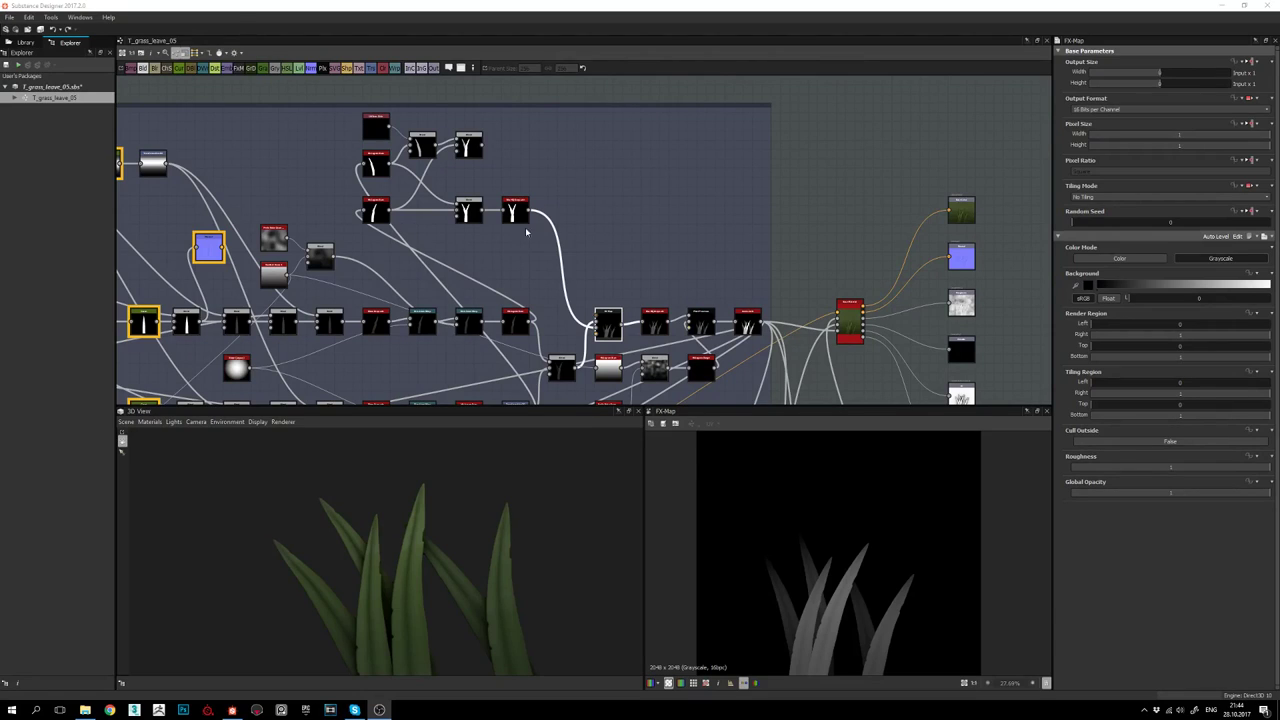
middle_drag(587, 250, 611, 235)
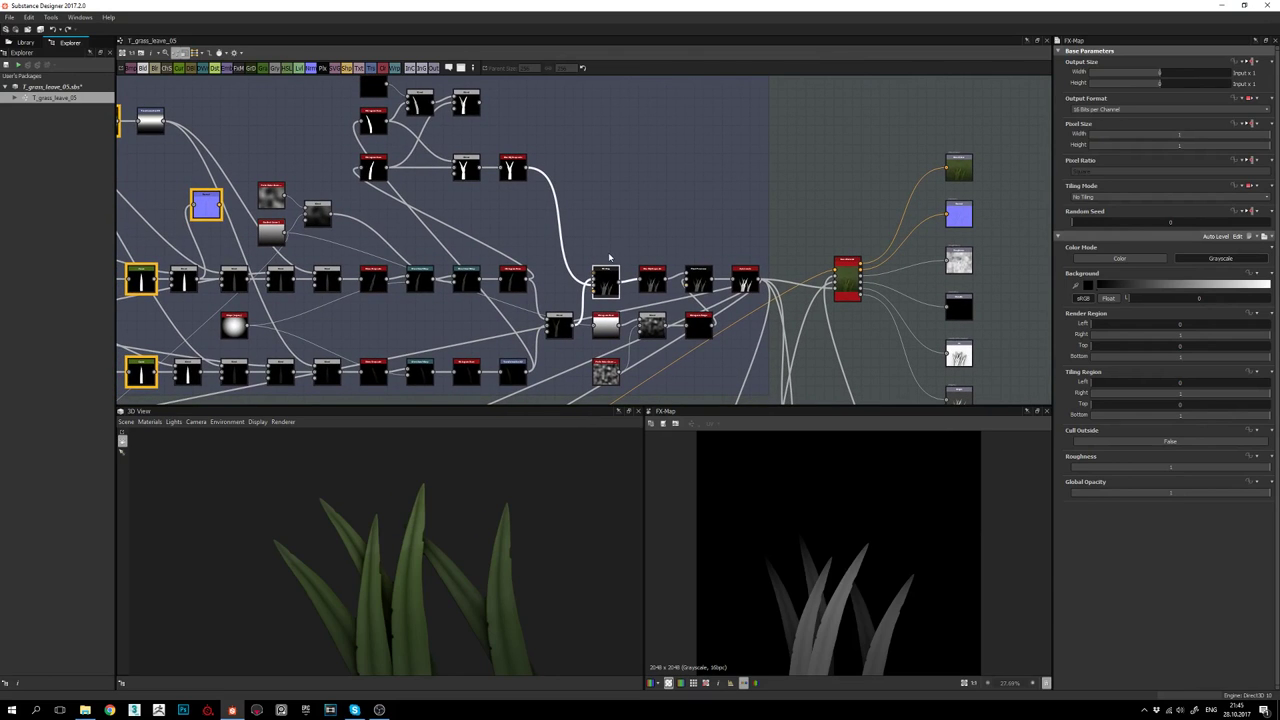
middle_drag(609, 257, 601, 316)
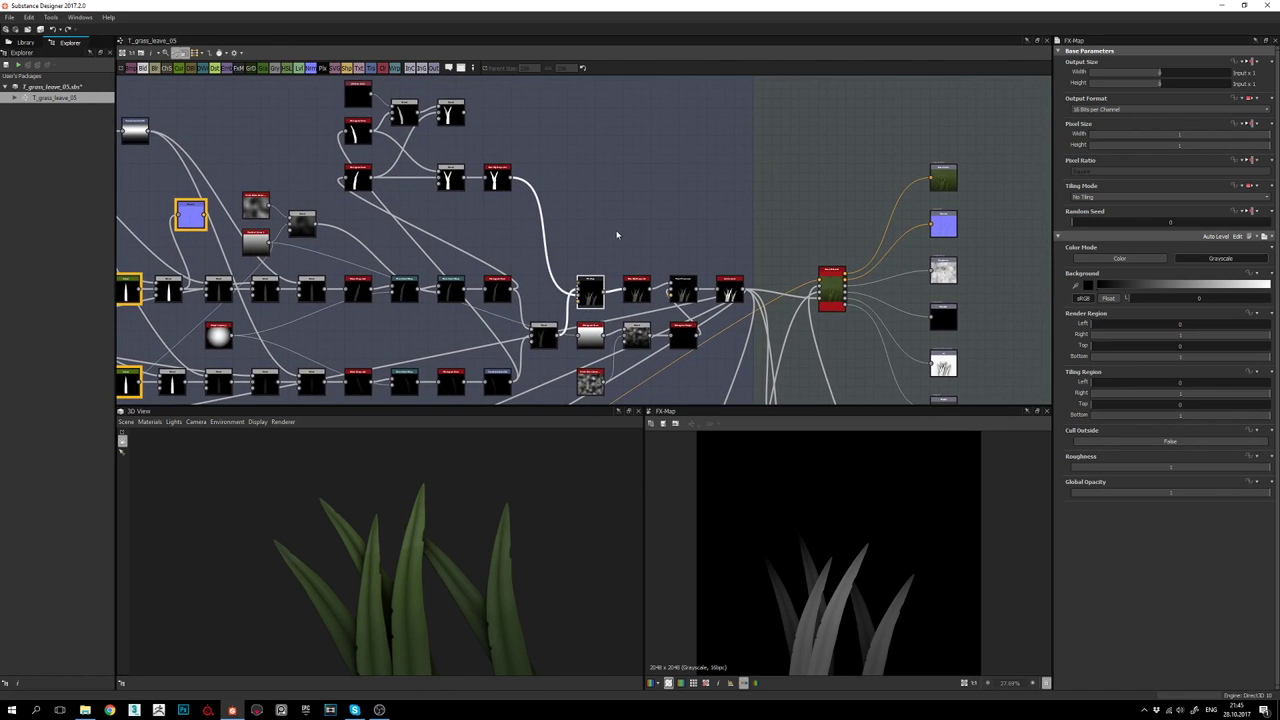
middle_drag(604, 246, 606, 266)
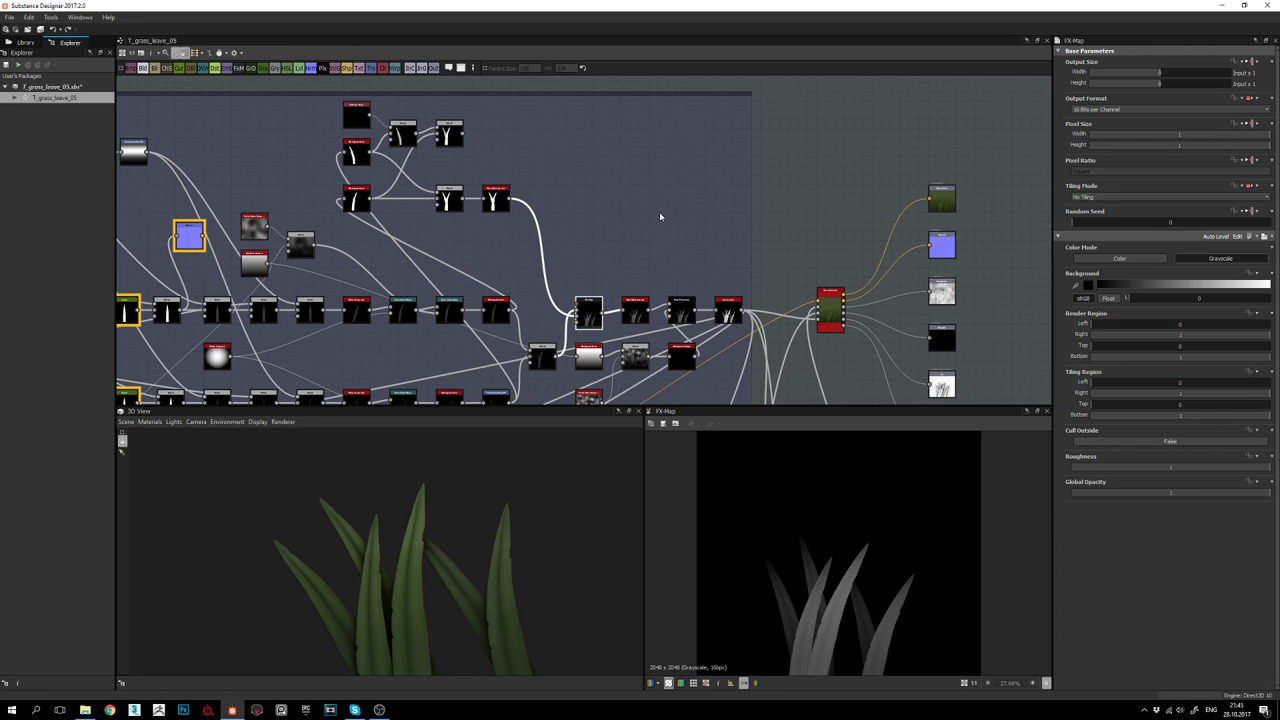
middle_drag(602, 197, 643, 234)
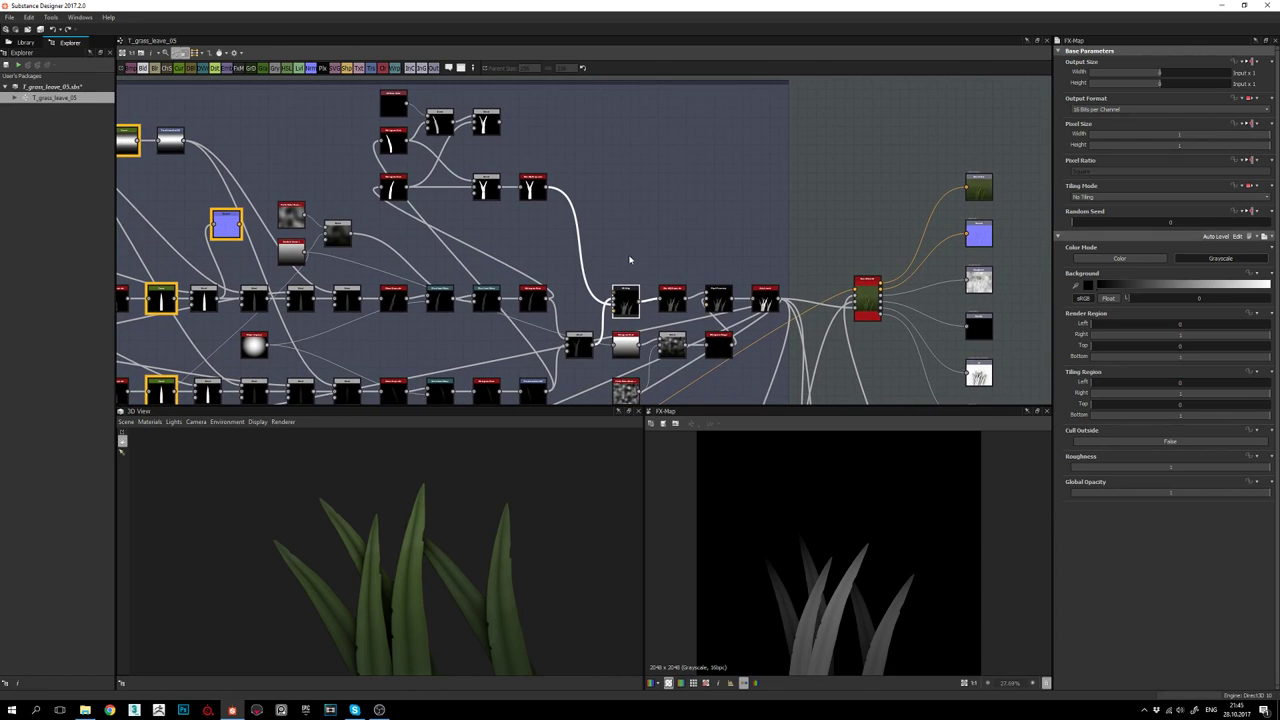
scroll(638, 287, down, 2)
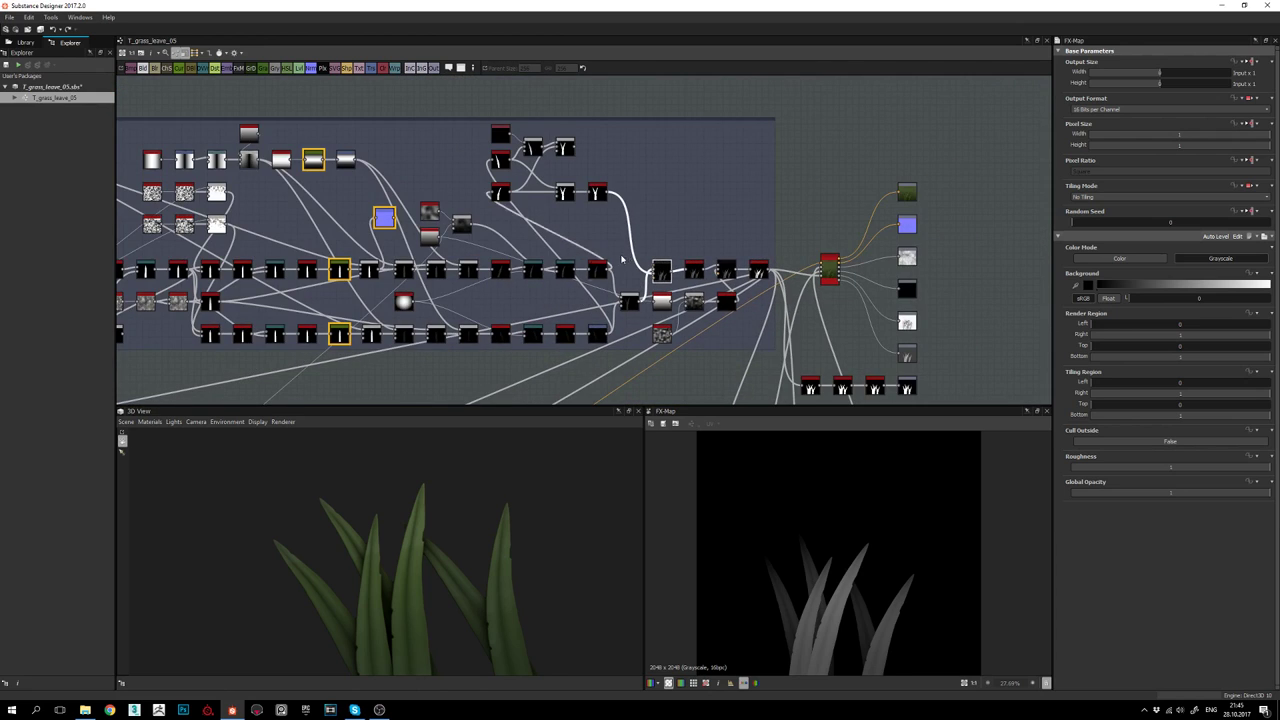
scroll(638, 287, up, 3)
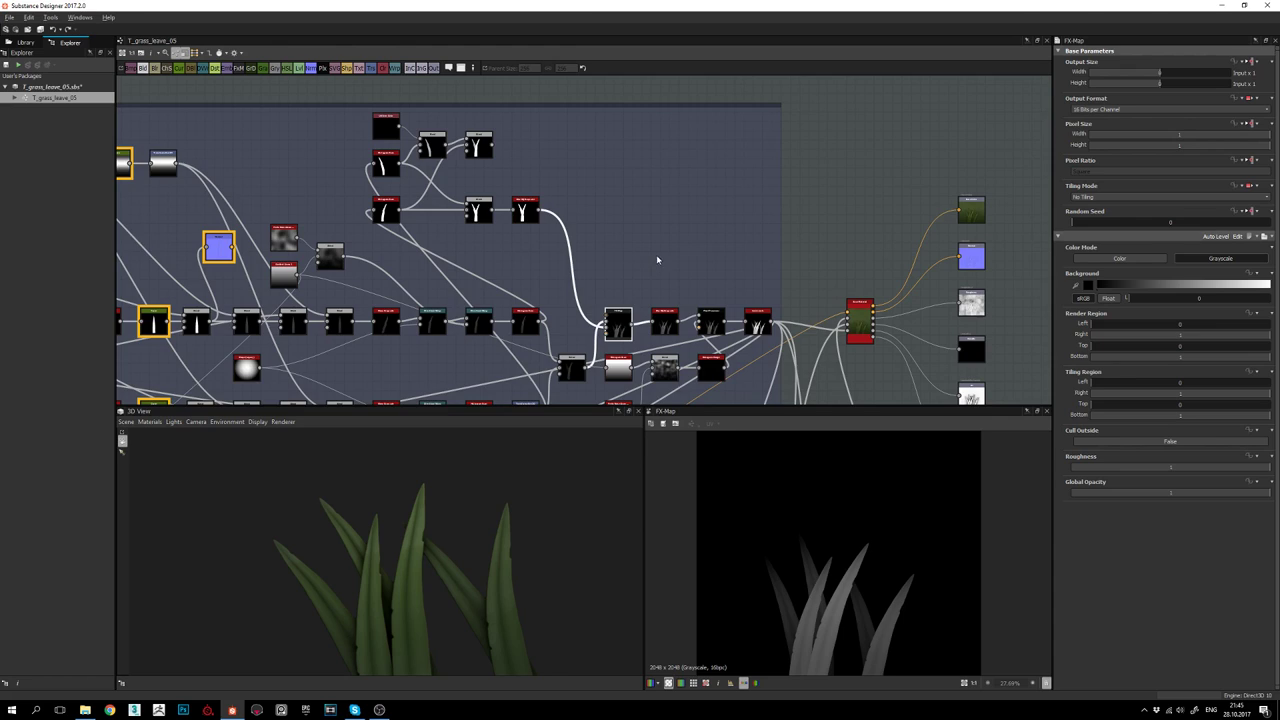
Add a new FX-Map node in the empty area to the right of the Blur HQ Grayscale node
middle_drag(657, 260, 643, 280)
key(space)
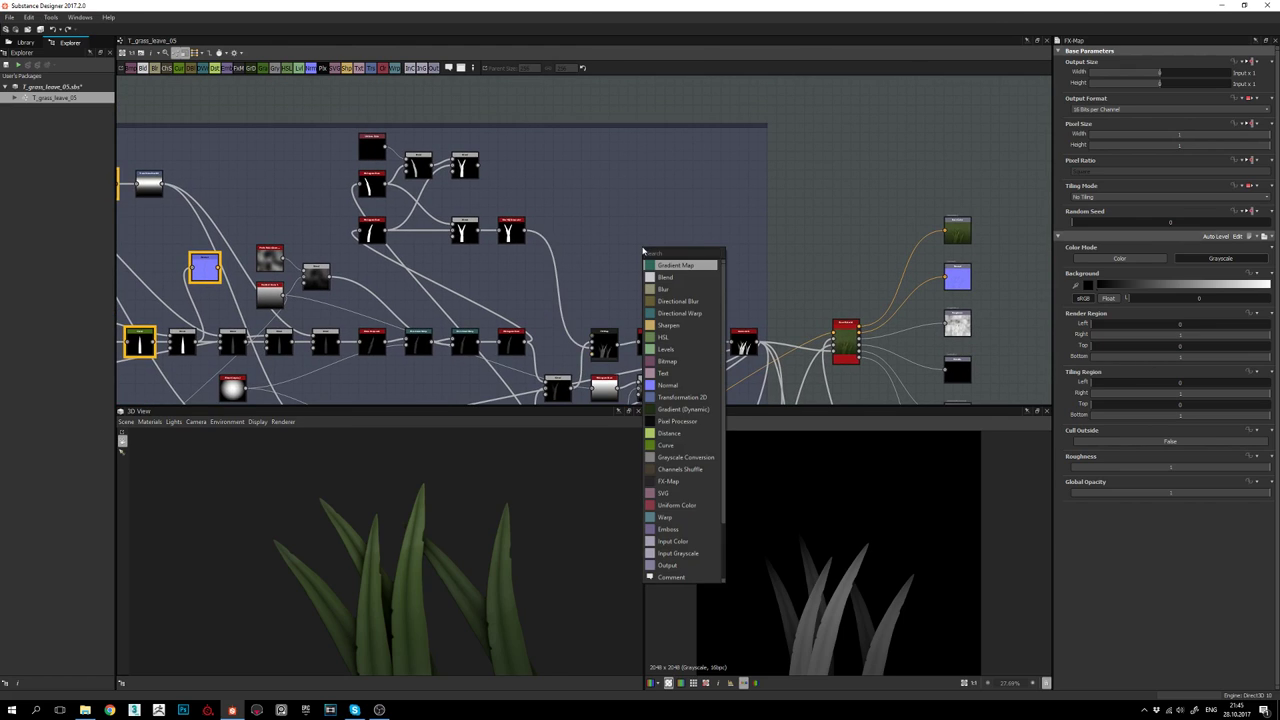
text(fx)
key(Return)
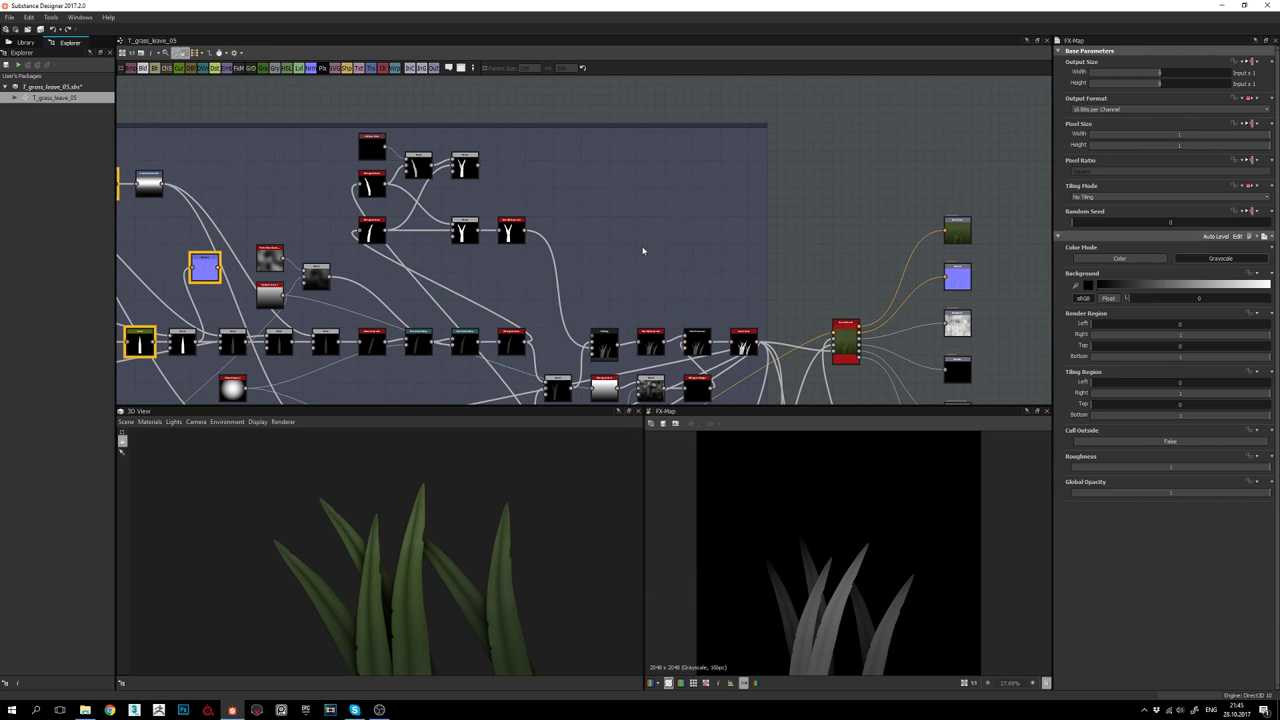
drag(643, 251, 659, 231)
scroll(655, 229, up, 3)
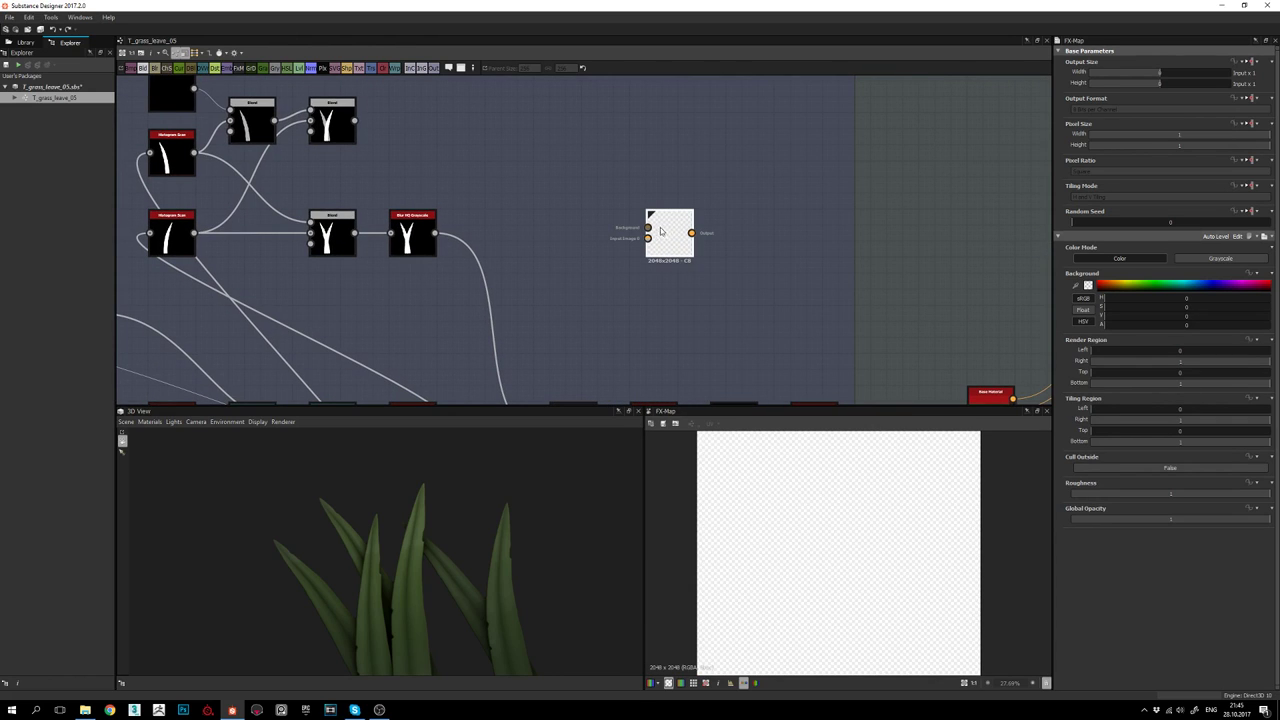
scroll(652, 225, up, 1)
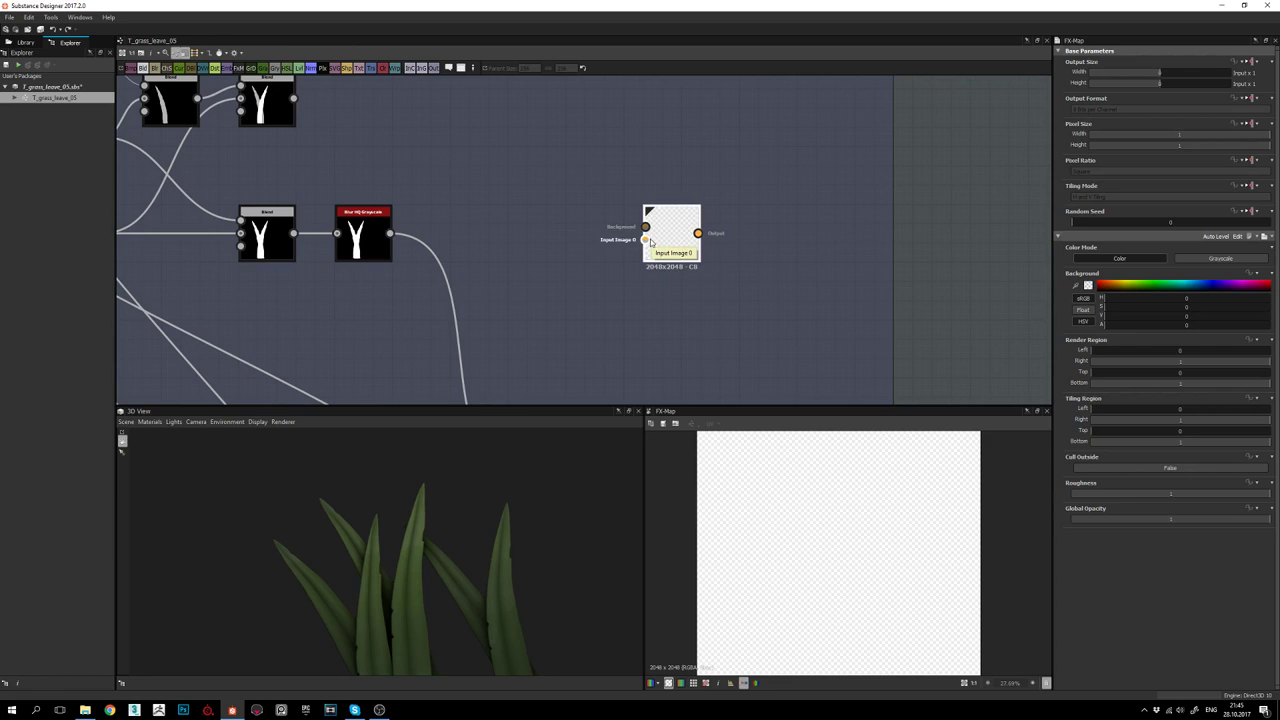
Add a Shape node just to the left of the new FX-Map node and line it up with it
key(space)
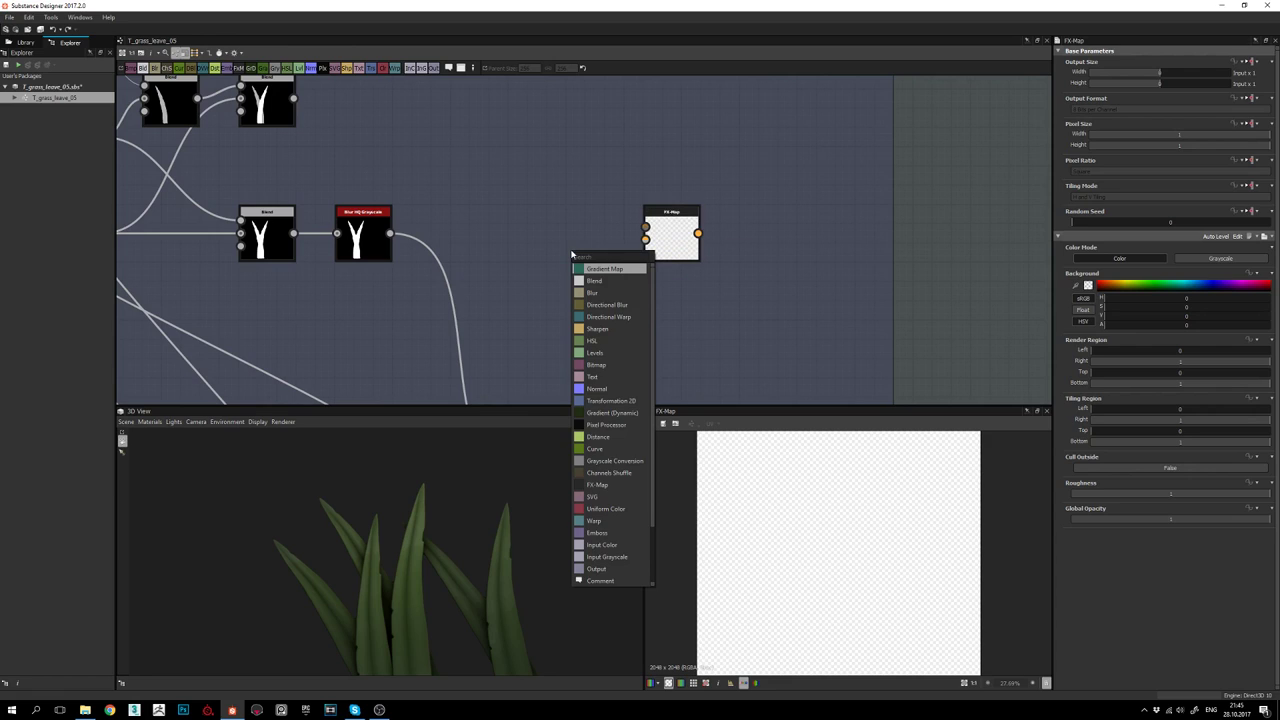
text(sh)
key(Down)
key(Return)
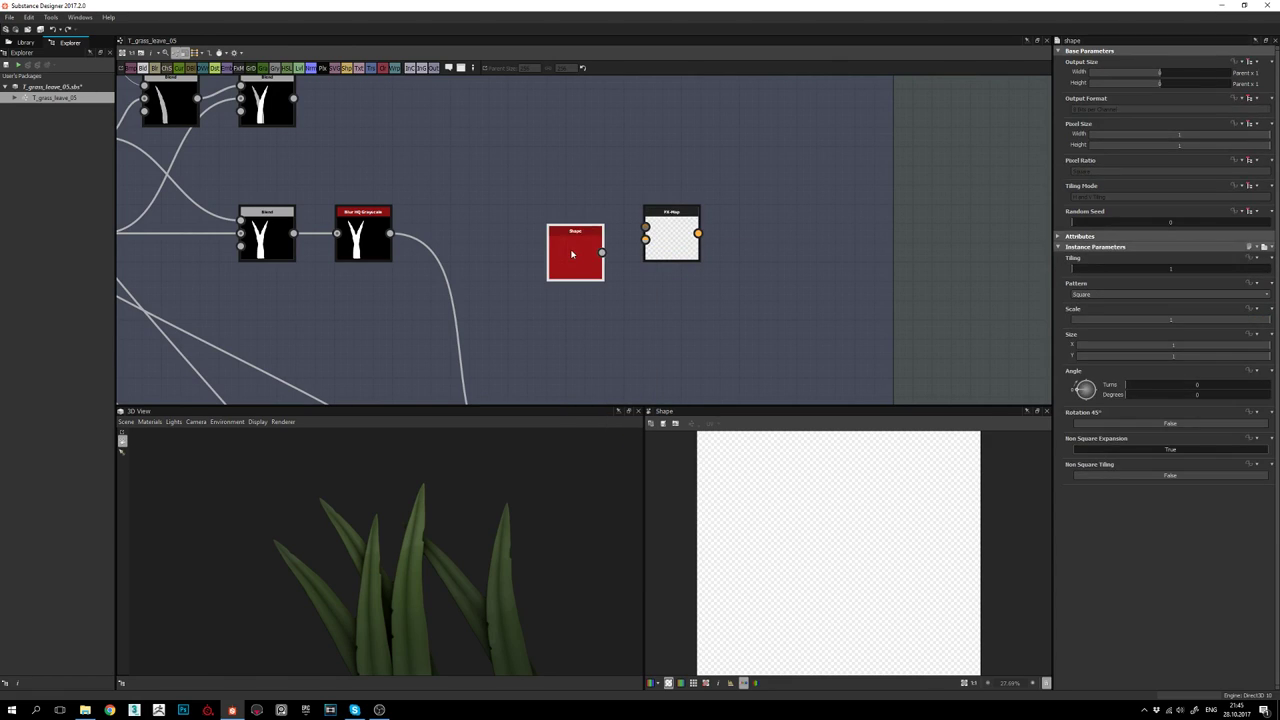
drag(569, 254, 569, 243)
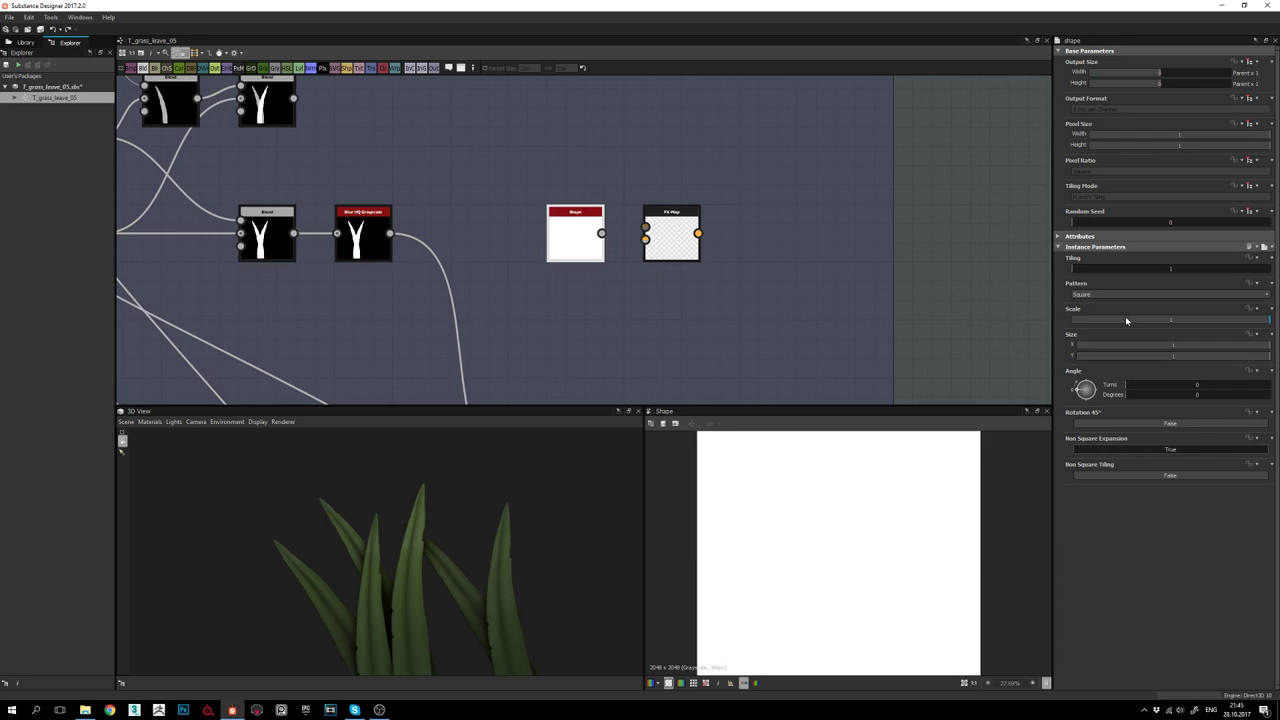
Set the Shape node's pattern to Disc and its X and Y size to 0.9
click(1105, 295)
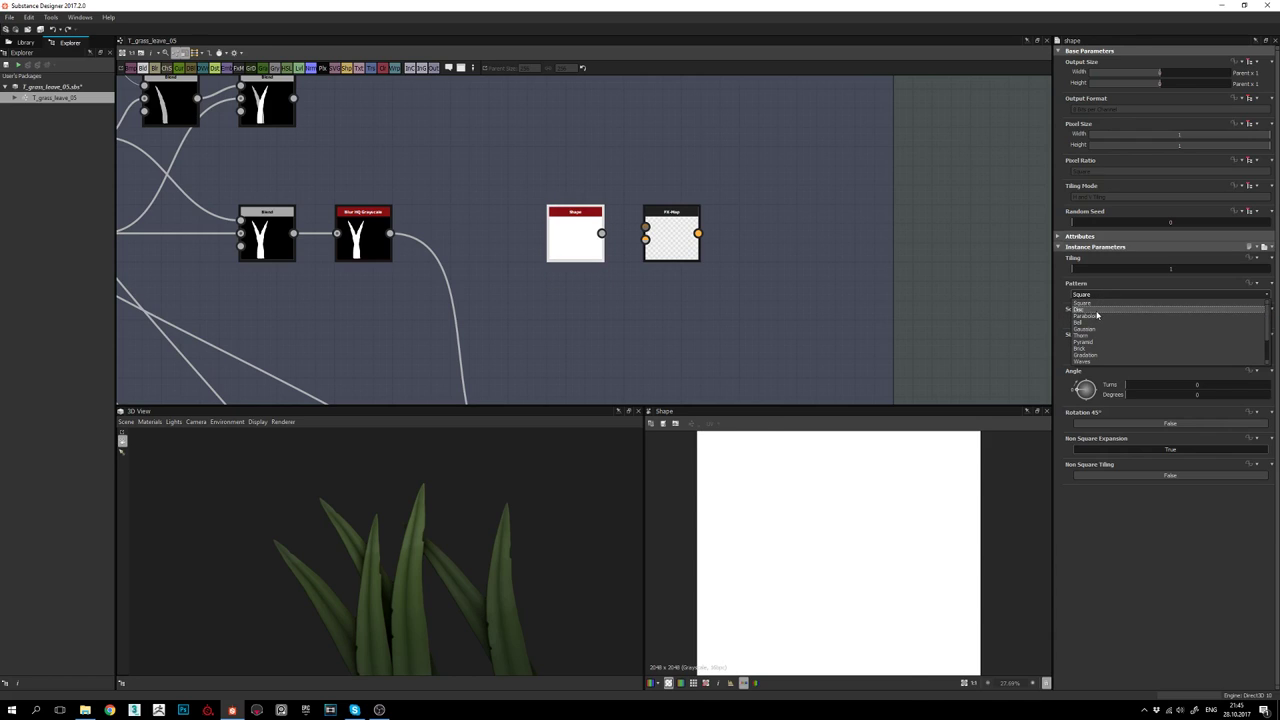
click(1097, 310)
drag(1258, 347, 1250, 357)
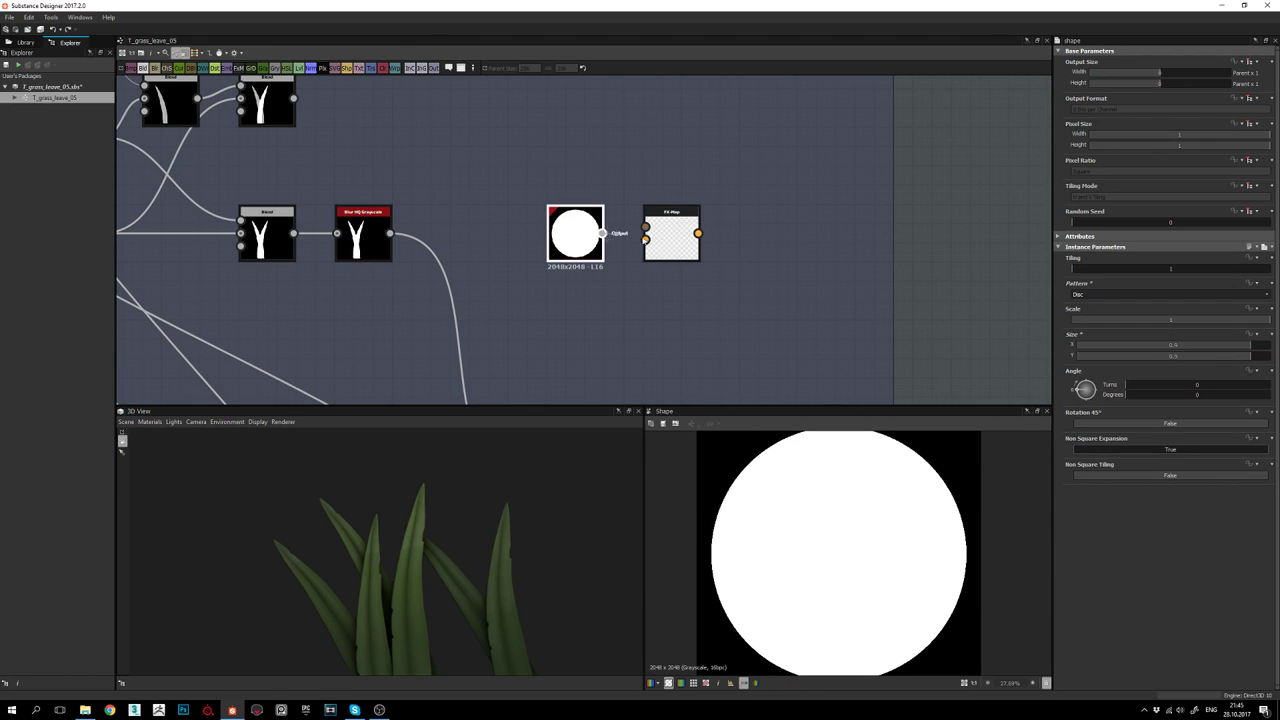
Connect the Shape output to the FX-Map's Input Image 0 and show the FX-Map in the 2D view
drag(601, 233, 684, 232)
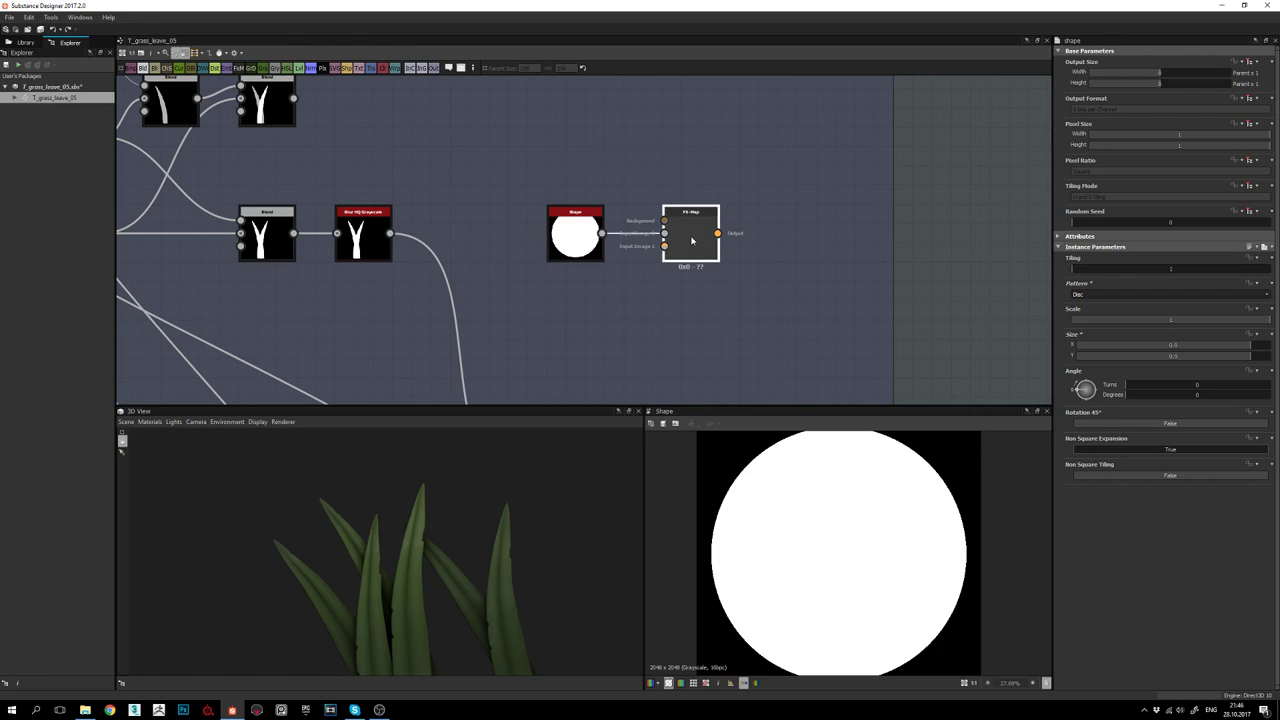
double_click(691, 240)
scroll(800, 490, down, 3)
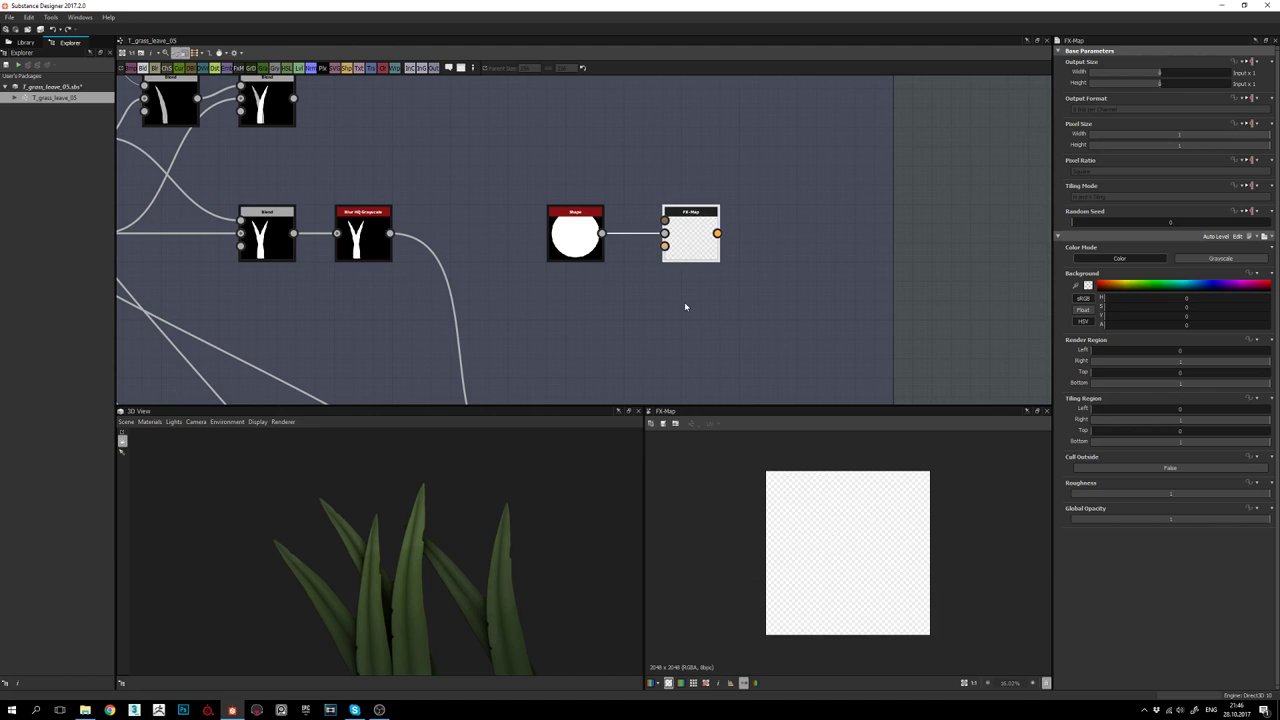
Open the FX-Map's internal graph and set the Quadrant node's pattern to Input Image
key(ctrl+e)
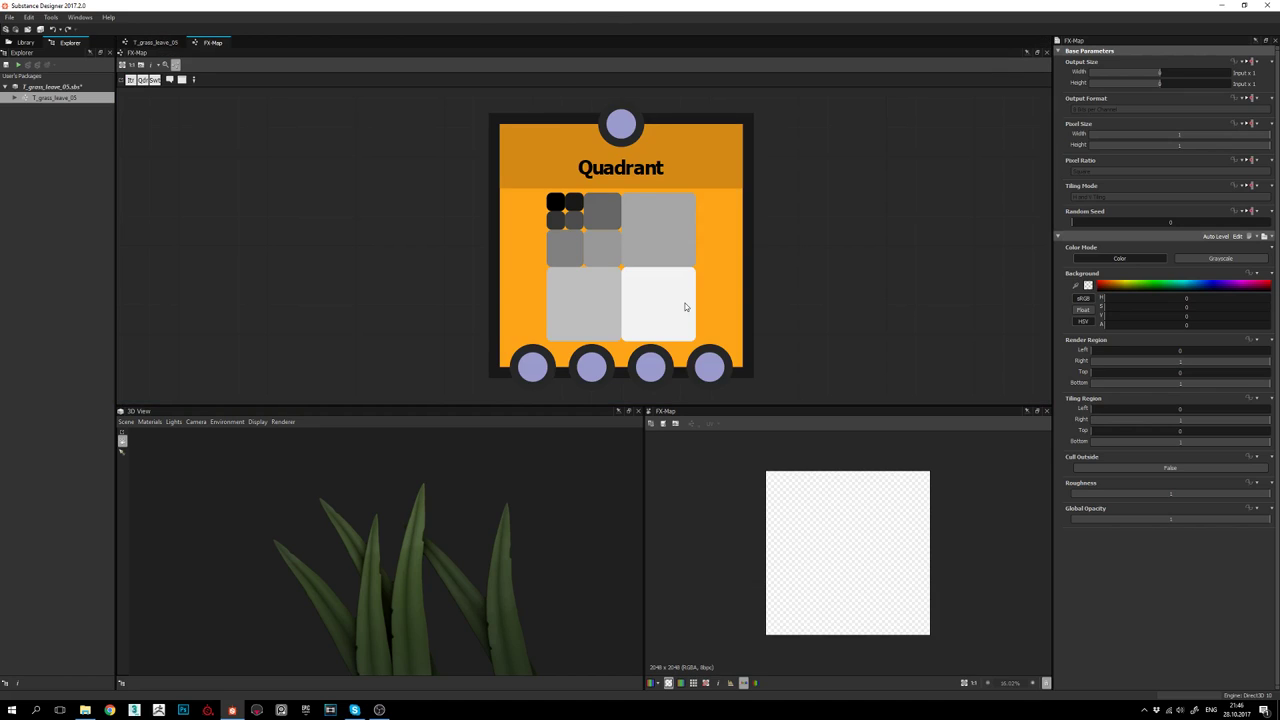
scroll(685, 307, down, 3)
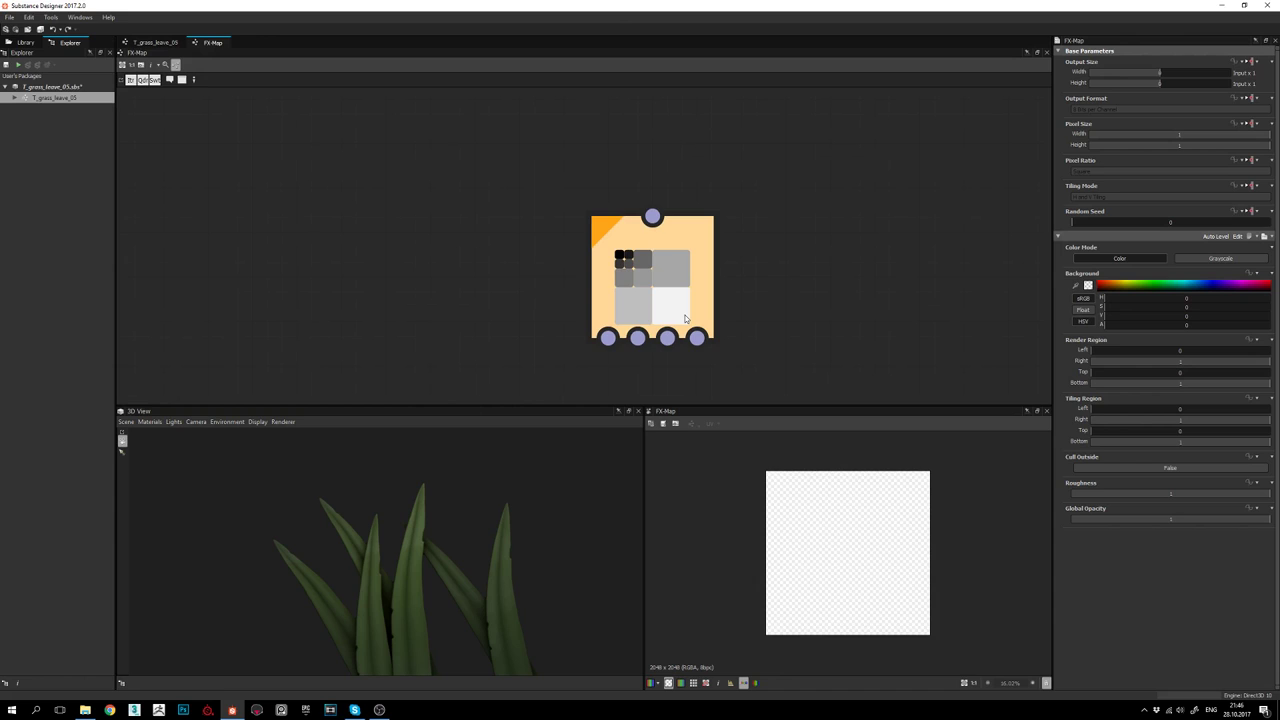
middle_drag(674, 312, 656, 303)
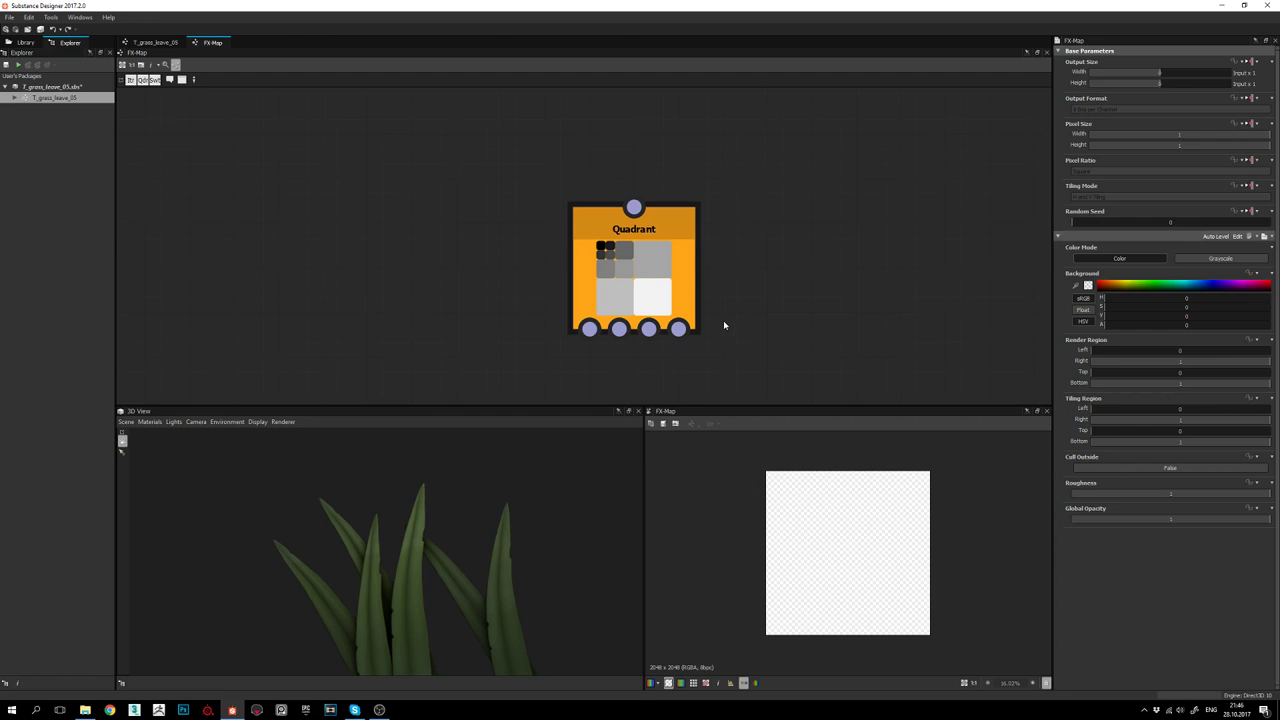
click(654, 272)
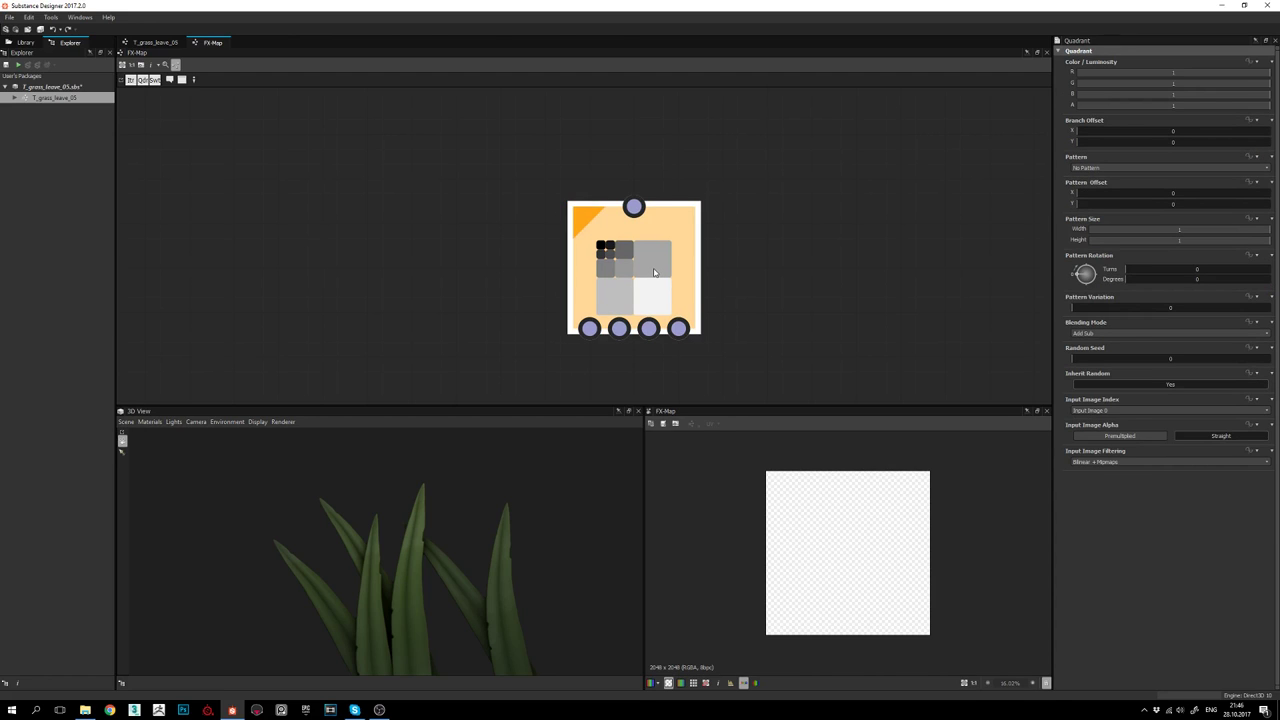
drag(654, 272, 632, 251)
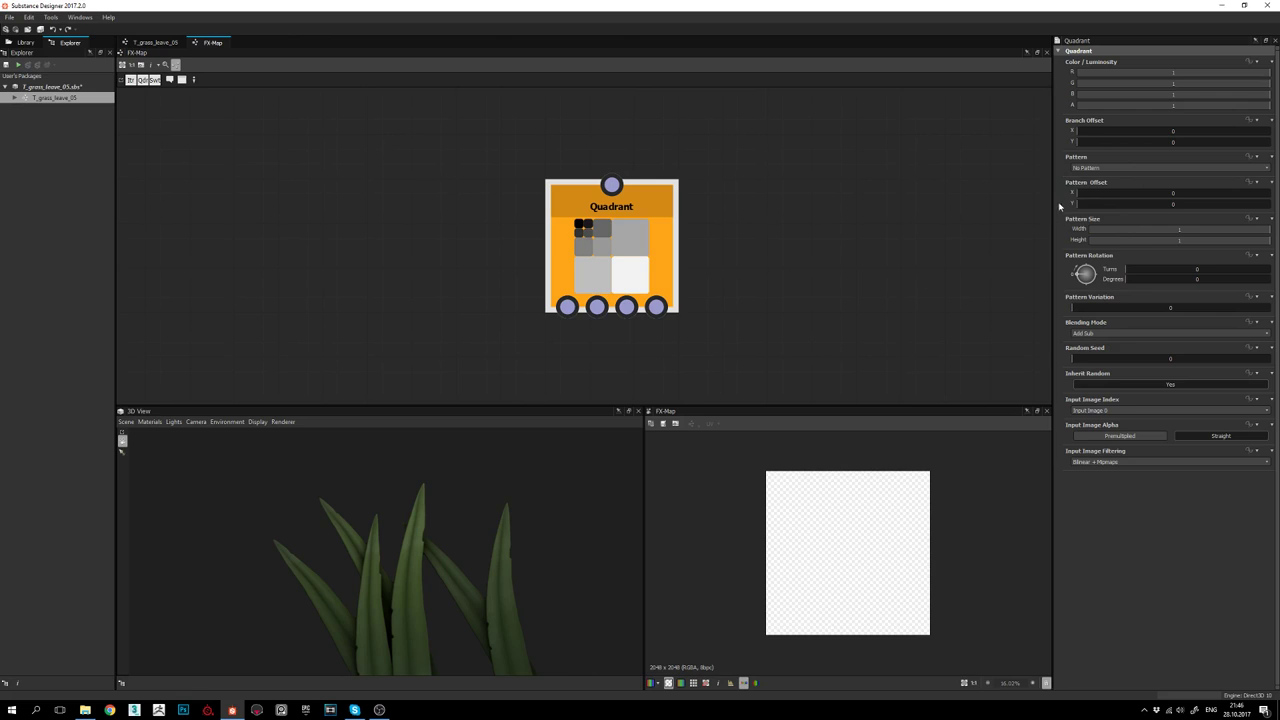
click(1088, 168)
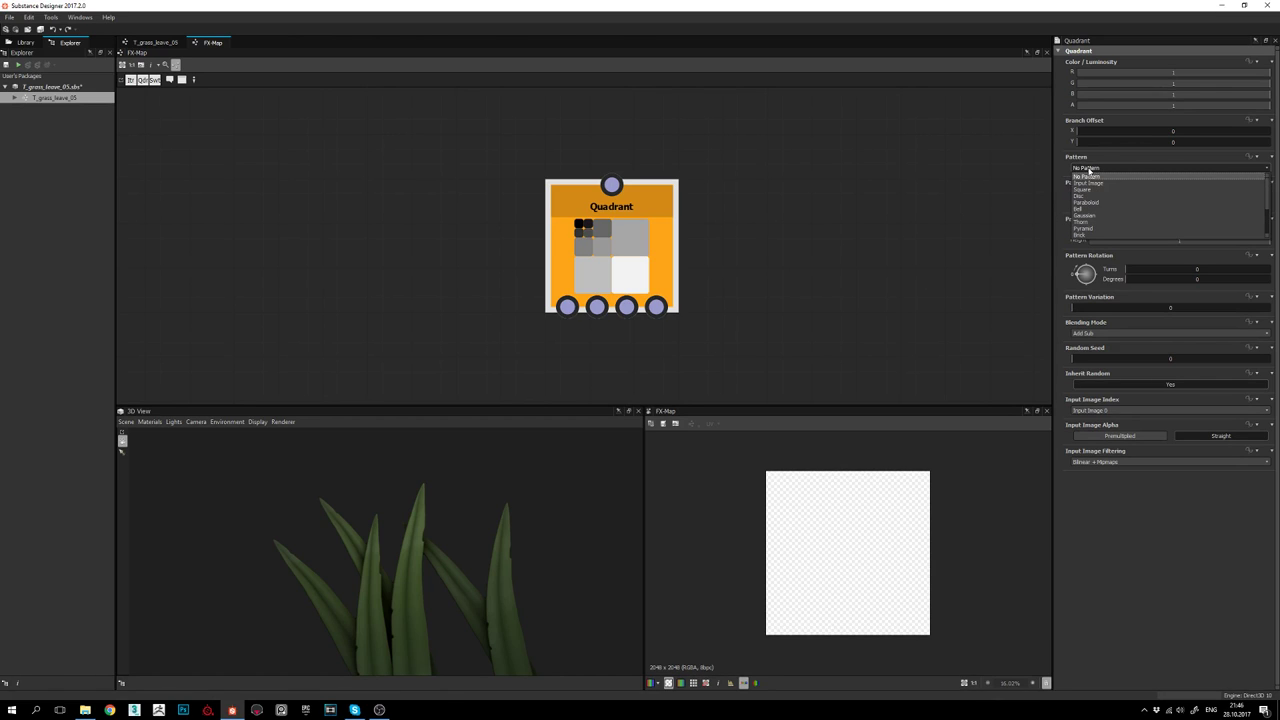
click(1089, 185)
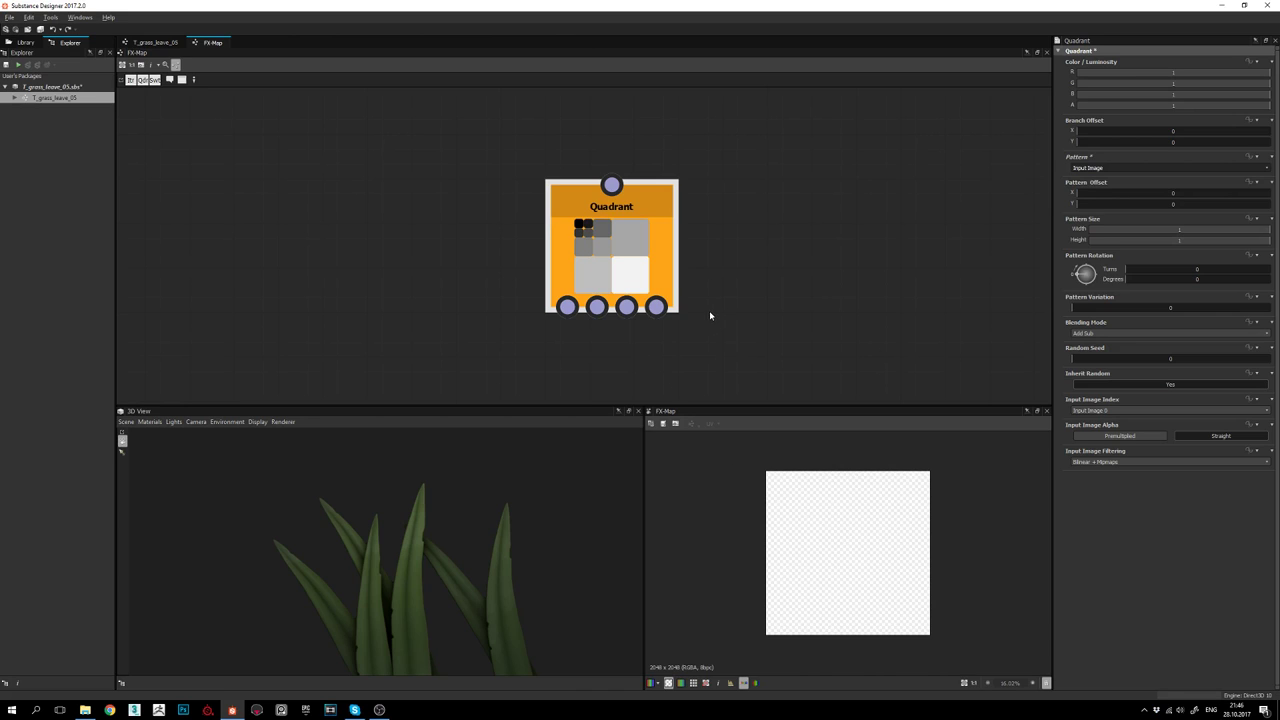
Return to the T_grass_leave_05 graph and set the new FX-Map node's color mode to Grayscale
middle_drag(717, 310, 728, 308)
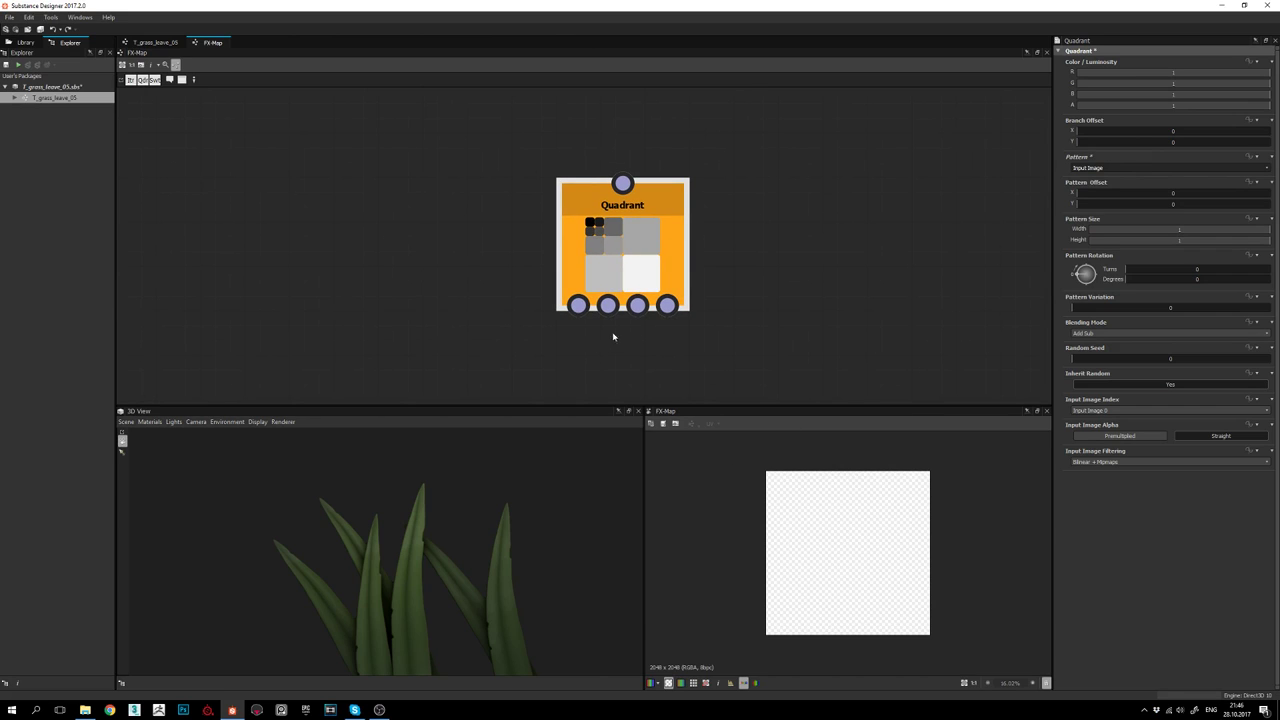
drag(633, 261, 629, 258)
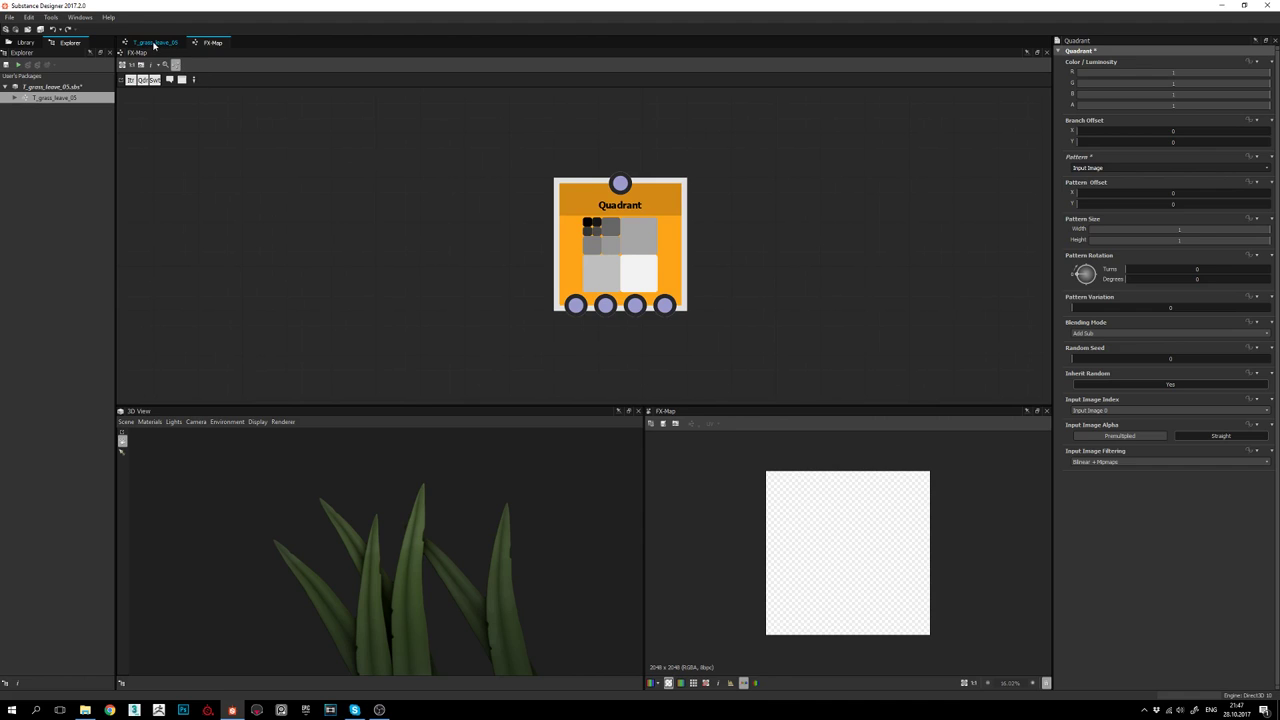
click(155, 43)
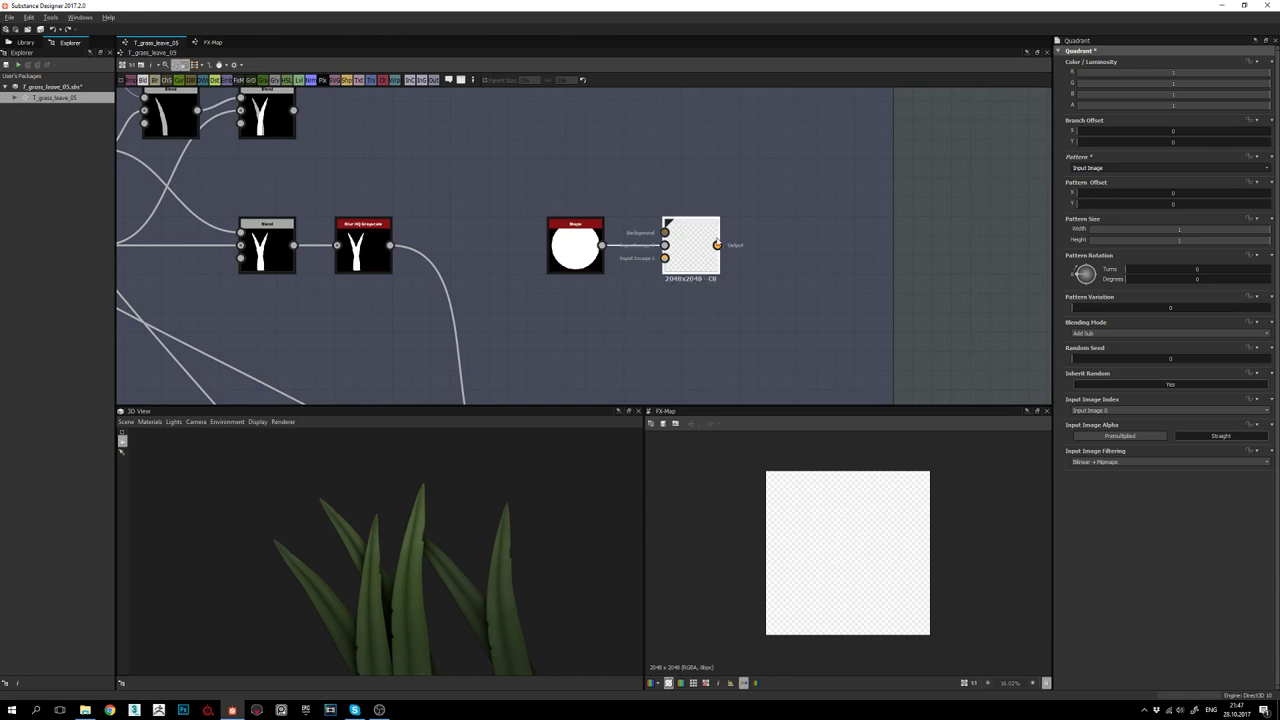
middle_drag(730, 243, 676, 240)
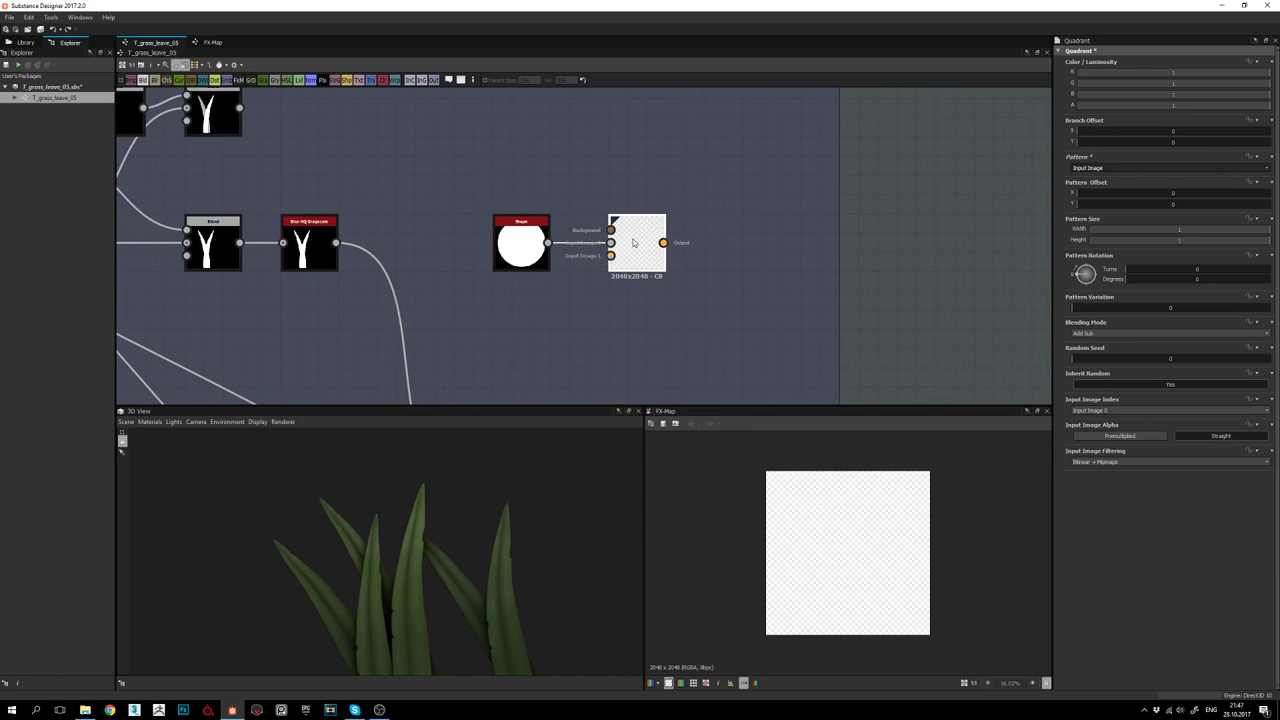
click(640, 248)
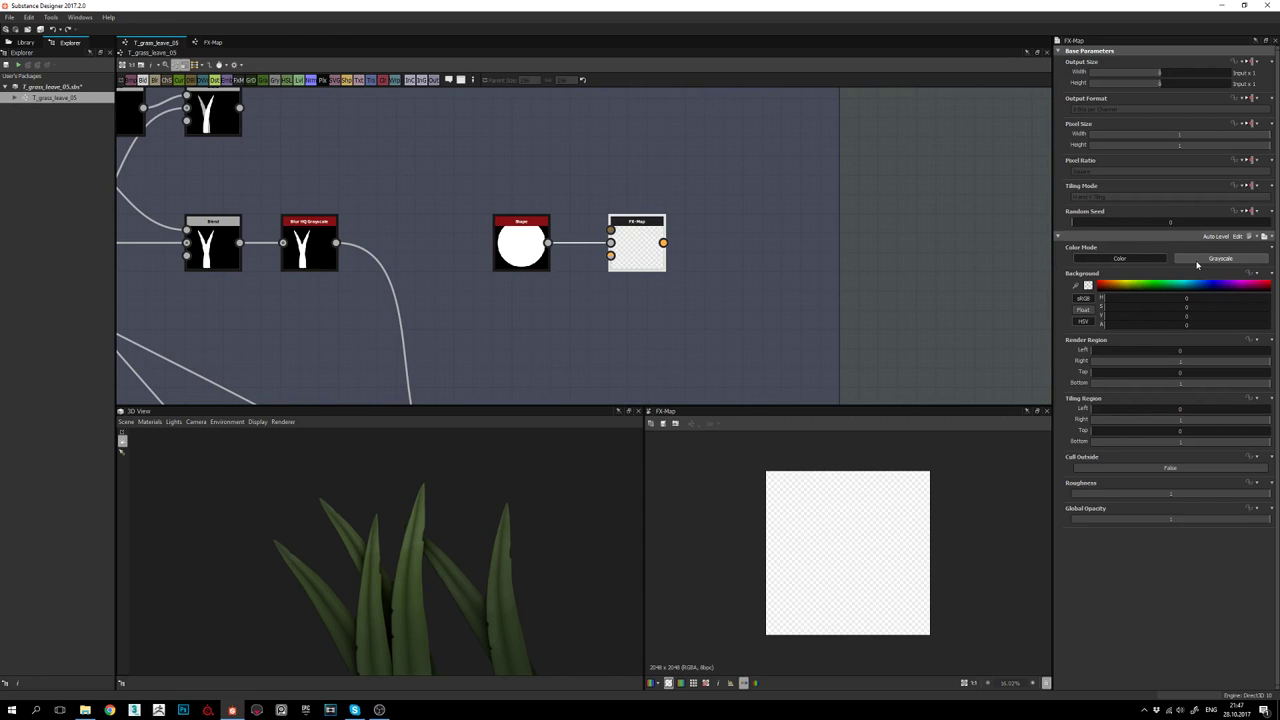
click(1221, 259)
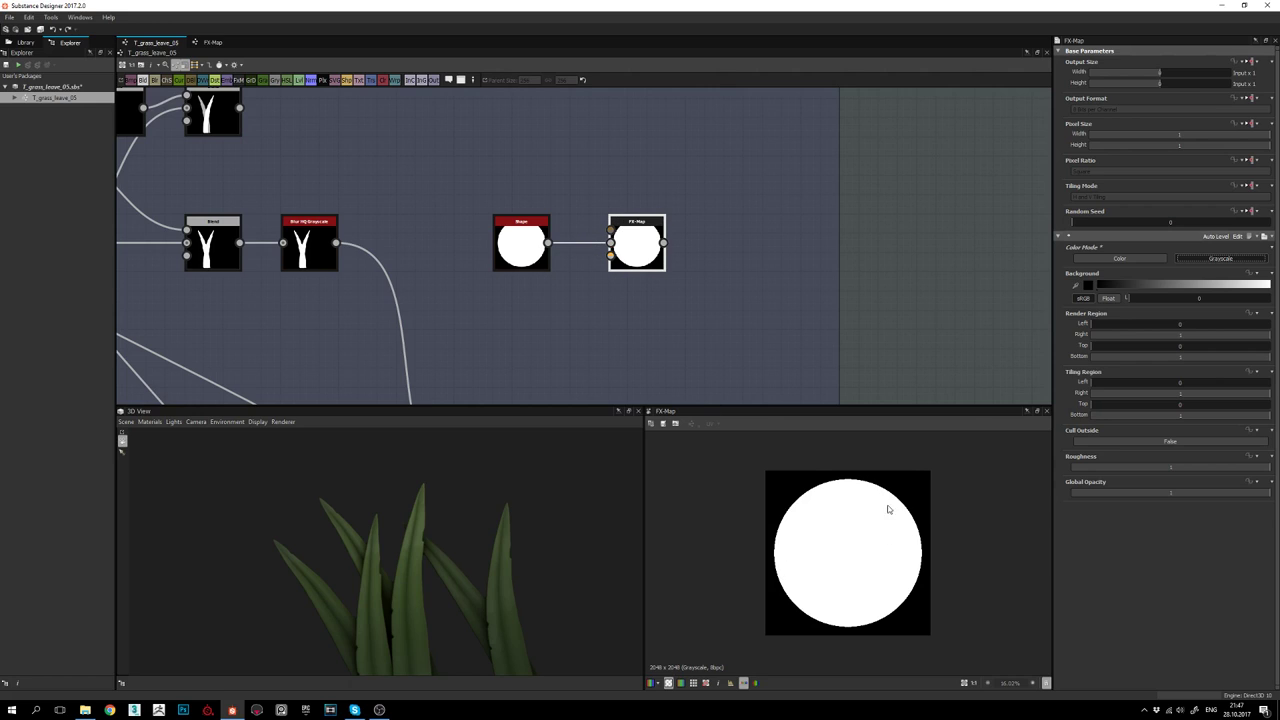
Go back into the FX-Map's internal graph and bring the Quadrant node into a clear working position
click(211, 43)
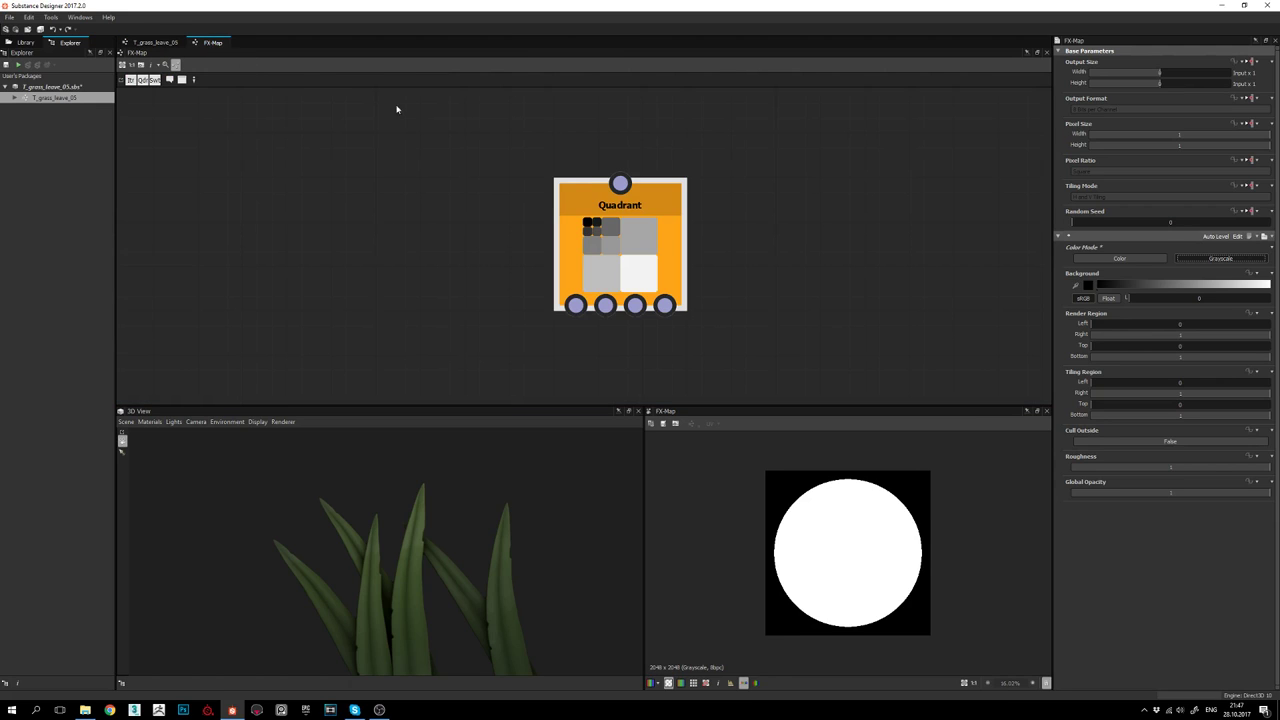
drag(621, 266, 589, 253)
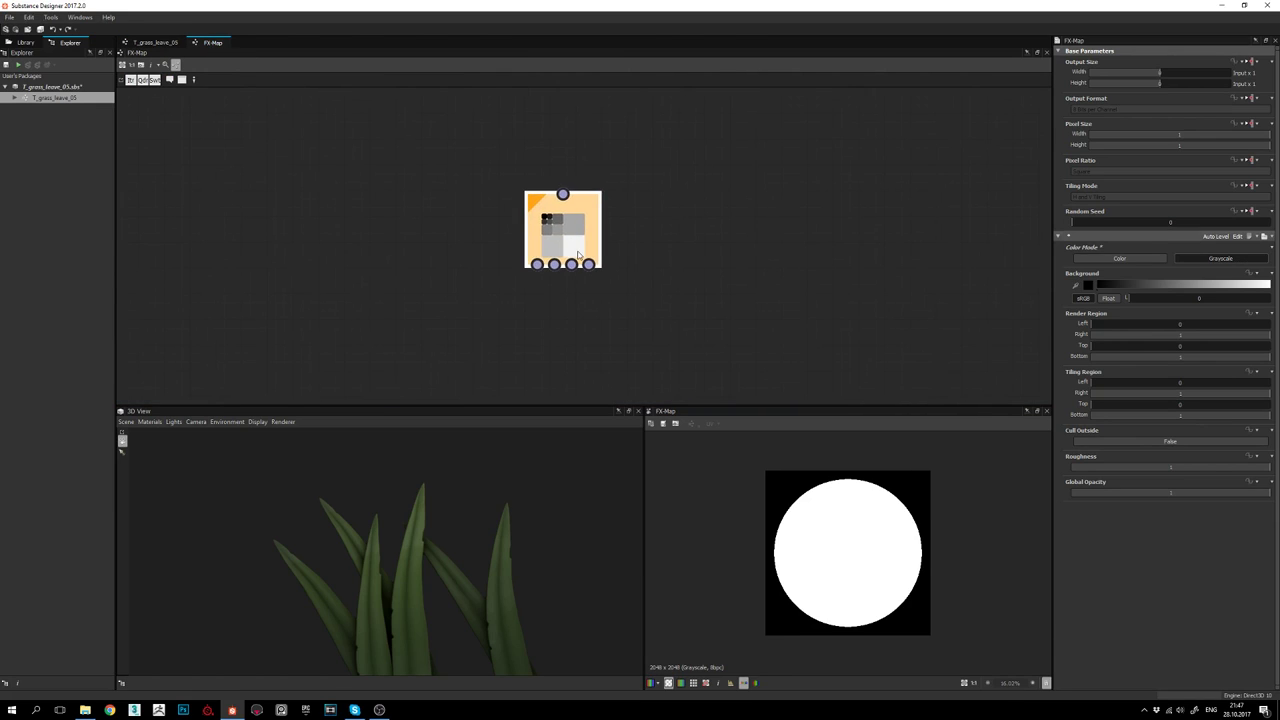
middle_drag(569, 313, 581, 290)
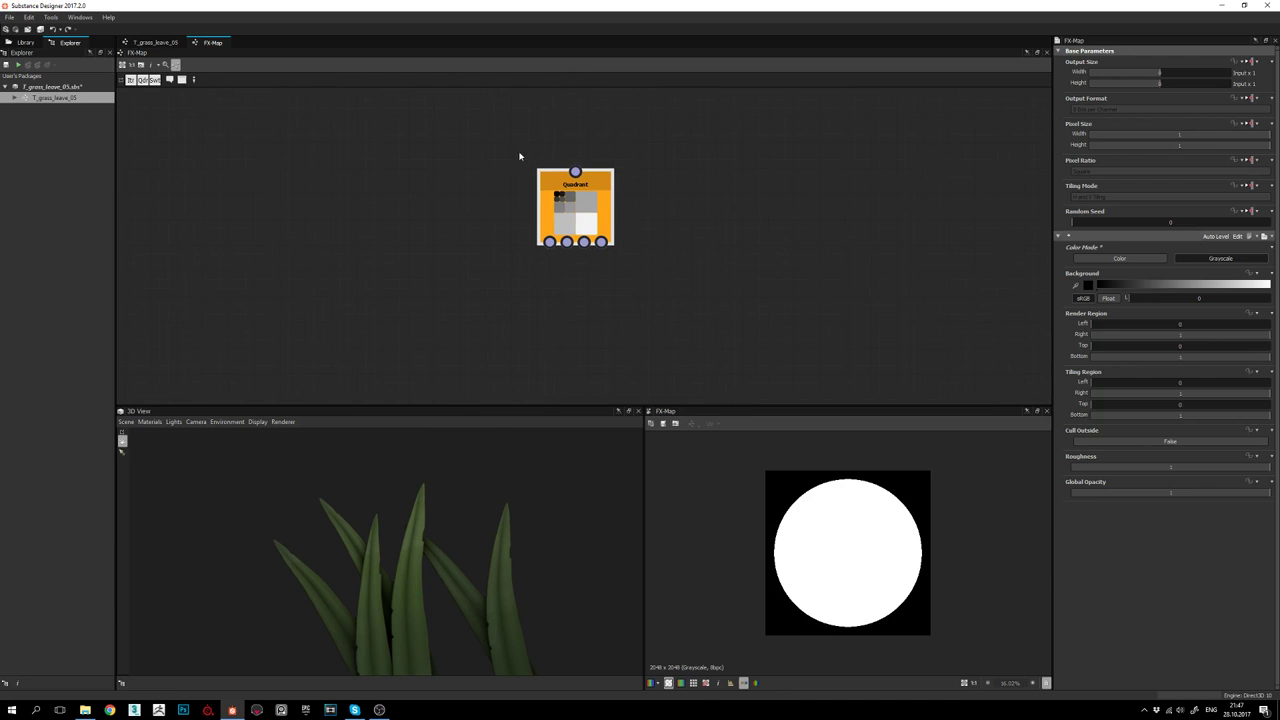
middle_drag(630, 183, 634, 194)
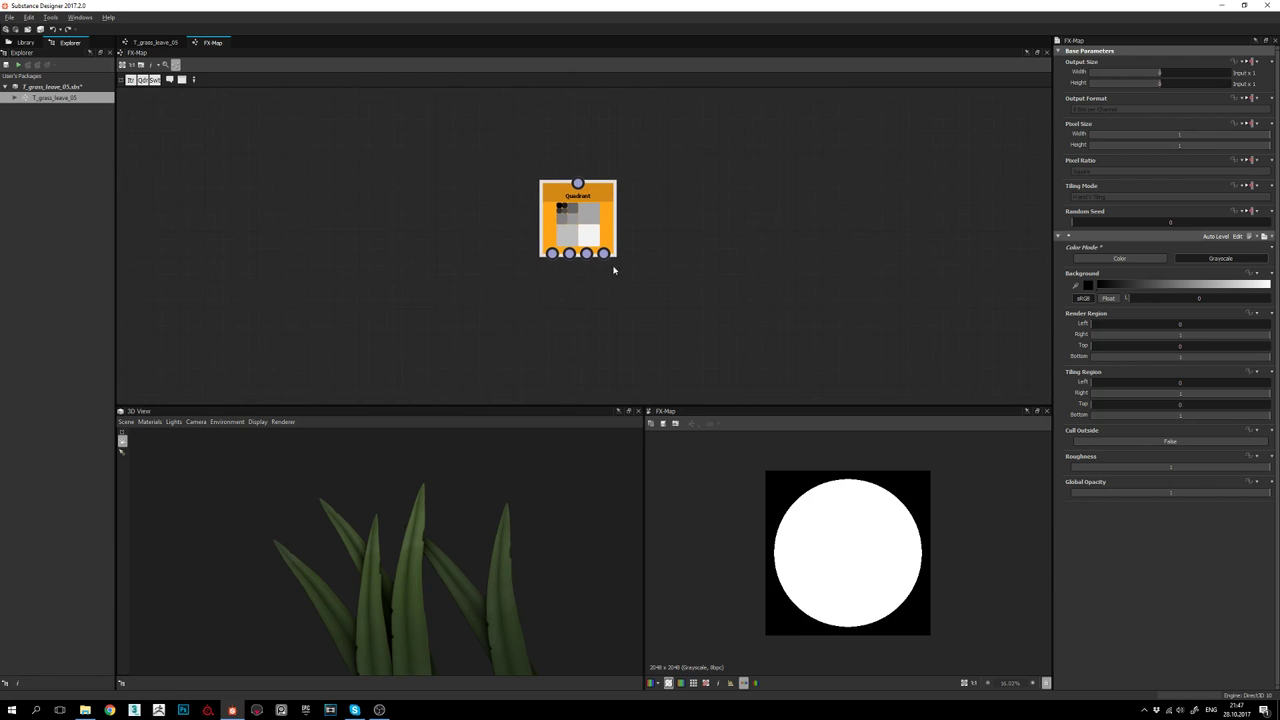
mouse_move(593, 283)
middle_down()
mouse_move(604, 267)
mouse_move(589, 277)
middle_up()
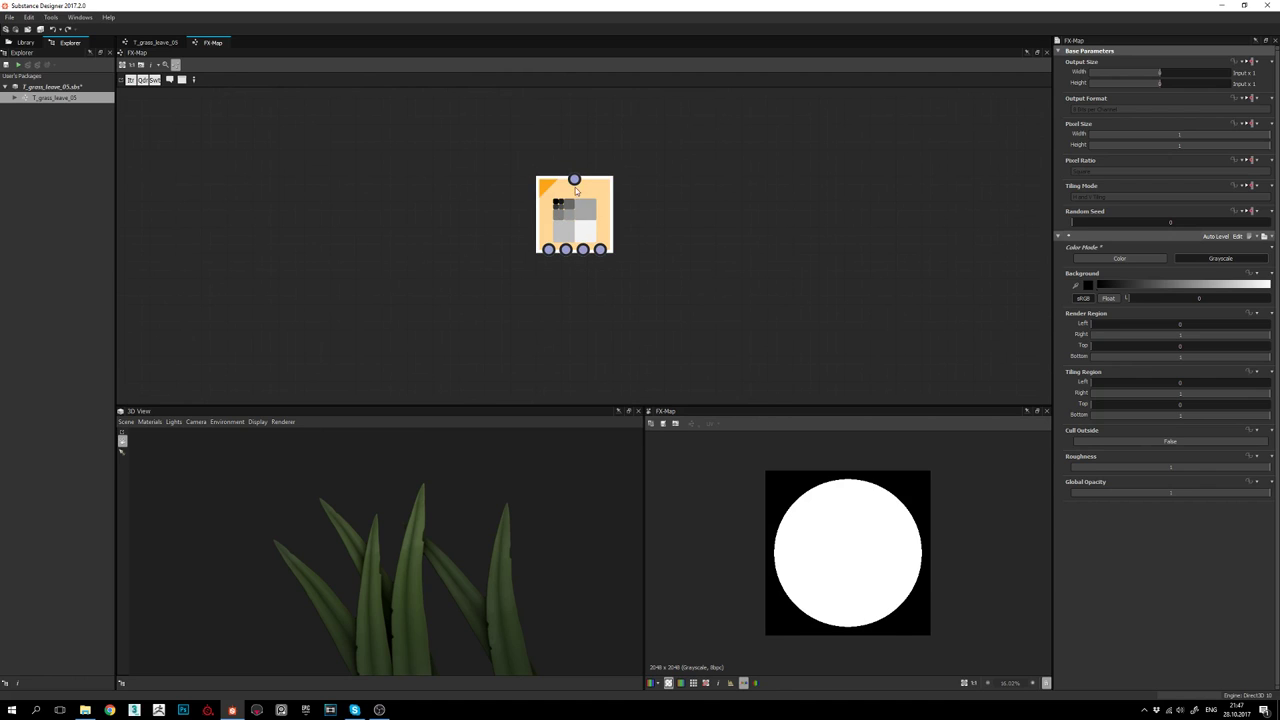
middle_drag(513, 234, 502, 224)
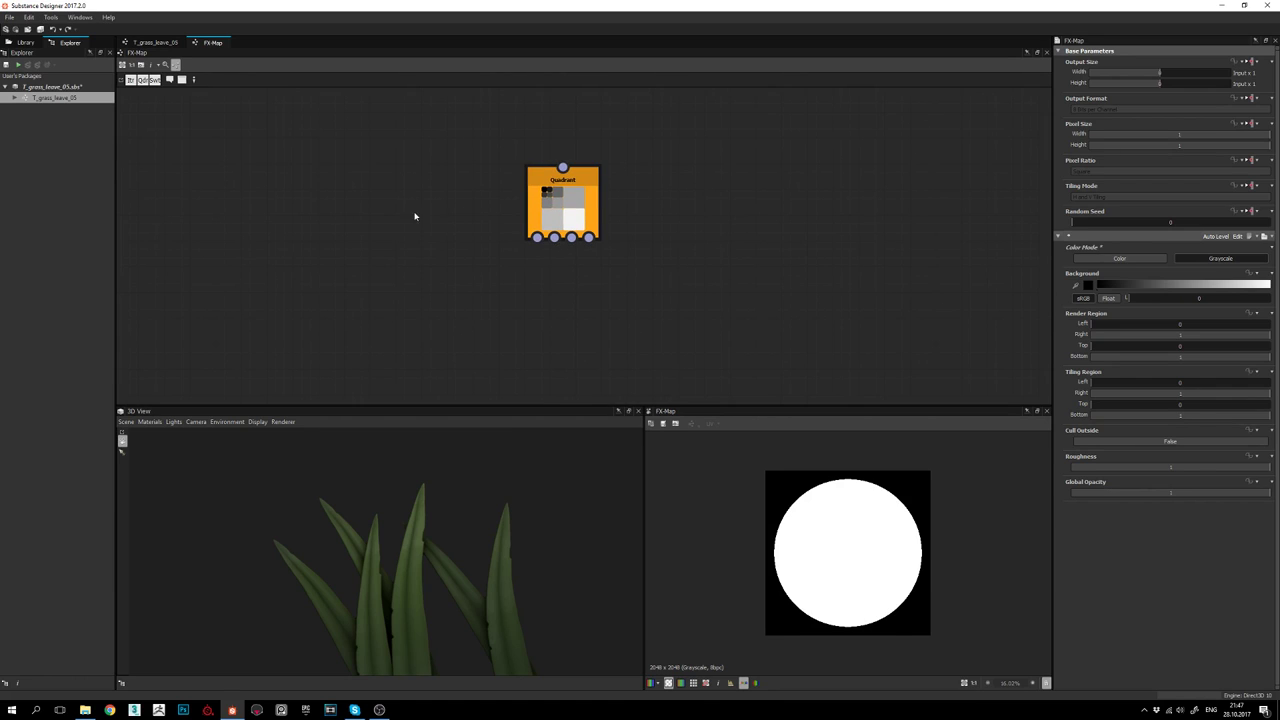
middle_drag(409, 208, 414, 208)
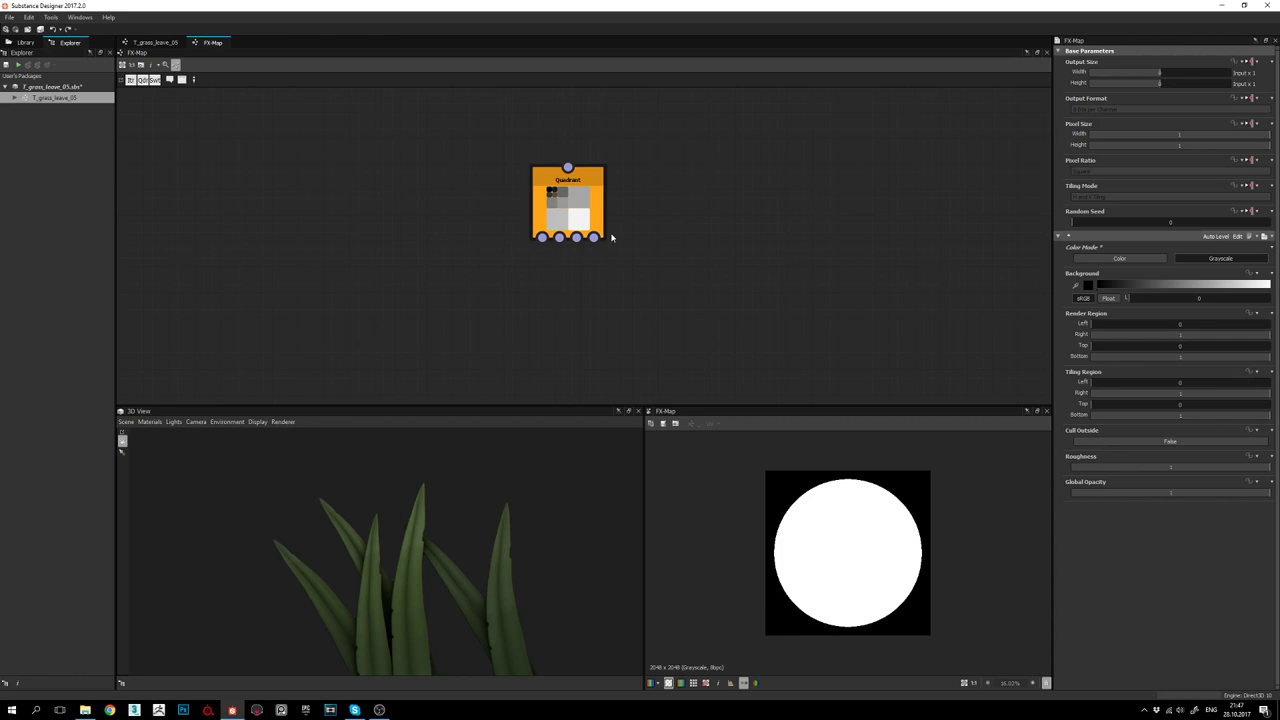
drag(592, 231, 619, 233)
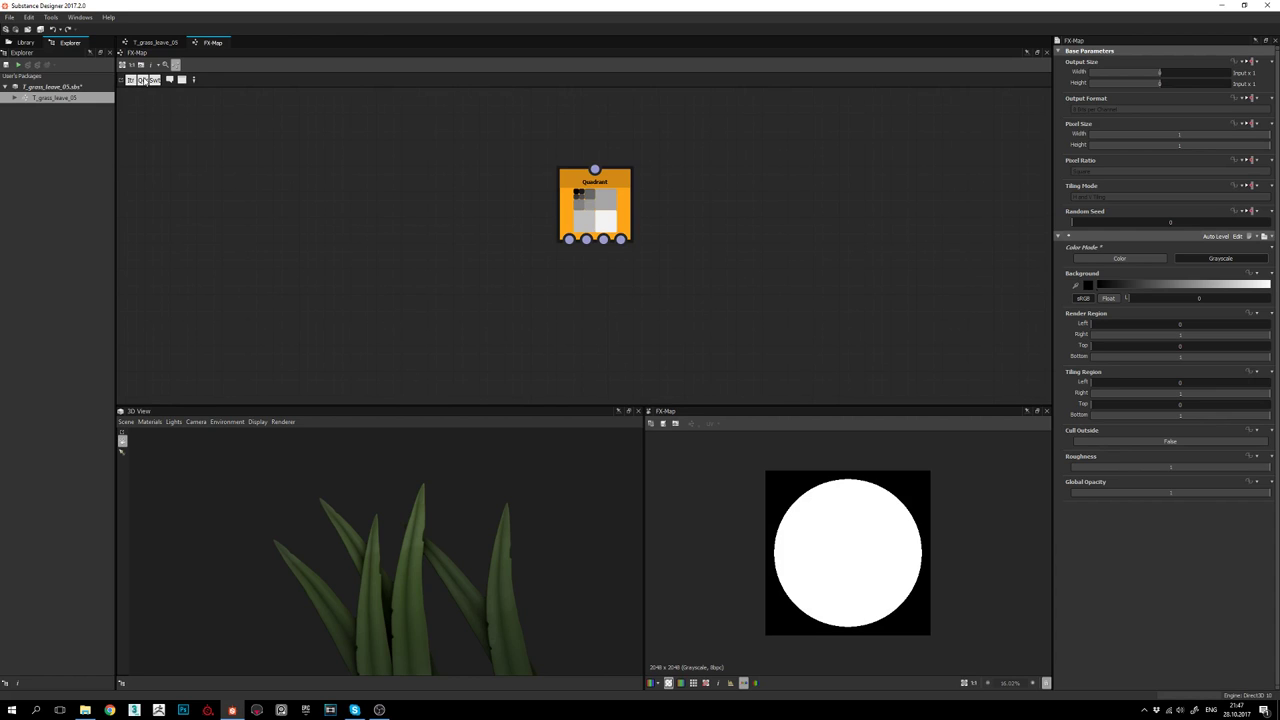
click(154, 80)
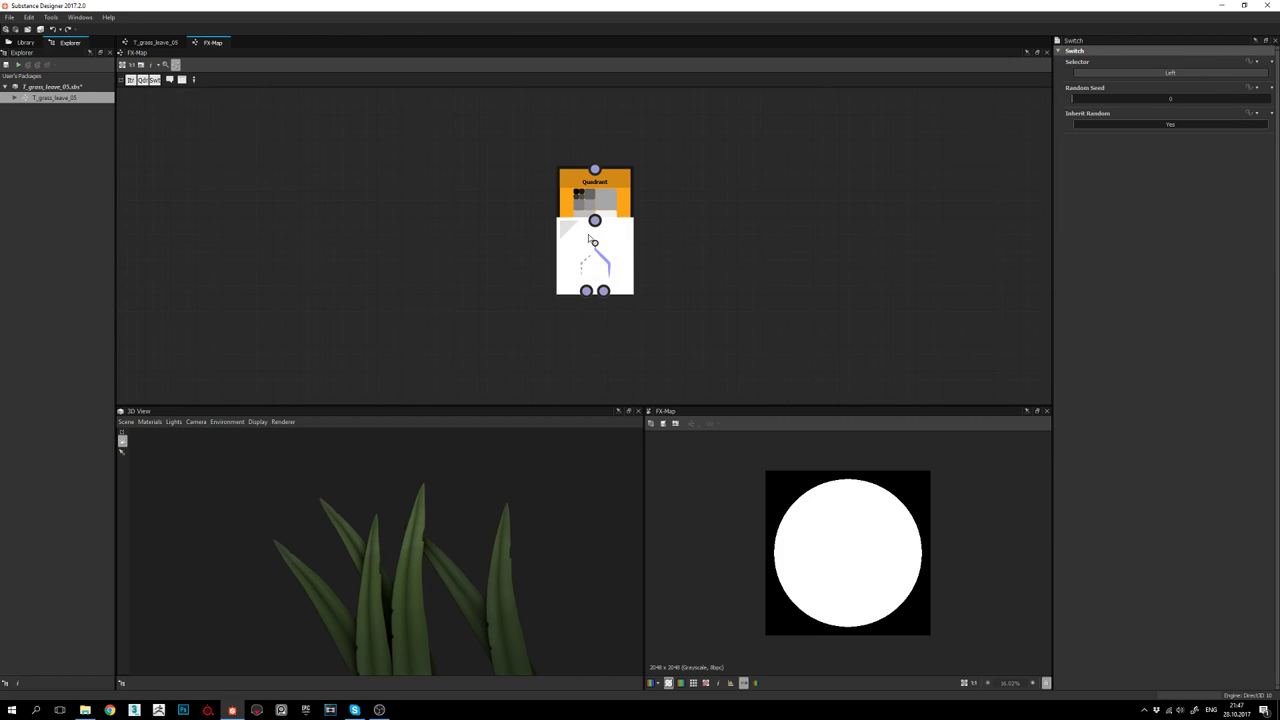
drag(588, 241, 459, 257)
key(Delete)
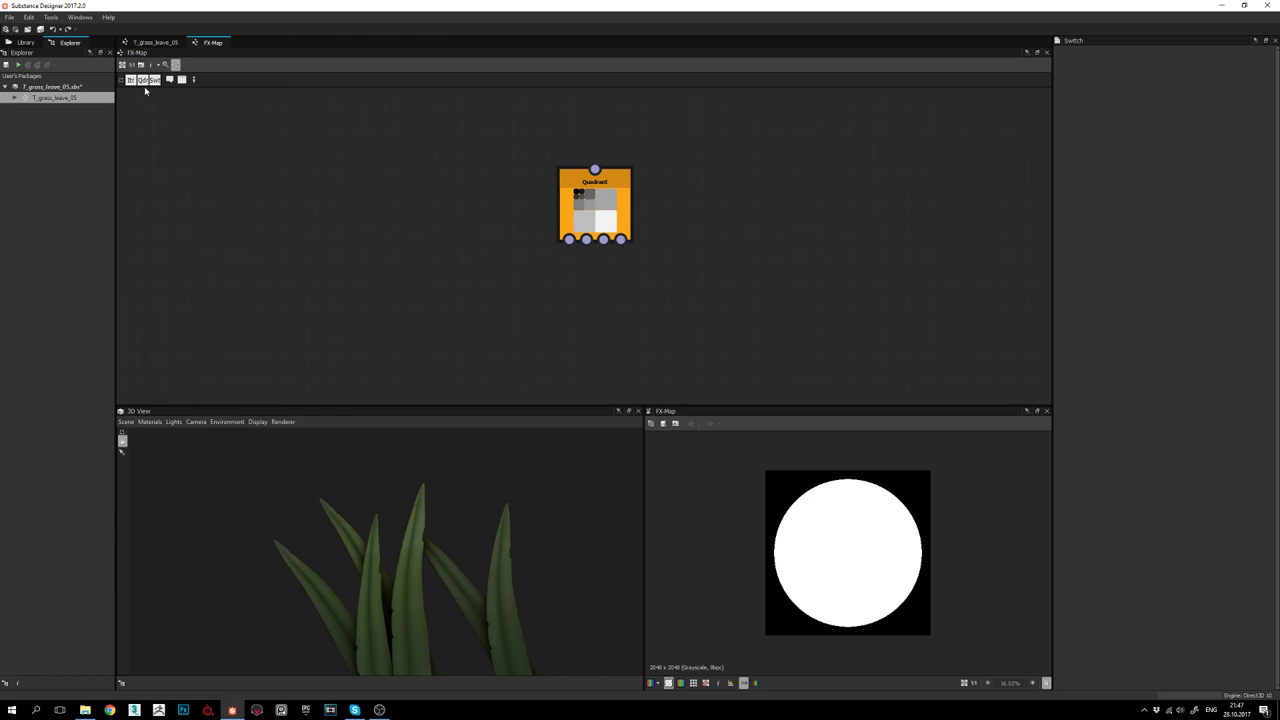
click(142, 80)
drag(604, 255, 604, 333)
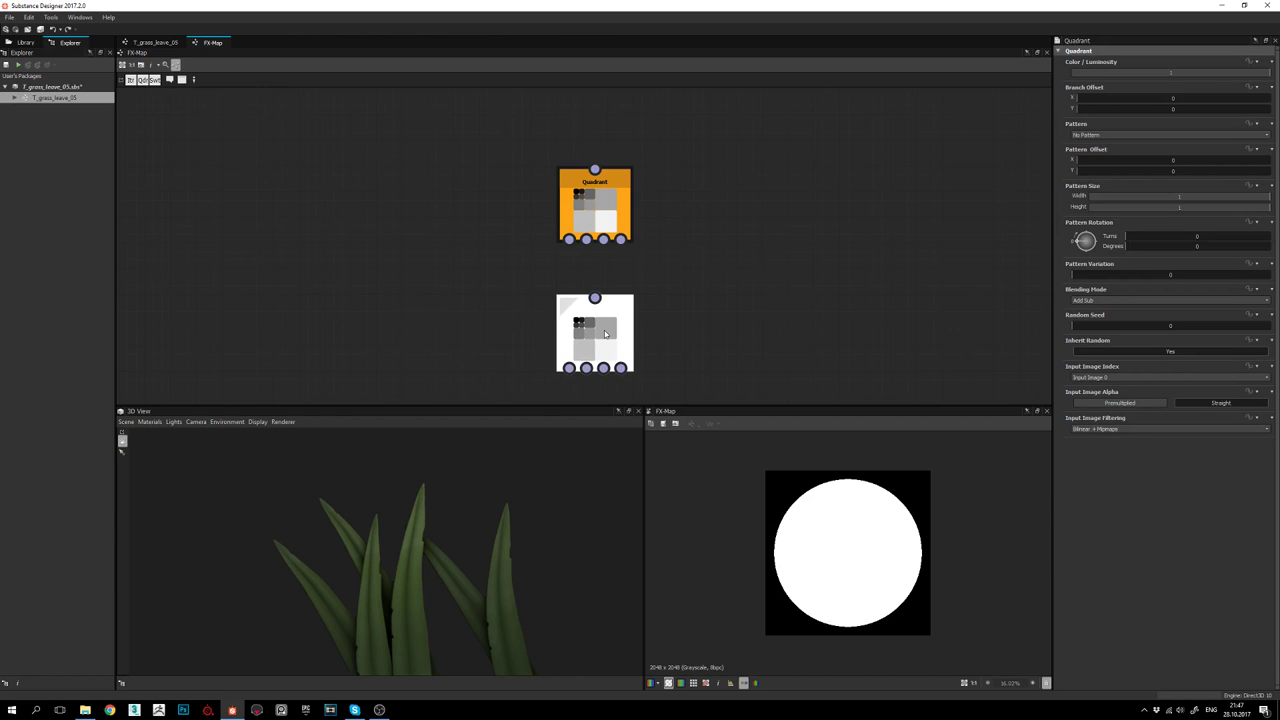
middle_drag(610, 349, 600, 318)
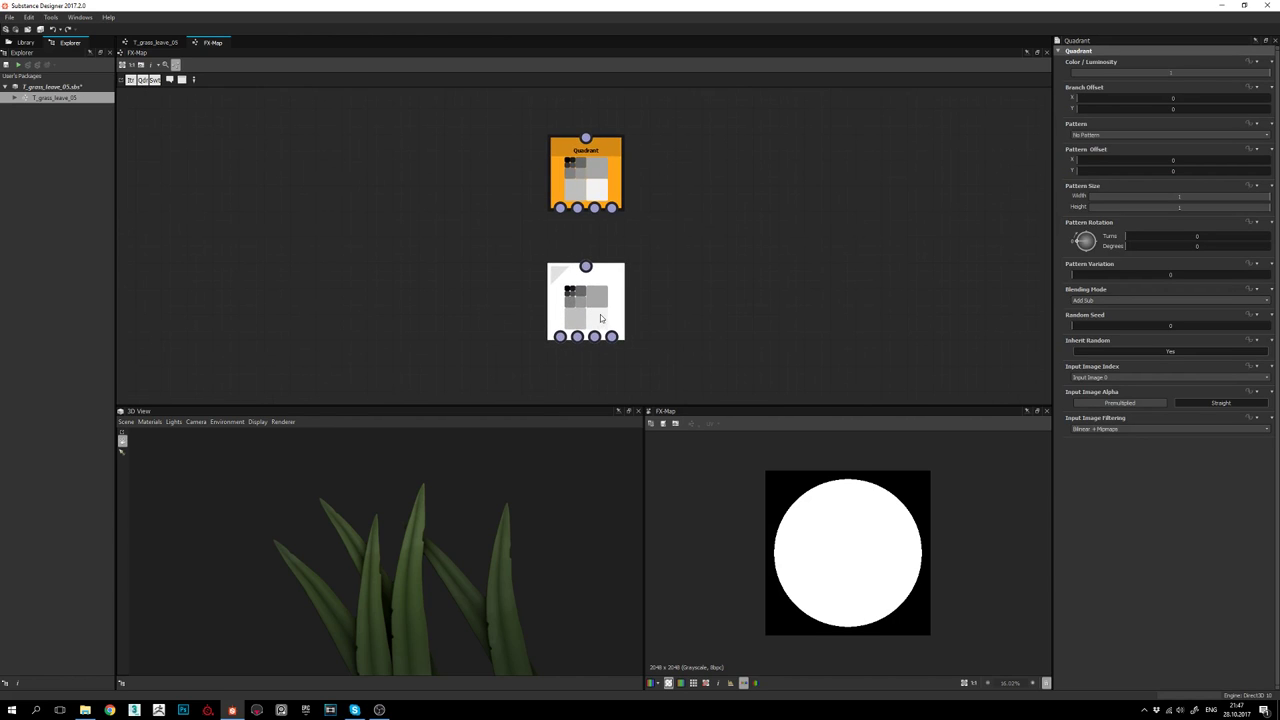
key(Delete)
click(598, 176)
key(ctrl+d)
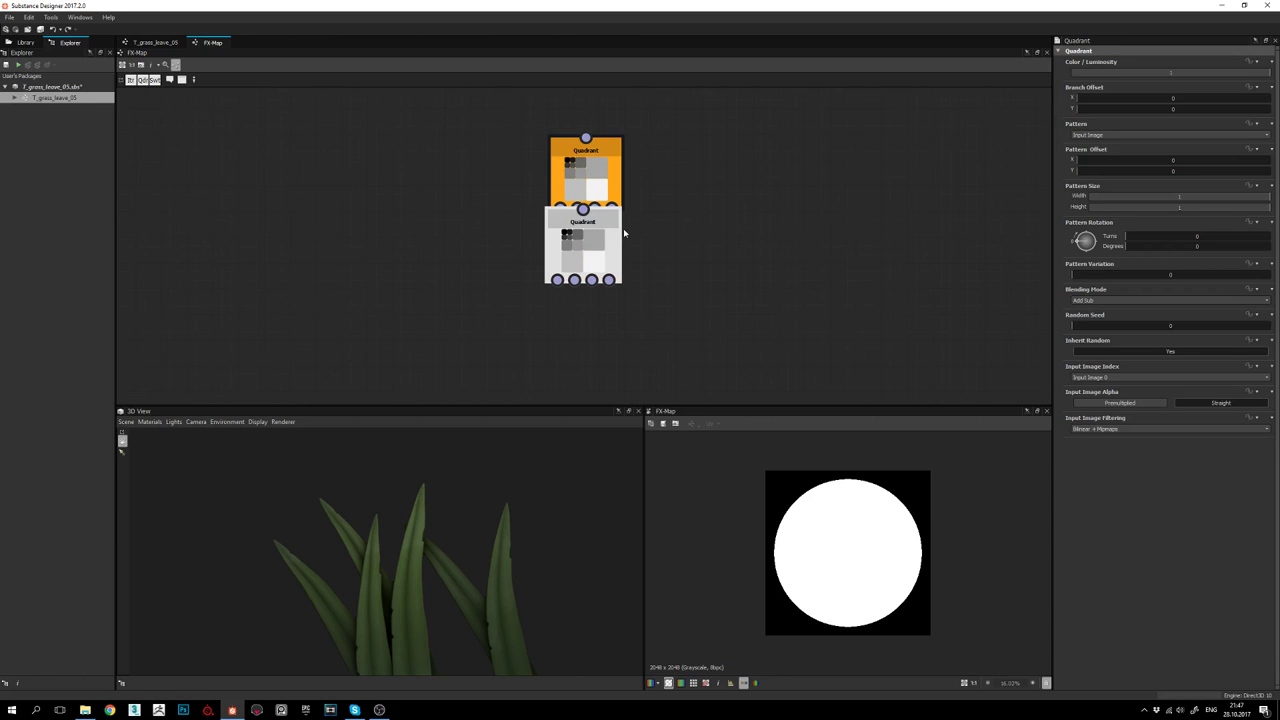
drag(623, 232, 608, 172)
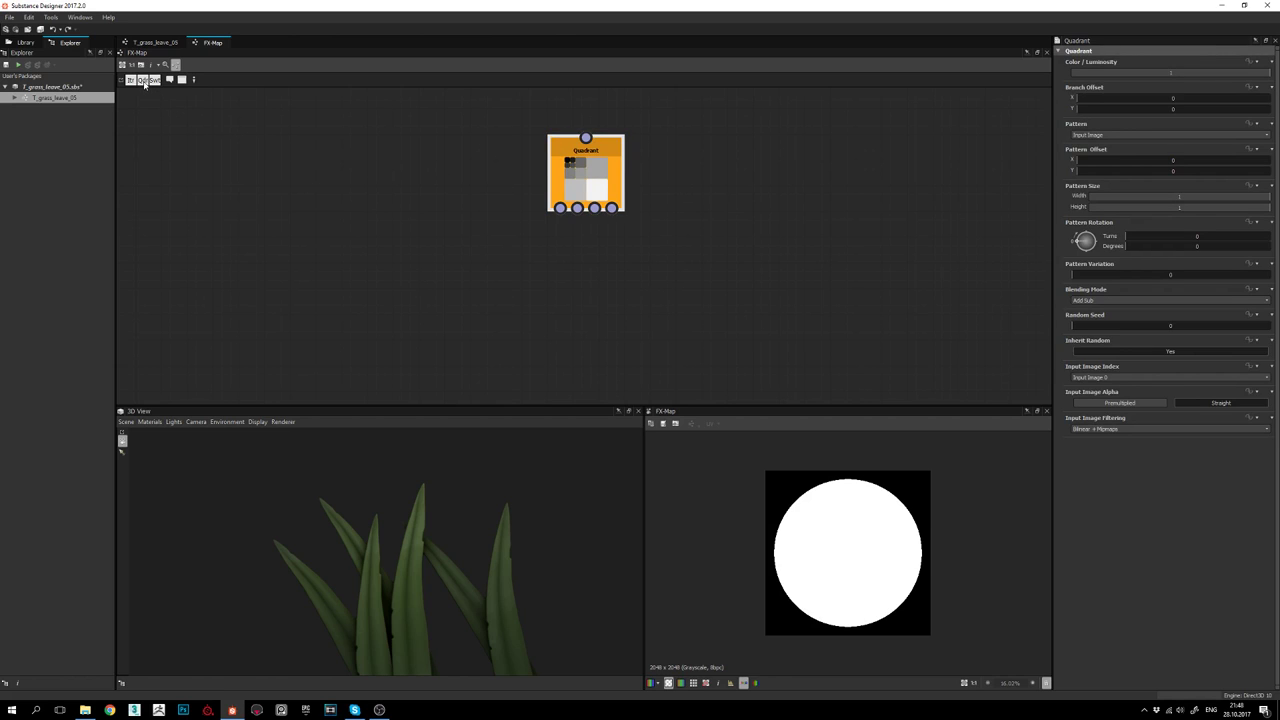
click(144, 81)
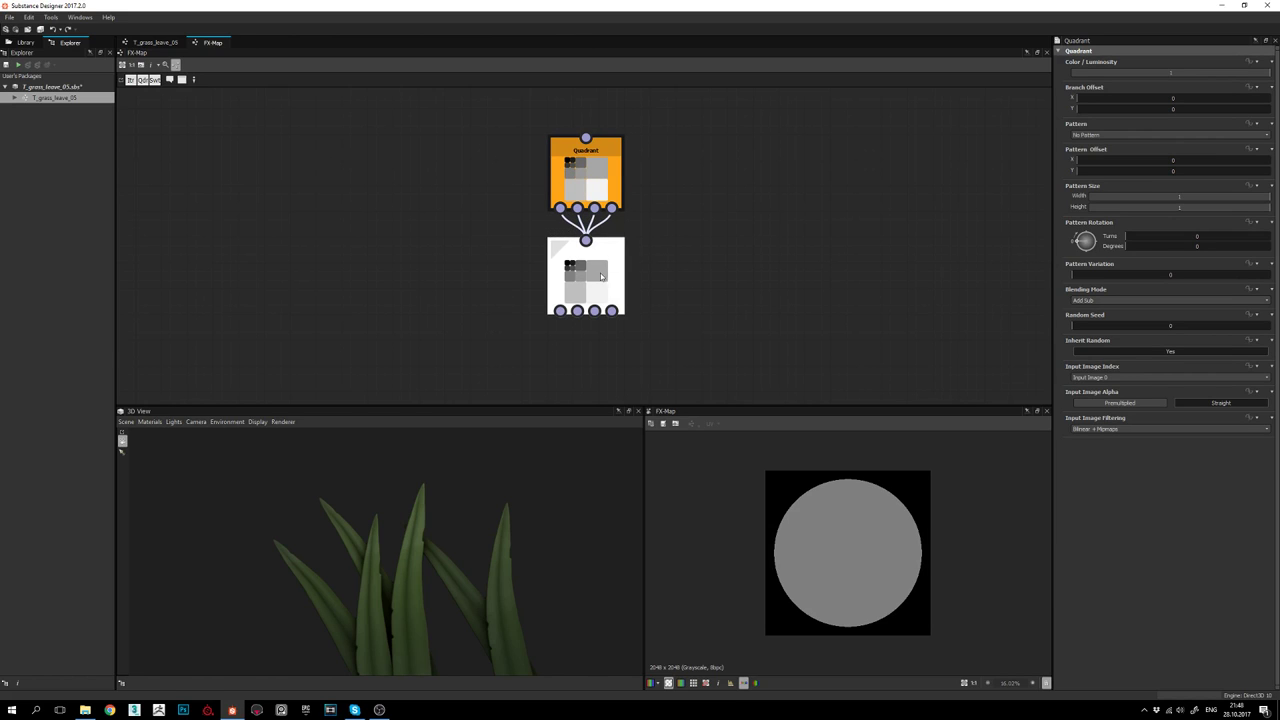
key(Delete)
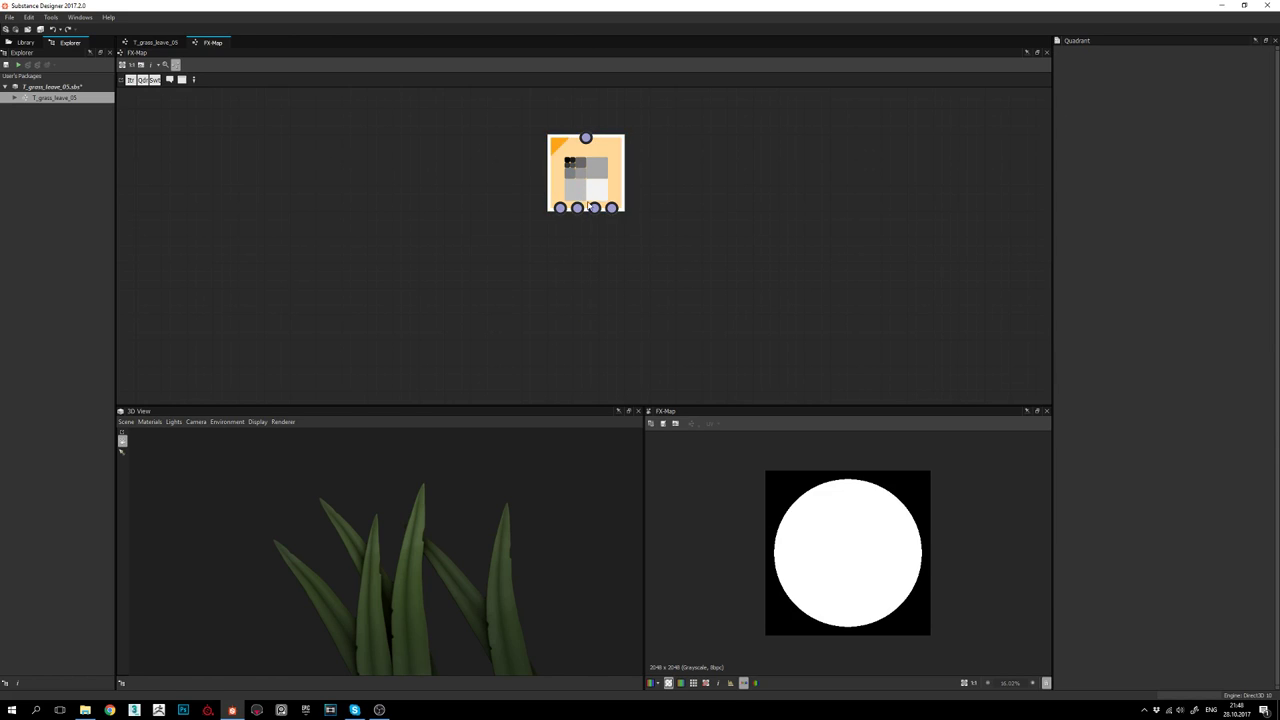
Set the Quadrant node's pattern size width to 0.7 and its Branch Offset X to 0.1
click(589, 186)
middle_drag(604, 253, 605, 267)
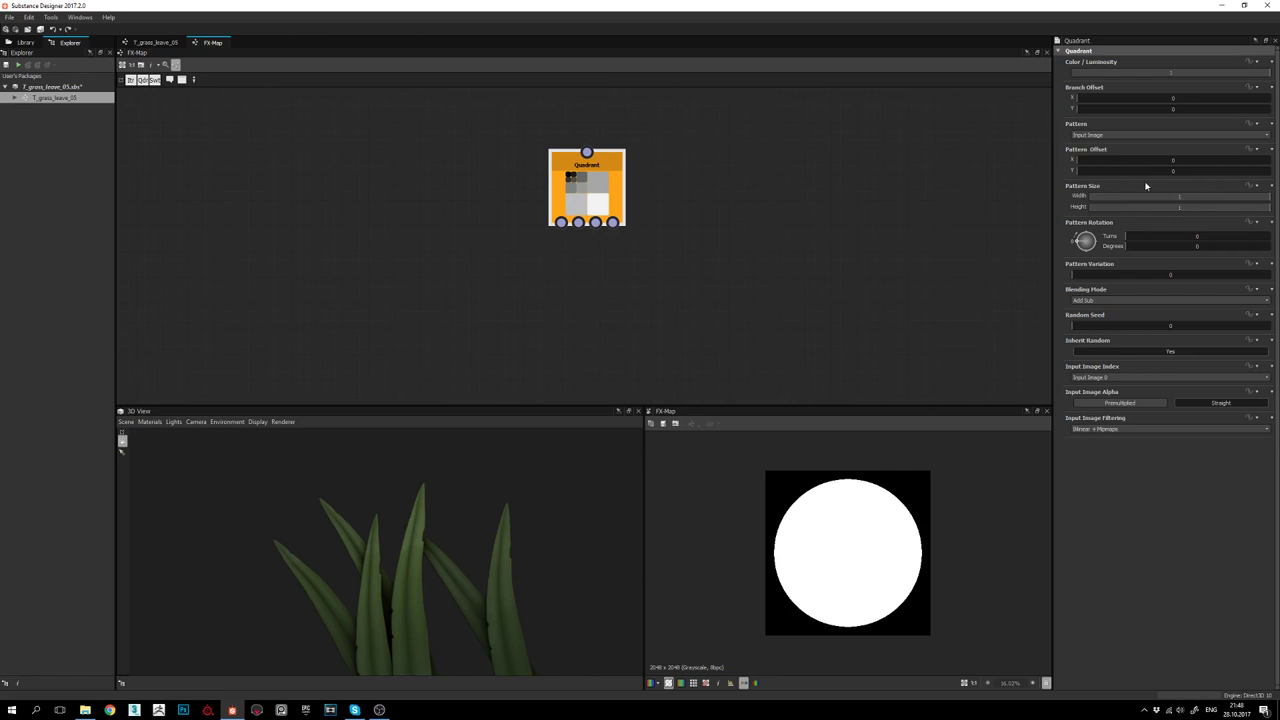
drag(1267, 199, 1262, 201)
drag(1222, 200, 1216, 200)
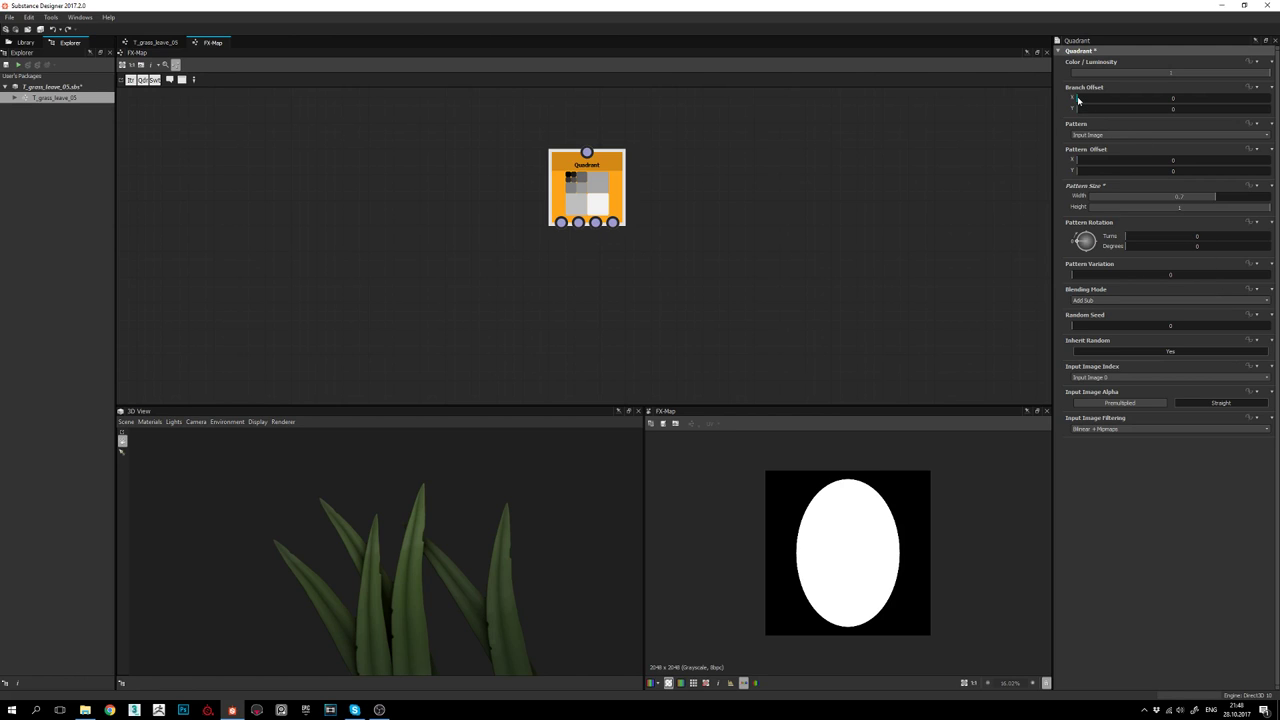
drag(1081, 101, 1097, 99)
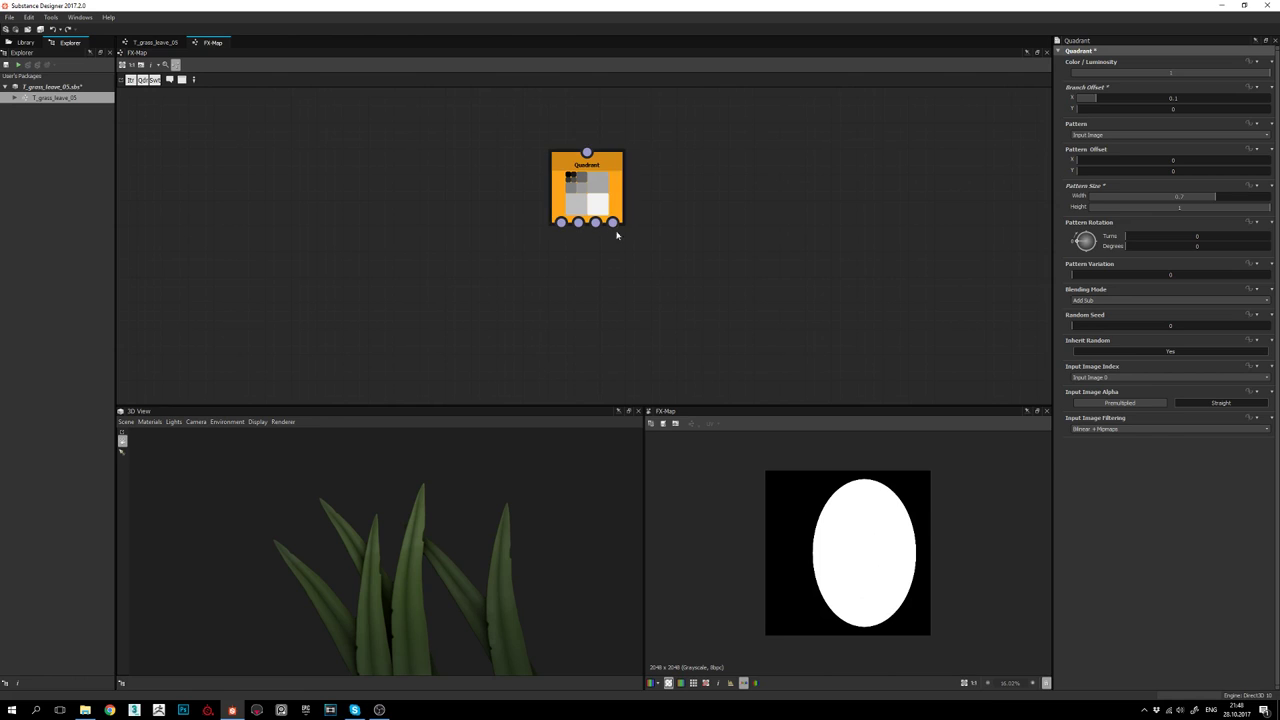
Duplicate the Quadrant node below the original and connect all four outputs of the original to the copy's input
key(ctrl+d)
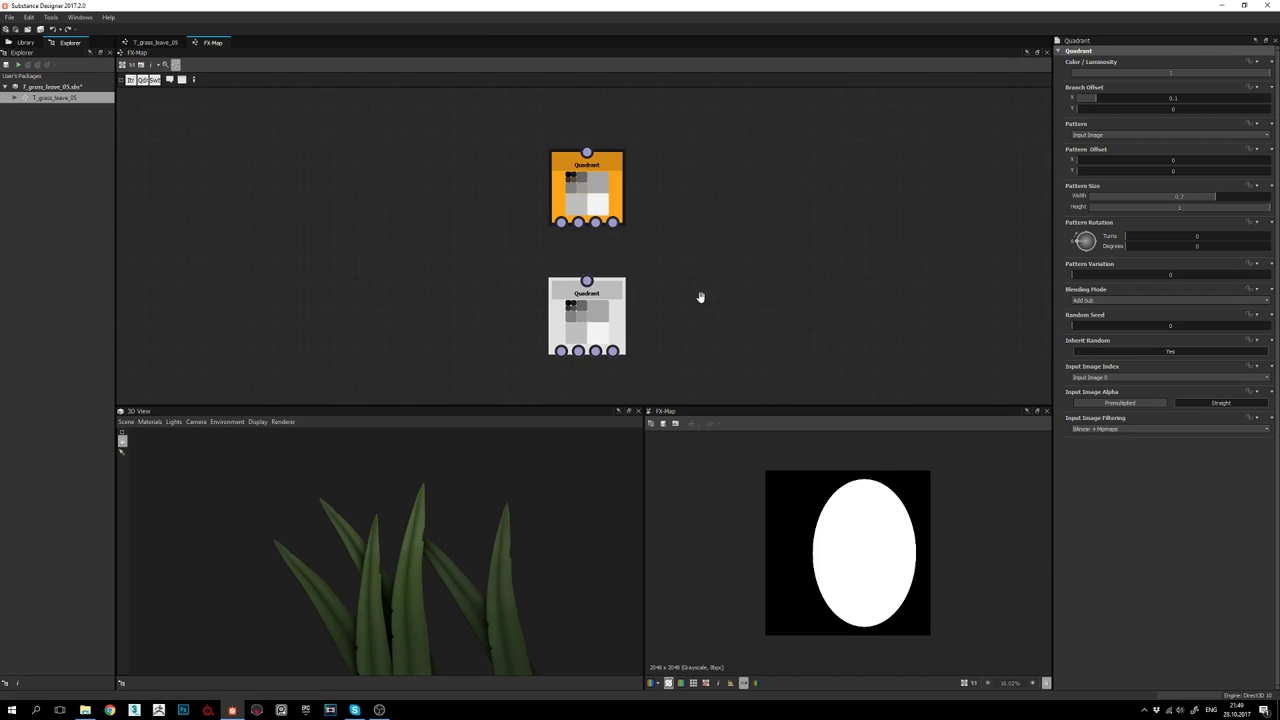
middle_drag(701, 297, 715, 261)
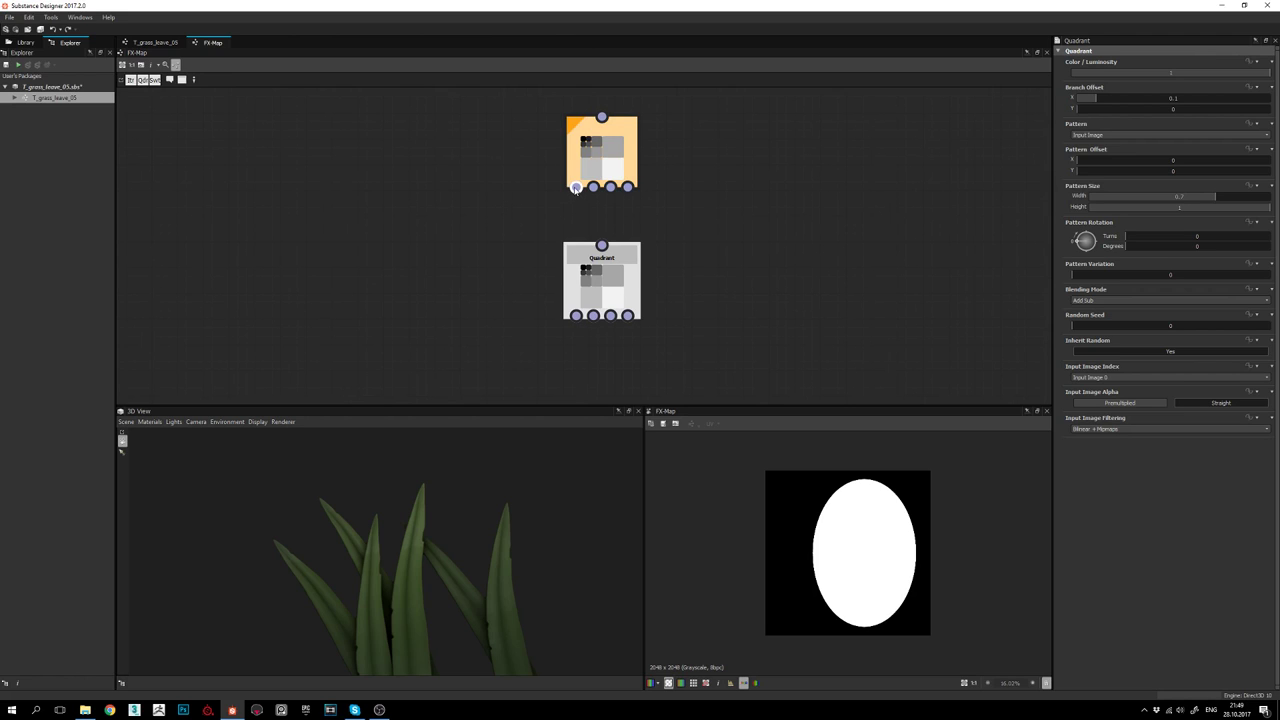
drag(576, 188, 606, 250)
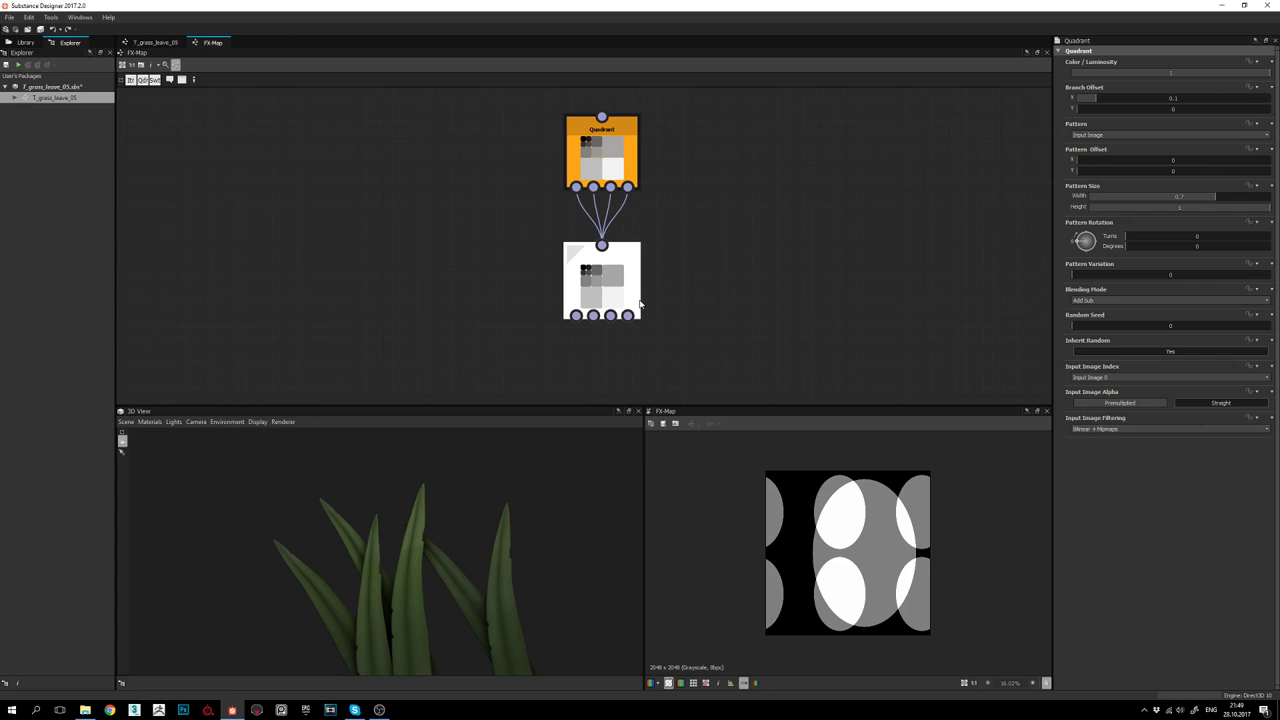
Set Branch Offset X to 0 on both the upper and the lower Quadrant node
middle_drag(638, 306, 629, 310)
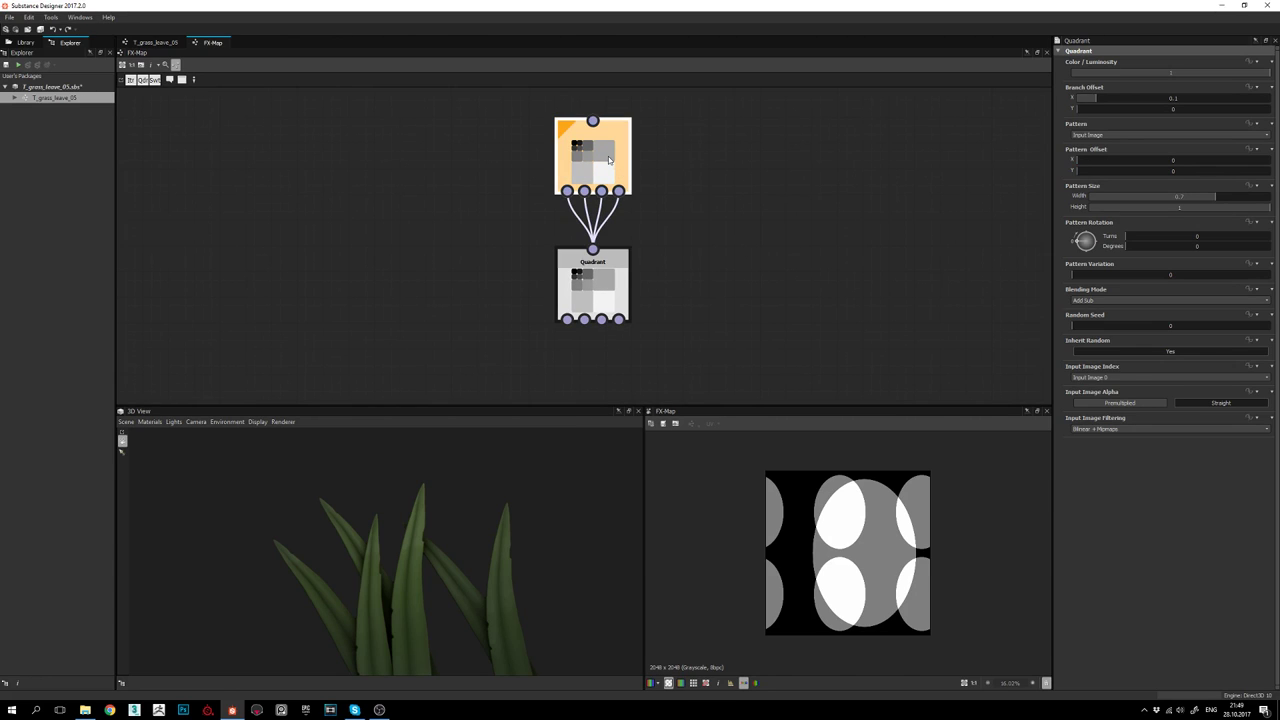
drag(1094, 101, 1074, 101)
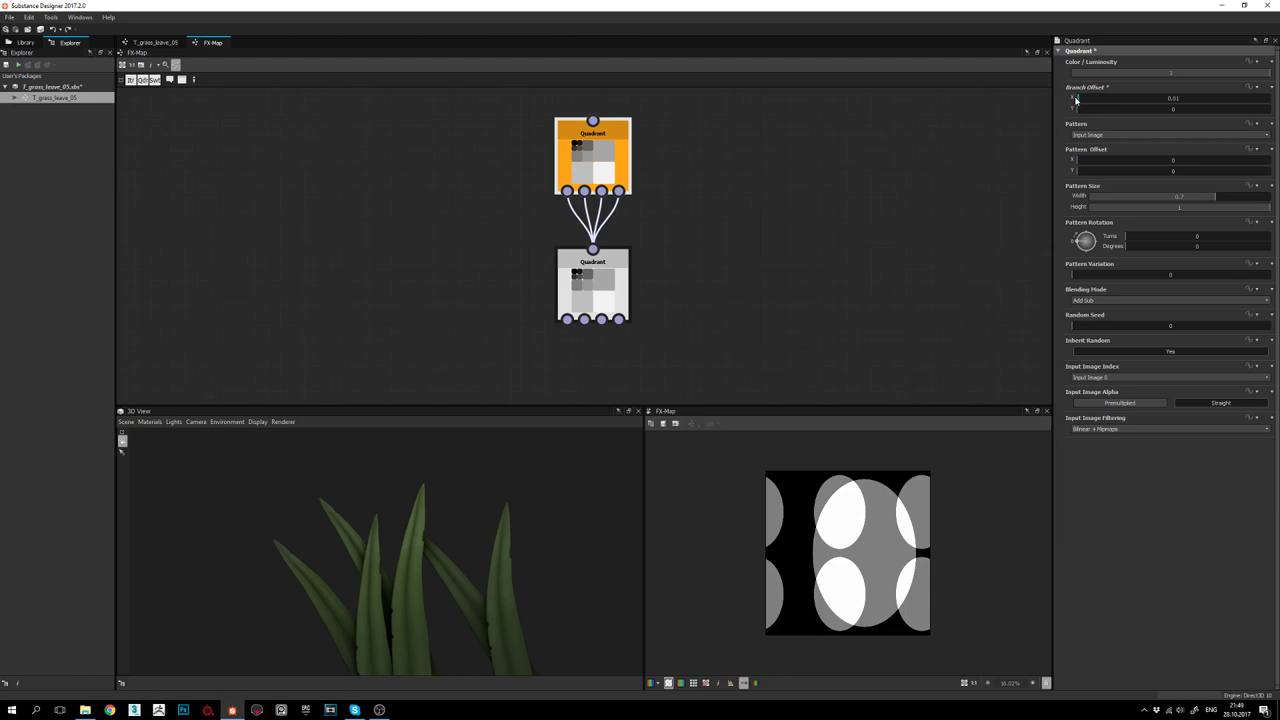
click(599, 287)
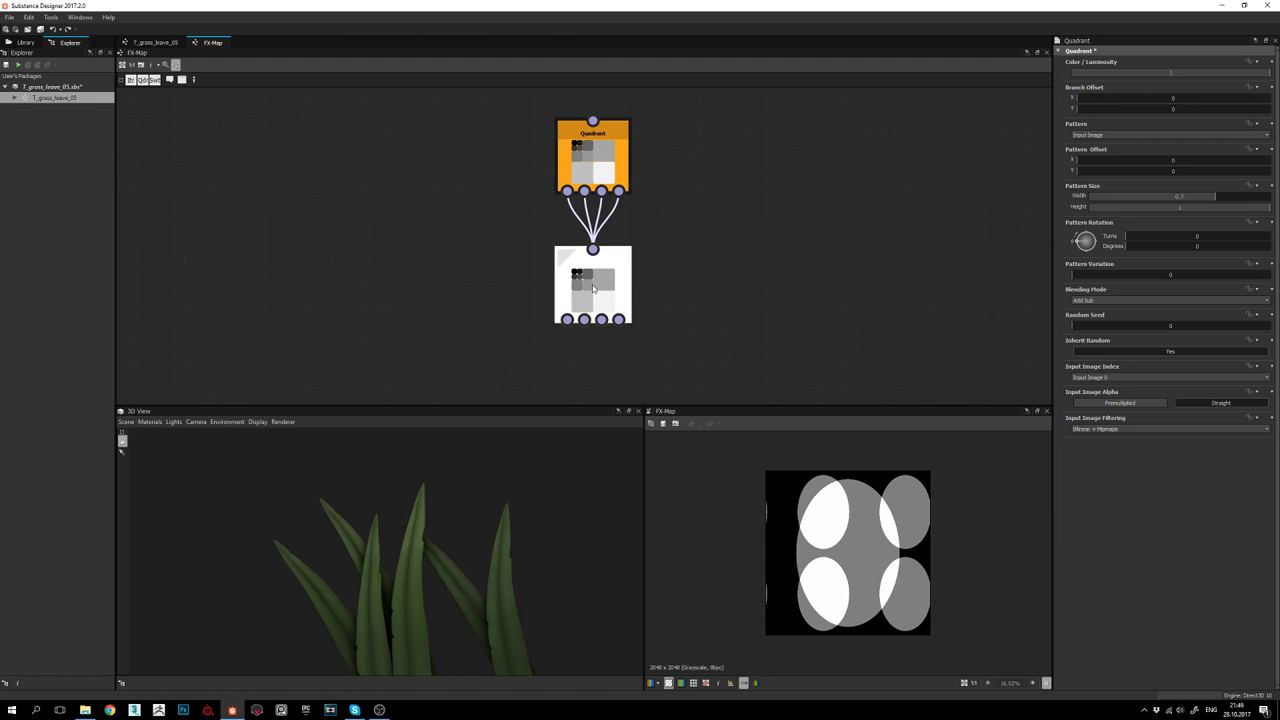
drag(1098, 100, 1063, 103)
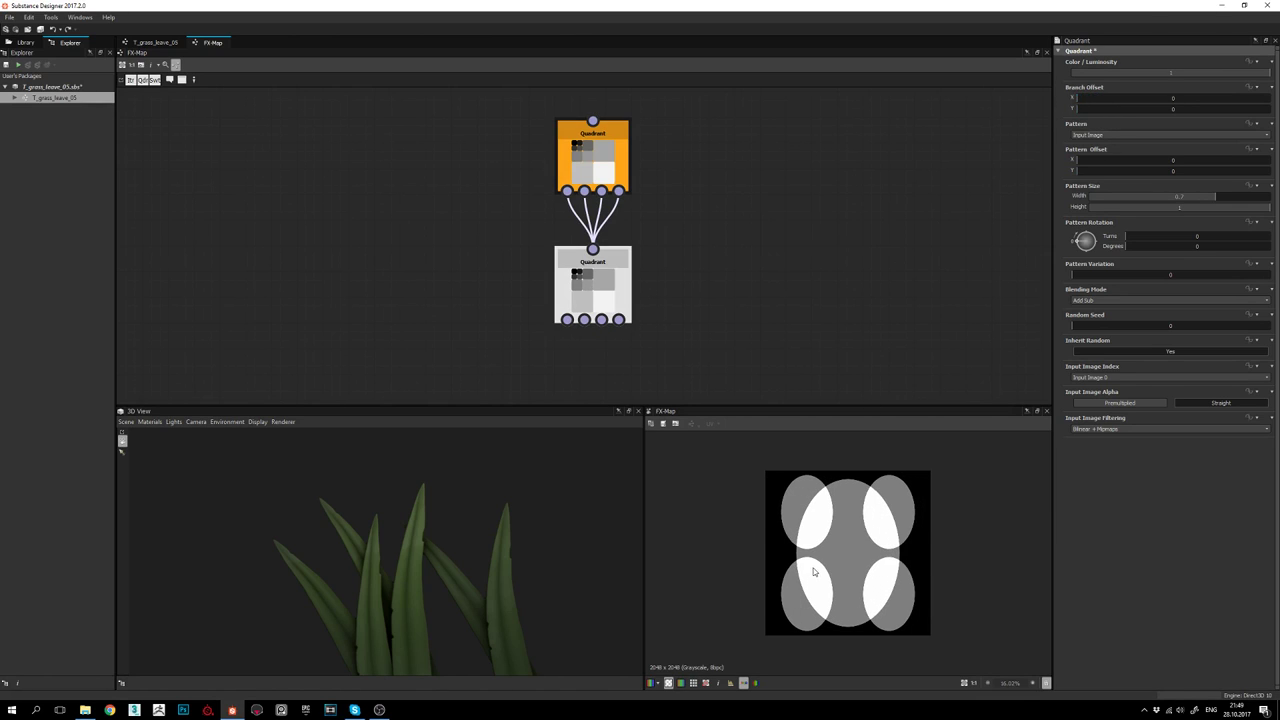
Duplicate the lower Quadrant node, place the copy beneath it, and connect all four of its outputs to the copy's input
middle_drag(665, 314, 666, 311)
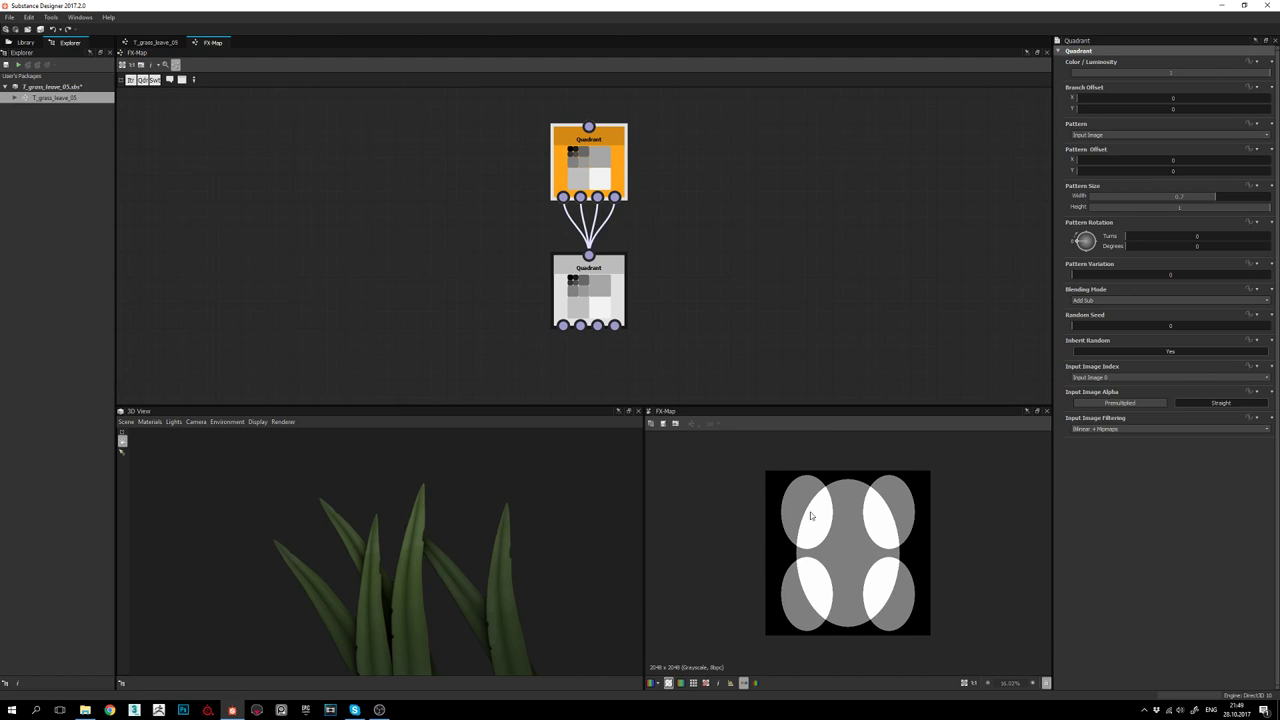
click(598, 295)
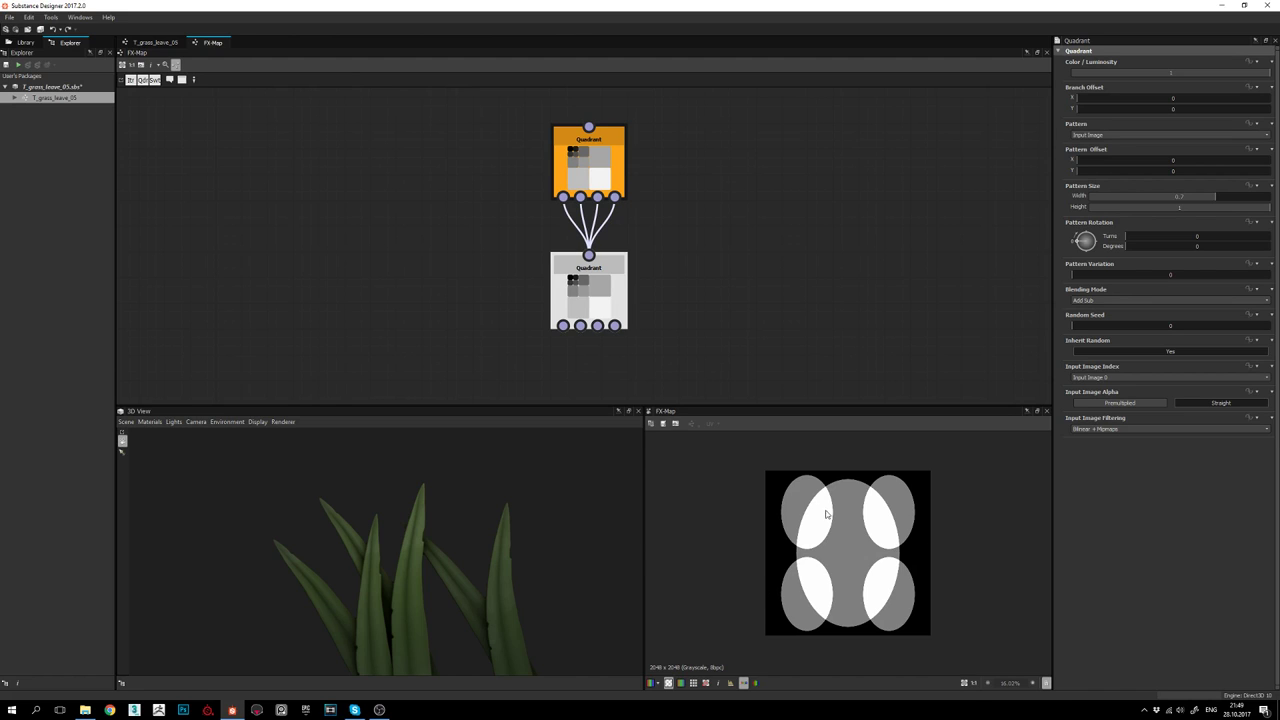
middle_drag(663, 287, 668, 237)
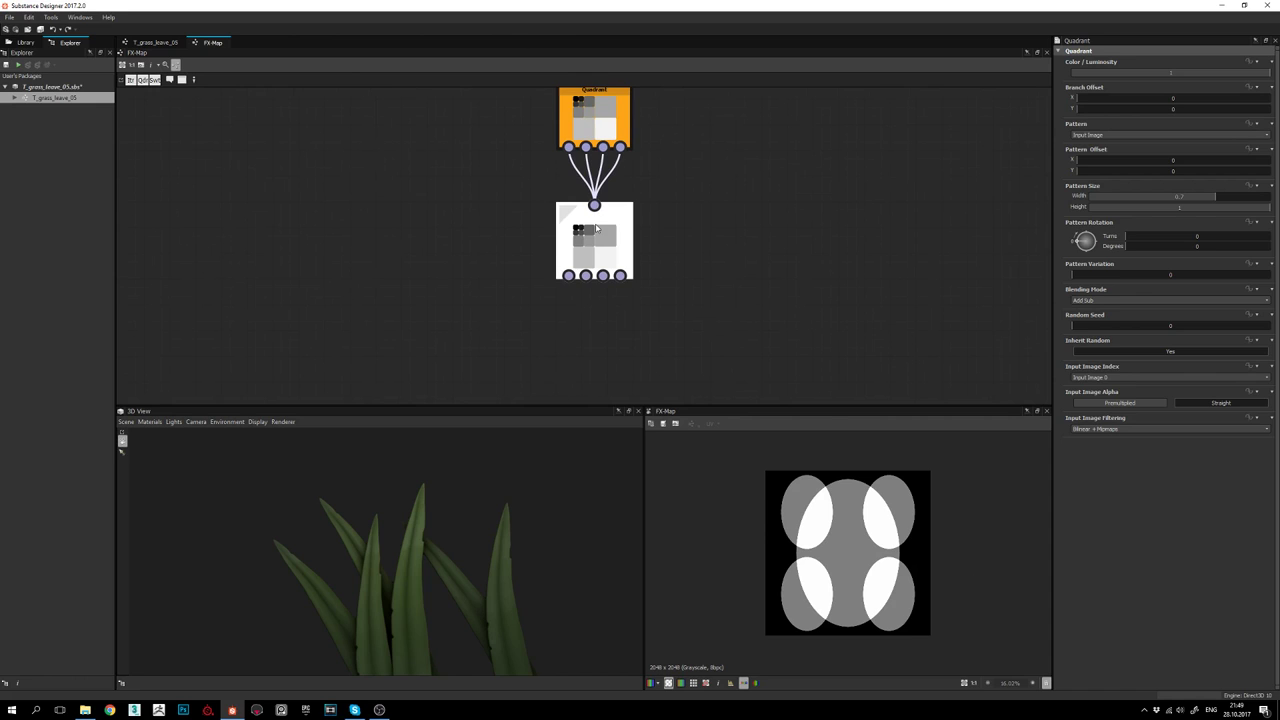
key(ctrl+d)
drag(600, 262, 591, 373)
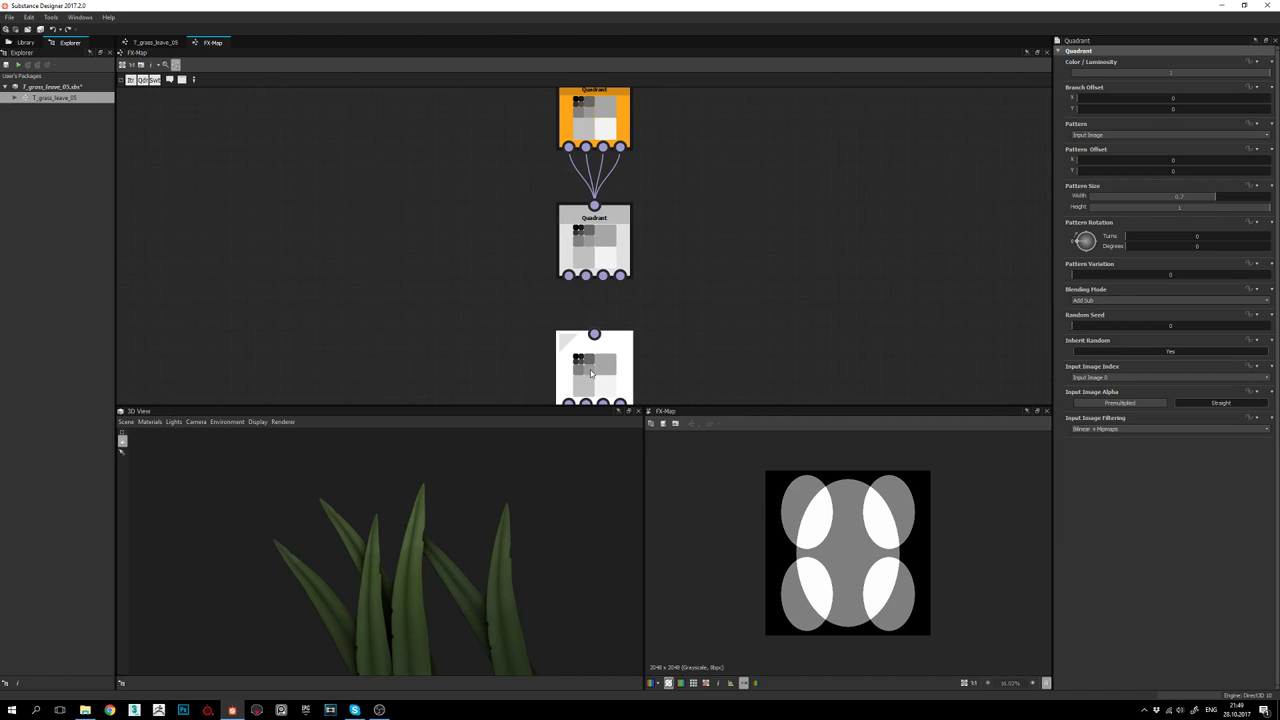
middle_drag(592, 292, 601, 239)
drag(578, 223, 604, 281)
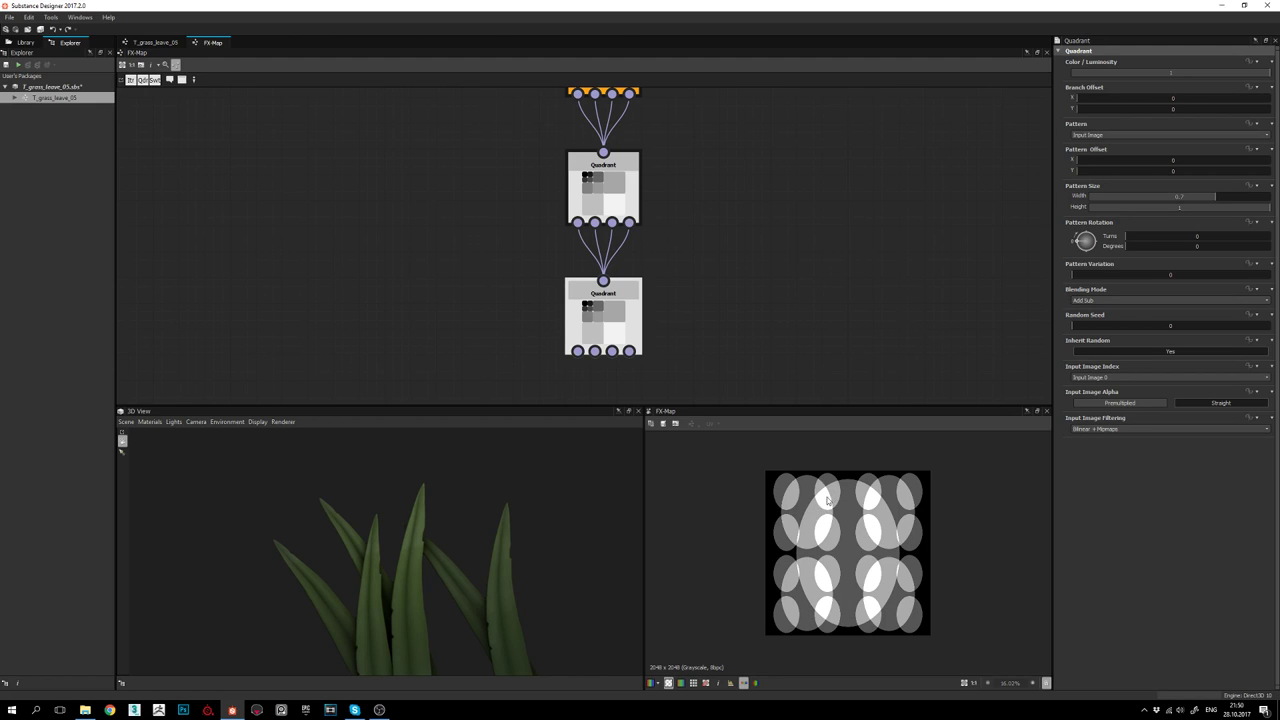
Set the pattern of the orange root Quadrant node to No Pattern
click(611, 185)
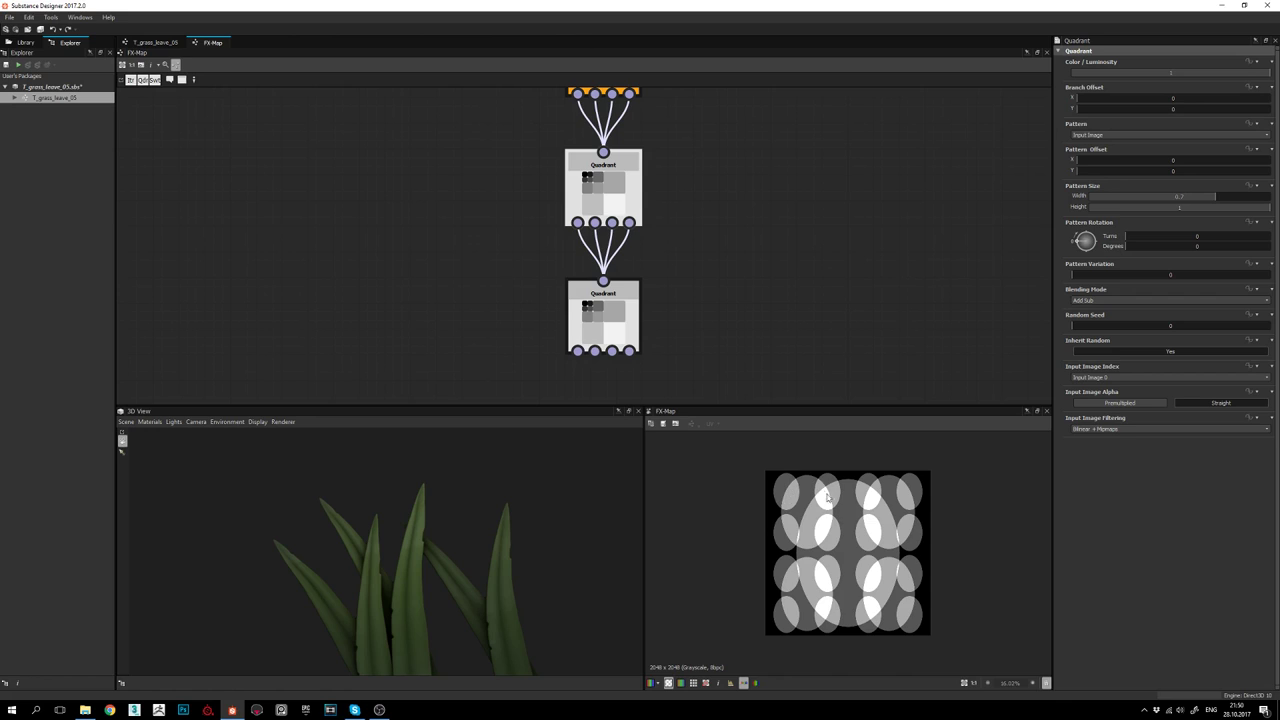
middle_drag(673, 295, 720, 292)
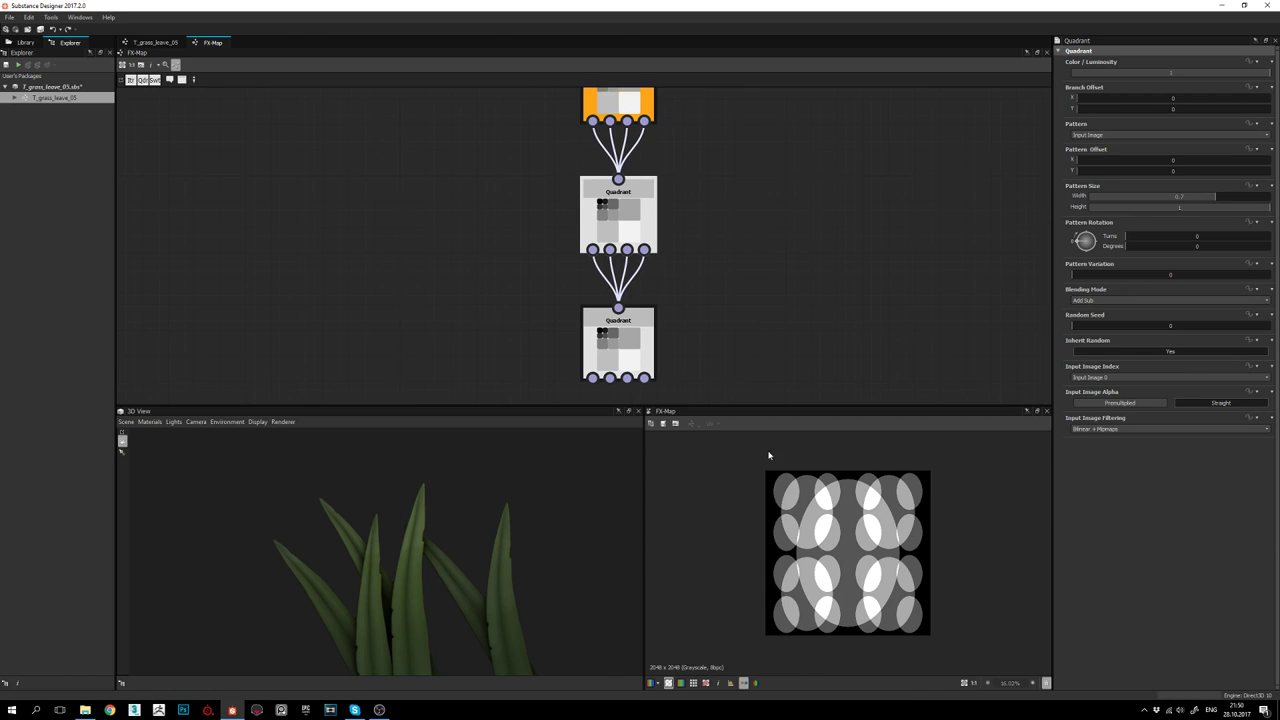
middle_drag(730, 313, 731, 323)
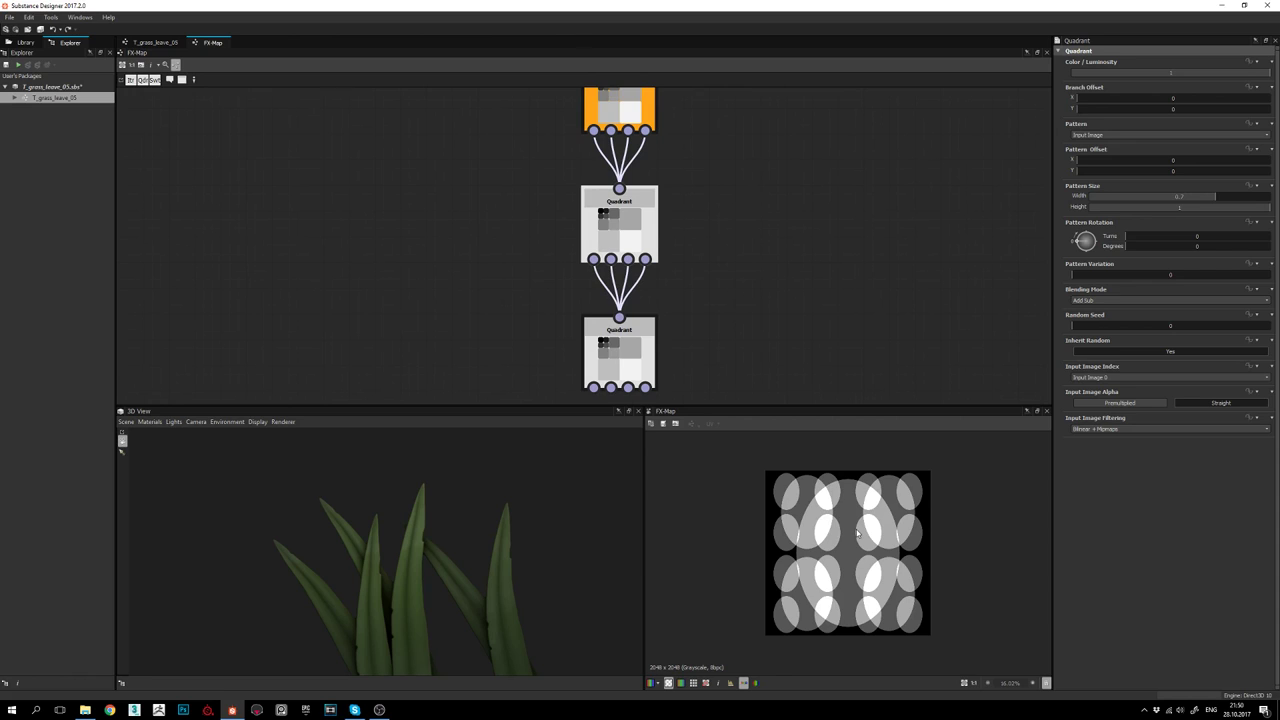
scroll(857, 537, down, 1)
scroll(838, 556, up, 1)
middle_drag(731, 260, 732, 280)
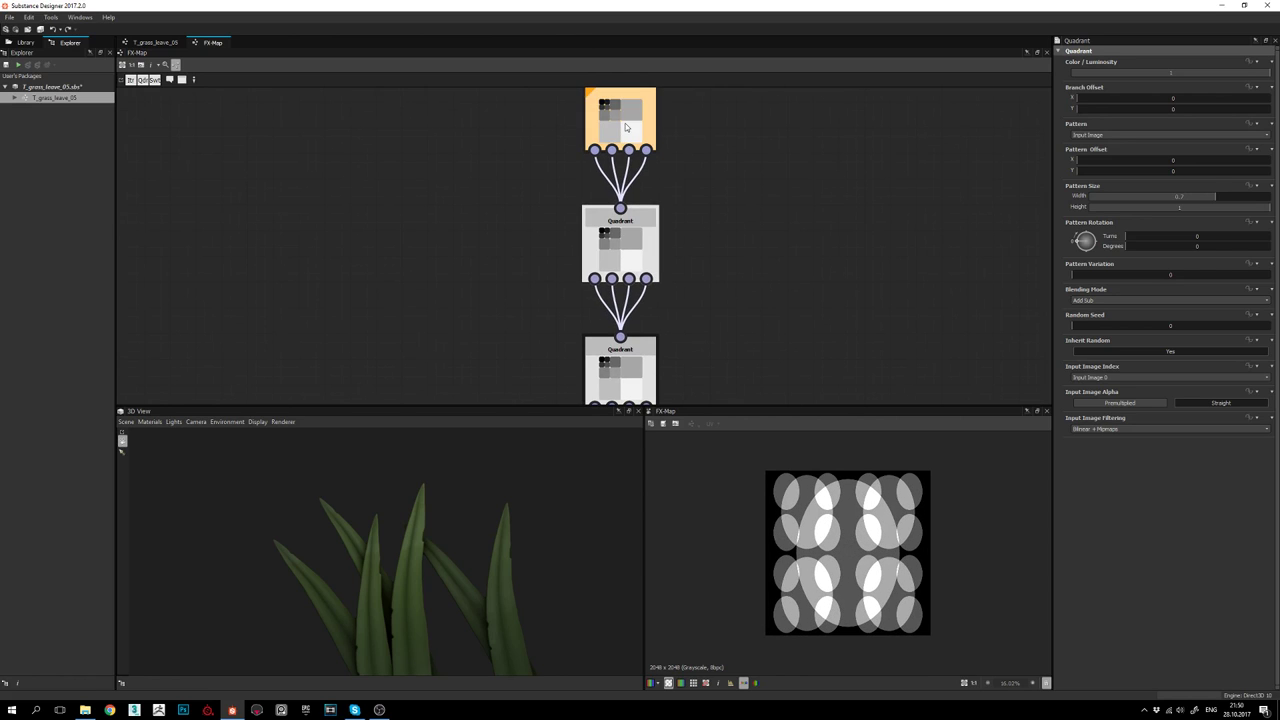
click(625, 123)
middle_drag(690, 181, 691, 208)
scroll(691, 208, down, 1)
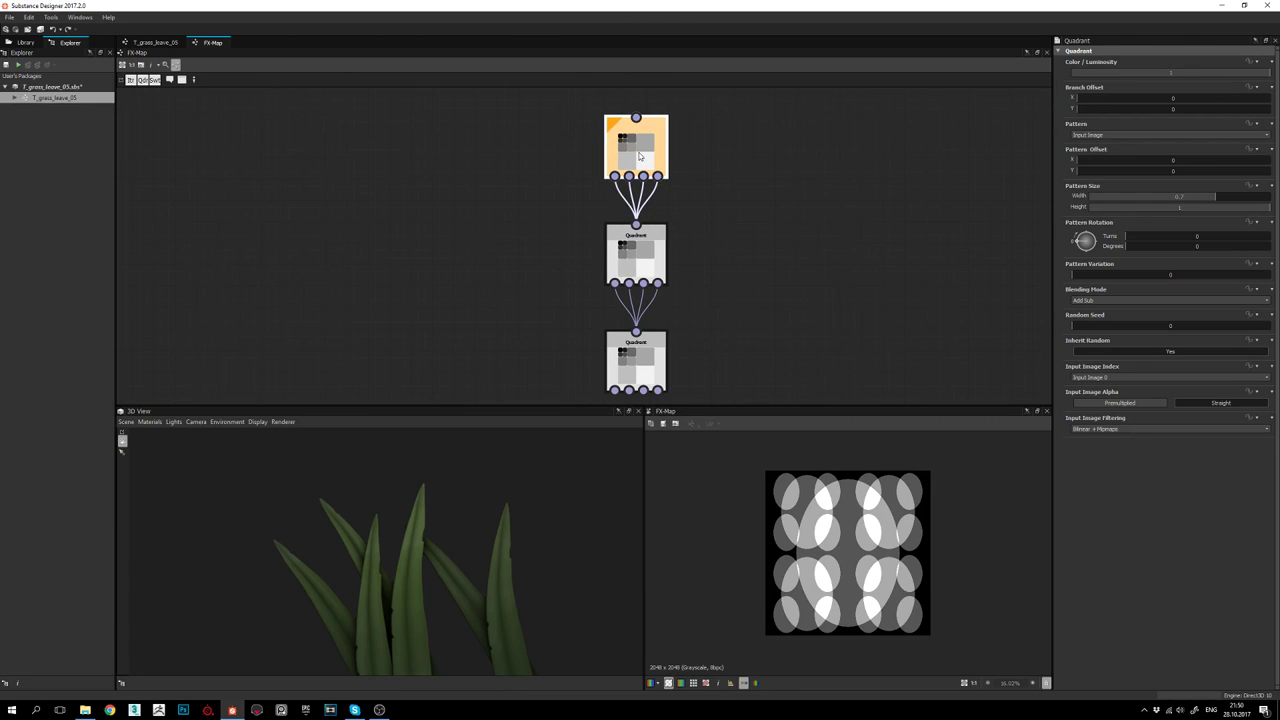
click(1142, 134)
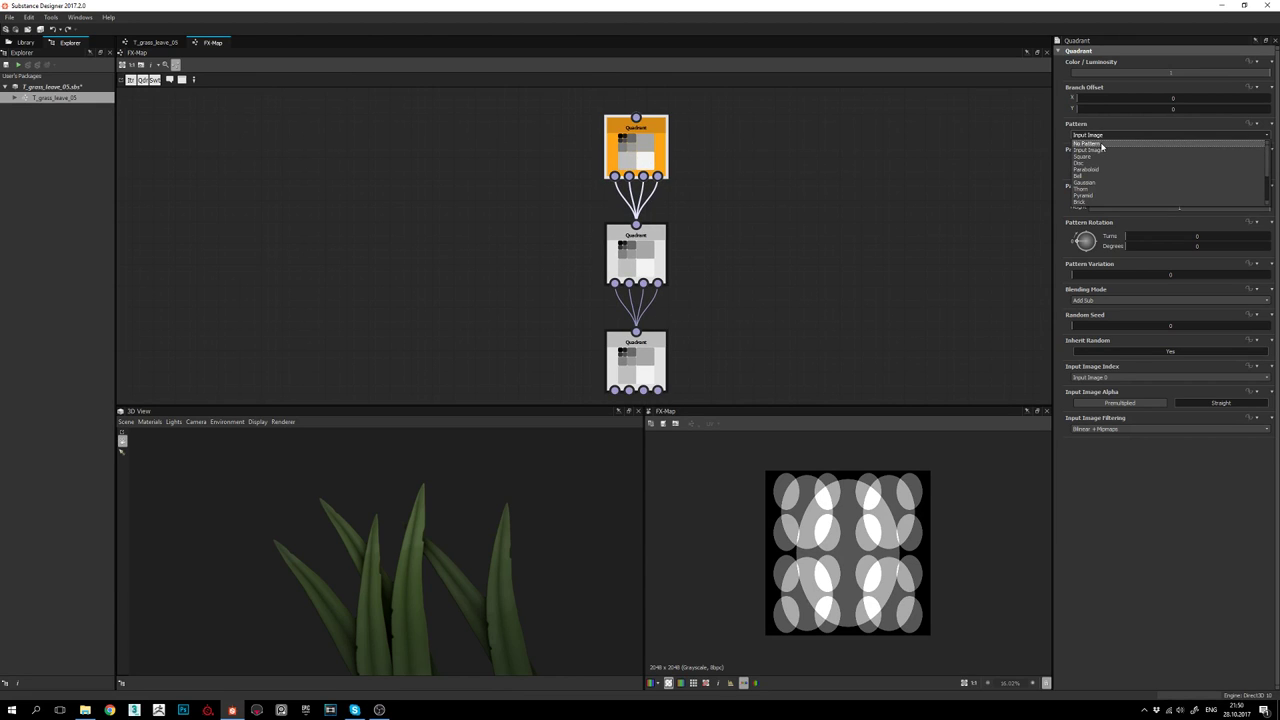
click(1100, 143)
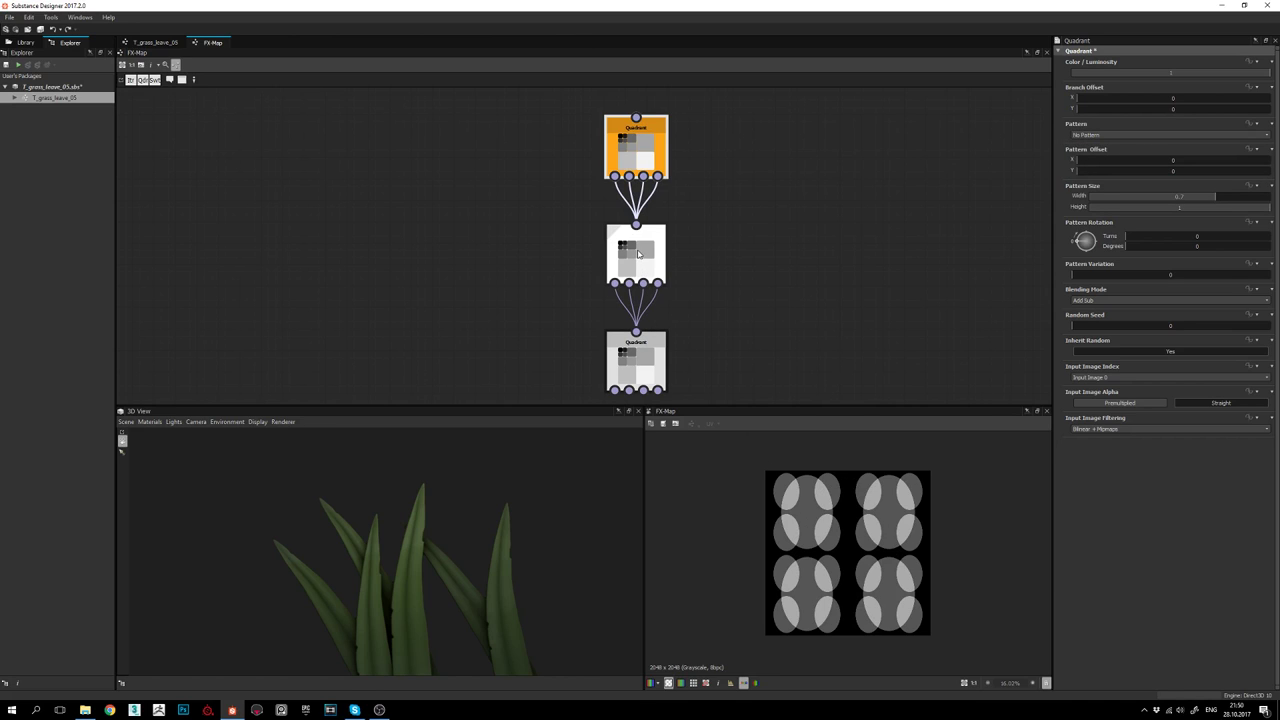
Set the middle Quadrant node's pattern to No Pattern and enlarge the resulting image in the 2D view
key(ctrl+z)
click(1111, 135)
click(1108, 143)
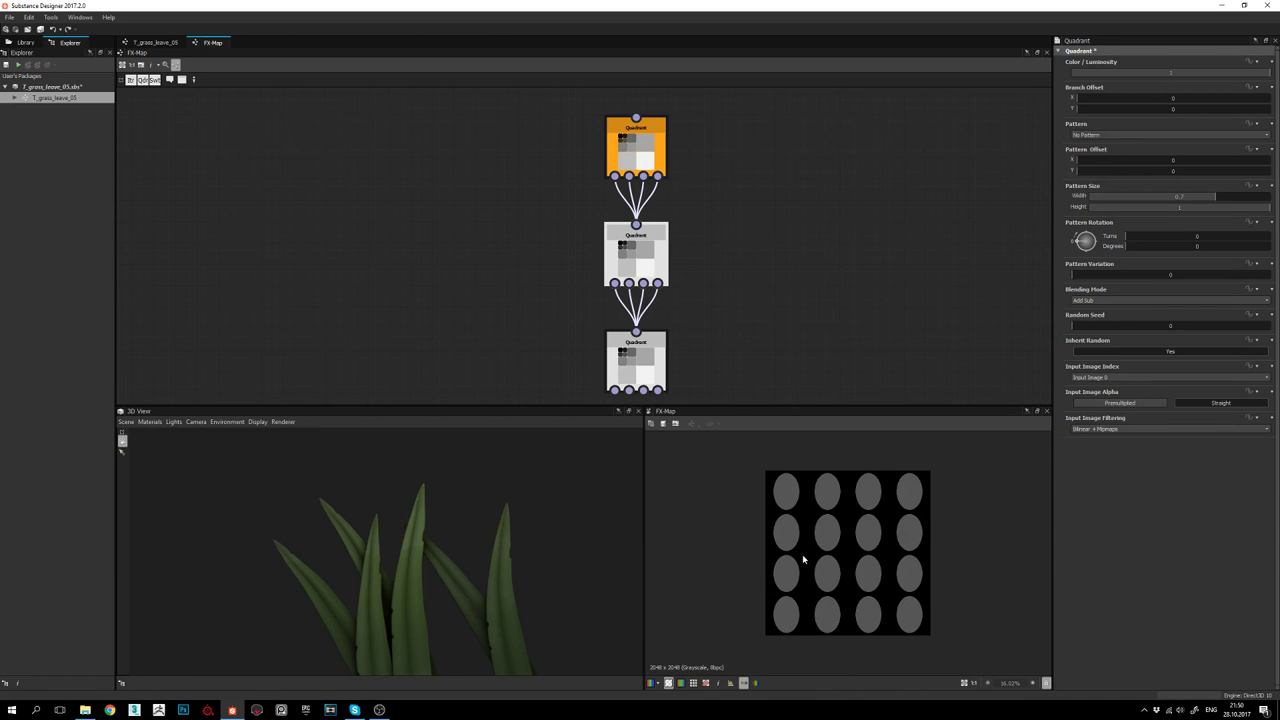
scroll(803, 559, up, 1)
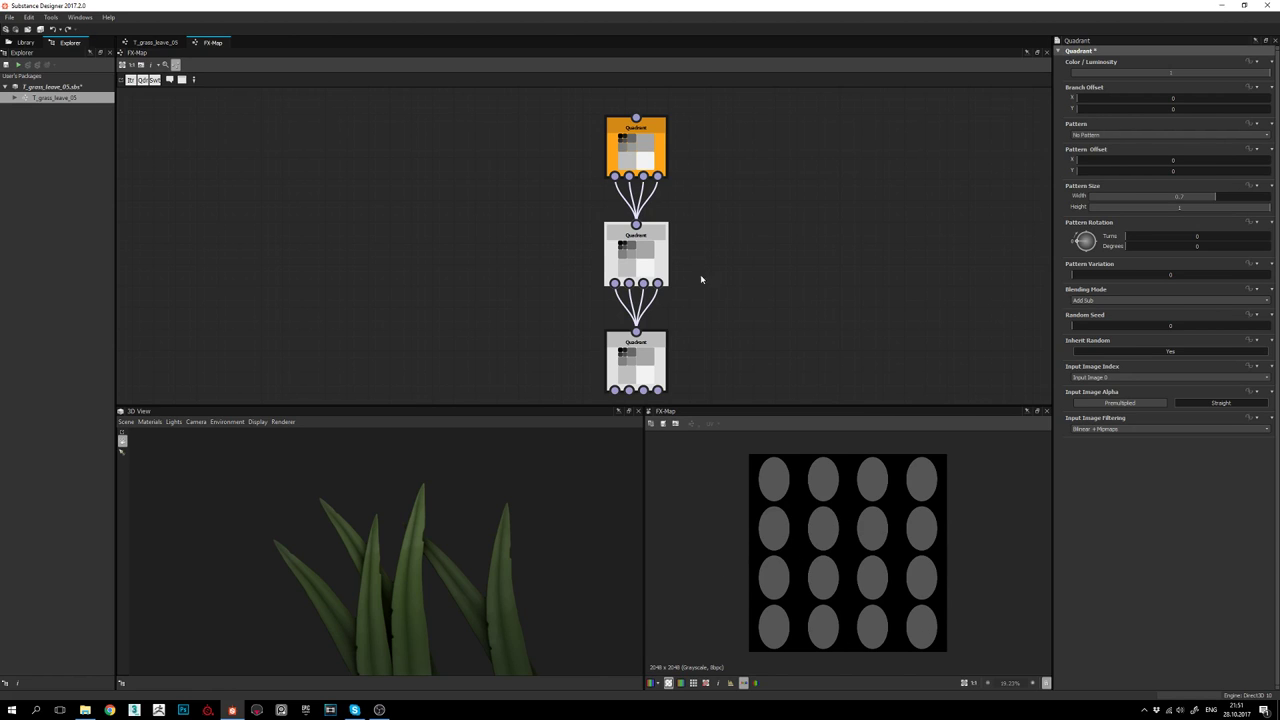
Duplicate the disc Shape node in the T_grass_leave_05 graph and place the copy directly beneath the original
middle_drag(701, 275, 703, 251)
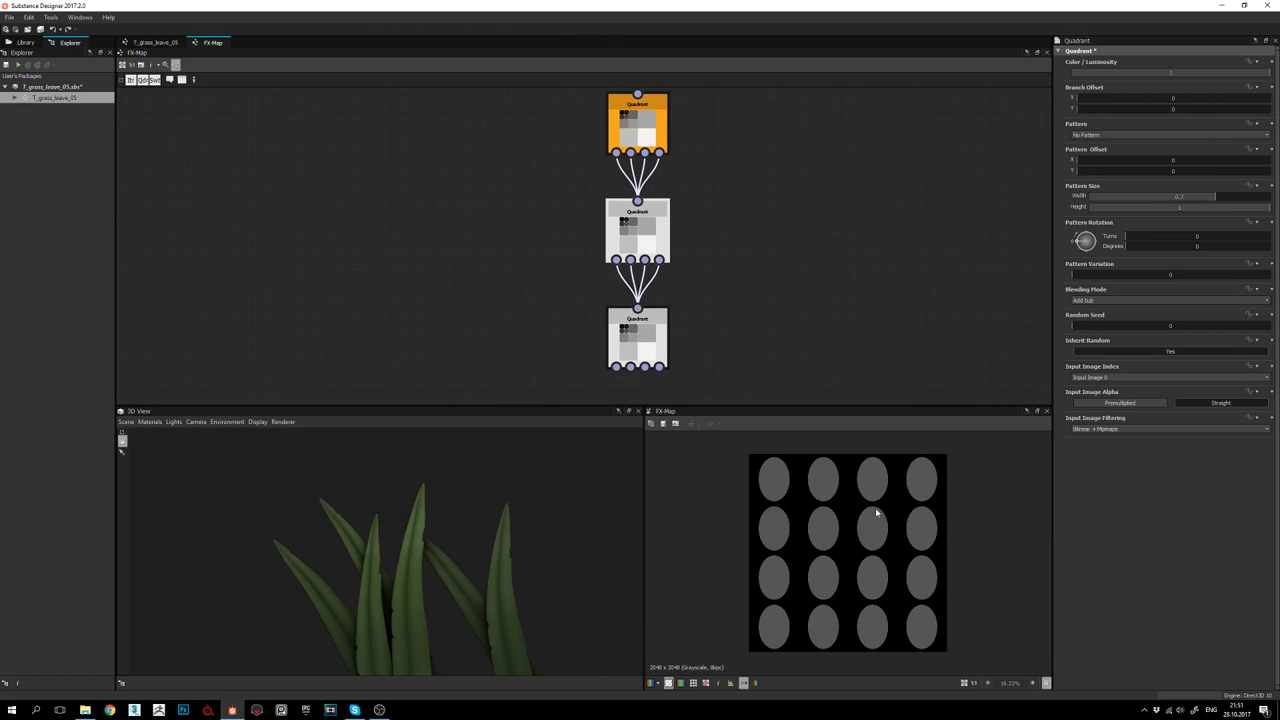
middle_drag(729, 312, 706, 330)
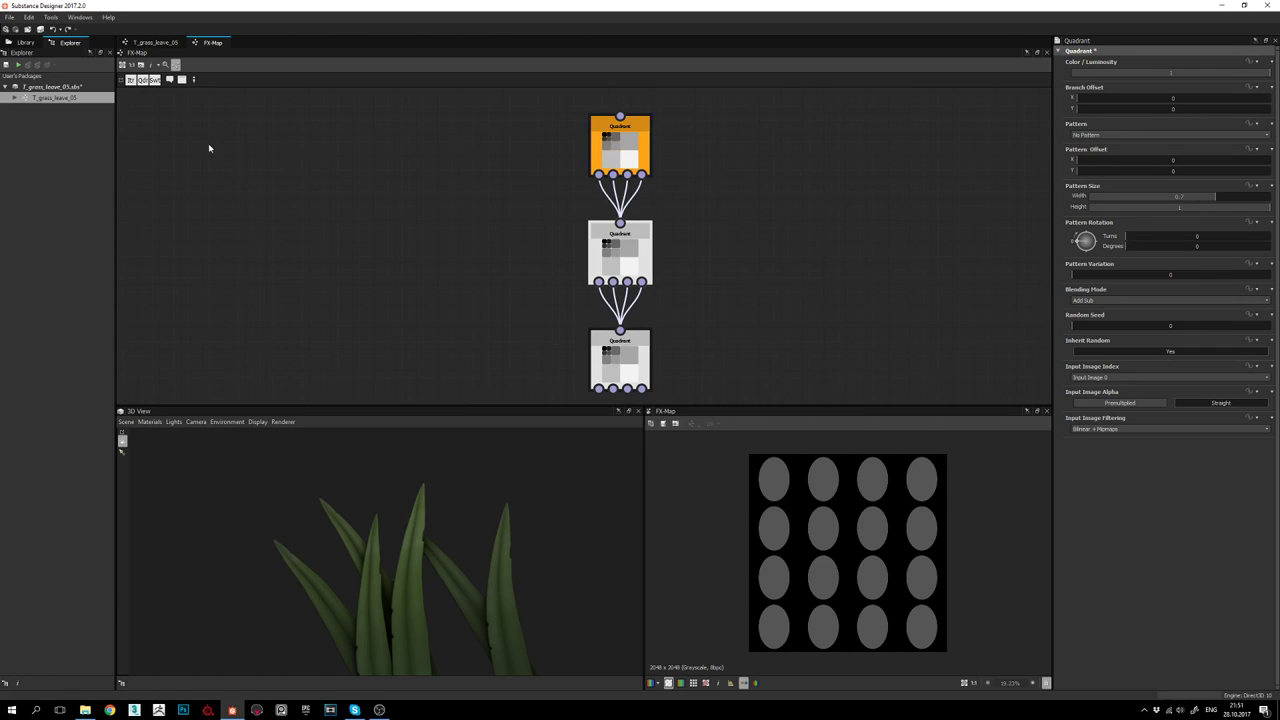
click(155, 42)
middle_drag(506, 246, 549, 214)
click(549, 214)
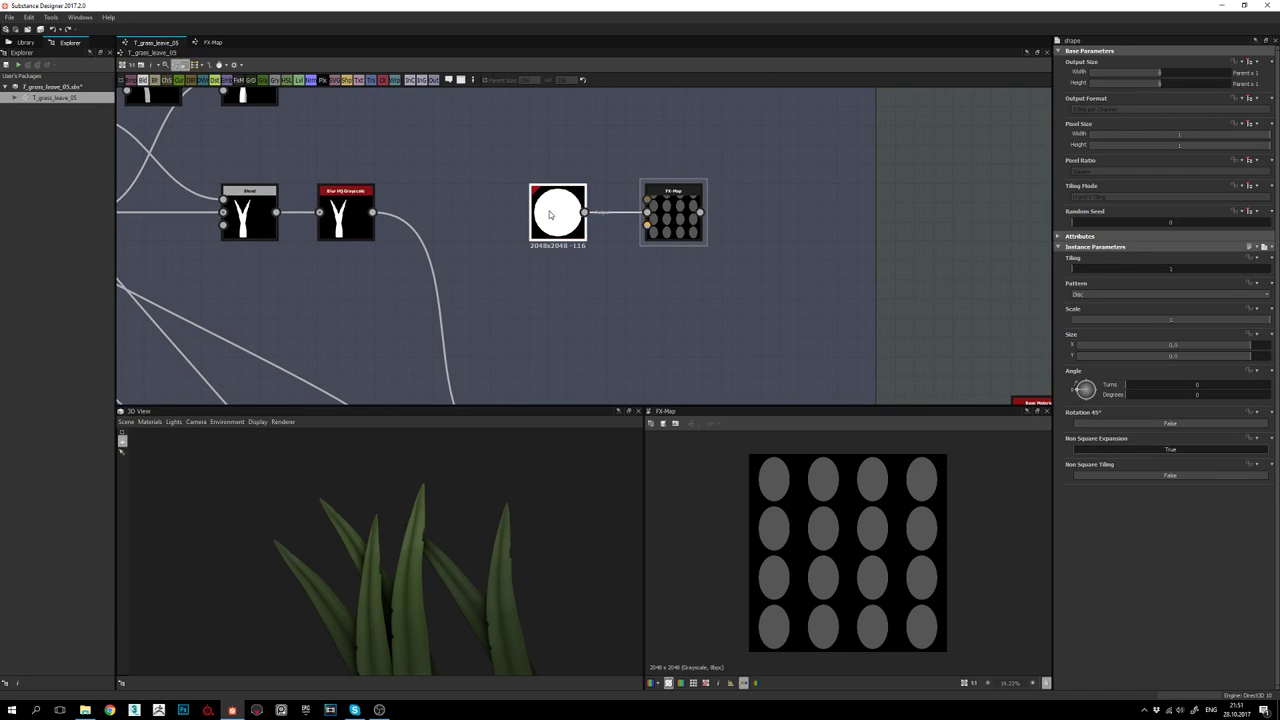
key(ctrl+d)
click(562, 323)
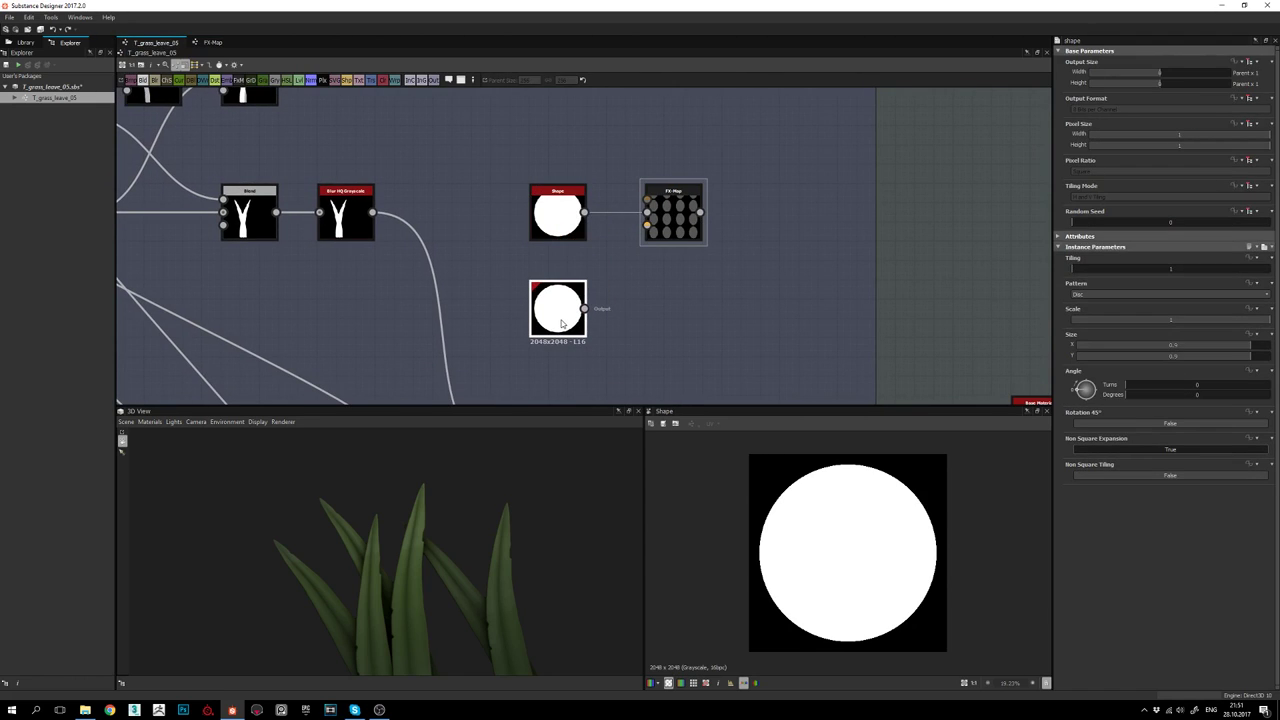
Set the duplicated Shape node's pattern to Pyramid and connect its output to the FX-Map's Input Image 1
click(1080, 294)
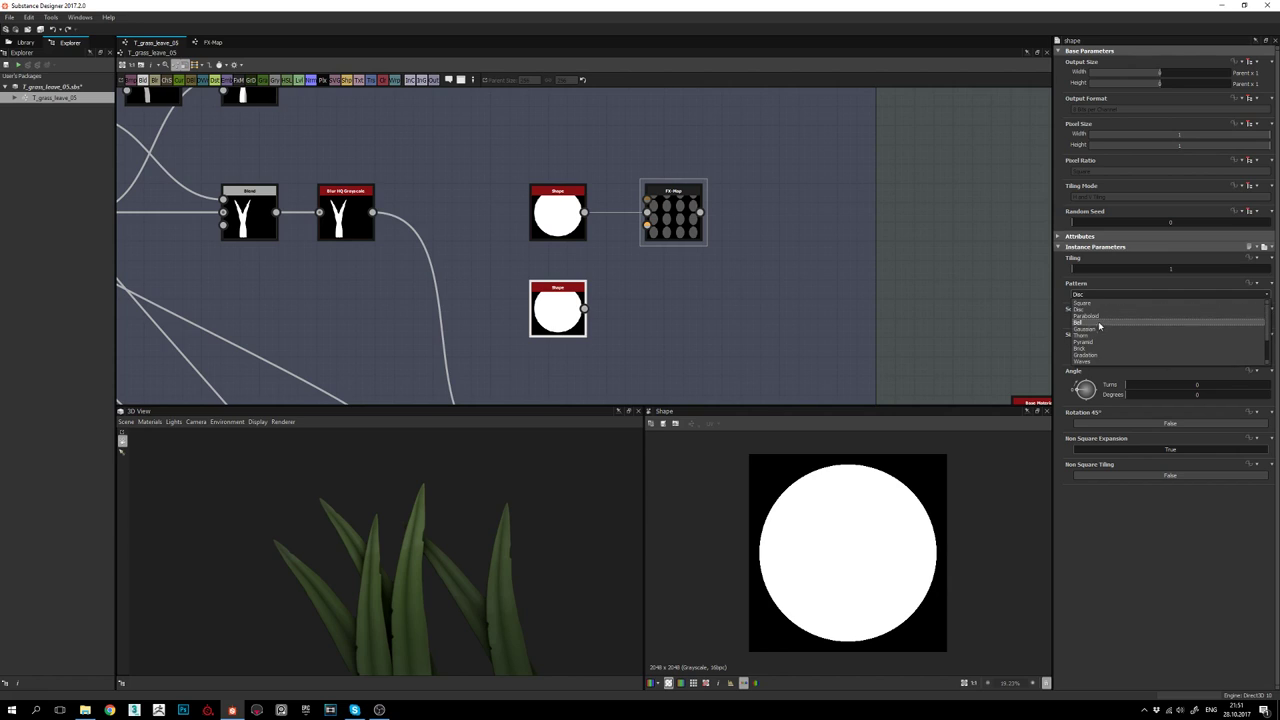
click(1101, 342)
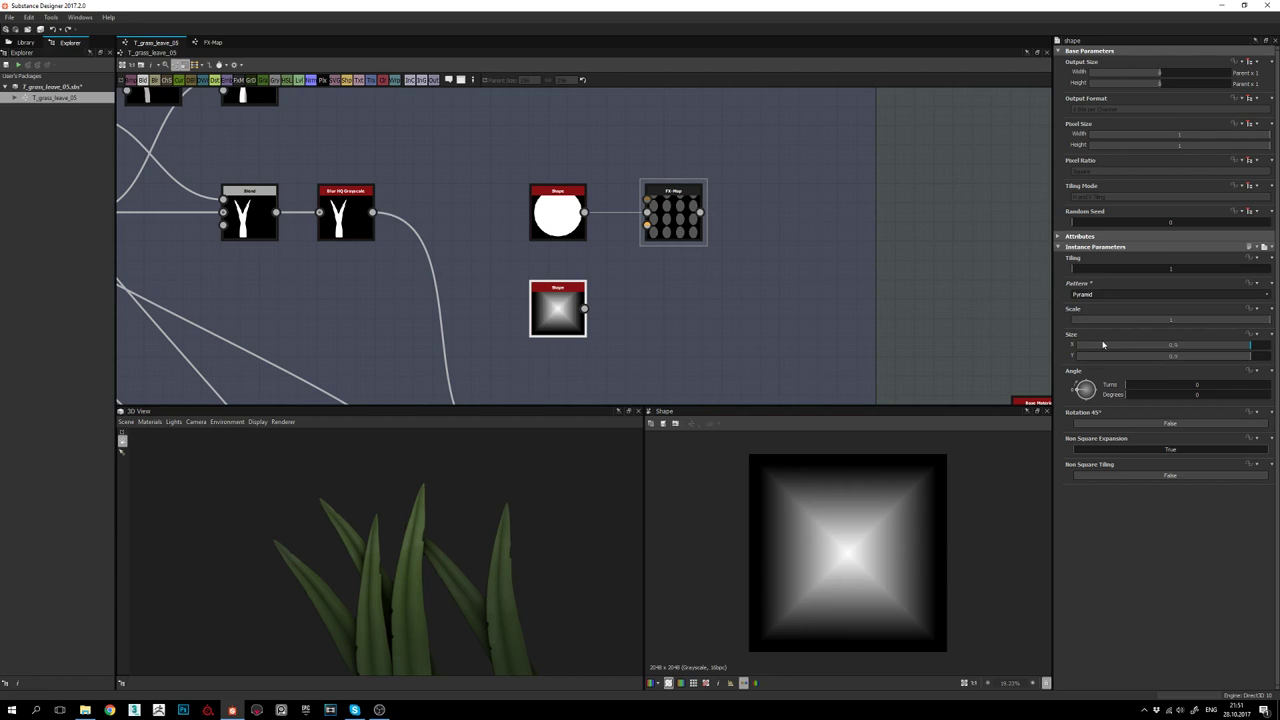
drag(584, 308, 646, 230)
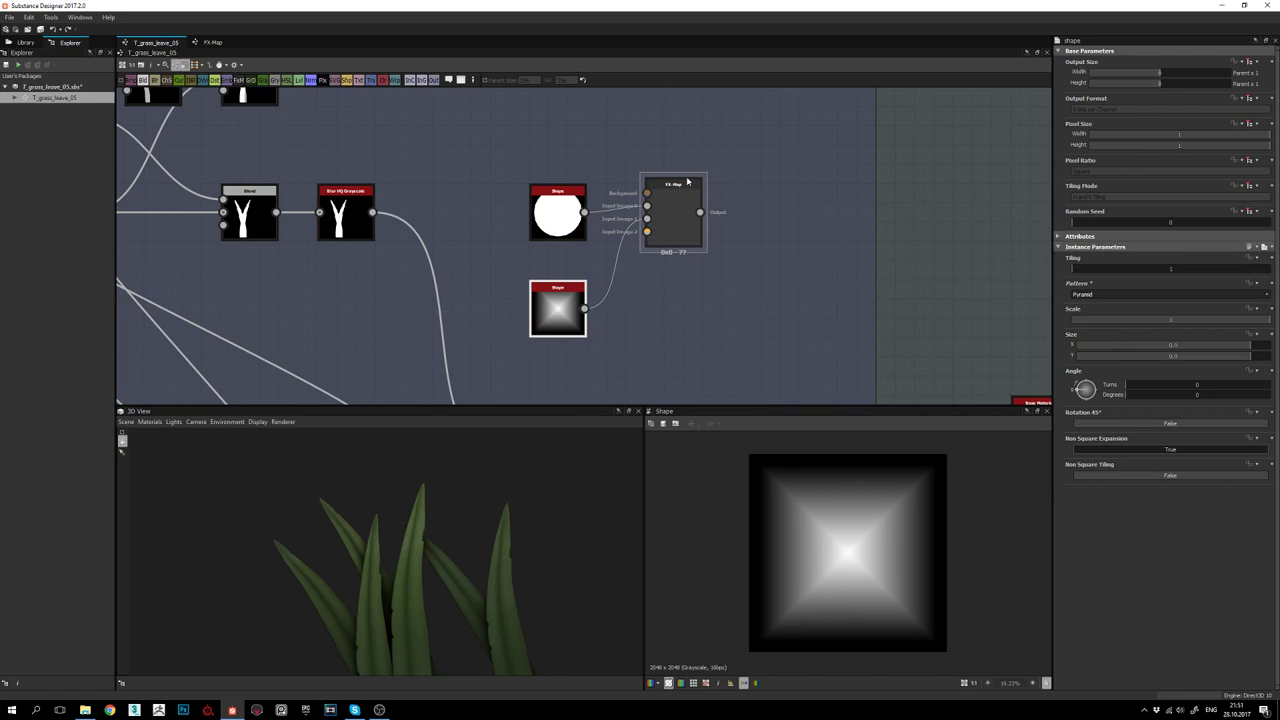
Inspect the FX-Map's Quadrant nodes, show the FX-Map output in the 2D view, and return to its internal graph
double_click(681, 208)
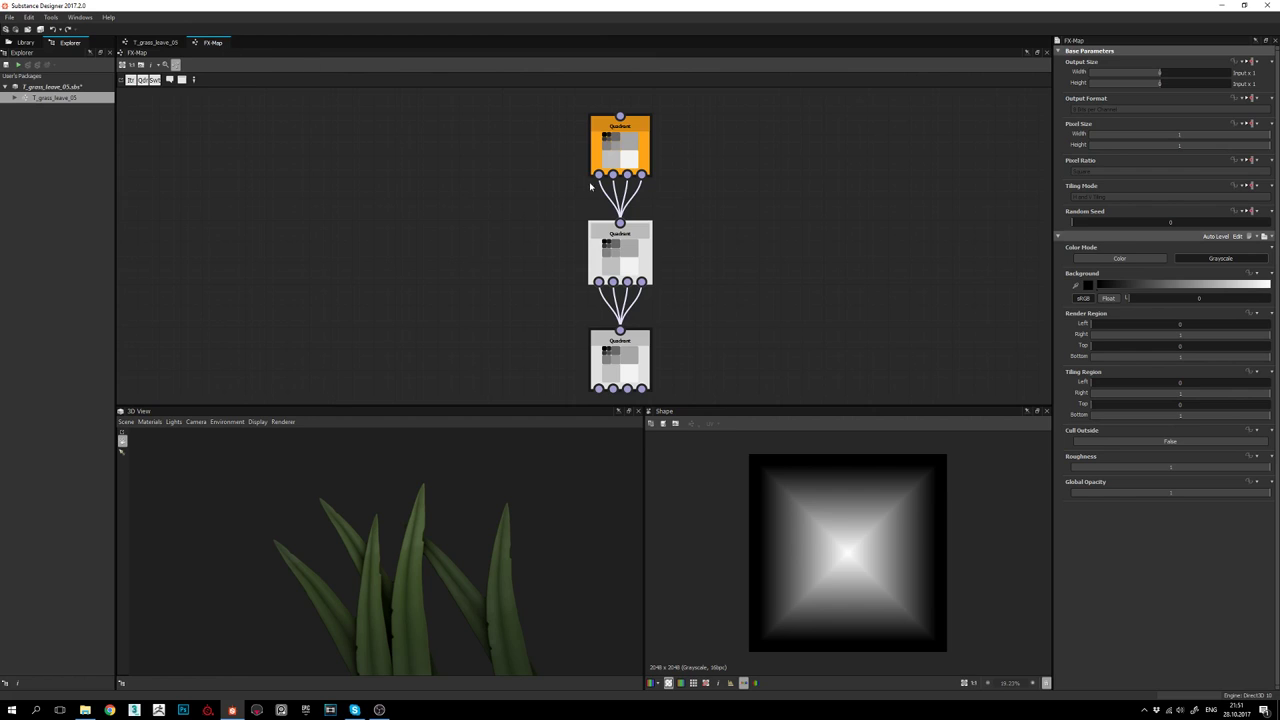
click(623, 355)
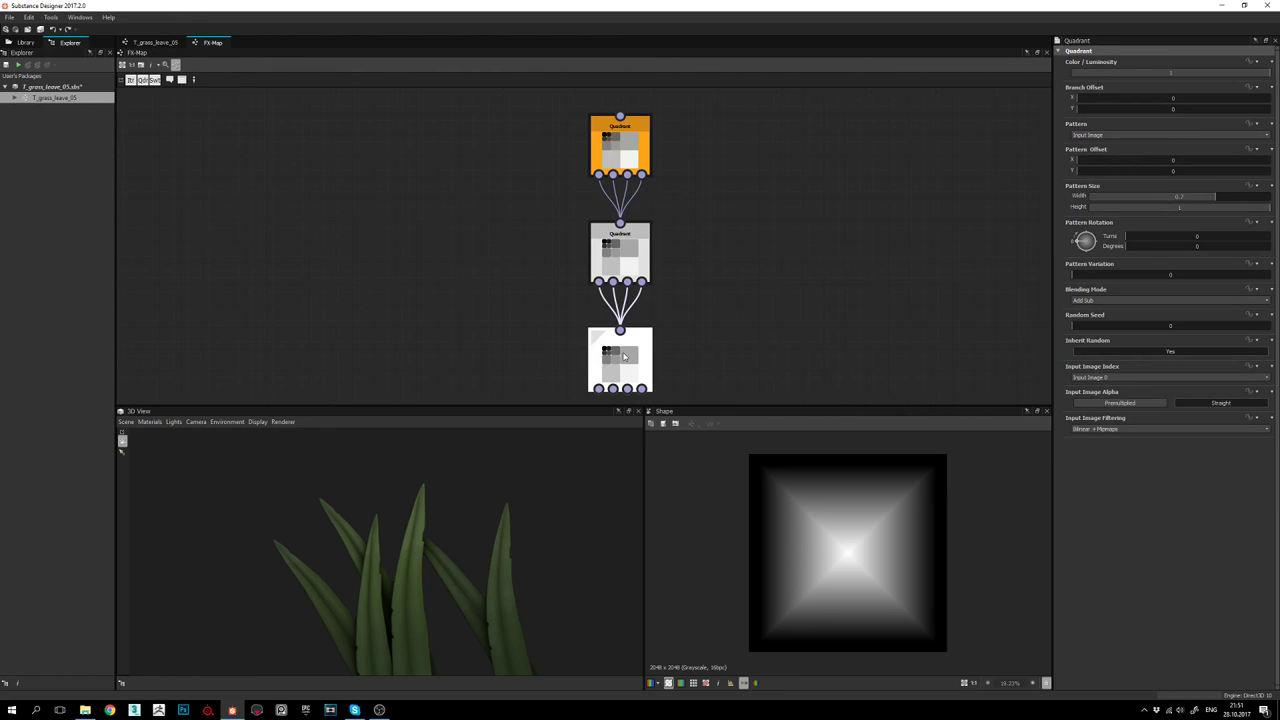
click(620, 145)
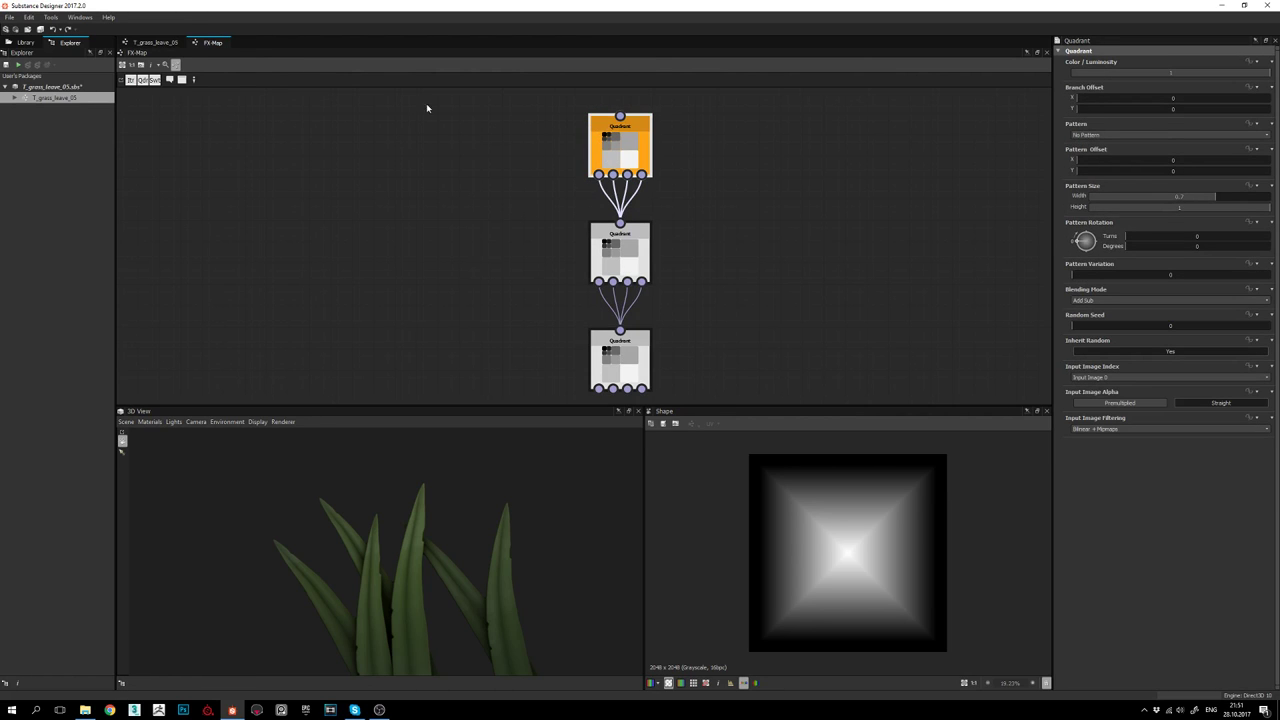
click(155, 42)
double_click(672, 225)
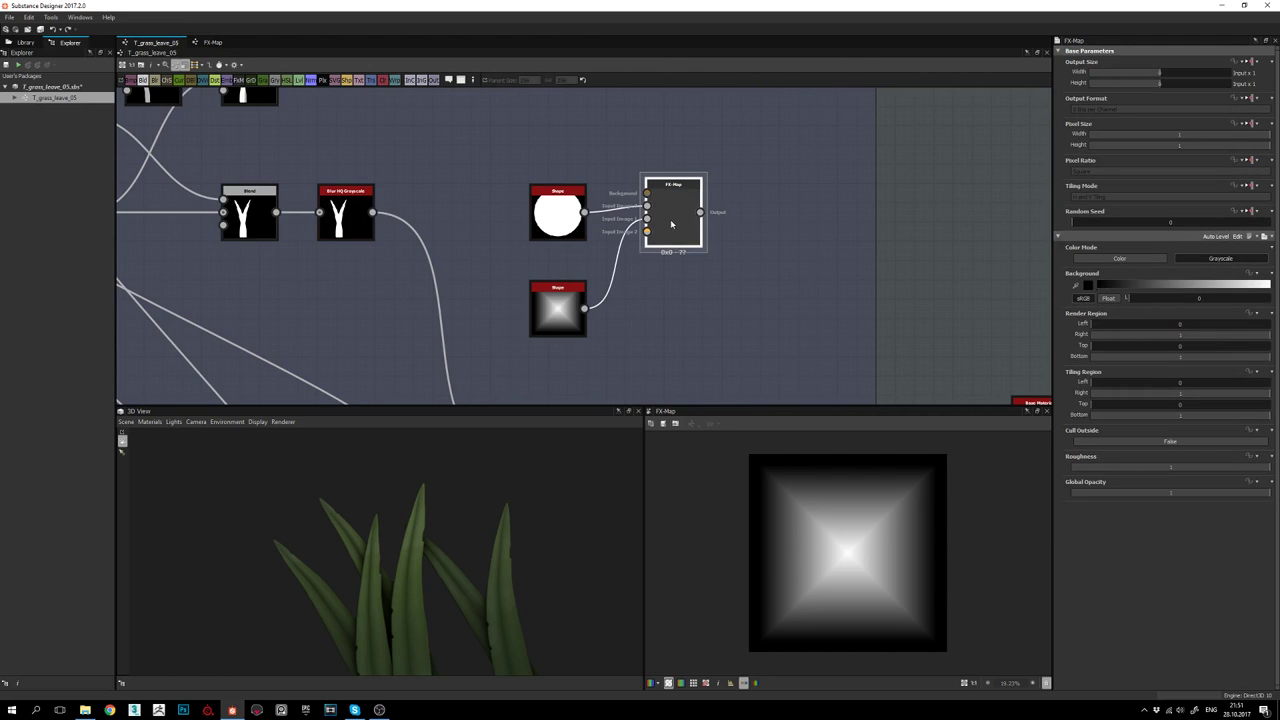
click(212, 42)
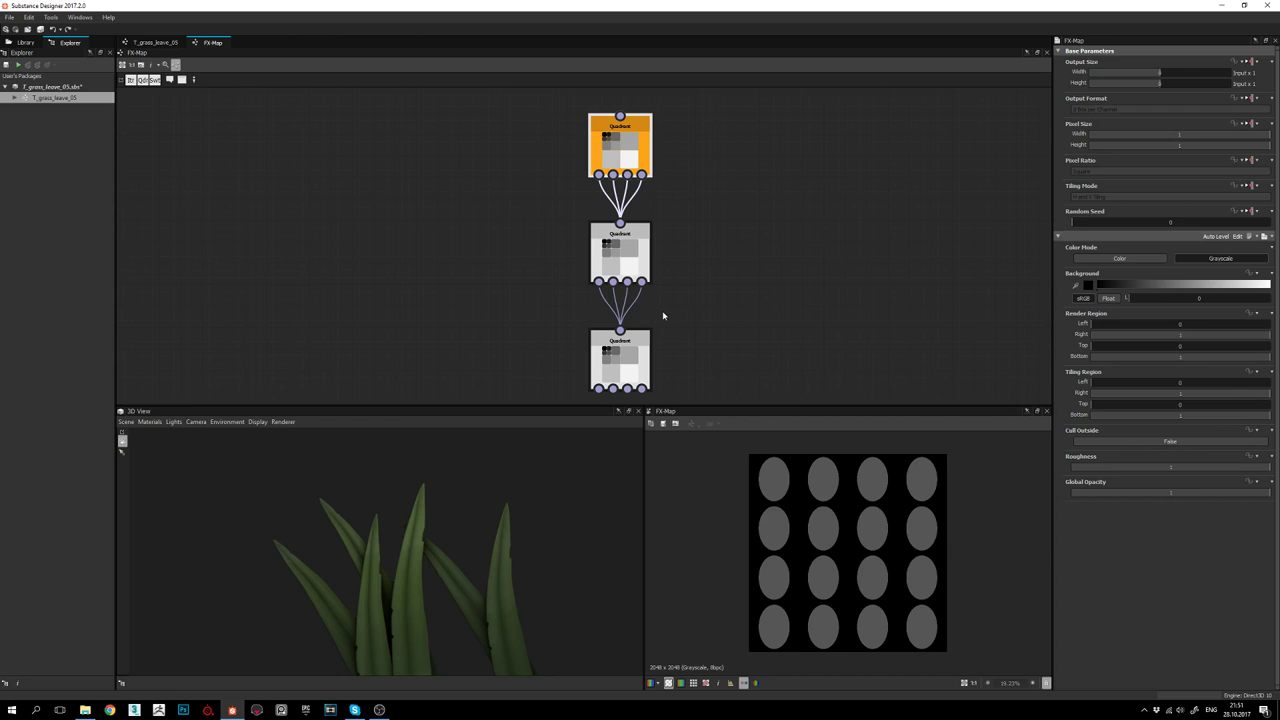
Set the orange root Quadrant node's pattern to Input Image and its Input Image Index to Input Image 1
click(620, 145)
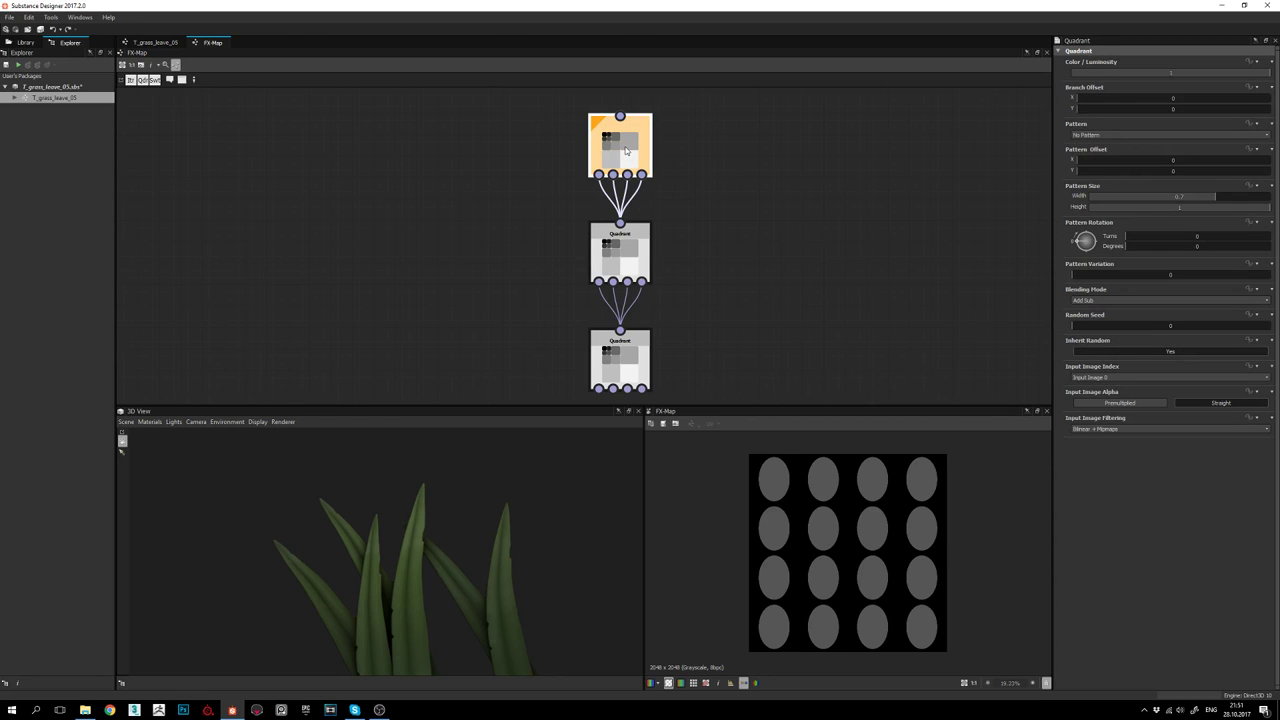
click(1091, 136)
click(1089, 152)
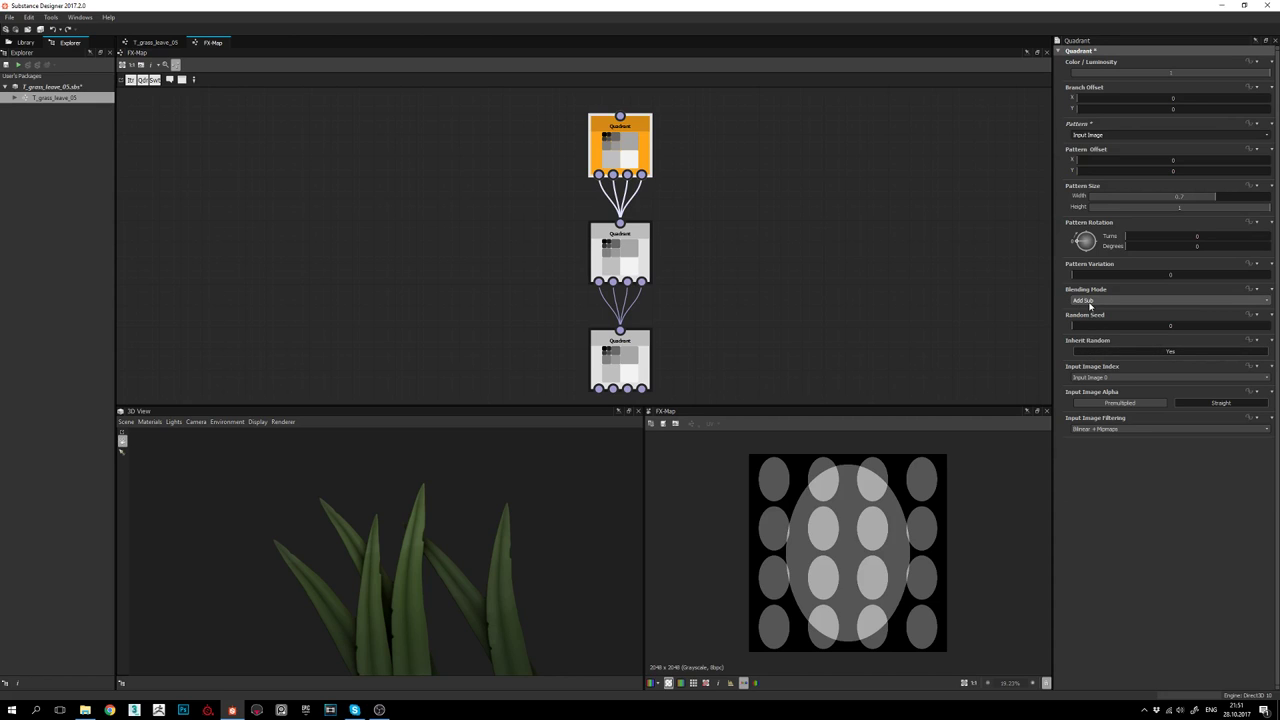
click(1110, 380)
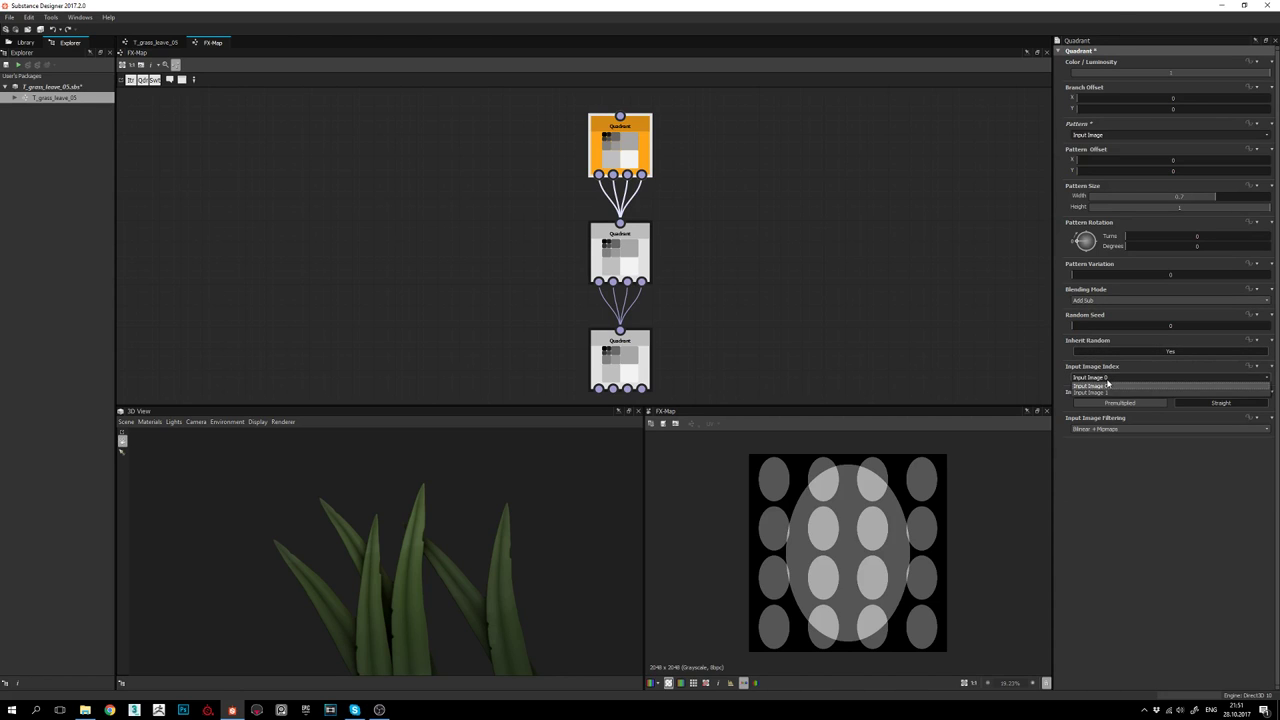
click(1107, 392)
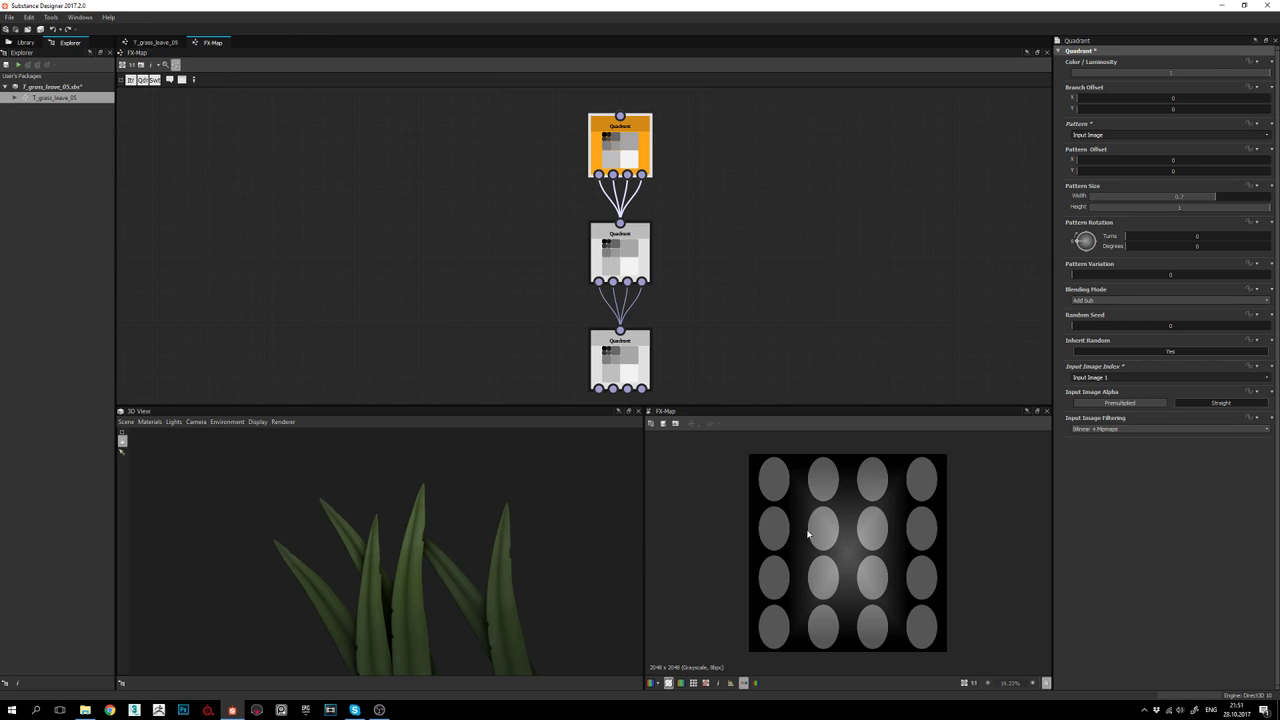
Set the middle Quadrant node's Input Image Index to Input Image 1 and its pattern to Input Image
click(624, 255)
click(1112, 379)
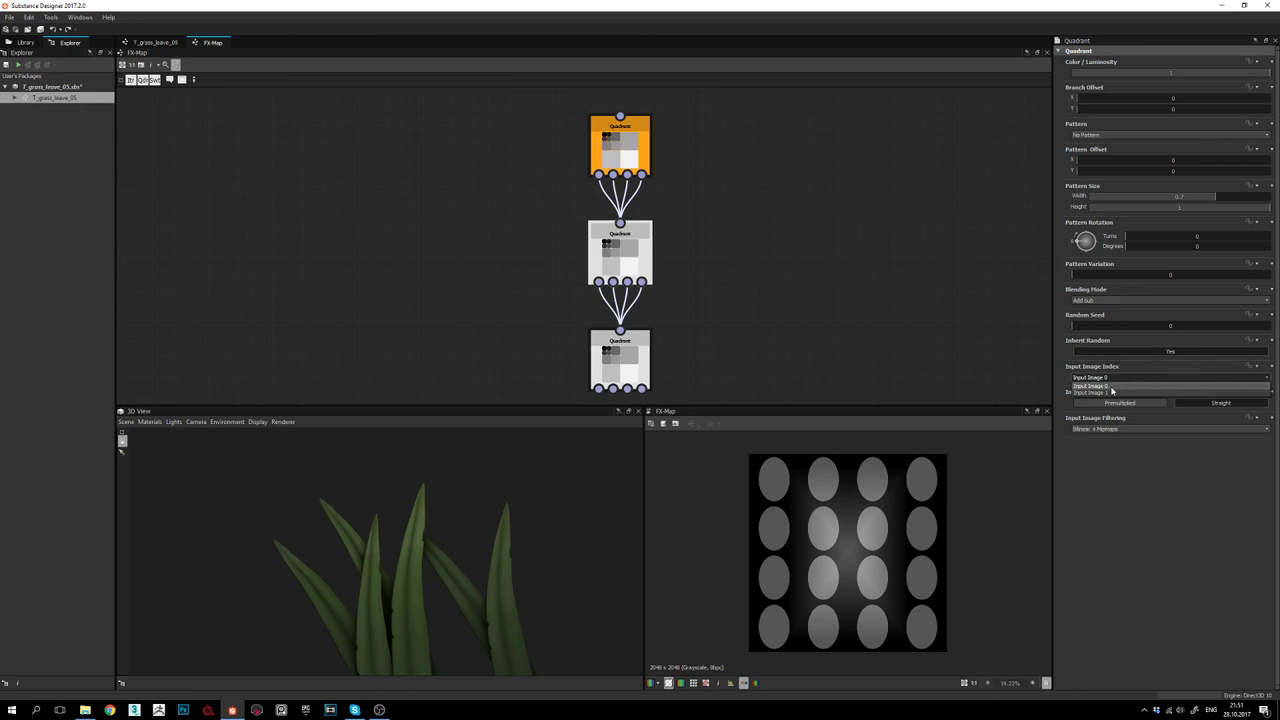
click(1111, 391)
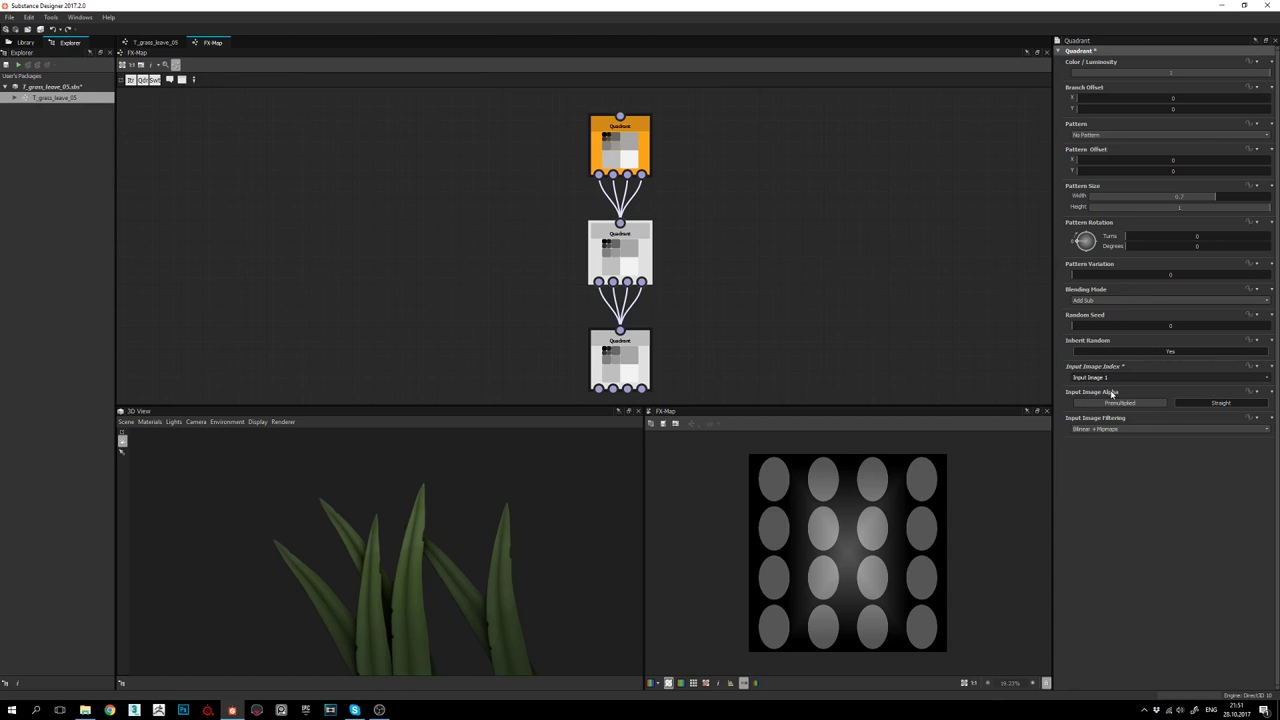
click(1091, 135)
click(1090, 145)
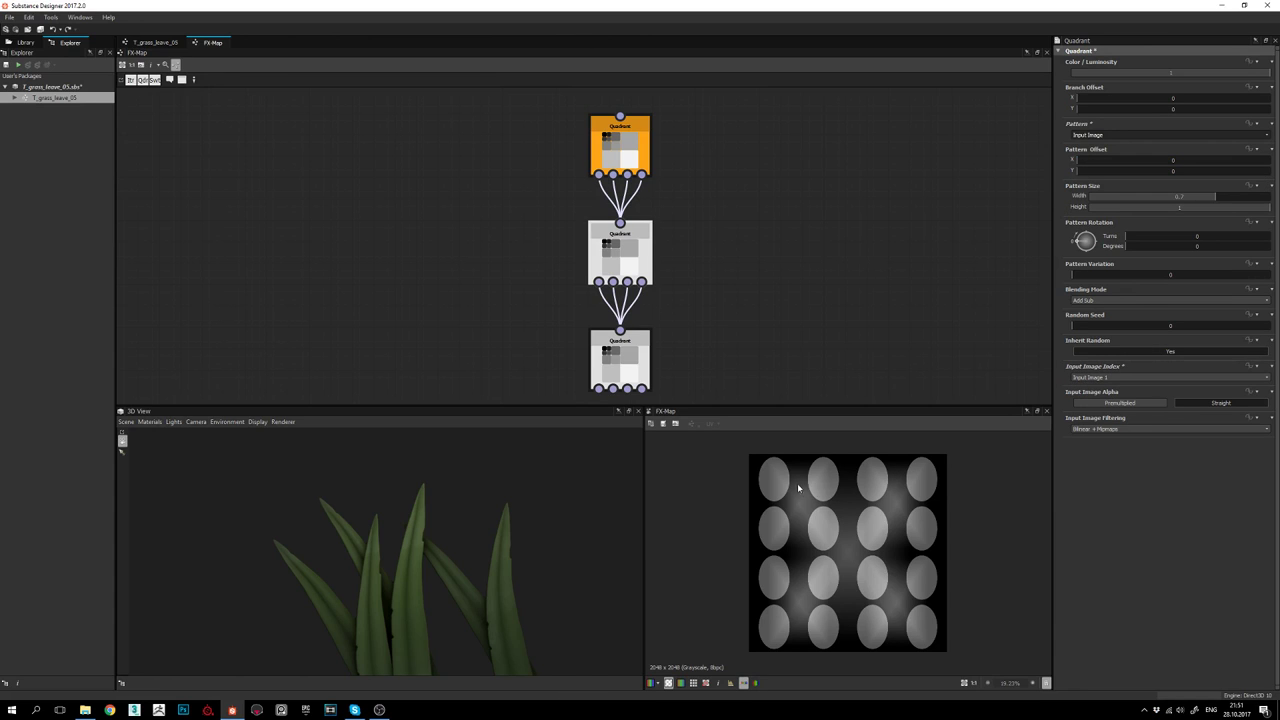
scroll(829, 509, up, 2)
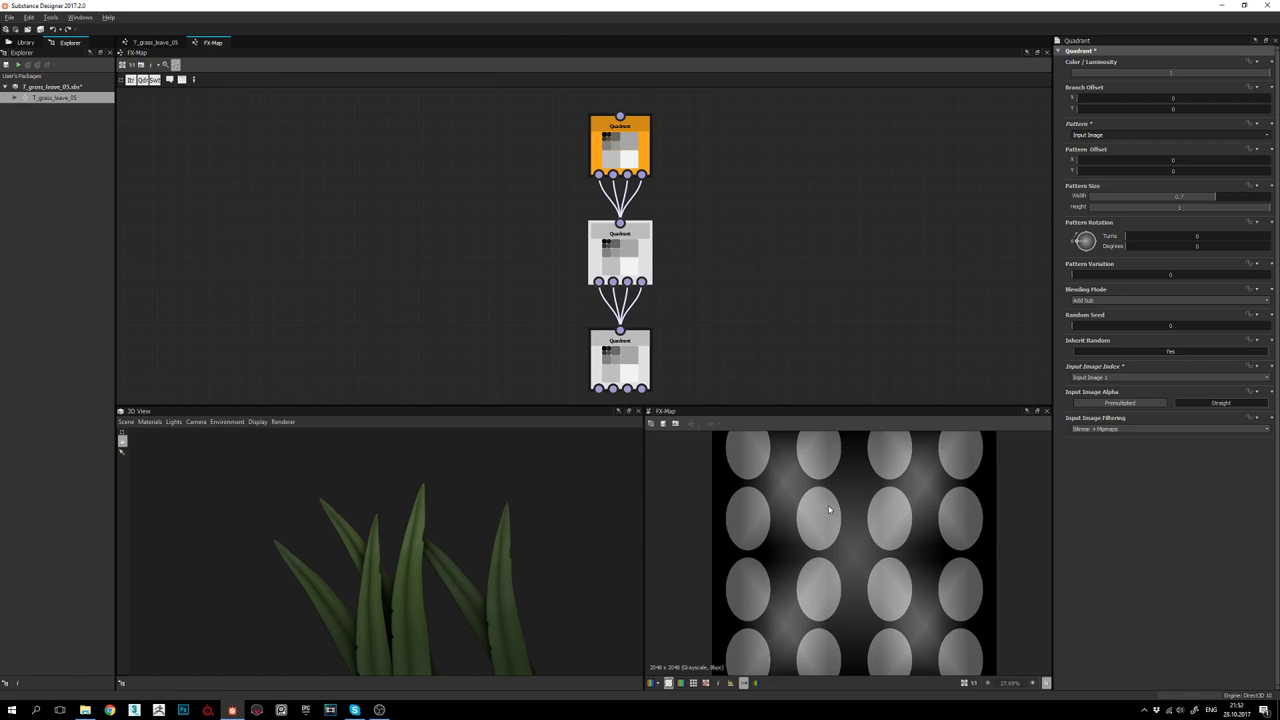
scroll(829, 528, down, 1)
In the T_grass_leave_05 graph, try the Square and Waves patterns on the lower Shape node, and settle on Thorn
click(160, 43)
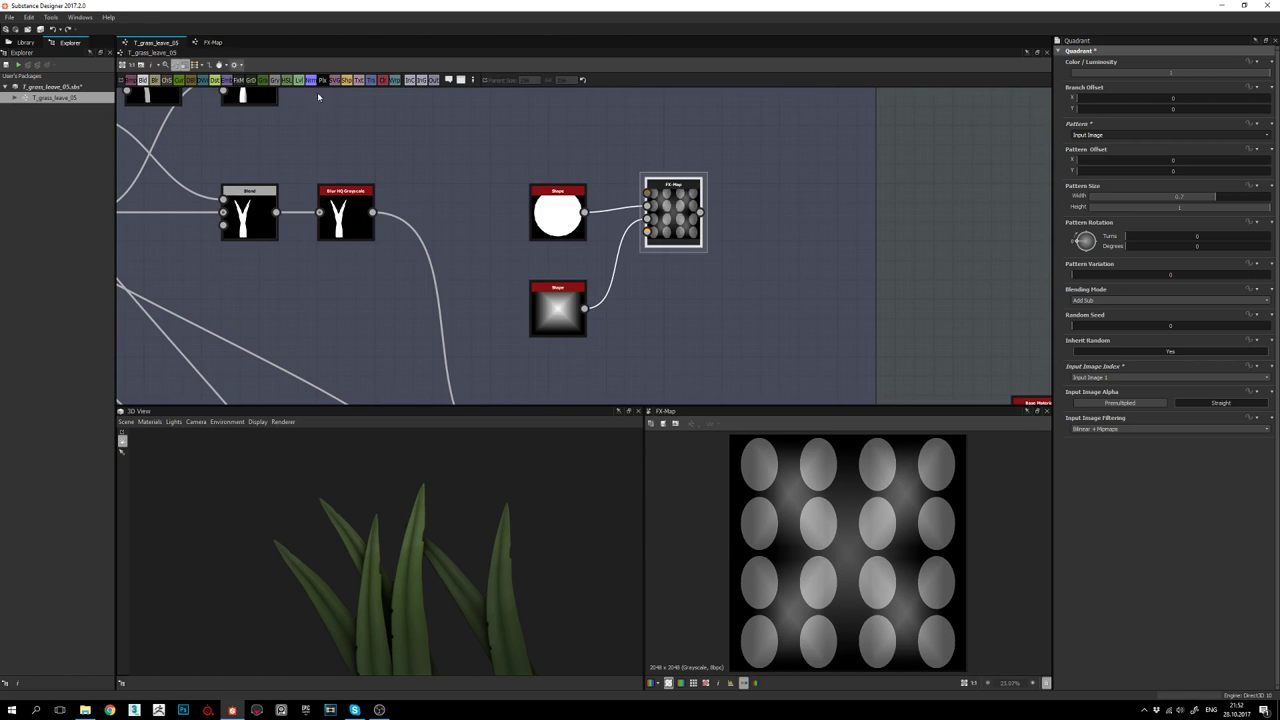
click(557, 308)
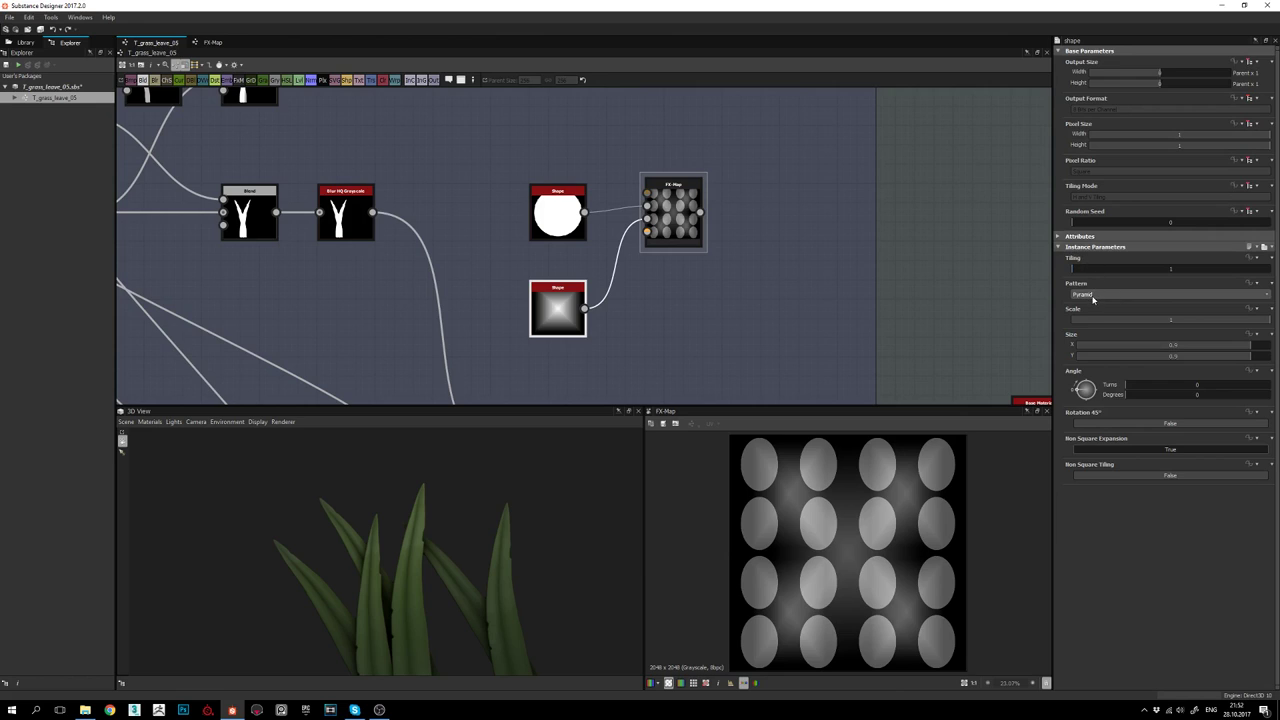
click(1090, 294)
click(1095, 304)
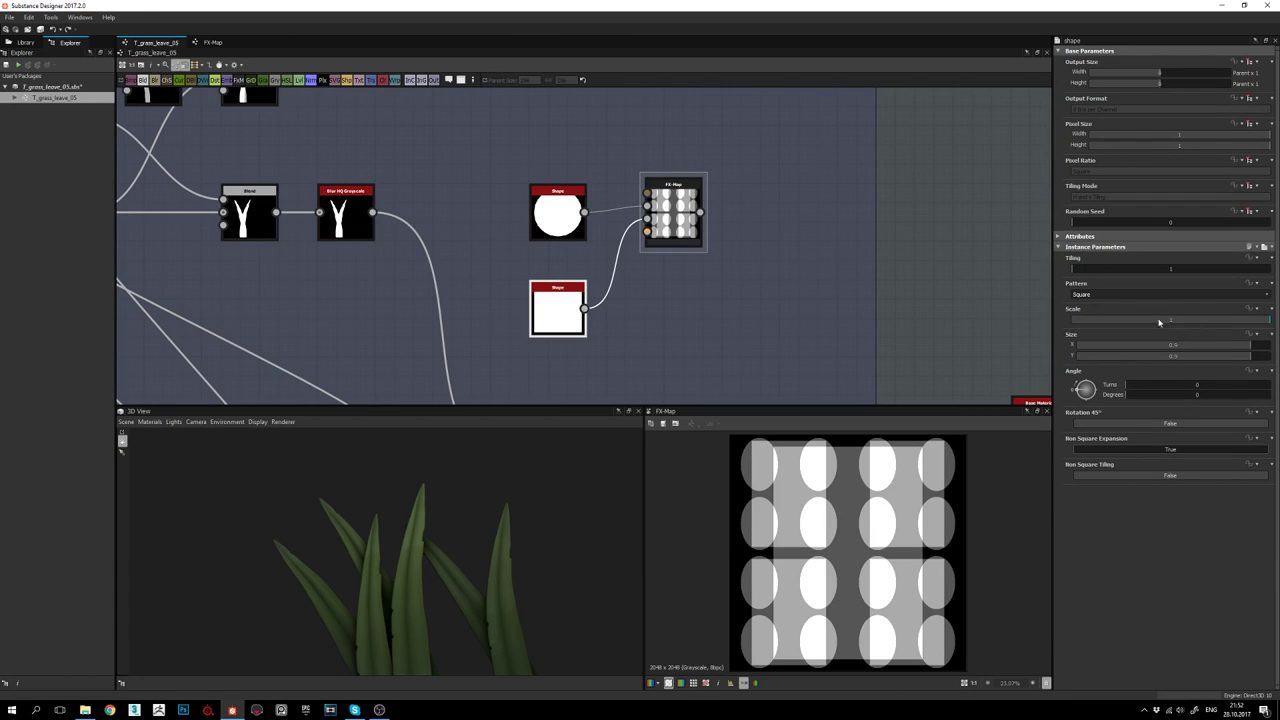
click(1090, 294)
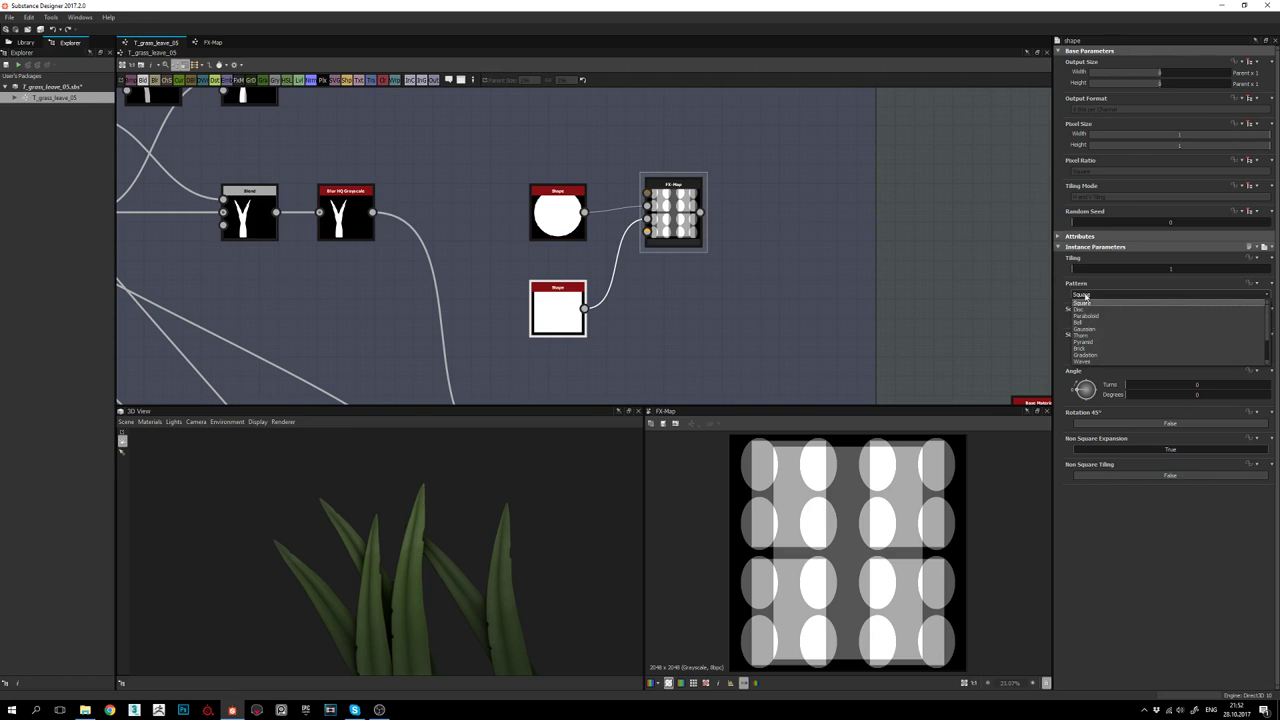
click(1090, 361)
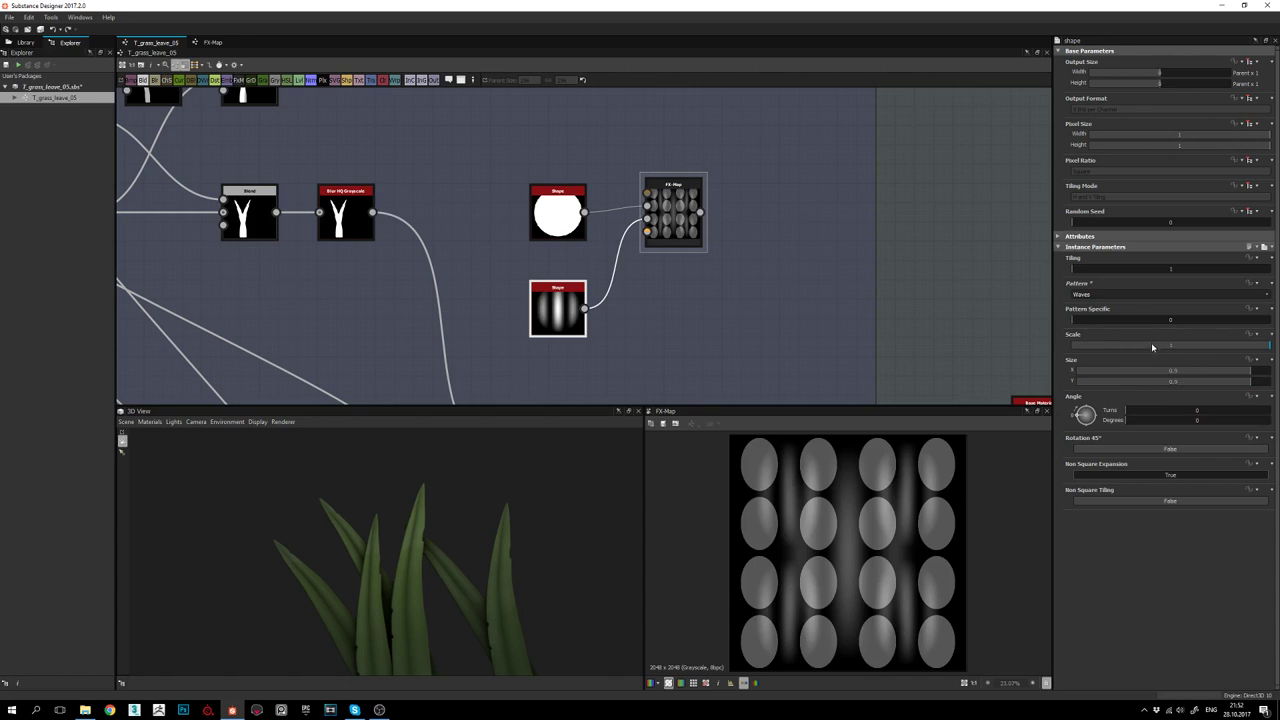
click(1110, 294)
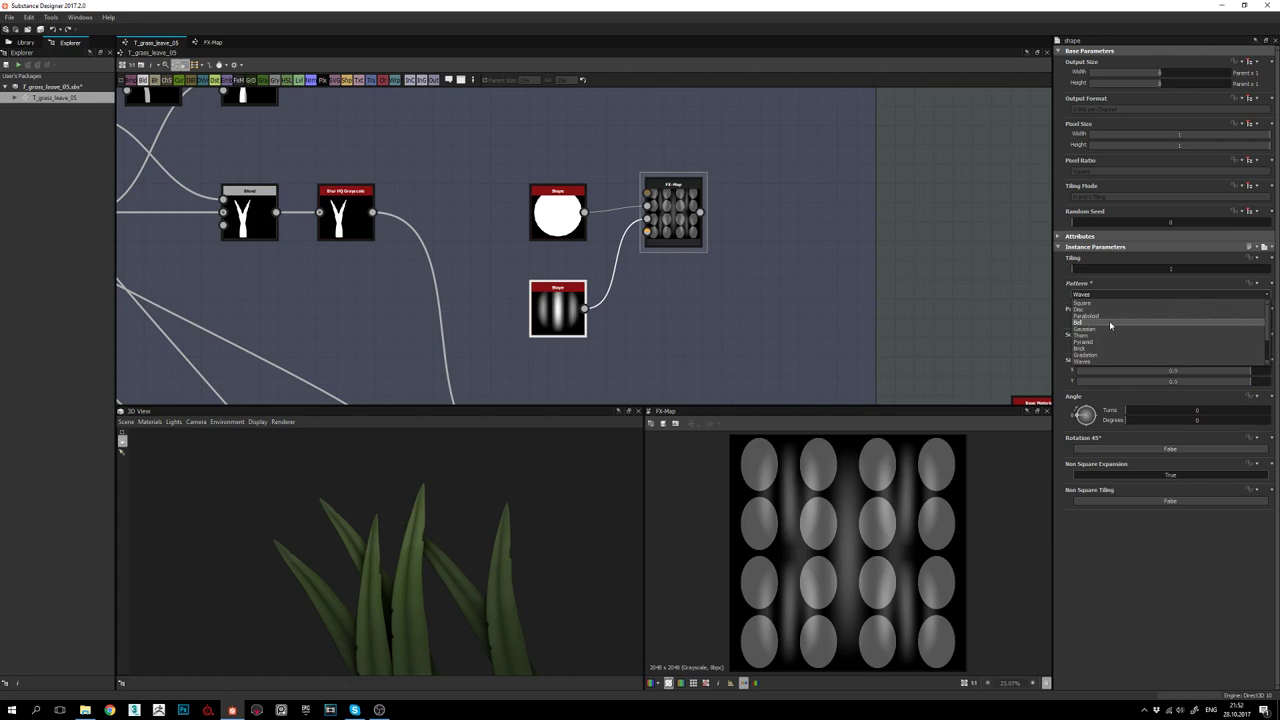
click(1108, 336)
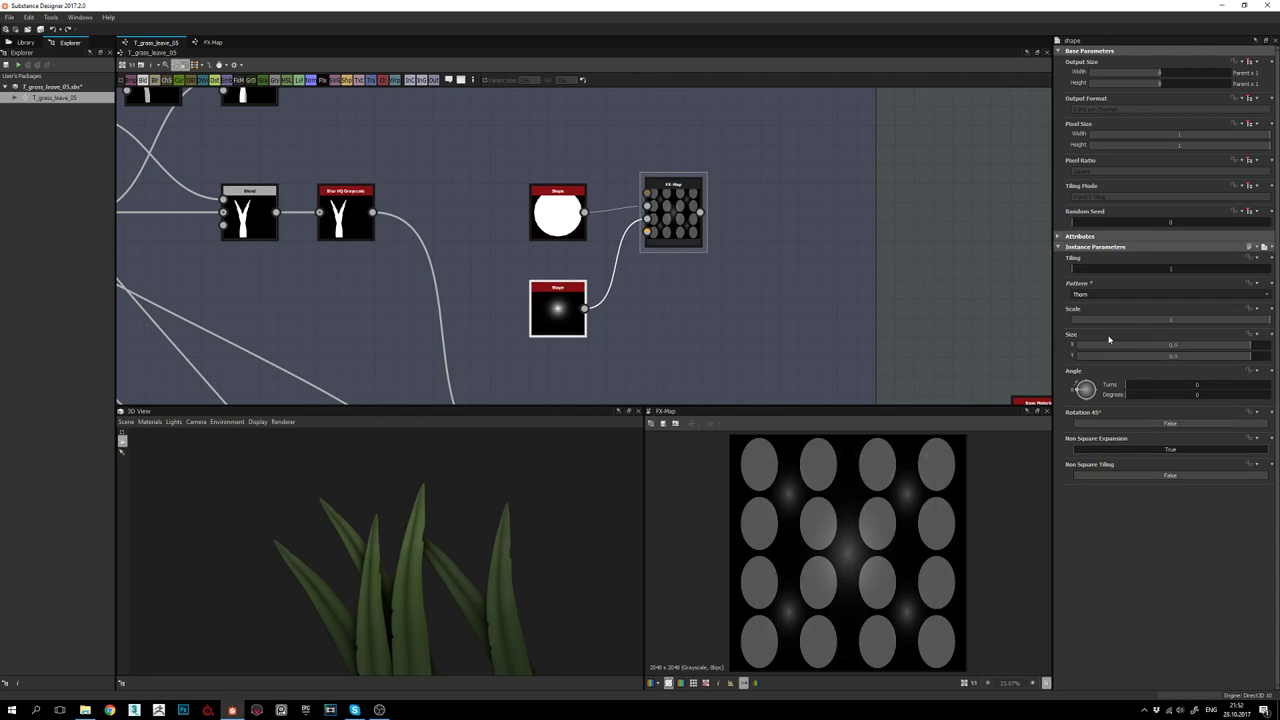
Inside the FX-Map, set the middle Quadrant node's Pattern Size to width 1 and height 0.6
double_click(673, 212)
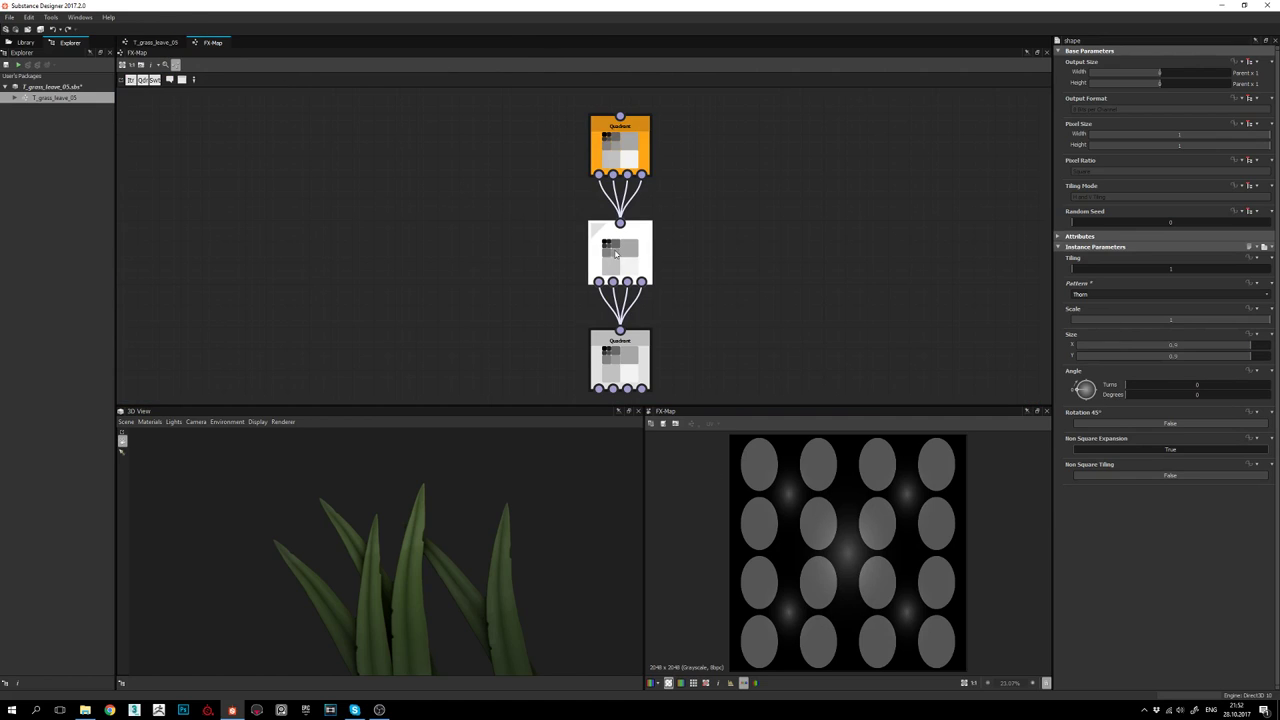
click(621, 260)
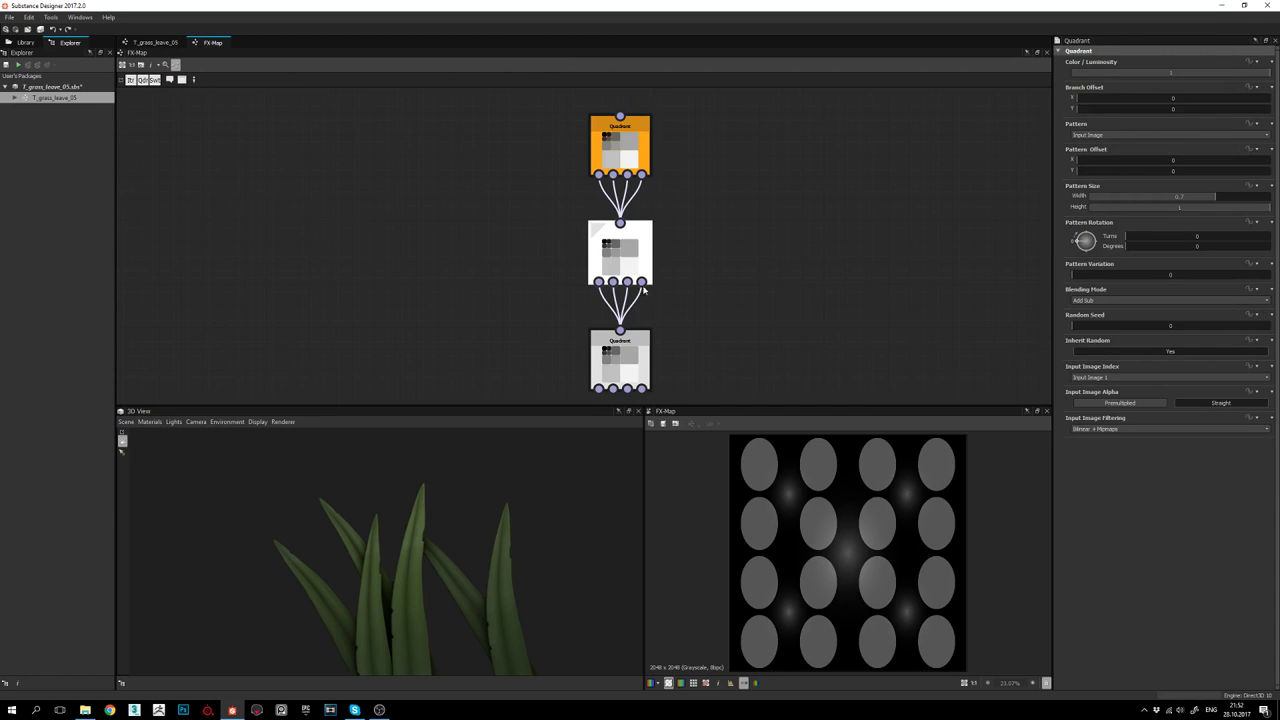
middle_drag(704, 308, 709, 287)
click(622, 330)
click(622, 333)
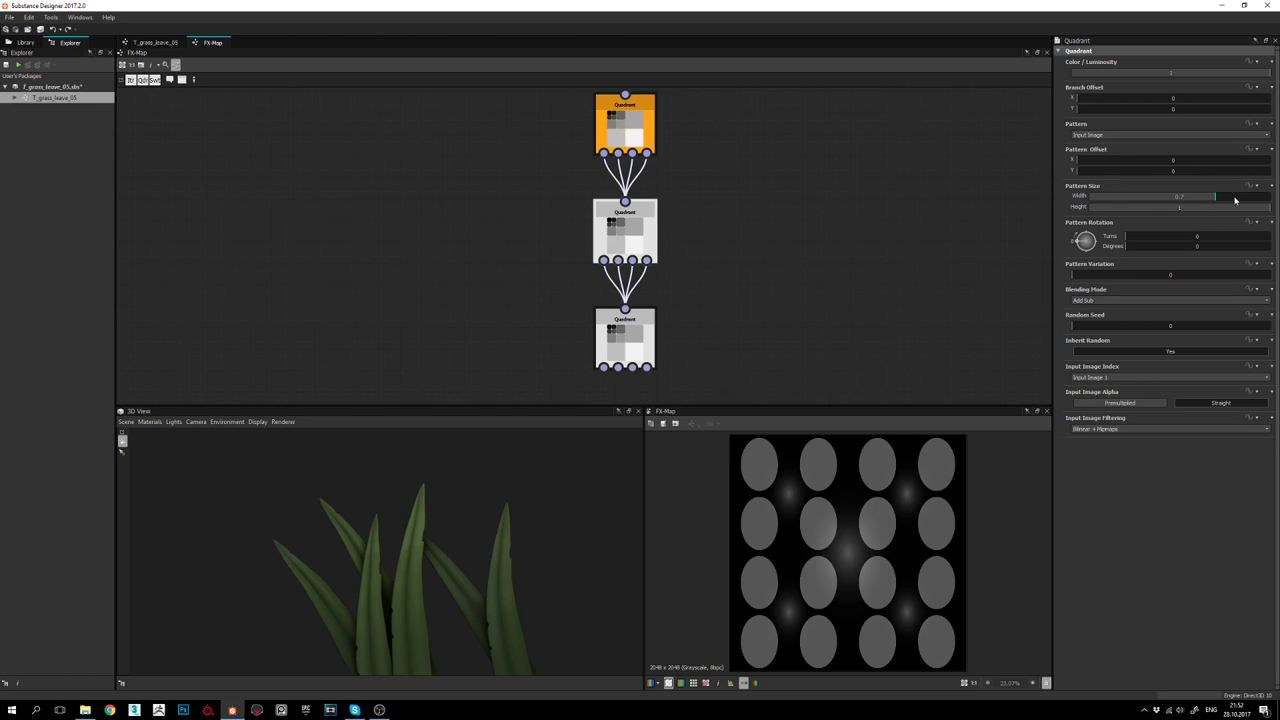
drag(1234, 197, 1197, 214)
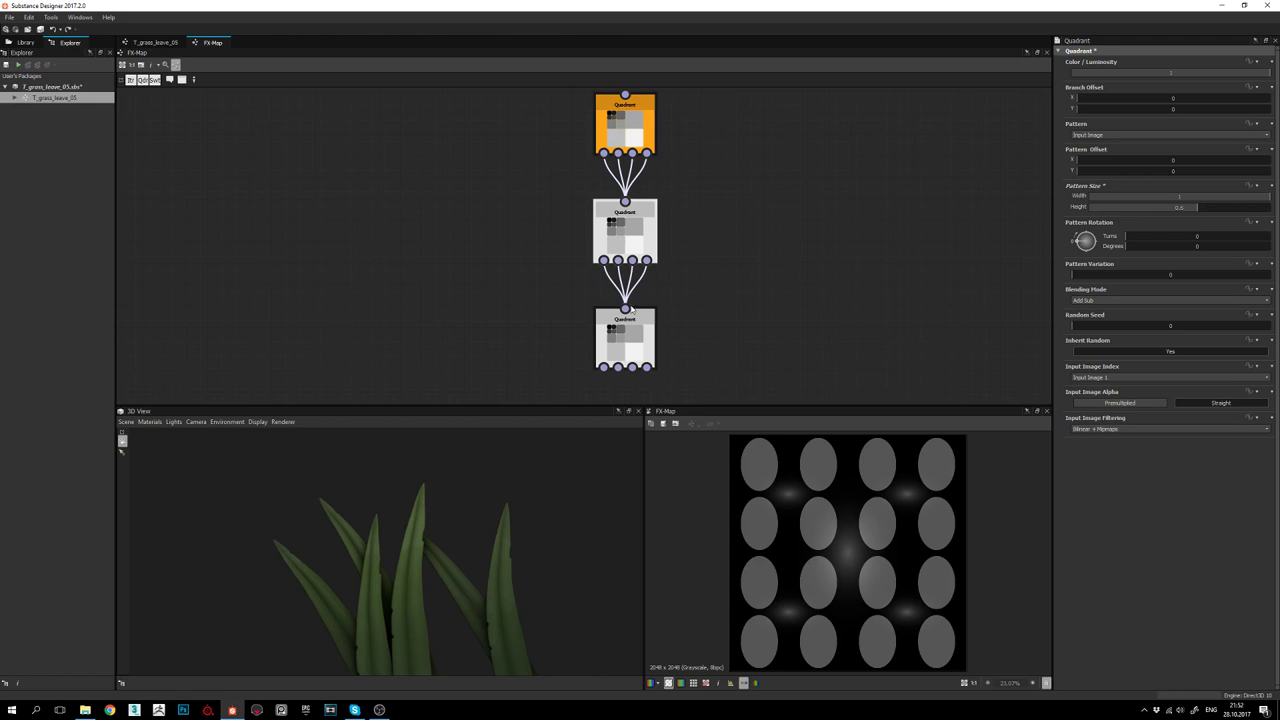
Set the bottom Quadrant node's Pattern Size height to 0.24 and its Pattern Rotation to 46 degrees
click(621, 336)
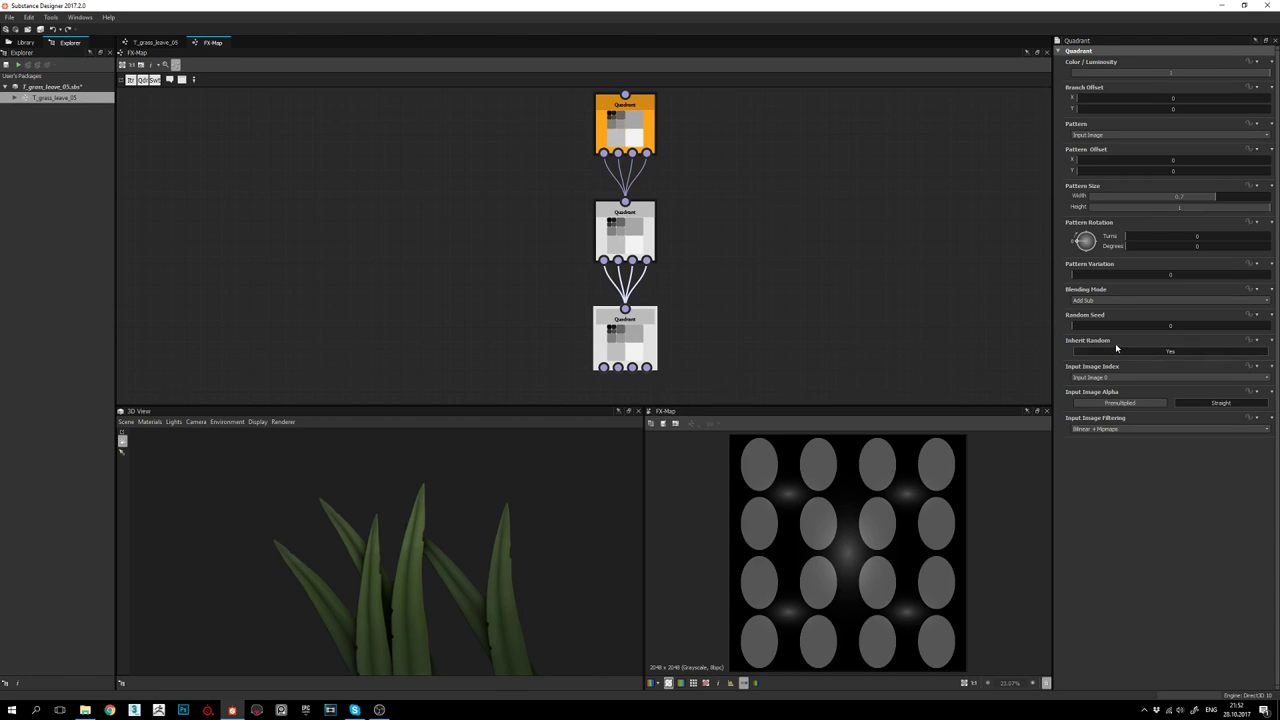
drag(1240, 213, 1135, 210)
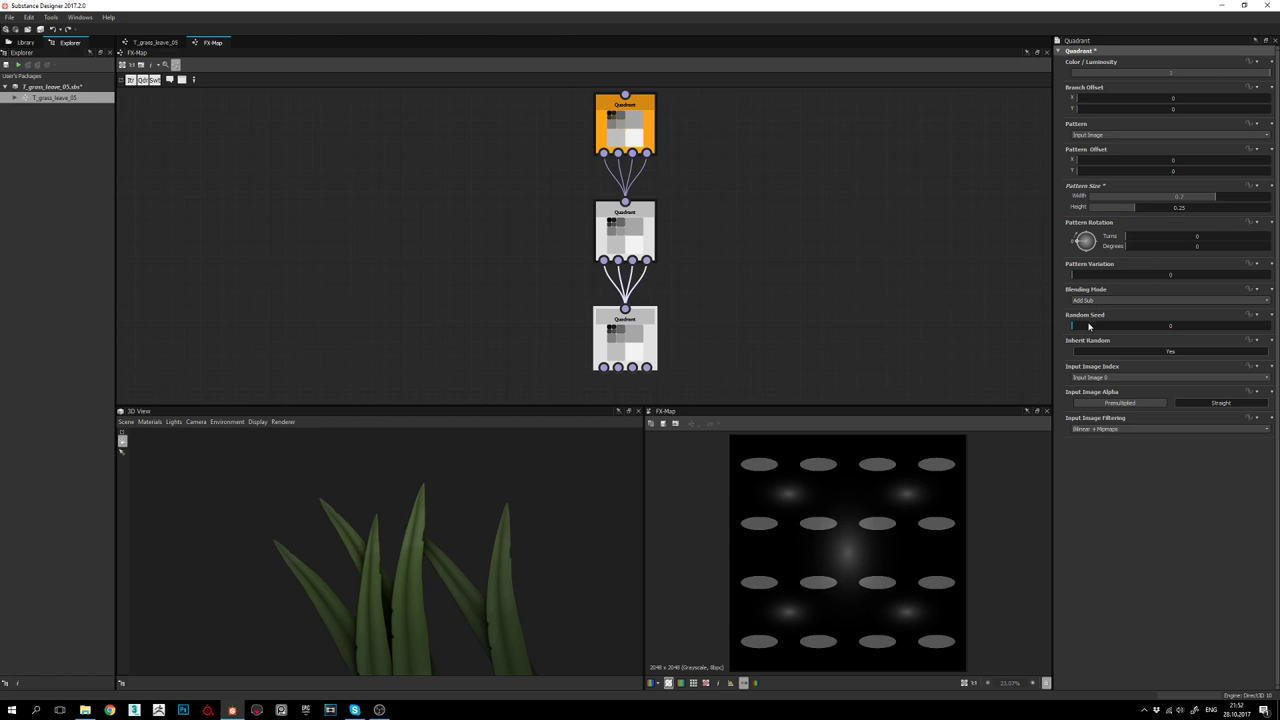
drag(1152, 209, 1145, 252)
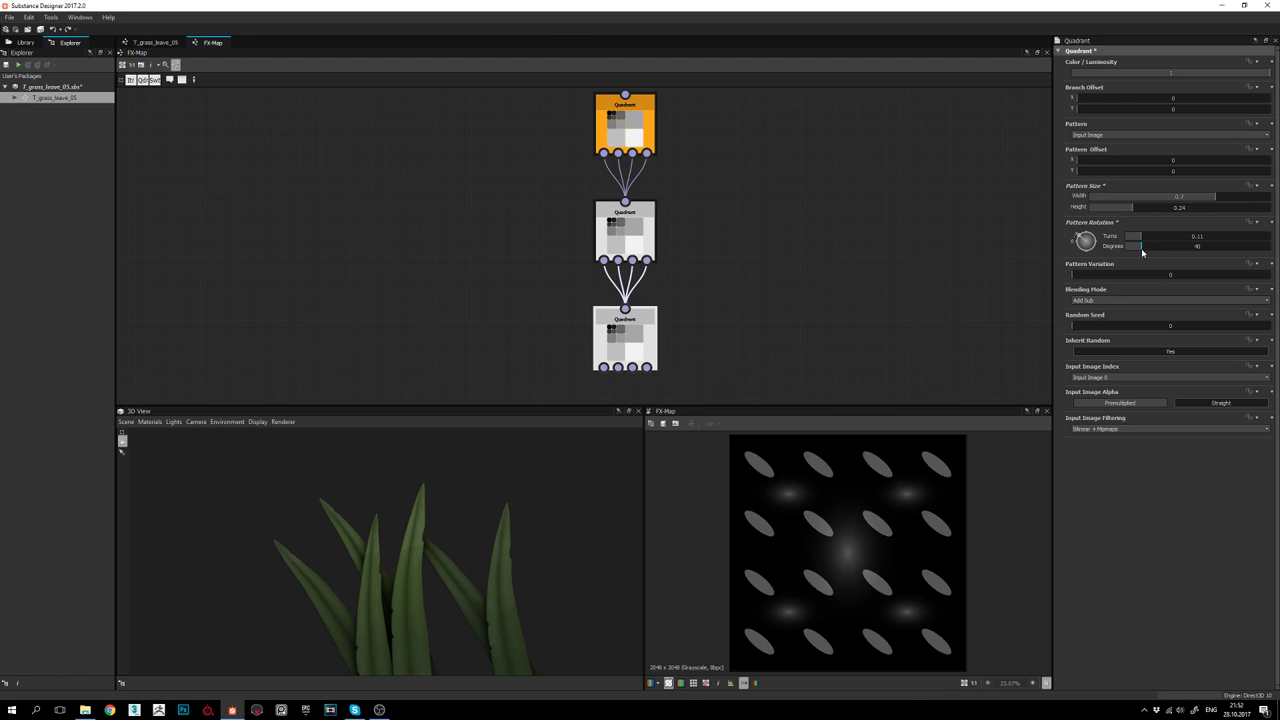
scroll(855, 585, down, 2)
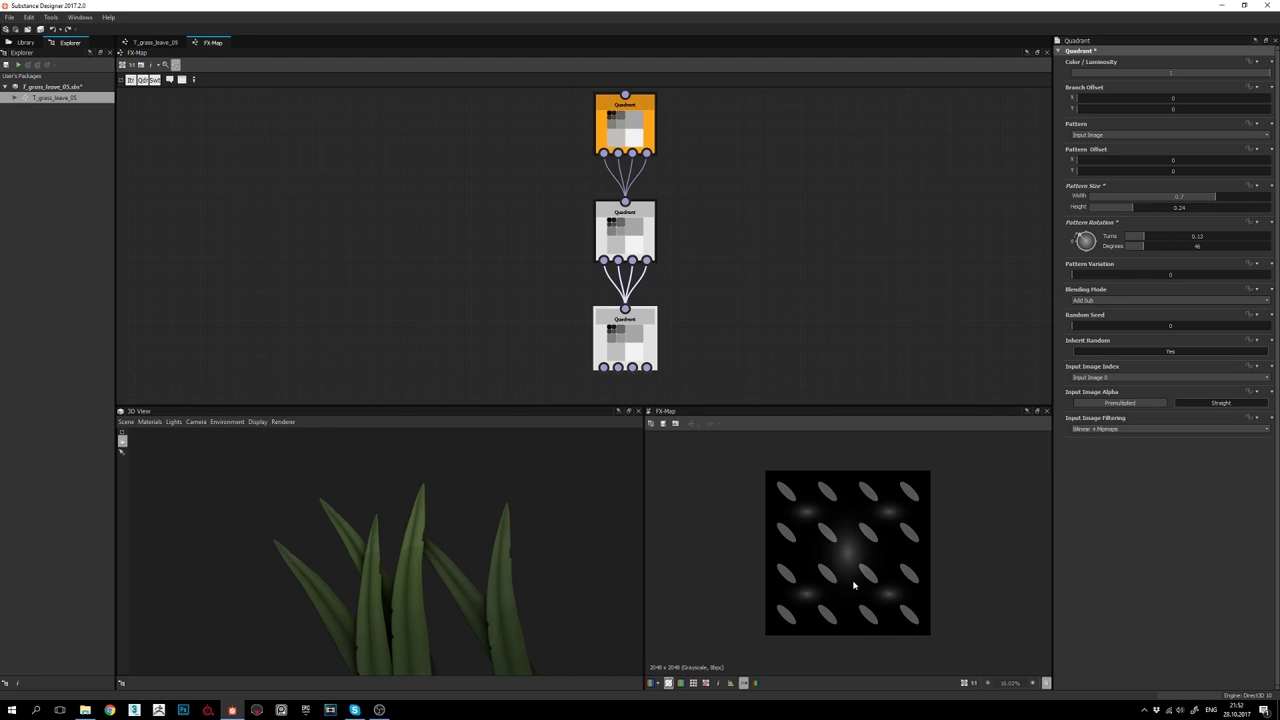
scroll(859, 555, up, 2)
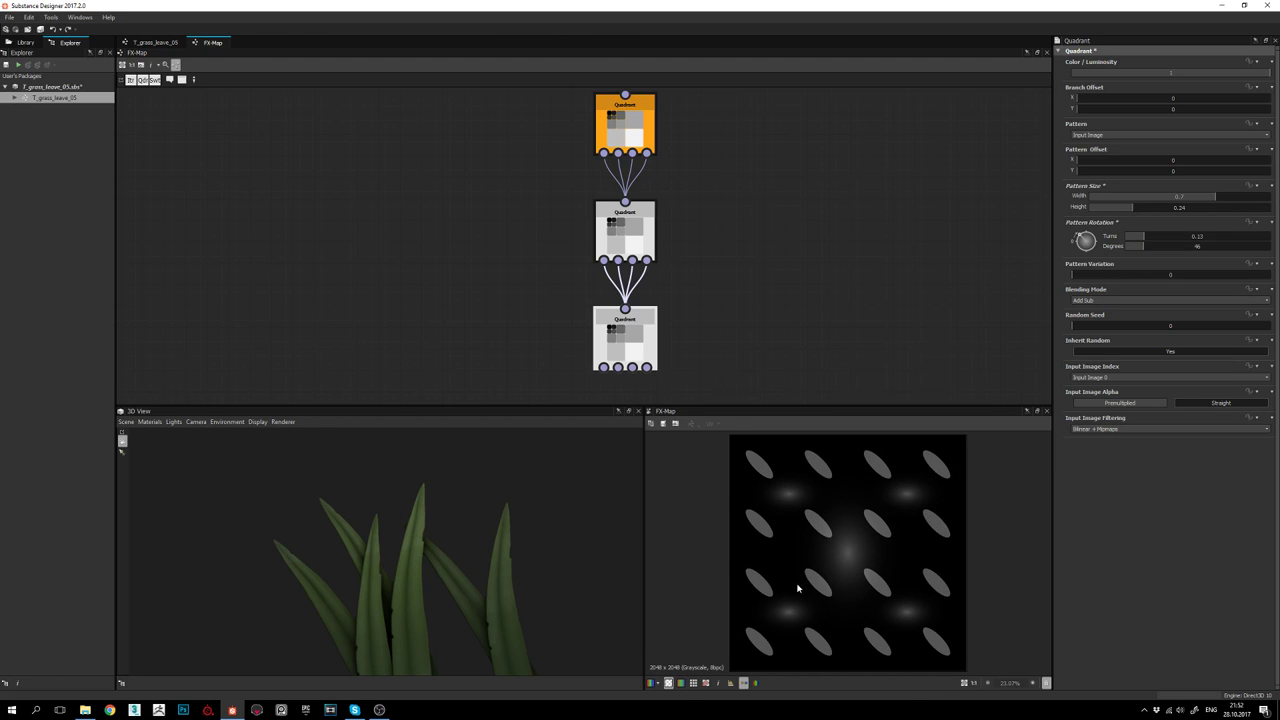
scroll(837, 577, down, 1)
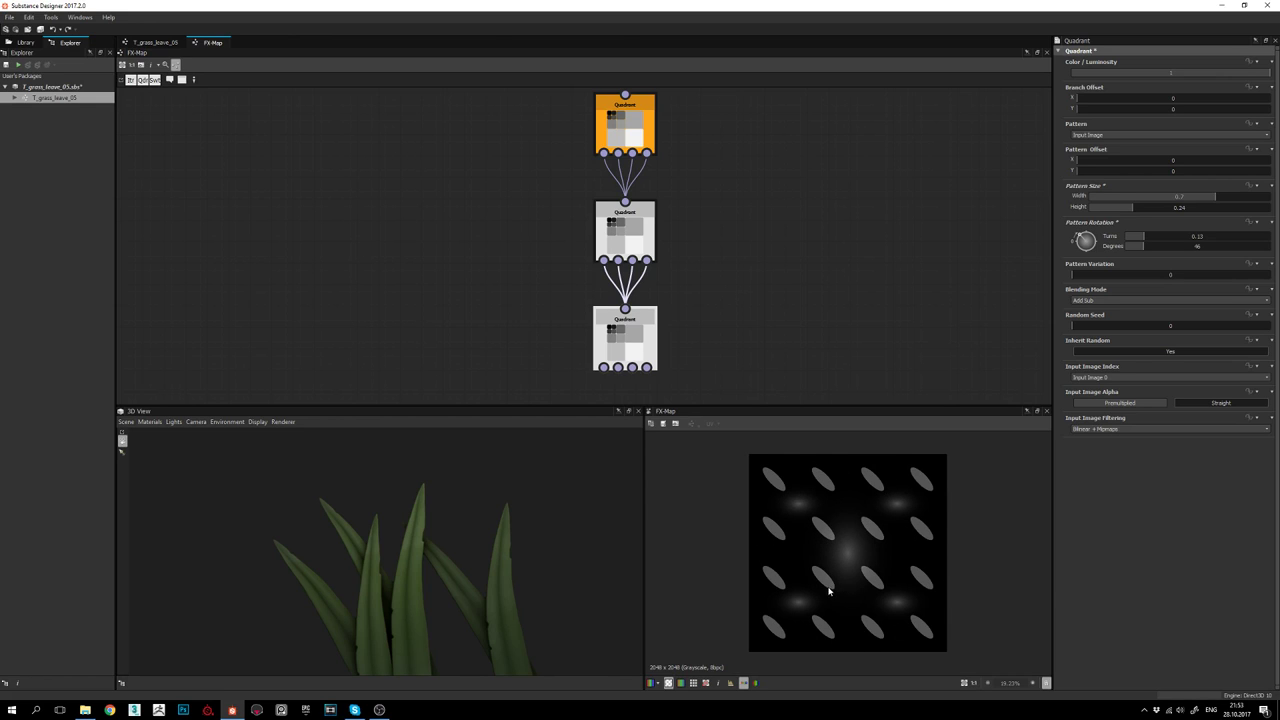
middle_drag(714, 318, 706, 323)
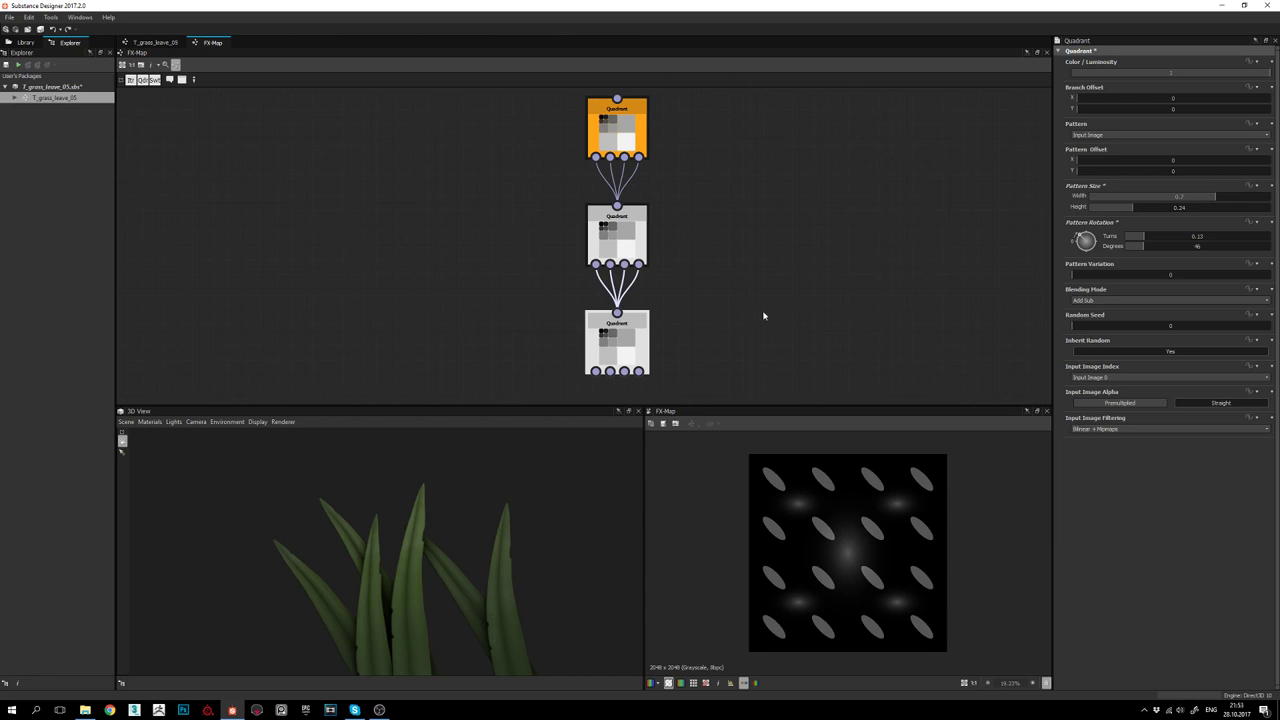
middle_drag(718, 248, 716, 254)
scroll(672, 291, down, 2)
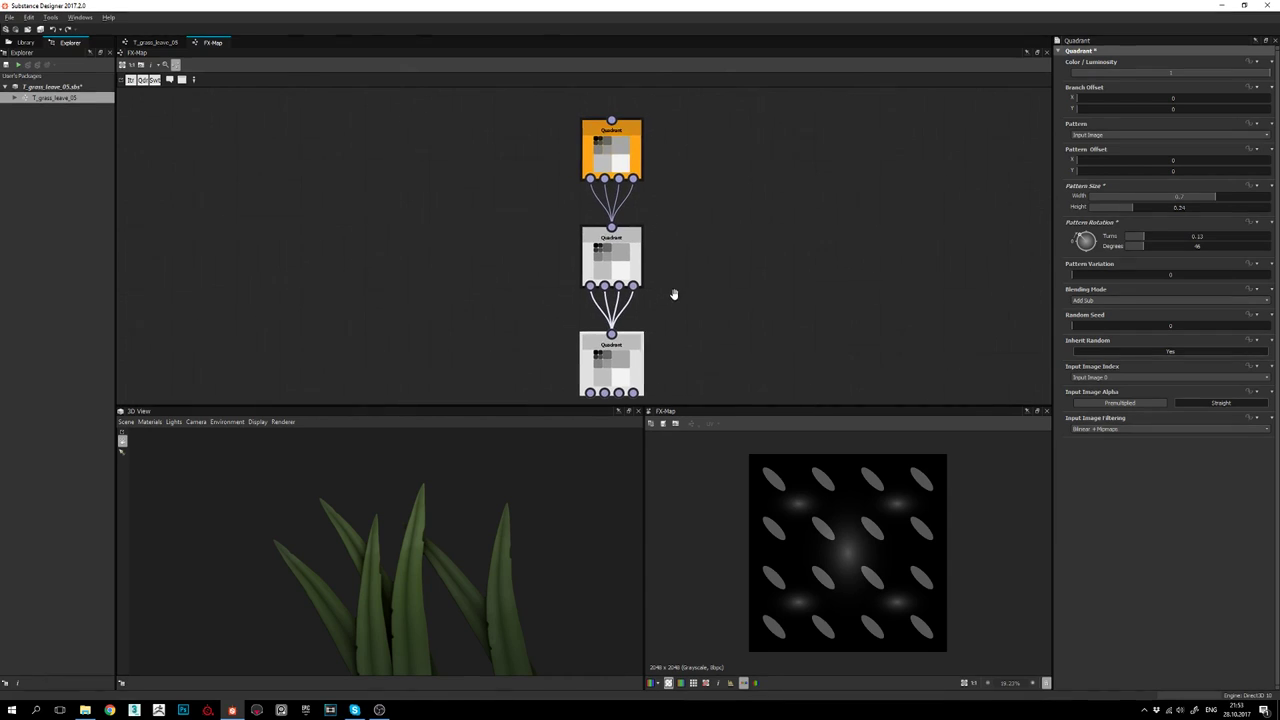
middle_drag(664, 309, 705, 307)
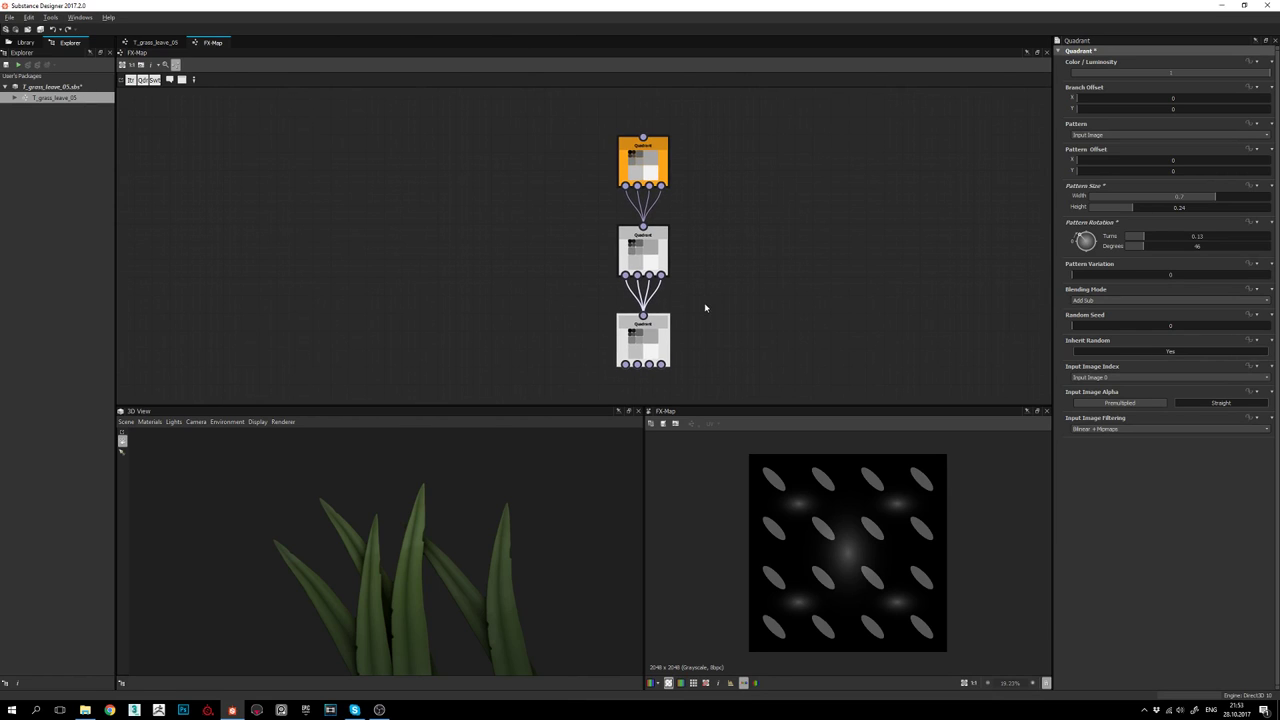
middle_drag(701, 217, 708, 204)
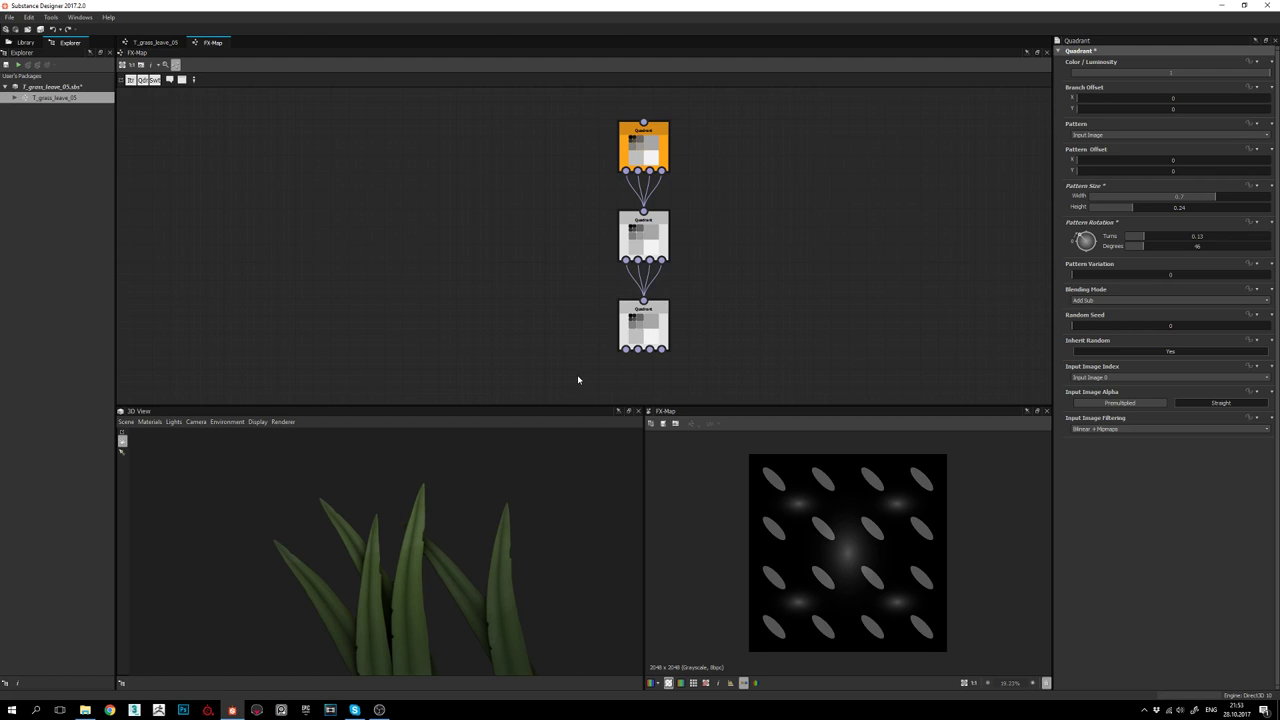
middle_drag(682, 318, 690, 316)
middle_drag(731, 246, 727, 247)
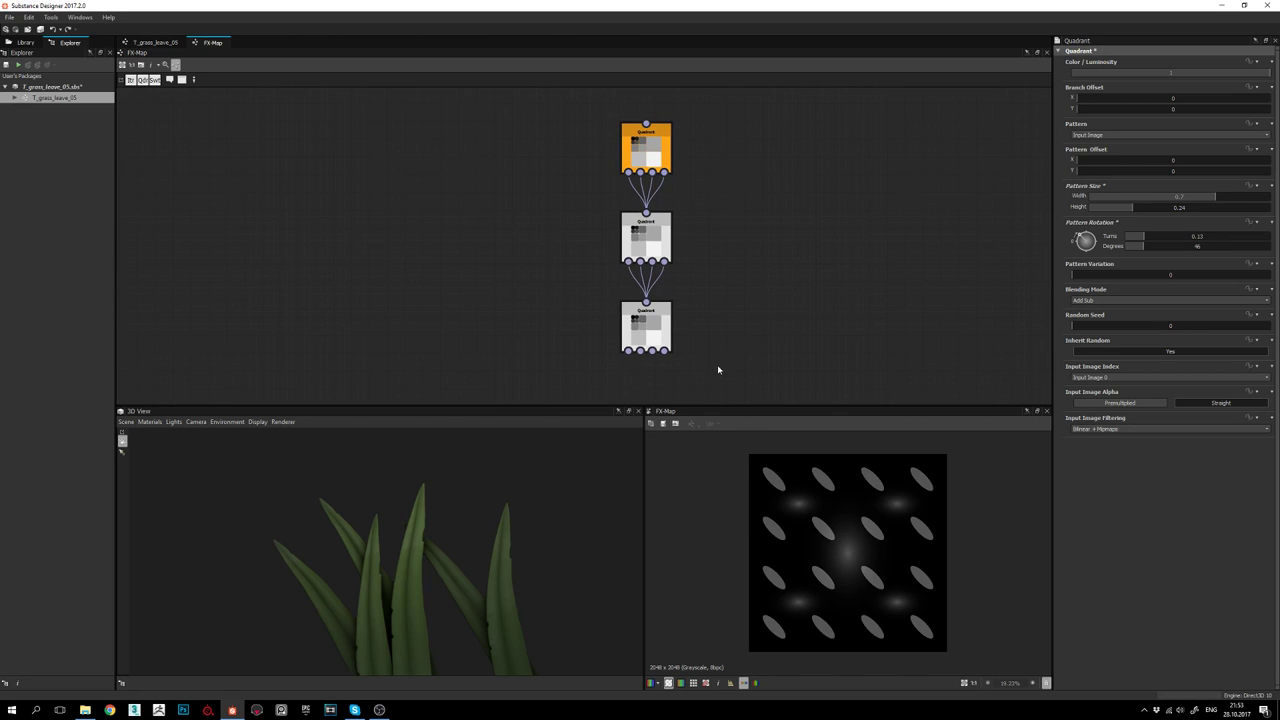
middle_drag(688, 237, 677, 248)
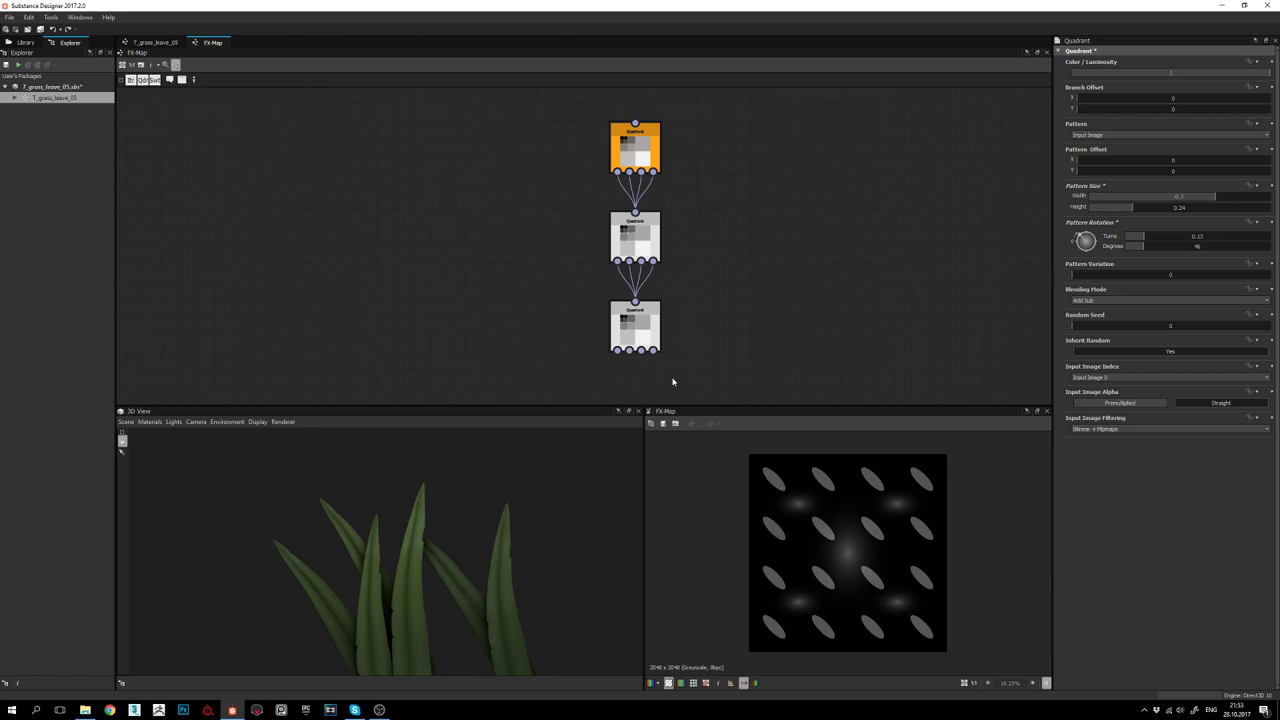
In the T_grass_leave_05 graph, add a Tile Generator node above the two Shape nodes
click(24, 42)
scroll(74, 300, down, 10)
scroll(84, 301, up, 6)
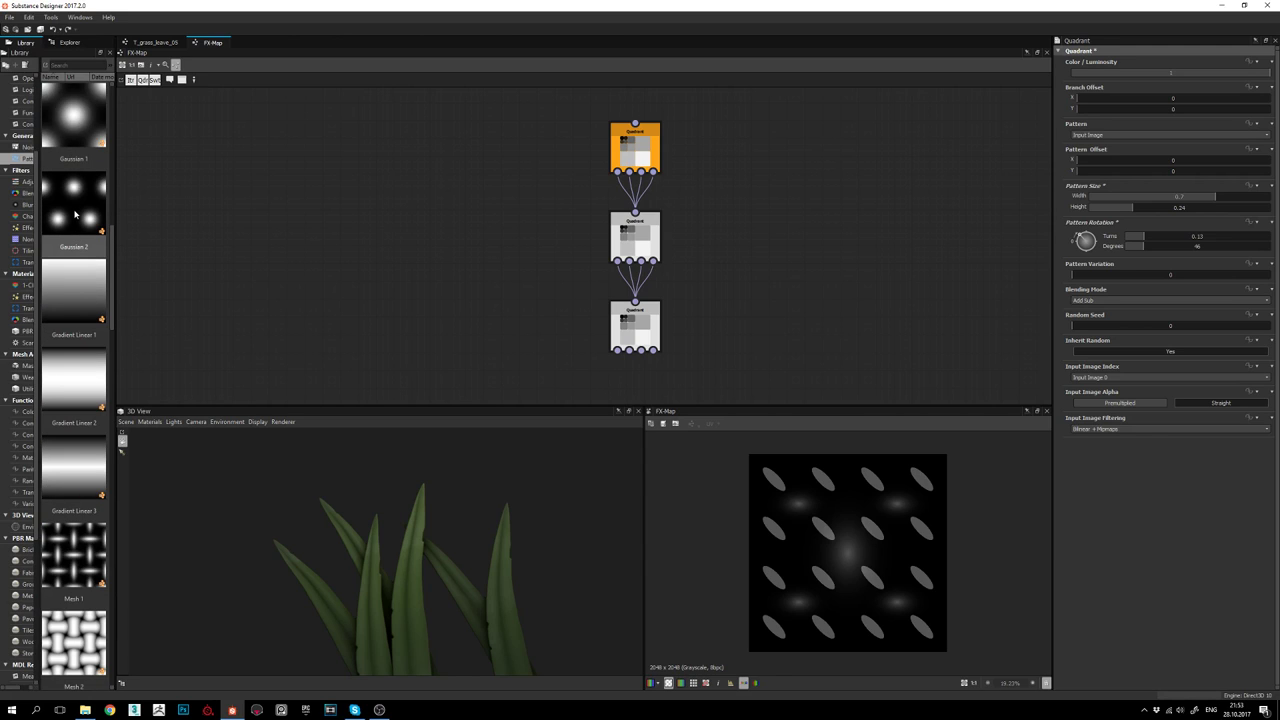
click(141, 43)
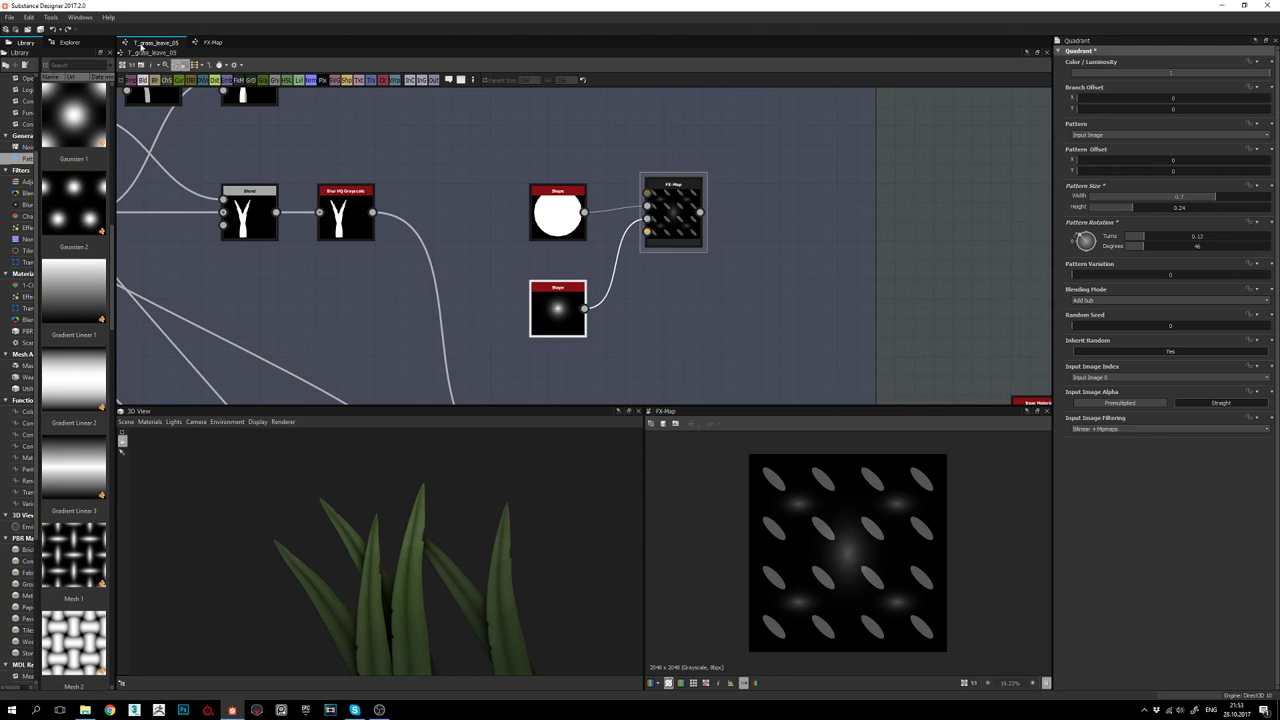
middle_drag(489, 204, 501, 246)
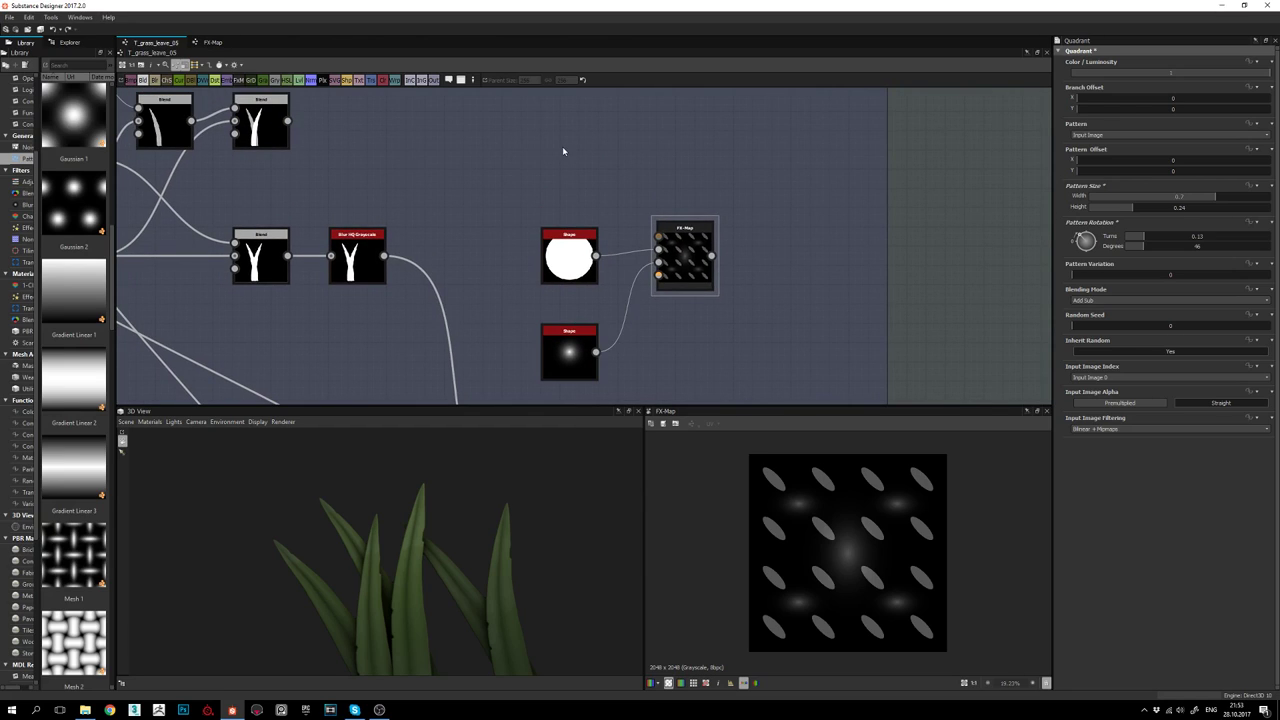
key(space)
text(tile)
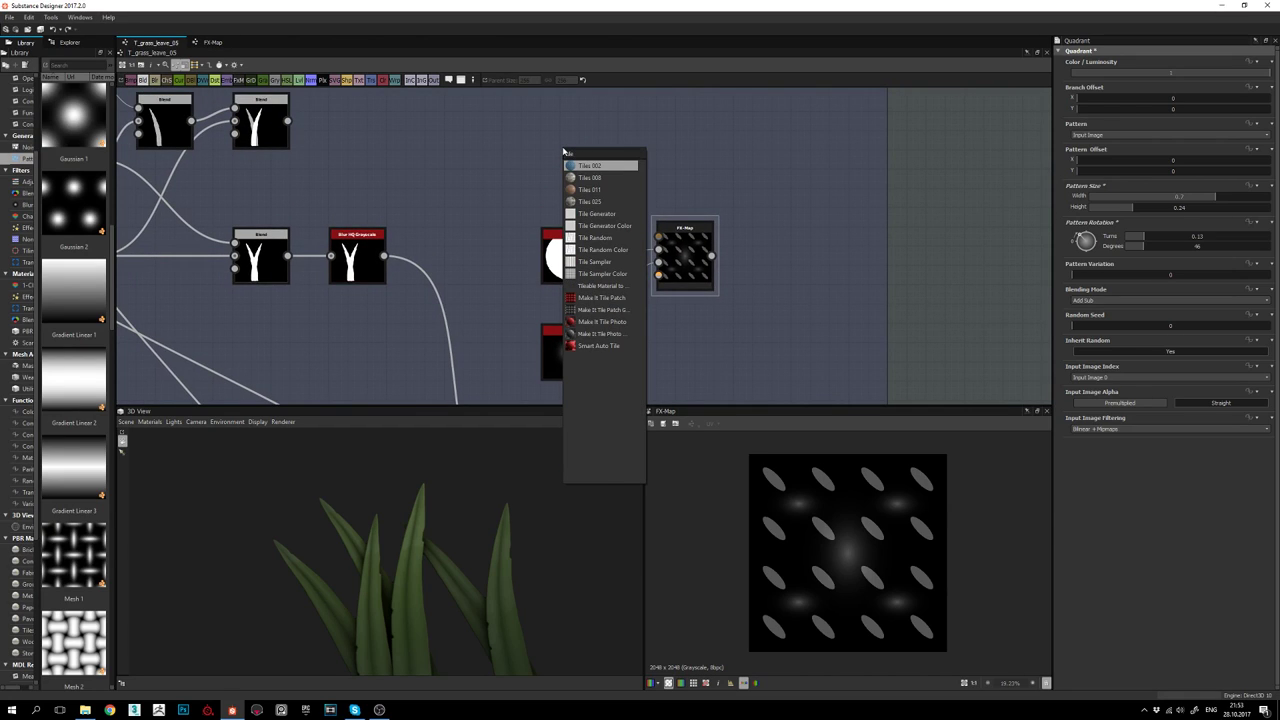
key(Down)
key(Down)
key(Down)
key(Down)
key(Return)
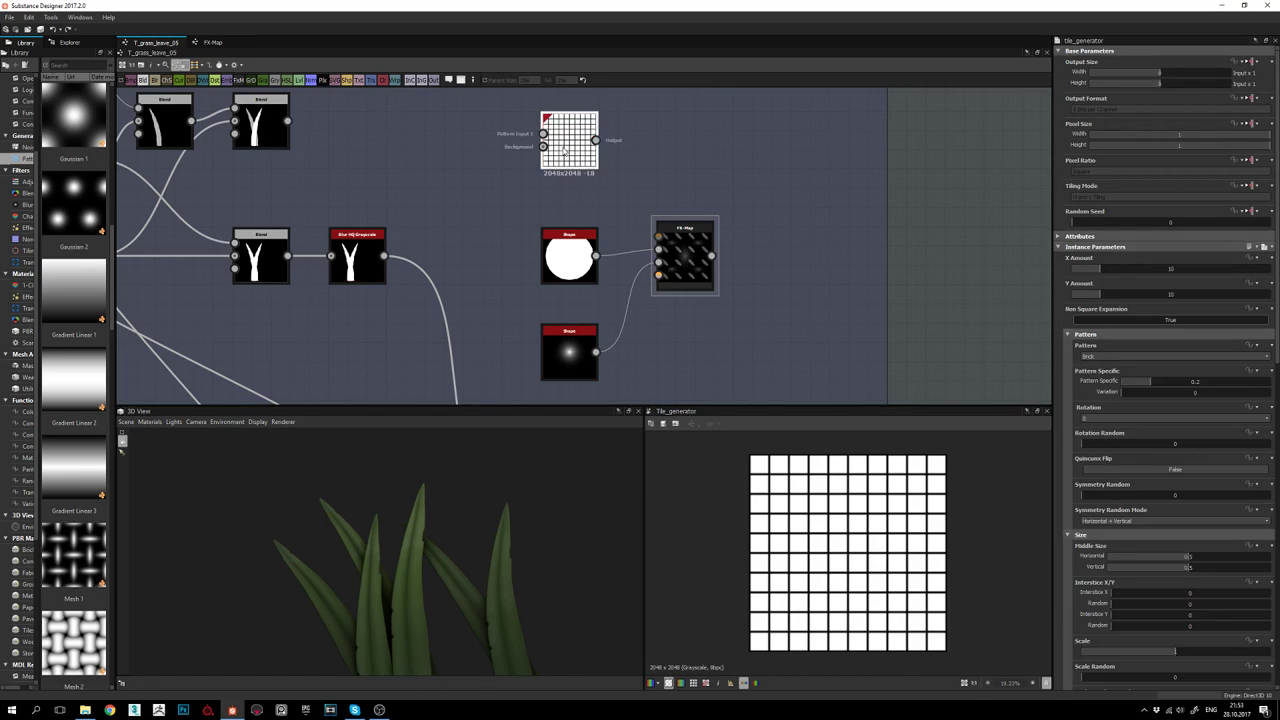
Open the Tile Generator's reference graph, loading its package, and examine the pattern inputs that feed its FX-Map
right_click(565, 150)
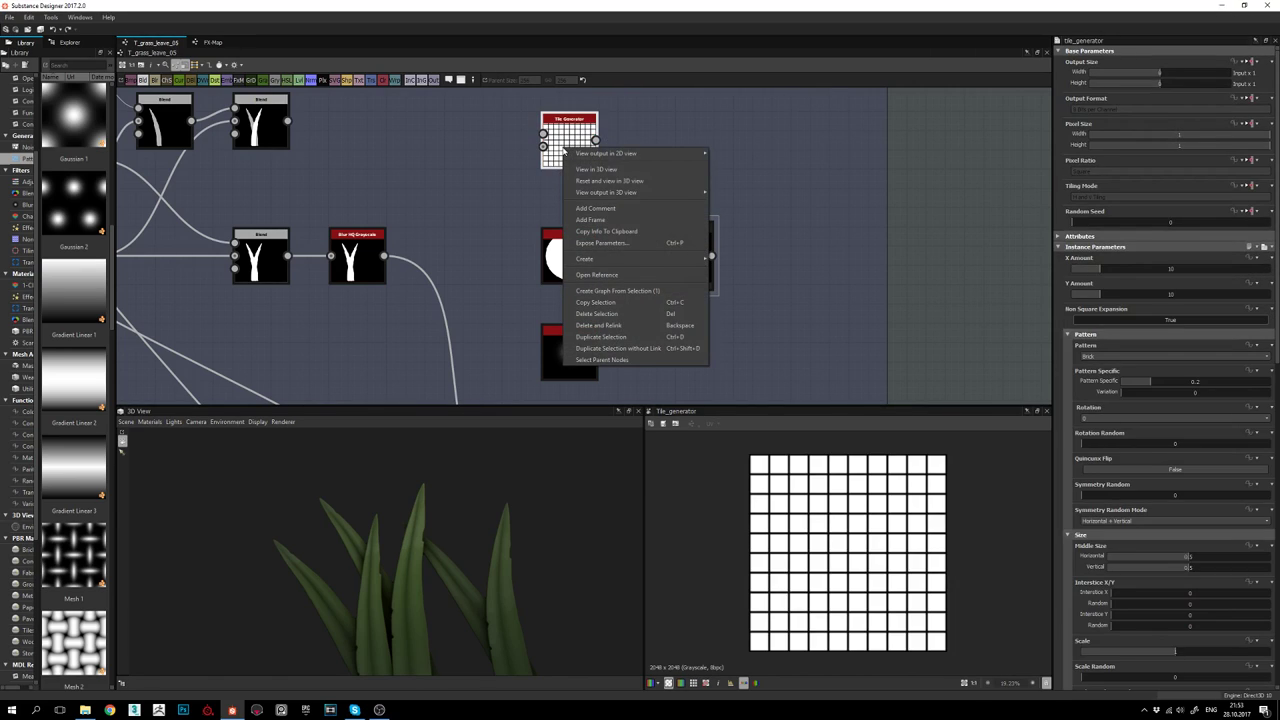
click(586, 274)
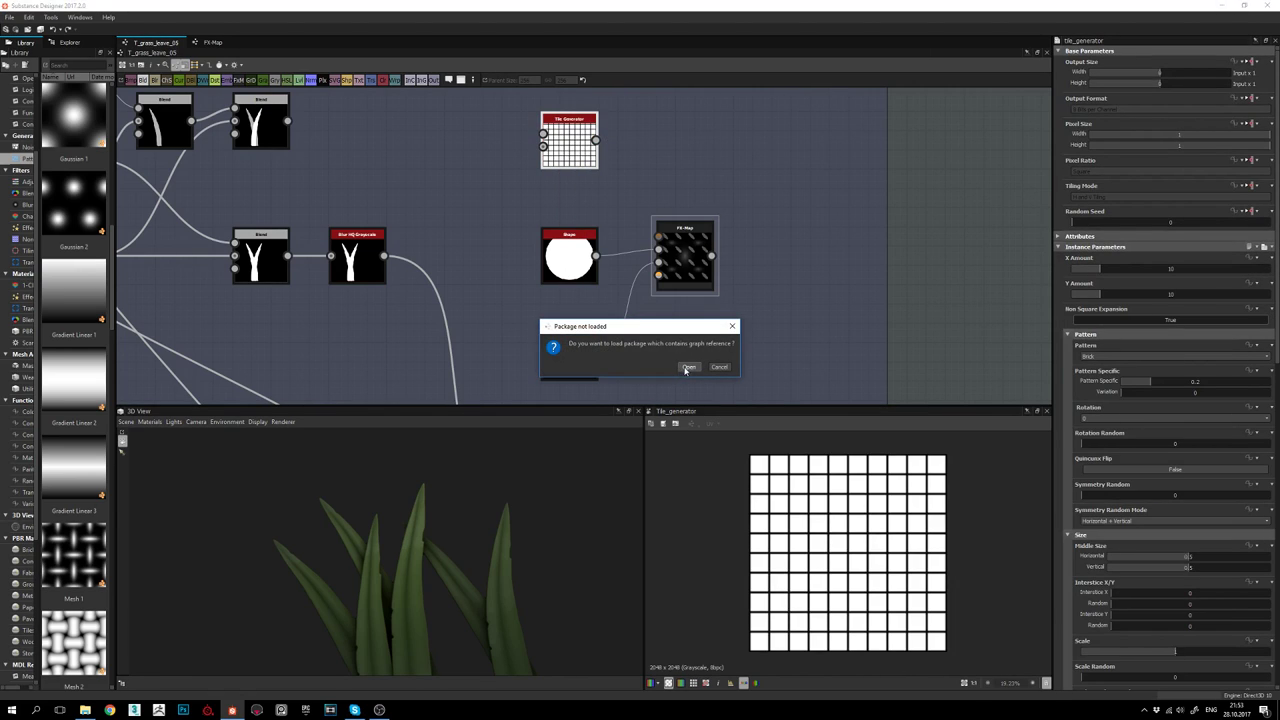
click(688, 367)
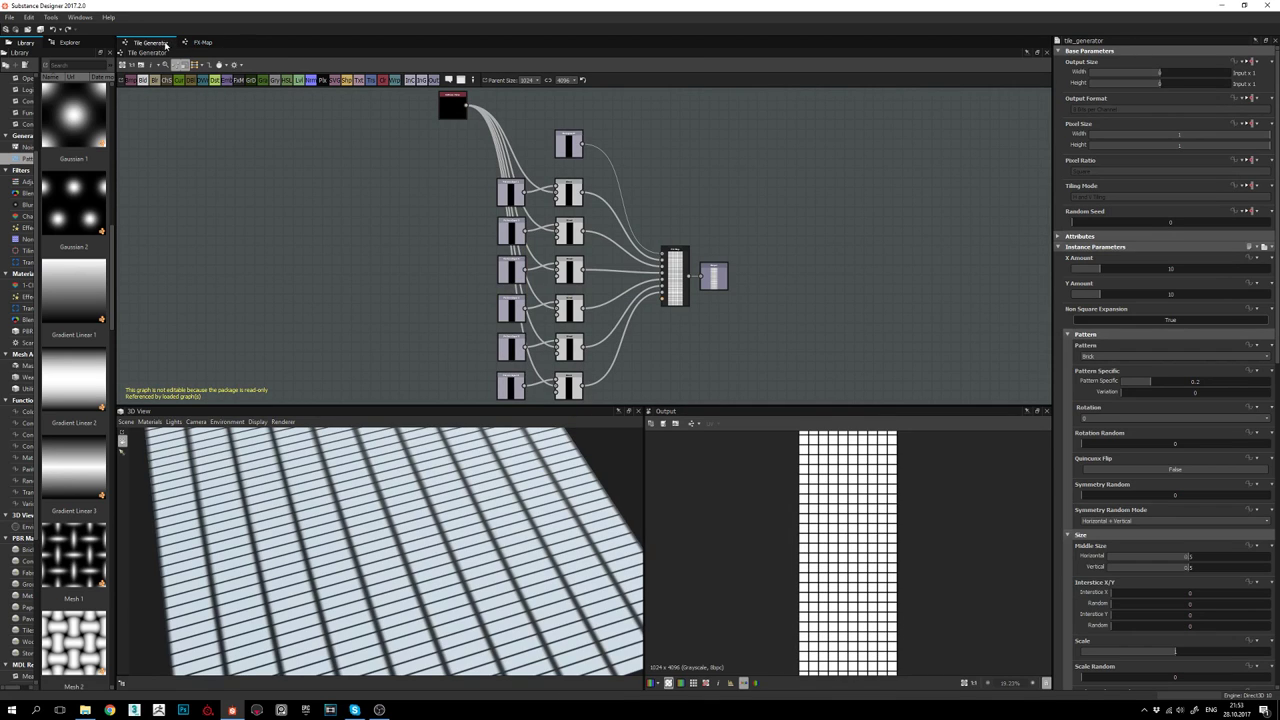
scroll(572, 235, up, 3)
scroll(572, 235, down, 3)
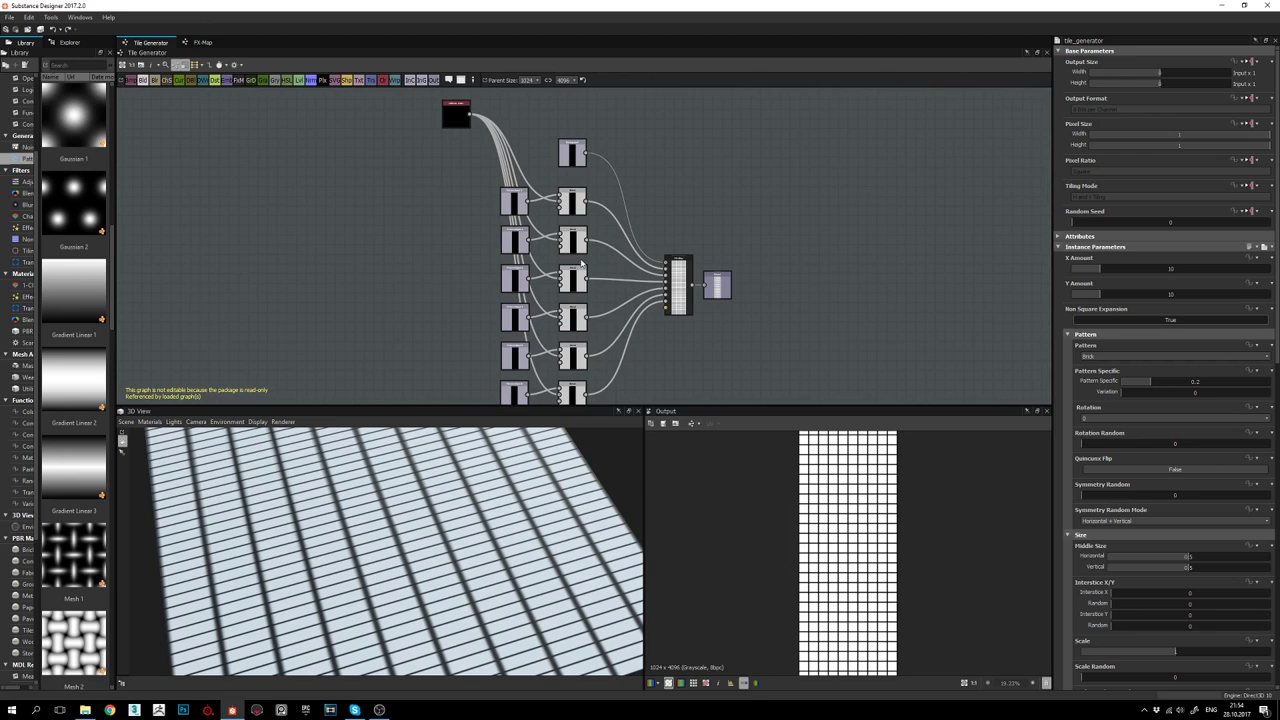
middle_drag(576, 300, 557, 249)
scroll(582, 158, up, 3)
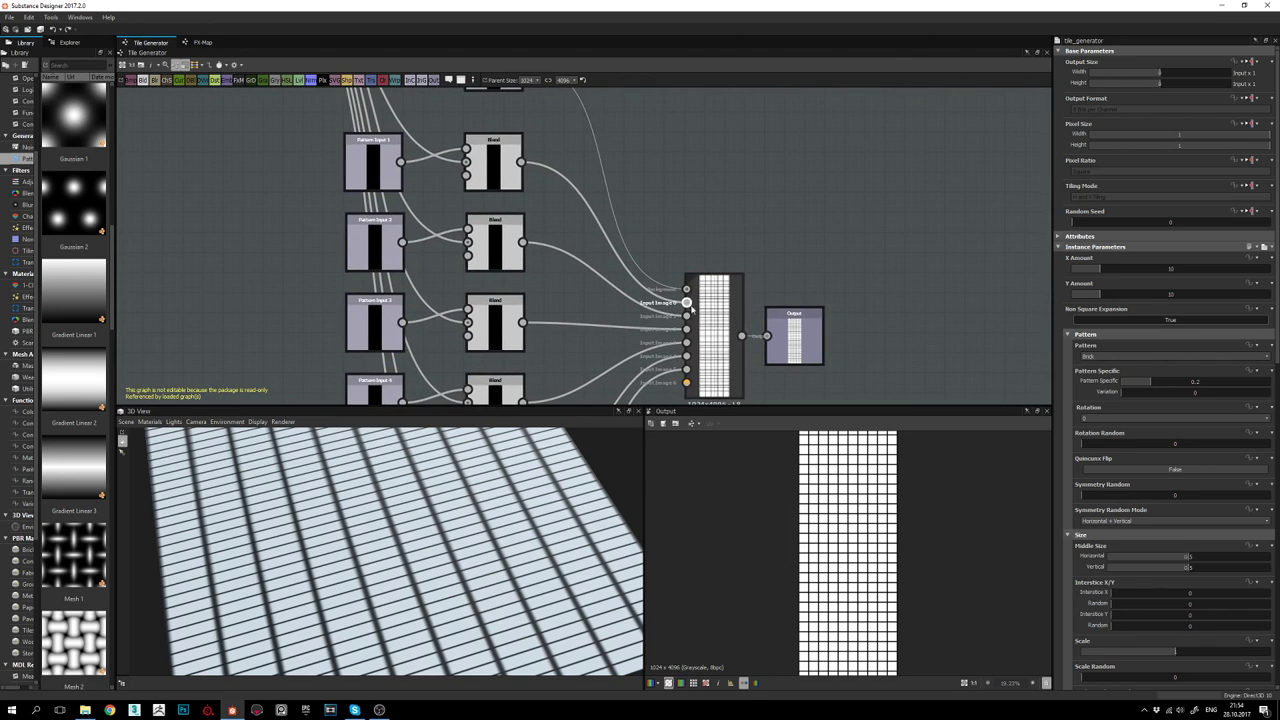
Open the FX-Map inside the Tile Generator graph and examine its node network
scroll(722, 336, up, 2)
click(722, 320)
middle_drag(749, 218, 745, 155)
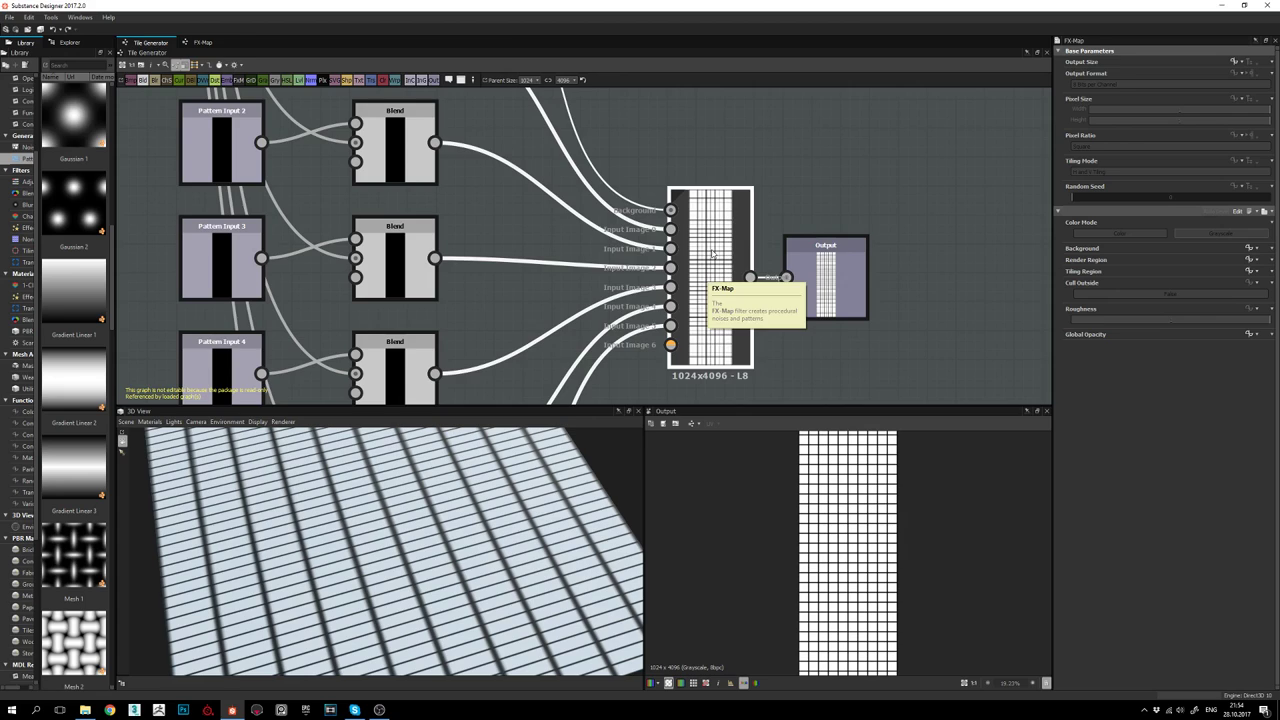
double_click(713, 254)
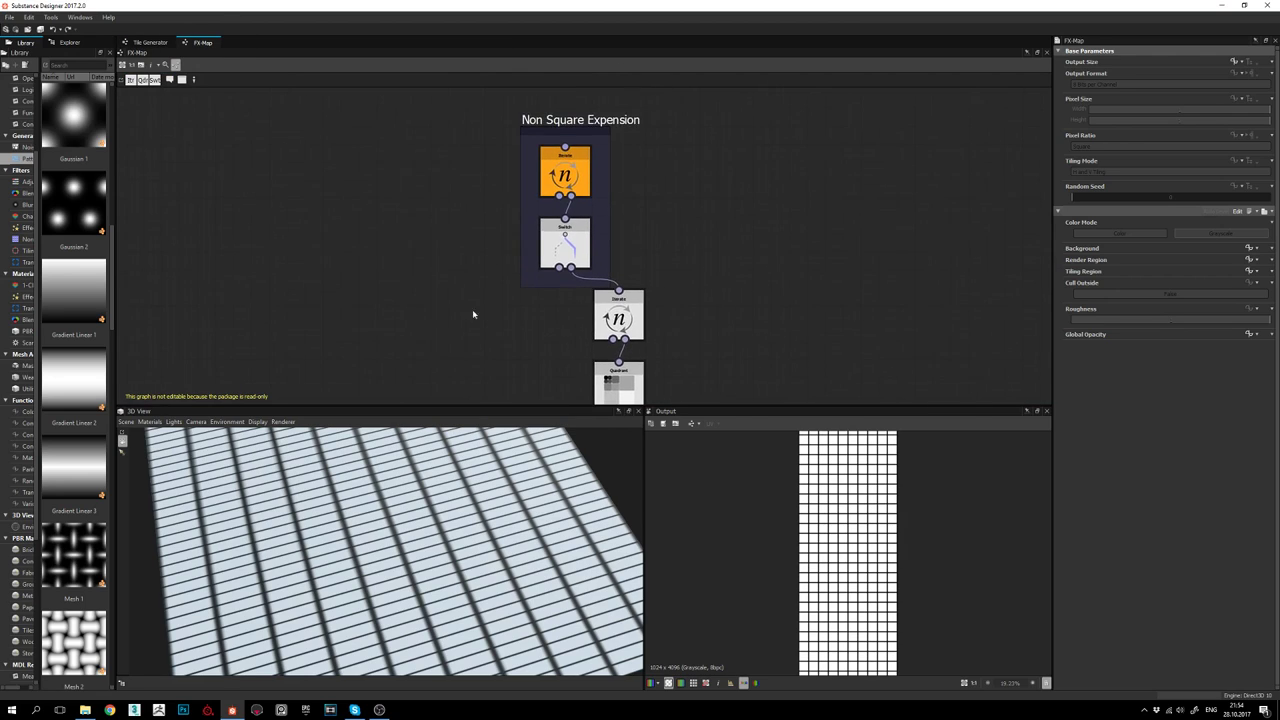
scroll(473, 395, down, 2)
middle_drag(478, 370, 500, 346)
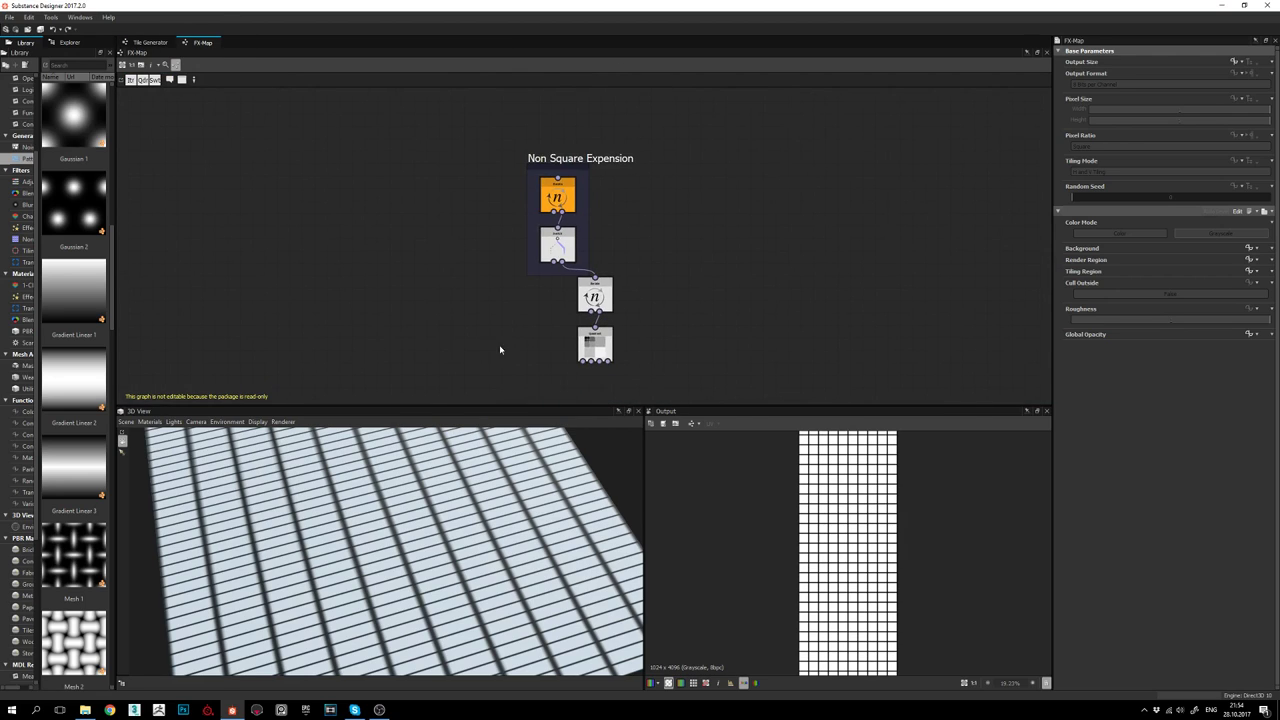
Return to the T_grass_leave_05 graph and display the output of the FX-Map fed by the Shape nodes
click(69, 42)
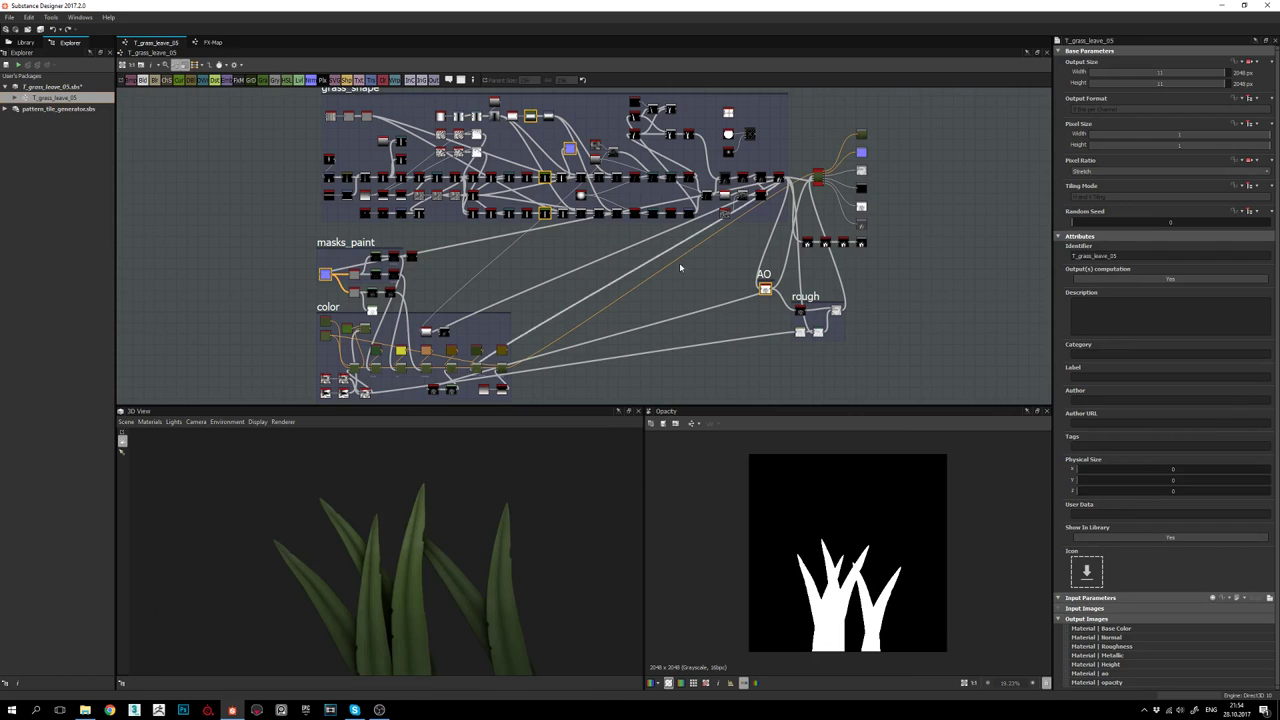
scroll(717, 239, up, 5)
double_click(641, 177)
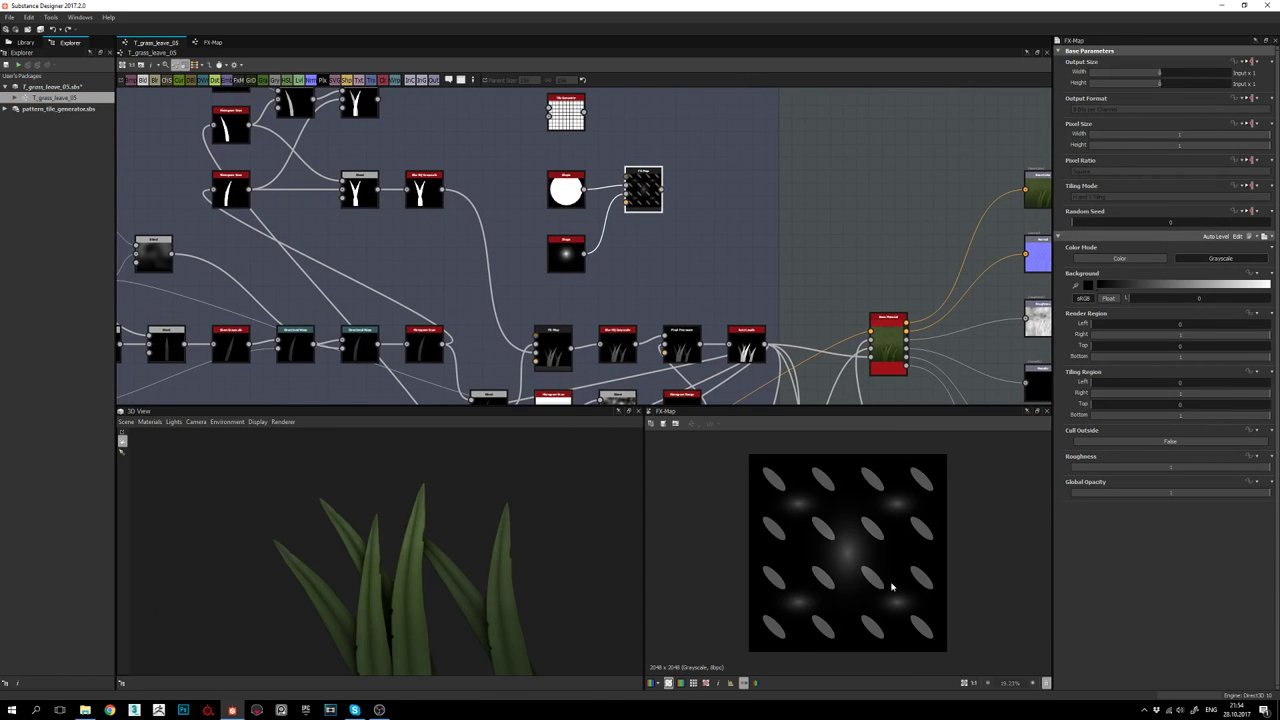
scroll(868, 601, up, 1)
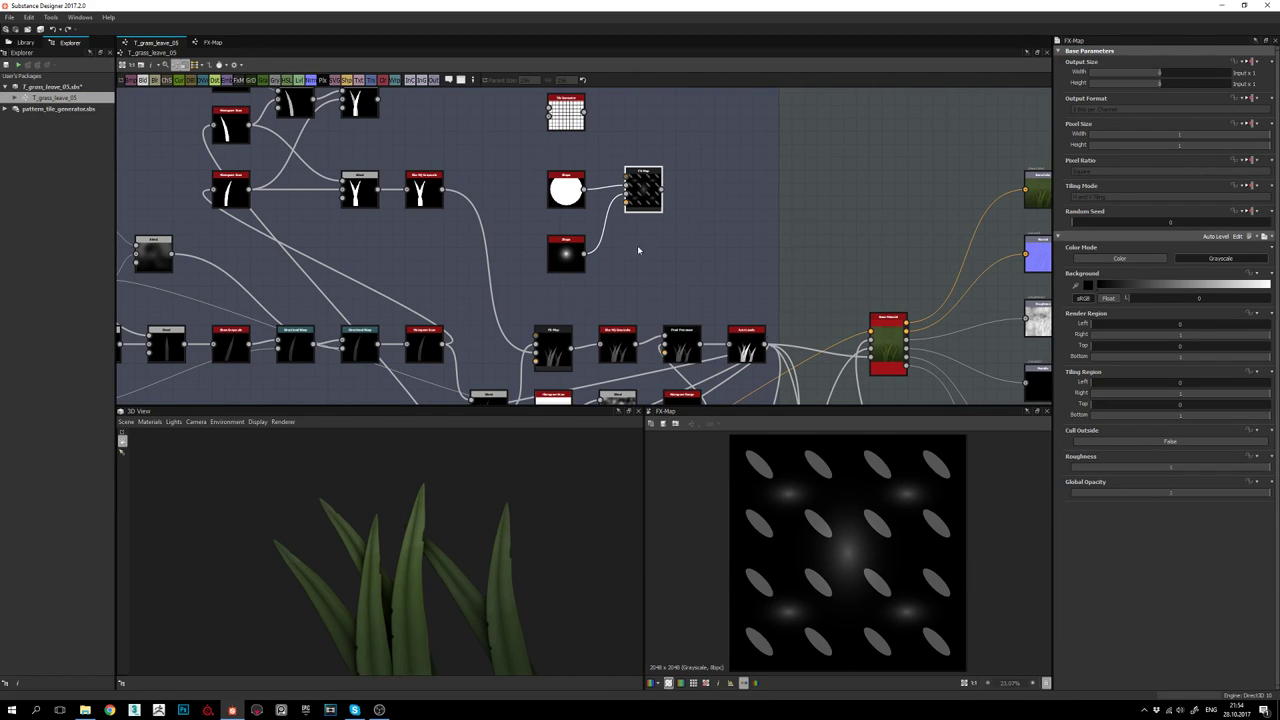
Connect the upper and lower grass-blade Histogram Scan nodes to the FX-Map's Input Image 0 and Input Image 1, and display the FX-Map output
middle_drag(554, 200, 570, 214)
middle_drag(395, 159, 471, 178)
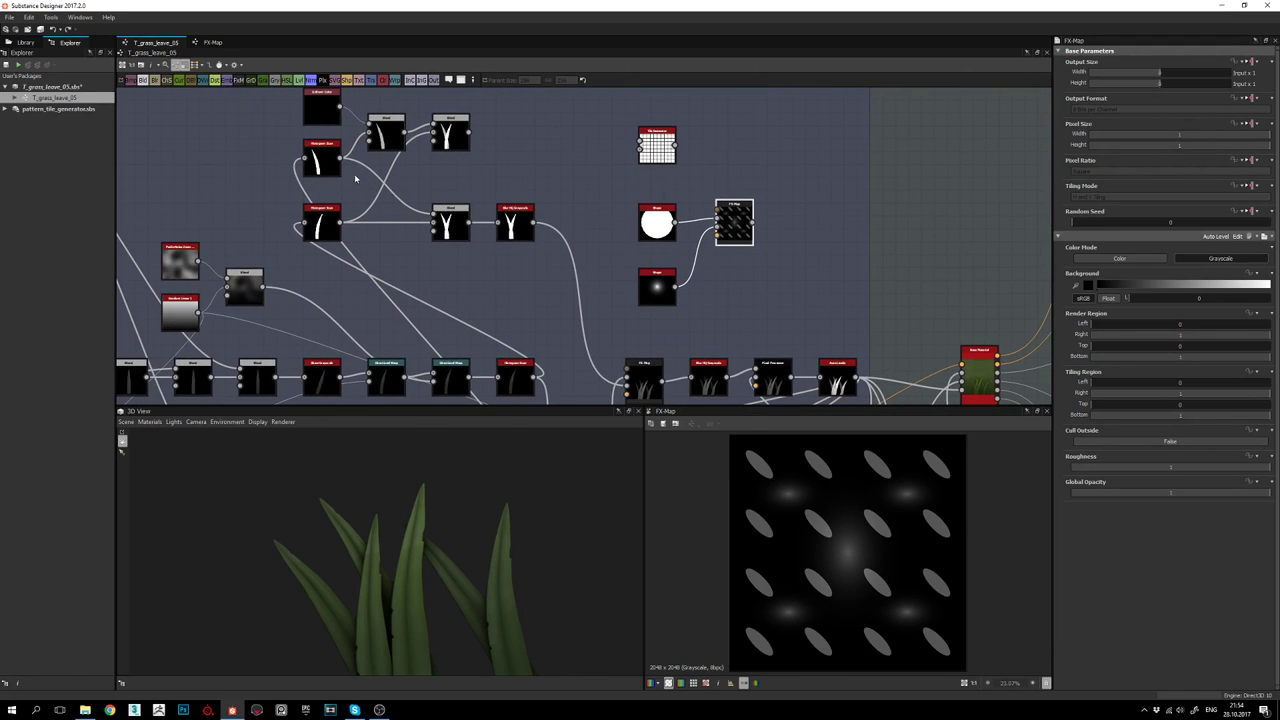
double_click(322, 224)
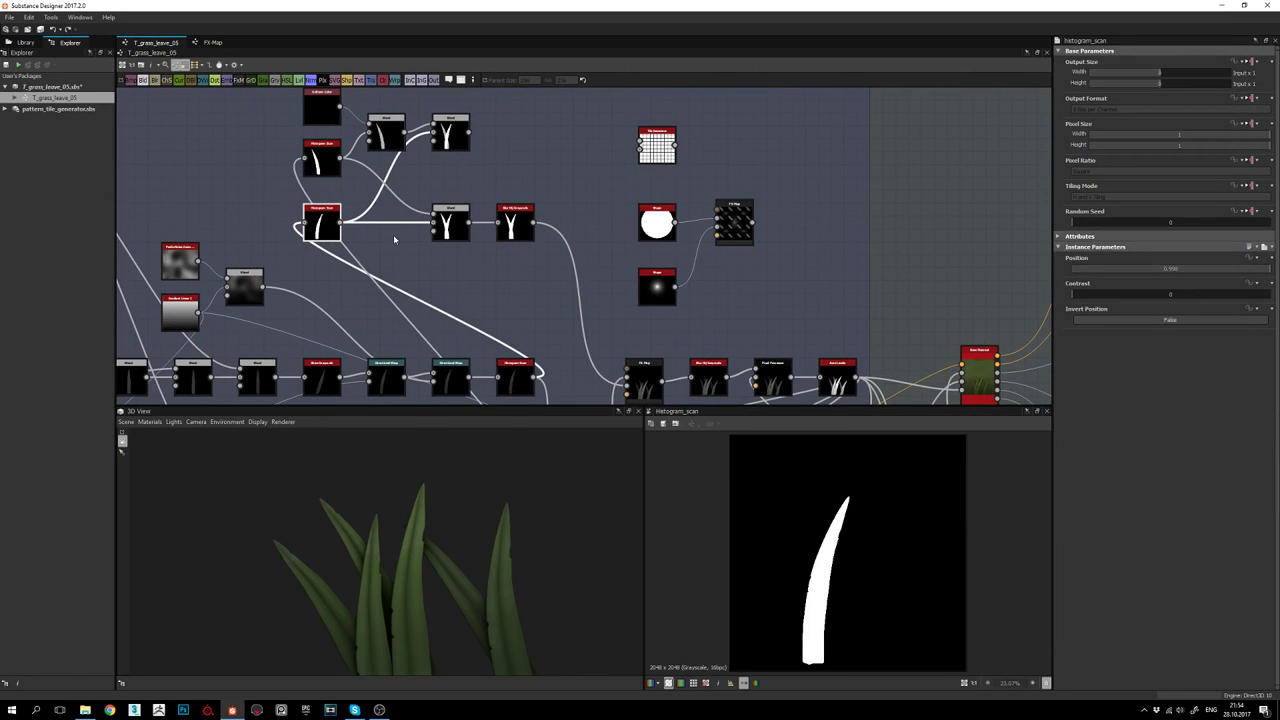
click(722, 224)
scroll(708, 226, up, 1)
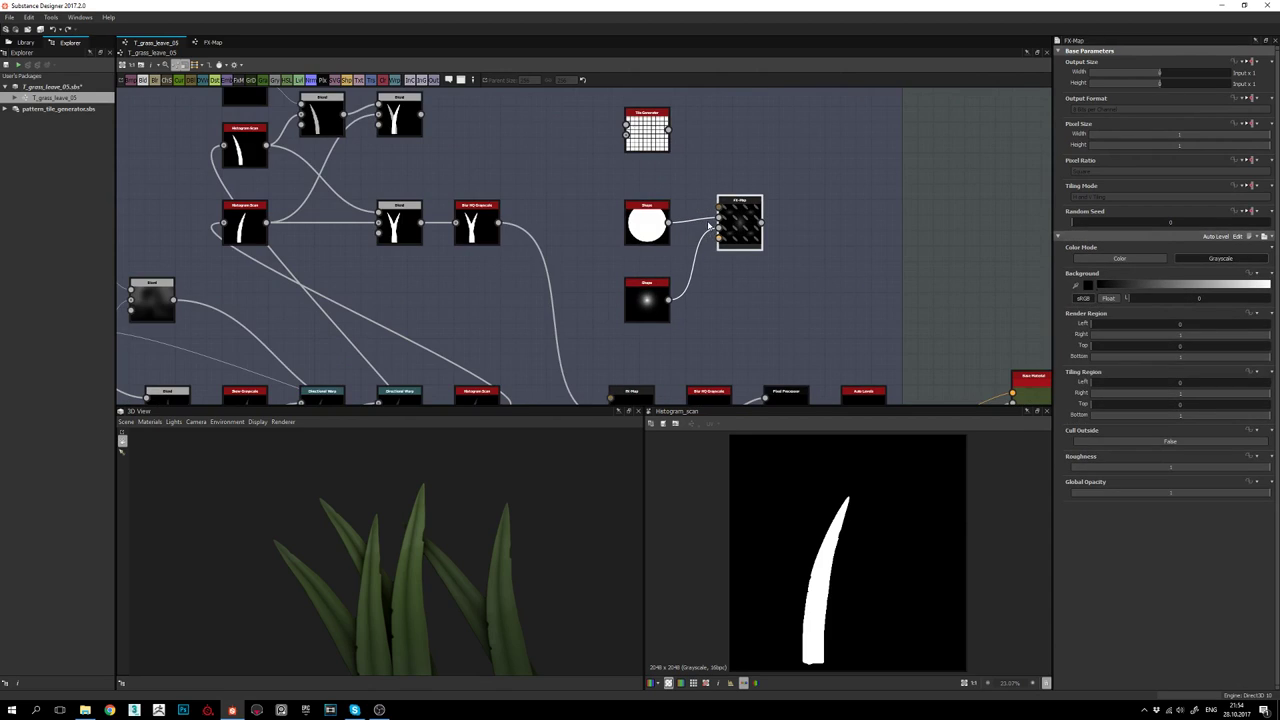
drag(267, 145, 719, 205)
drag(268, 222, 719, 229)
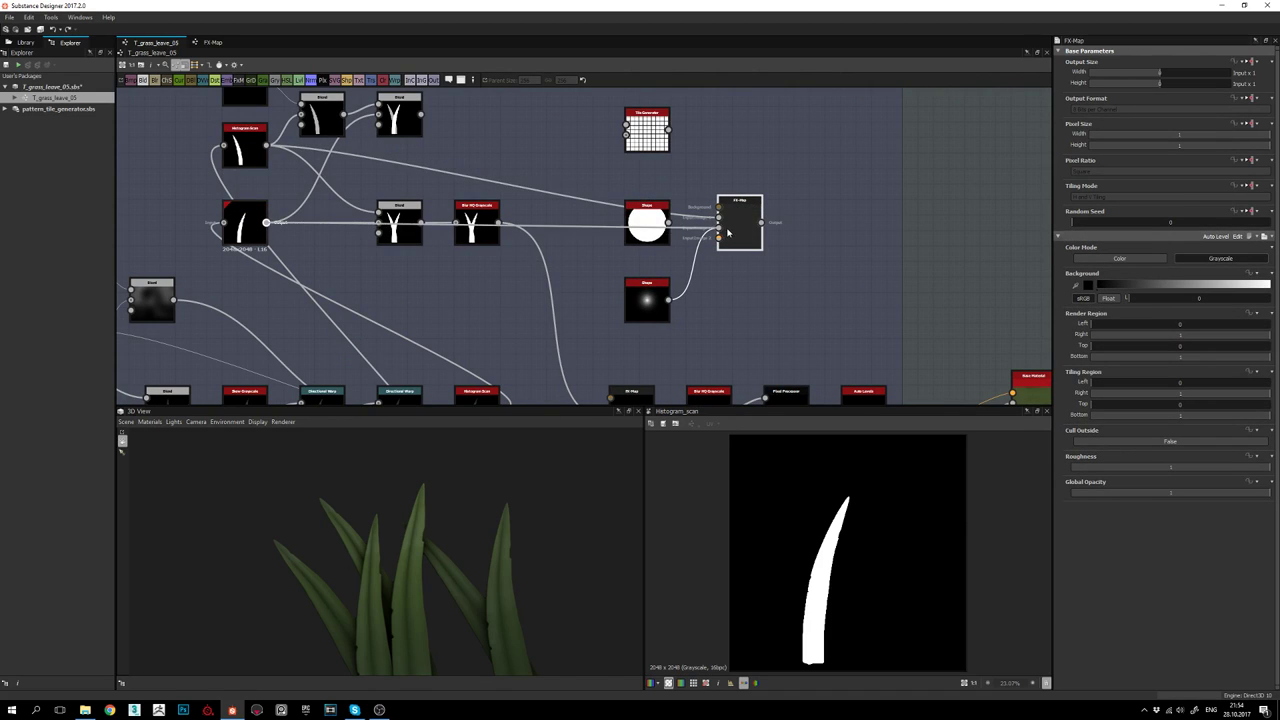
double_click(741, 227)
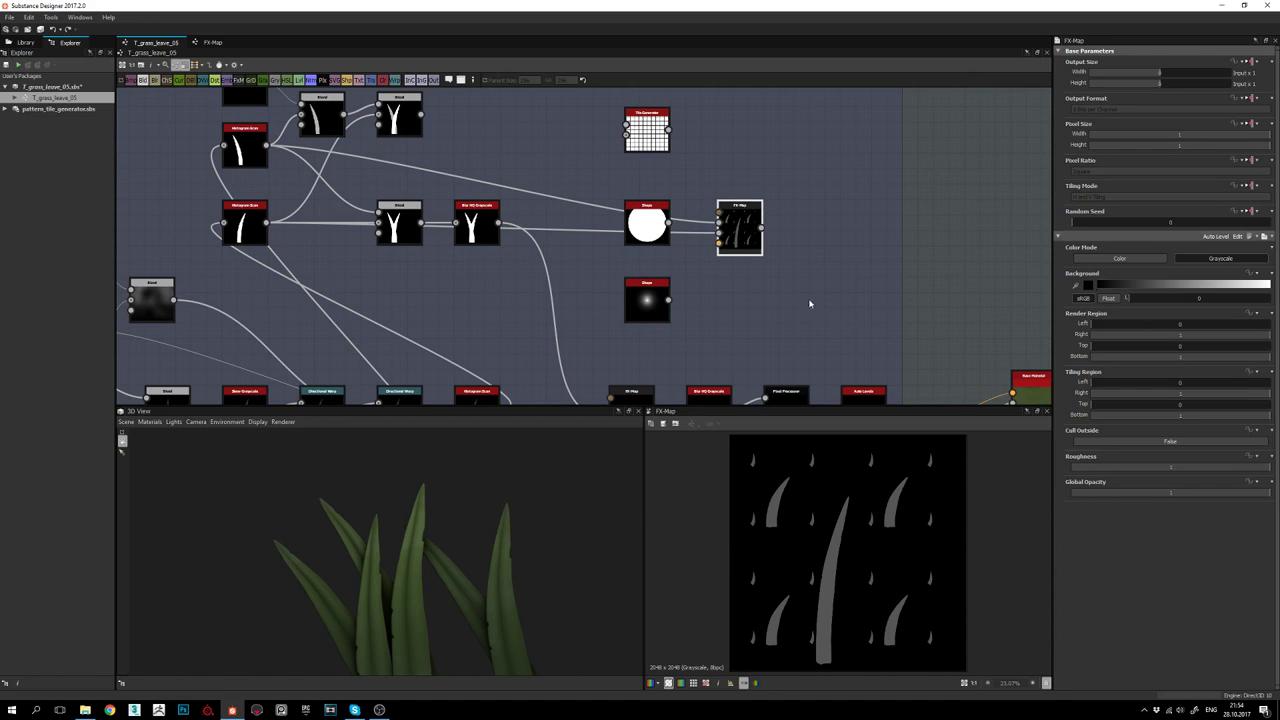
Check the middle and bottom Quadrant nodes' pattern settings inside the FX-Map, and return to the T_grass_leave_05 graph
double_click(744, 228)
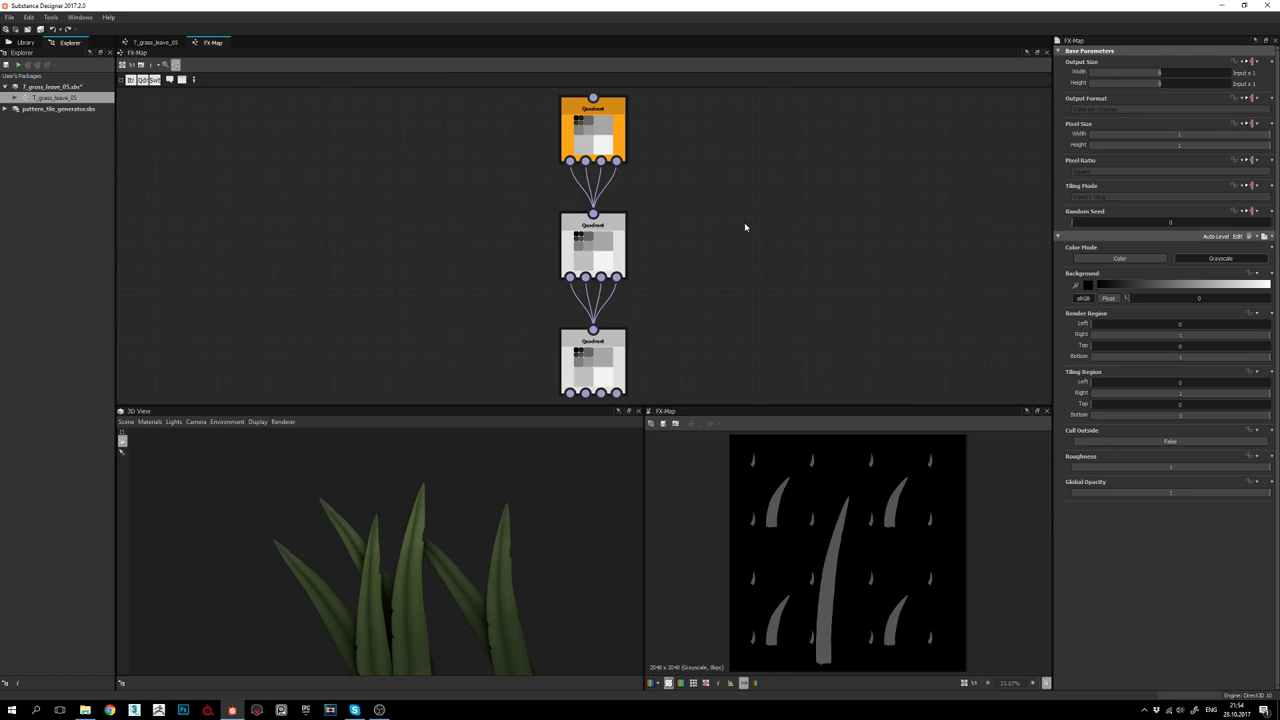
click(611, 222)
click(611, 222)
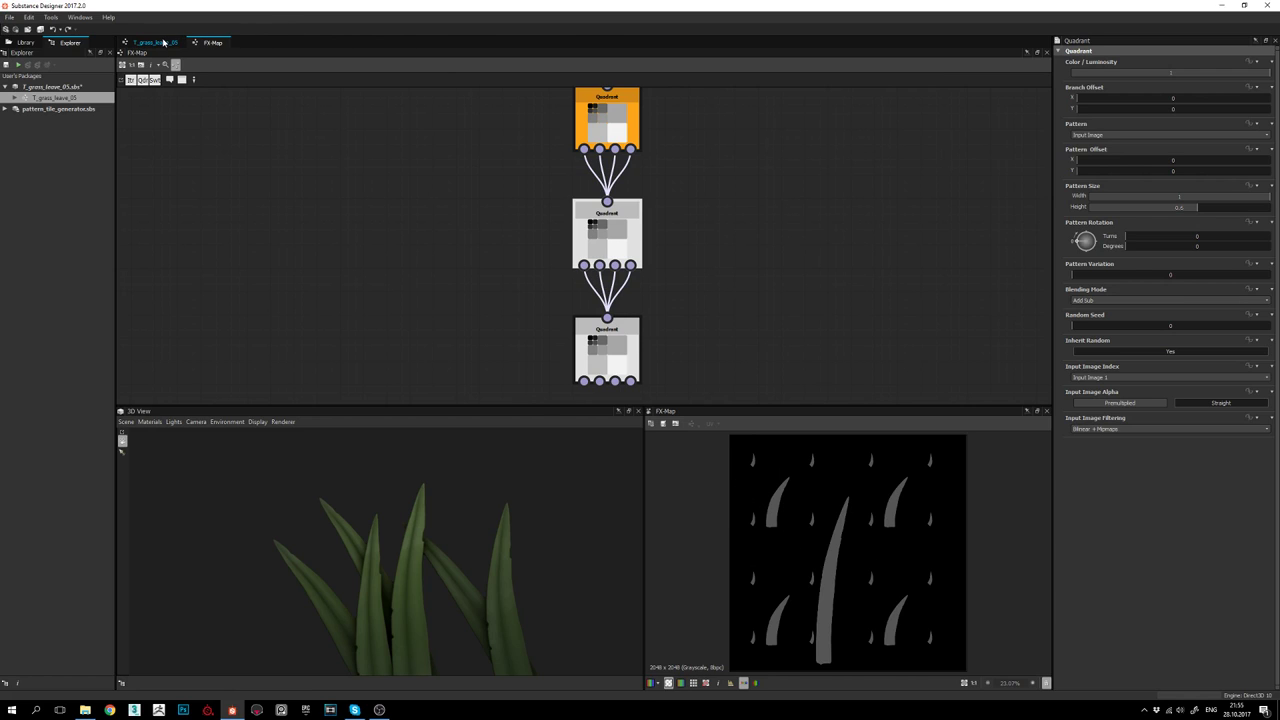
scroll(651, 230, down, 2)
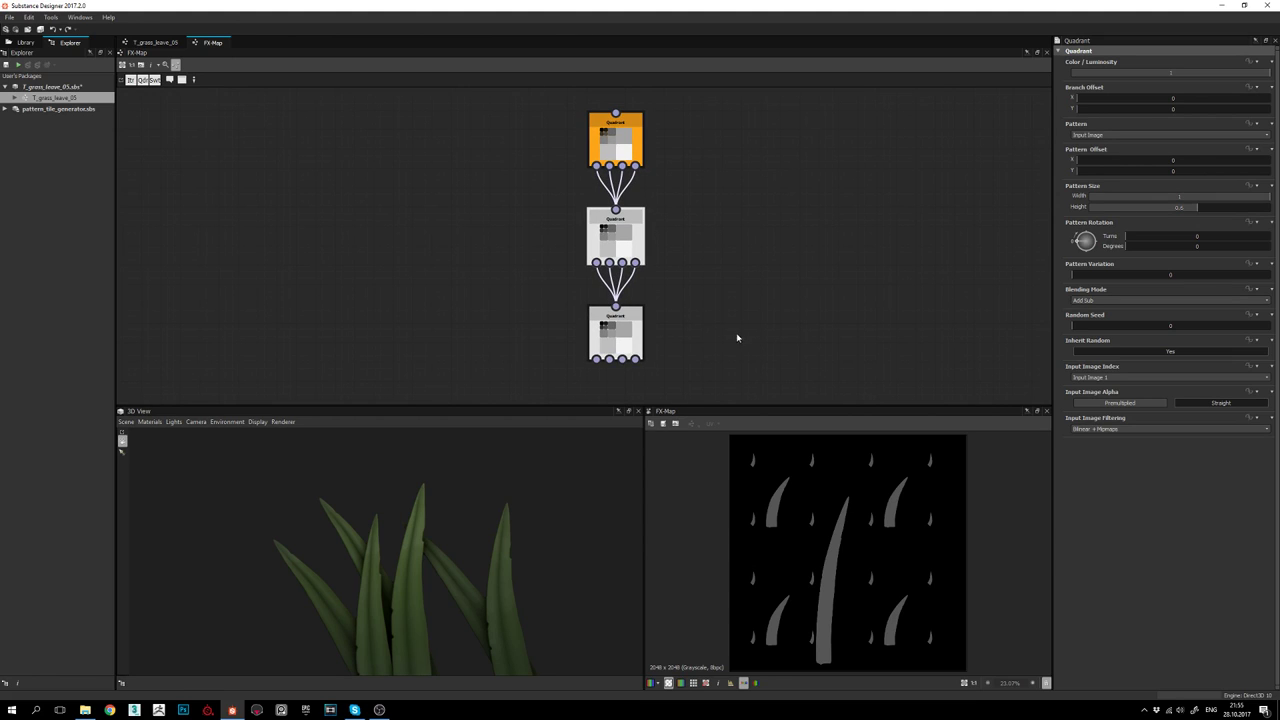
click(617, 342)
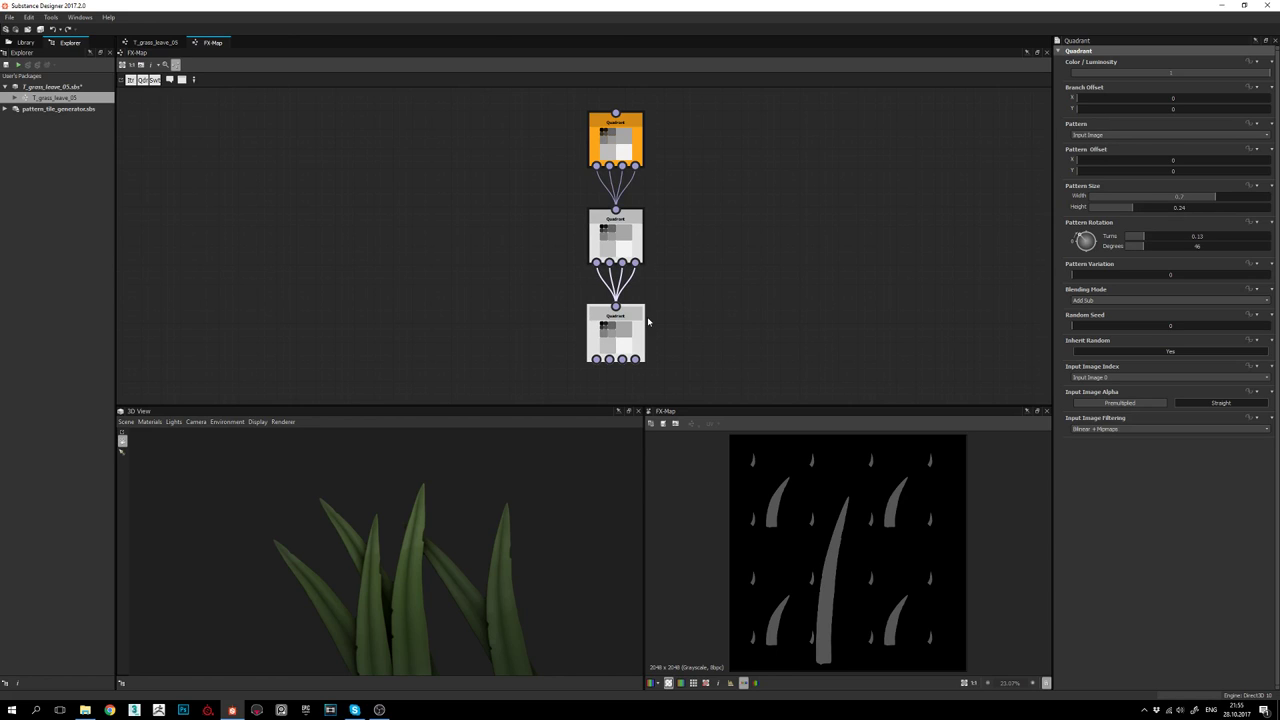
click(155, 43)
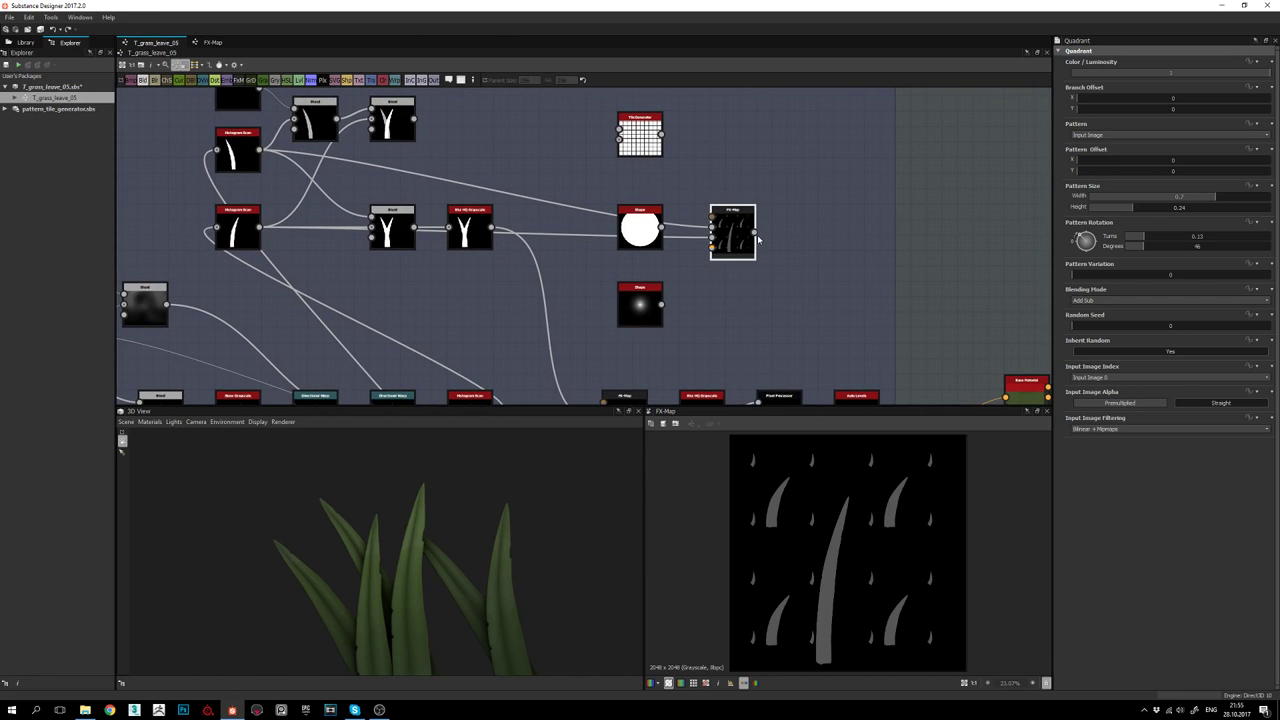
mouse_move(752, 280)
middle_down()
mouse_move(781, 214)
mouse_move(752, 274)
middle_up()
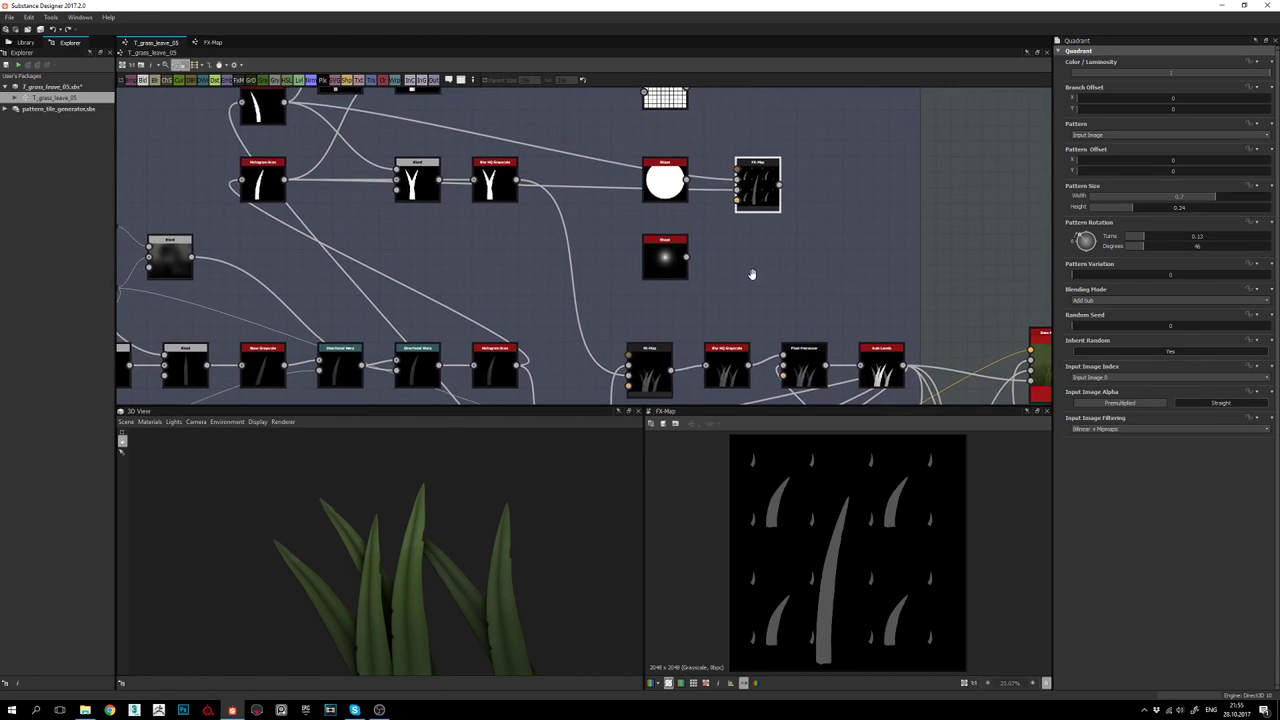
Delete the demonstration FX-Map together with the Shape nodes and the grid pattern node beside it
scroll(752, 274, down, 2)
middle_drag(627, 333, 640, 287)
mouse_move(684, 249)
middle_down()
mouse_move(671, 266)
mouse_move(681, 270)
middle_up()
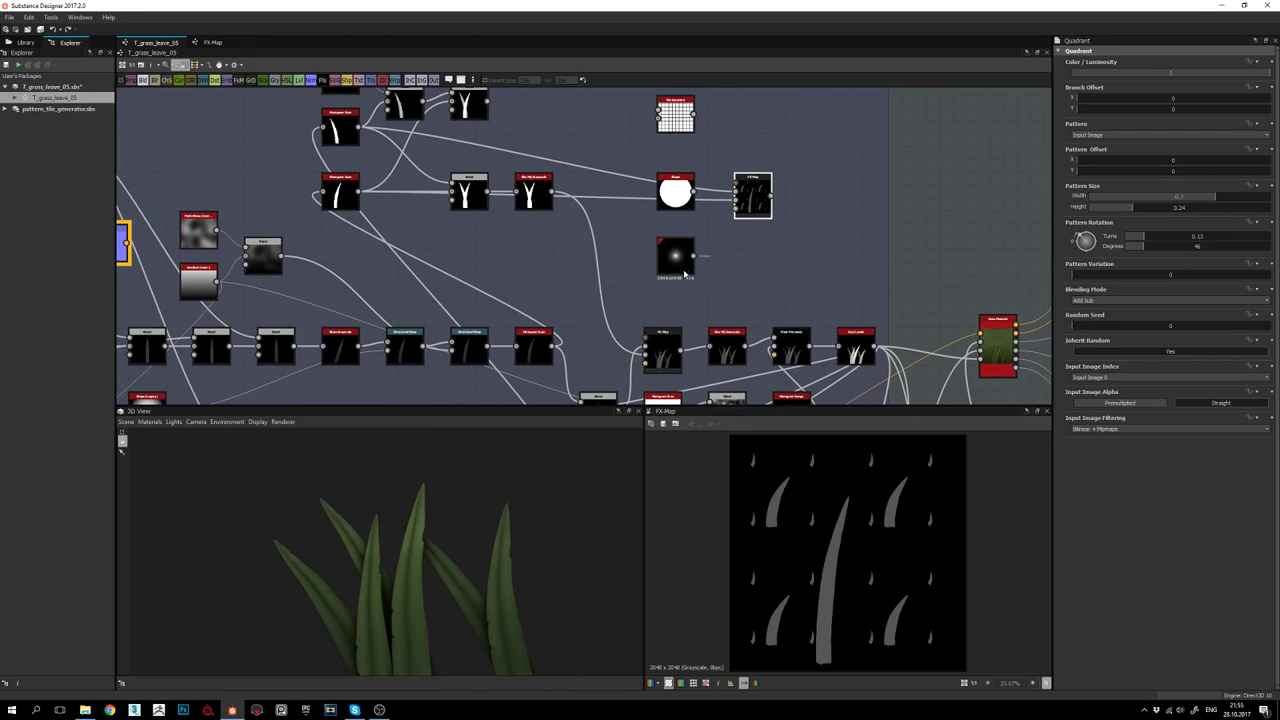
drag(646, 280, 774, 87)
key(Delete)
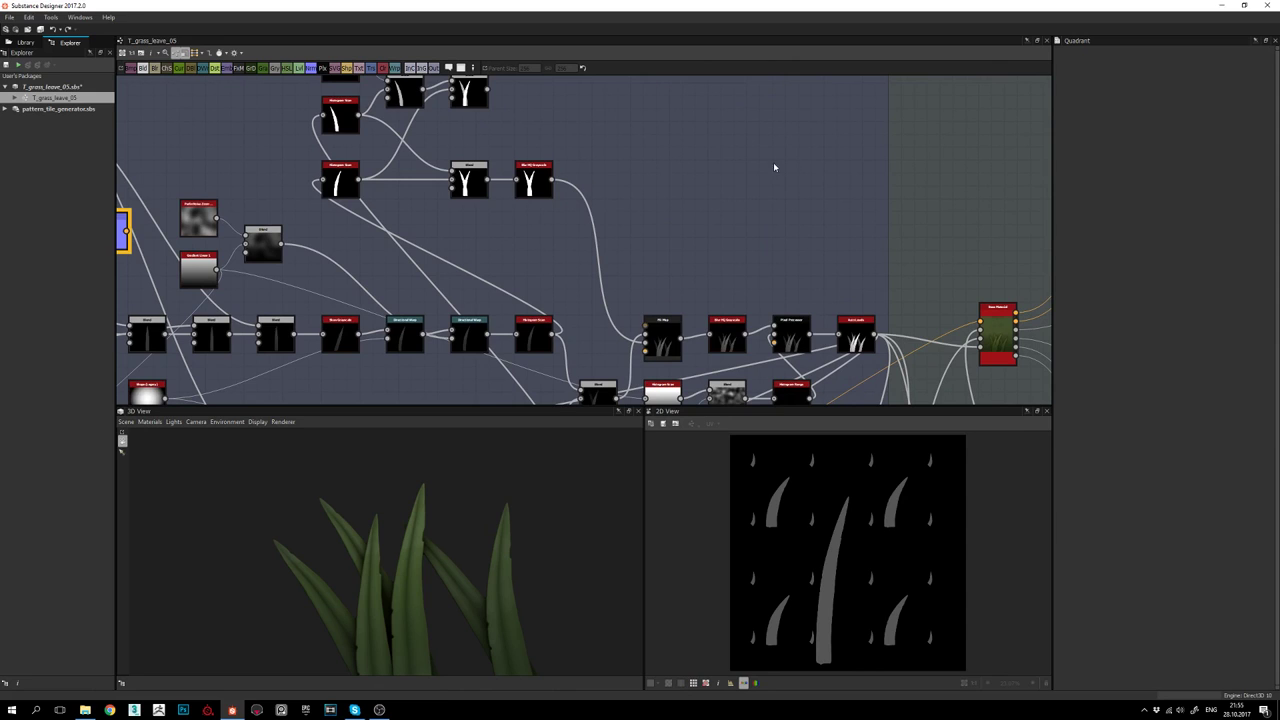
Display the output of the grass FX-Map that feeds the Blur HQ Grayscale node, and open its node network
scroll(721, 256, down, 2)
click(654, 265)
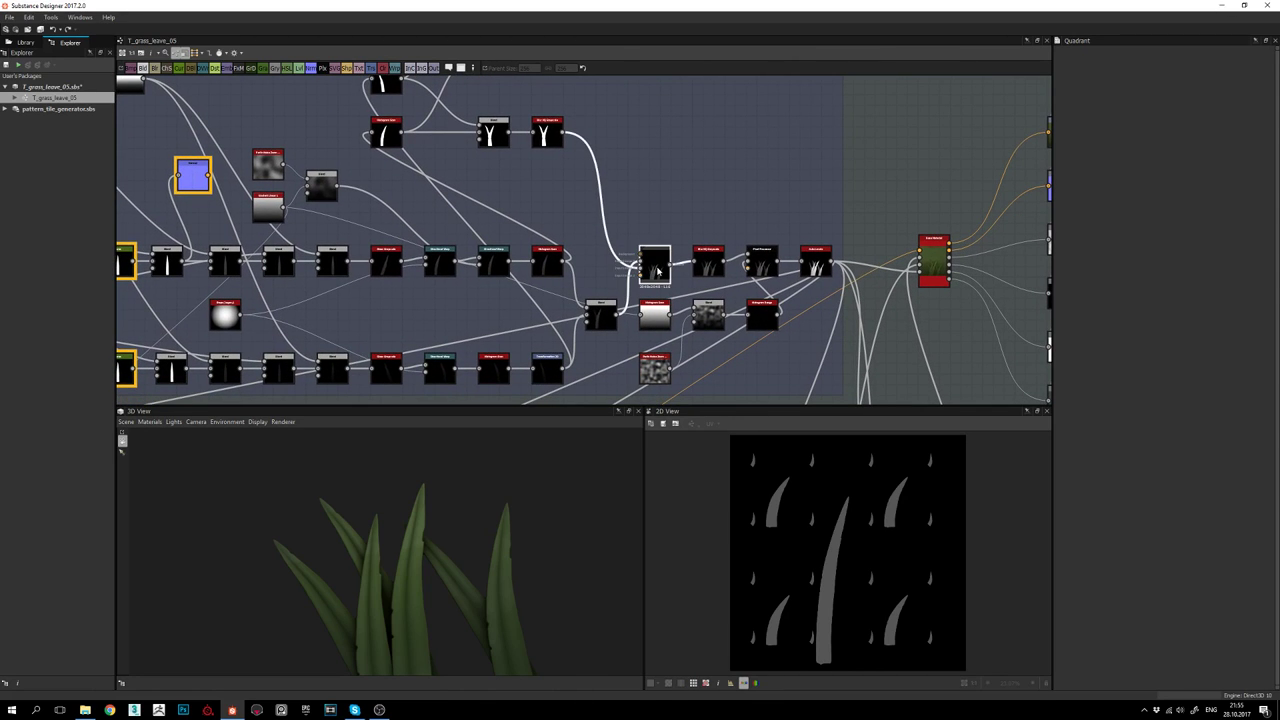
middle_drag(685, 220, 677, 198)
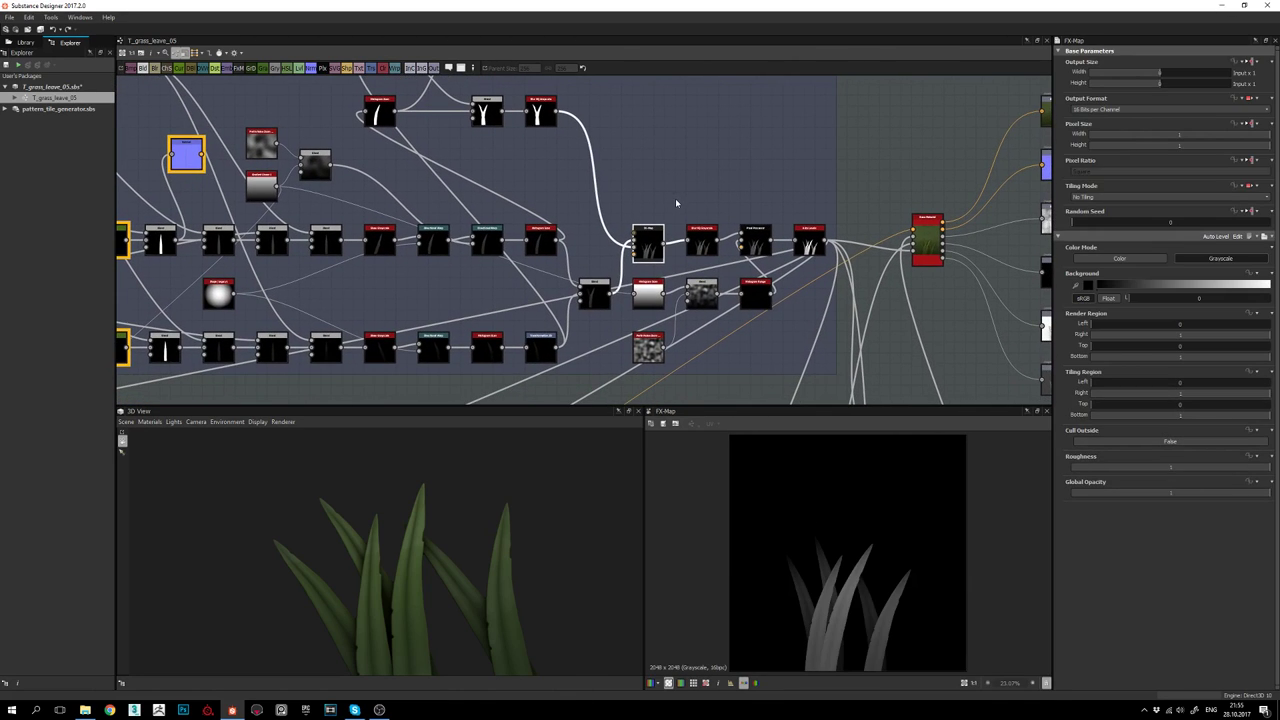
double_click(648, 256)
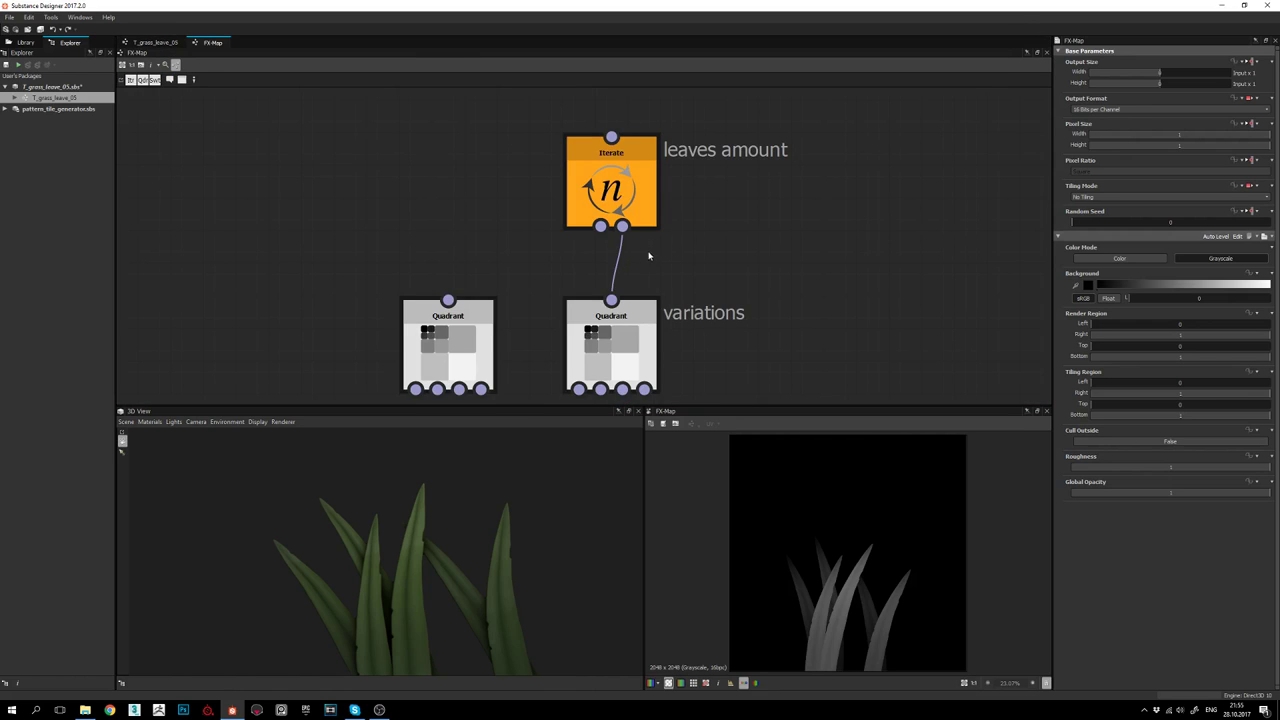
middle_drag(653, 253, 633, 229)
scroll(657, 209, down, 2)
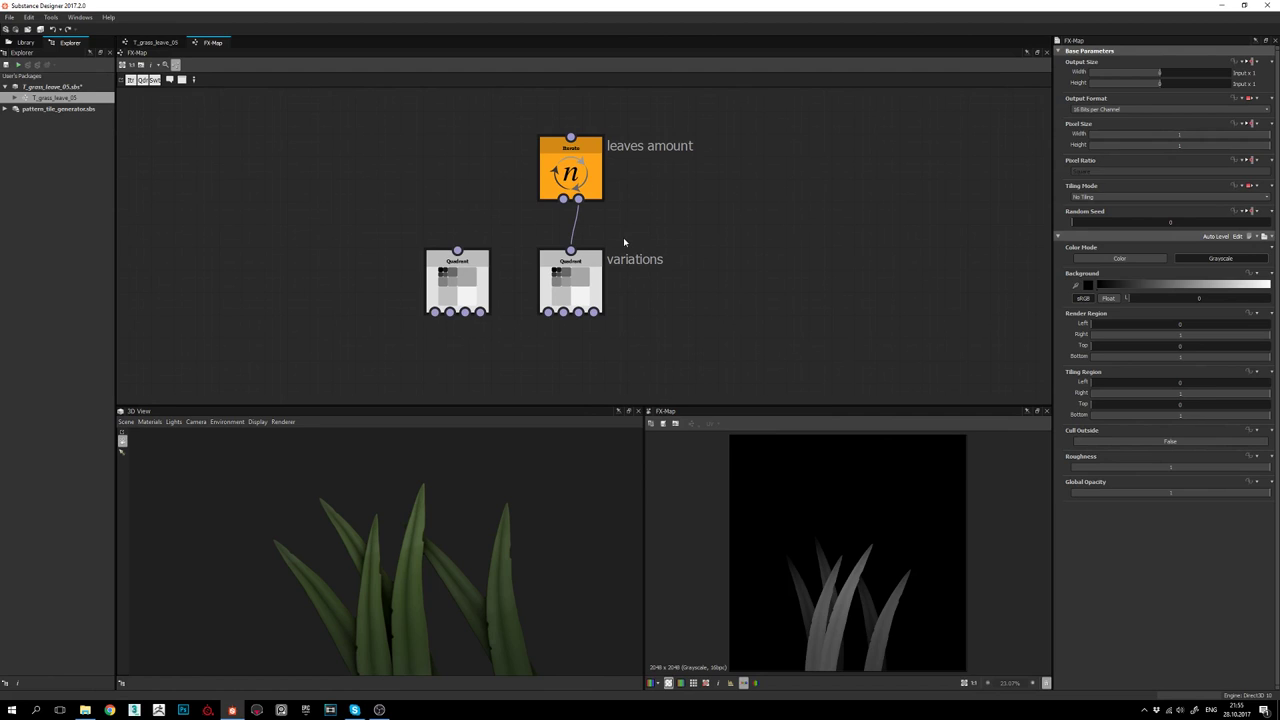
Delete the unconnected Quadrant node beside the variations Quadrant
click(462, 296)
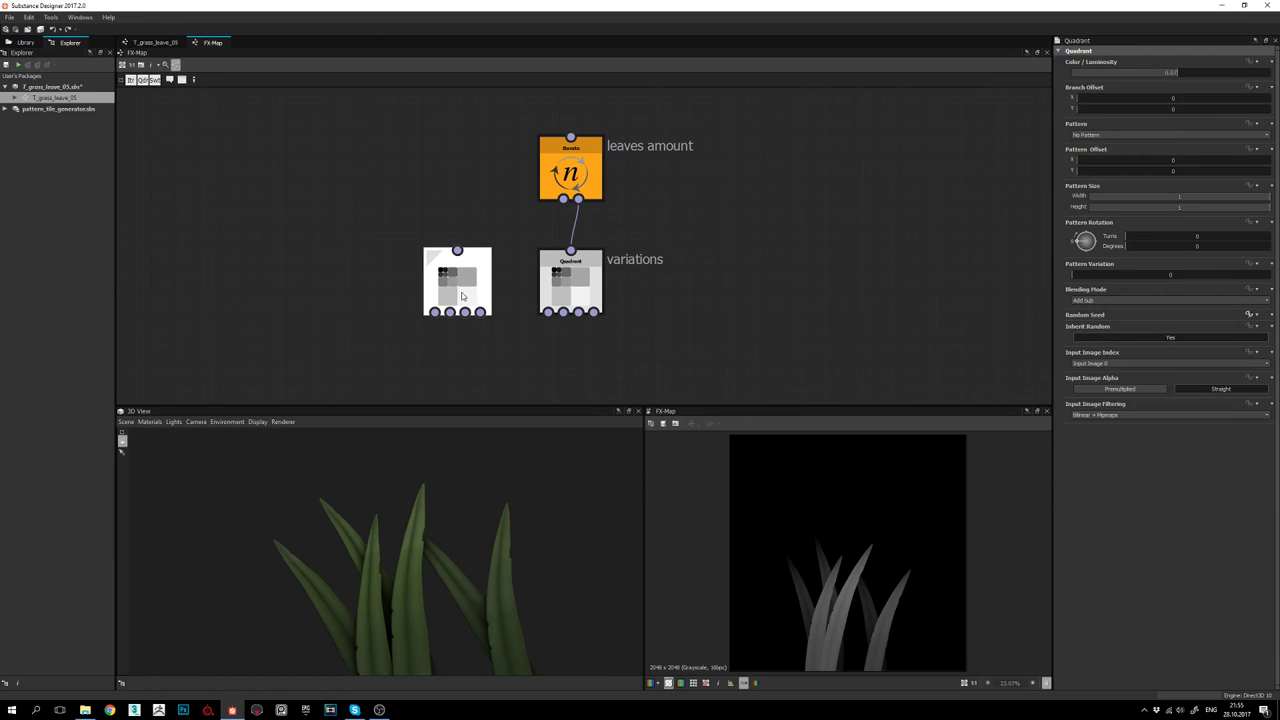
key(Delete)
middle_drag(630, 211, 631, 243)
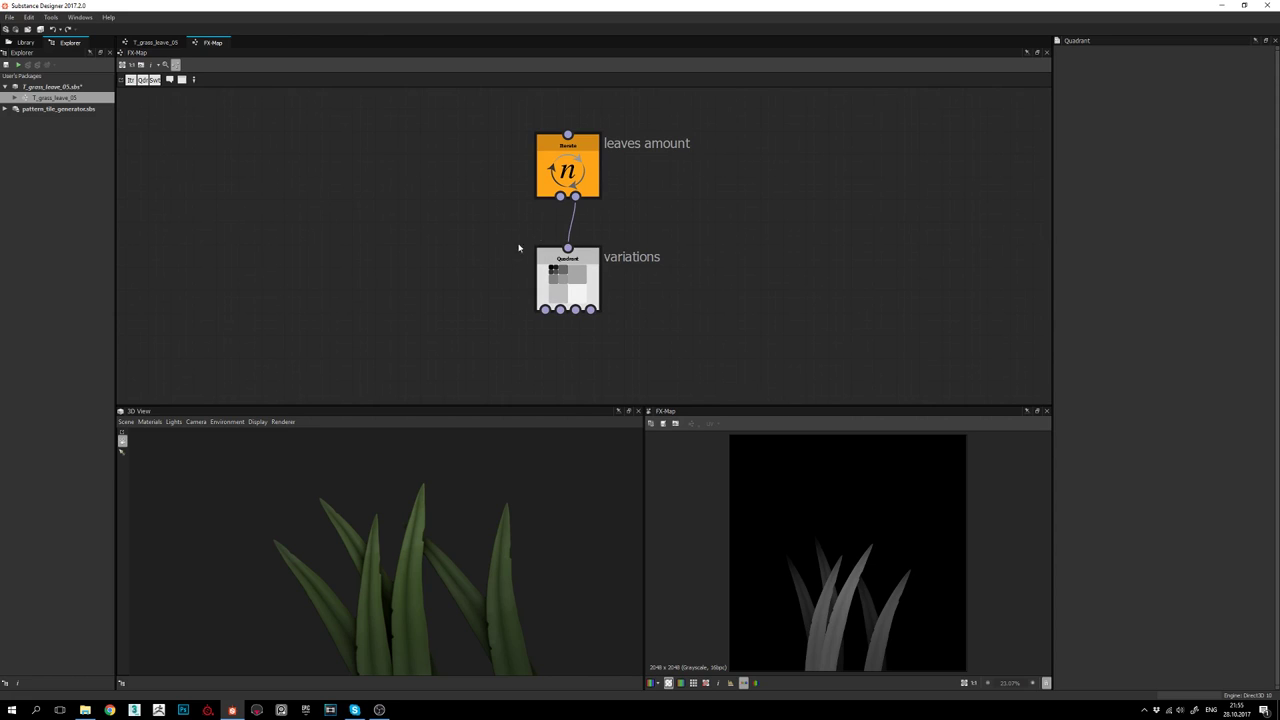
click(593, 280)
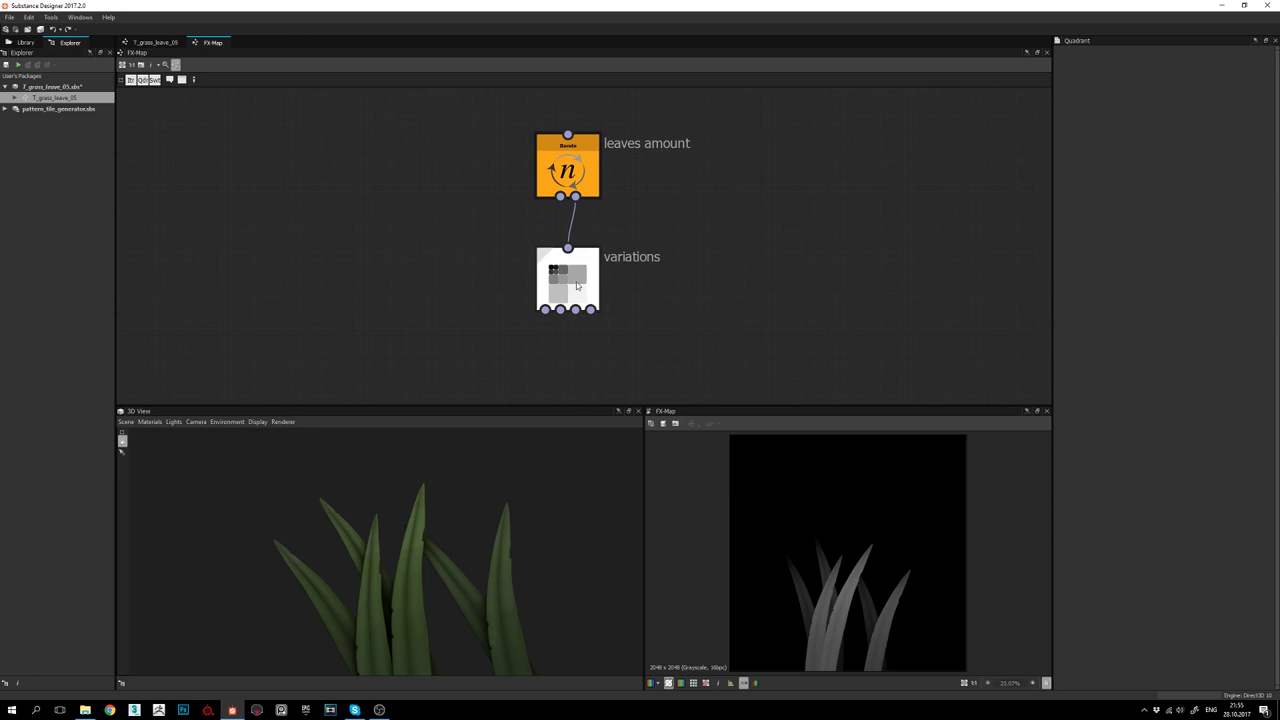
click(575, 168)
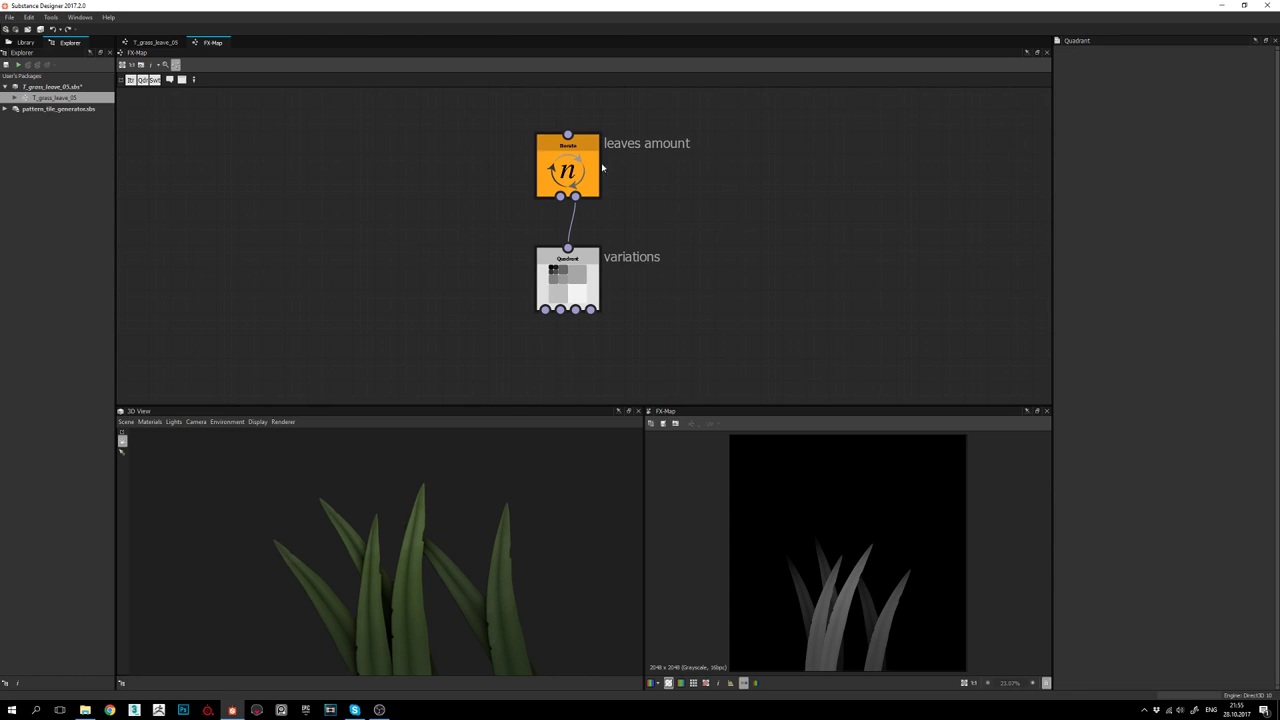
middle_drag(662, 197, 665, 208)
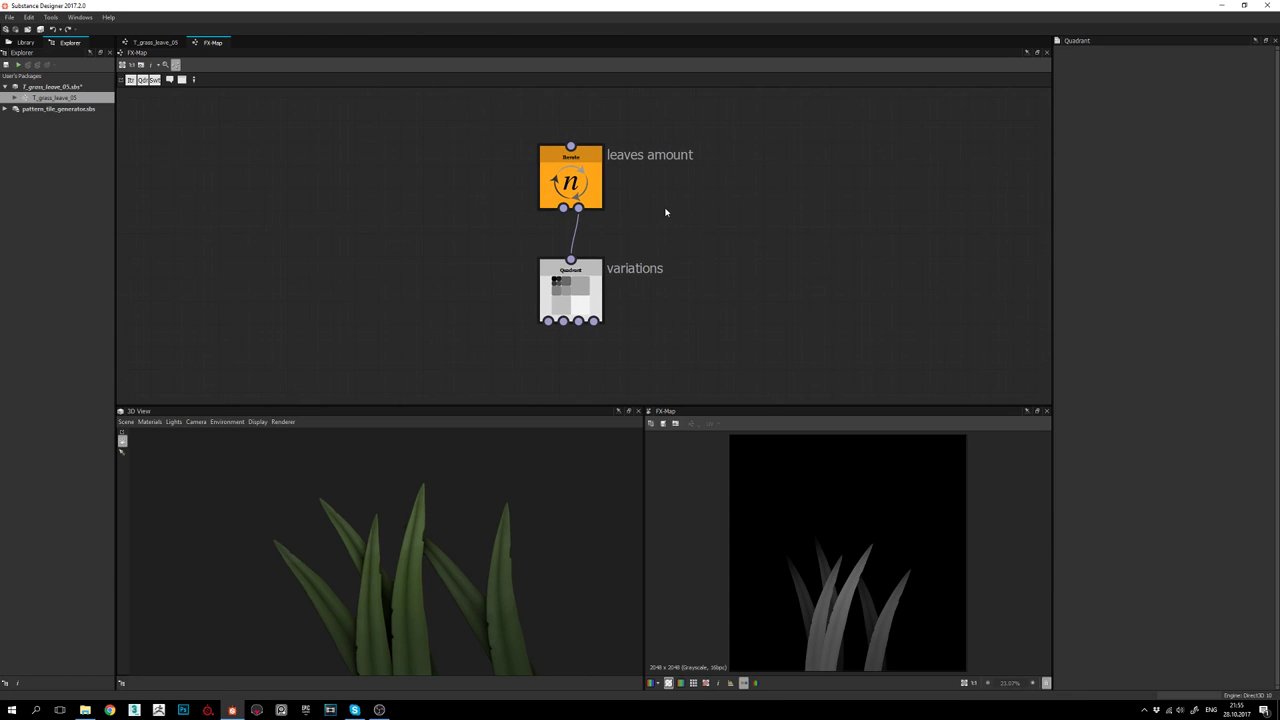
middle_drag(658, 254, 662, 255)
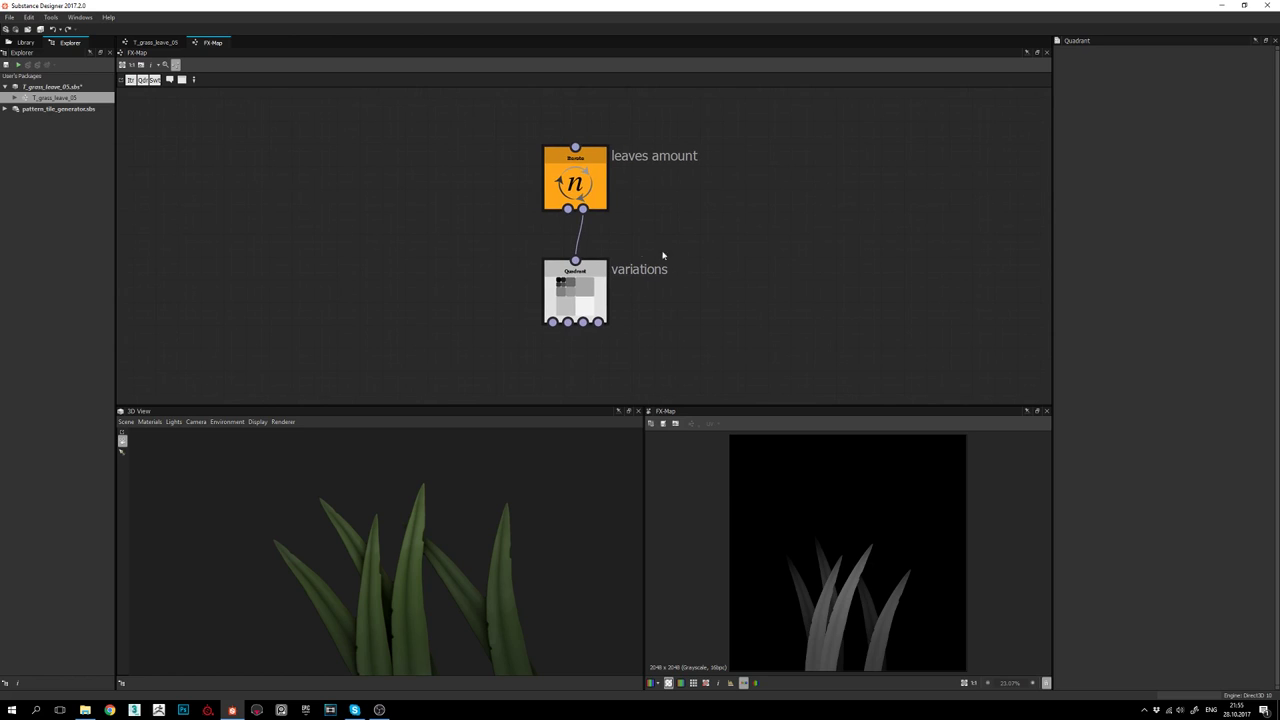
middle_drag(617, 343, 644, 341)
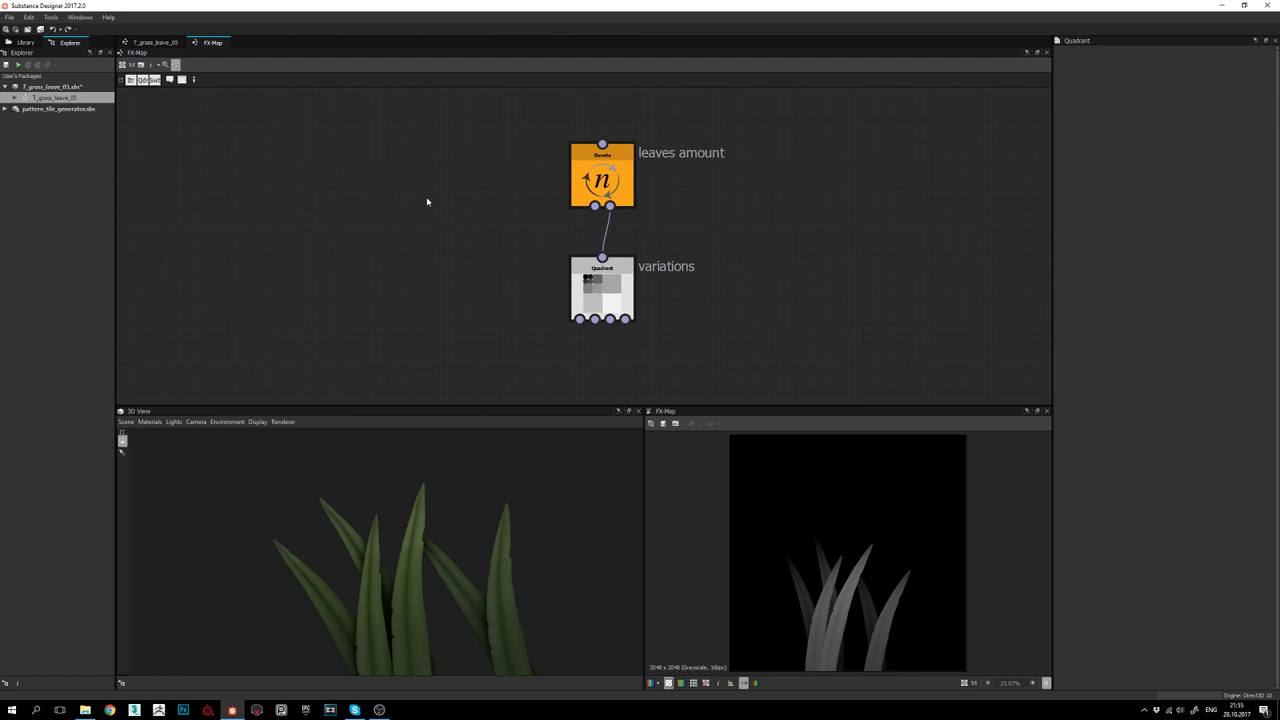
Try adding a separate Iterate node beside the leaves amount Iterate, and delete it each time
key(space)
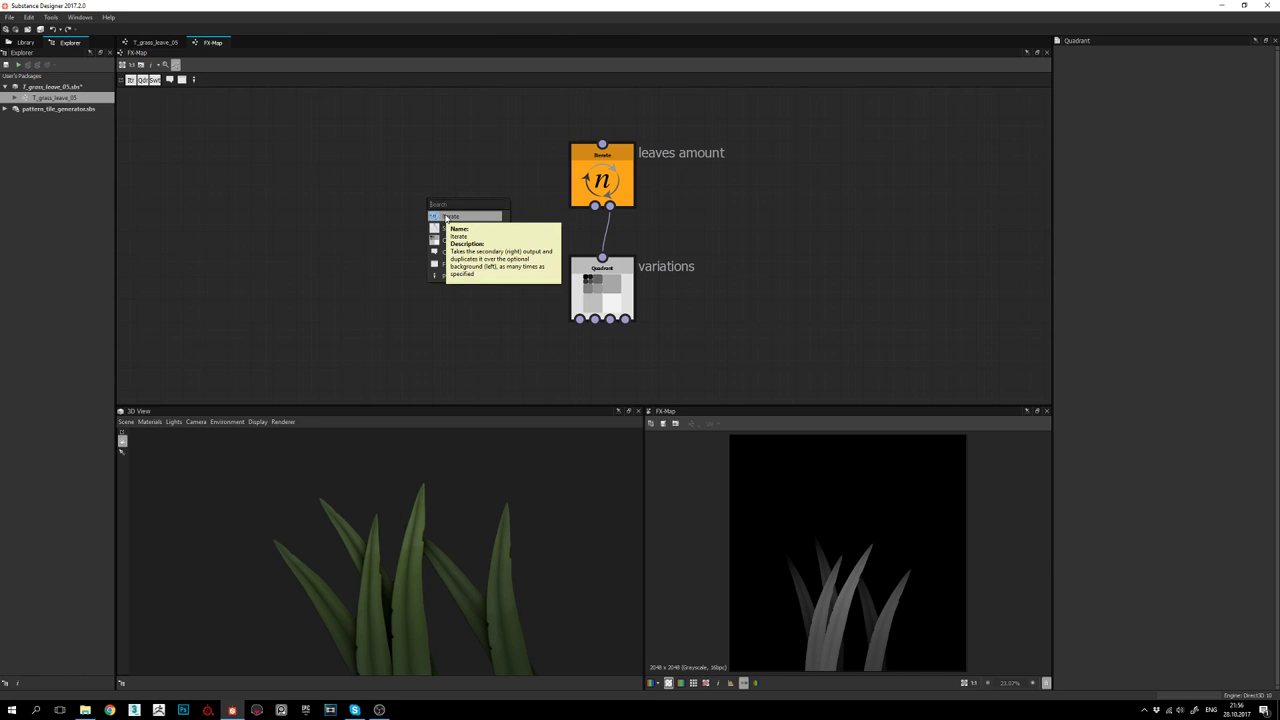
click(446, 218)
drag(426, 194, 407, 211)
key(Delete)
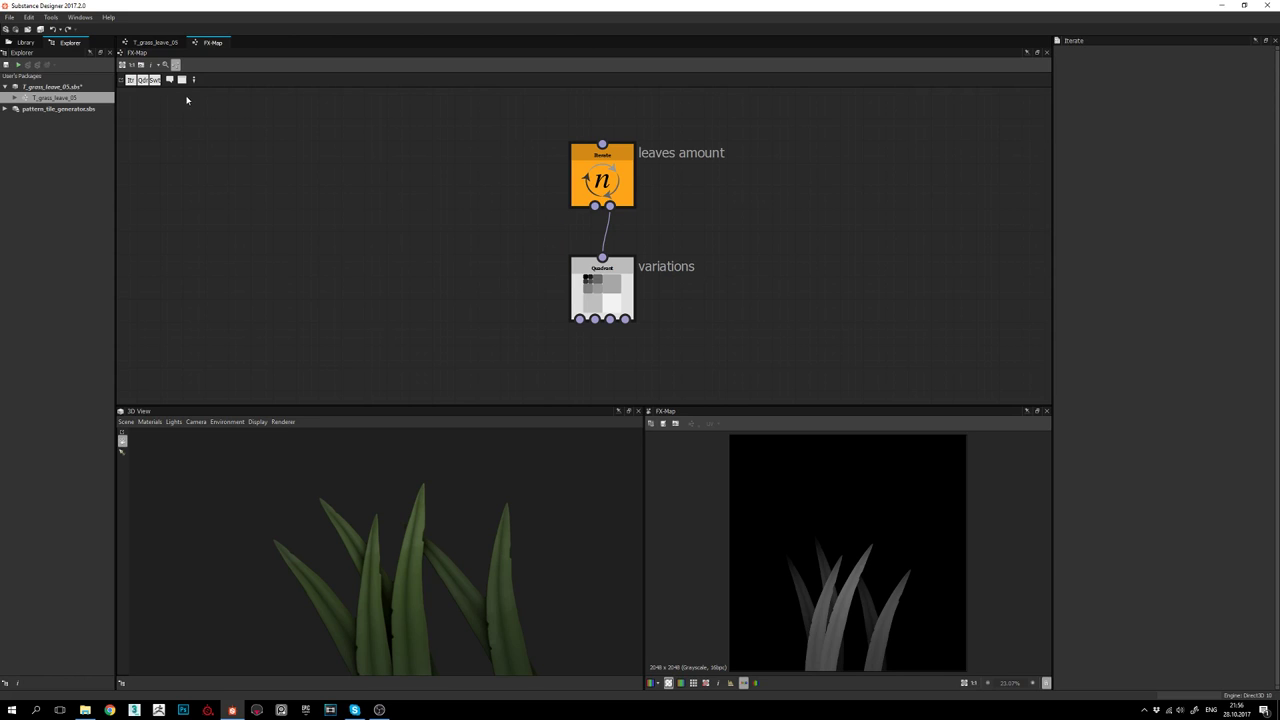
click(132, 80)
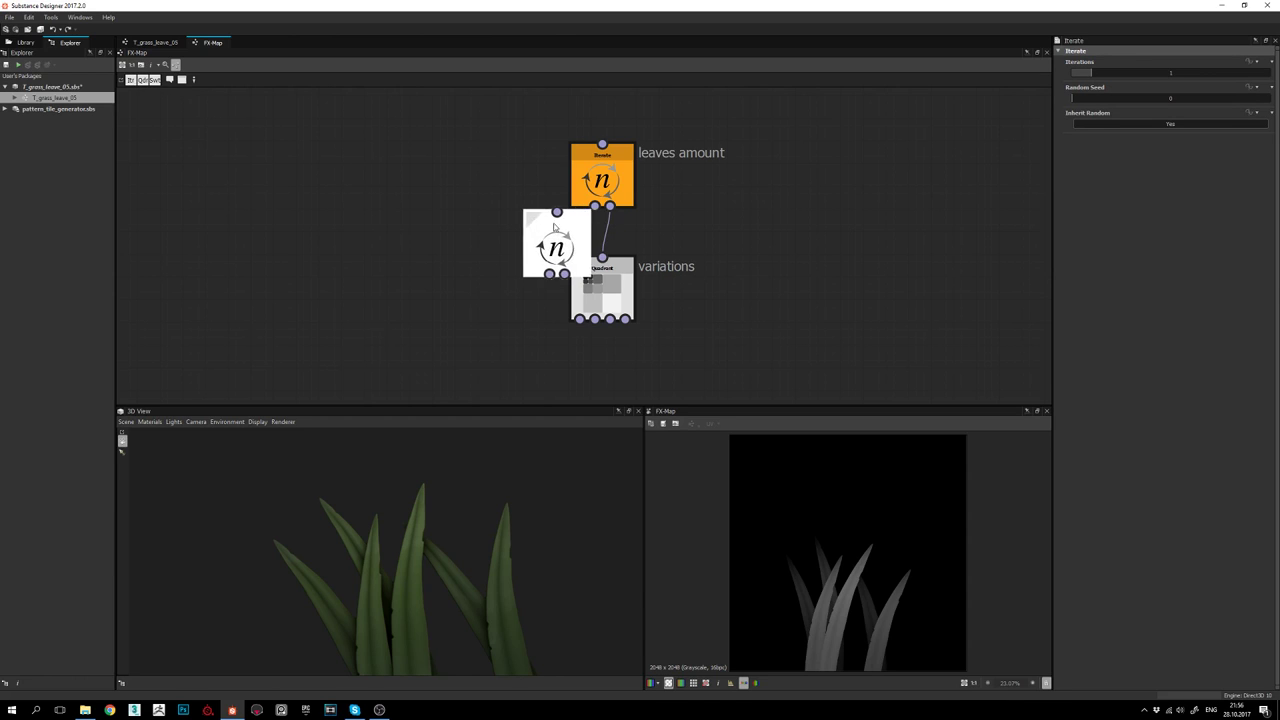
click(493, 176)
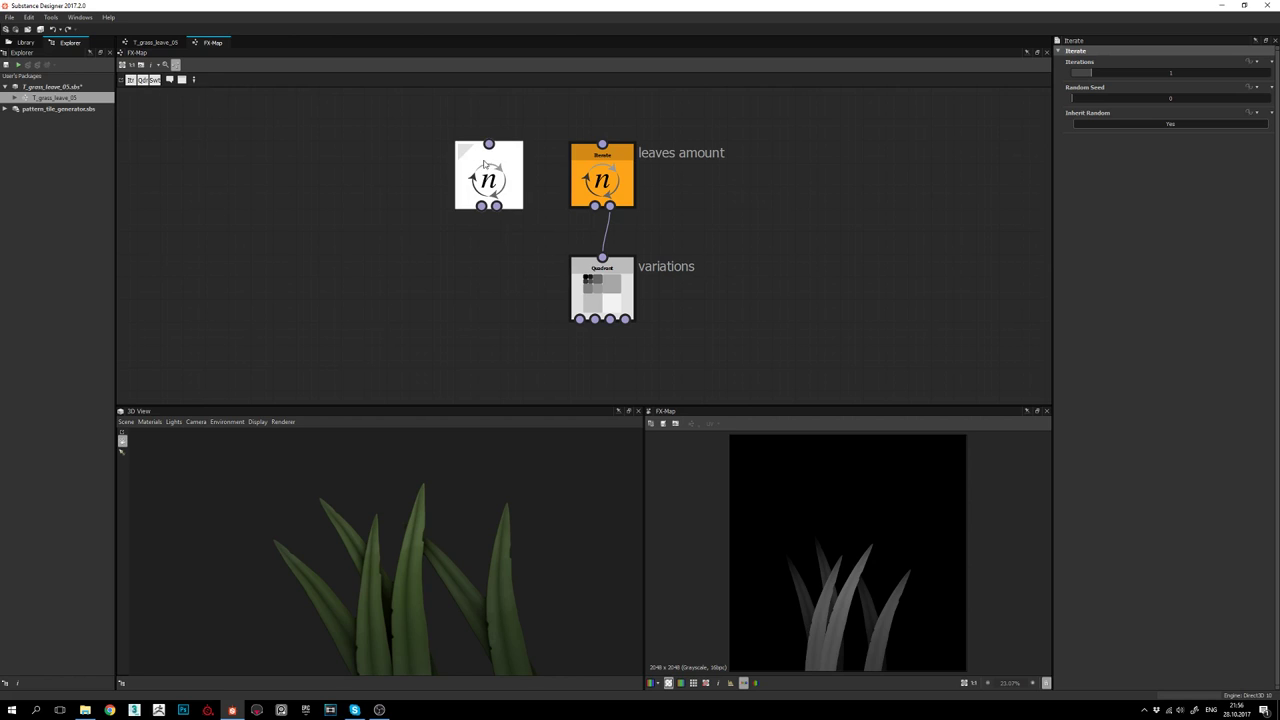
key(Delete)
middle_drag(680, 229, 669, 231)
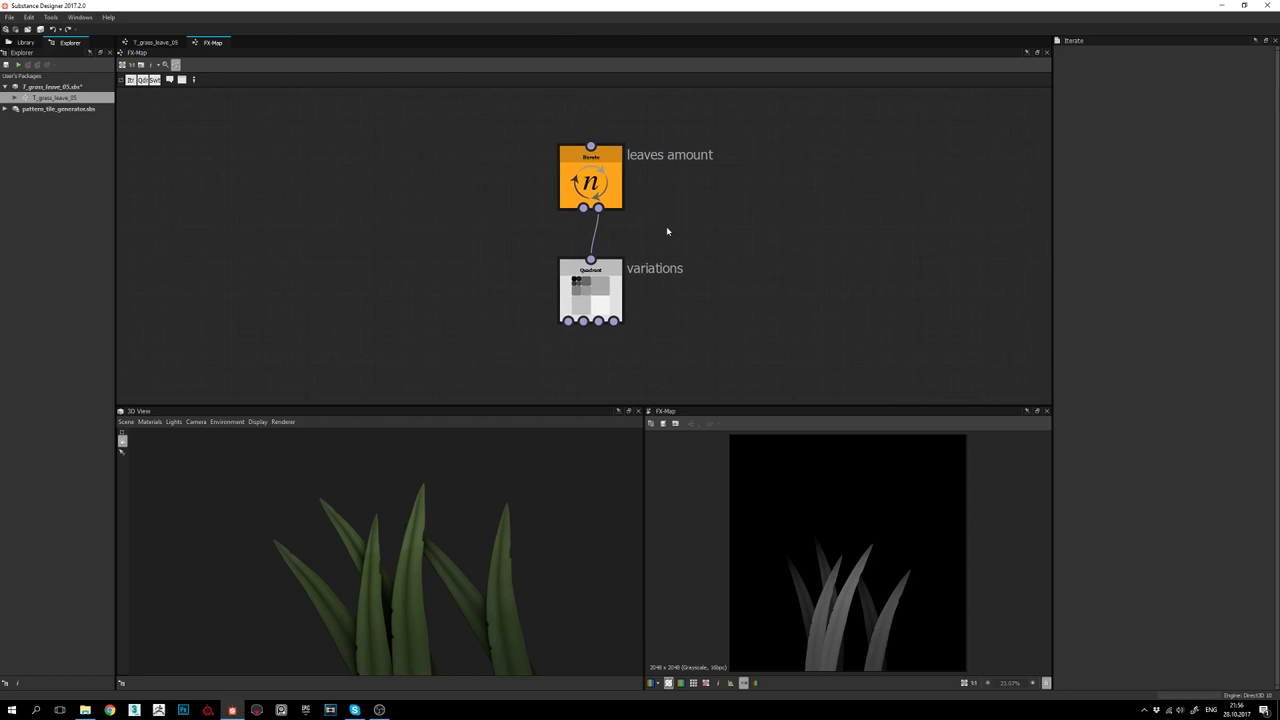
middle_drag(540, 185, 506, 183)
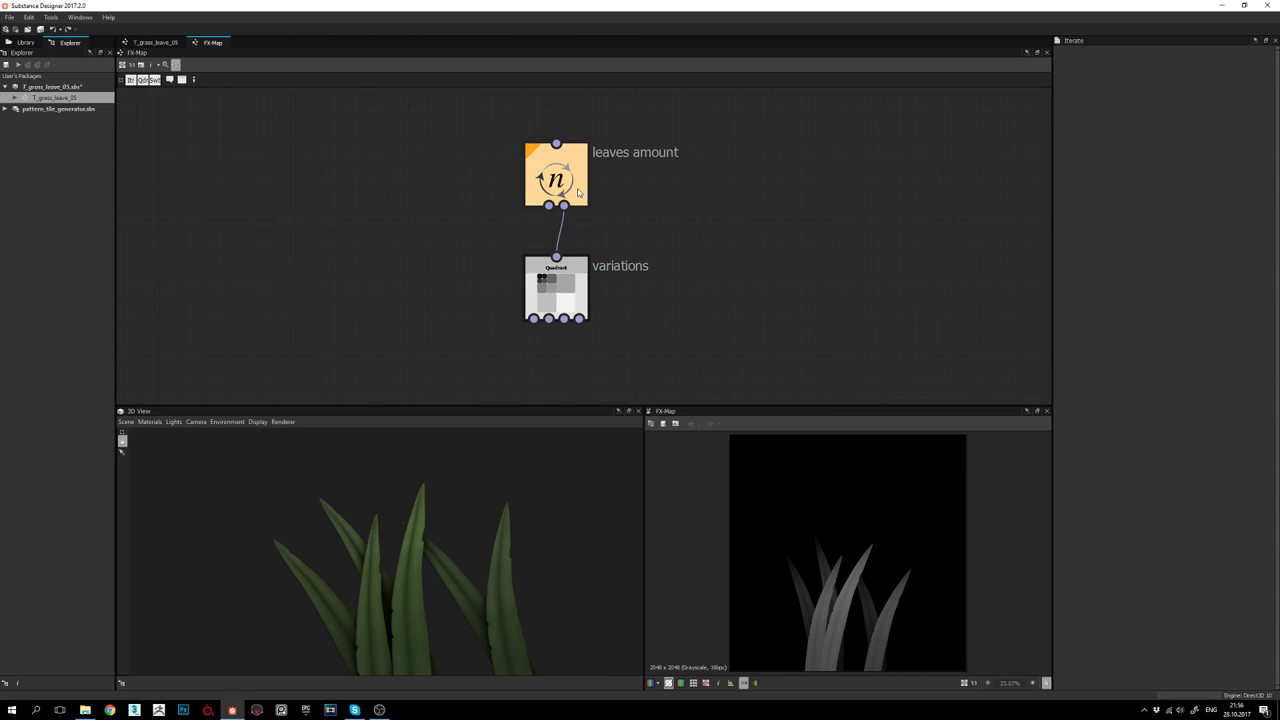
mouse_move(608, 213)
middle_down()
mouse_move(622, 209)
mouse_move(604, 199)
middle_up()
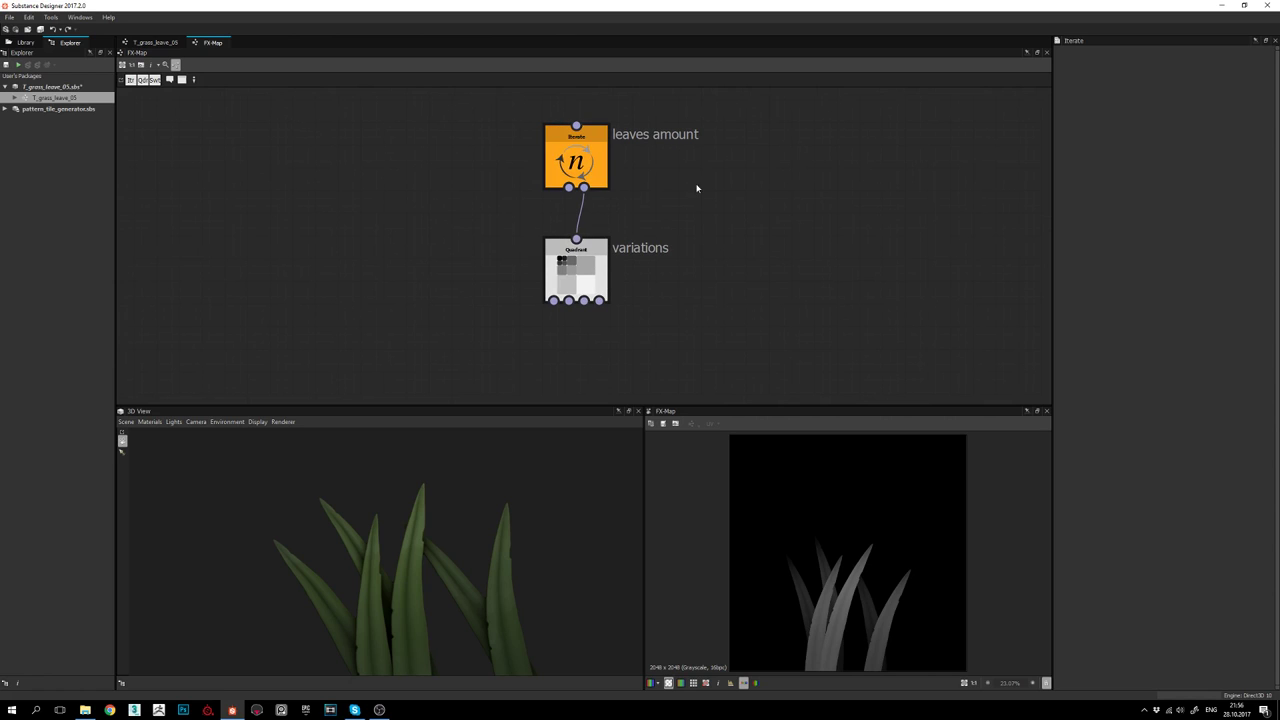
Return to the T_grass_leave_05 graph and check the parameters of the grass FX-Map node, including its Random Seed
click(158, 42)
middle_drag(651, 259, 611, 233)
scroll(611, 233, up, 3)
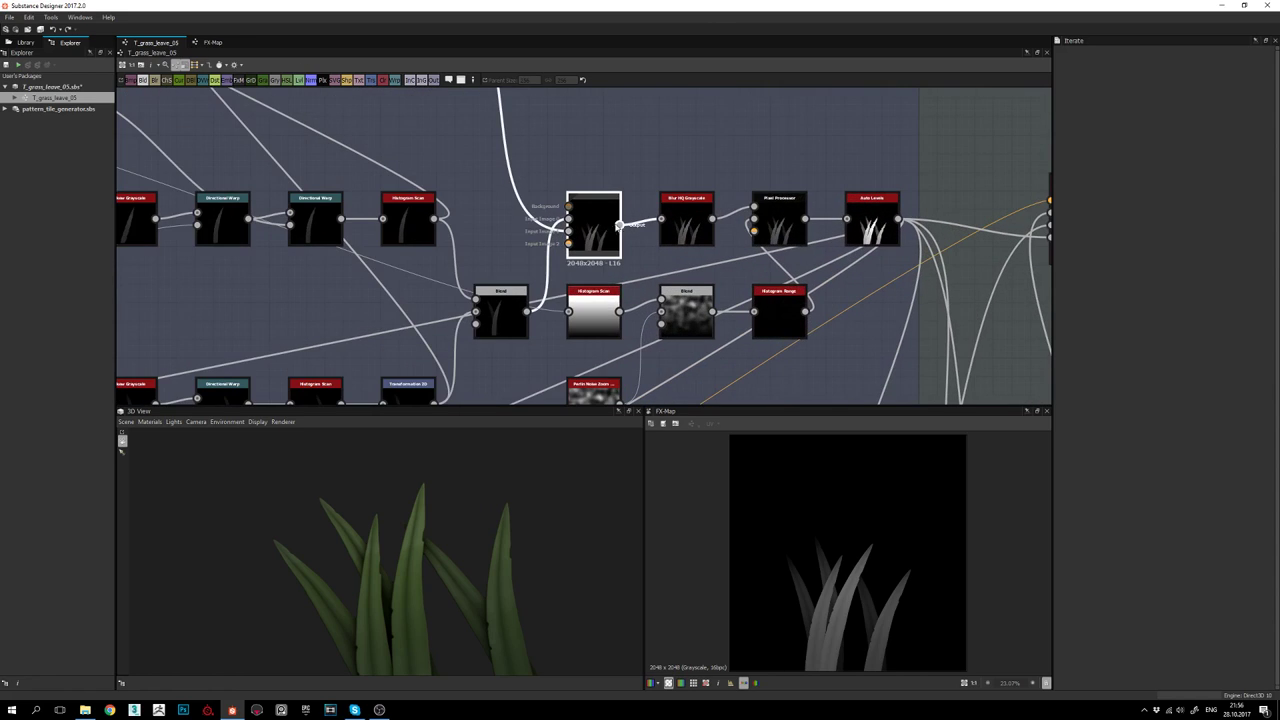
click(600, 225)
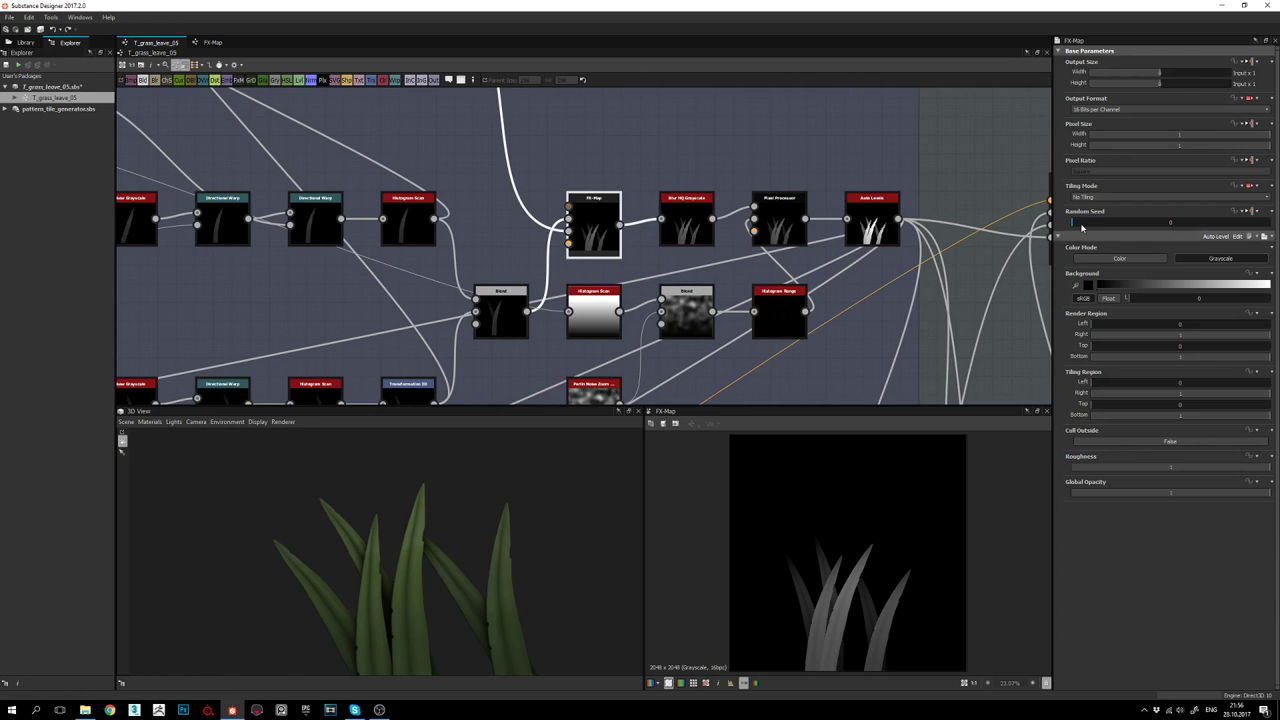
Return to the FX-Map network and check the pattern parameters of the variations Quadrant
click(210, 43)
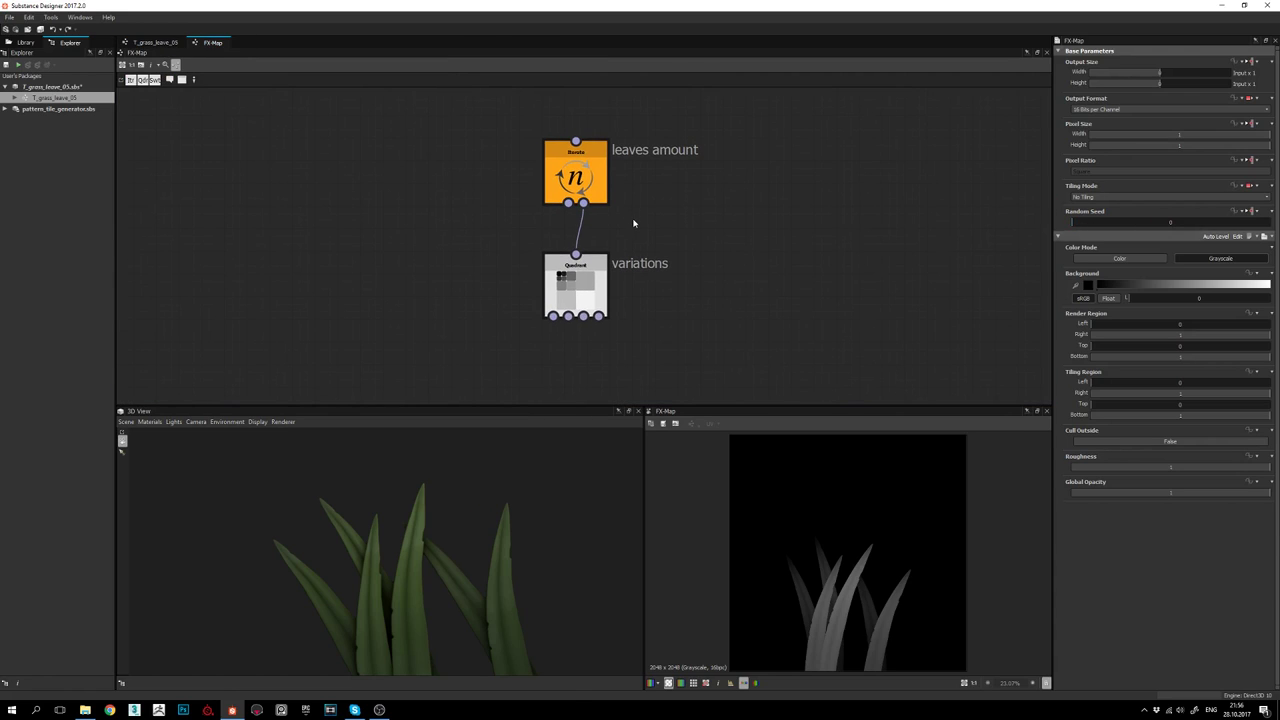
middle_drag(630, 232, 634, 197)
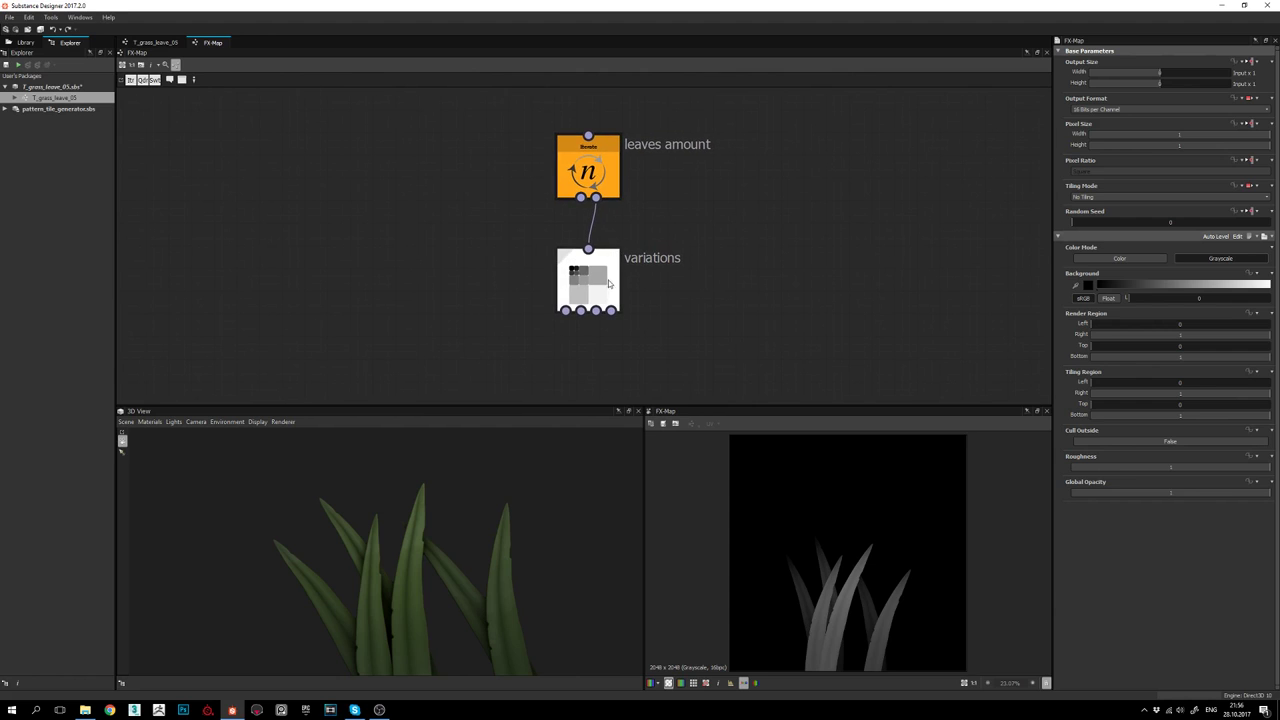
middle_drag(528, 332, 523, 317)
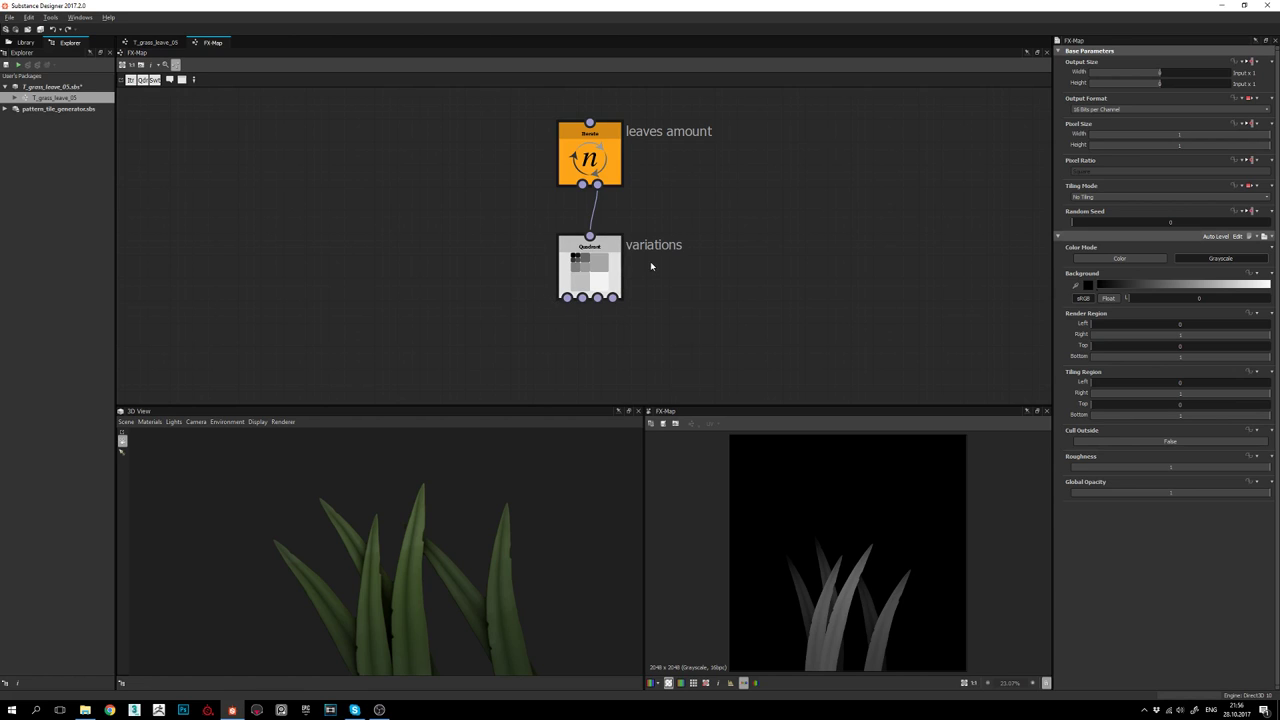
middle_drag(659, 248, 660, 260)
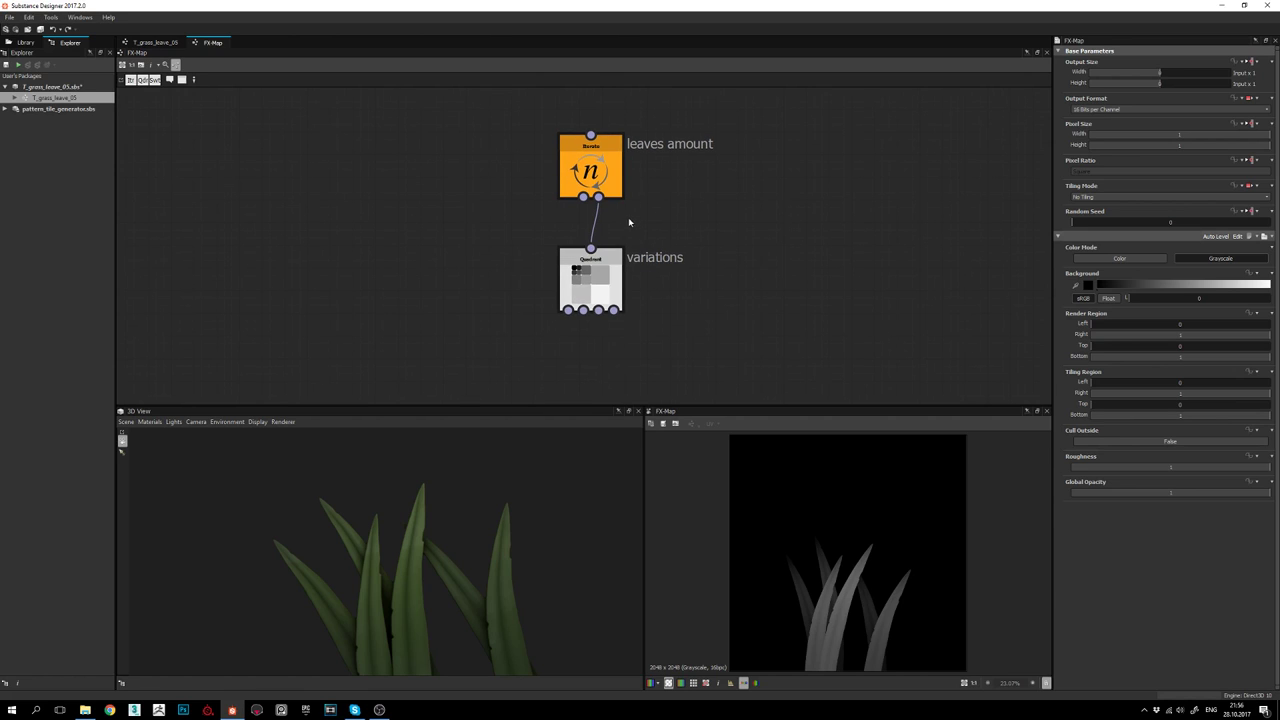
middle_drag(549, 207, 546, 215)
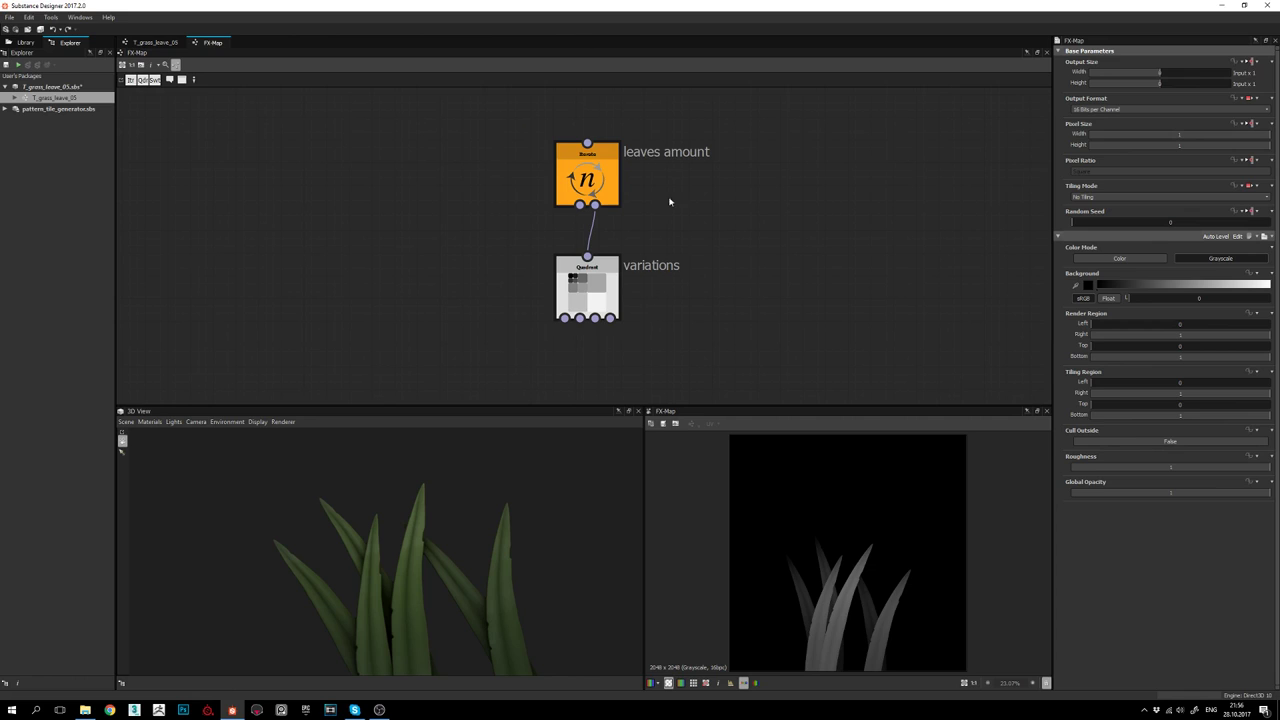
middle_drag(636, 270, 695, 274)
click(574, 273)
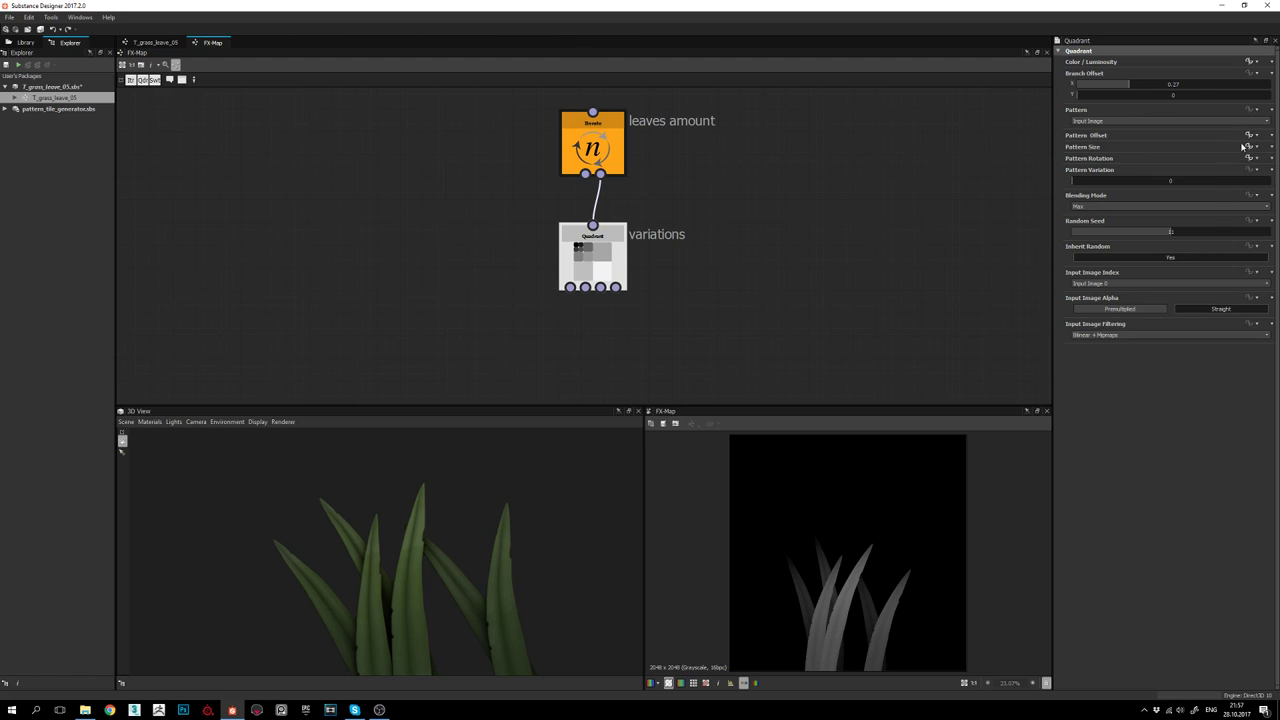
click(251, 147)
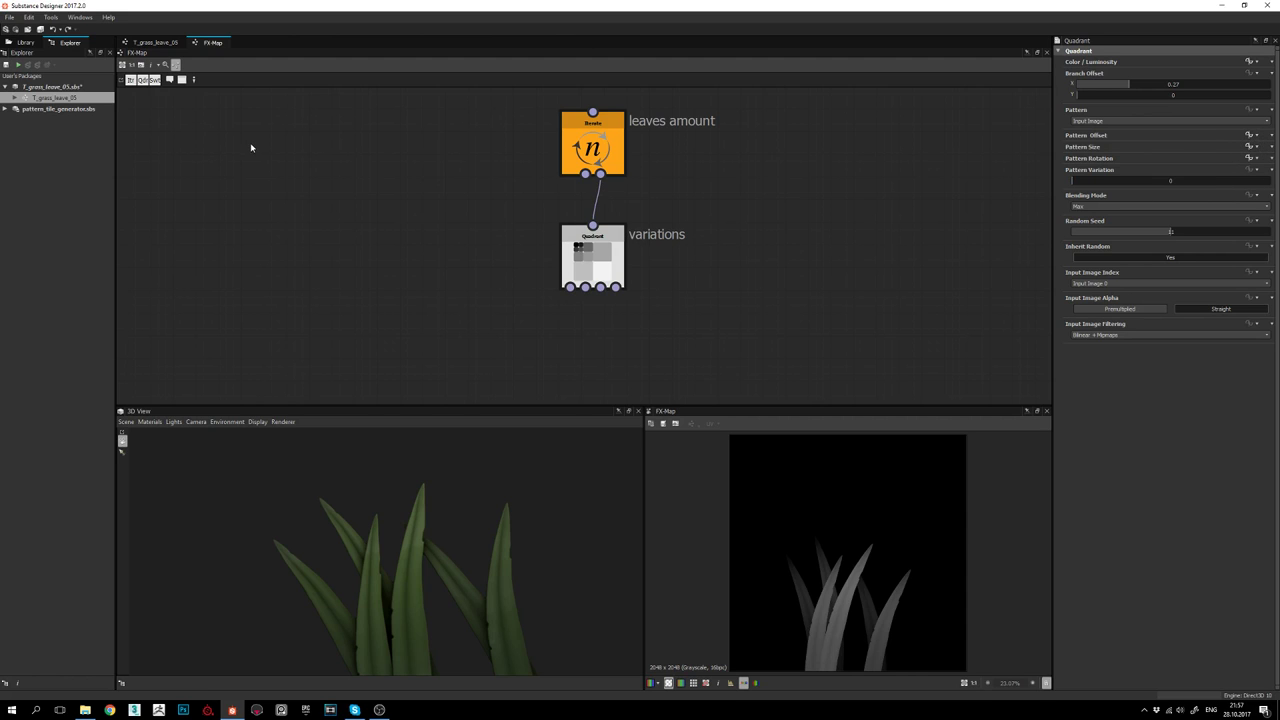
Add a new Quadrant node, remove its links to the variations Quadrant, and place it unconnected beside that node
click(143, 80)
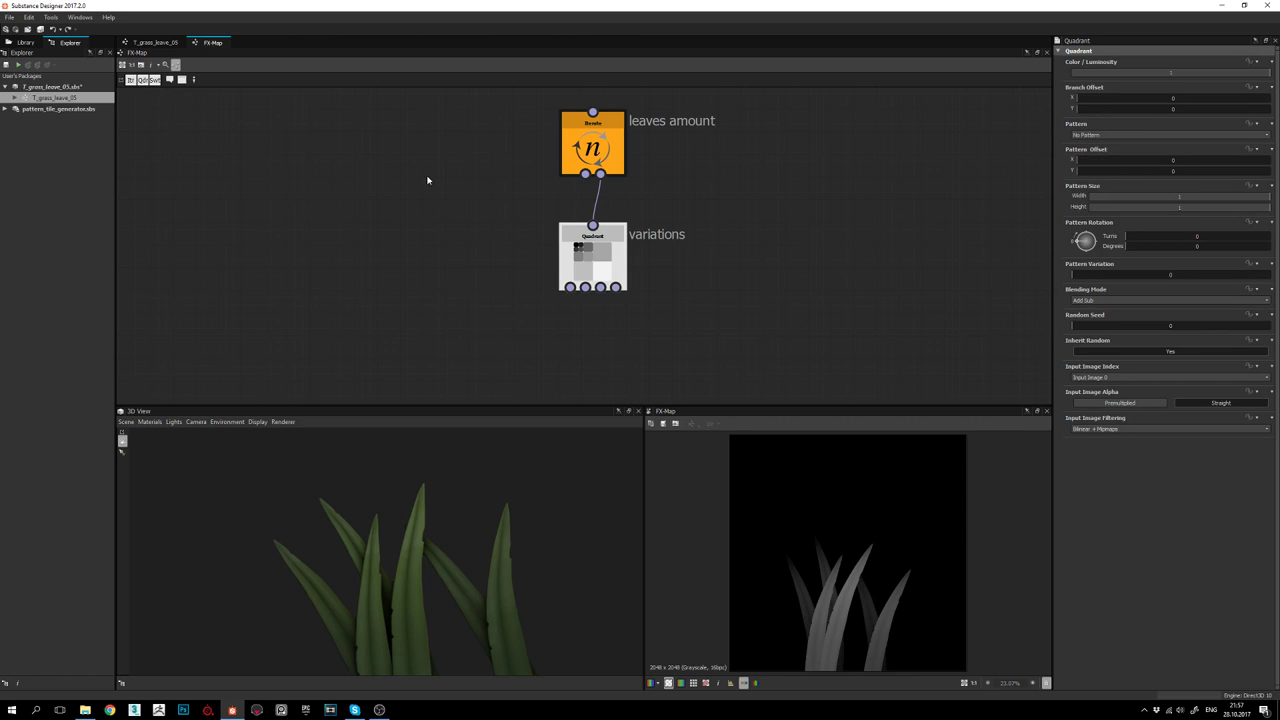
click(143, 80)
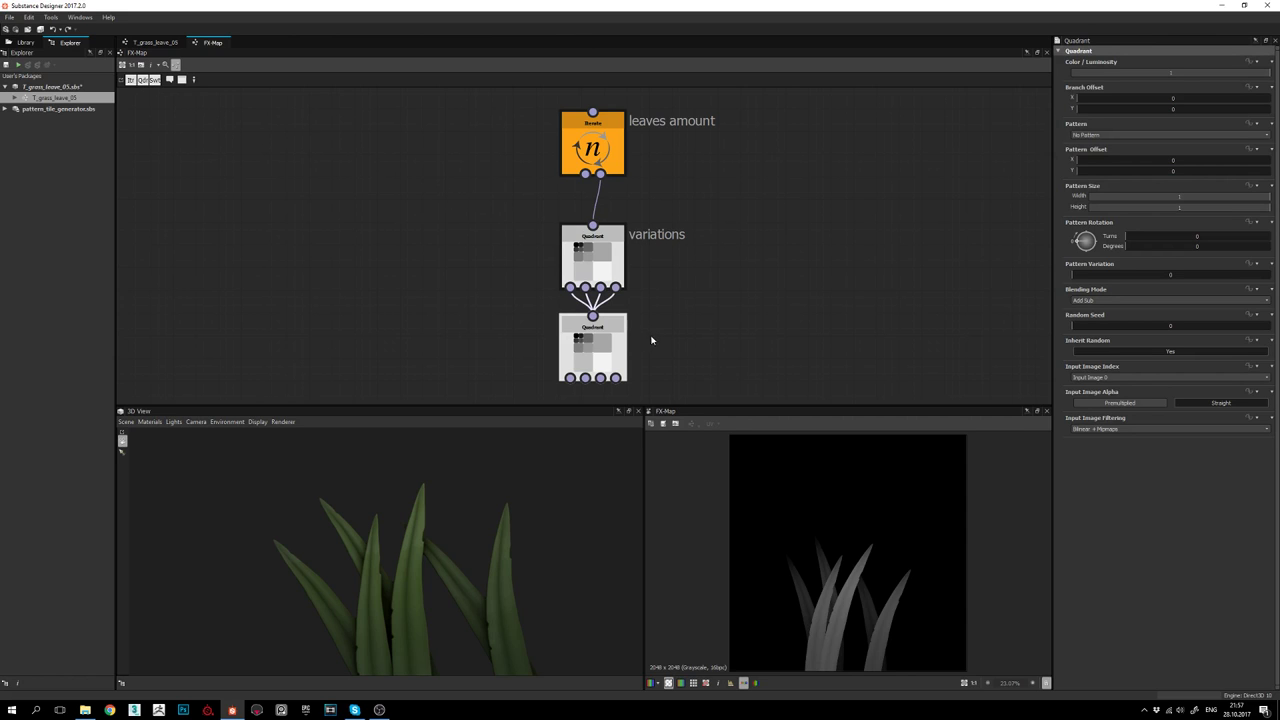
drag(649, 307, 567, 302)
key(Delete)
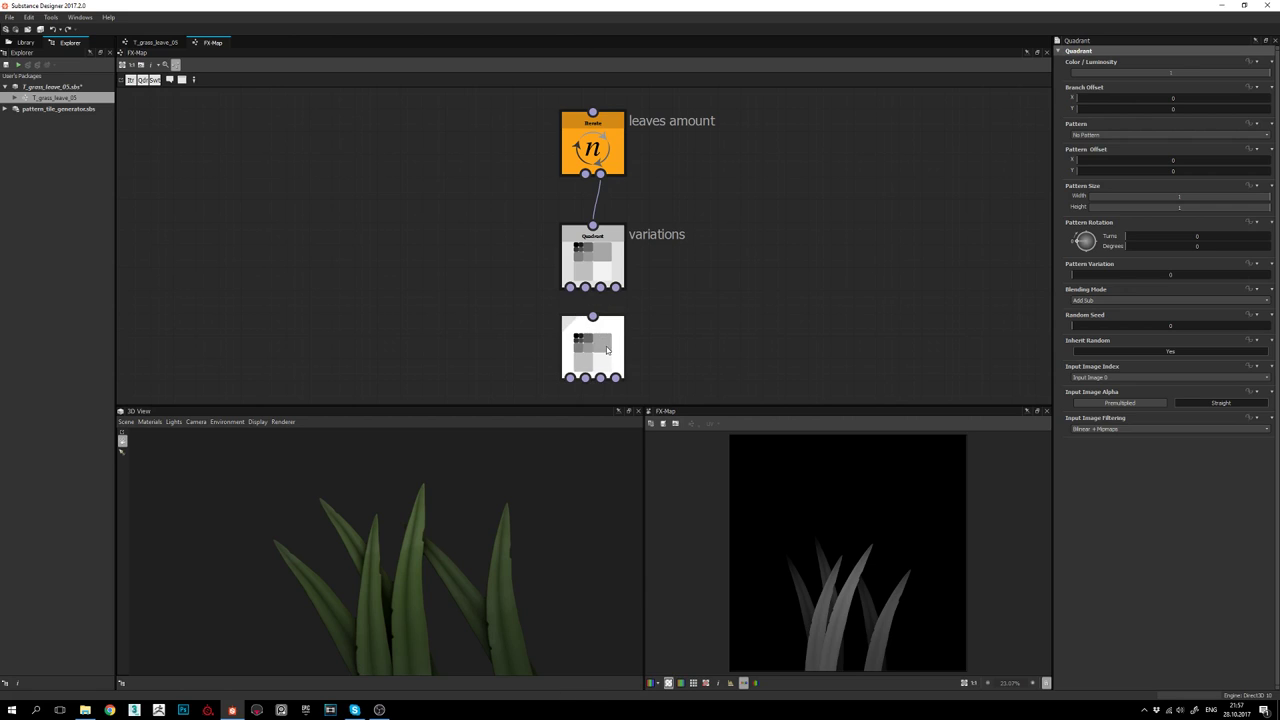
drag(609, 347, 758, 261)
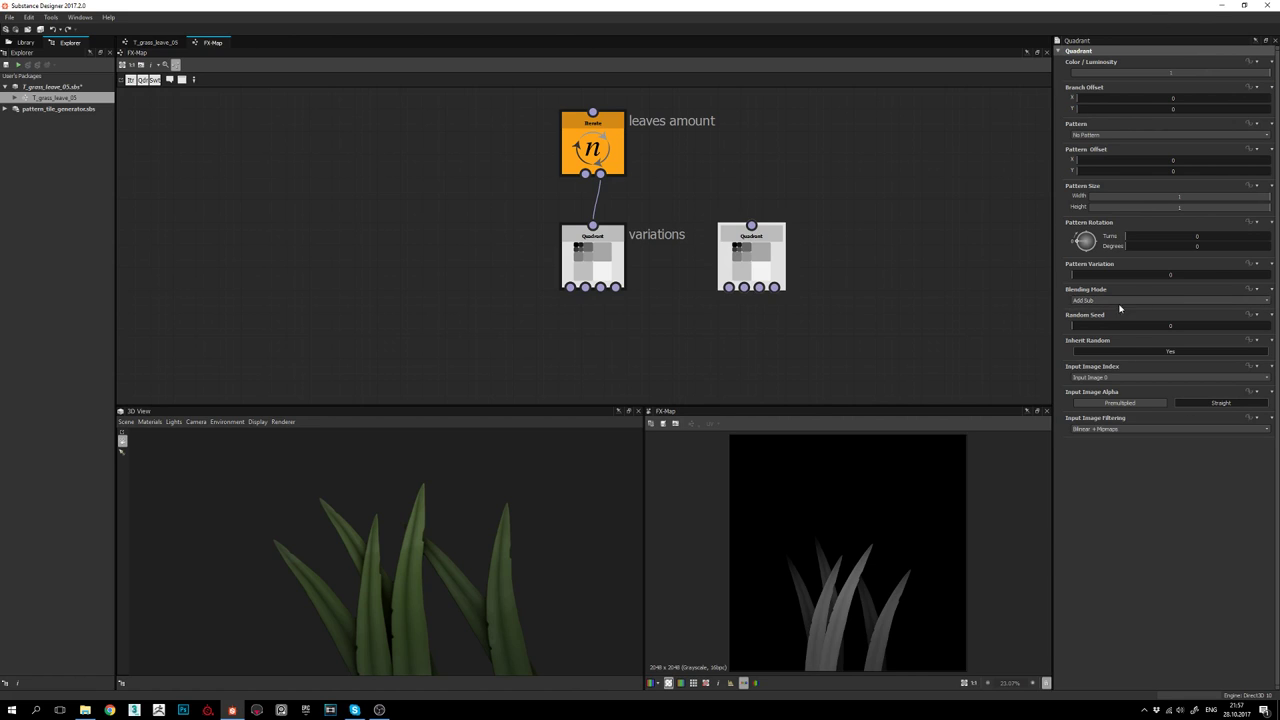
middle_drag(904, 300, 899, 302)
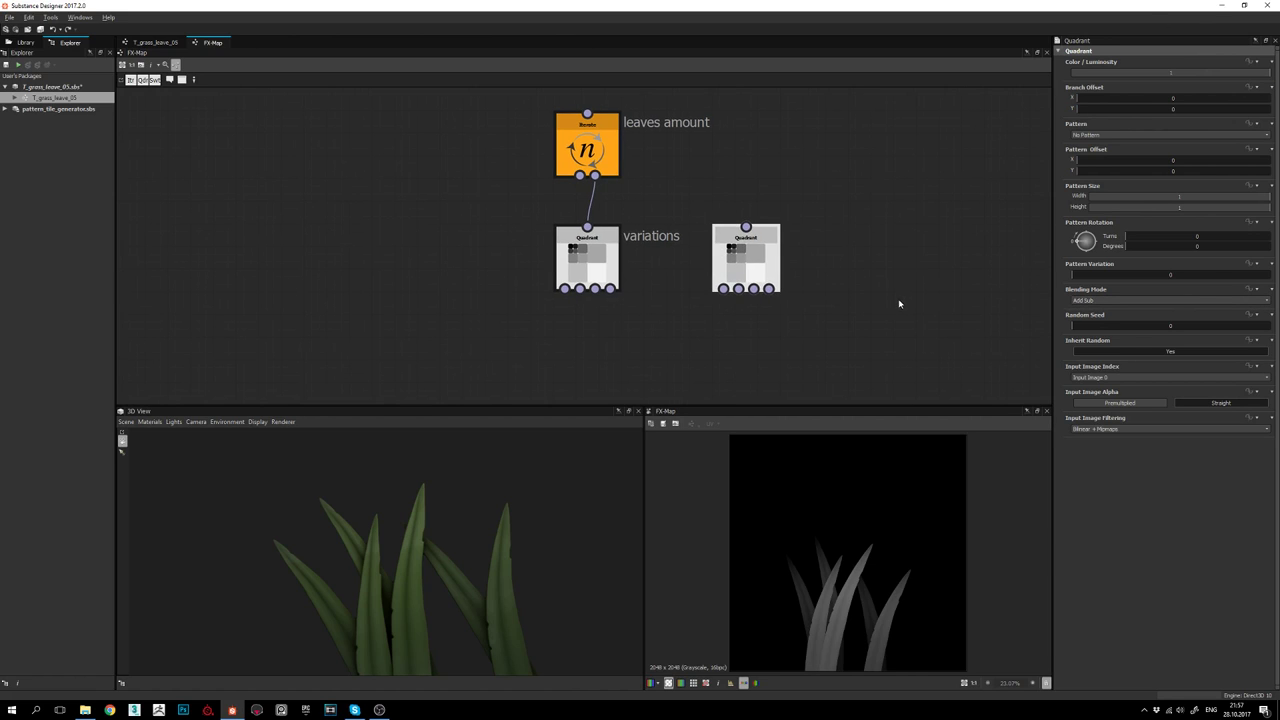
Compare the parameters of the variations Quadrant with those of the new default Quadrant
click(591, 265)
click(741, 260)
click(581, 260)
click(752, 256)
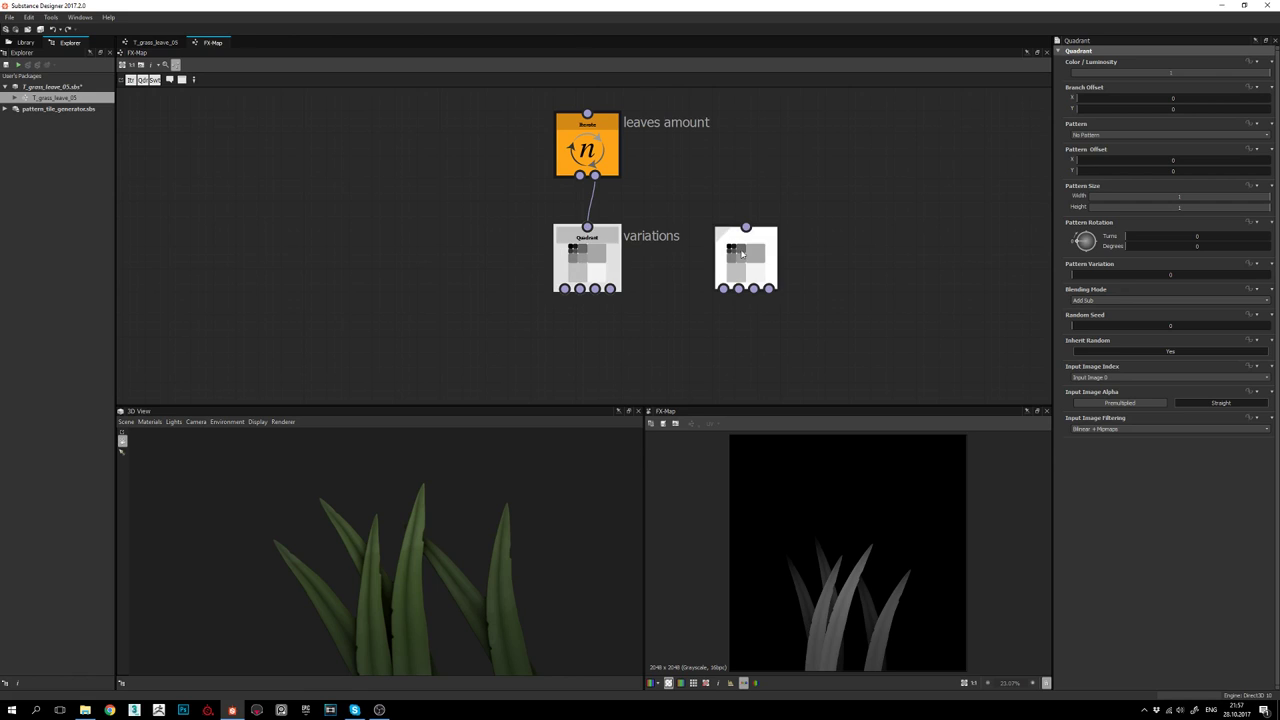
Duplicate the variations Quadrant, move the copy aside, and delete the copy
click(607, 263)
middle_drag(620, 264, 645, 263)
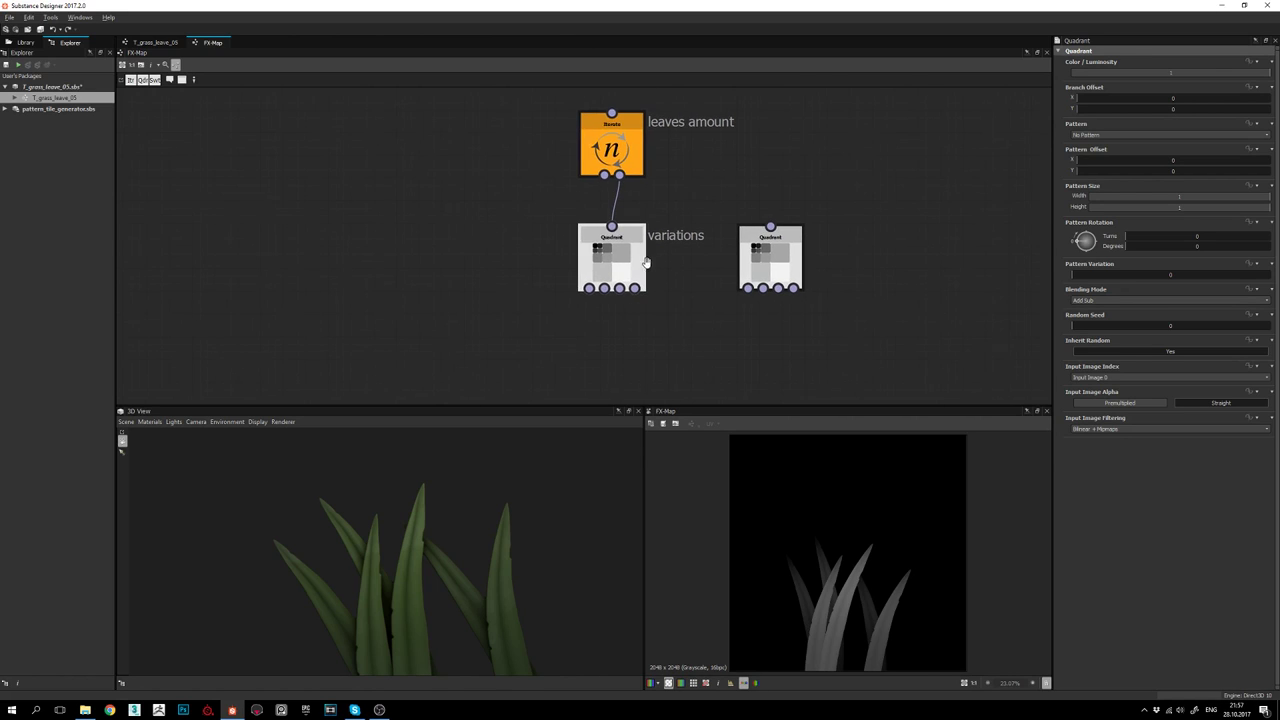
click(614, 150)
click(613, 257)
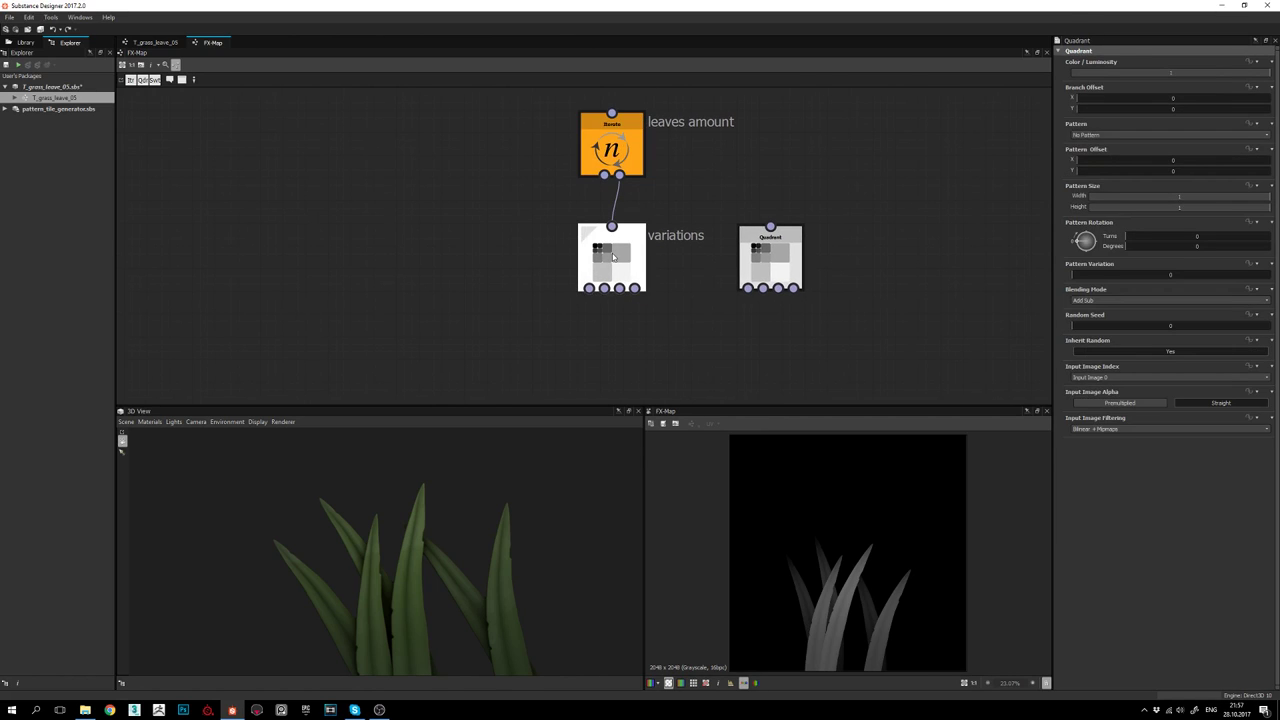
key(ctrl+d)
drag(617, 259, 502, 301)
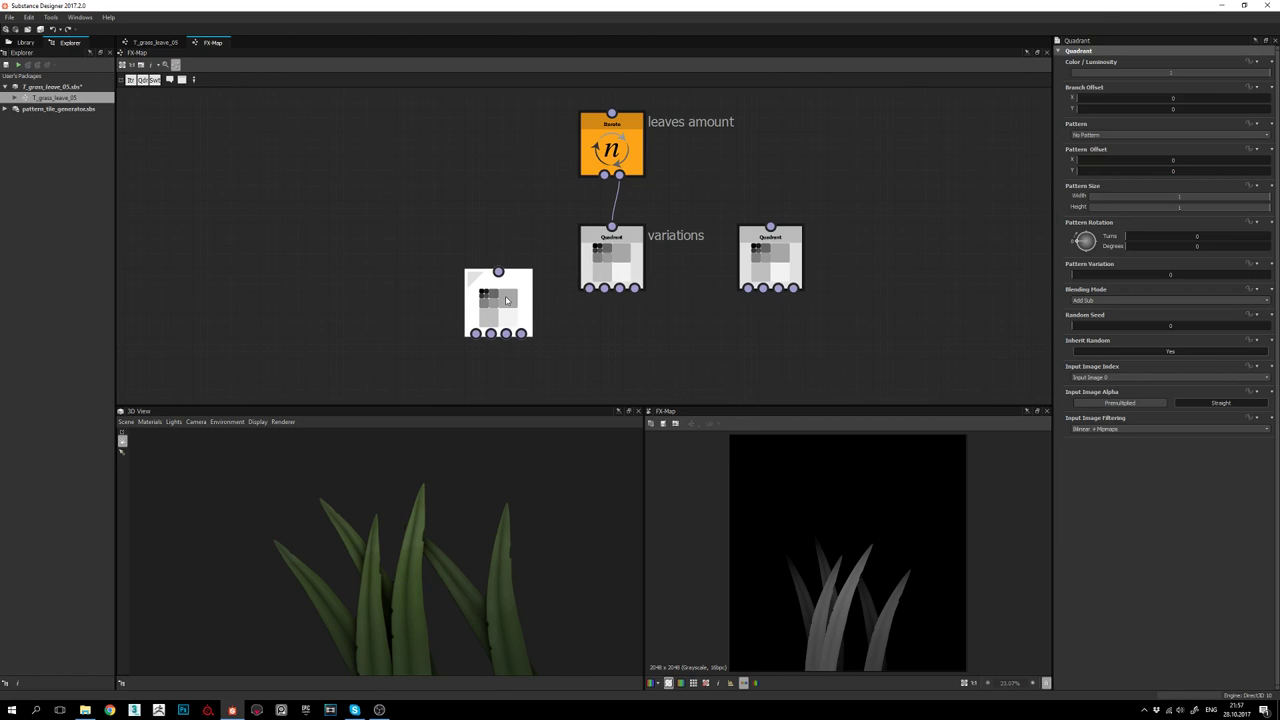
key(Delete)
Check the variations Quadrant's function-driven parameters, then inspect the unconnected Quadrant's parameters
click(631, 271)
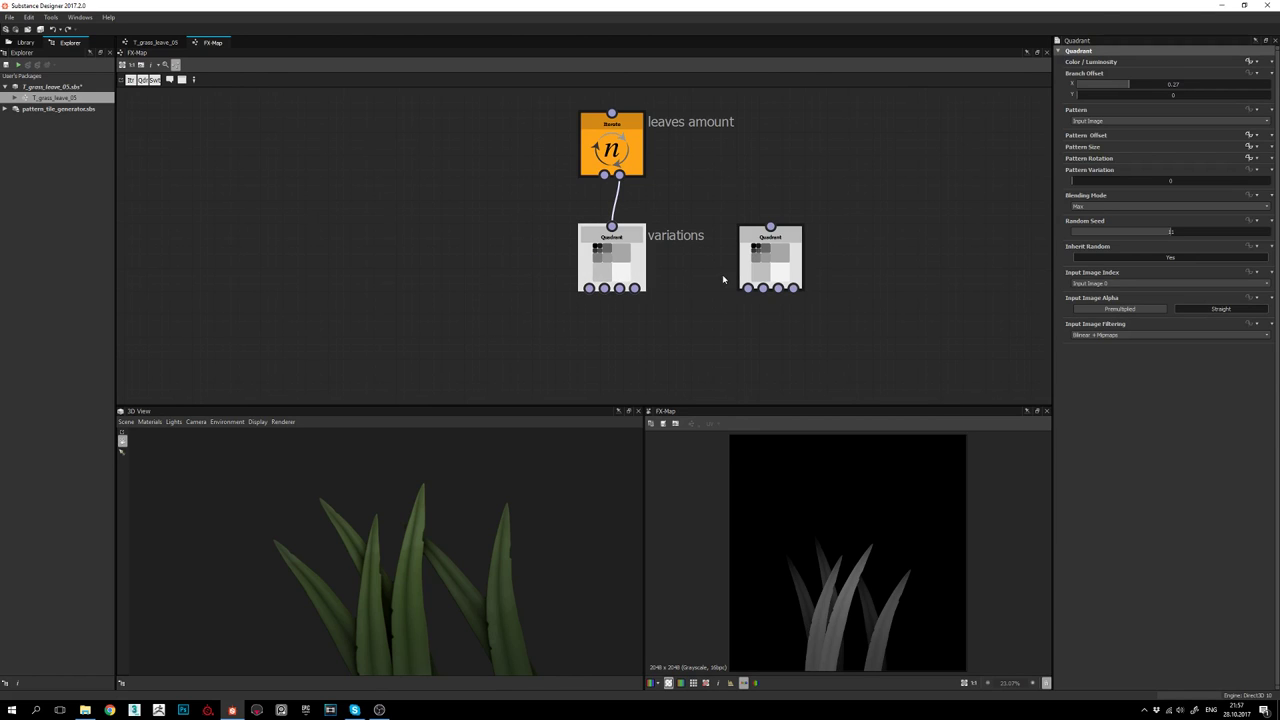
middle_drag(722, 274, 676, 281)
click(771, 267)
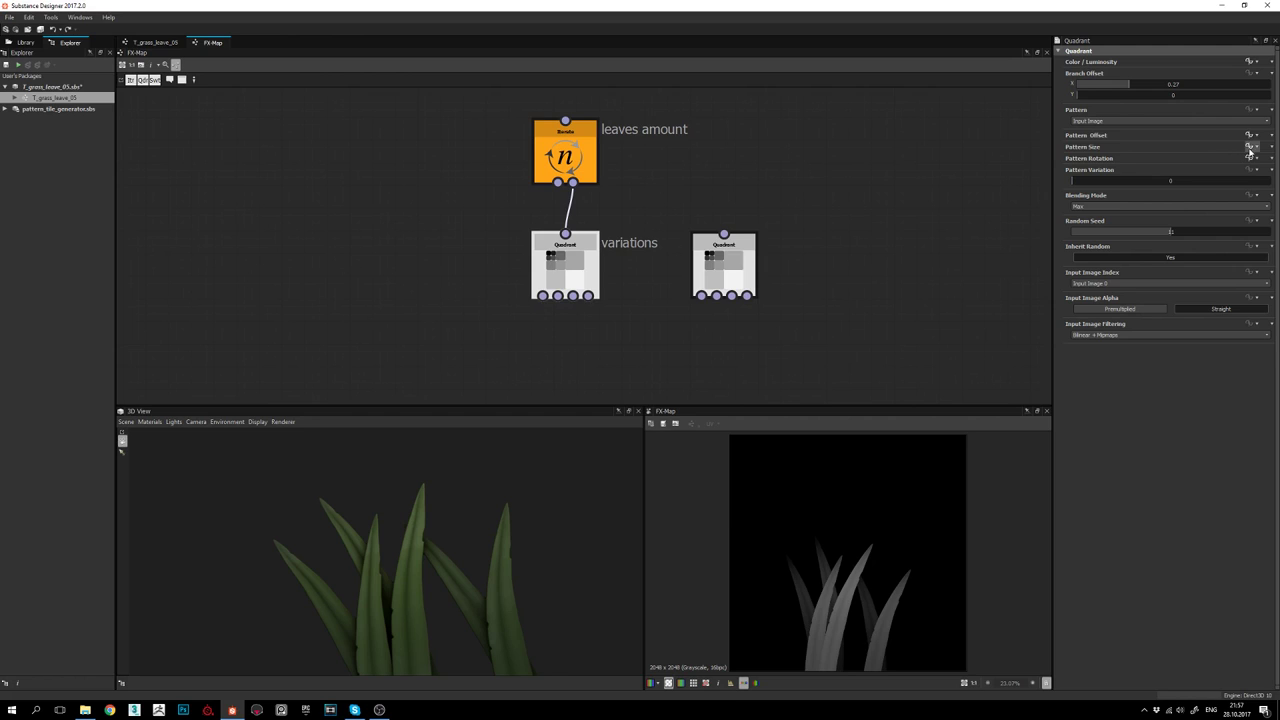
click(754, 283)
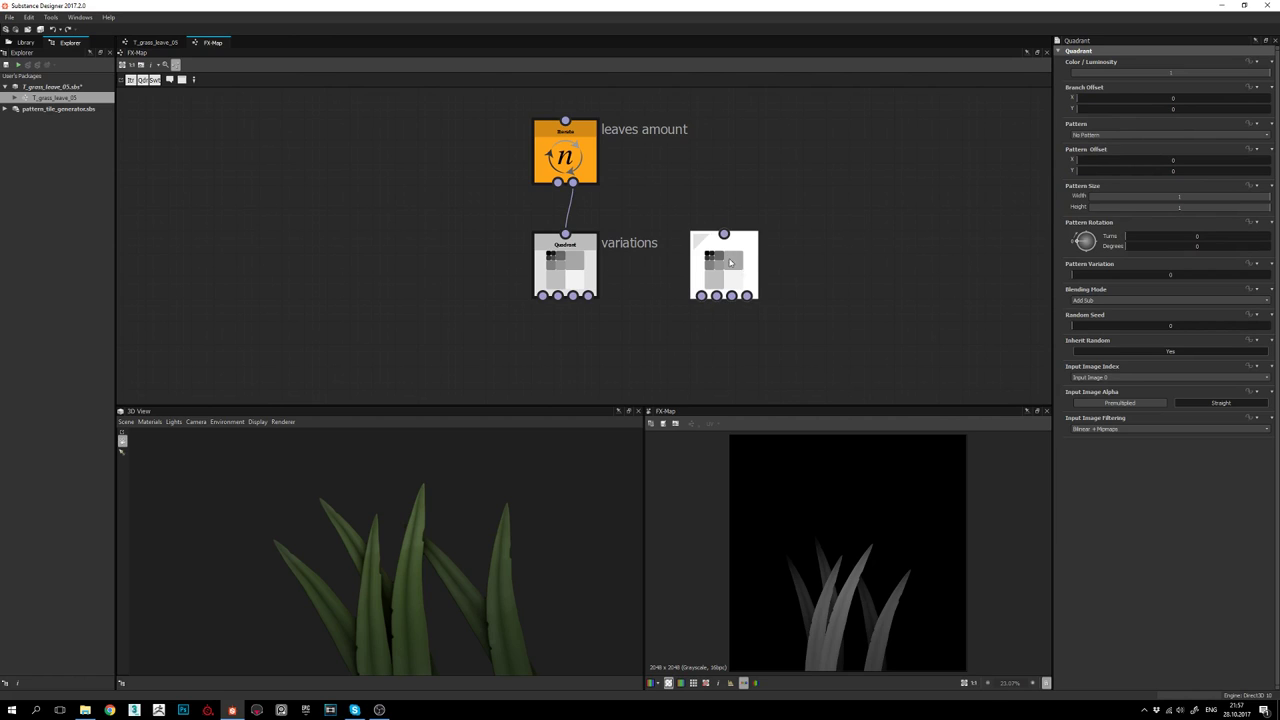
middle_drag(773, 260, 779, 245)
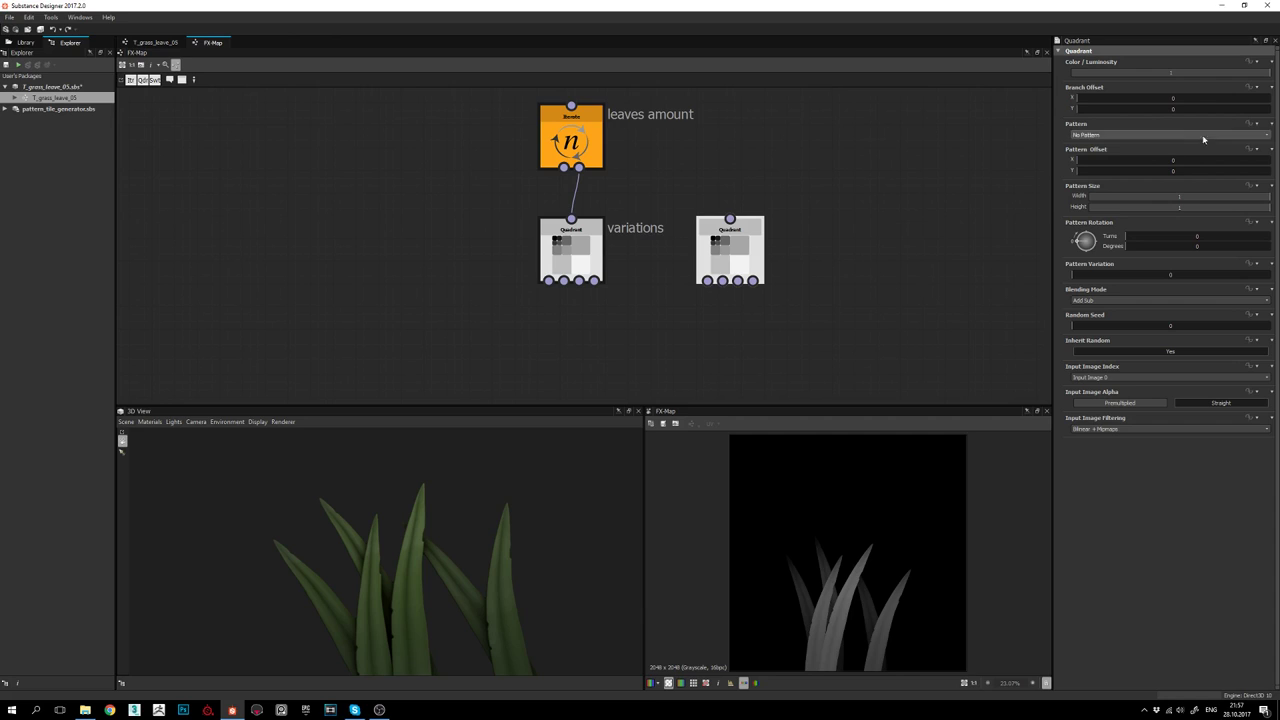
Assign an Empty Function to the Branch Offset of the unconnected Quadrant and open its function graph
click(1254, 88)
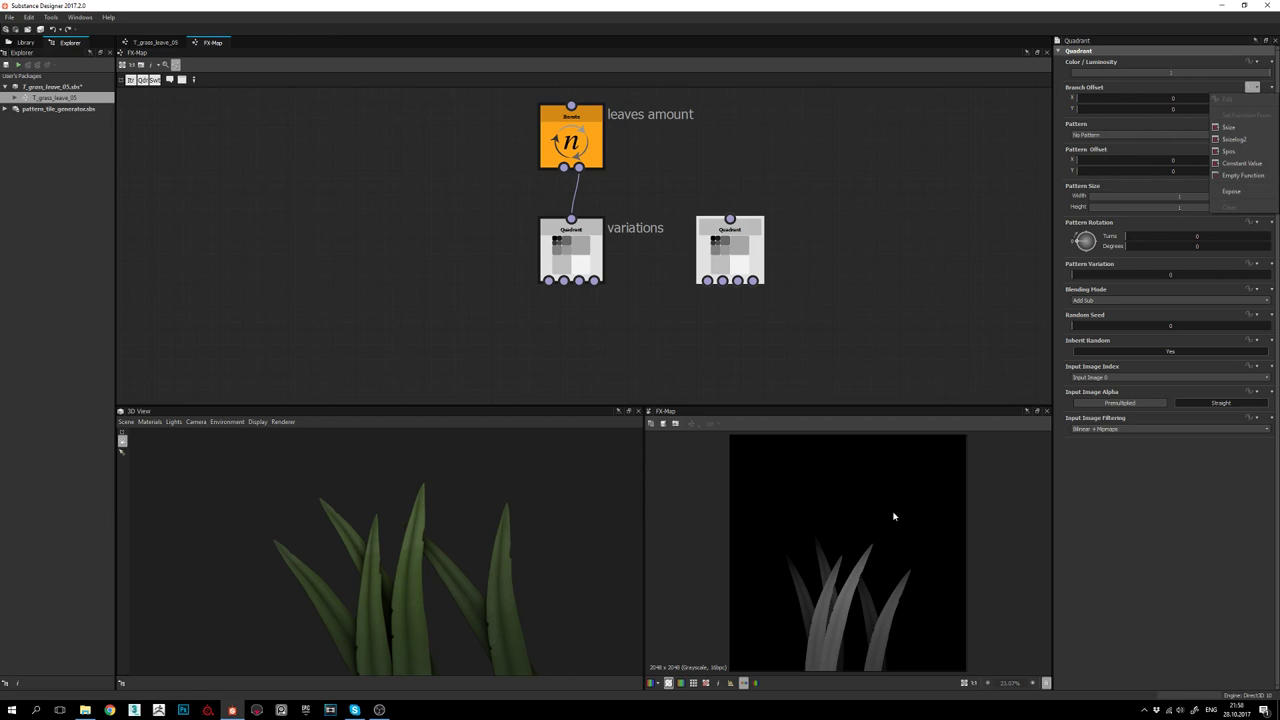
click(951, 257)
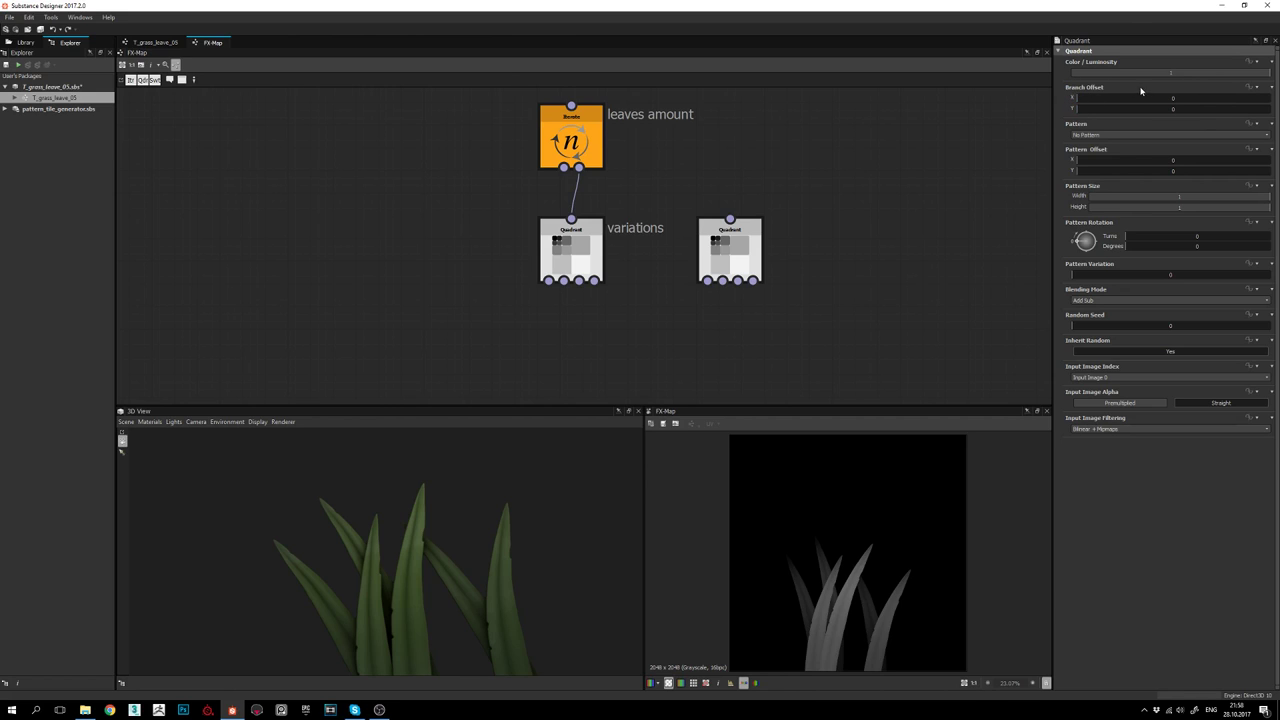
click(1257, 88)
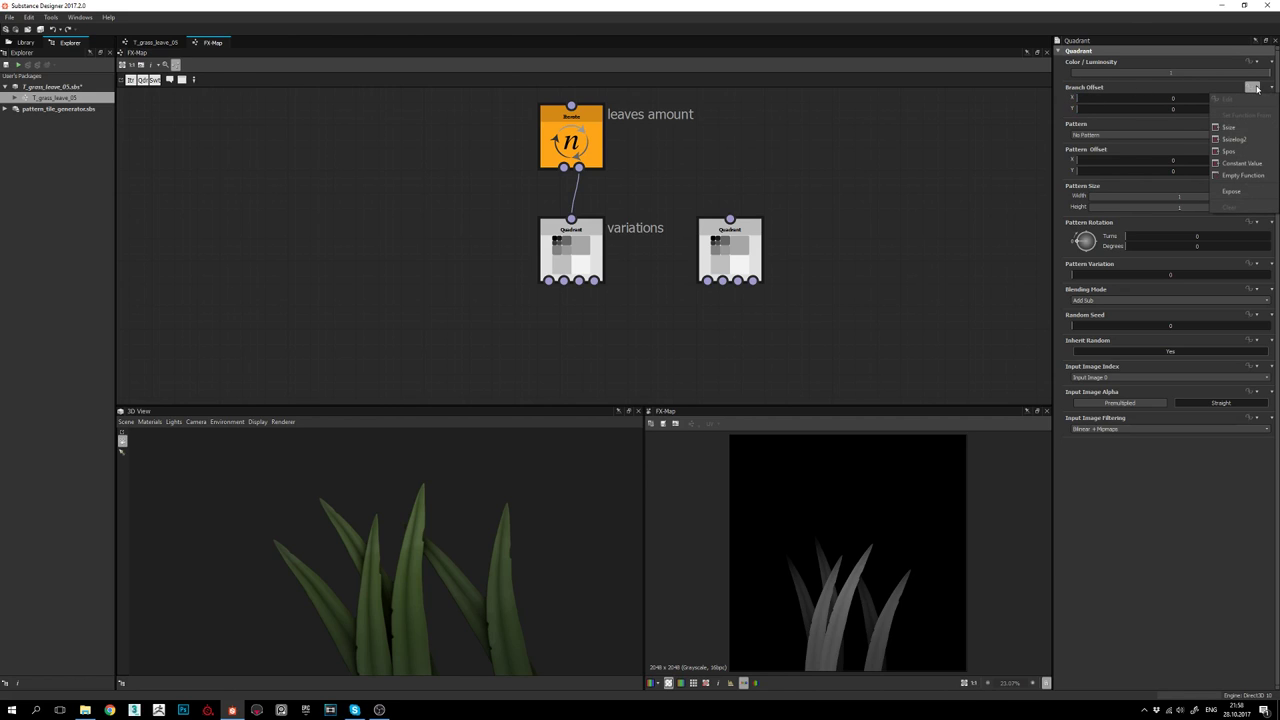
click(1245, 176)
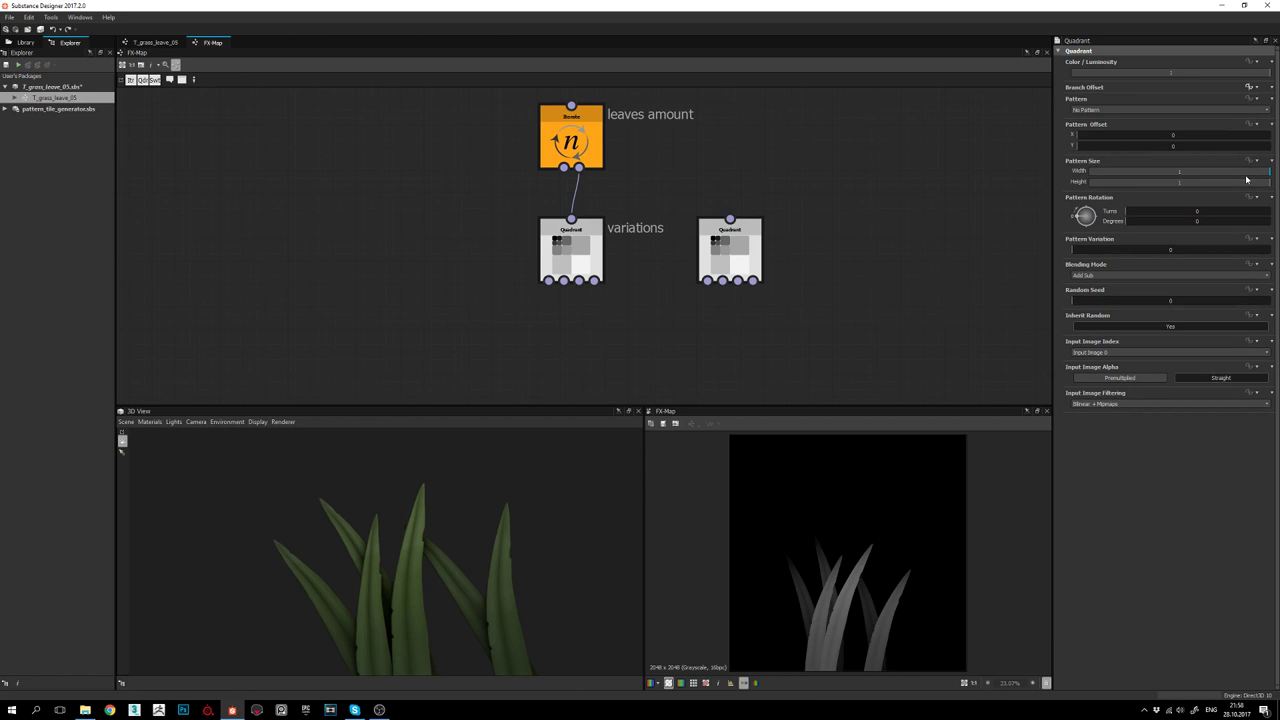
click(1249, 88)
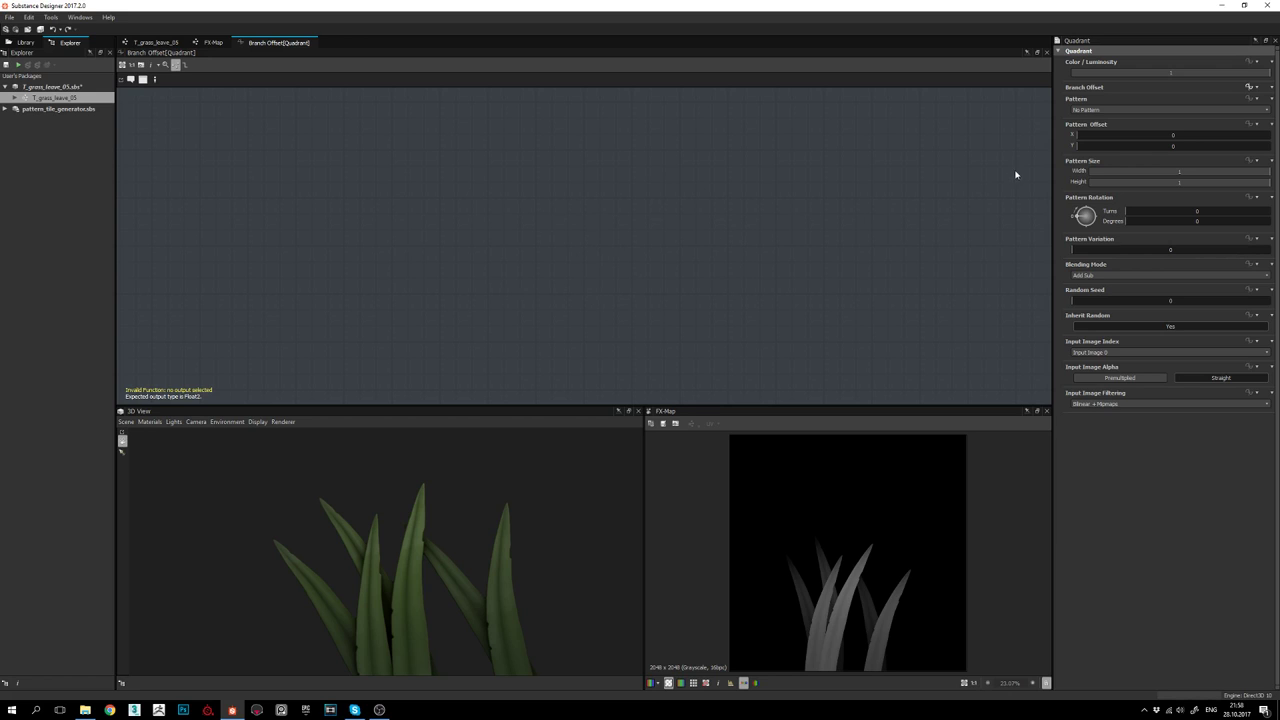
Return to the FX-Map network and clear the Branch Offset function of the unconnected Quadrant
click(213, 42)
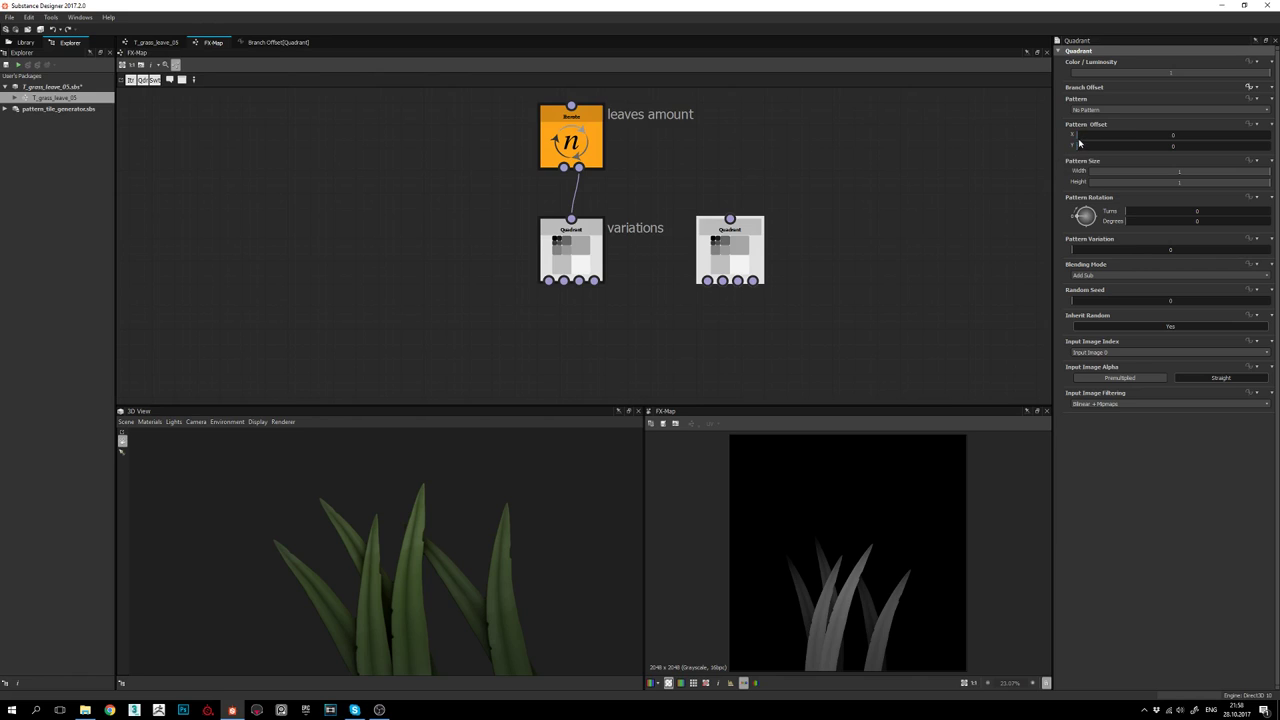
click(1250, 87)
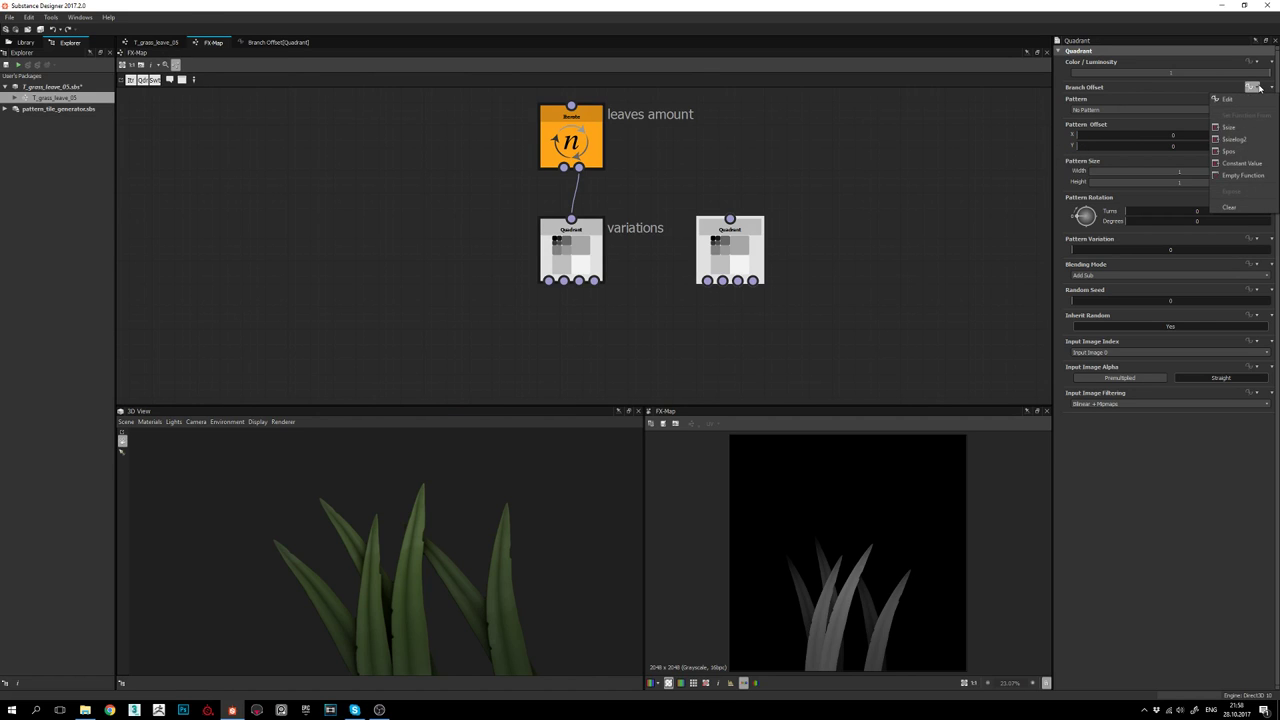
click(1230, 207)
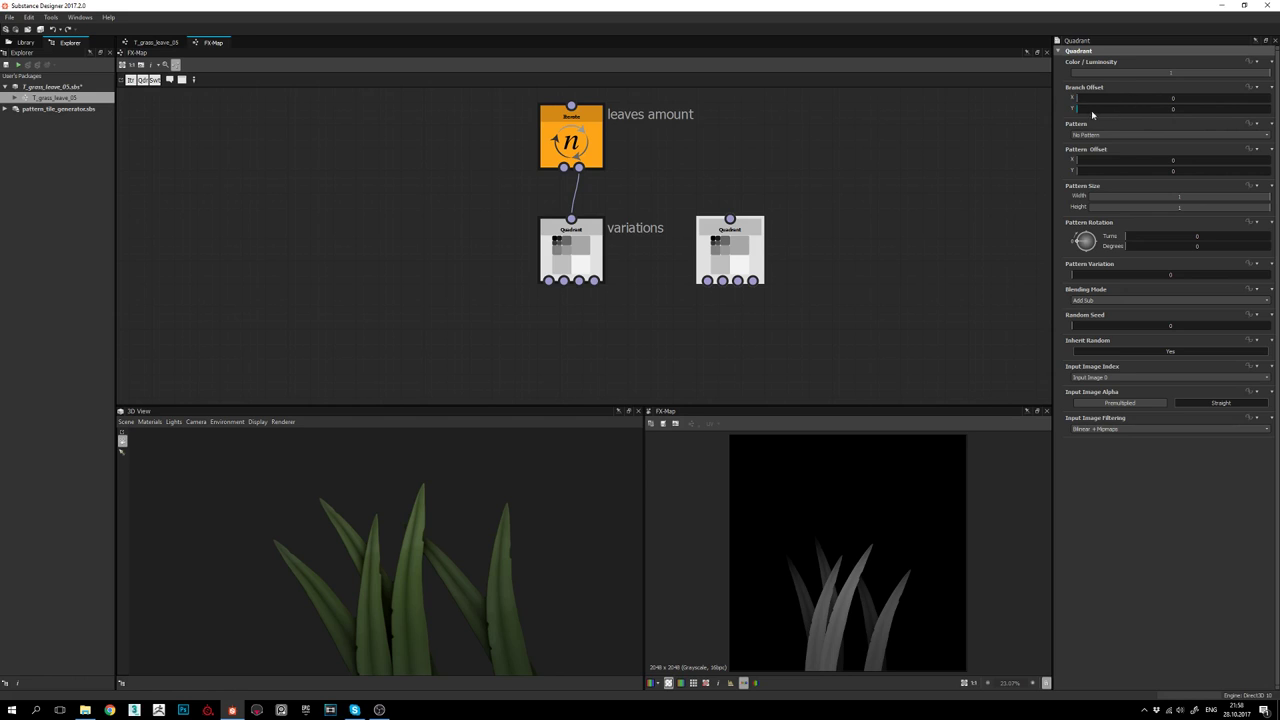
Compare the variations Quadrant's settings once more with those of the unconnected Quadrant
mouse_move(795, 243)
middle_down()
mouse_move(757, 249)
mouse_move(785, 244)
mouse_move(770, 244)
middle_up()
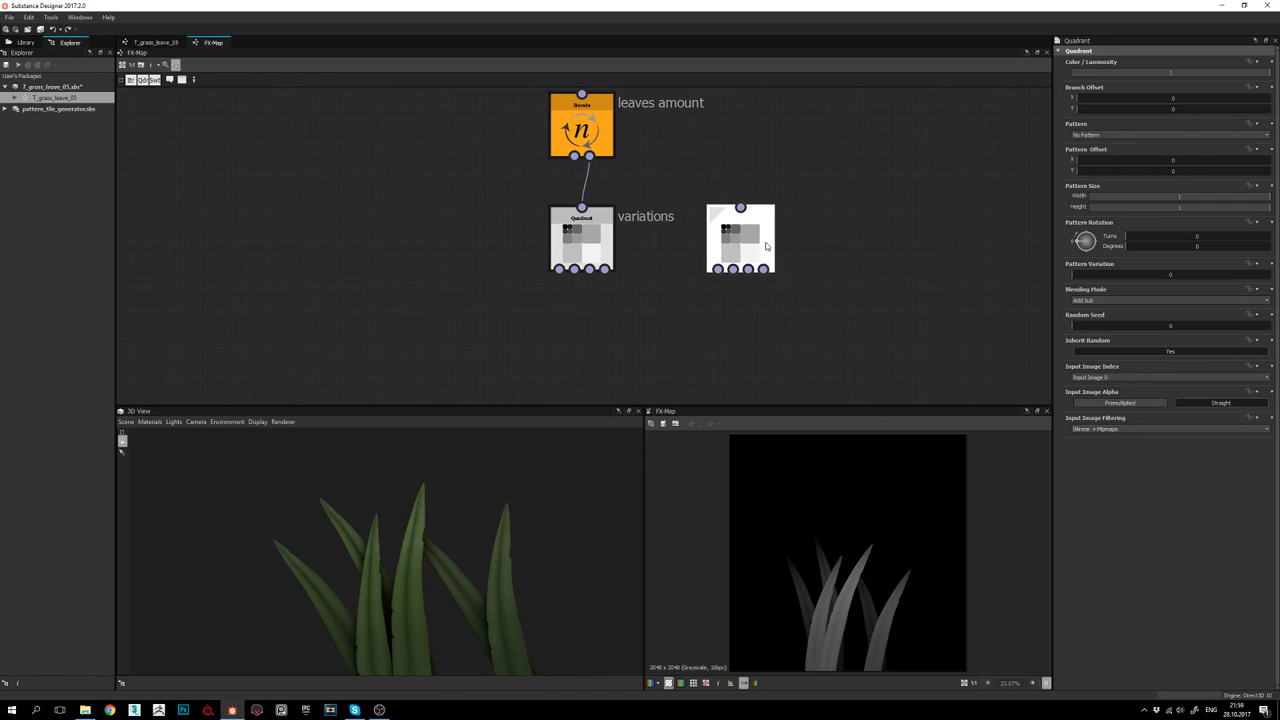
middle_drag(745, 240, 777, 238)
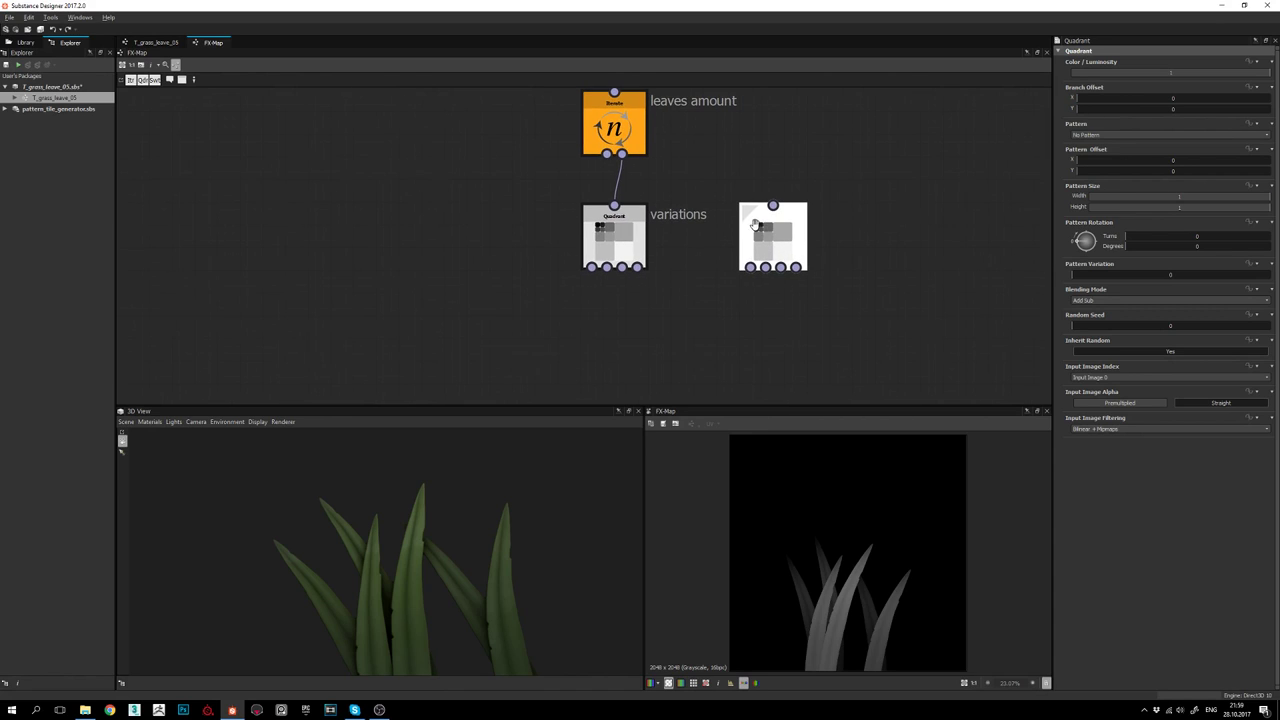
click(641, 238)
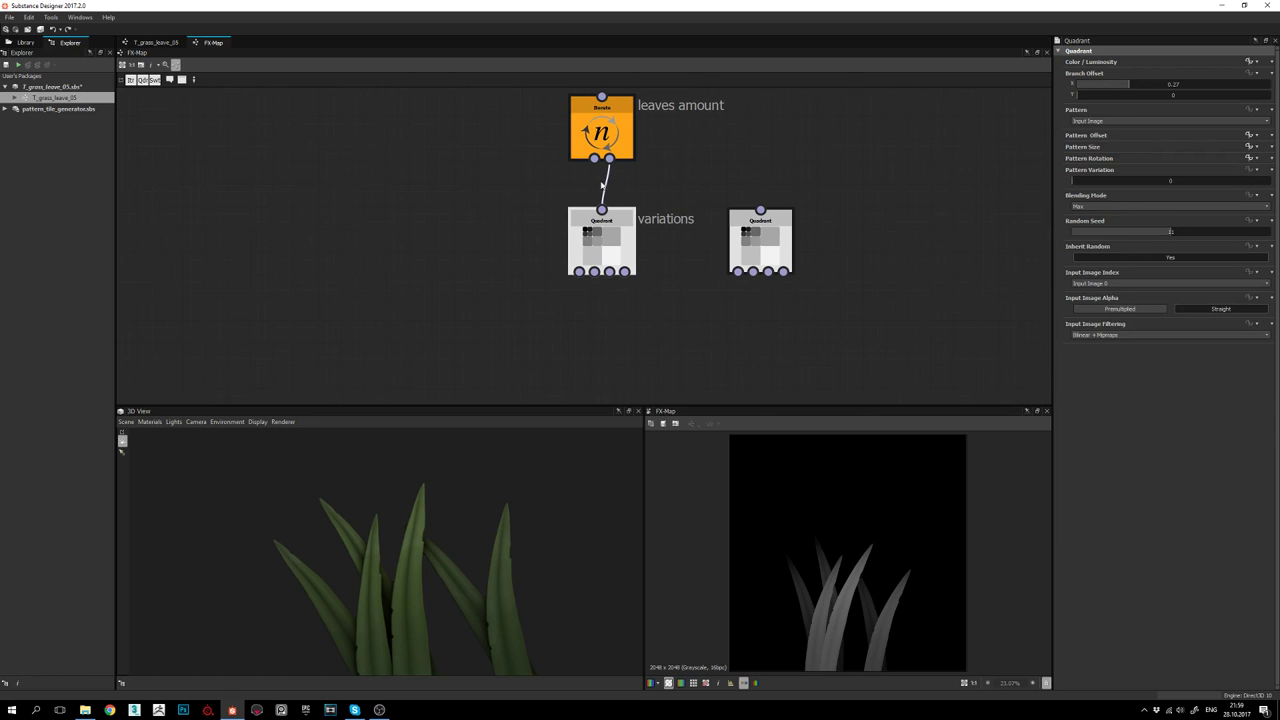
mouse_move(663, 289)
middle_down()
mouse_move(686, 277)
mouse_move(668, 276)
middle_up()
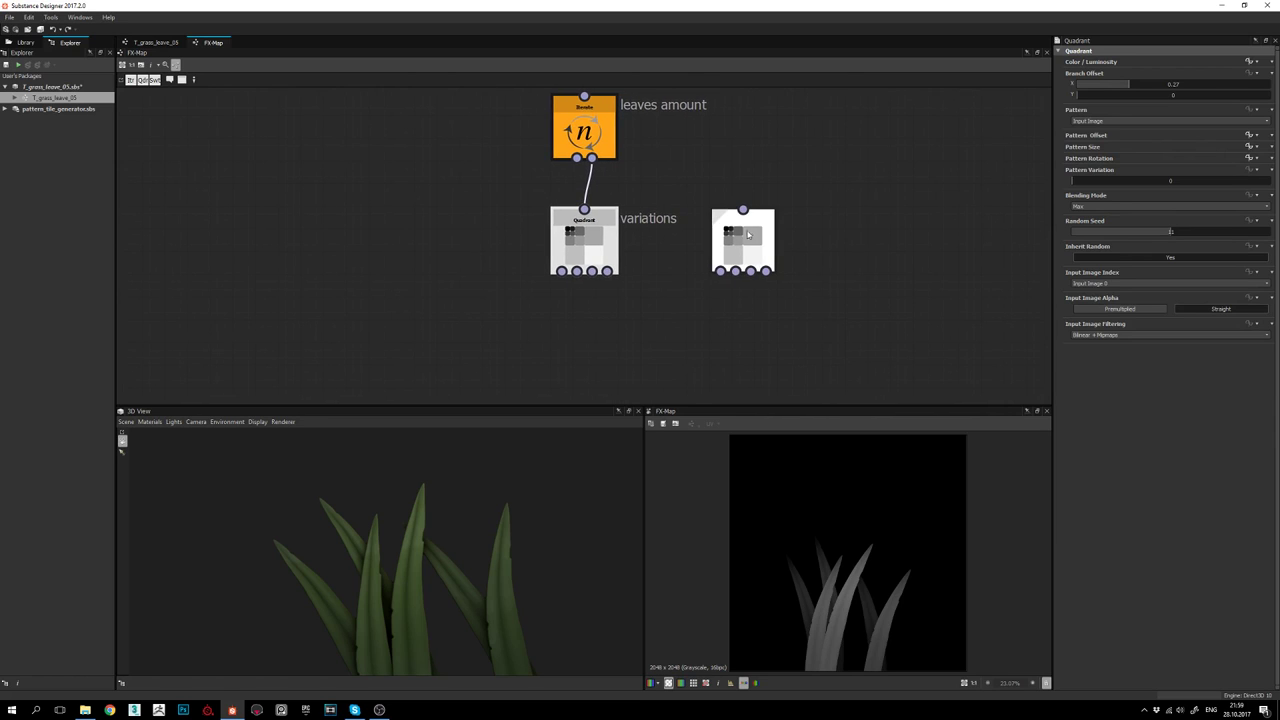
click(749, 233)
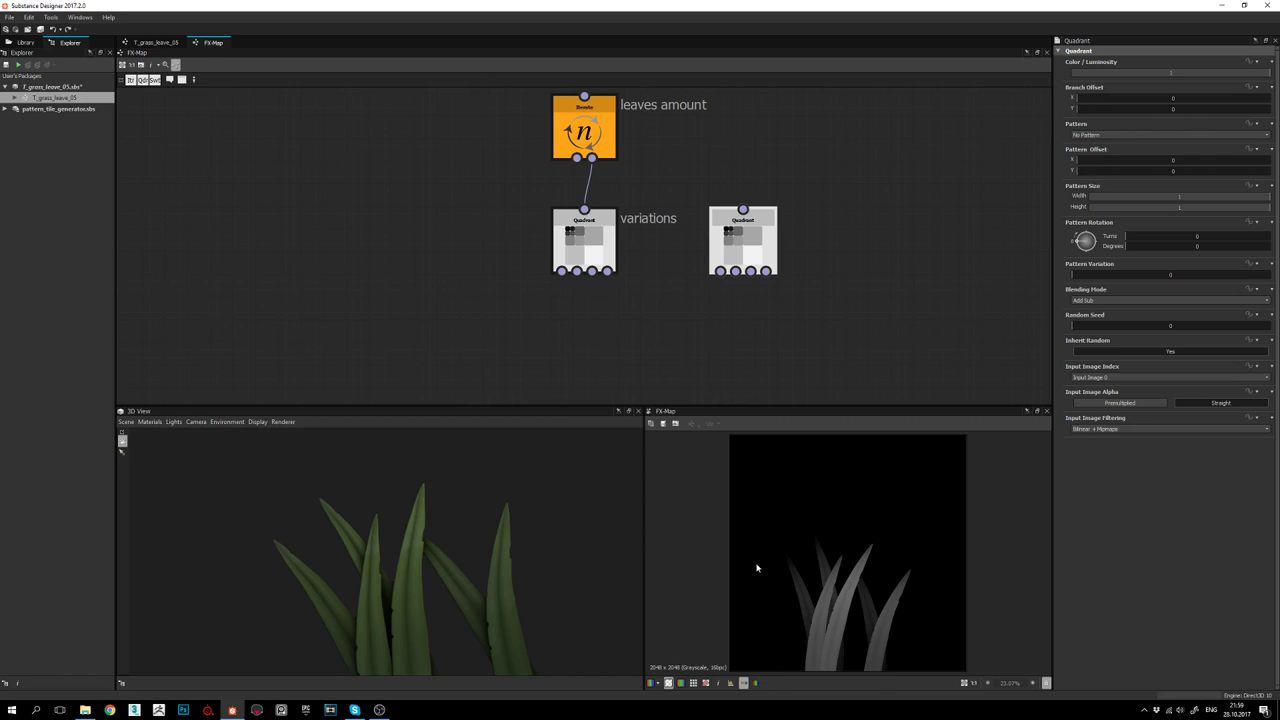
Return to the T_grass_leave_05 graph and preview the Blend node feeding the FX-Map, followed by the FX-Map output
click(154, 43)
middle_drag(604, 260, 672, 254)
double_click(578, 312)
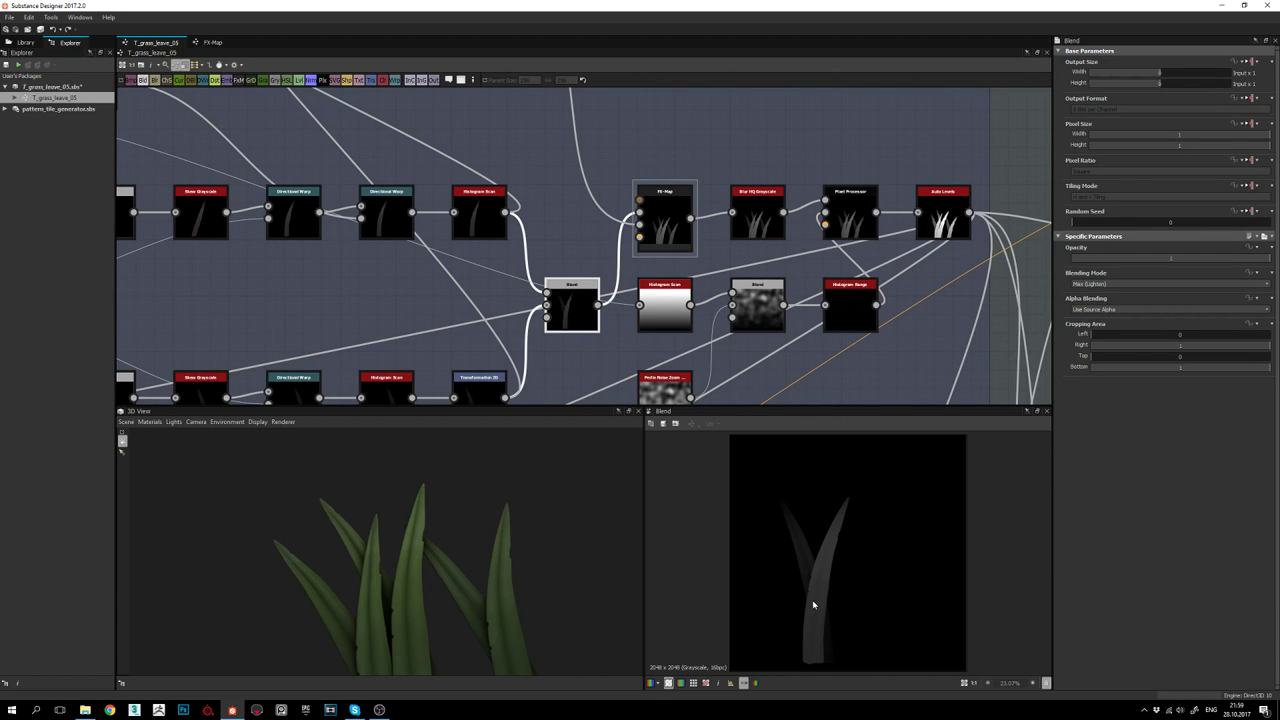
double_click(662, 216)
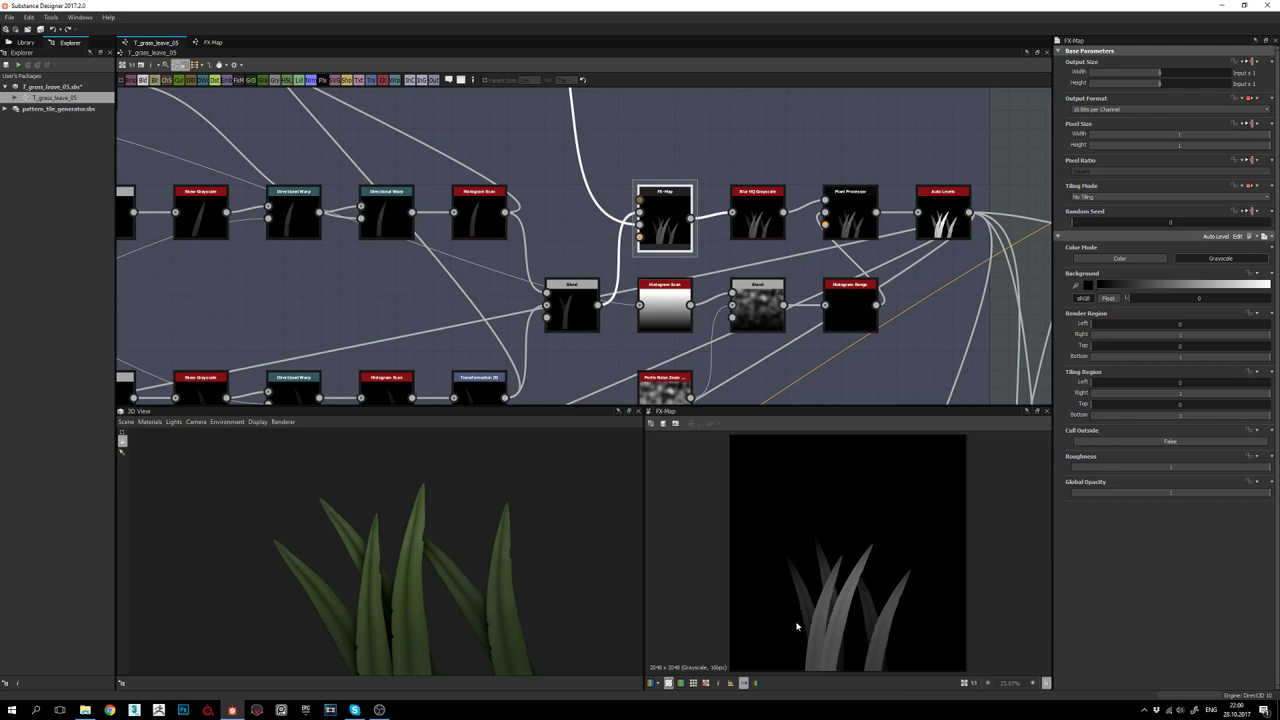
Reopen the FX-Map network and inspect the variations Quadrant's parameters alongside the scattered leaves preview
double_click(665, 250)
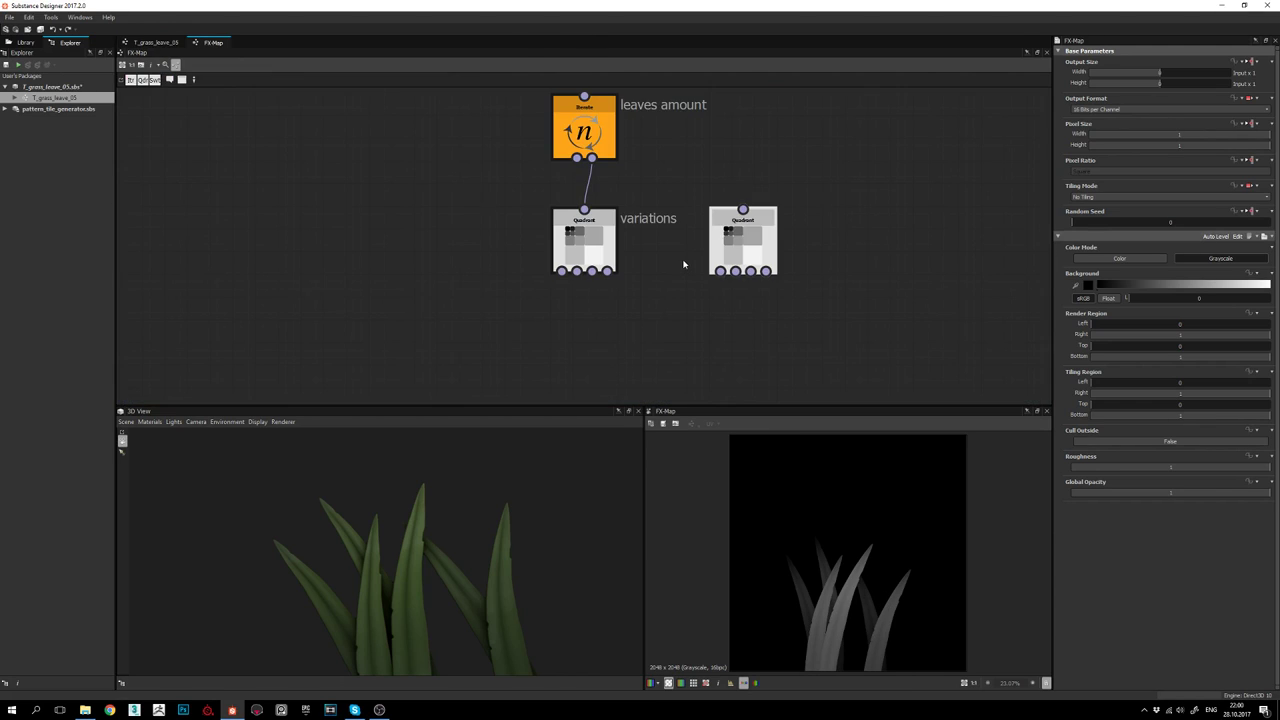
click(614, 247)
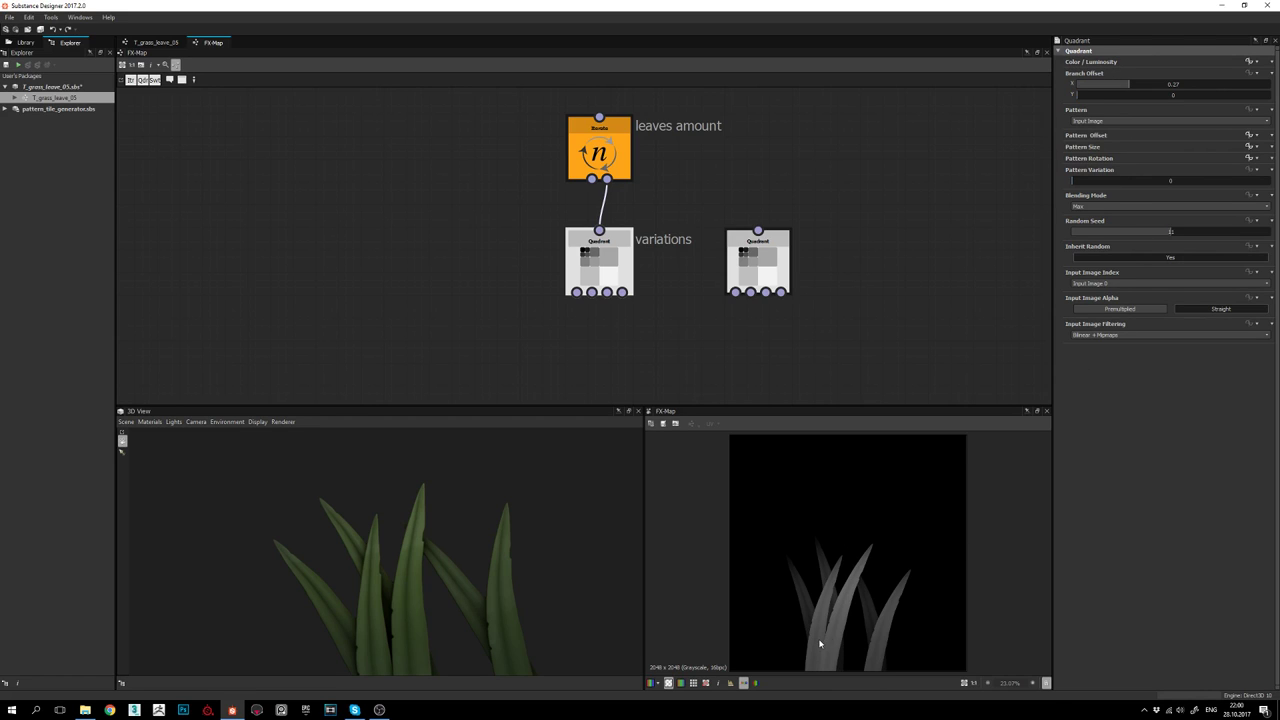
middle_drag(626, 280, 648, 268)
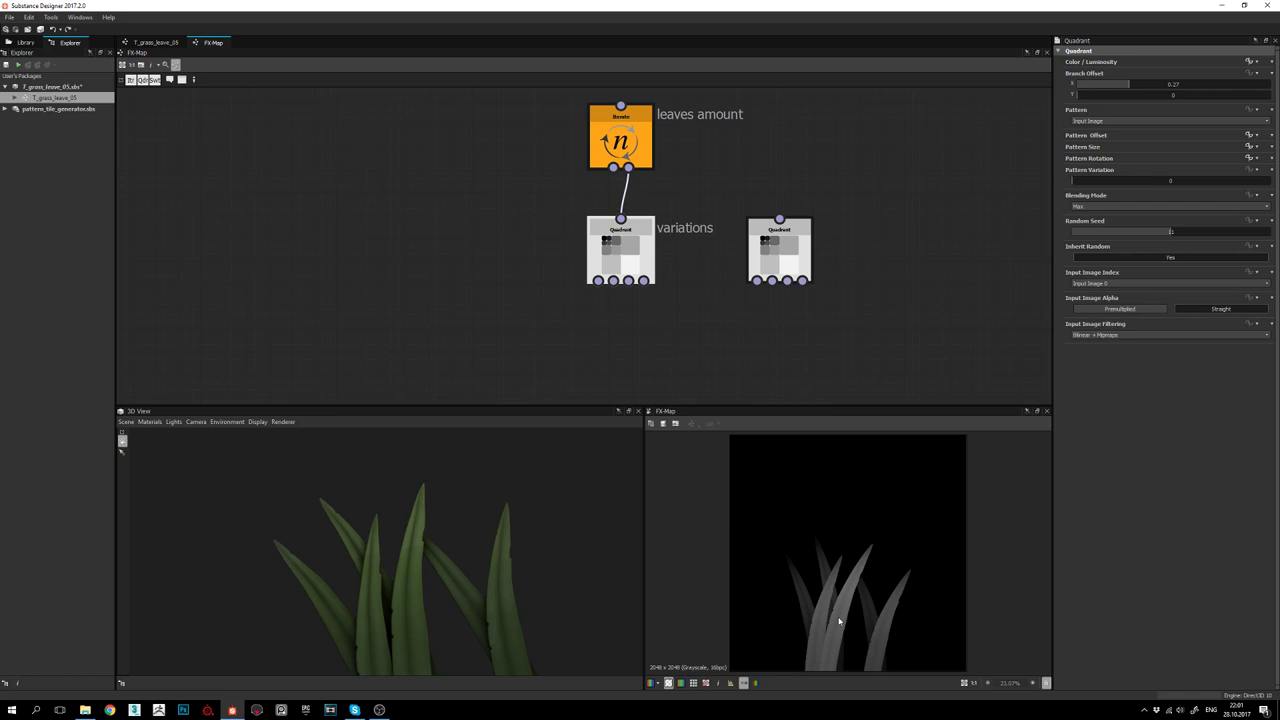
middle_drag(690, 282, 692, 290)
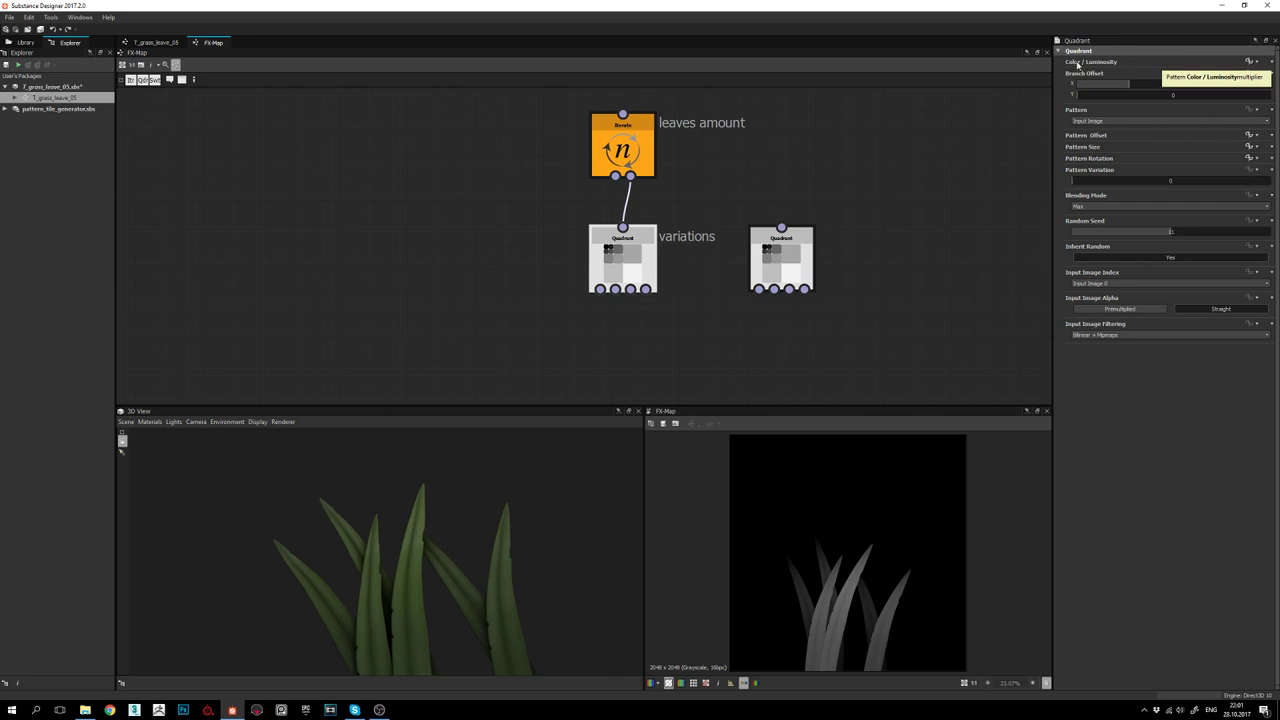
Open the variations Quadrant's Color / Luminosity function and survey its rotation, size, offset and luminosity groups
click(1248, 62)
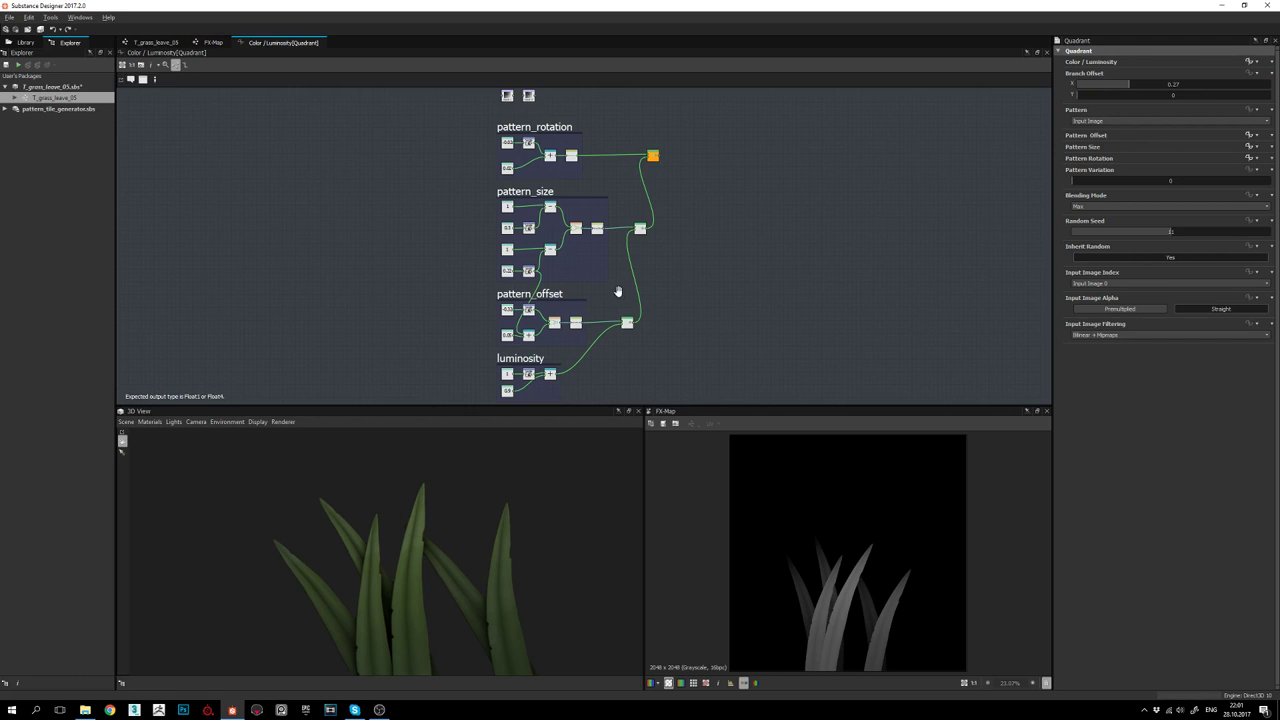
middle_drag(618, 291, 660, 277)
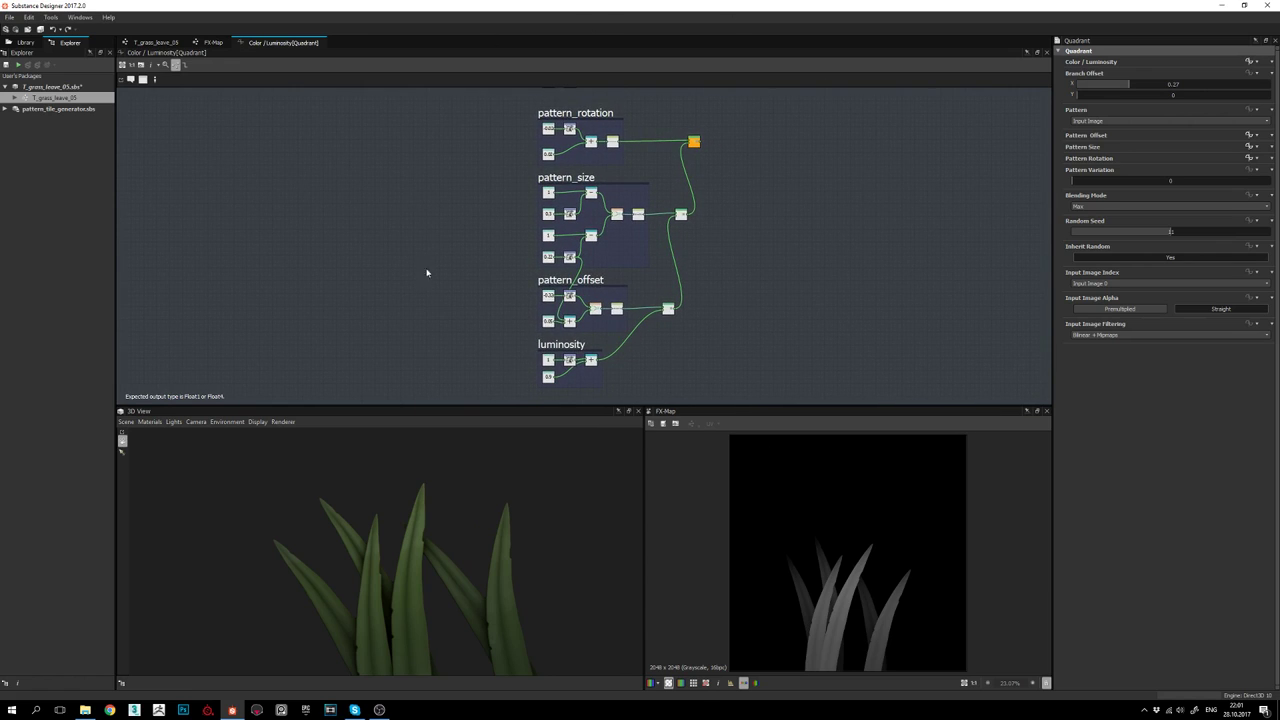
middle_drag(568, 316, 573, 315)
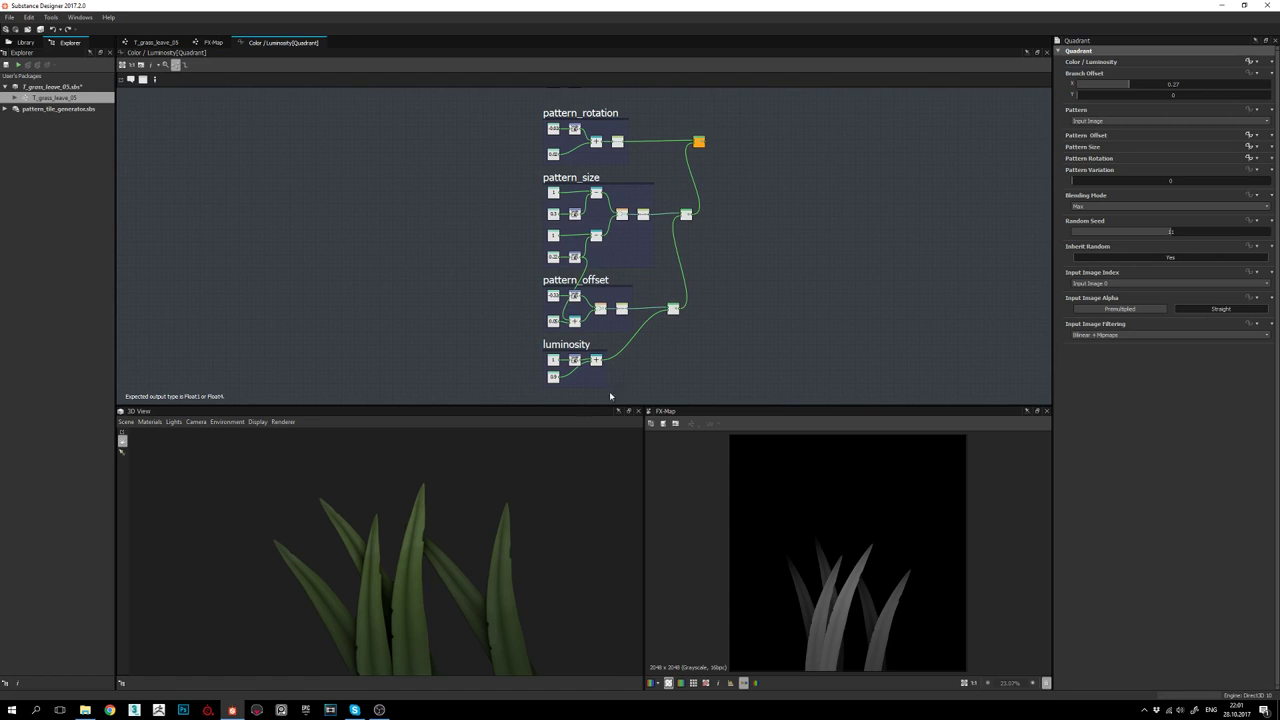
middle_drag(574, 259, 566, 259)
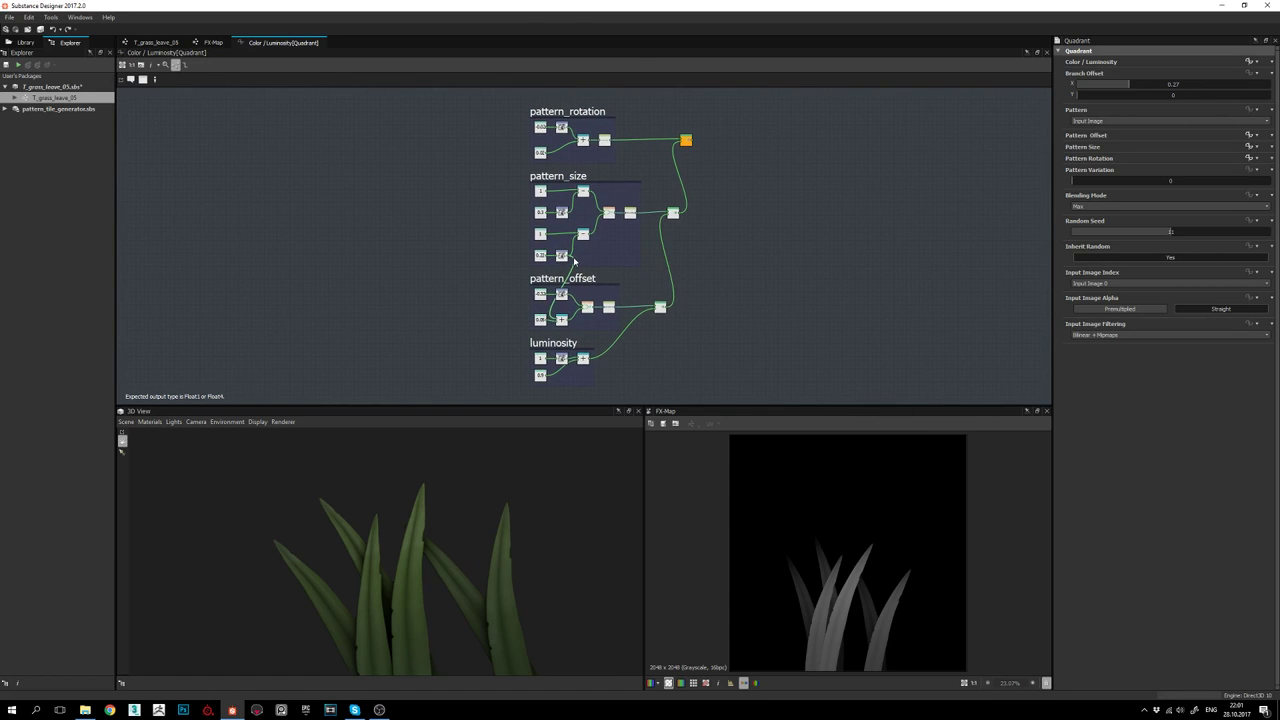
mouse_move(638, 275)
middle_down()
mouse_move(654, 271)
mouse_move(642, 271)
middle_up()
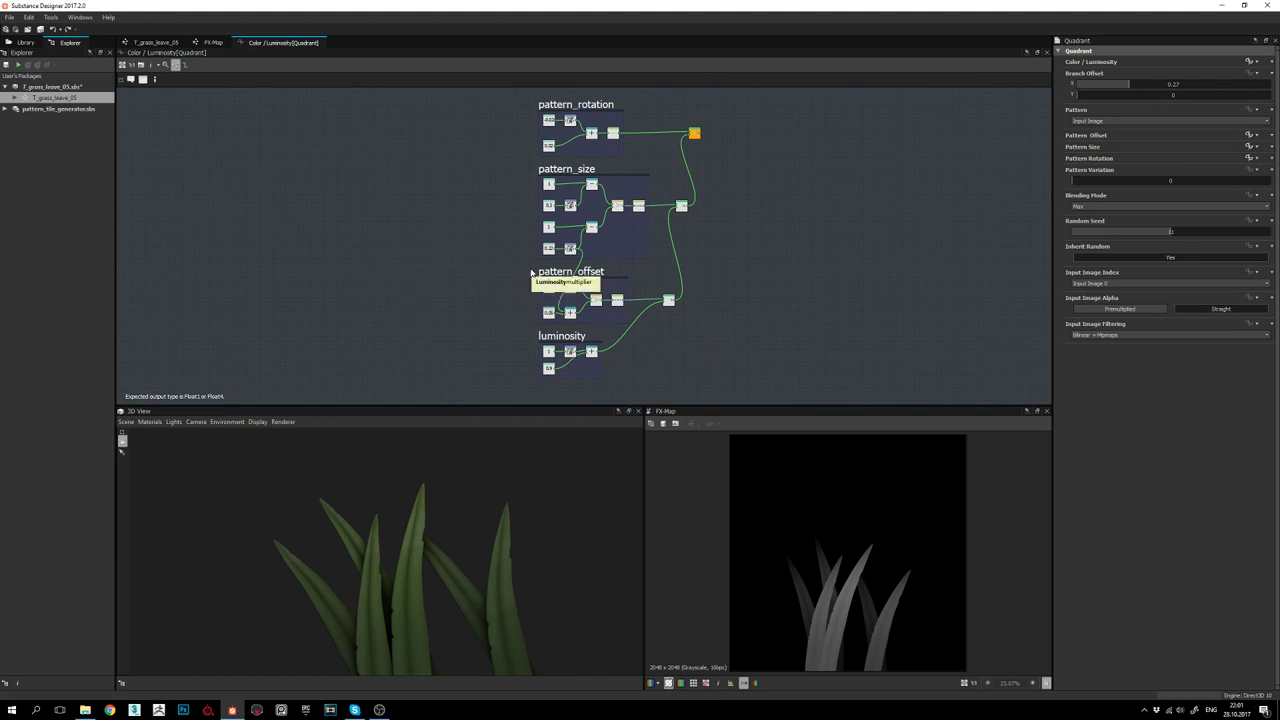
Examine the nodes of the pattern_offset, luminosity and pattern_size groups up close in the Color / Luminosity function
scroll(566, 290, up, 5)
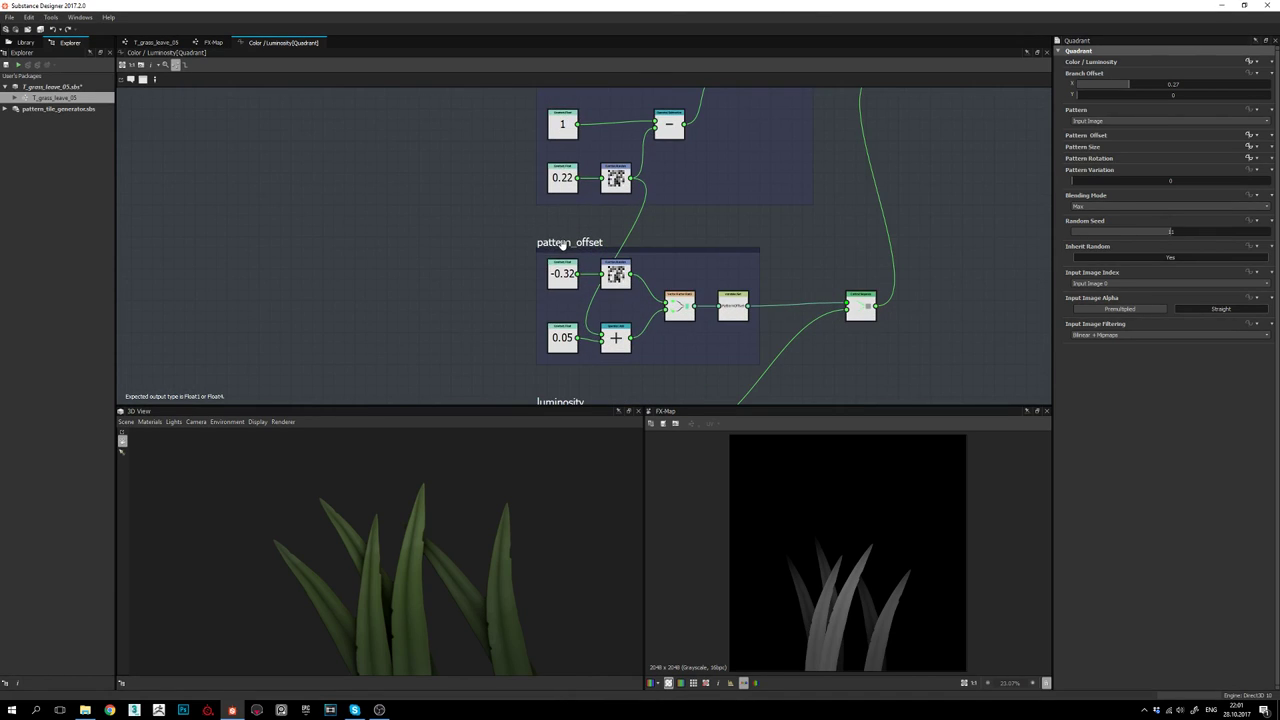
middle_drag(699, 338, 679, 315)
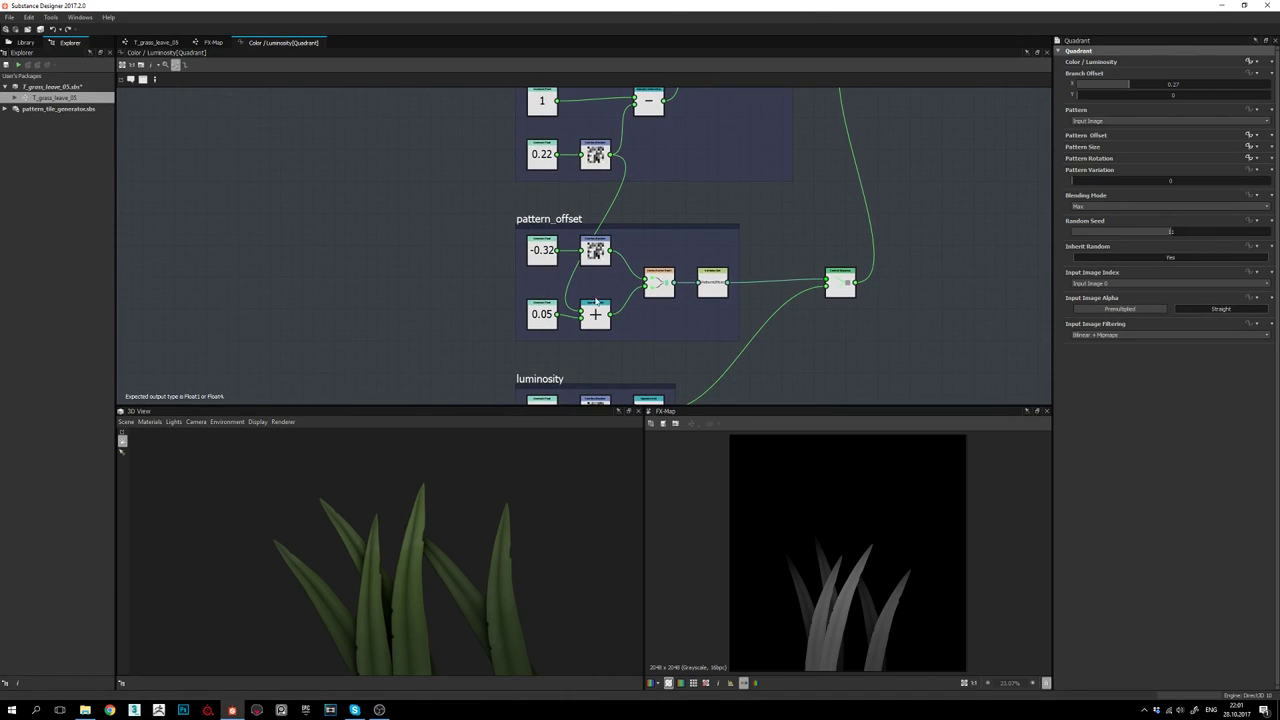
scroll(596, 300, down, 2)
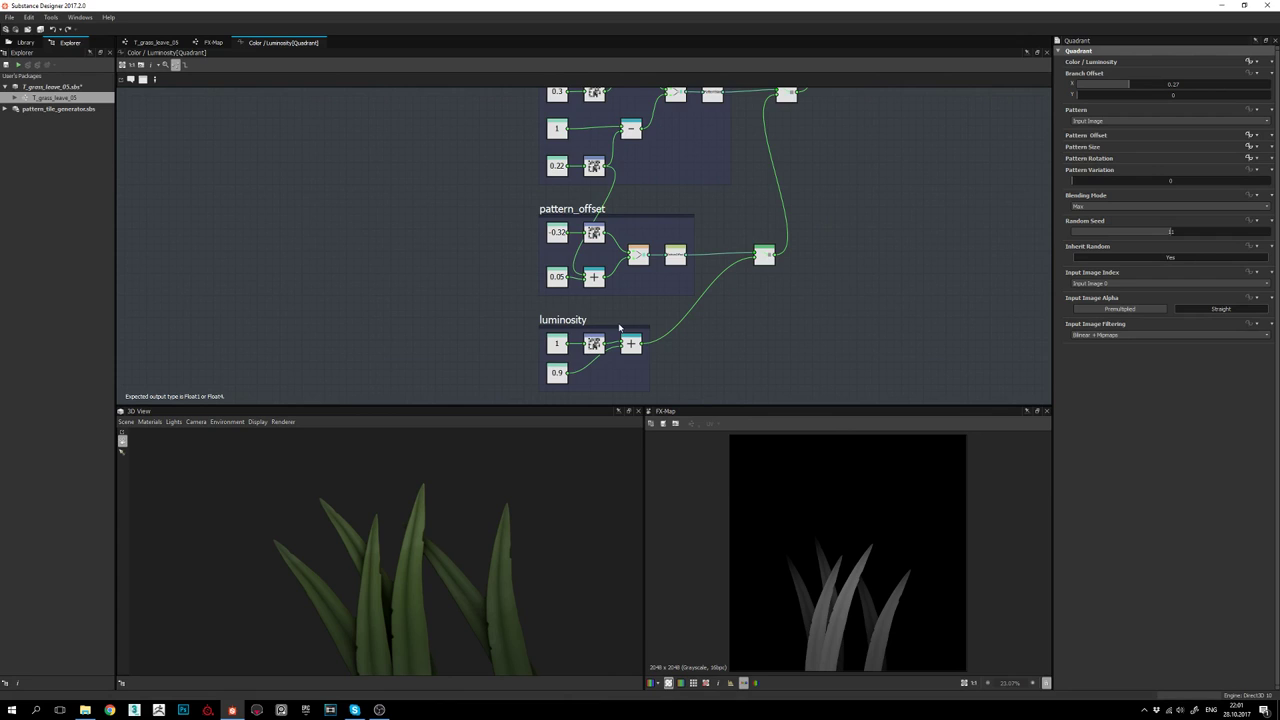
middle_drag(593, 276, 595, 318)
middle_drag(614, 250, 620, 331)
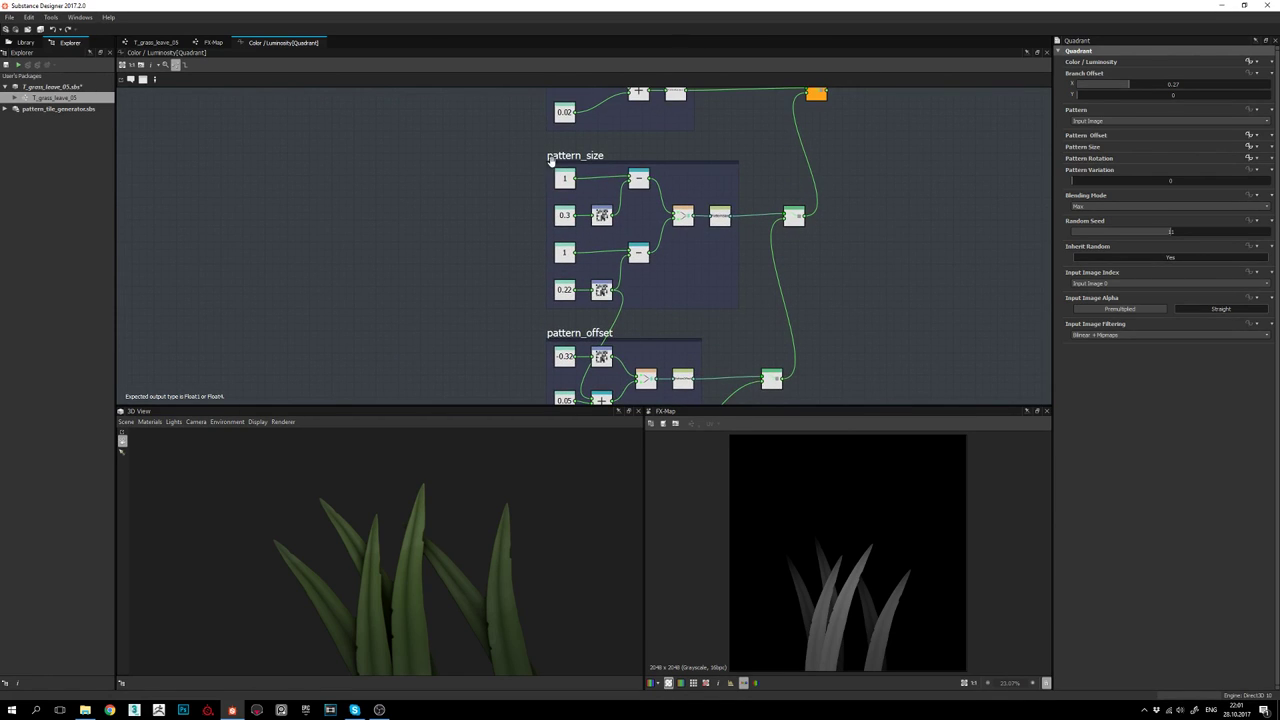
Review the pattern_rotation, pattern_size, pattern_offset and luminosity groups against the Quadrant's matching parameters
middle_drag(632, 193, 600, 244)
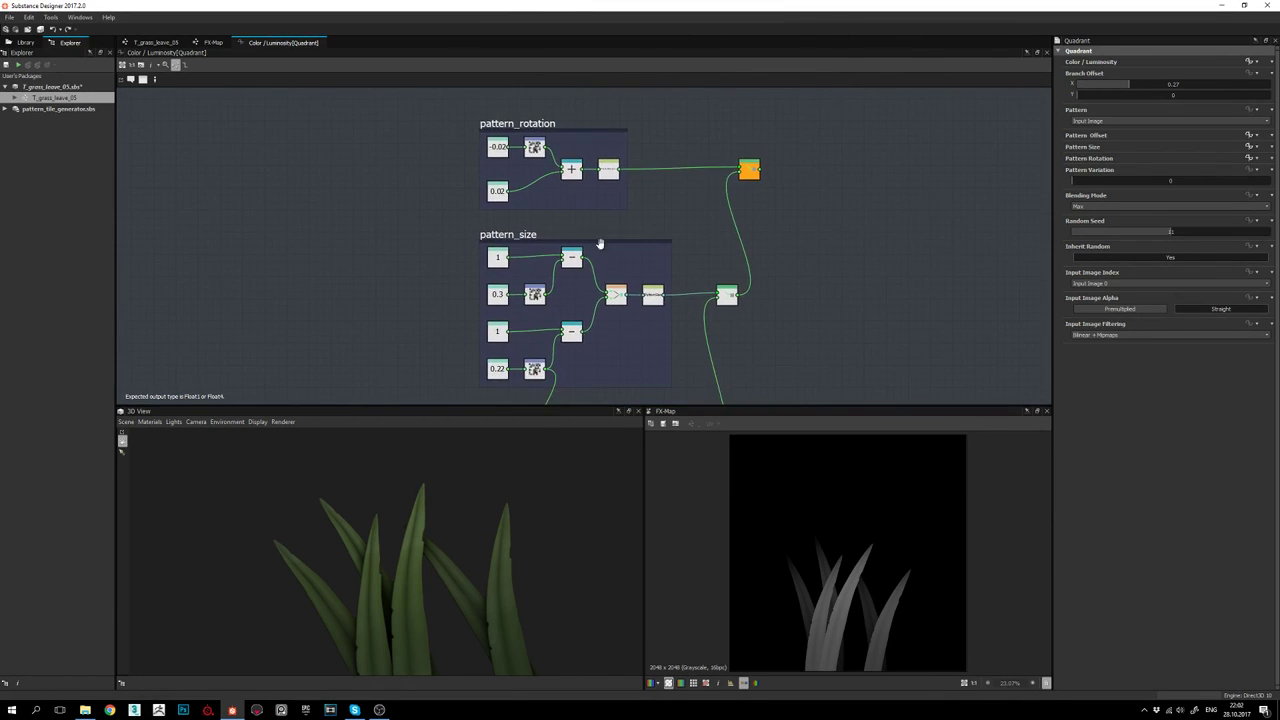
scroll(600, 243, down, 2)
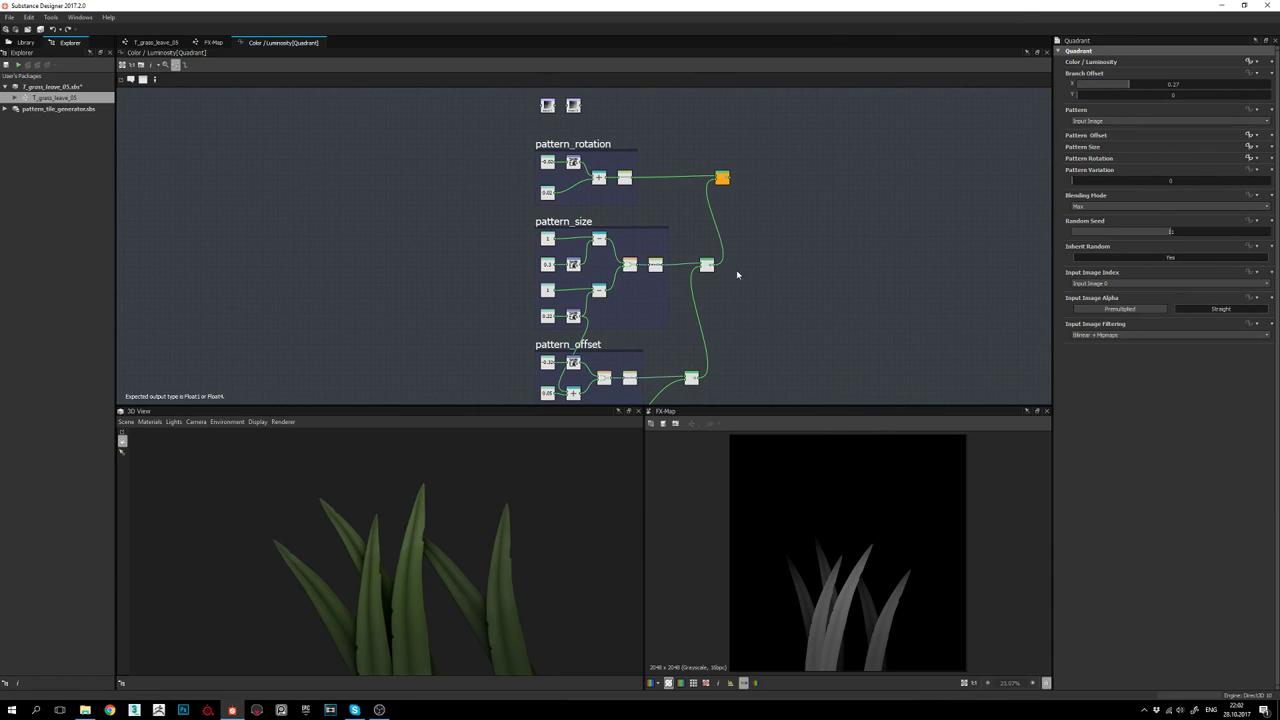
middle_drag(737, 274, 779, 223)
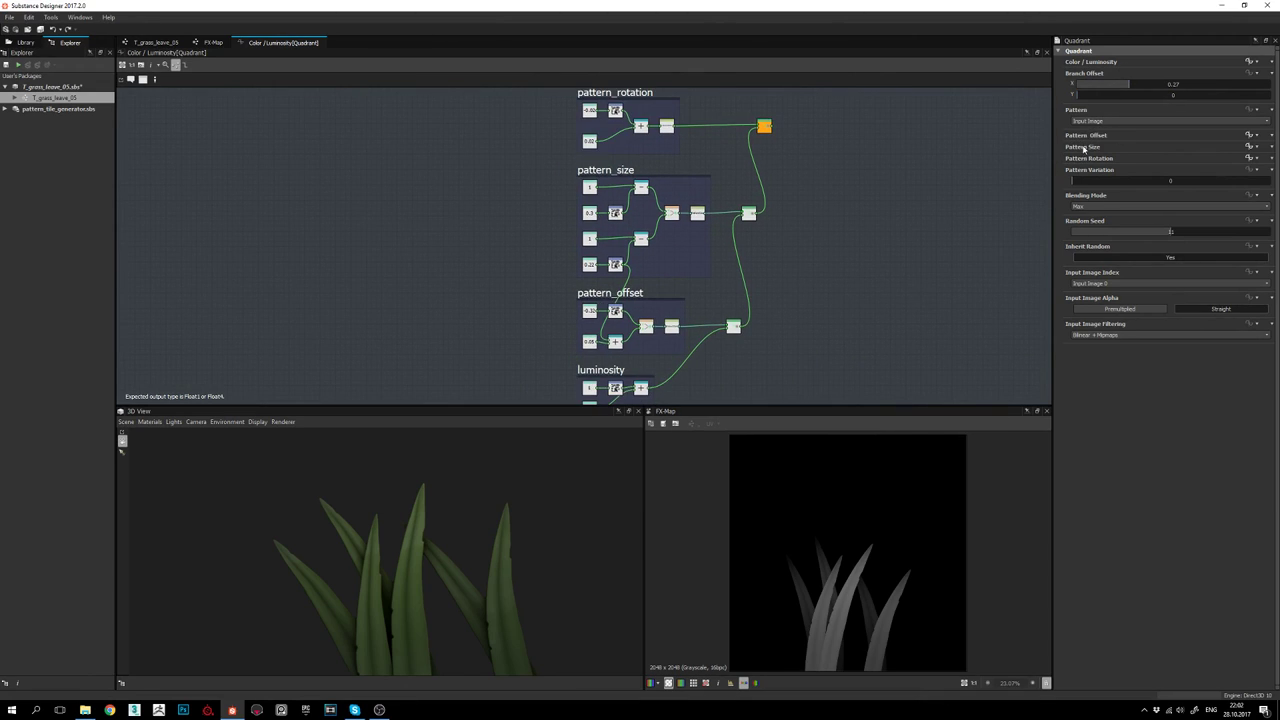
middle_drag(722, 184, 734, 222)
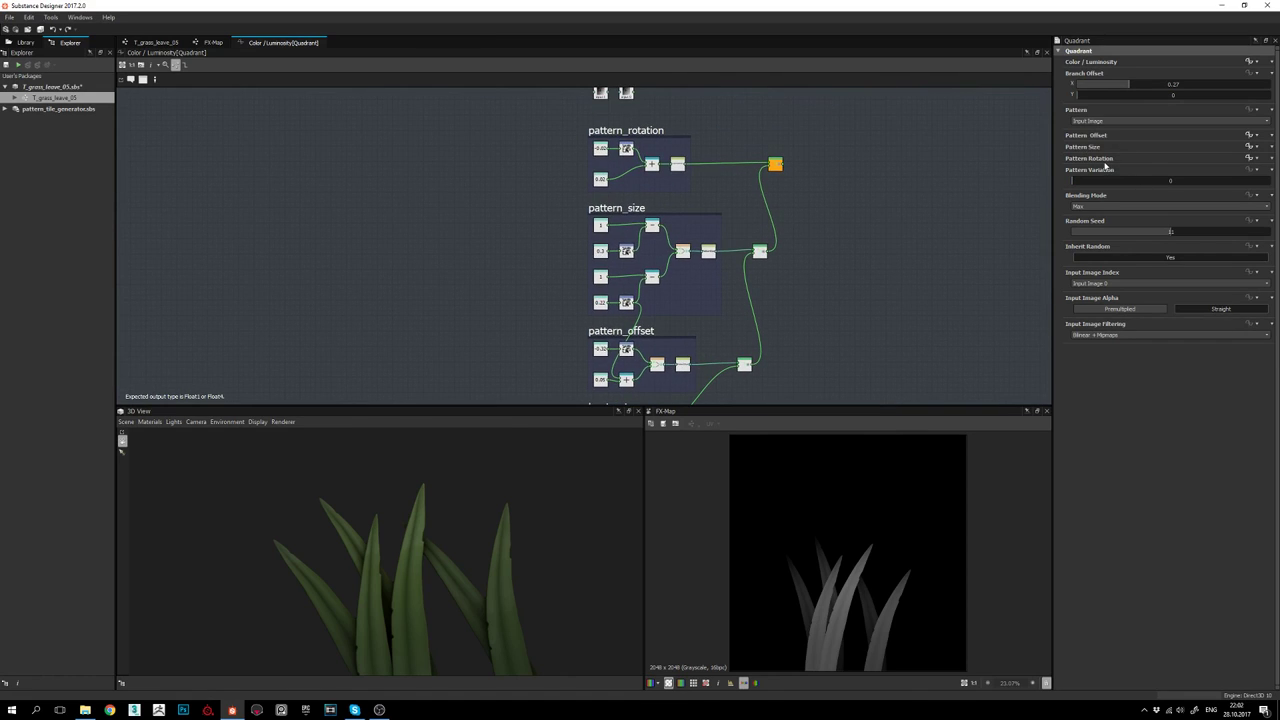
middle_drag(681, 297, 672, 281)
scroll(679, 282, down, 2)
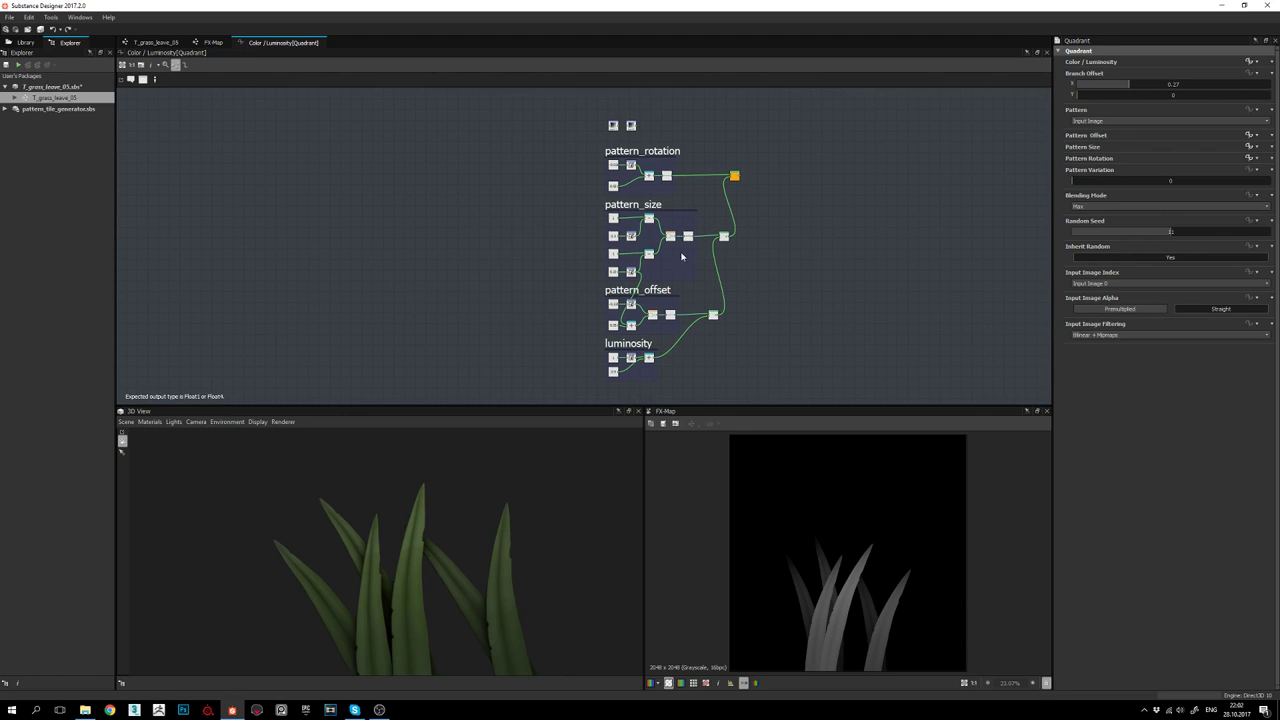
middle_drag(708, 298, 716, 251)
scroll(690, 266, up, 2)
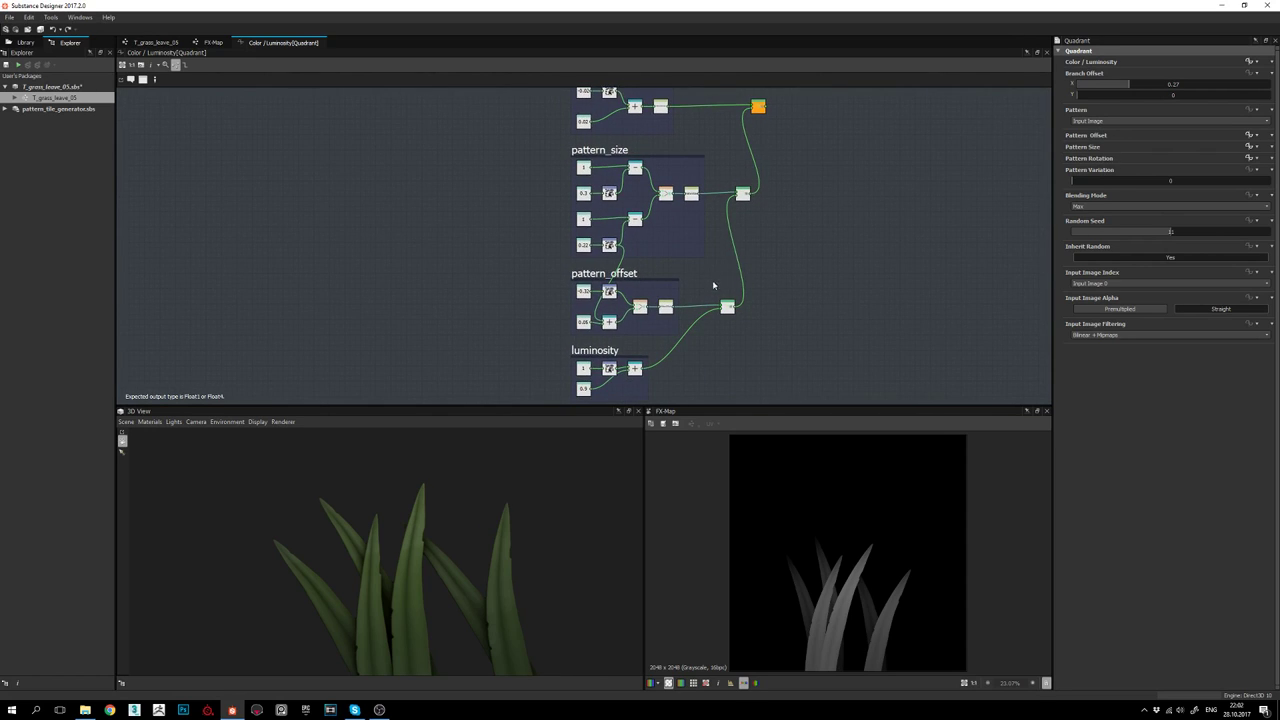
scroll(713, 286, down, 1)
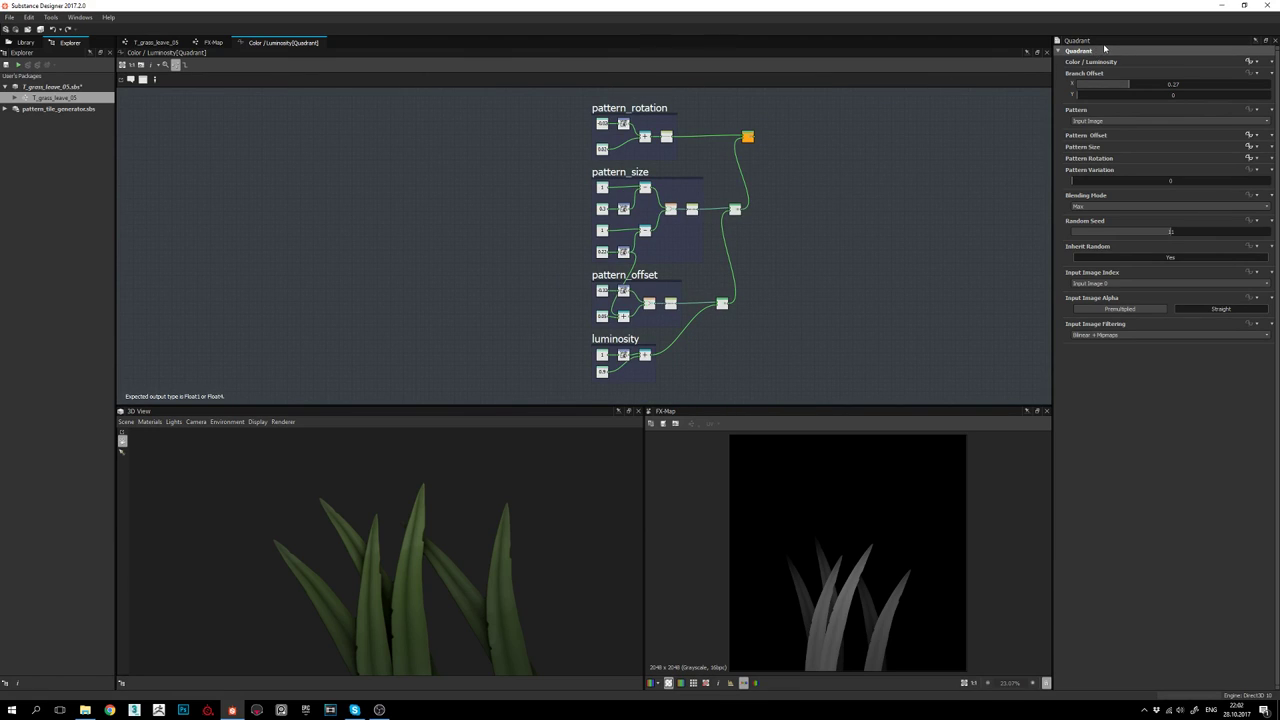
middle_drag(722, 279, 720, 272)
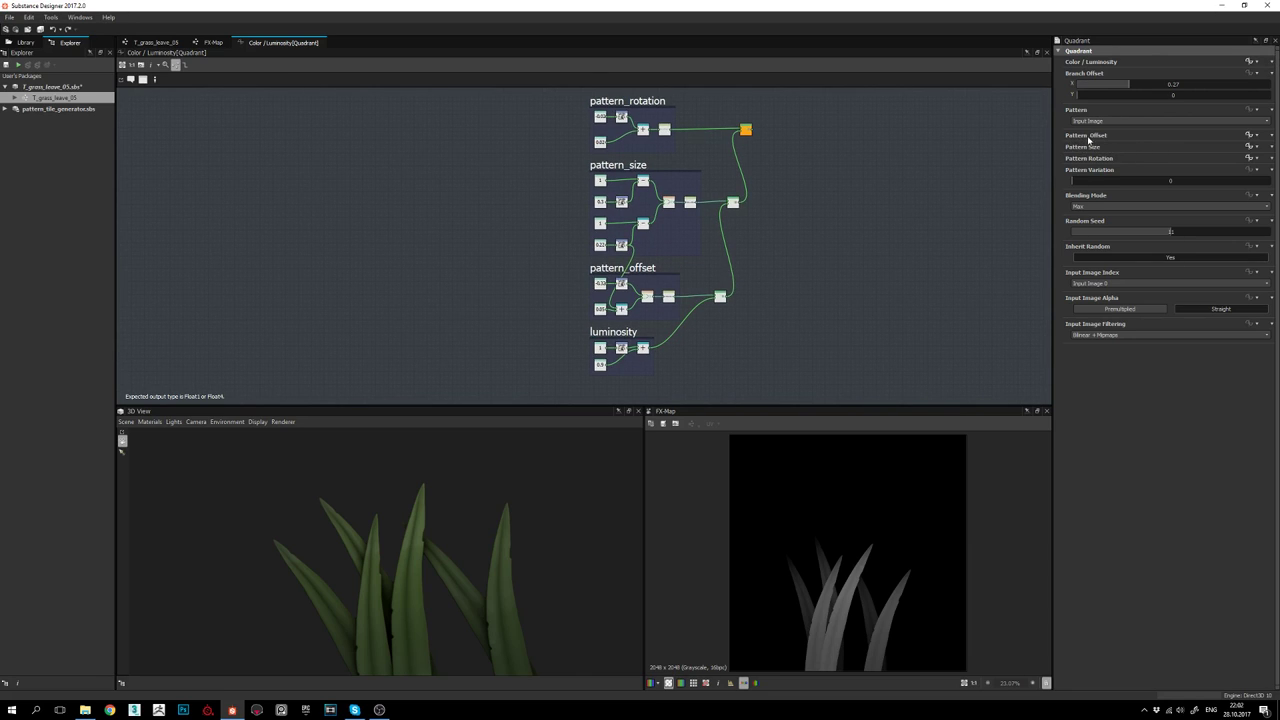
Open the Quadrant's Pattern Offset, Pattern Size and Pattern Rotation functions in turn to inspect their Get variable nodes
click(1249, 136)
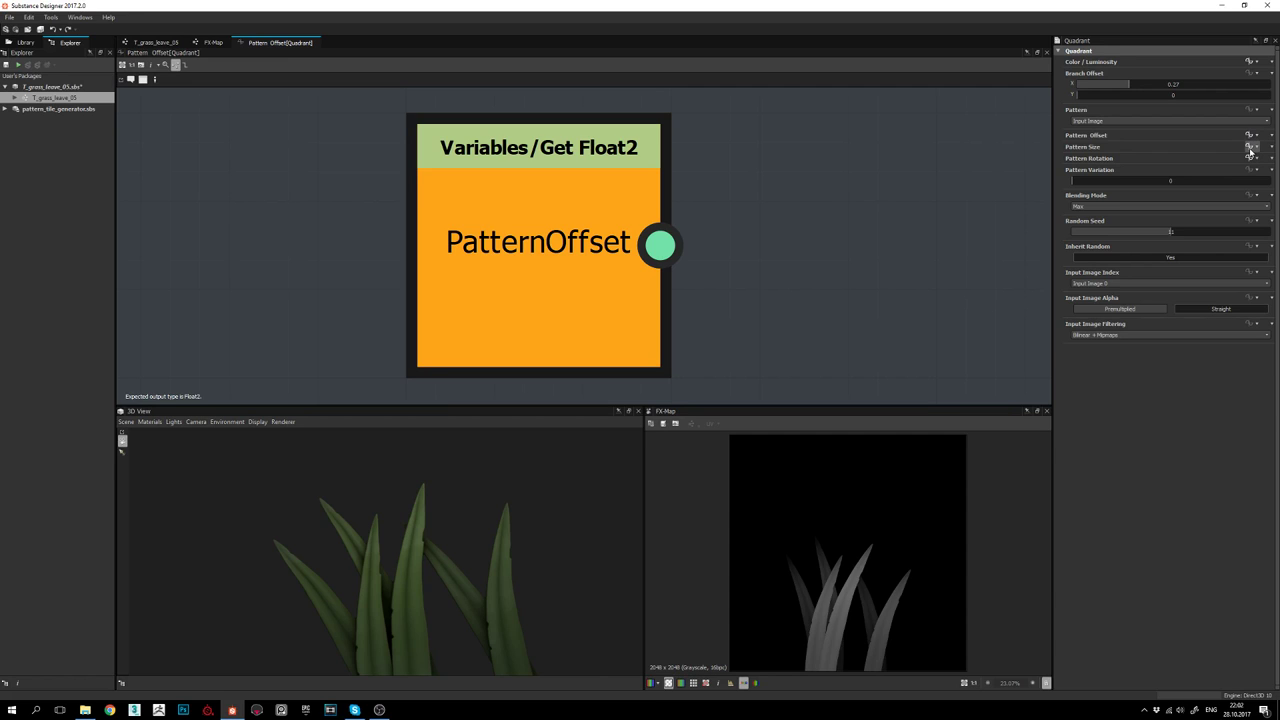
click(1249, 147)
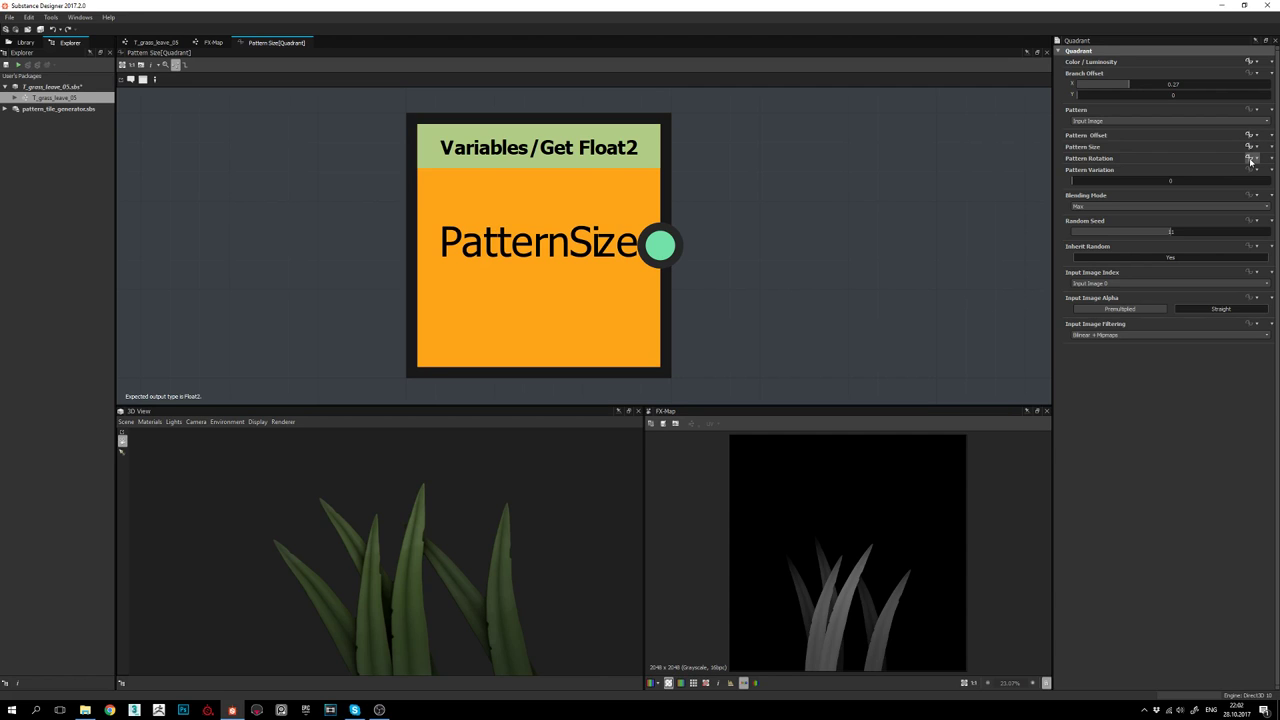
click(1249, 158)
scroll(700, 245, down, 4)
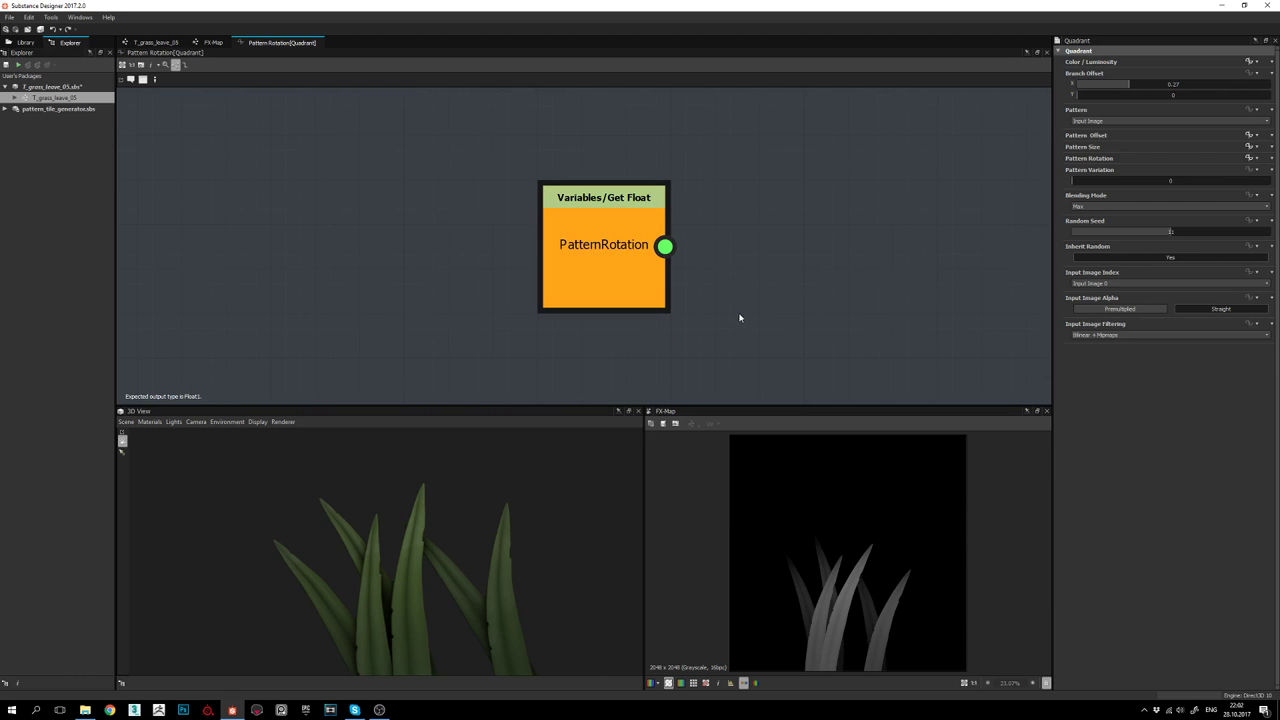
middle_drag(720, 335, 695, 337)
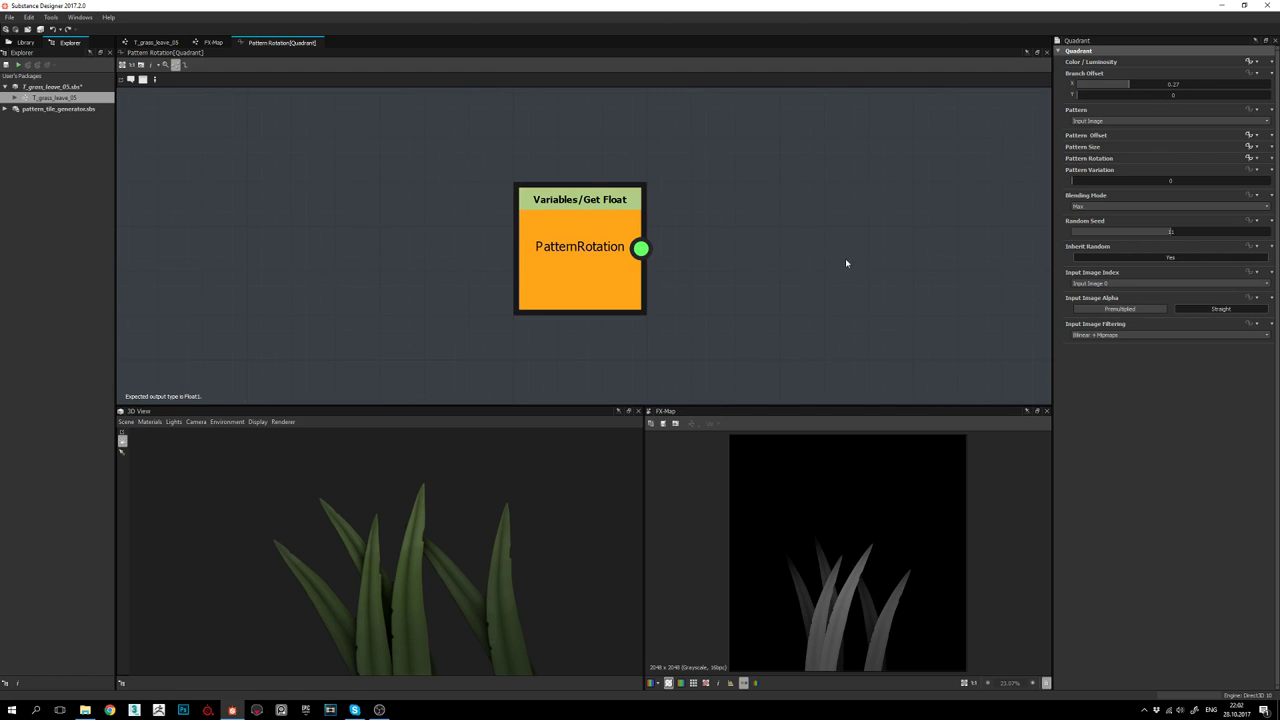
Reopen the Pattern Size function for editing and inspect its PatternSize Get Float2 node
click(1251, 146)
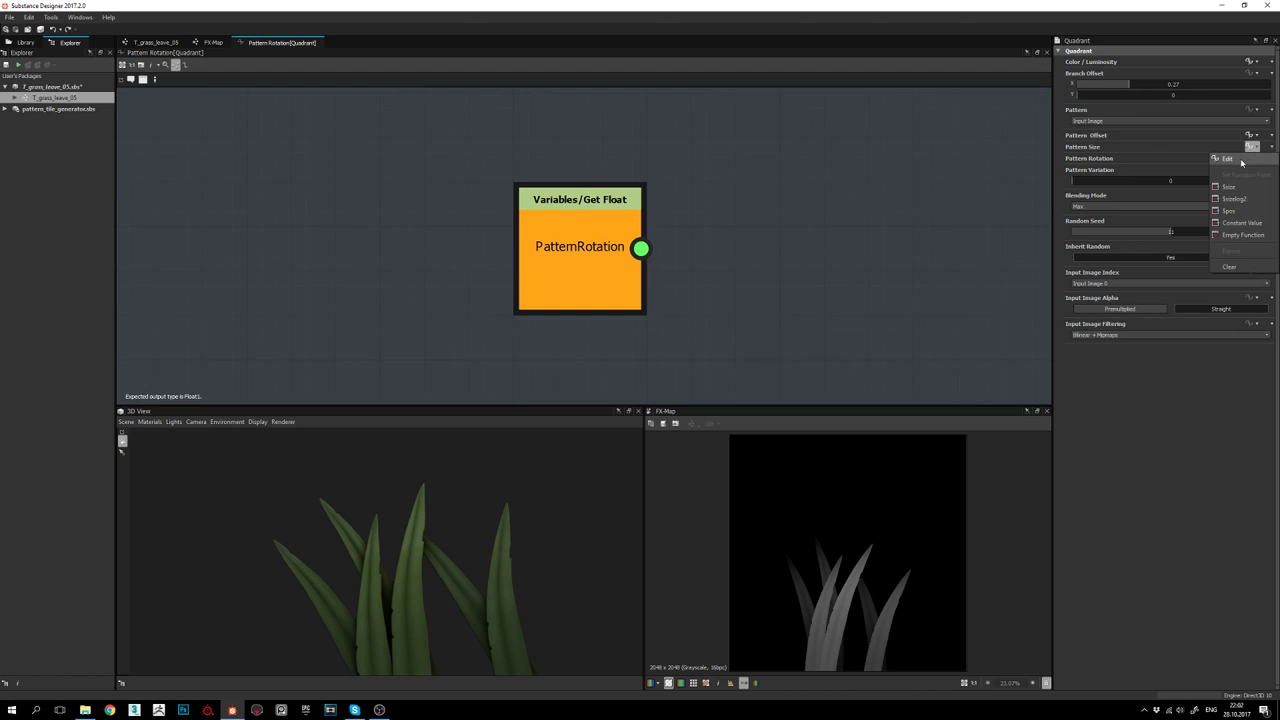
click(1227, 159)
scroll(692, 196, down, 3)
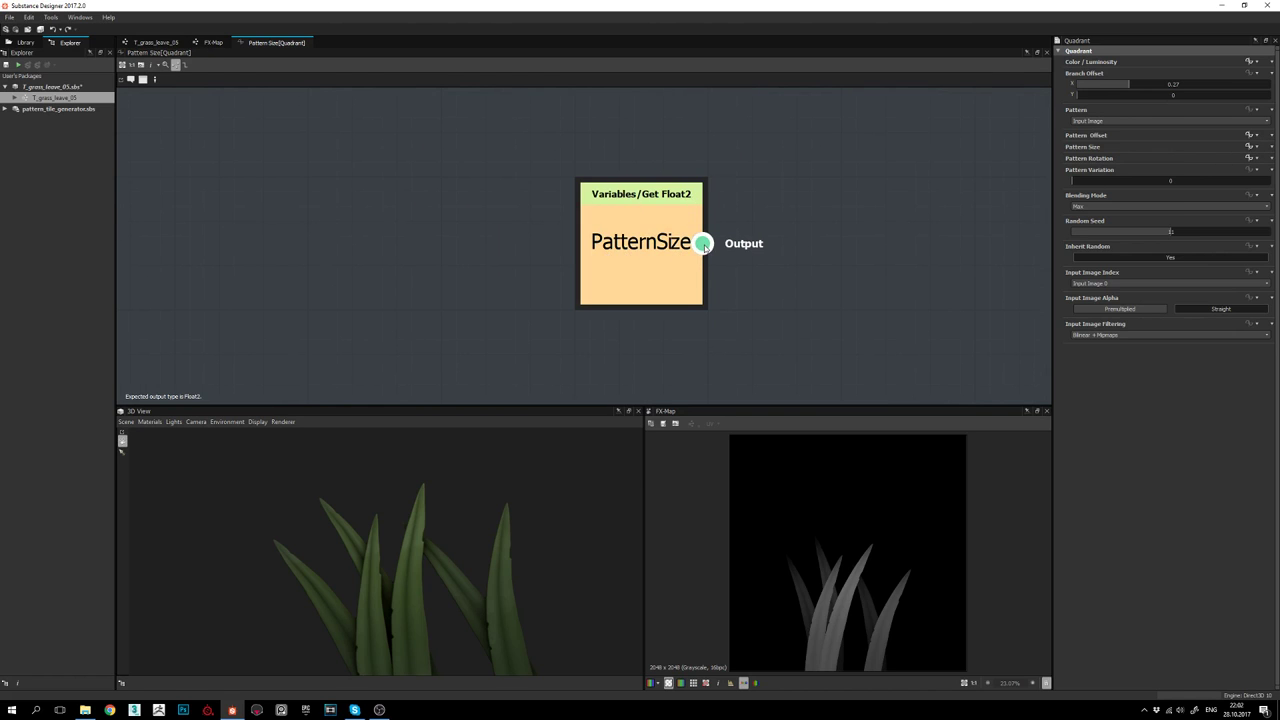
middle_drag(754, 271, 735, 271)
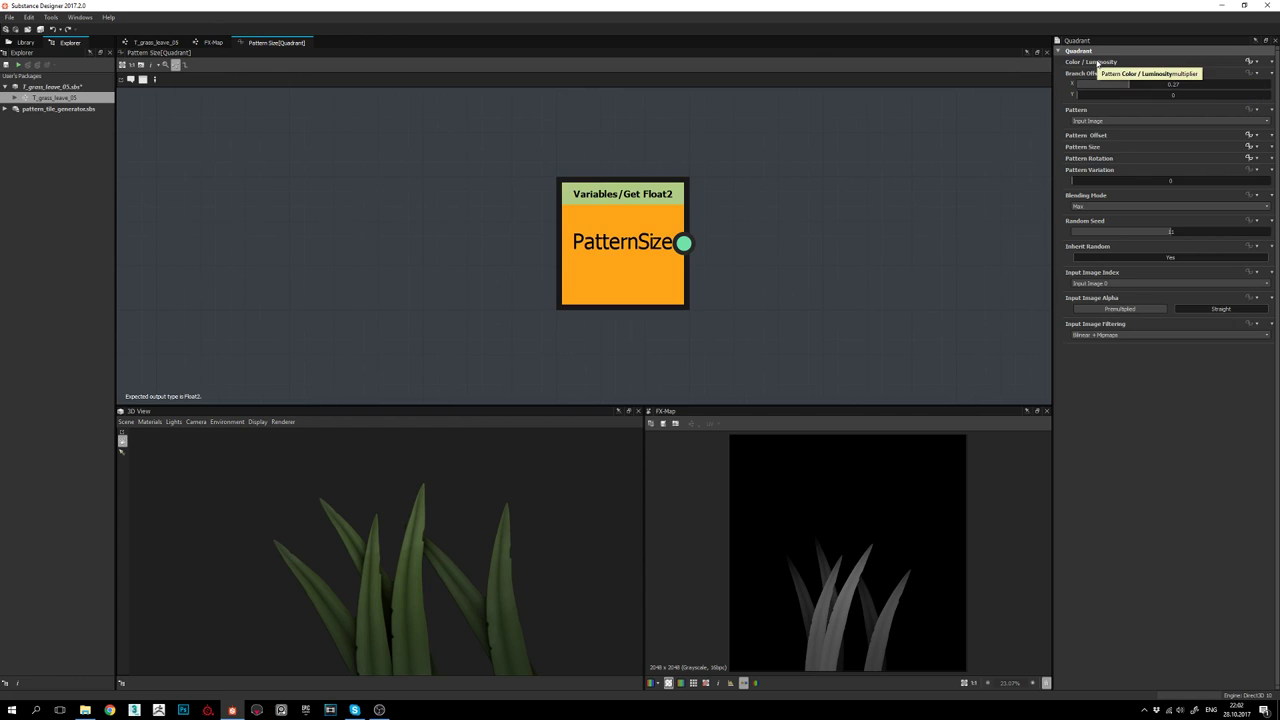
Return to the Color / Luminosity function and inspect the PatternOffset Set node in the pattern_offset group
click(1249, 62)
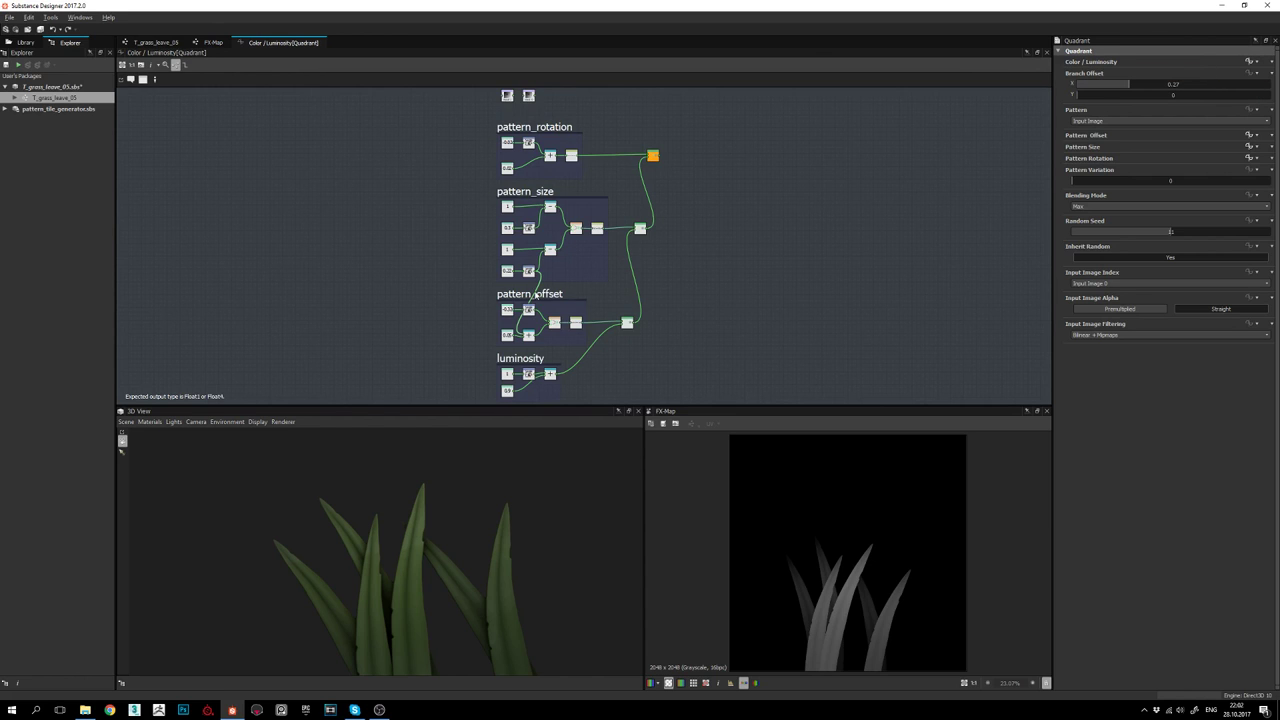
middle_drag(545, 294, 657, 240)
scroll(655, 250, up, 3)
scroll(701, 285, up, 3)
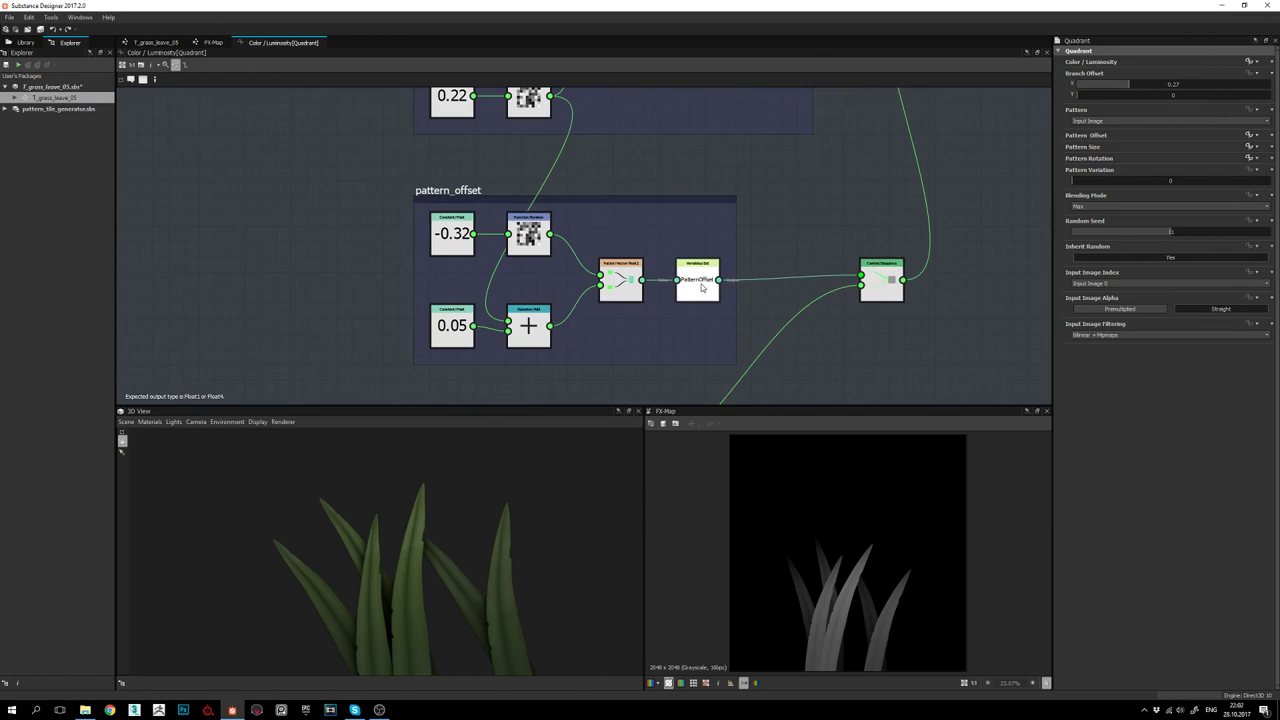
click(701, 287)
scroll(757, 189, up, 2)
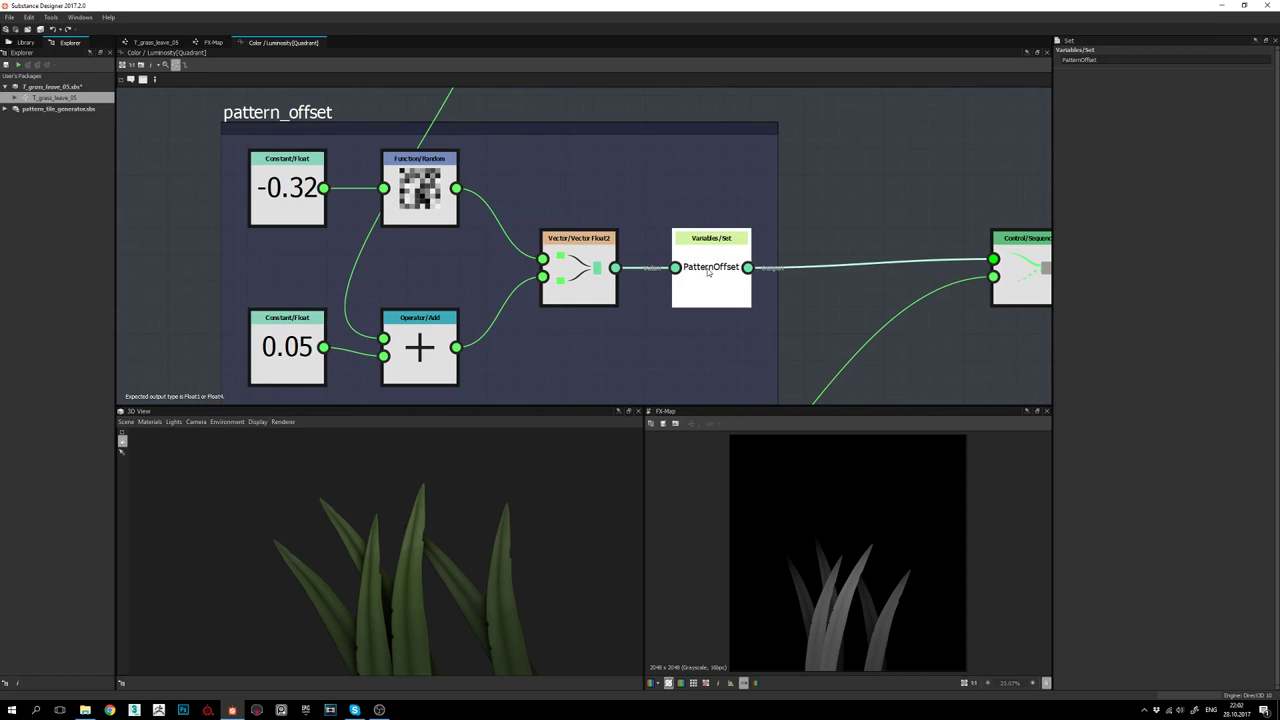
Inspect the PatternSize and PatternRotation Set nodes in the pattern_size and pattern_rotation groups
middle_drag(757, 189, 700, 341)
middle_drag(737, 150, 654, 326)
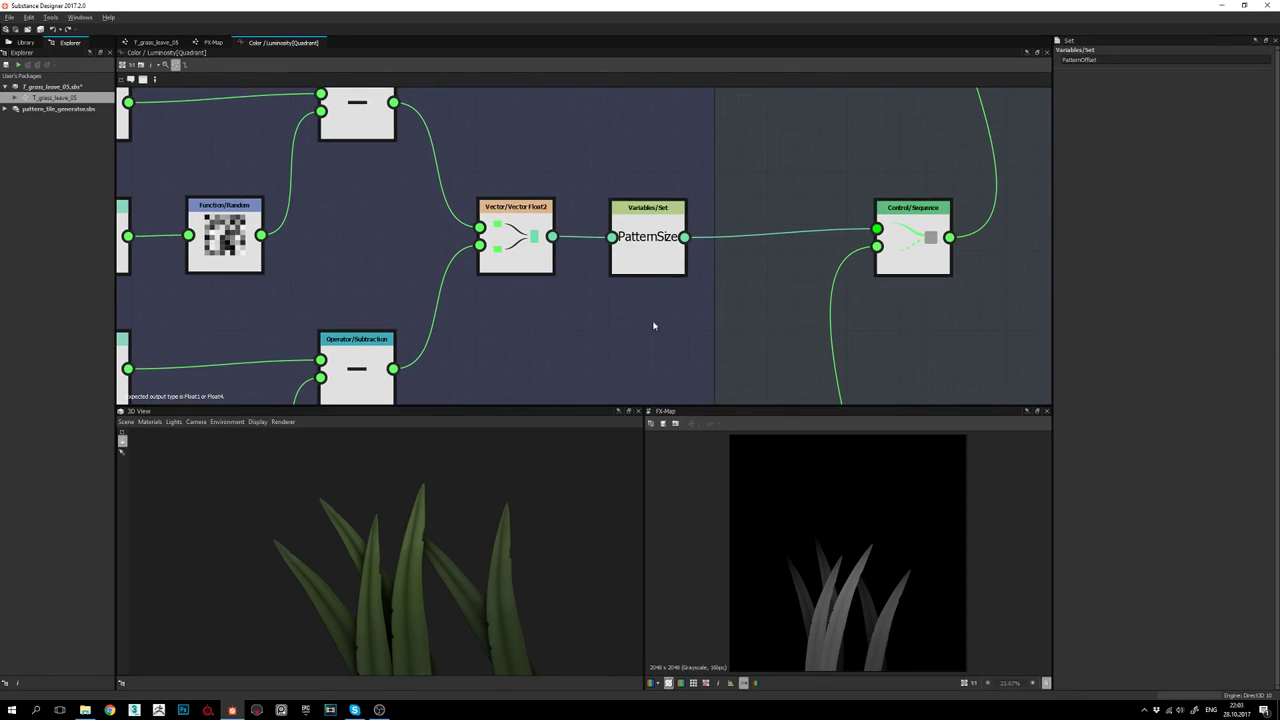
click(652, 253)
middle_drag(683, 197, 664, 385)
scroll(664, 385, down, 3)
middle_drag(577, 200, 586, 227)
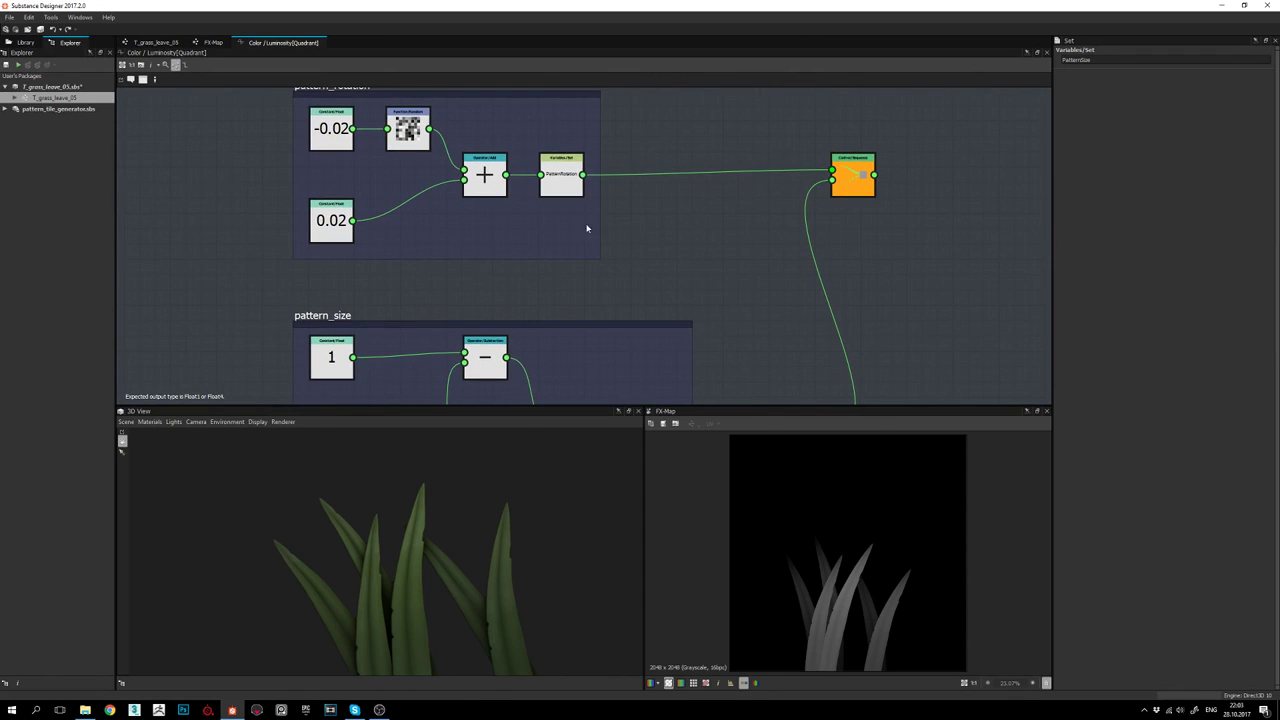
click(564, 177)
Examine how the Set nodes and the luminosity group are chained through the Sequence nodes to the output node
scroll(740, 277, down, 2)
middle_drag(740, 277, 711, 249)
scroll(695, 307, down, 1)
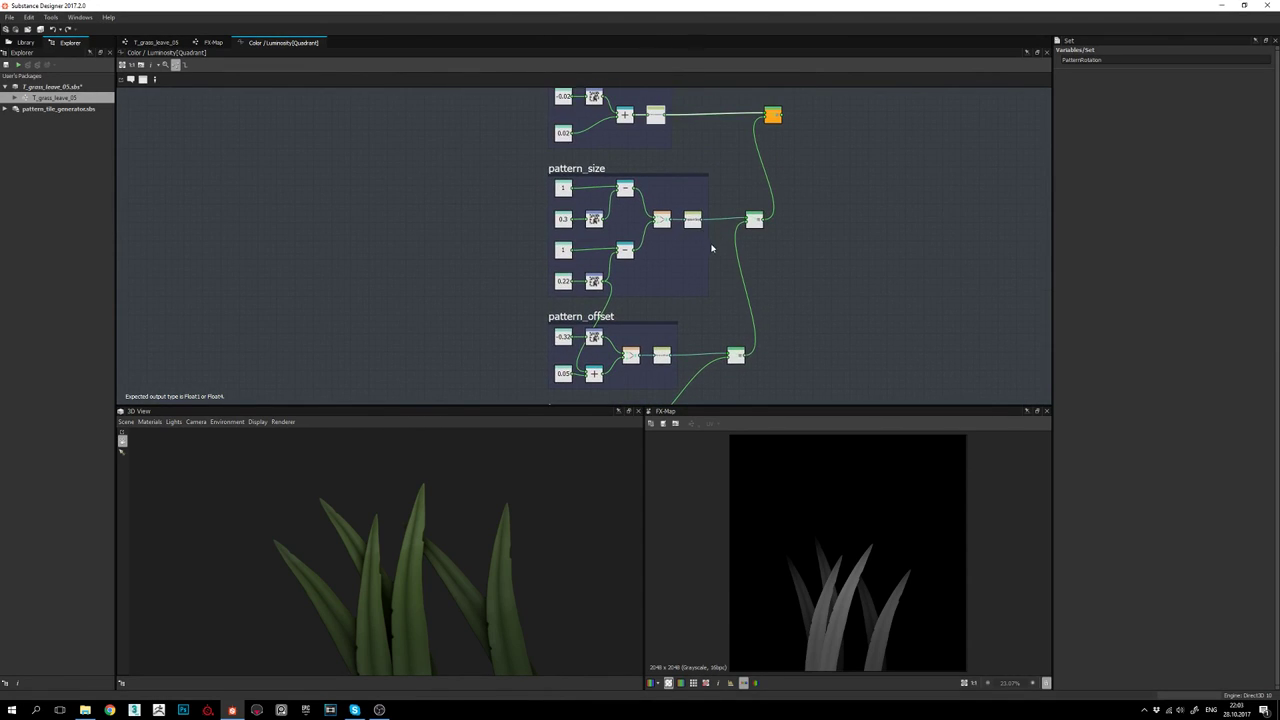
middle_drag(662, 323, 668, 244)
scroll(670, 300, up, 5)
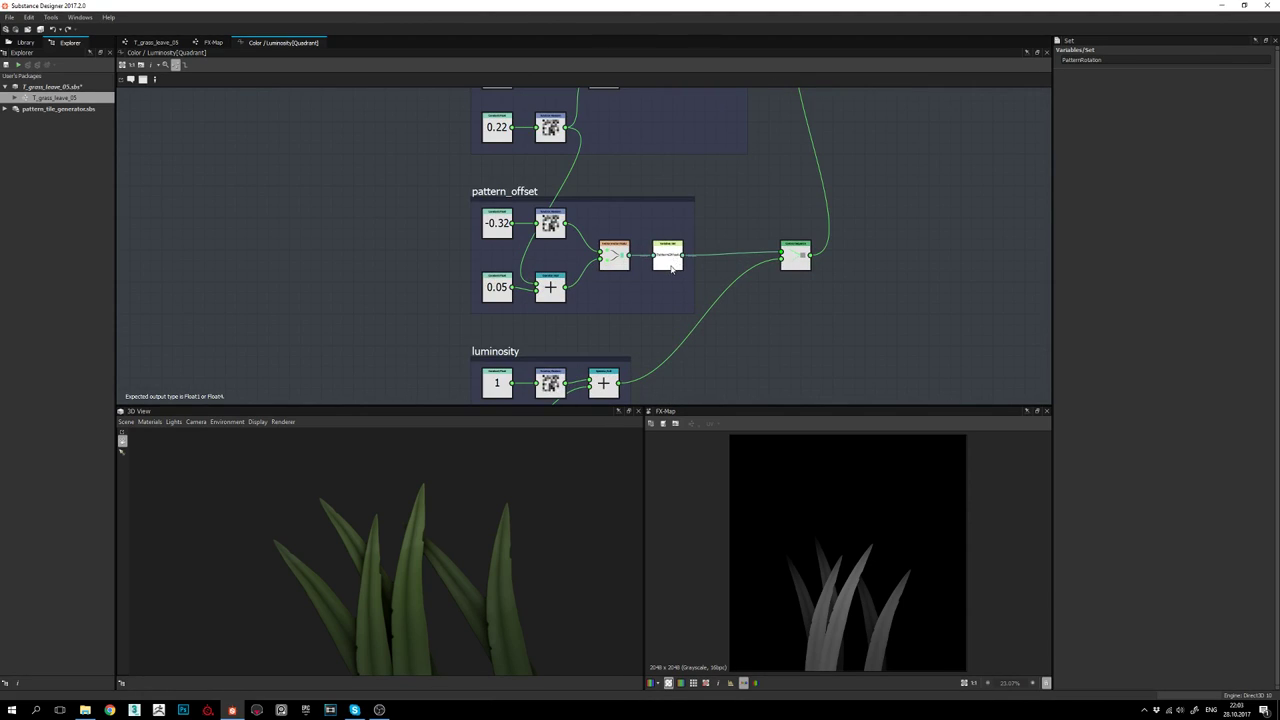
scroll(670, 252, down, 3)
middle_drag(595, 160, 560, 229)
scroll(560, 229, down, 2)
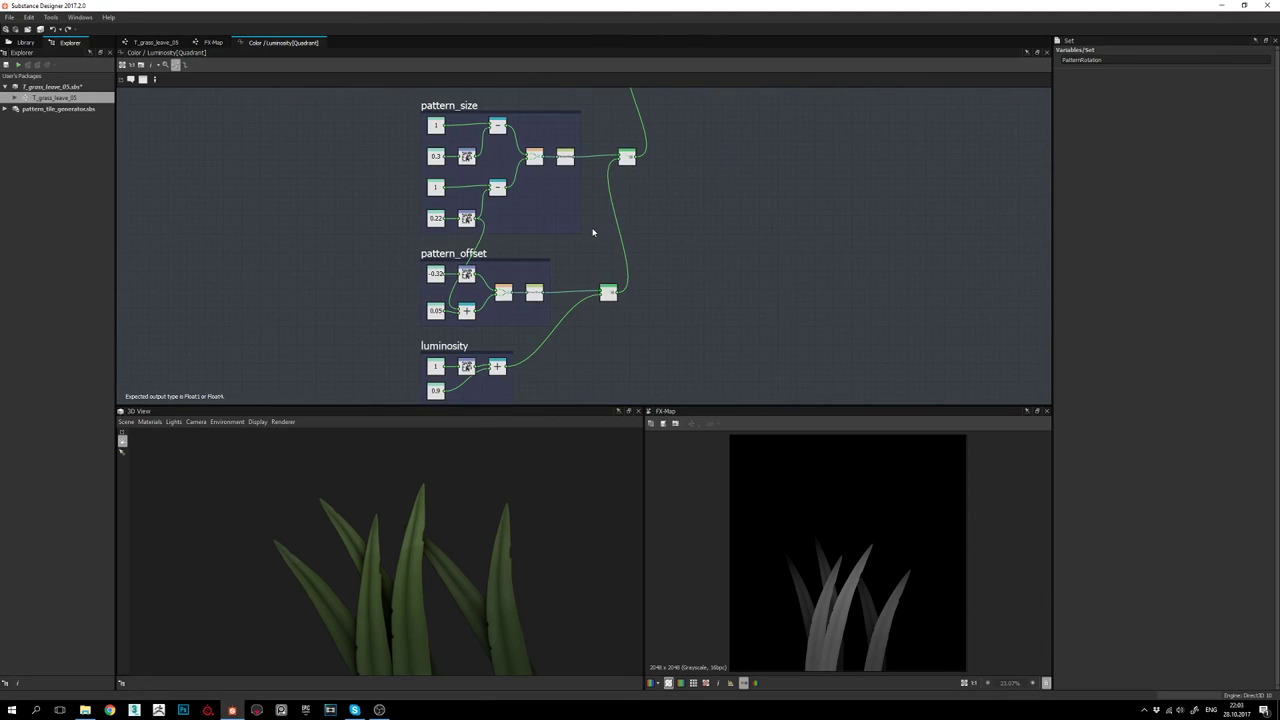
middle_drag(653, 184, 753, 239)
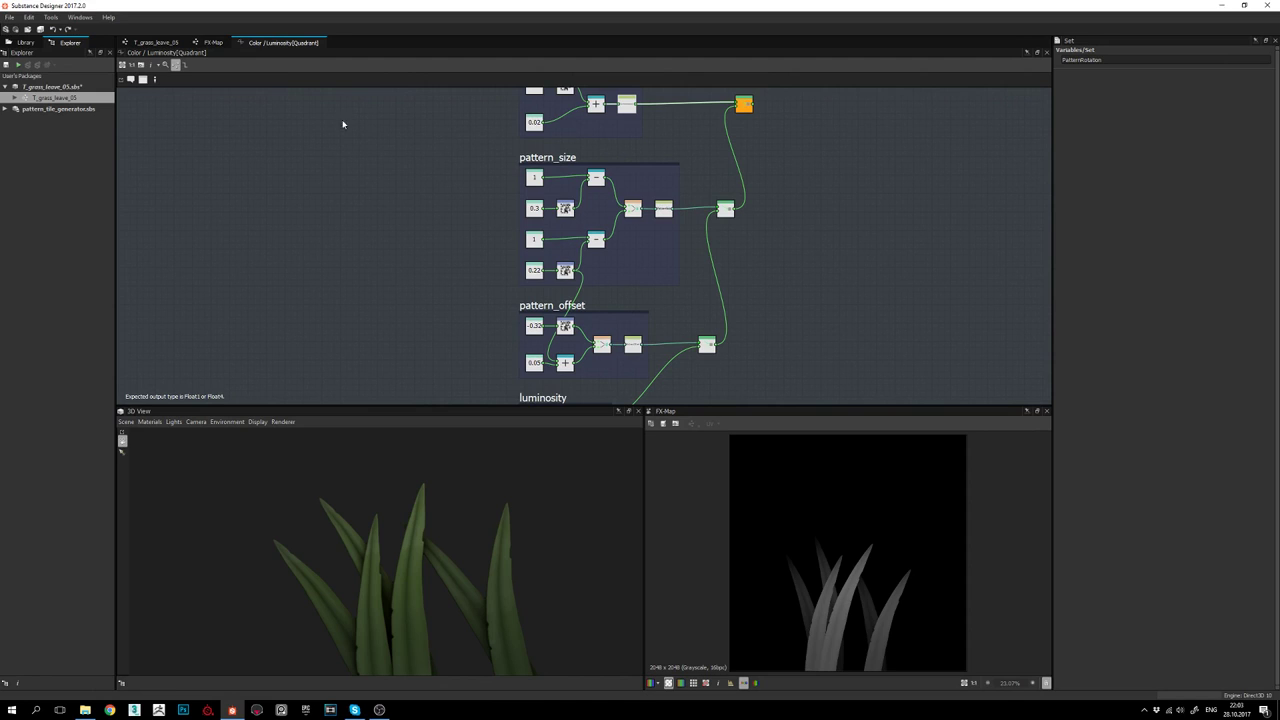
Go back to the FX-Map network, select the variations Quadrant and reopen its Color / Luminosity function to view all groups
click(214, 45)
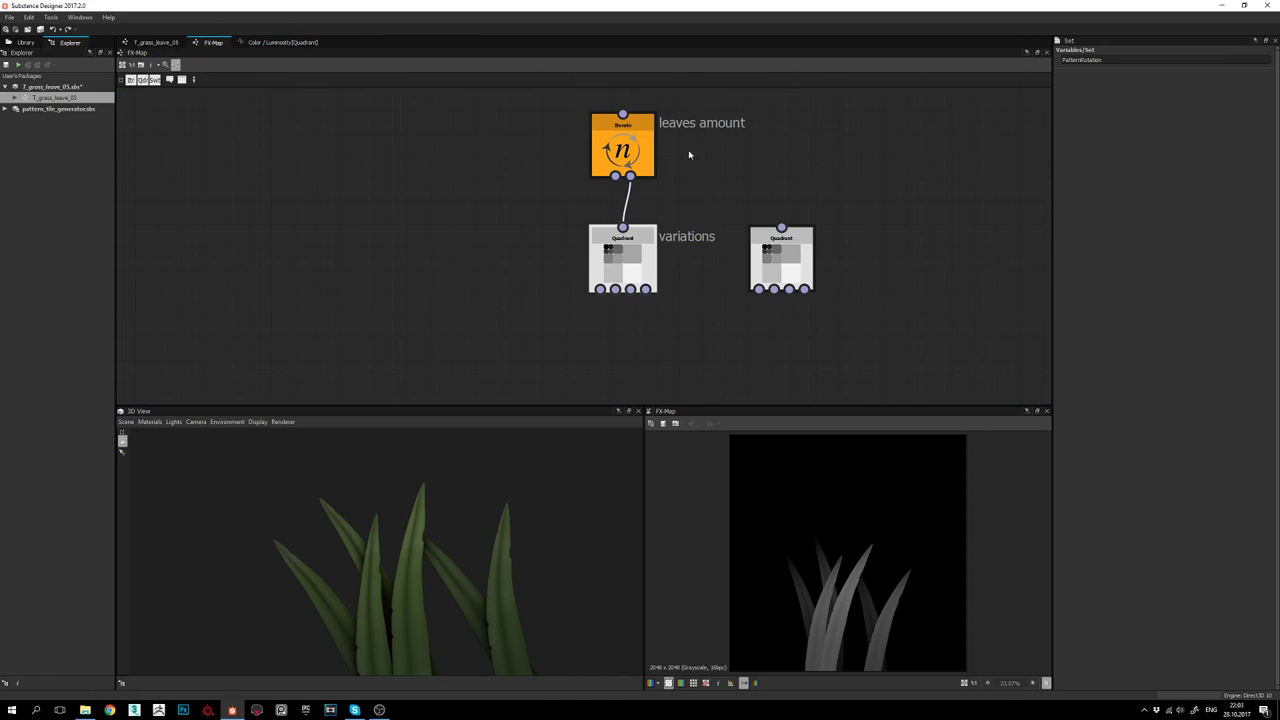
click(625, 262)
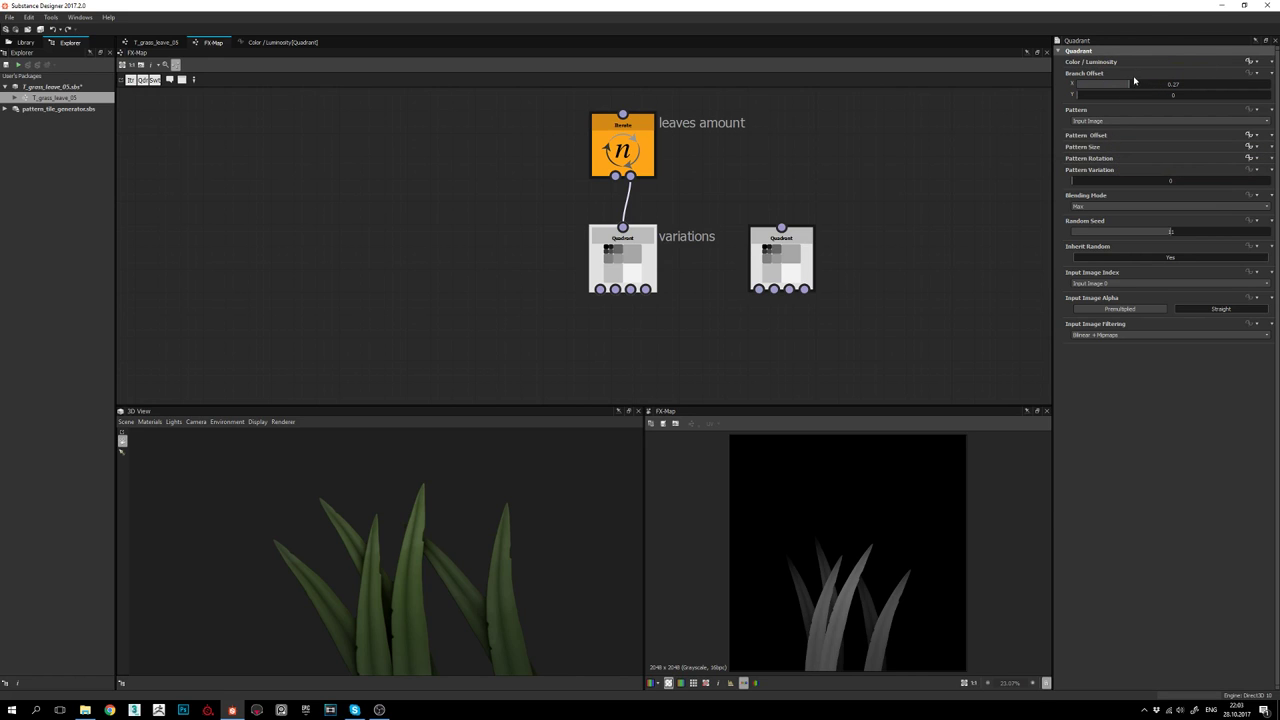
click(1249, 61)
scroll(730, 212, down, 3)
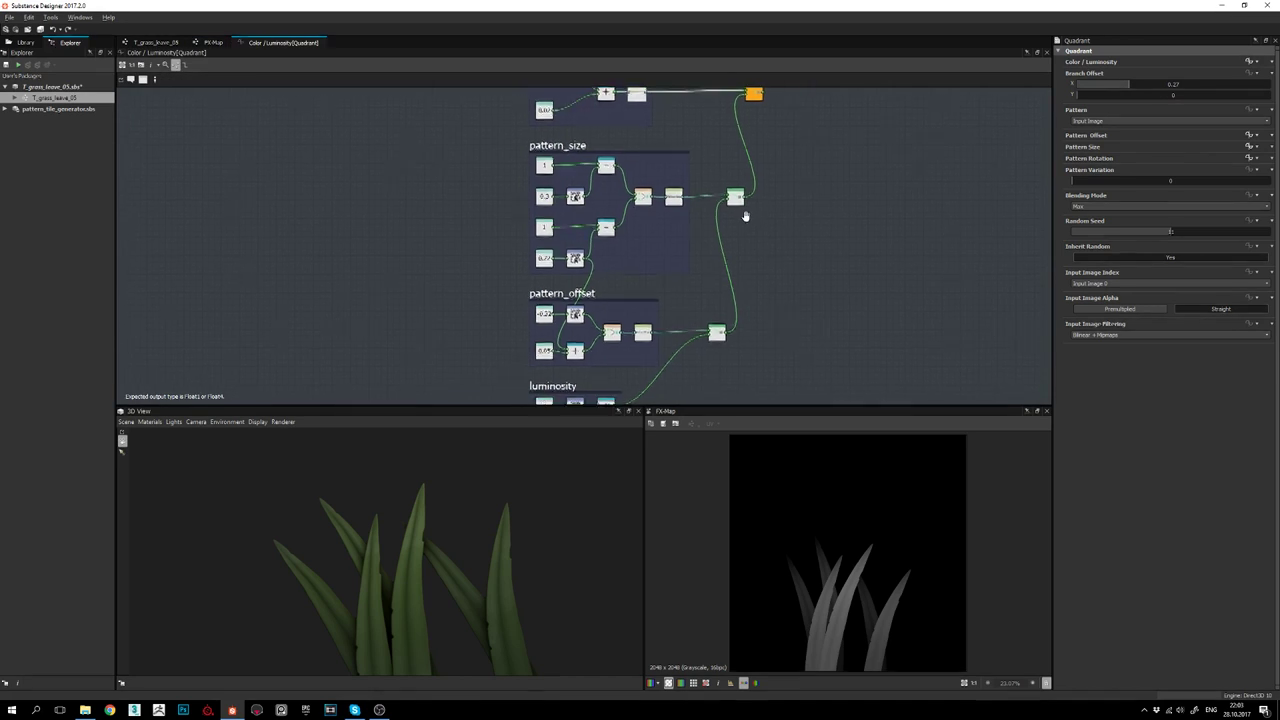
middle_drag(702, 229, 664, 239)
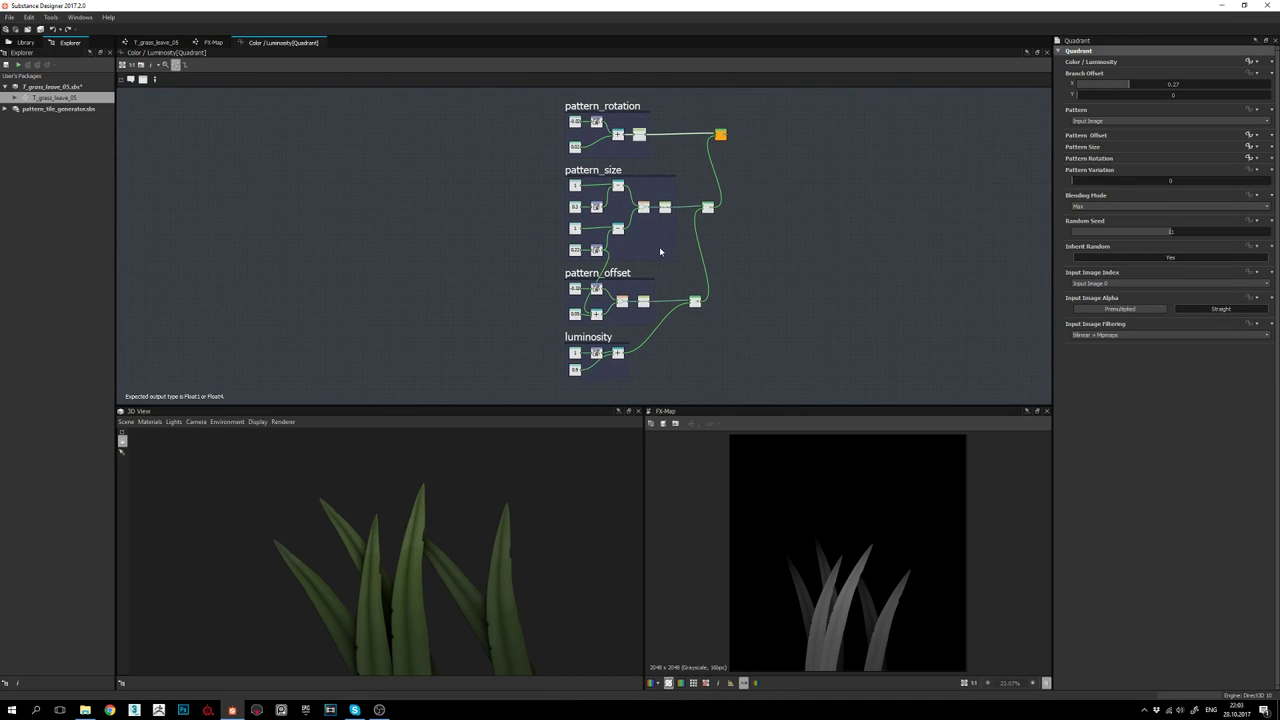
middle_drag(582, 268, 571, 269)
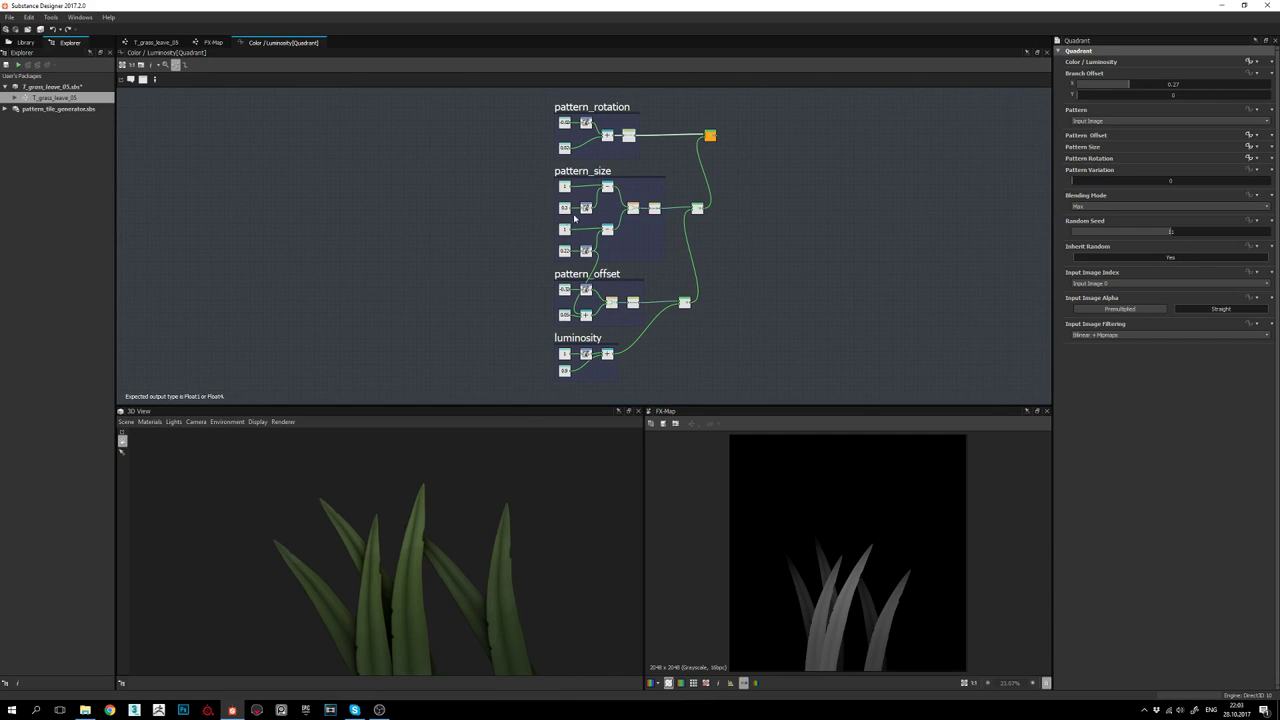
Examine the constants and Random nodes of the pattern_offset and luminosity groups more closely
scroll(619, 247, up, 2)
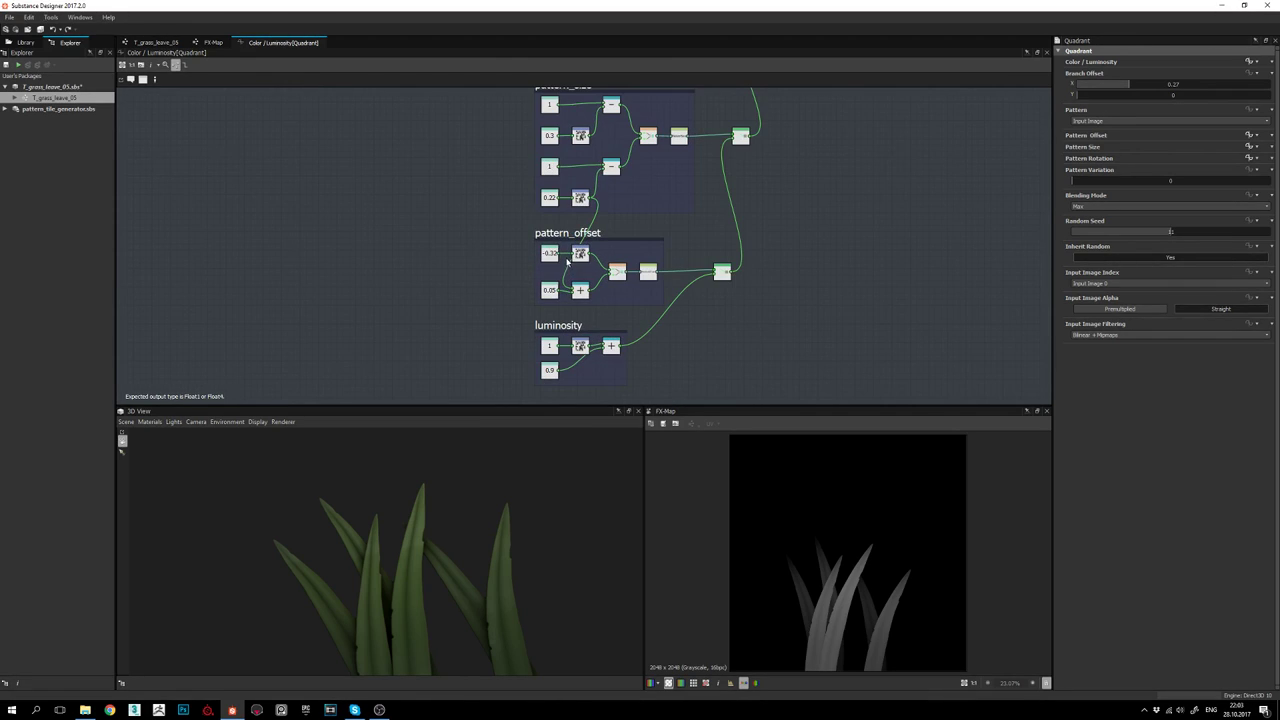
middle_drag(624, 249, 566, 283)
scroll(672, 300, down, 2)
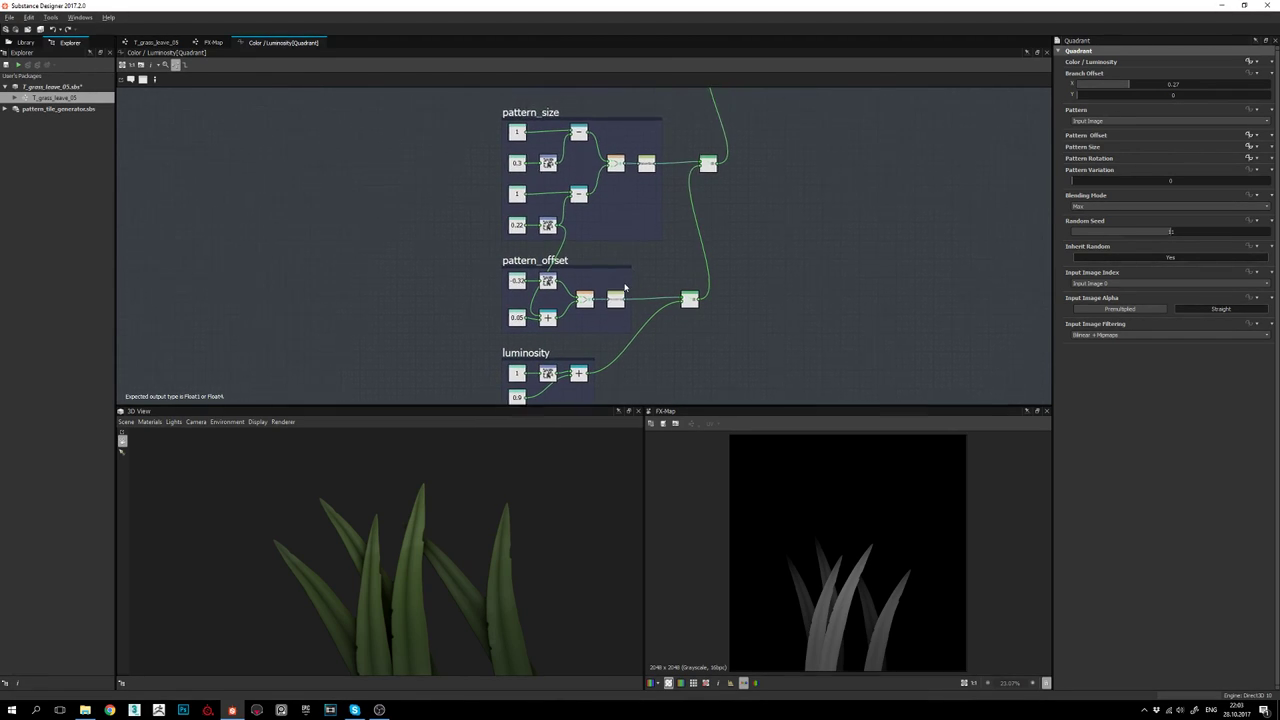
scroll(625, 297, up, 2)
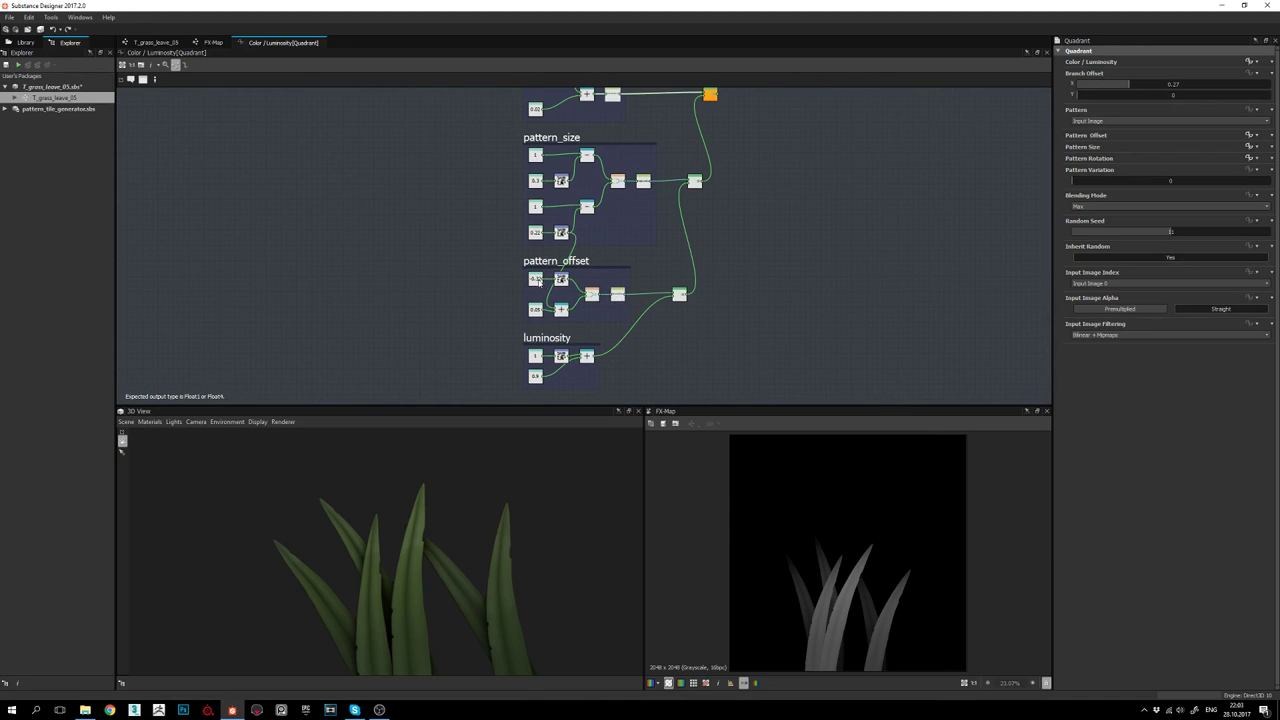
middle_drag(633, 299, 661, 231)
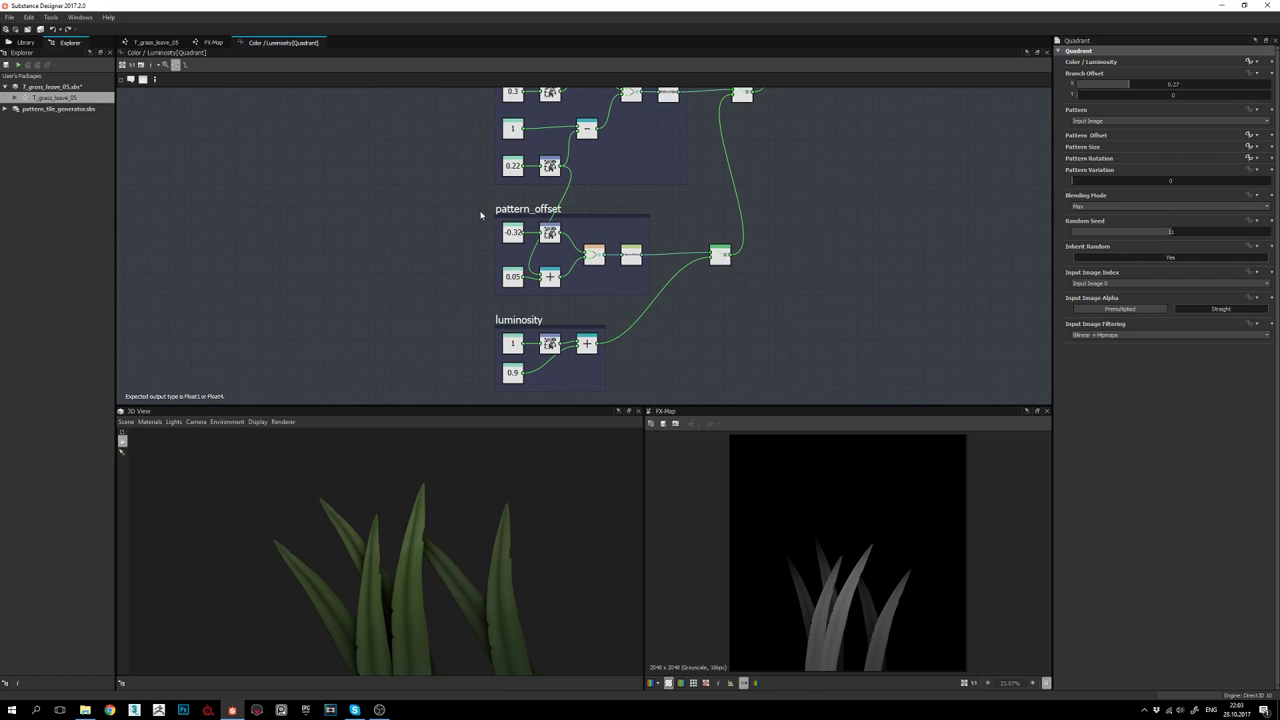
Select the pattern_offset frame, and return to the FX-Map network to show the variations Quadrant's parameters
click(496, 226)
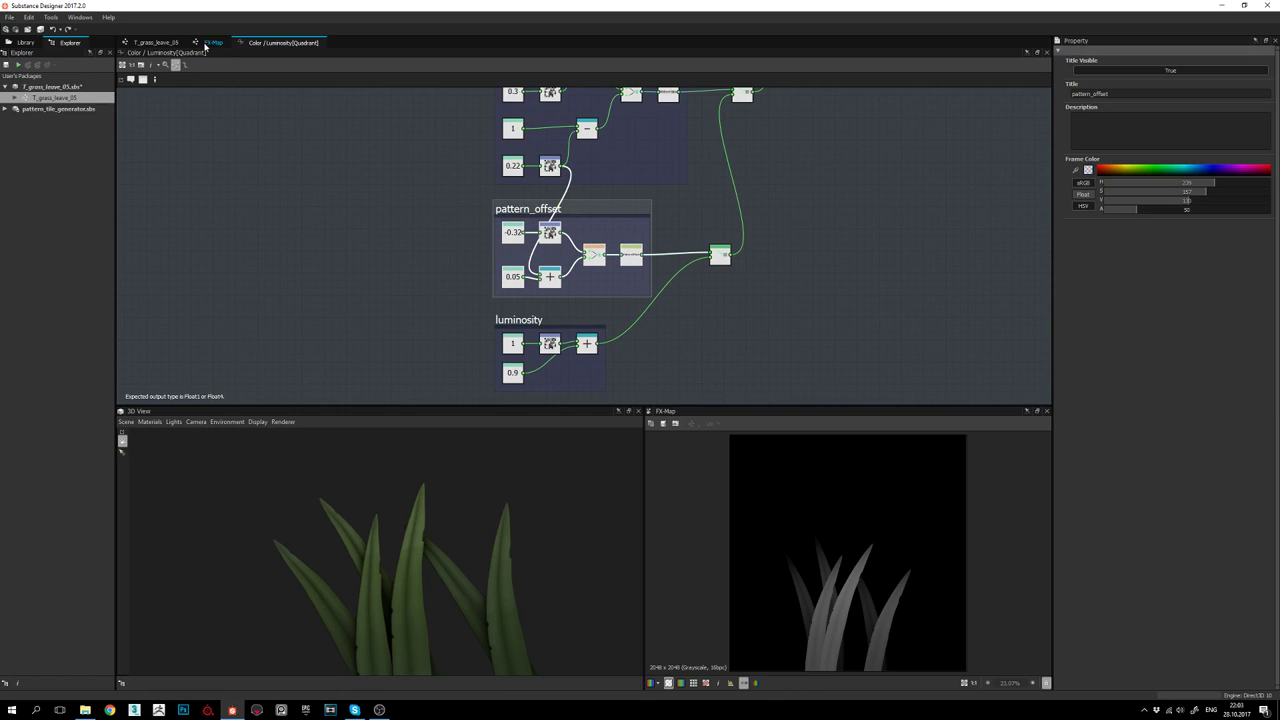
click(211, 43)
click(618, 270)
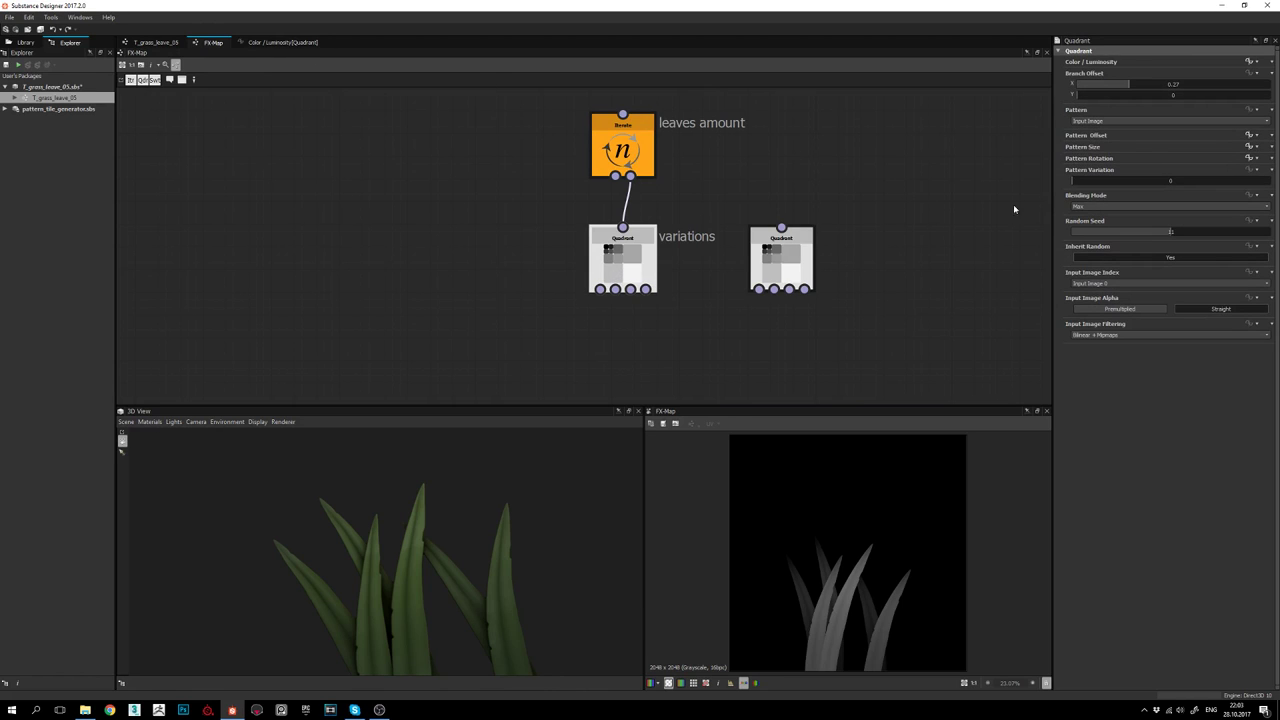
Copy the pattern_offset group from the Color / Luminosity function into a new empty Pattern Offset function on the unconnected Quadrant
click(285, 43)
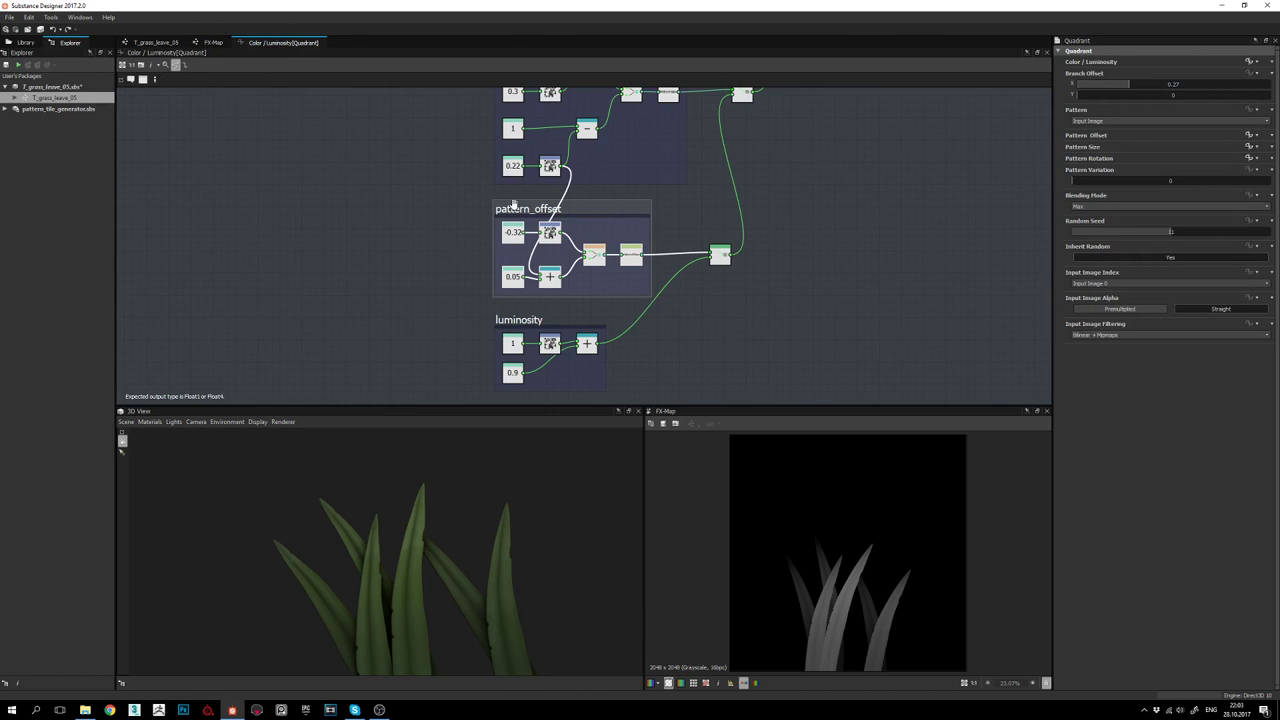
click(211, 43)
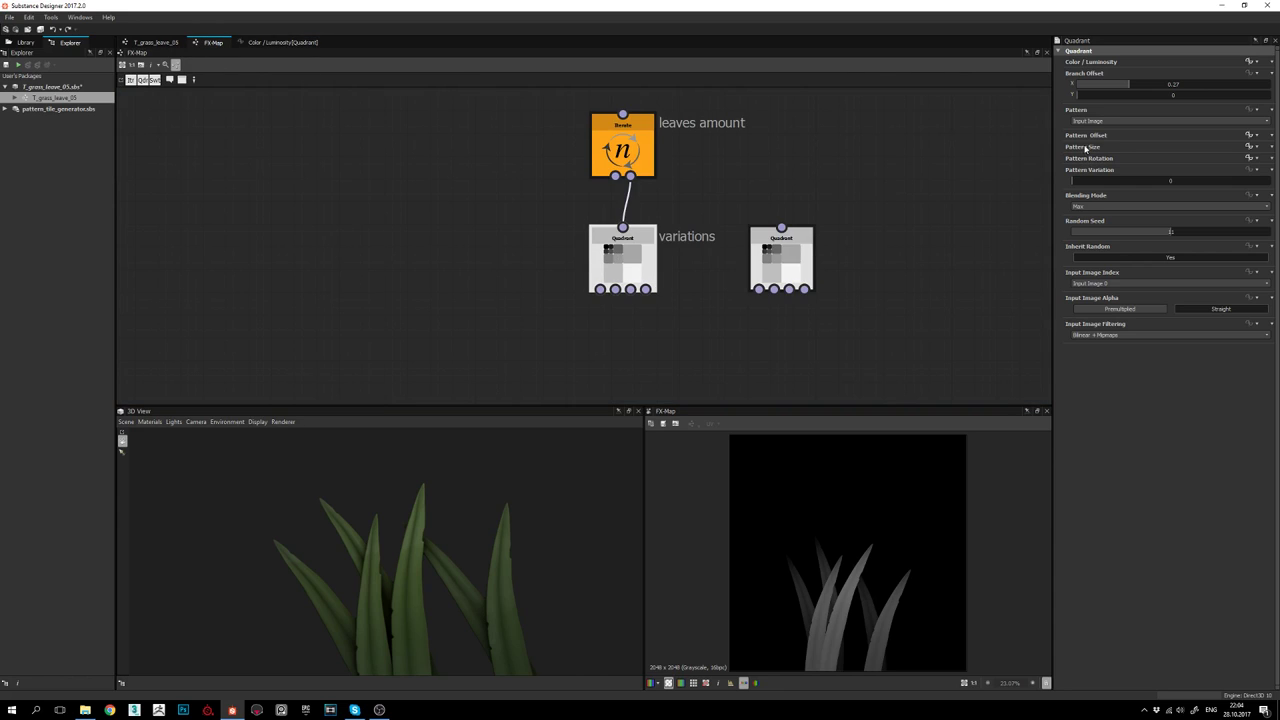
click(773, 258)
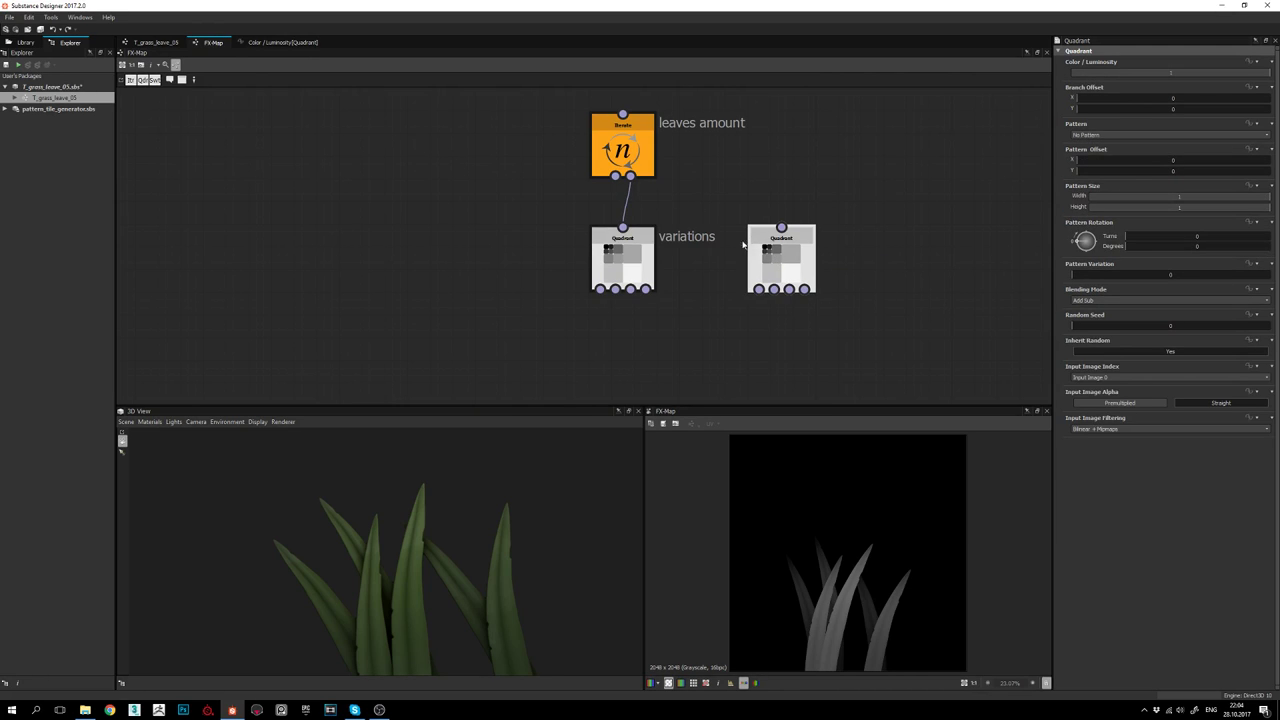
click(1256, 149)
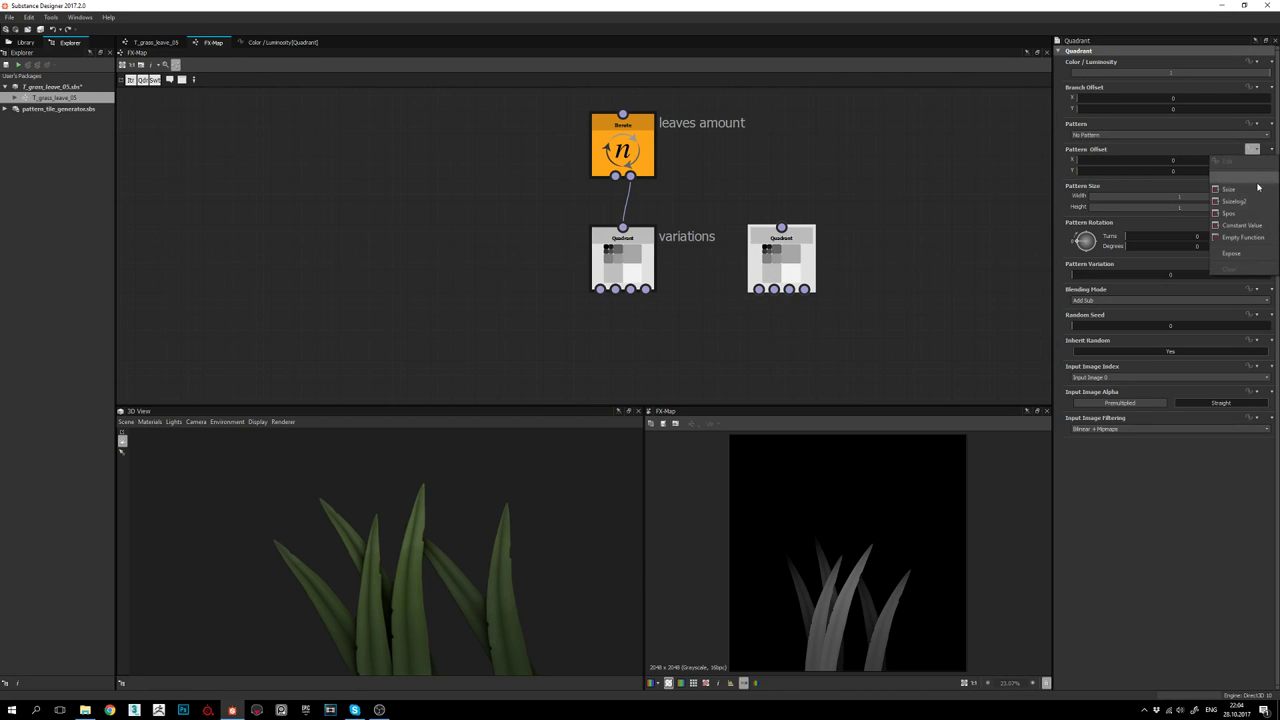
click(1243, 238)
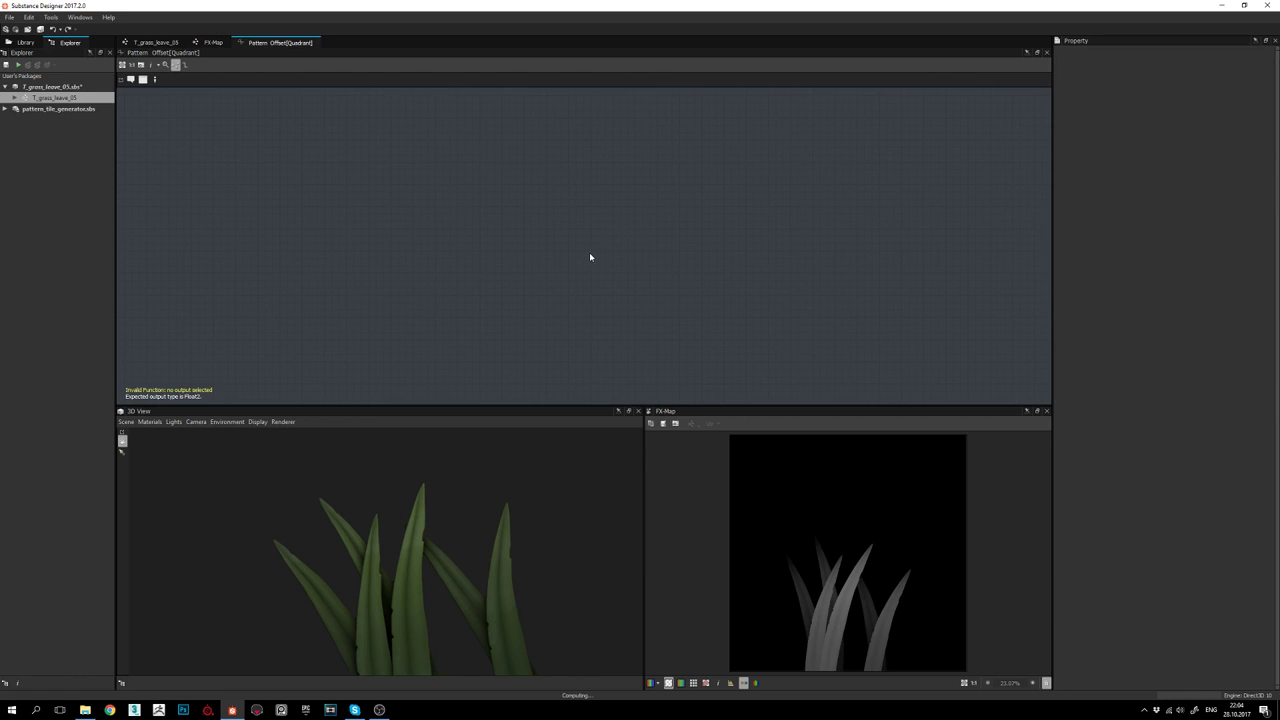
key(ctrl+v)
scroll(589, 252, up, 3)
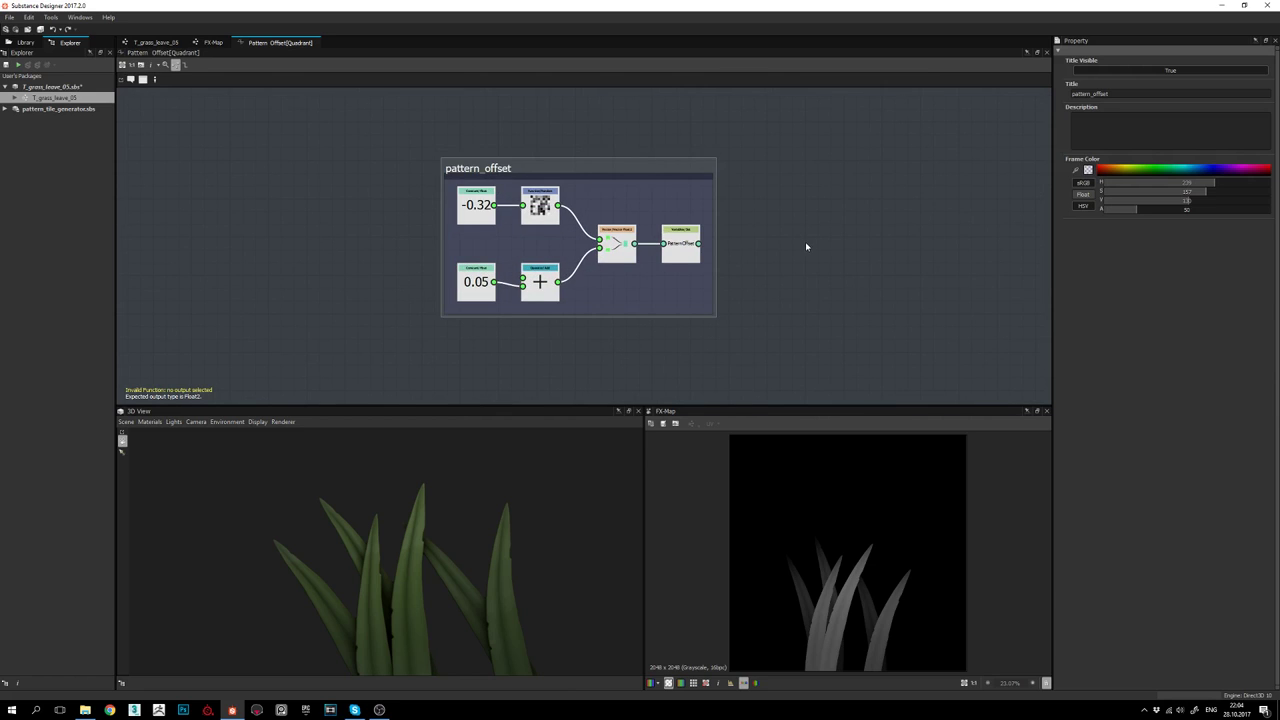
scroll(690, 268, up, 1)
scroll(804, 264, down, 2)
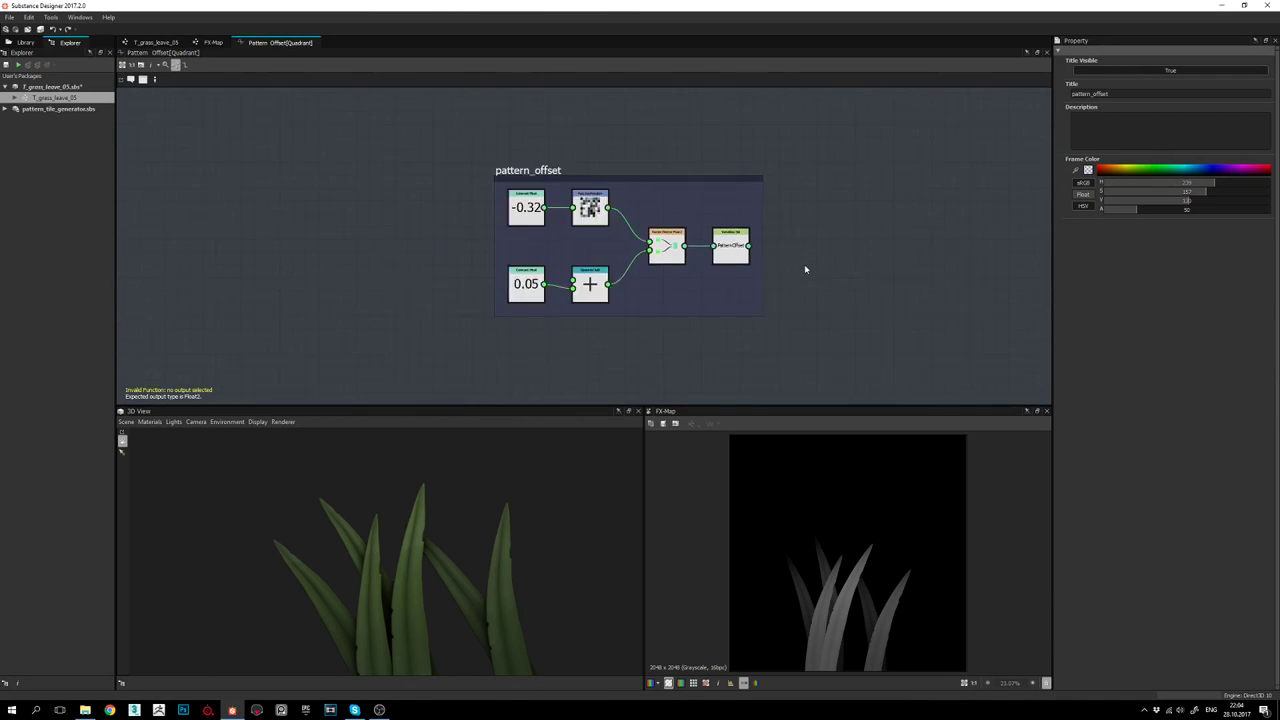
middle_drag(777, 250, 719, 250)
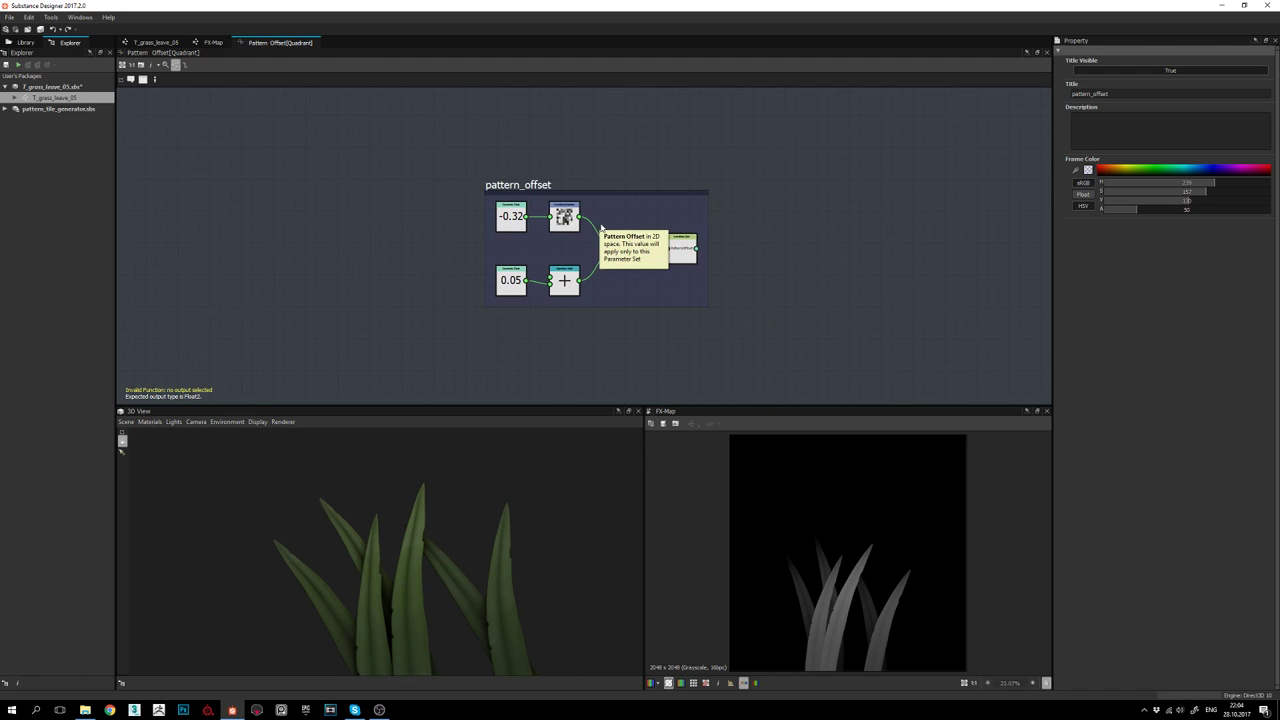
Return to the FX-Map network, select the unconnected Quadrant and review its parameters beside the variations Quadrant
click(212, 42)
click(803, 237)
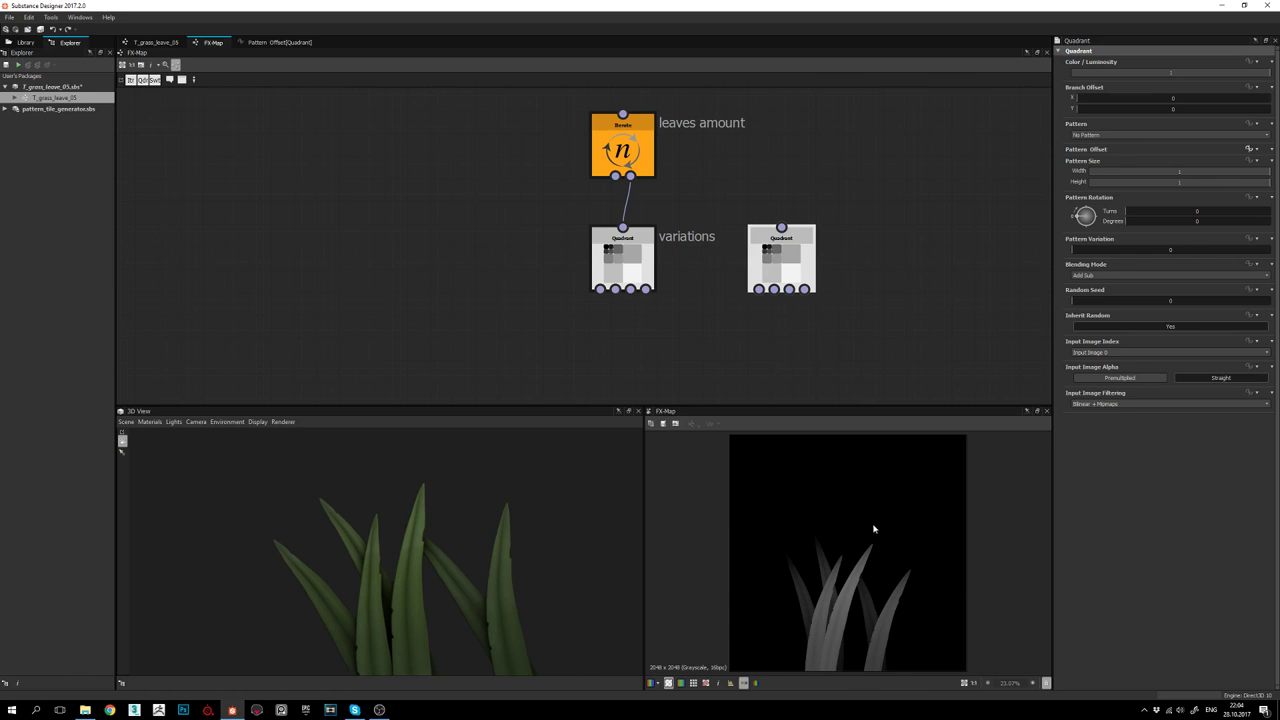
middle_drag(854, 270, 830, 271)
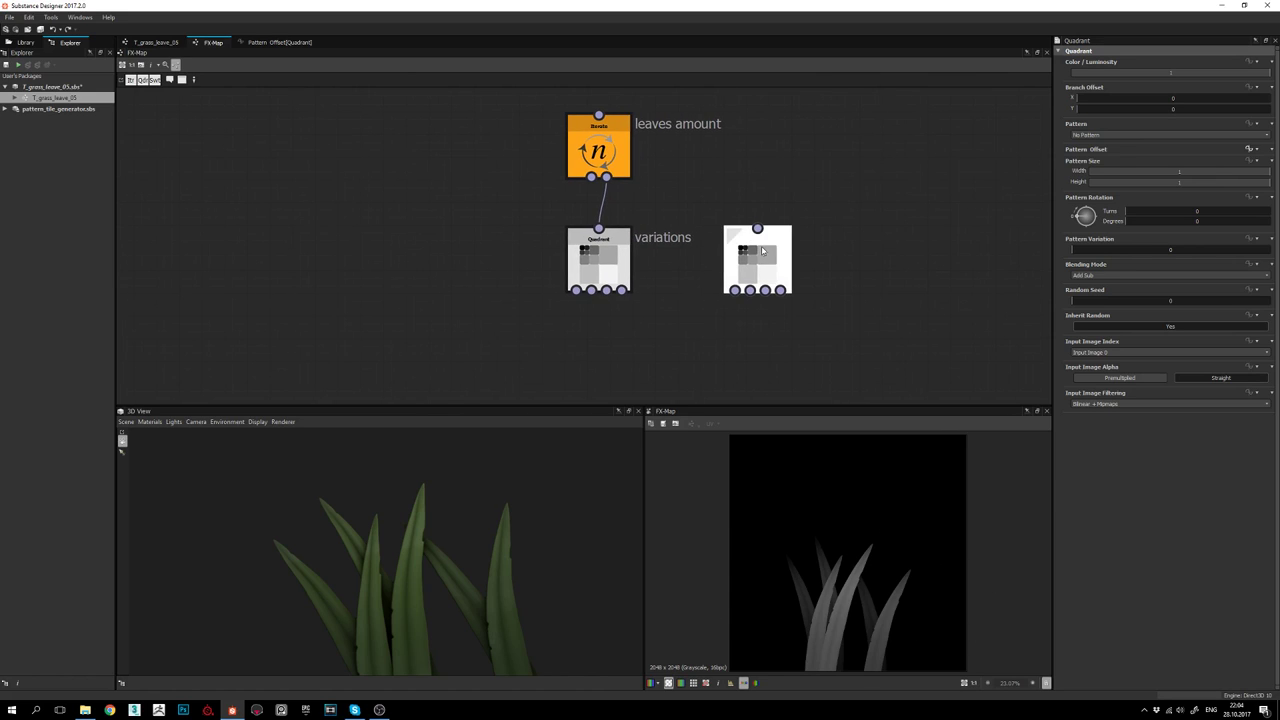
drag(763, 251, 740, 253)
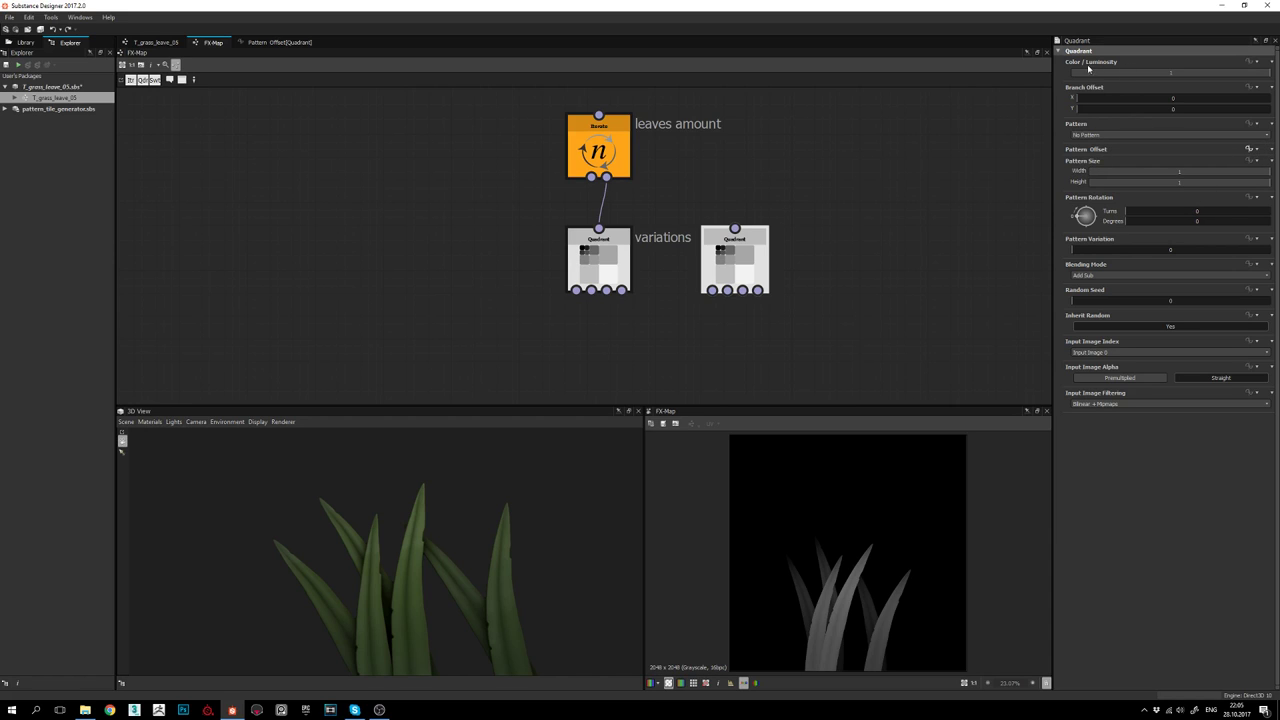
click(640, 259)
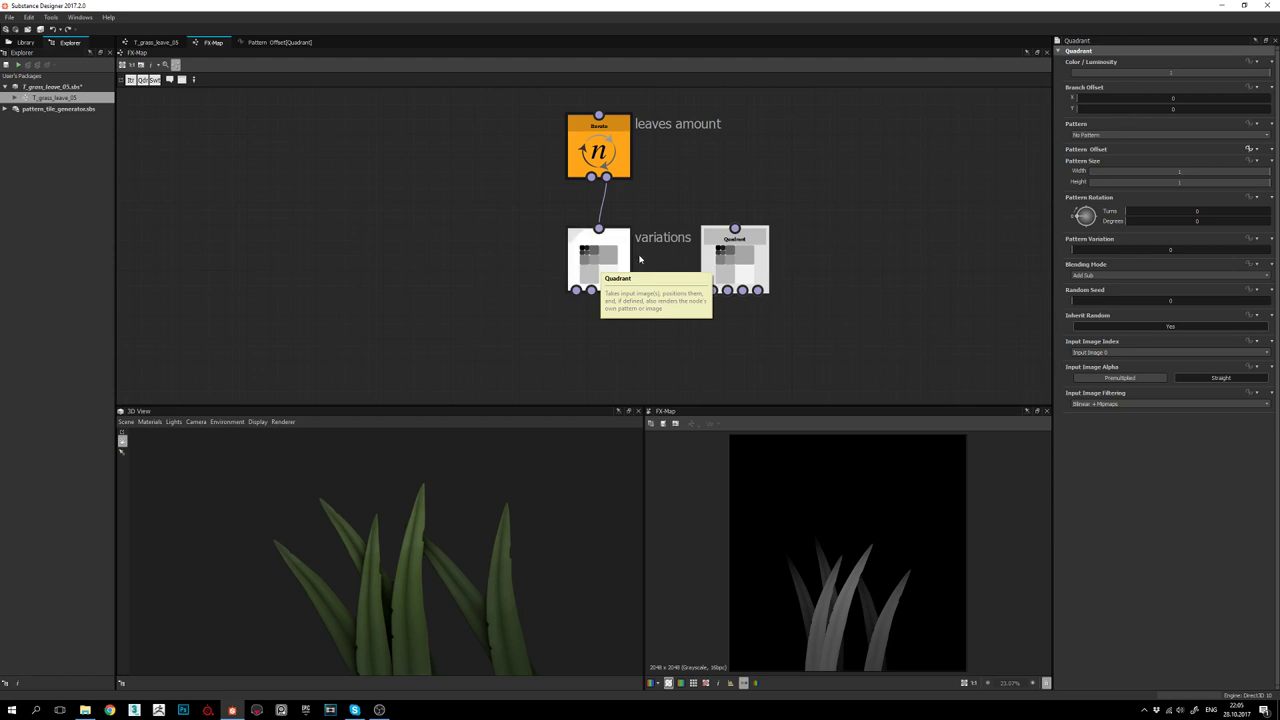
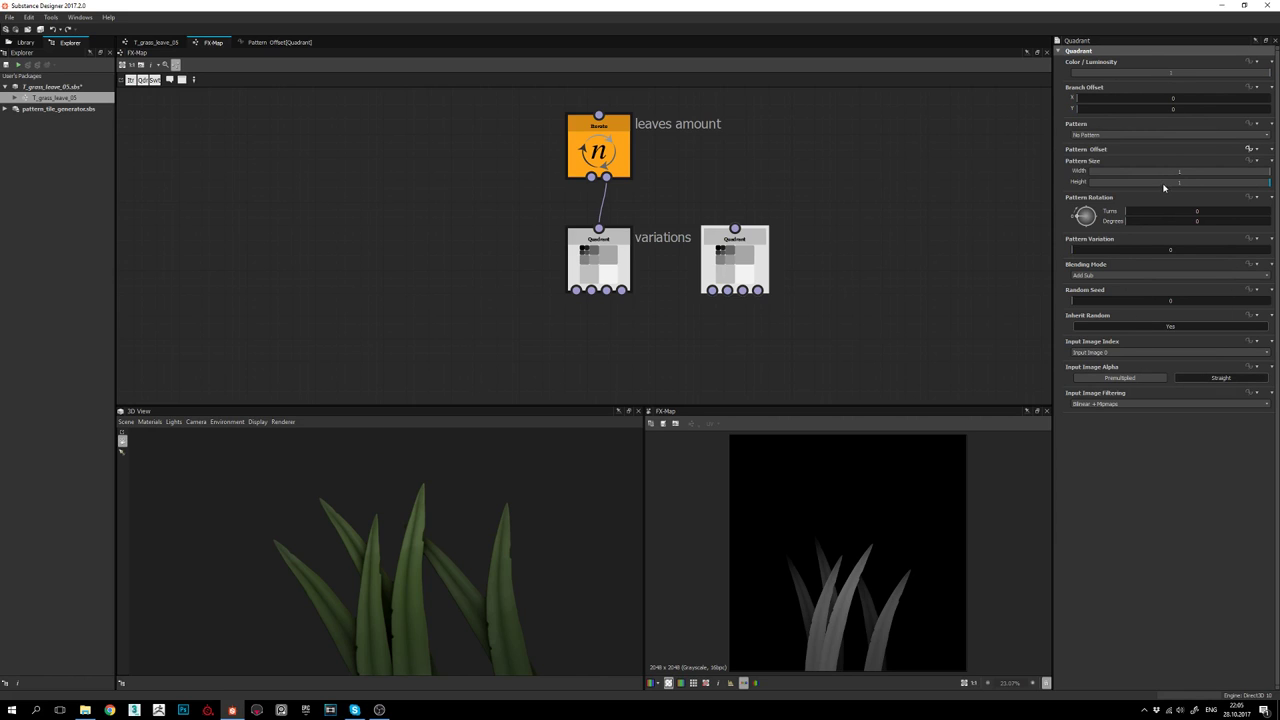
middle_drag(842, 257, 852, 255)
mouse_move(758, 269)
mouse_down()
mouse_move(737, 269)
mouse_move(758, 268)
mouse_up()
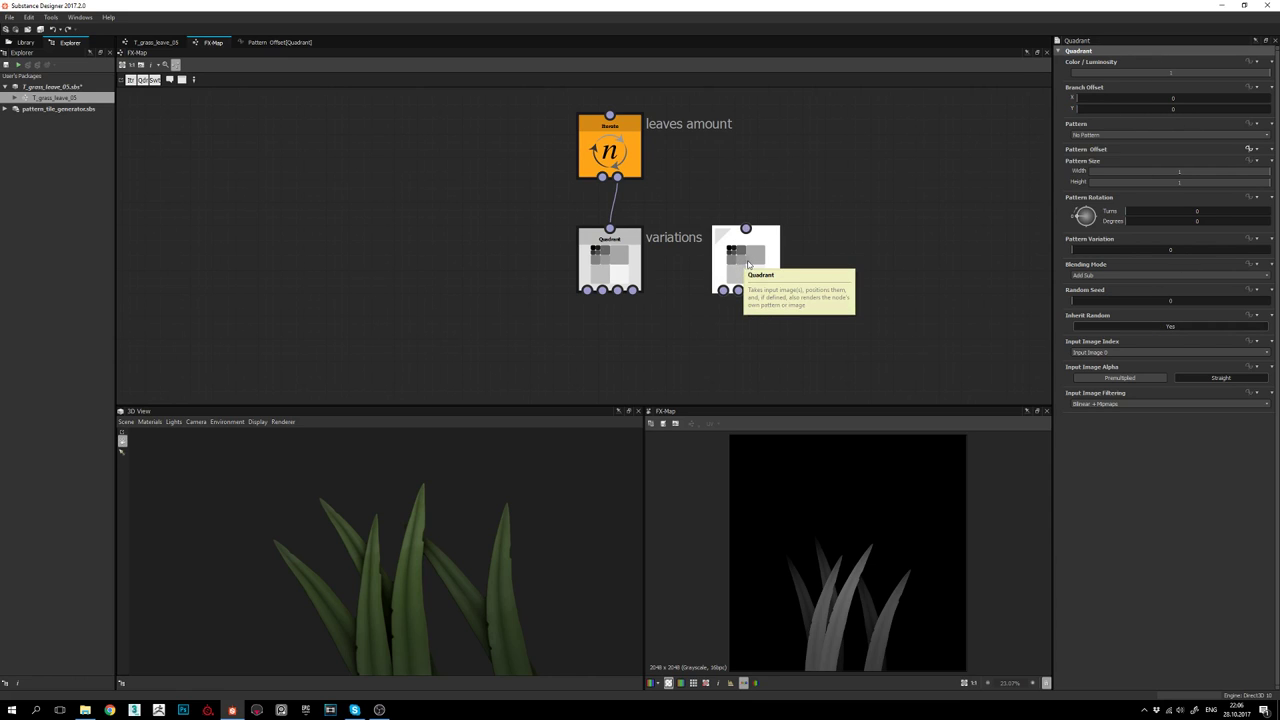
mouse_move(757, 260)
mouse_down()
mouse_move(734, 260)
mouse_move(755, 261)
mouse_up()
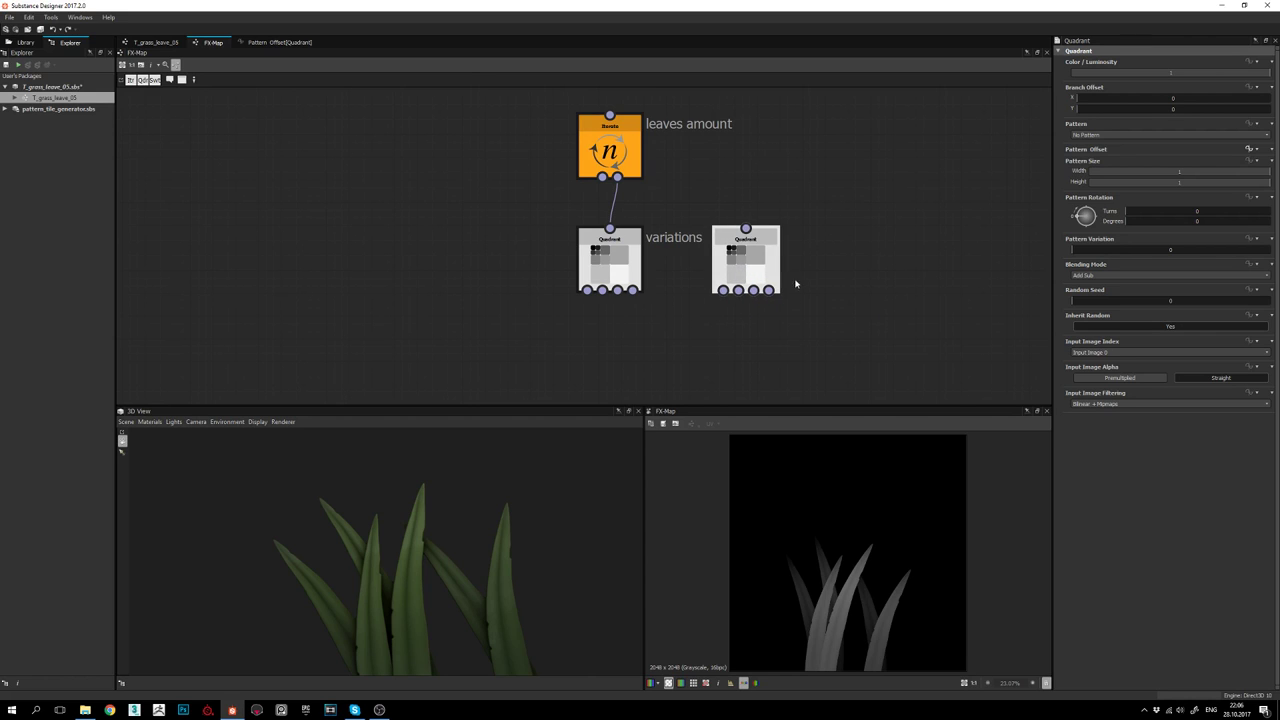
middle_drag(789, 294, 772, 277)
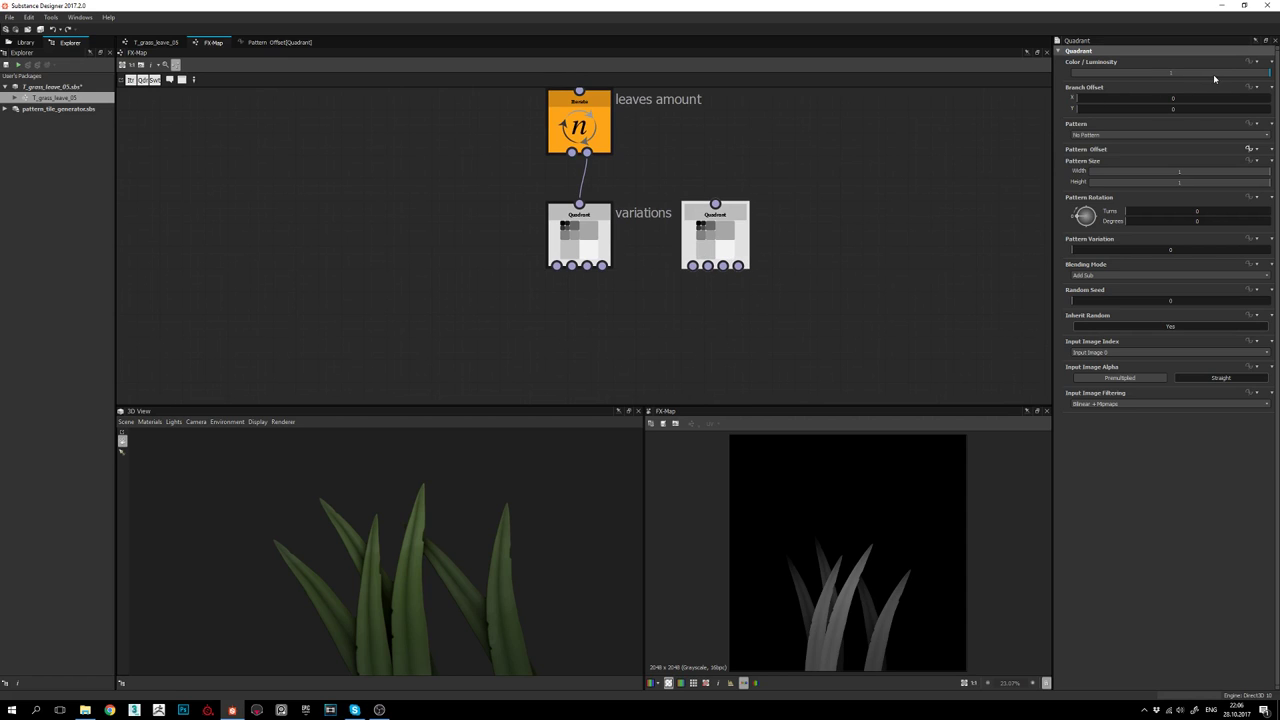
Open the variations Quadrant's Color / Luminosity function and examine the pattern_rotation, pattern_size, pattern_offset and luminosity groups
click(580, 238)
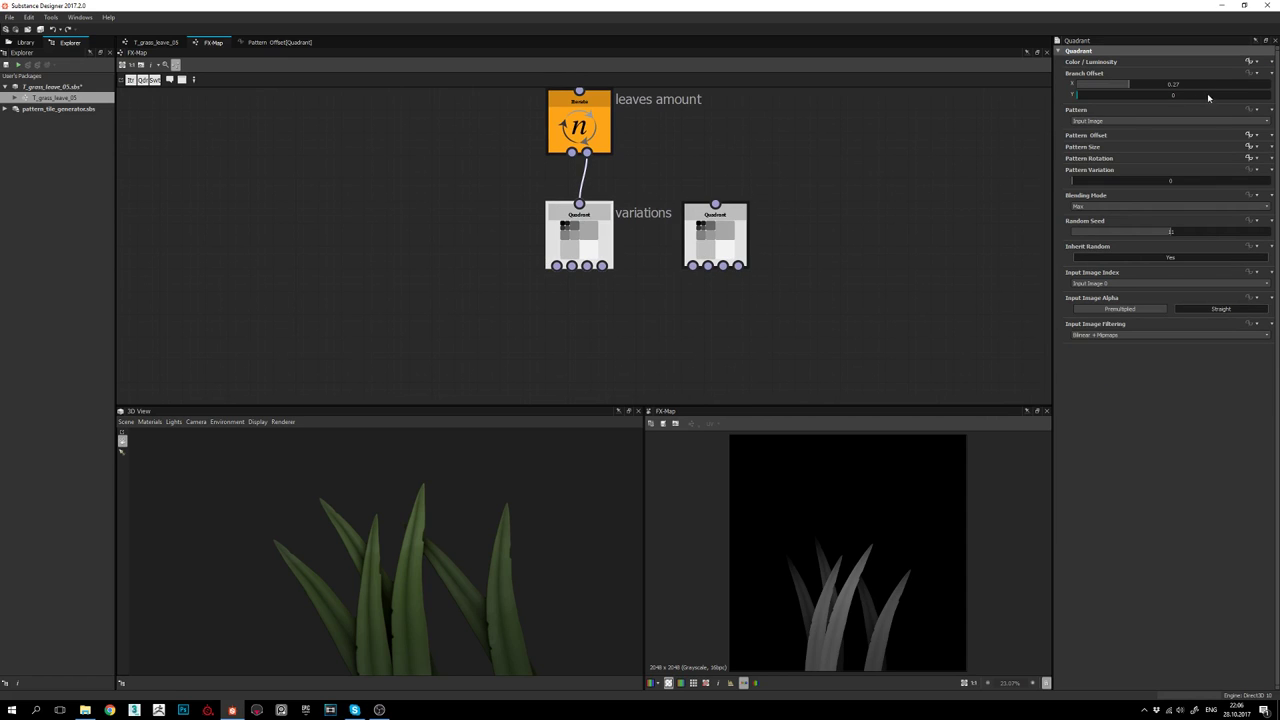
click(1251, 63)
middle_drag(566, 318, 661, 283)
scroll(557, 288, up, 3)
middle_drag(631, 243, 624, 317)
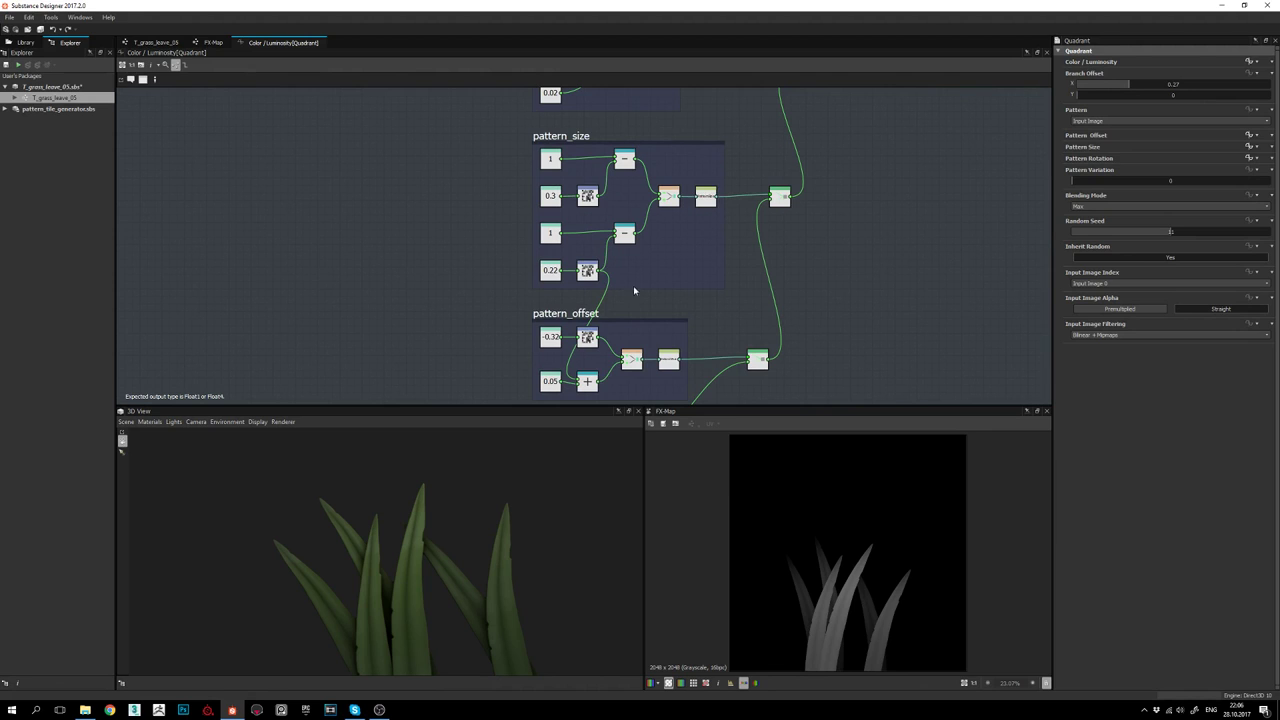
middle_drag(637, 257, 643, 218)
scroll(644, 219, down, 3)
middle_drag(690, 159, 667, 218)
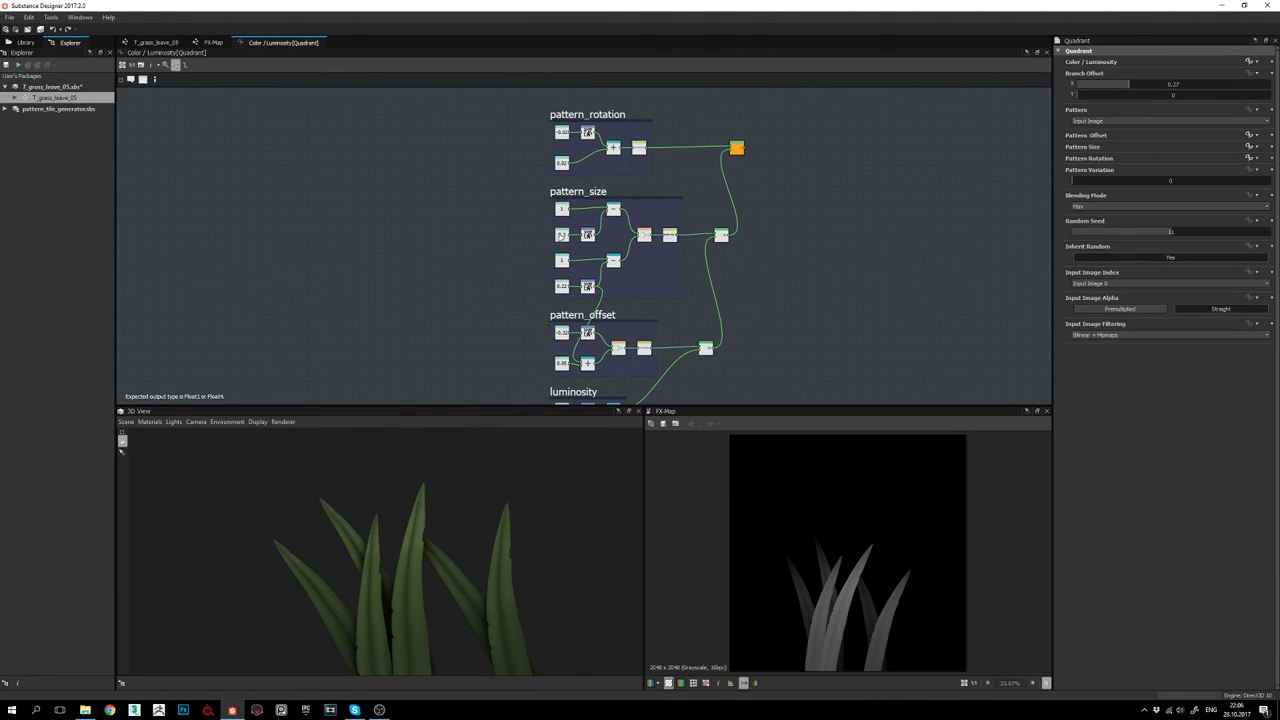
middle_drag(712, 338, 674, 299)
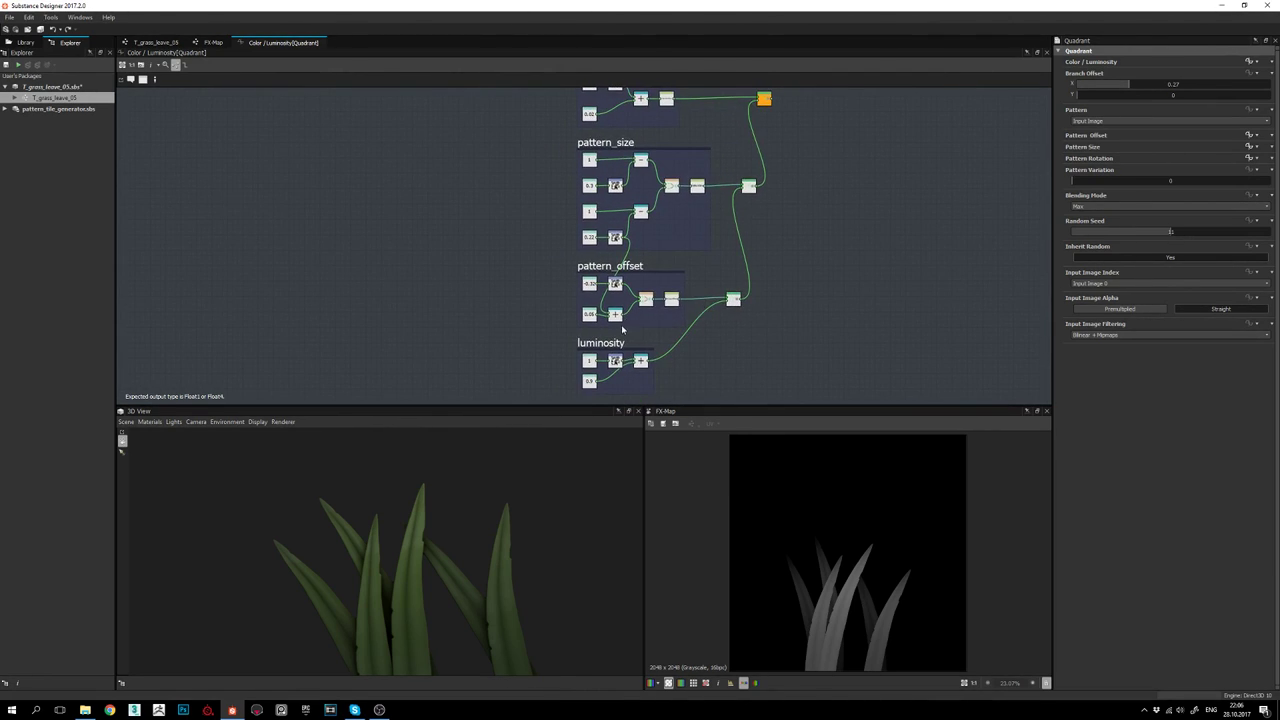
scroll(626, 333, up, 1)
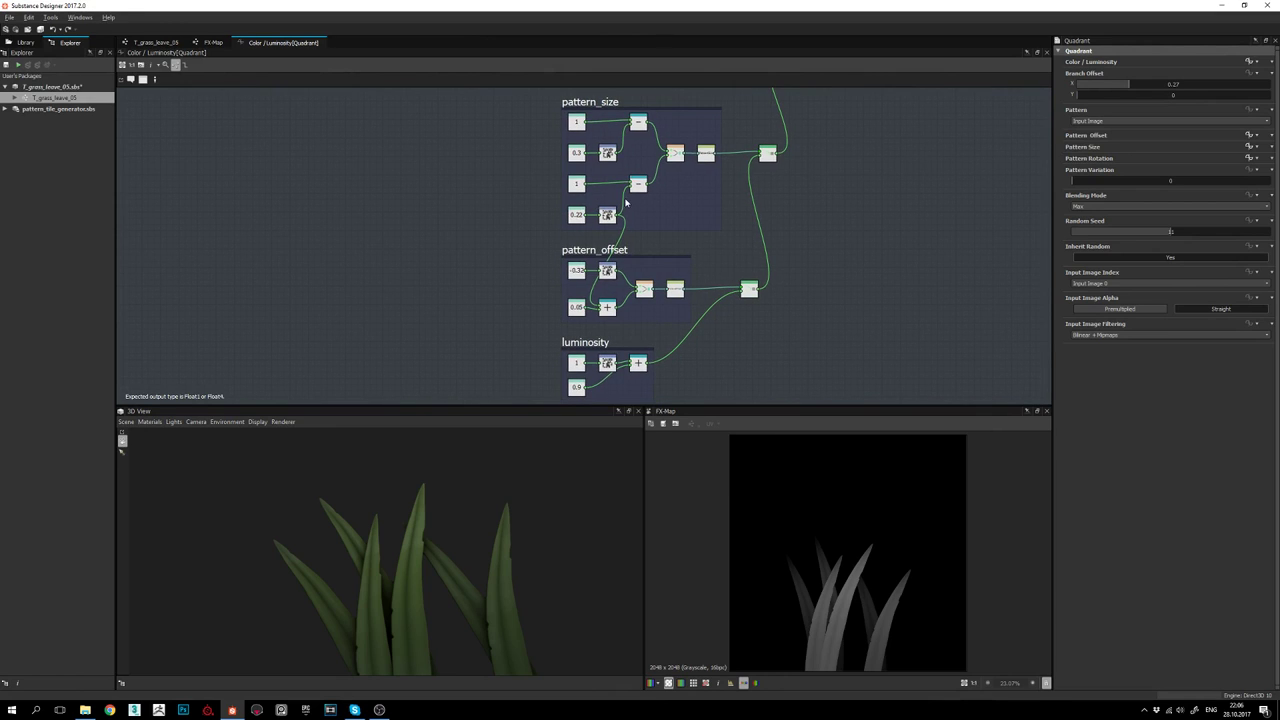
middle_drag(643, 200, 631, 263)
scroll(631, 263, down, 2)
middle_drag(628, 318, 683, 249)
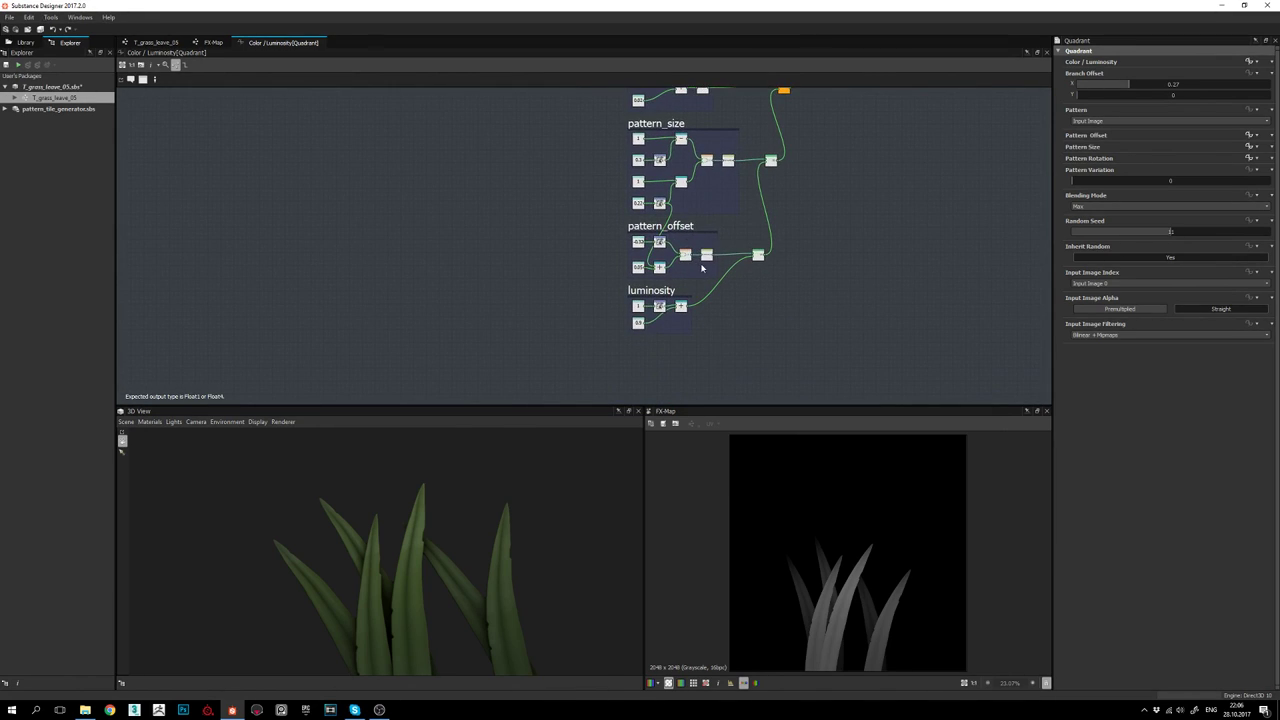
Examine closely how the luminosity group and the pattern_offset Set node feed the shared Sequence node
scroll(657, 334, up, 3)
middle_drag(818, 241, 775, 248)
scroll(664, 294, up, 3)
middle_drag(613, 311, 680, 282)
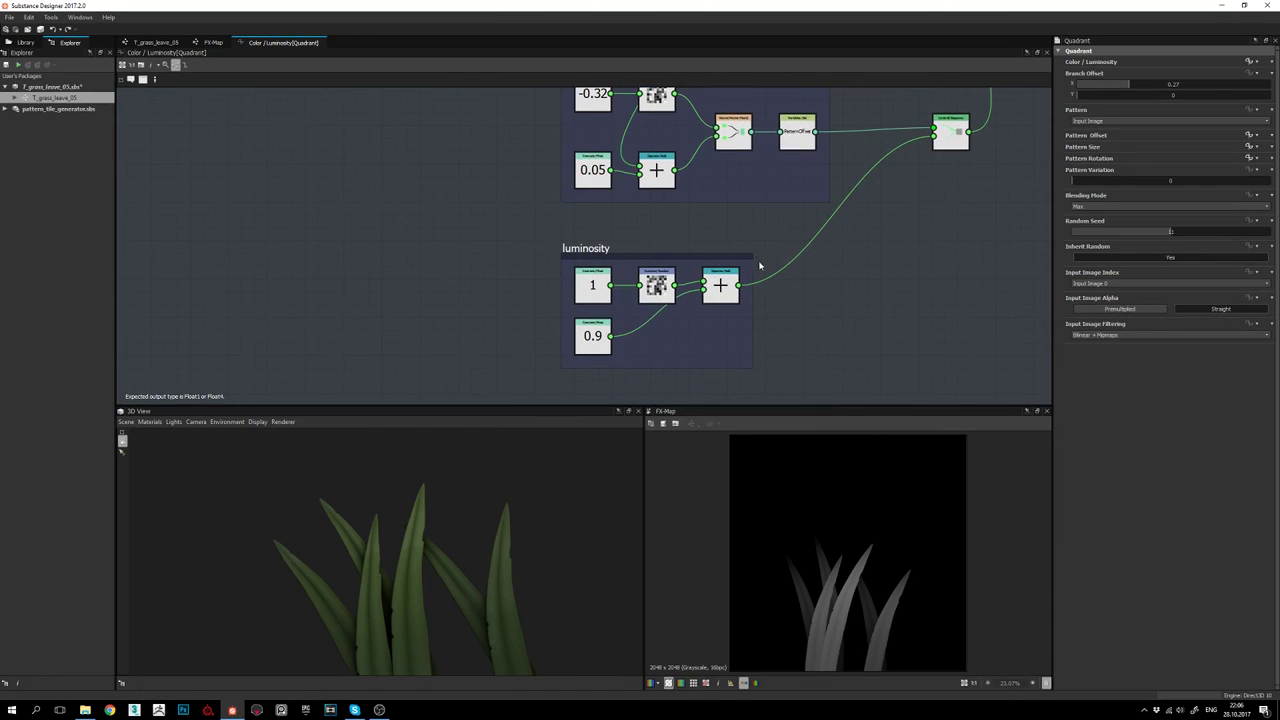
middle_drag(759, 265, 705, 275)
scroll(822, 253, down, 1)
scroll(815, 262, up, 1)
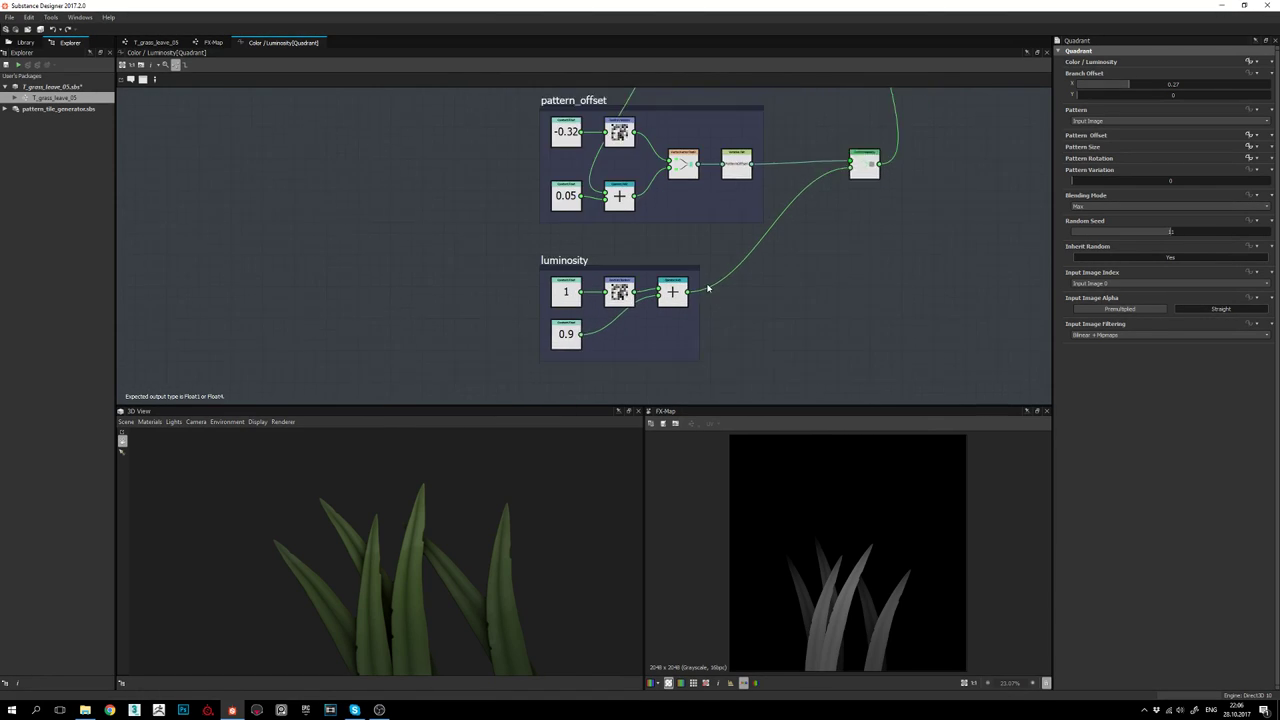
scroll(749, 274, up, 1)
middle_drag(687, 293, 715, 283)
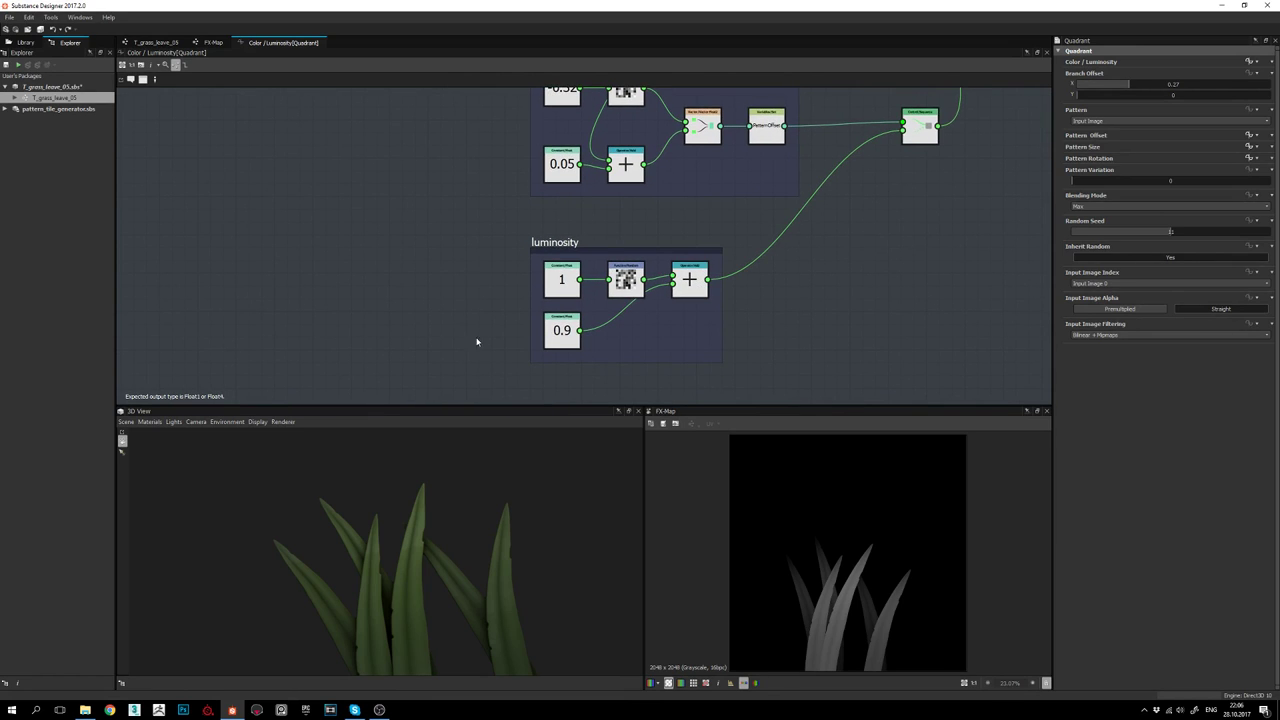
middle_drag(642, 245, 591, 290)
middle_drag(789, 224, 809, 224)
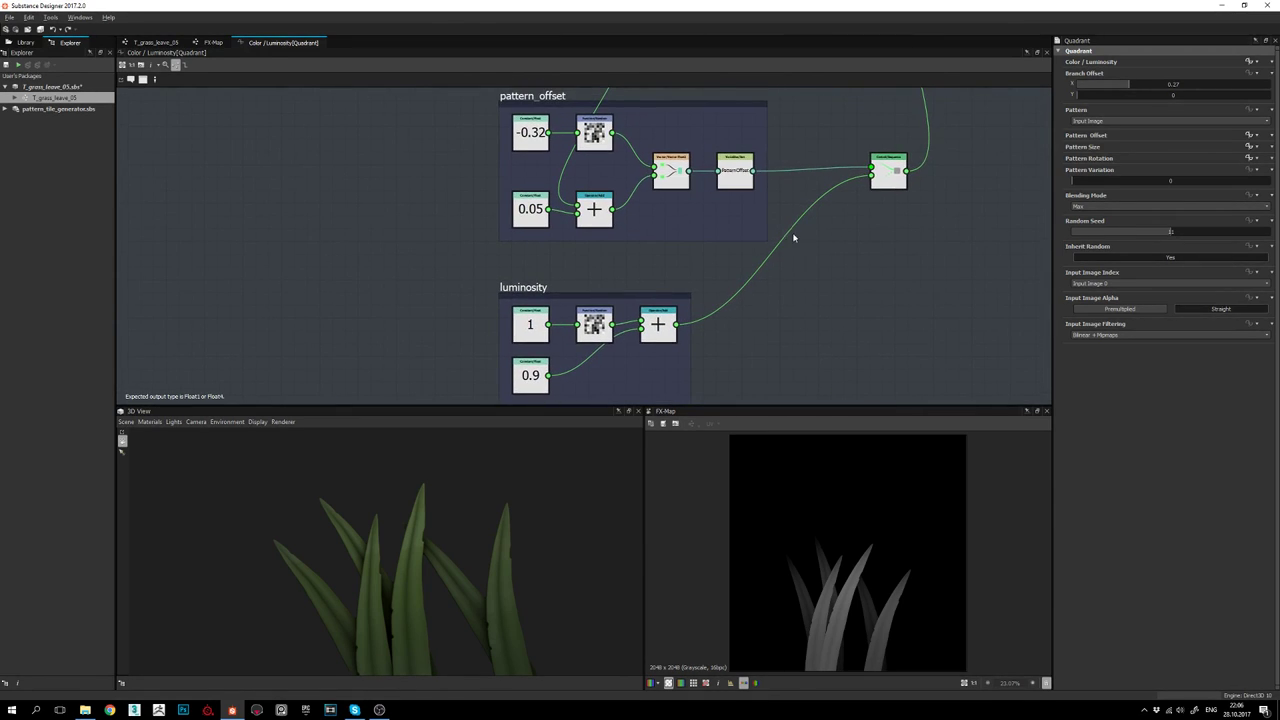
Return to the FX-Map network and remove the function from the unconnected Quadrant's Pattern Offset
click(214, 44)
click(725, 232)
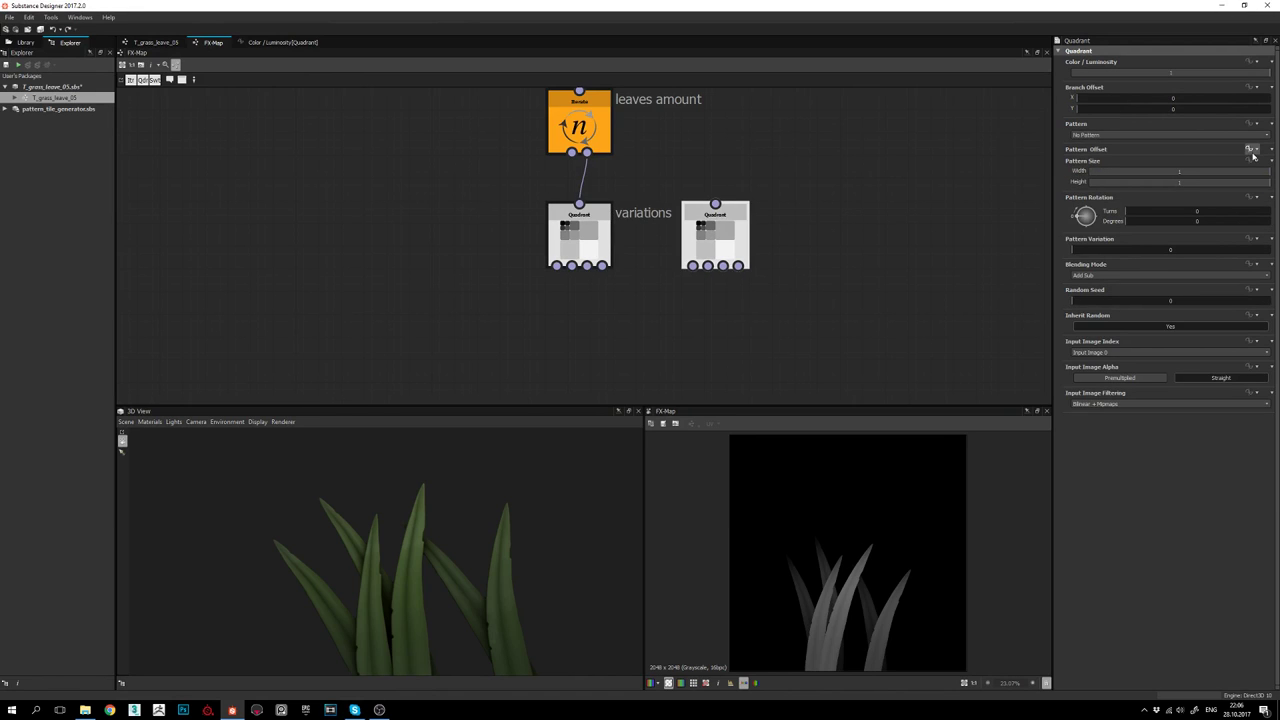
click(1252, 149)
click(1230, 268)
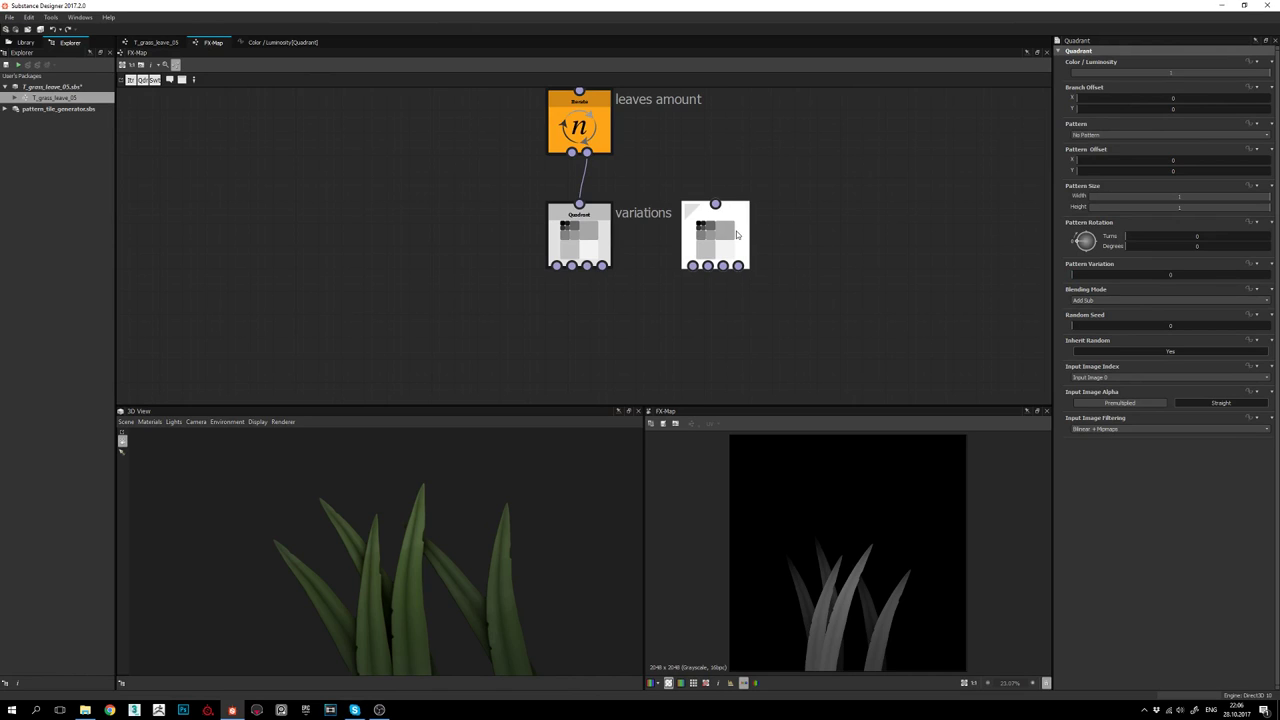
middle_drag(880, 157, 829, 177)
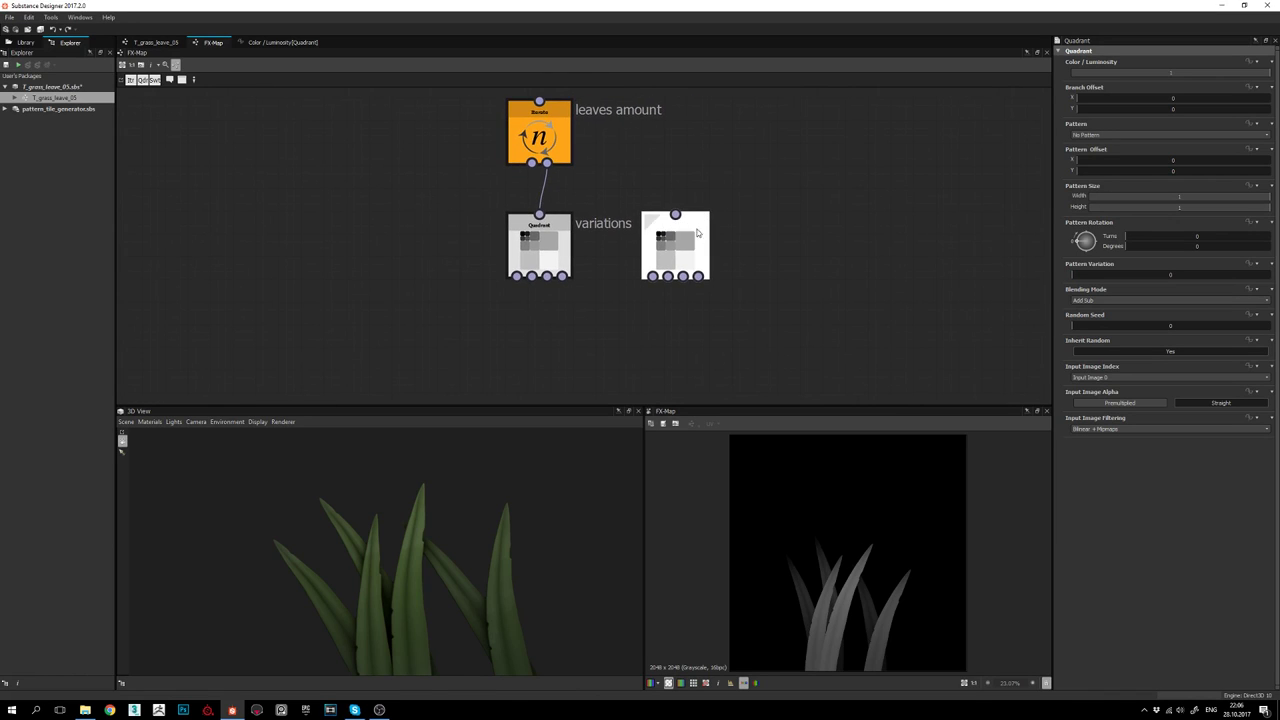
middle_drag(817, 237, 803, 243)
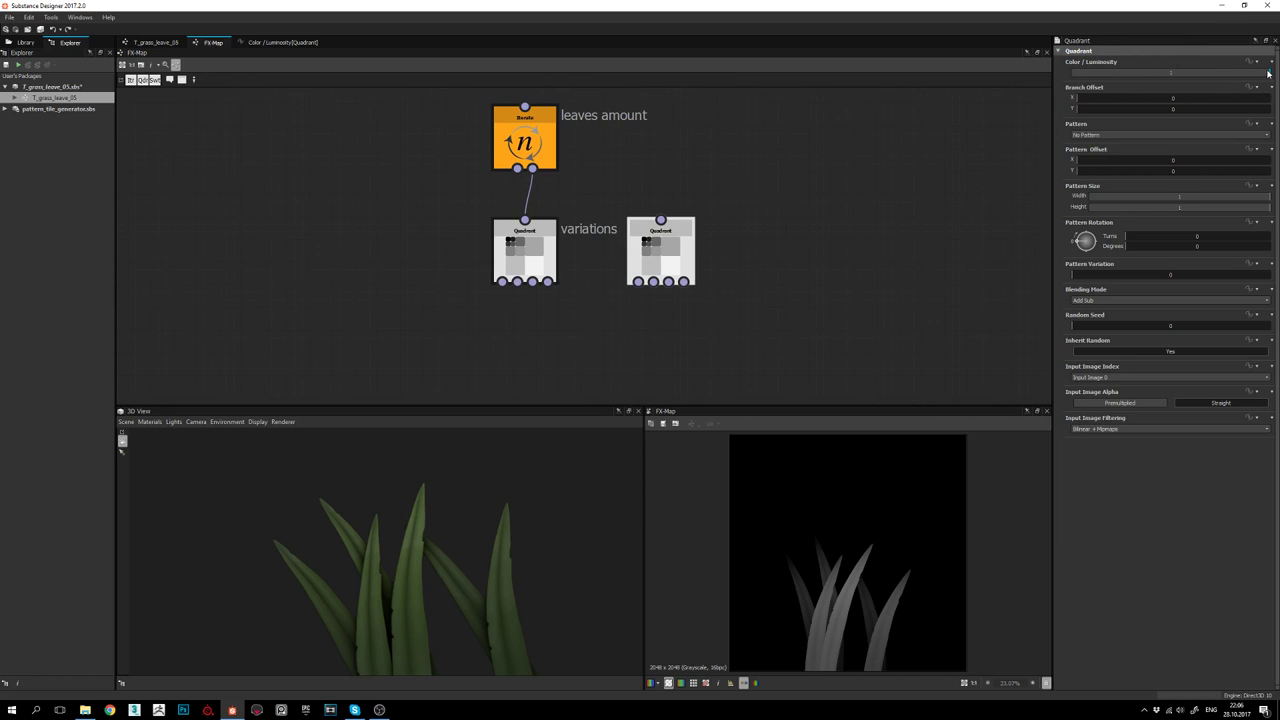
mouse_move(1268, 72)
mouse_down()
mouse_move(1193, 72)
mouse_move(1276, 73)
mouse_up()
Reopen the variations Quadrant's Color / Luminosity function and examine the luminosity group's two constants, Random and Add nodes
middle_drag(701, 228, 721, 204)
click(570, 225)
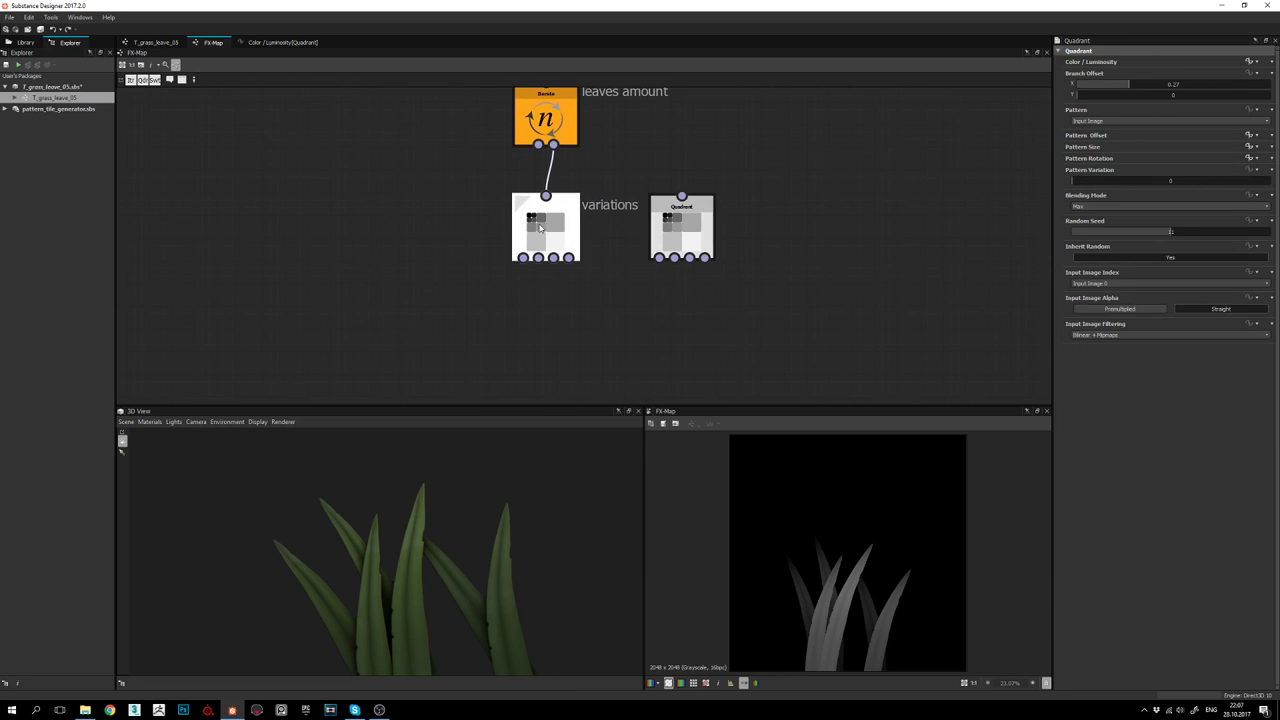
click(1248, 62)
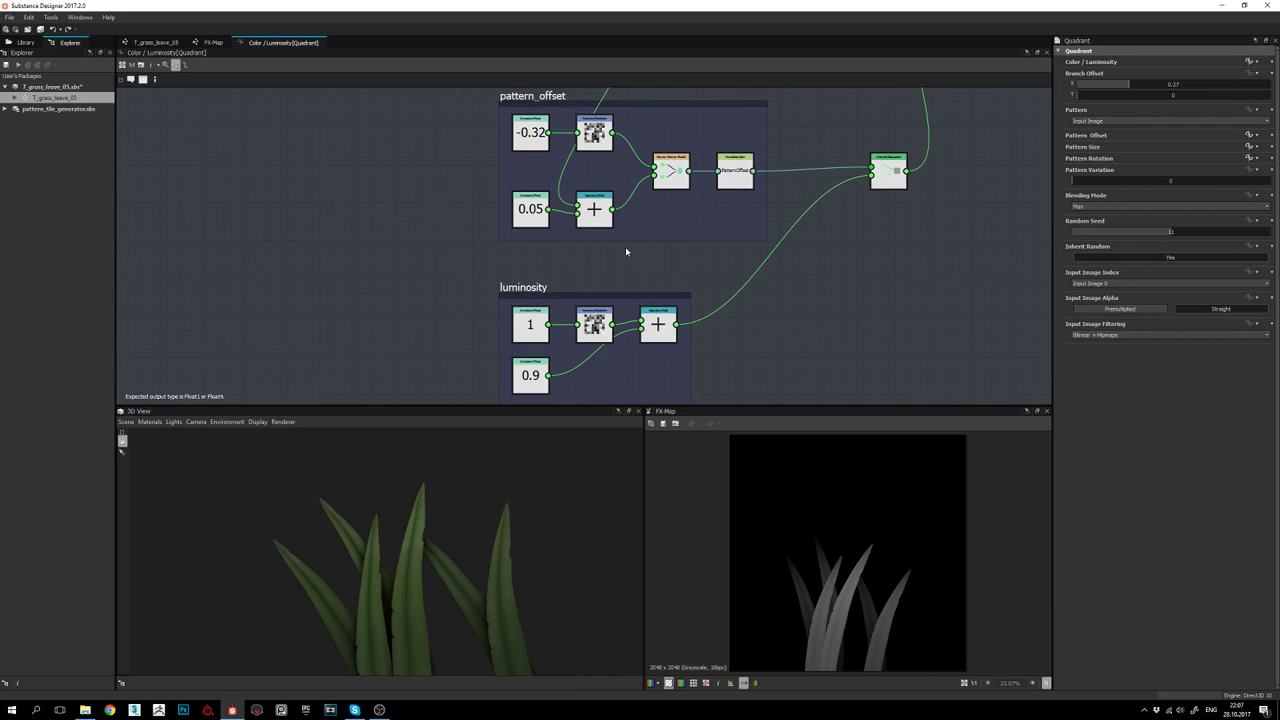
middle_drag(600, 248, 655, 157)
scroll(623, 262, up, 5)
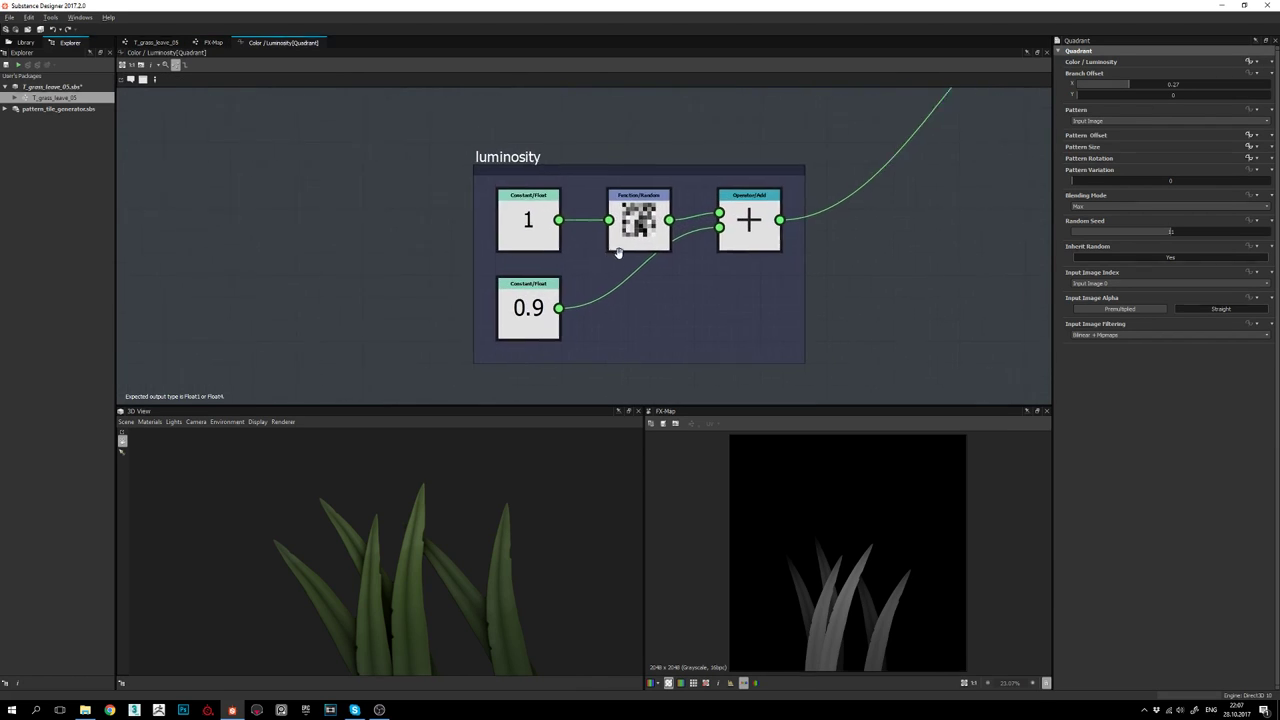
middle_drag(650, 258, 624, 260)
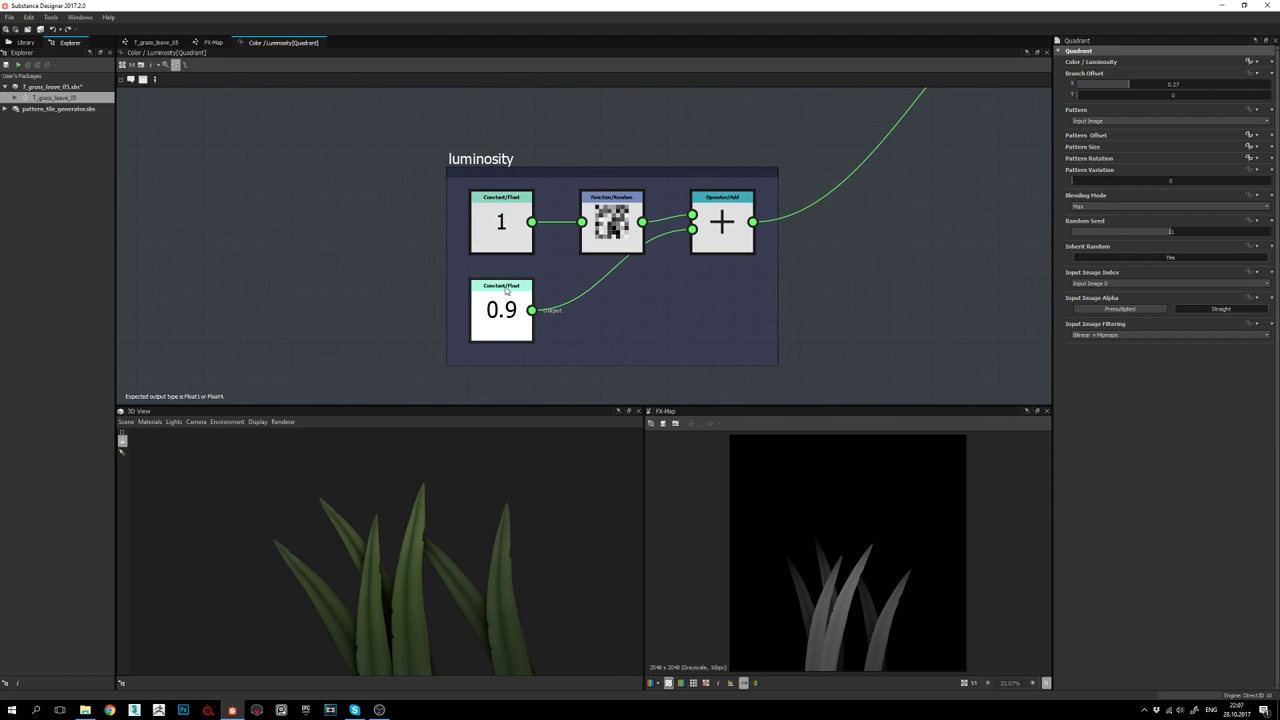
middle_drag(389, 226, 443, 223)
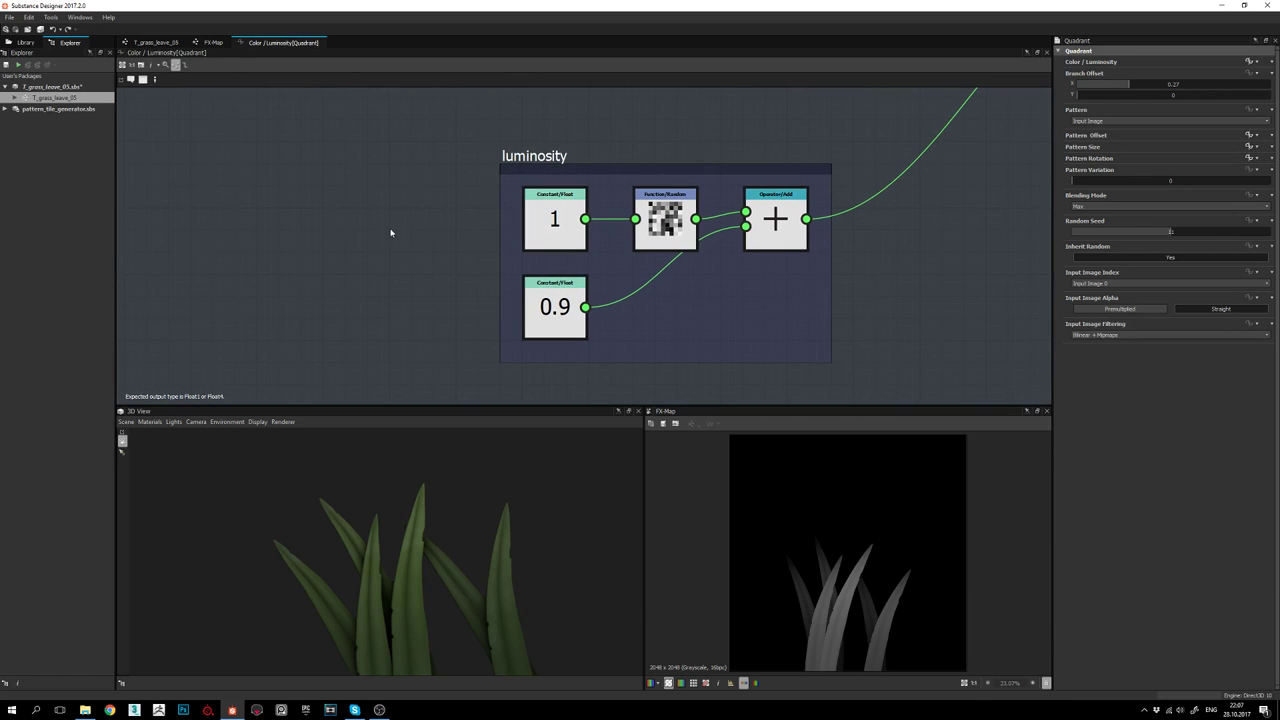
key(space)
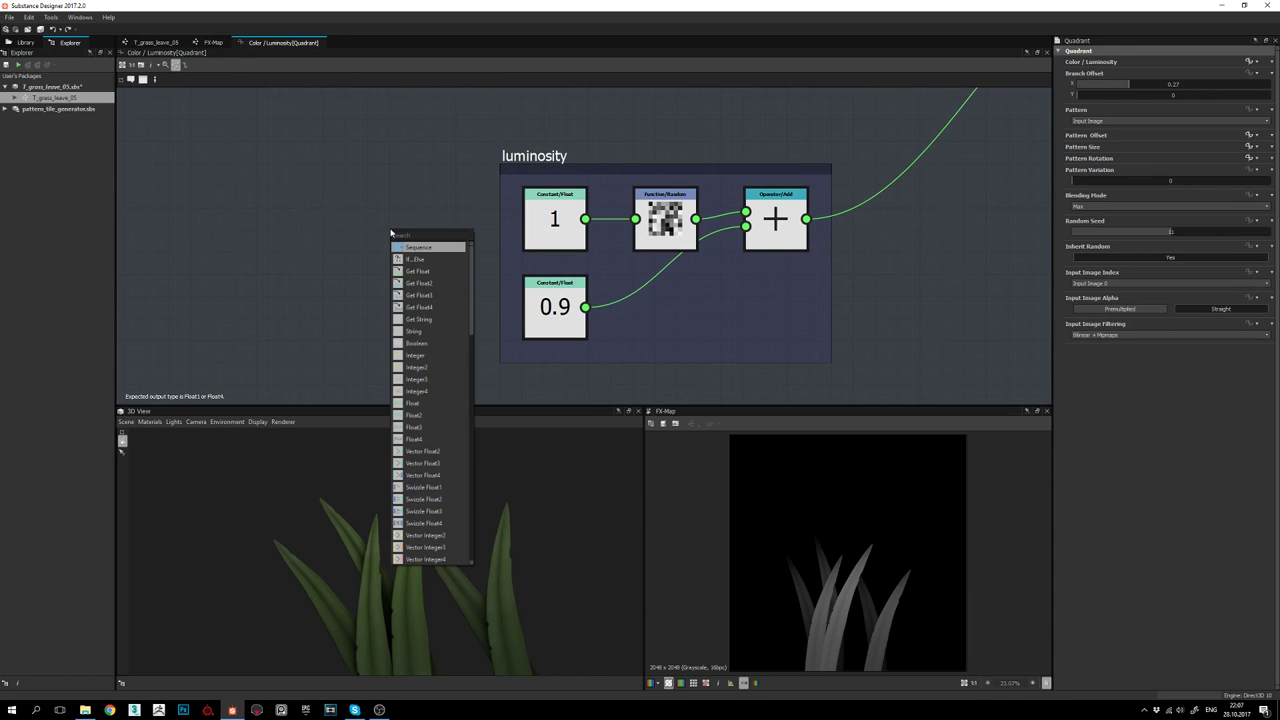
text(flo)
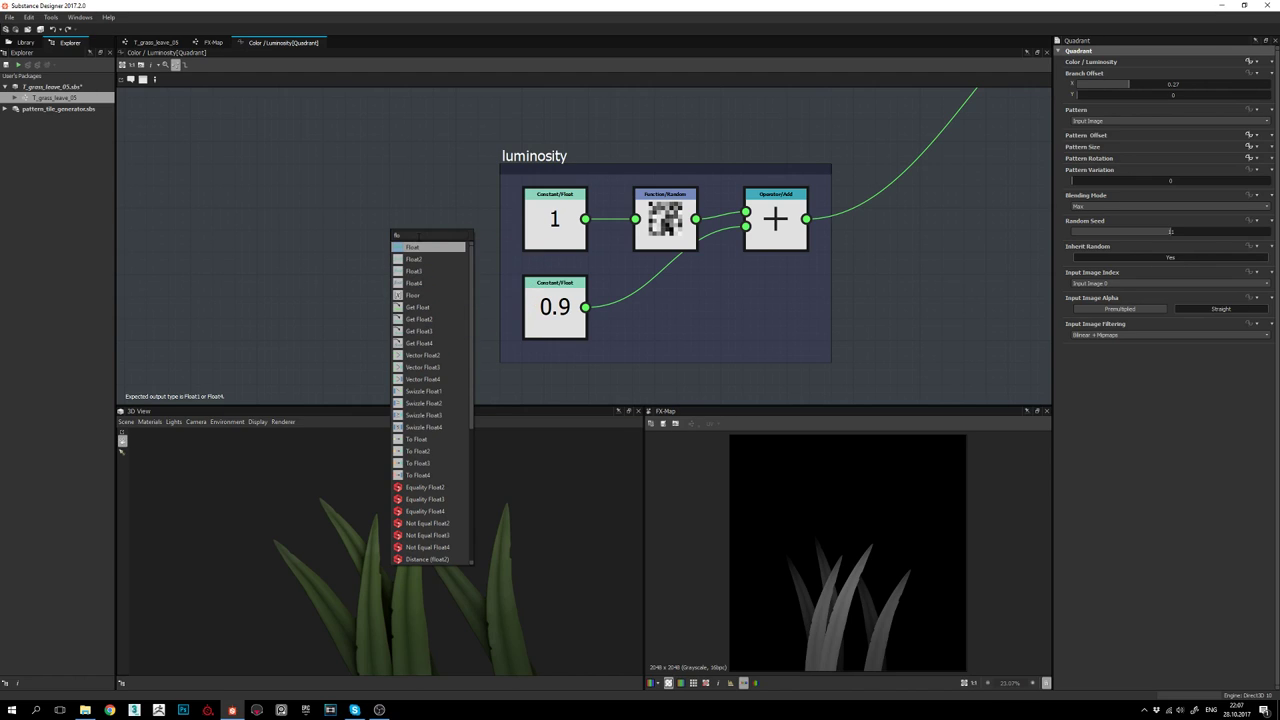
key(BackSpace)
key(BackSpace)
key(BackSpace)
click(427, 208)
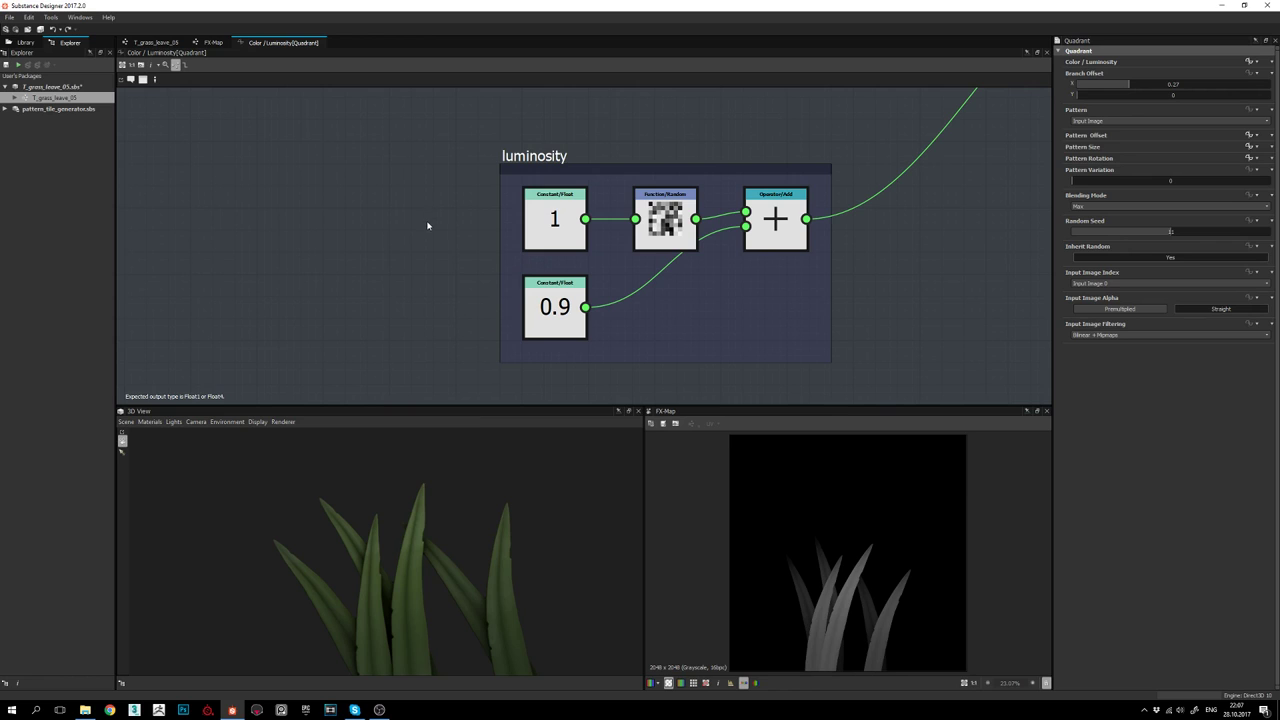
Examine how the luminosity group's constants 1 and 0.9 pass through the Random and Add nodes
mouse_move(607, 268)
middle_down()
mouse_move(547, 272)
mouse_move(617, 286)
middle_up()
middle_drag(723, 243, 609, 264)
scroll(609, 264, down, 2)
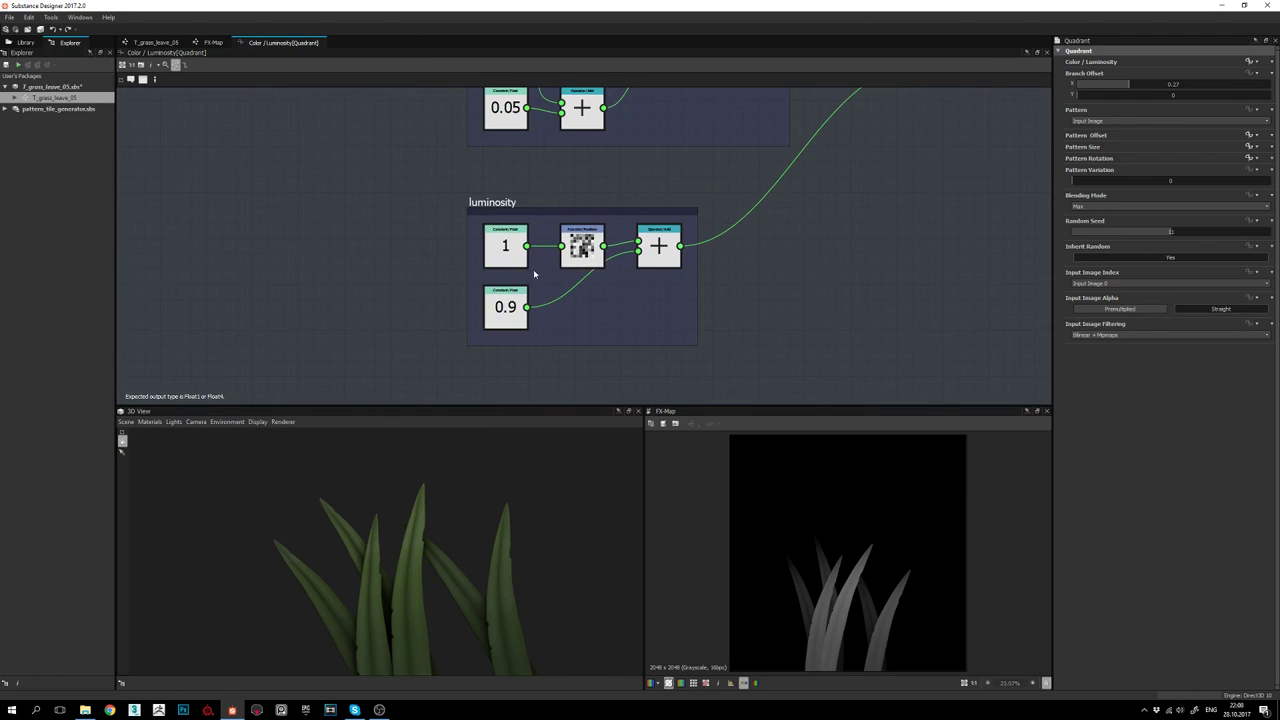
scroll(516, 261, up, 1)
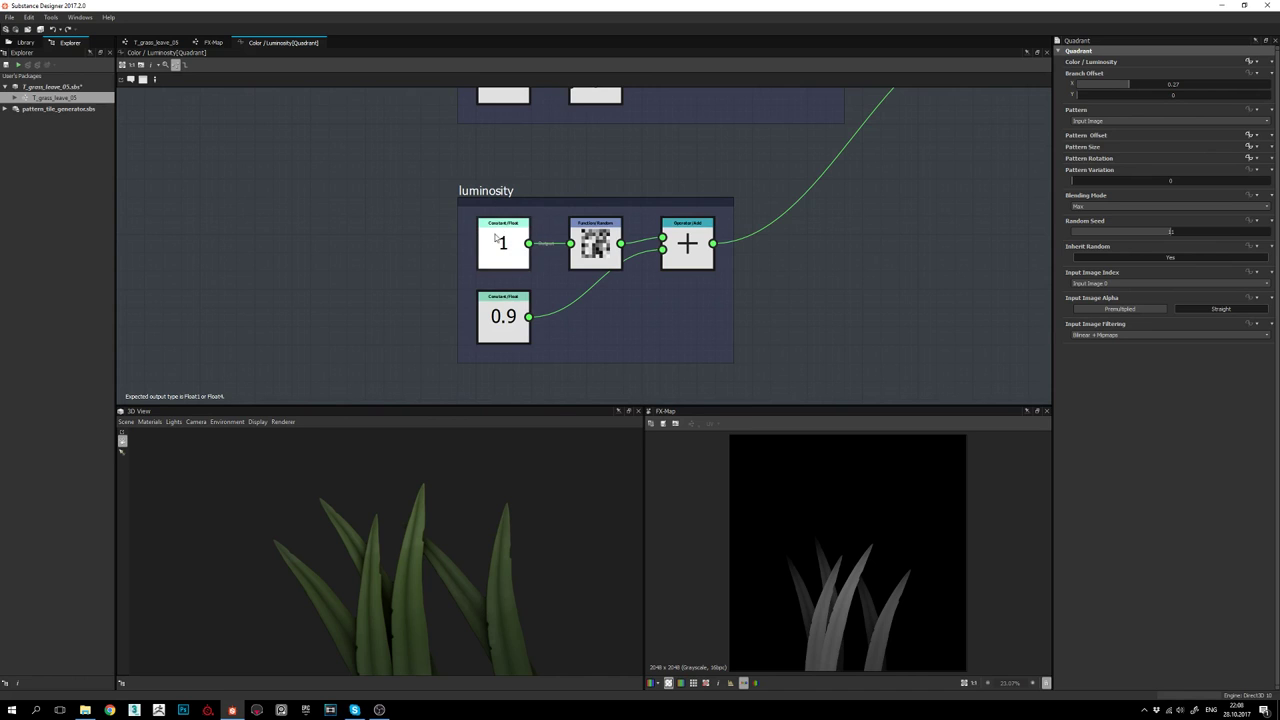
scroll(493, 238, up, 3)
scroll(520, 267, down, 2)
mouse_move(570, 273)
middle_down()
mouse_move(488, 284)
mouse_move(585, 270)
middle_up()
scroll(529, 271, down, 1)
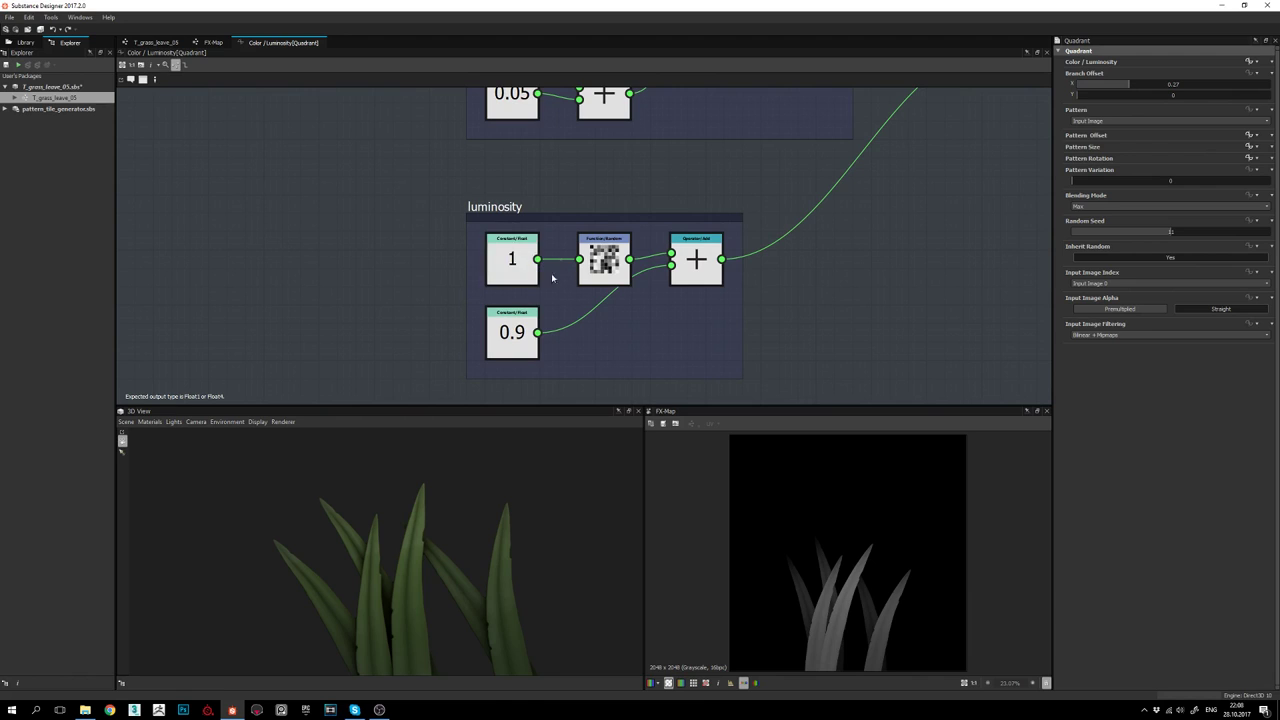
middle_drag(590, 285, 639, 309)
scroll(662, 272, down, 1)
scroll(650, 290, up, 1)
scroll(639, 309, down, 1)
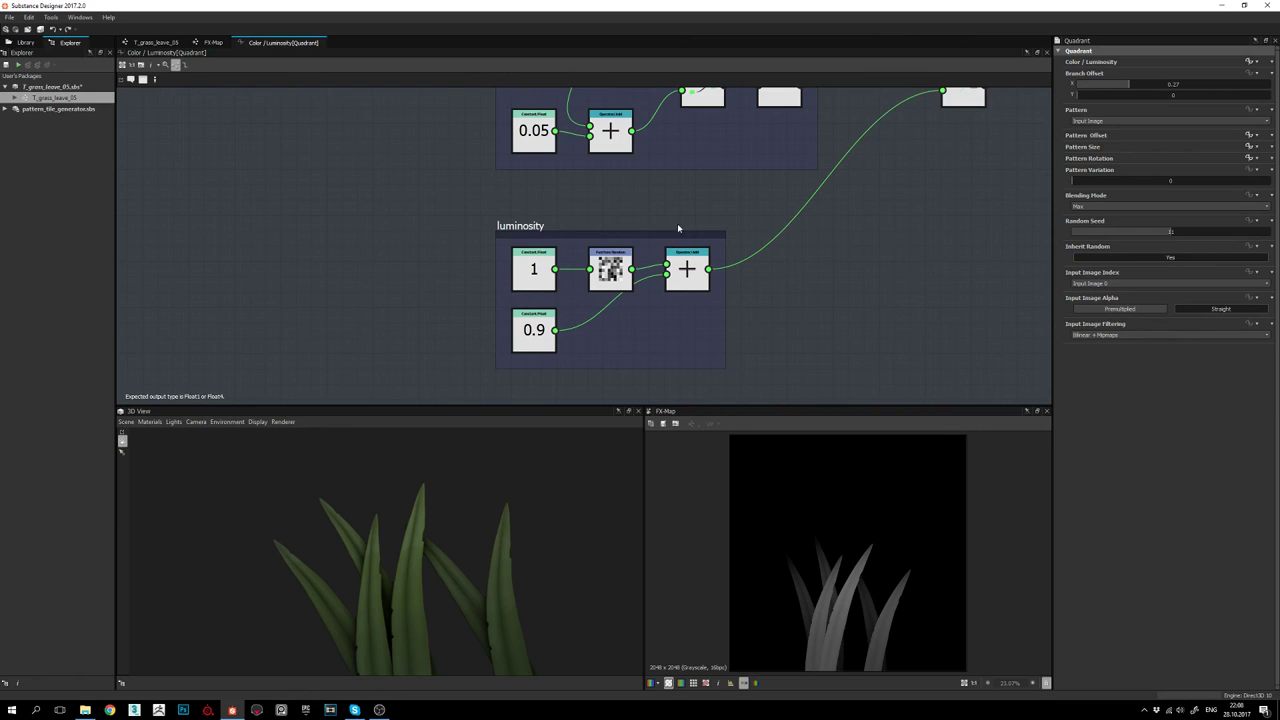
Compare the luminosity group with the pattern_offset group and follow both outputs into the shared Sequence node
middle_drag(677, 226, 663, 254)
scroll(664, 250, down, 1)
scroll(666, 243, down, 1)
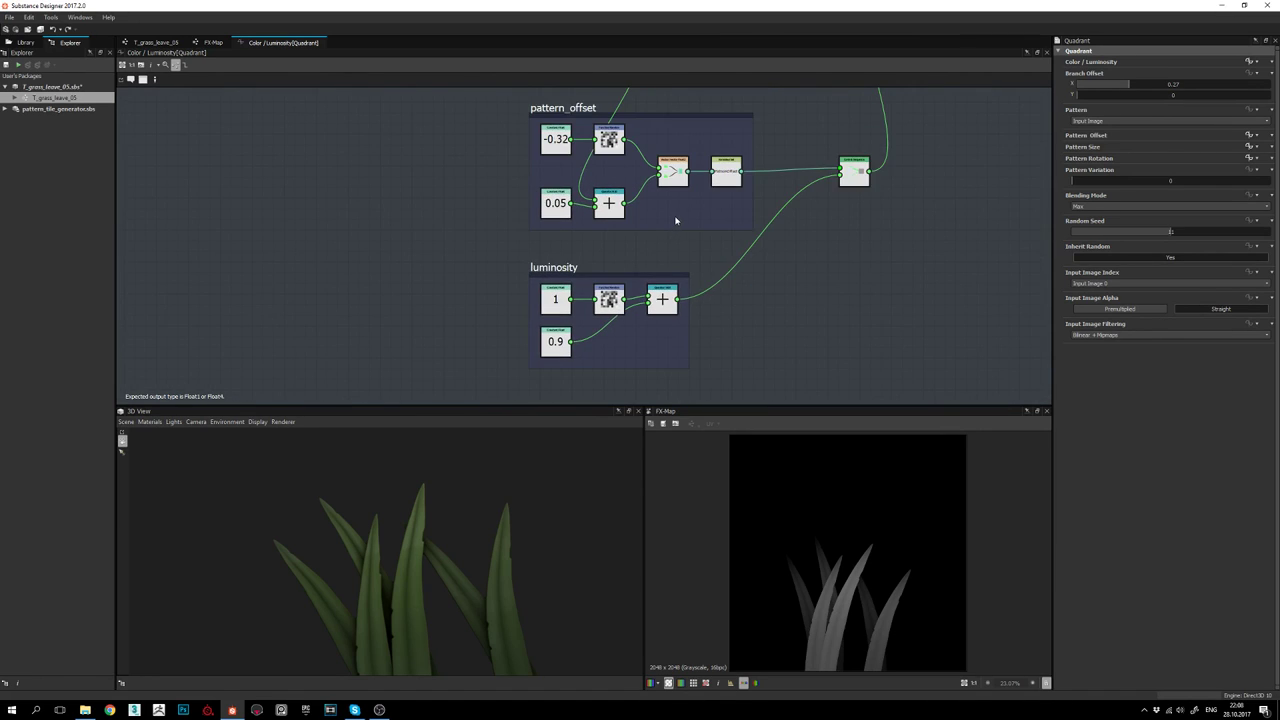
middle_drag(677, 220, 684, 197)
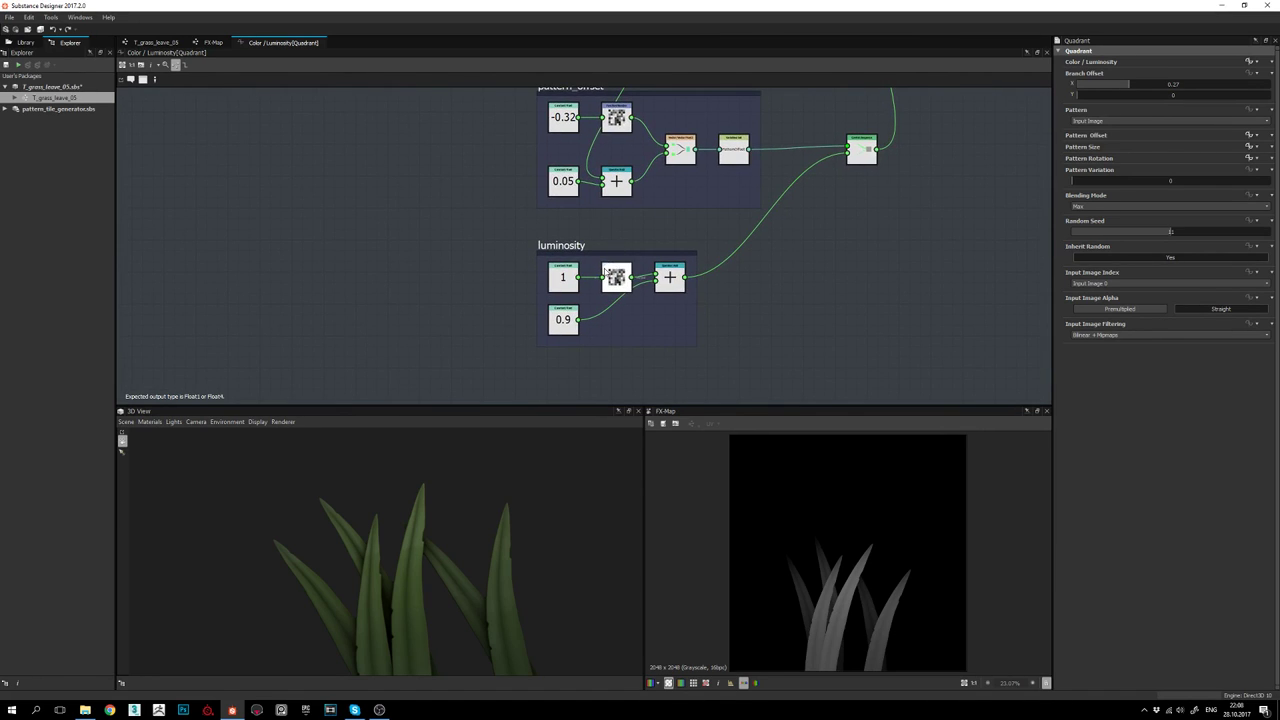
scroll(608, 266, up, 1)
scroll(646, 257, down, 2)
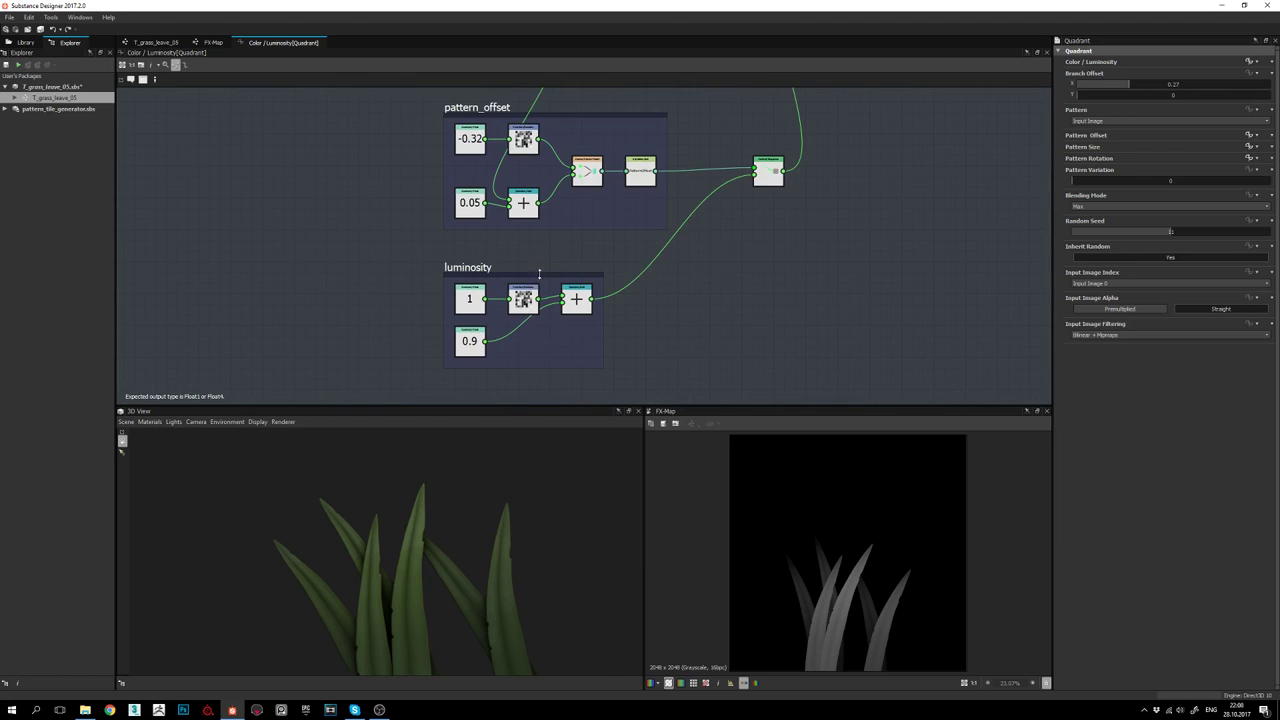
middle_drag(543, 253, 645, 251)
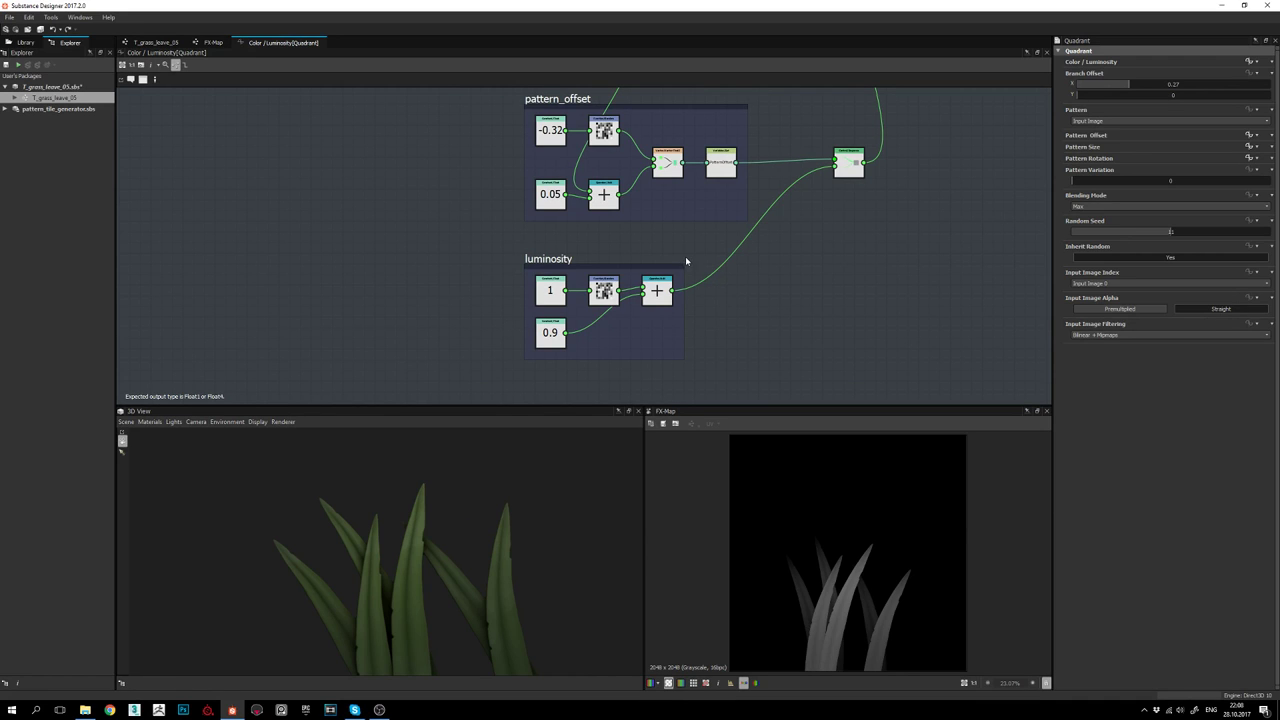
Trace the whole Color / Luminosity function from the orange output node through the Sequence chain back to the luminosity group
scroll(660, 221, down, 5)
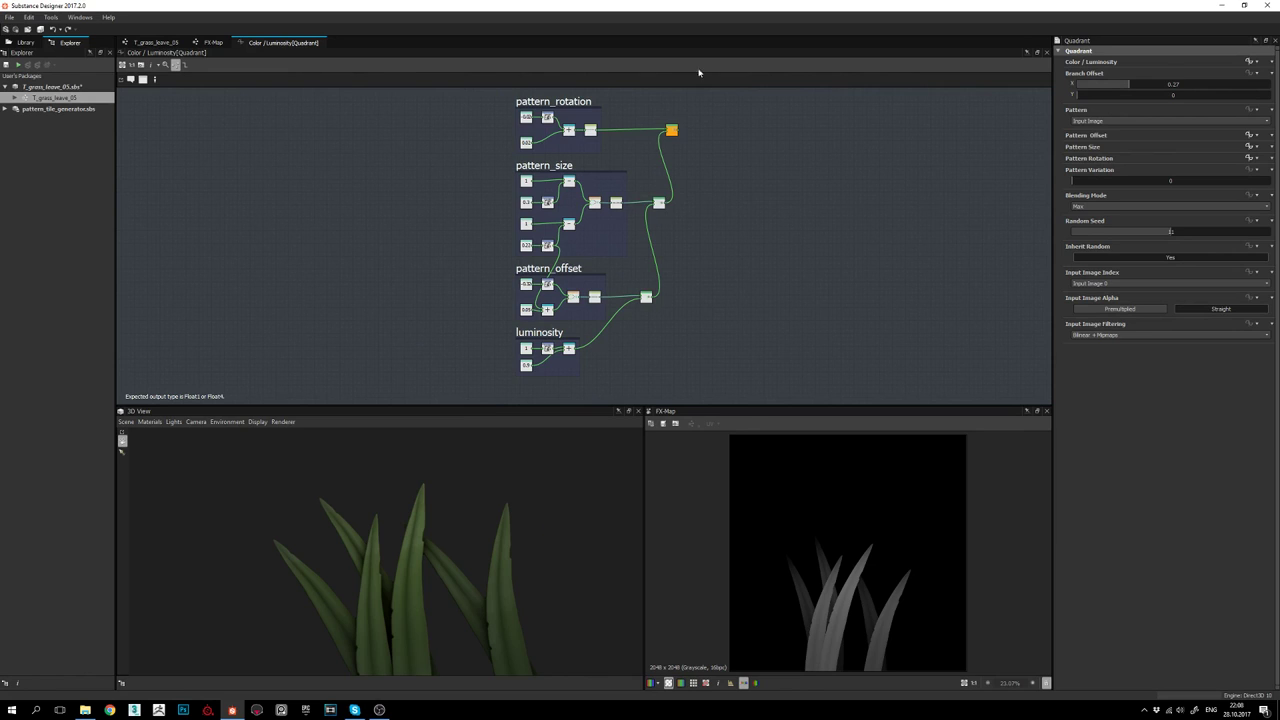
scroll(600, 245, up, 3)
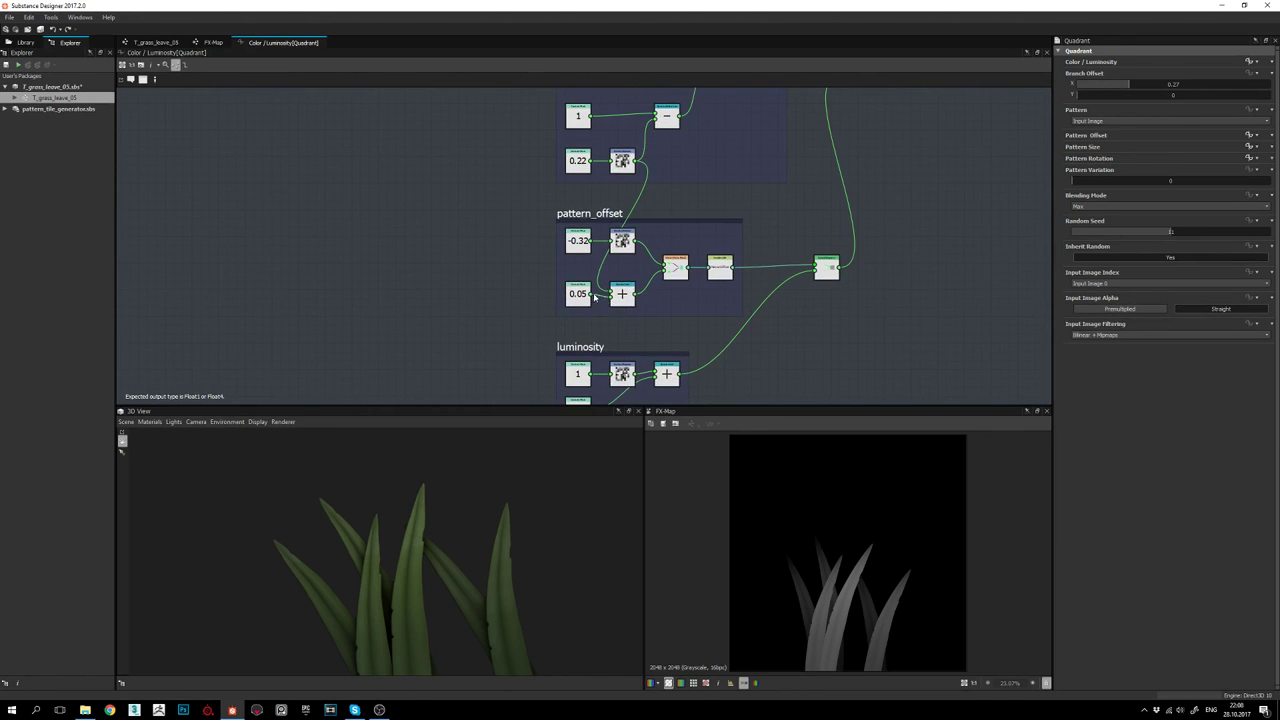
scroll(599, 258, up, 2)
scroll(600, 255, up, 1)
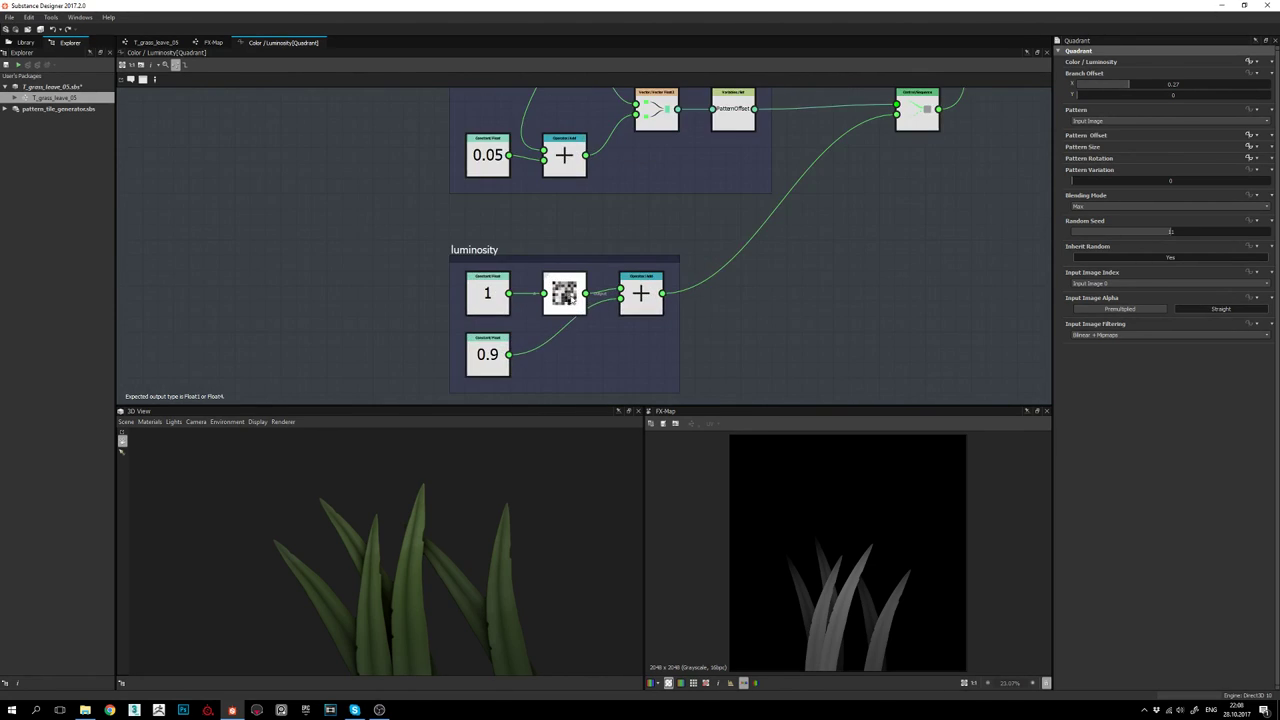
scroll(611, 235, down, 2)
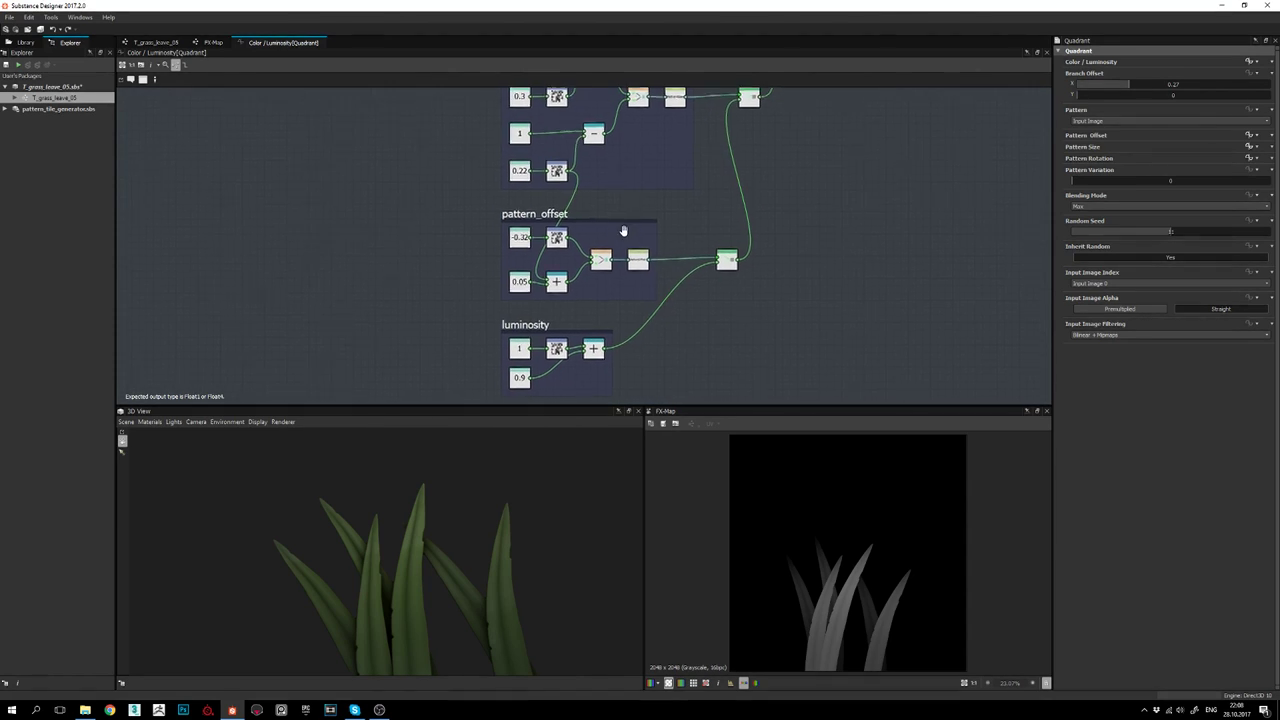
scroll(606, 248, down, 1)
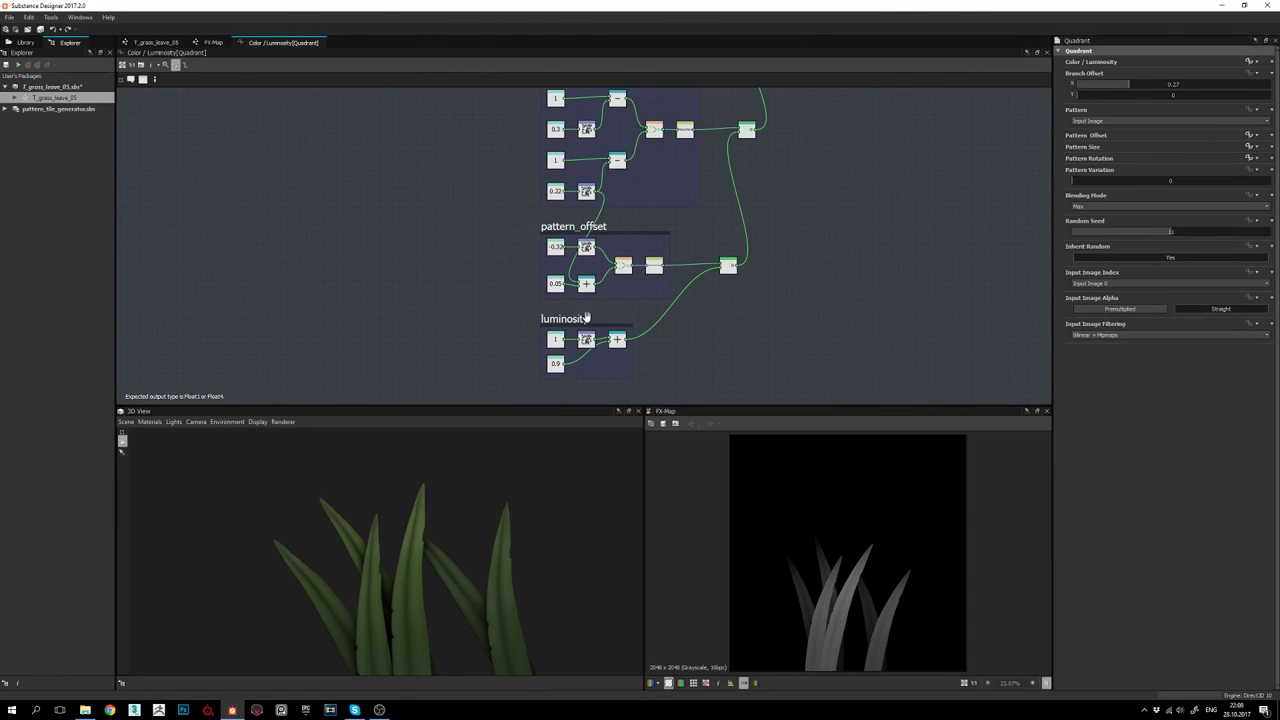
scroll(597, 326, up, 3)
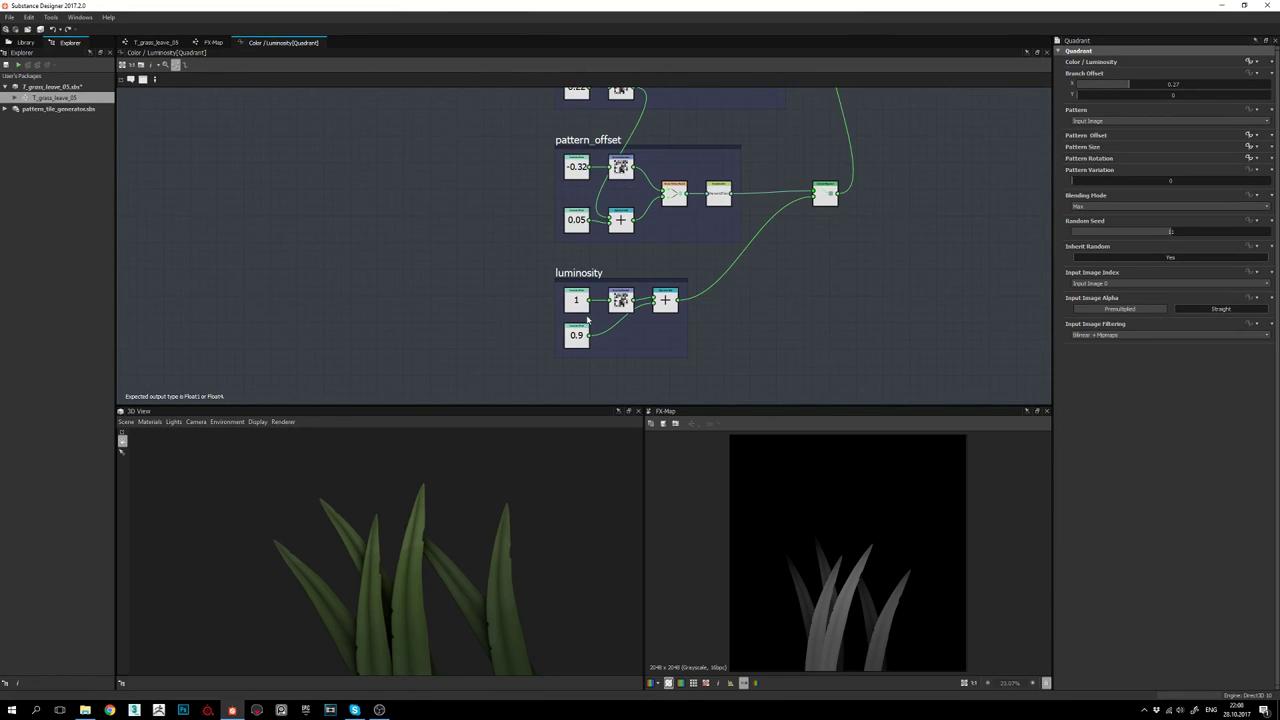
scroll(597, 326, up, 1)
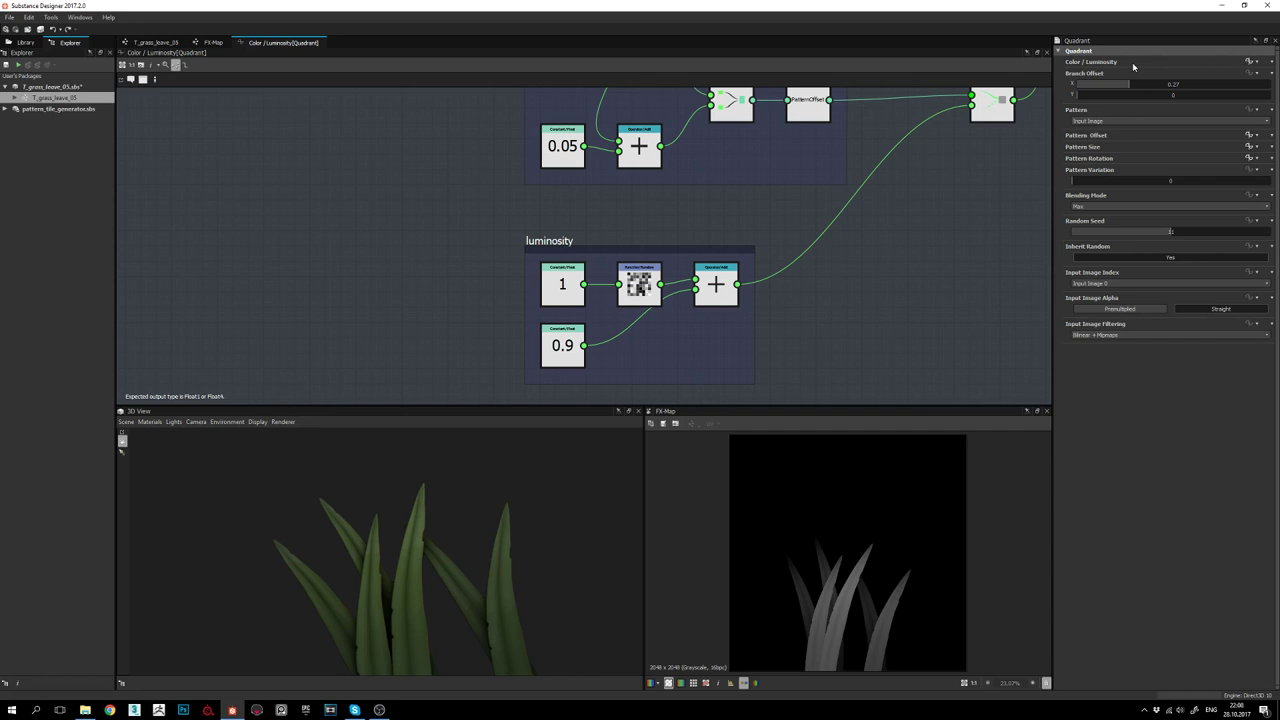
middle_drag(845, 299, 781, 285)
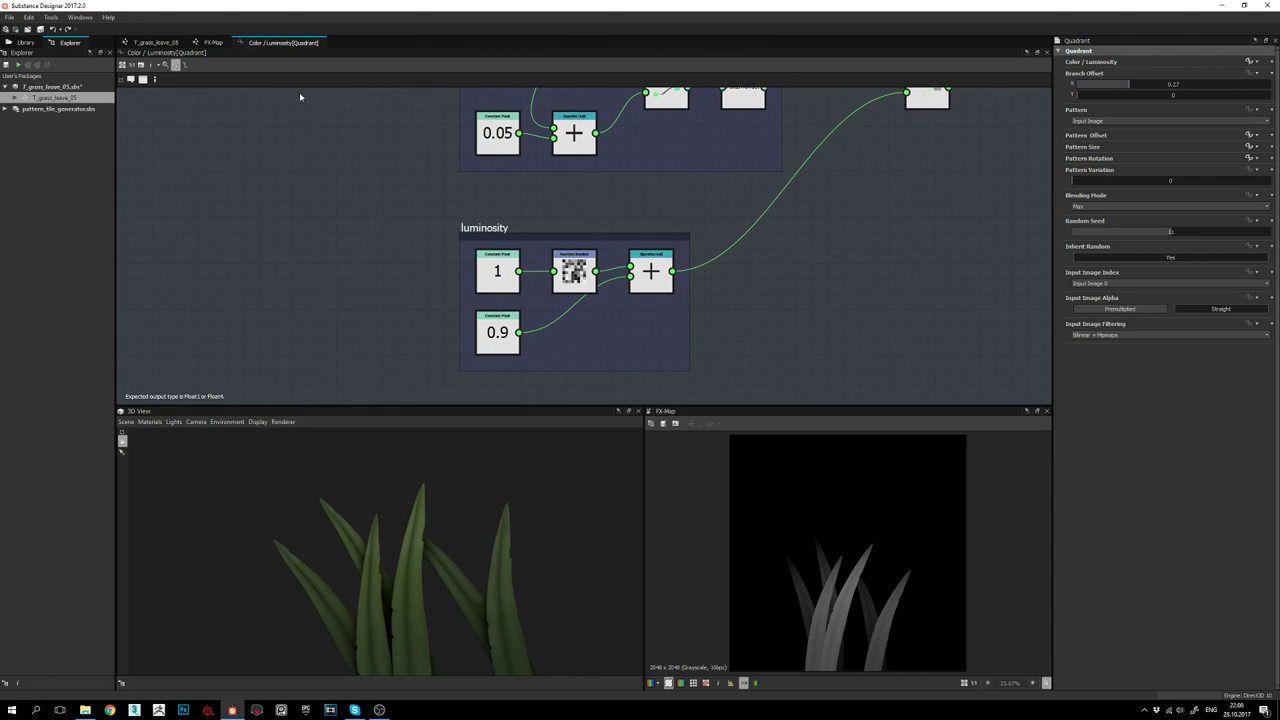
middle_drag(802, 272, 812, 239)
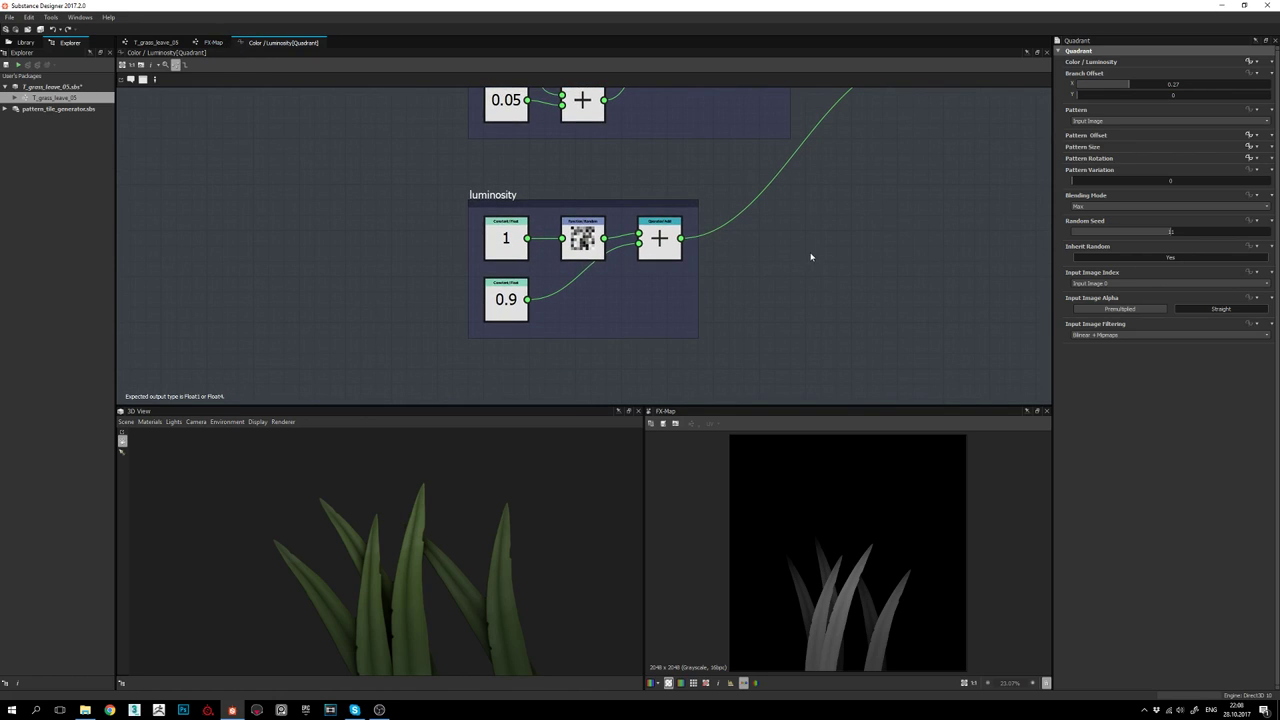
Try a Color / Luminosity of 0.62 and a Random Seed of 4 on the unconnected Quadrant, and restore them to 1 and 0
click(213, 42)
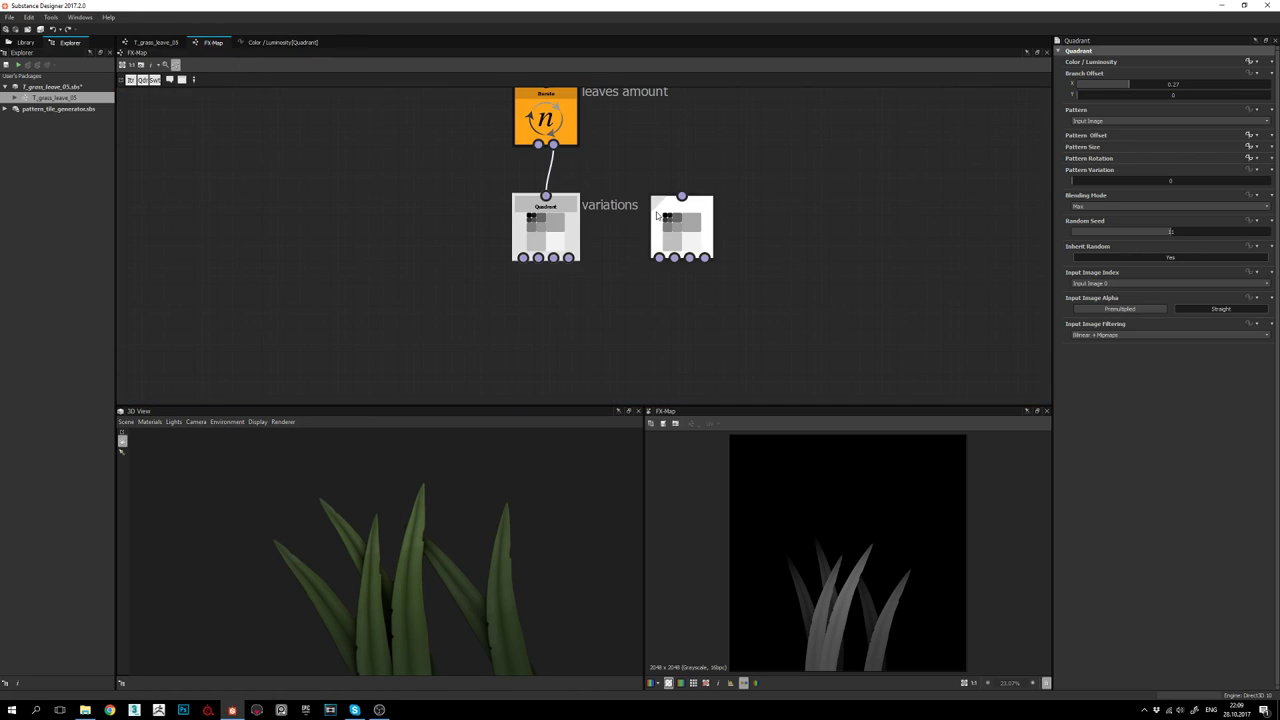
click(700, 224)
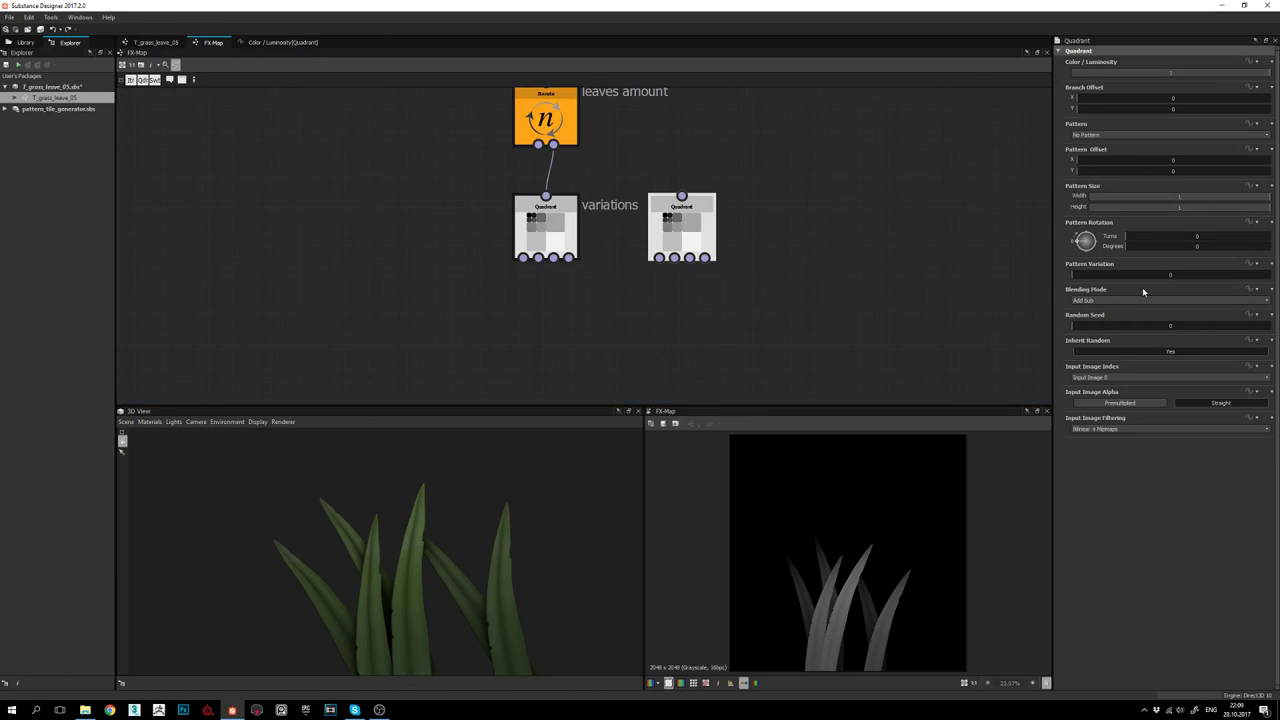
click(1104, 330)
drag(1103, 331, 1068, 333)
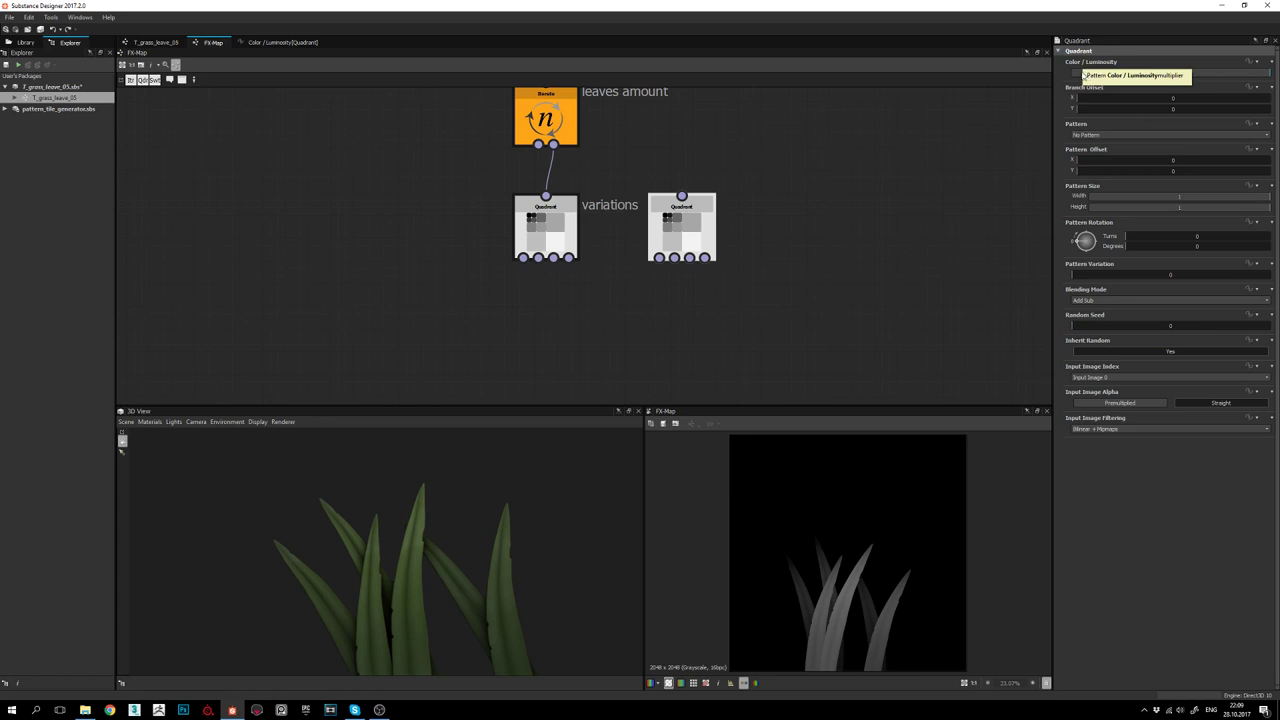
drag(1268, 75, 1206, 75)
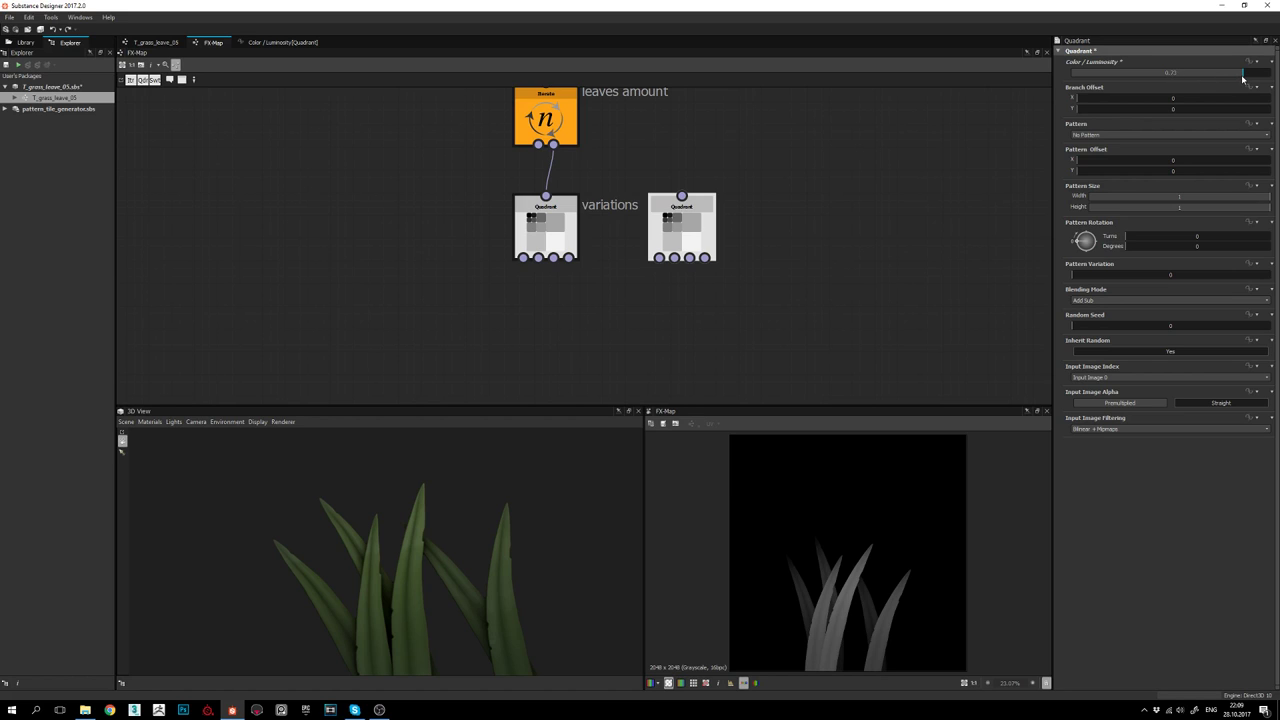
drag(1241, 78, 1185, 82)
drag(1081, 327, 1159, 327)
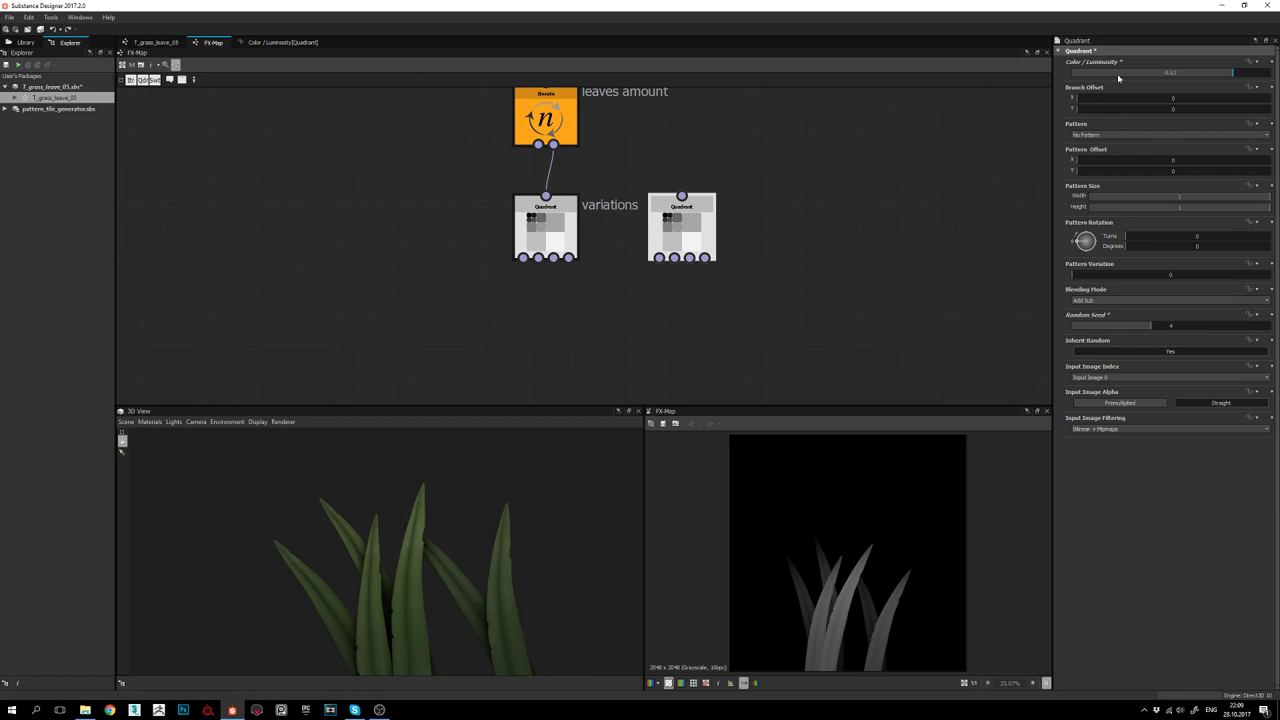
drag(1137, 326, 1064, 332)
drag(1246, 72, 1270, 72)
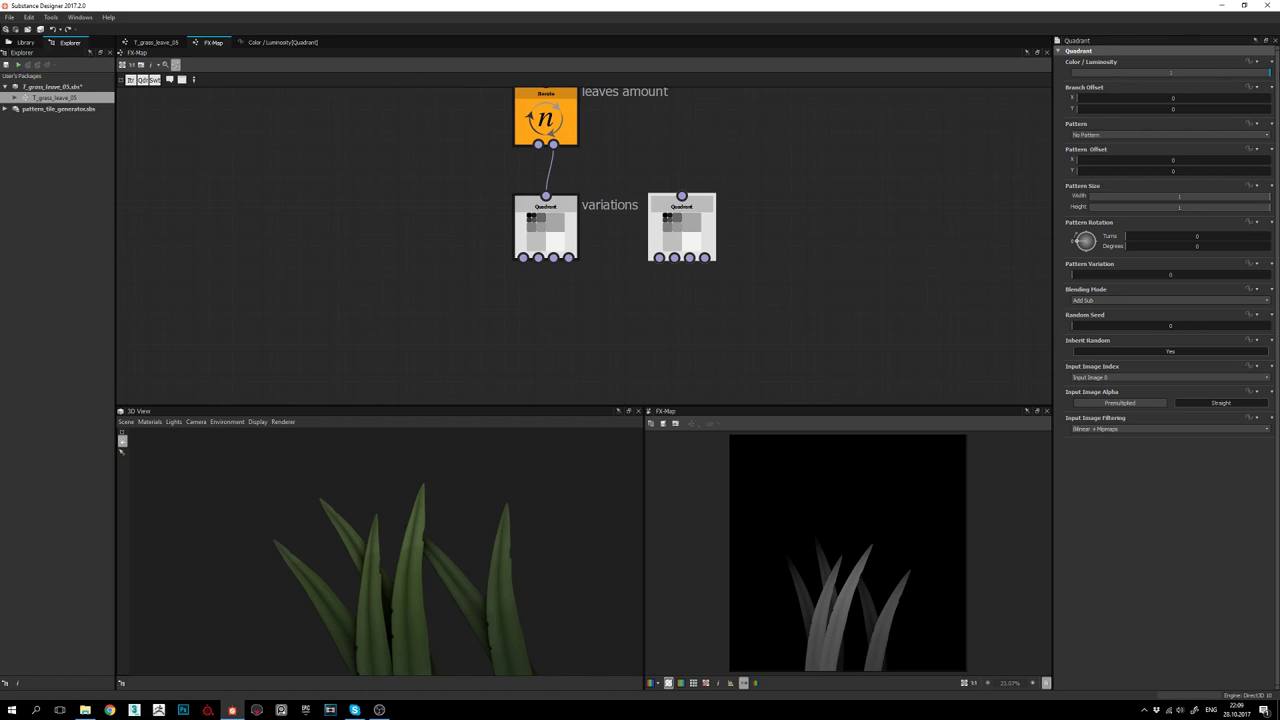
Create an empty Color / Luminosity function on the unconnected Quadrant and add an Integer constant set to 2
click(1251, 61)
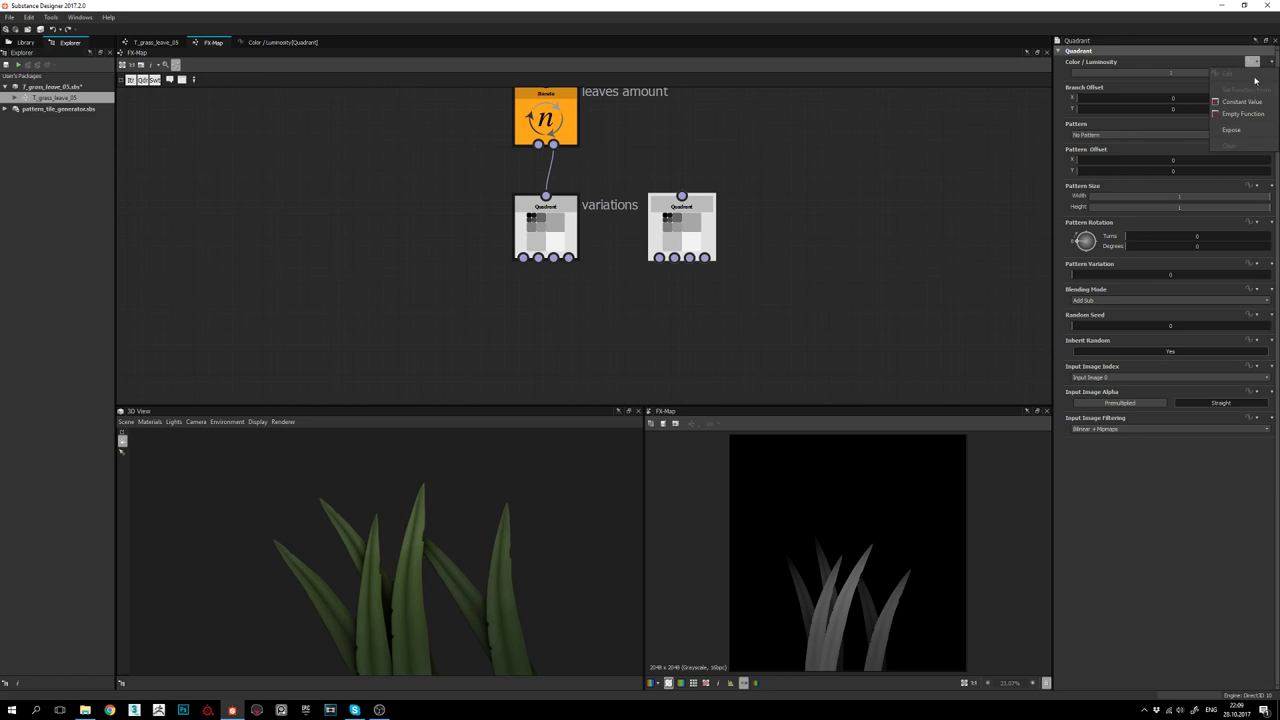
click(1241, 116)
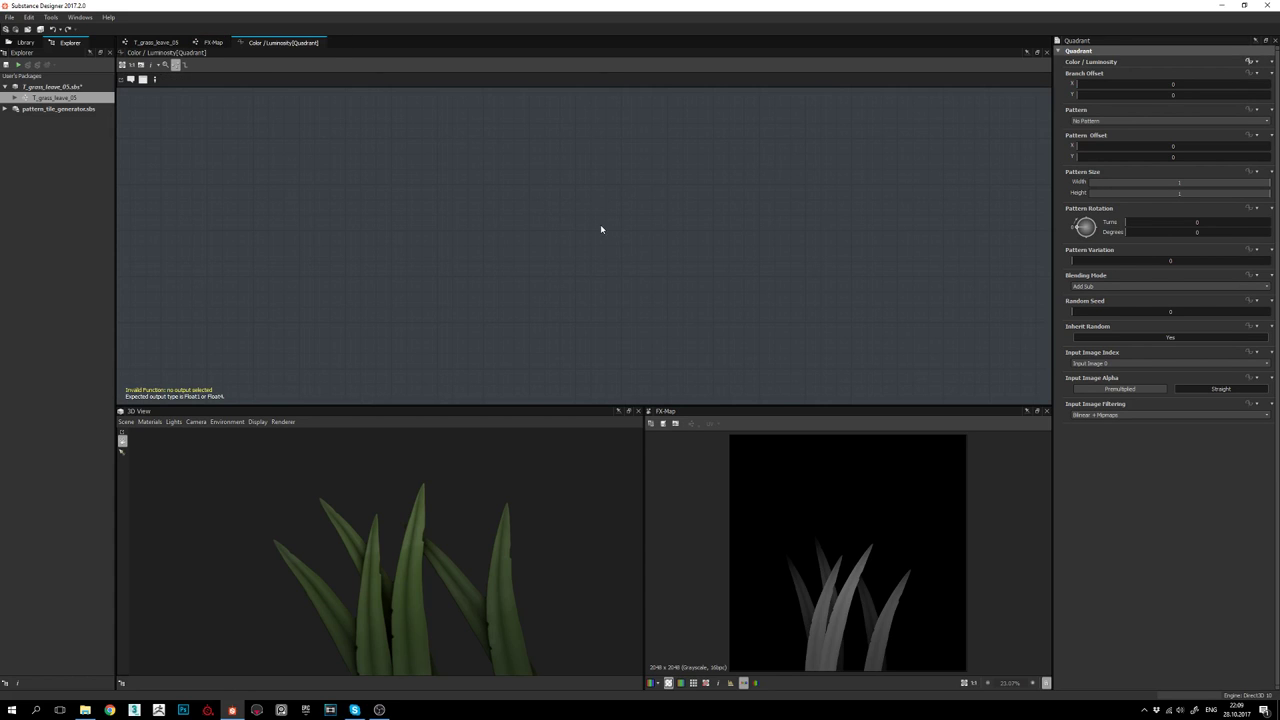
key(space)
text(int)
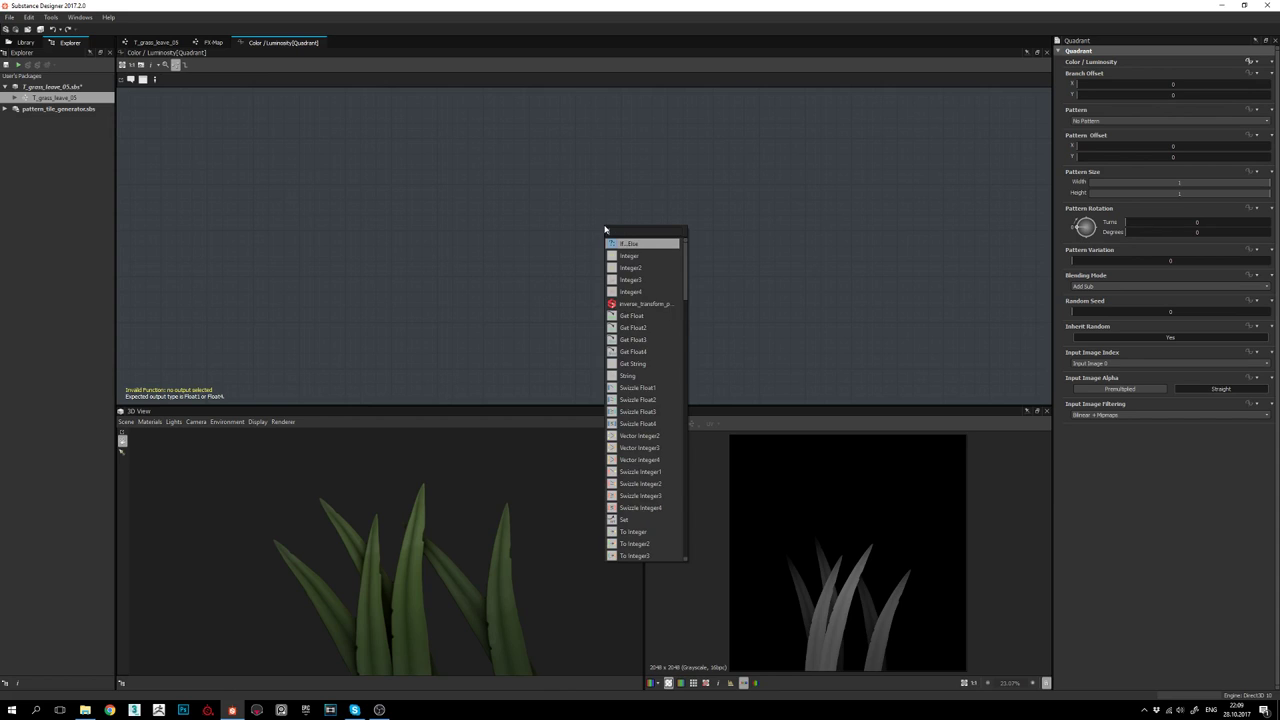
key(Return)
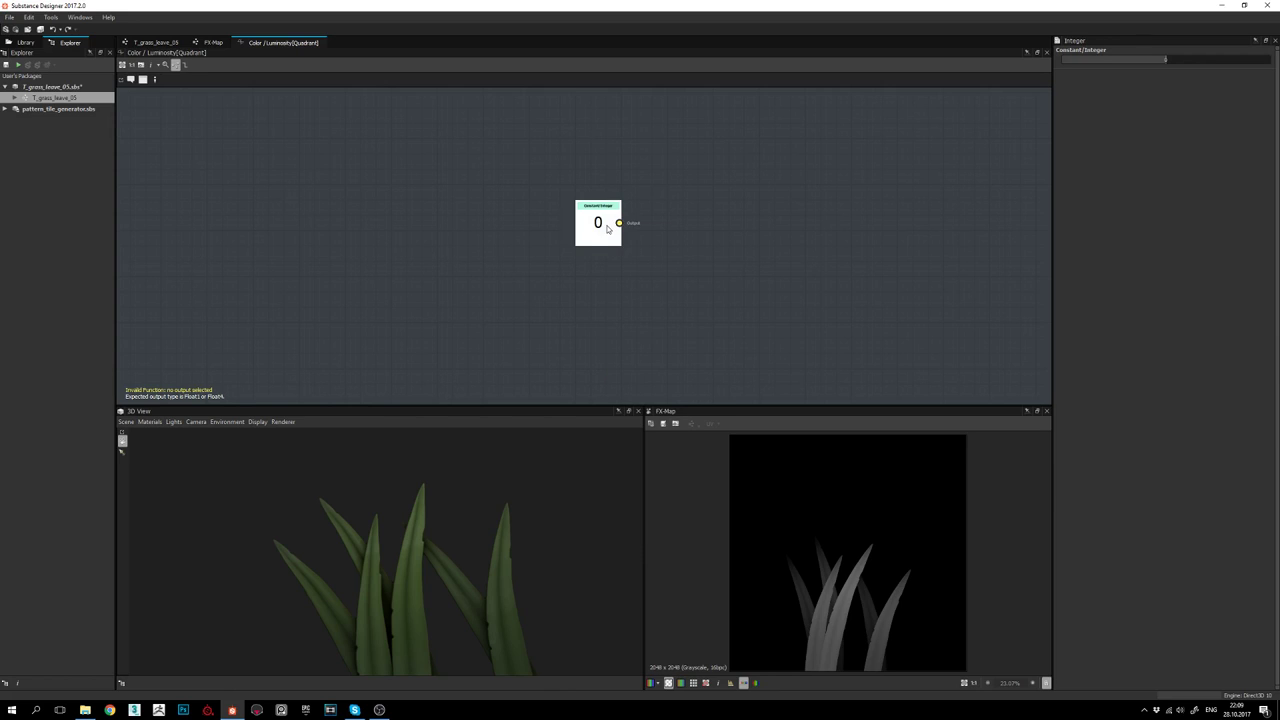
drag(598, 232, 598, 216)
drag(1166, 59, 1217, 61)
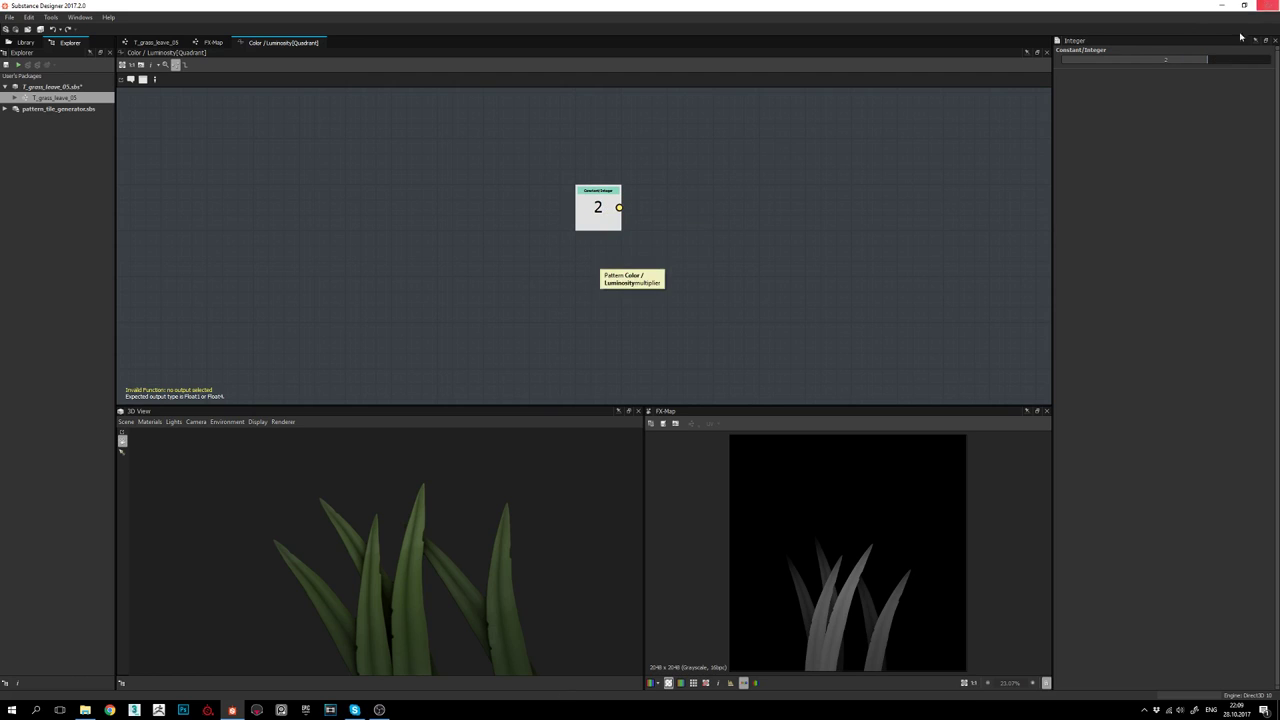
Check the Integer constant's available node actions and the unconnected Quadrant's parameters, and return to its Color / Luminosity function
right_click(596, 211)
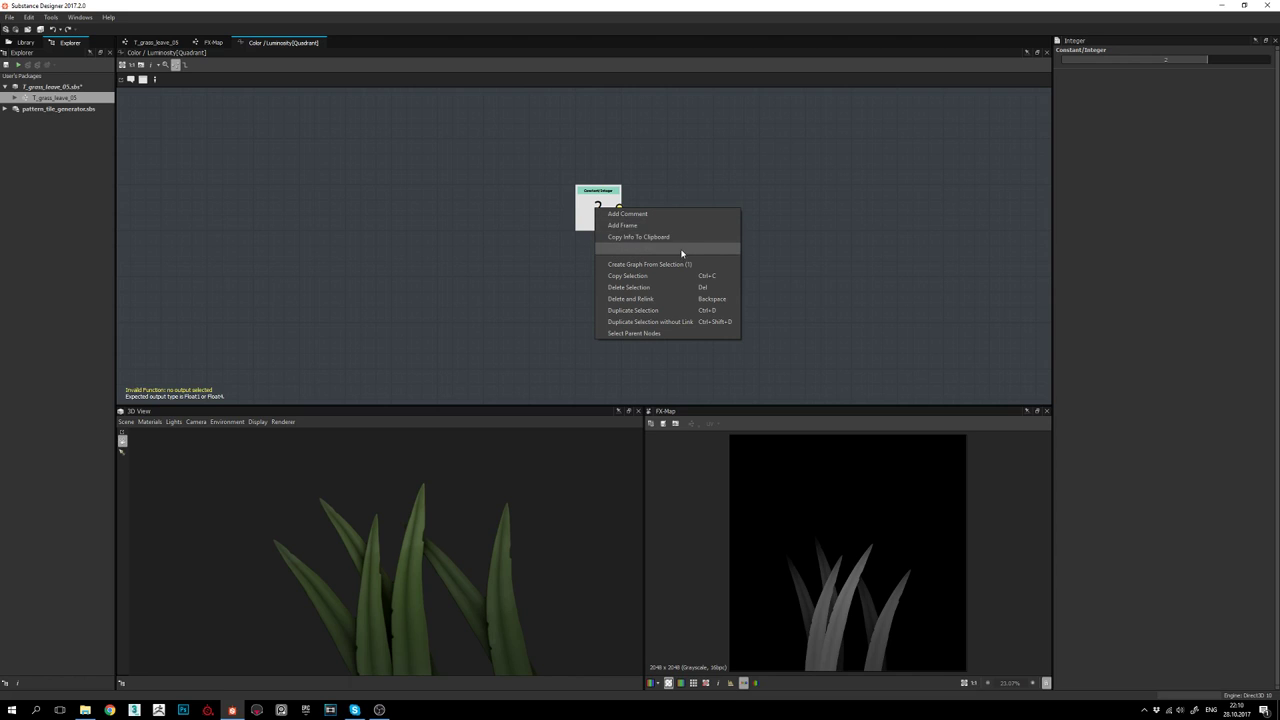
click(670, 182)
click(592, 212)
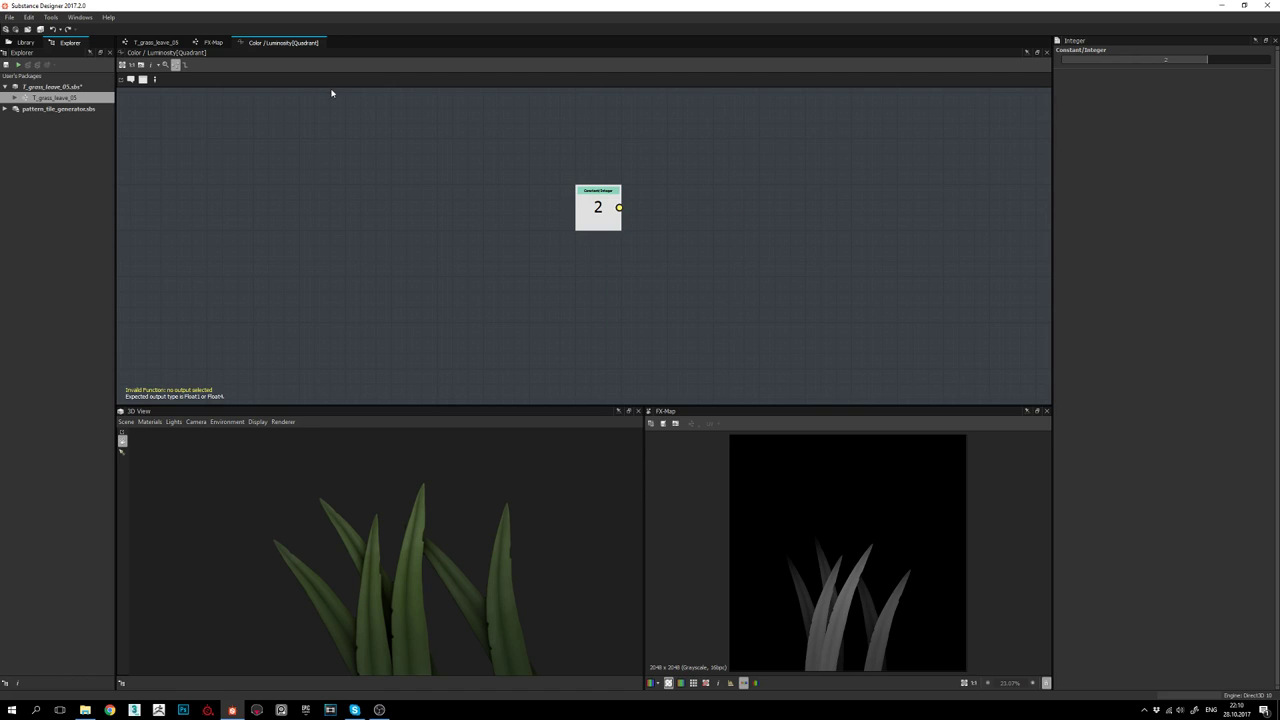
click(213, 42)
click(672, 214)
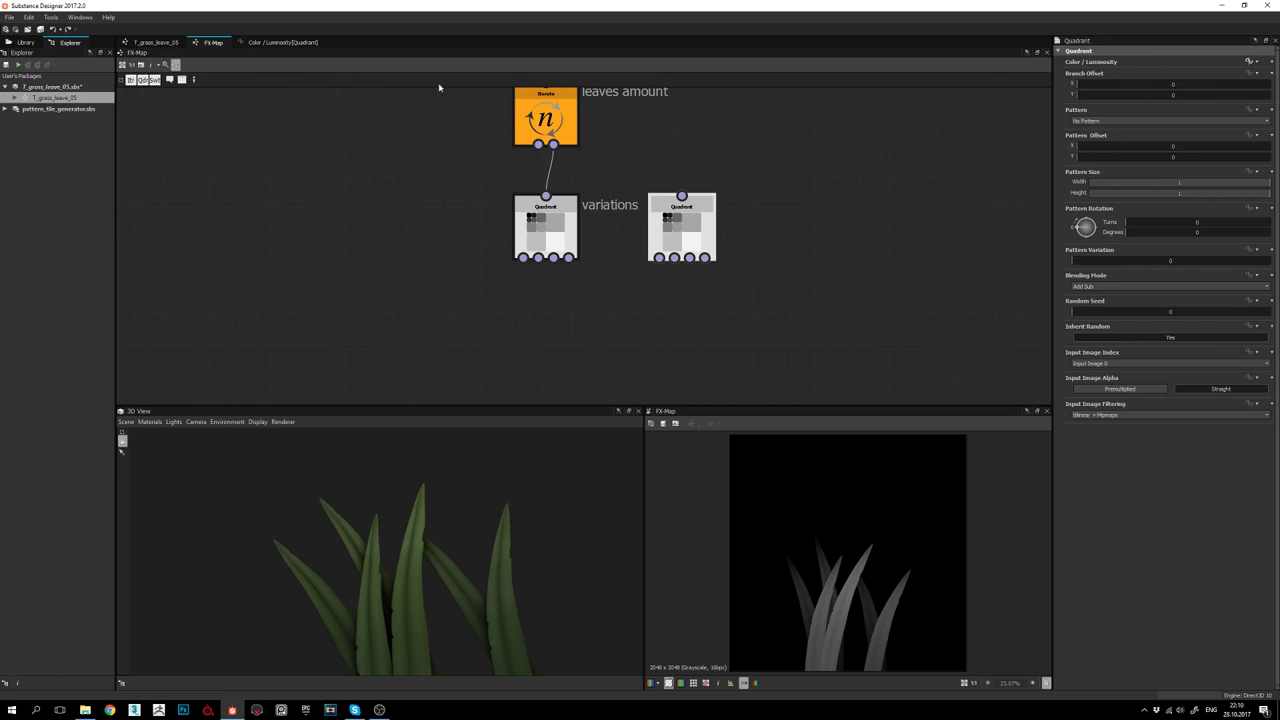
click(276, 43)
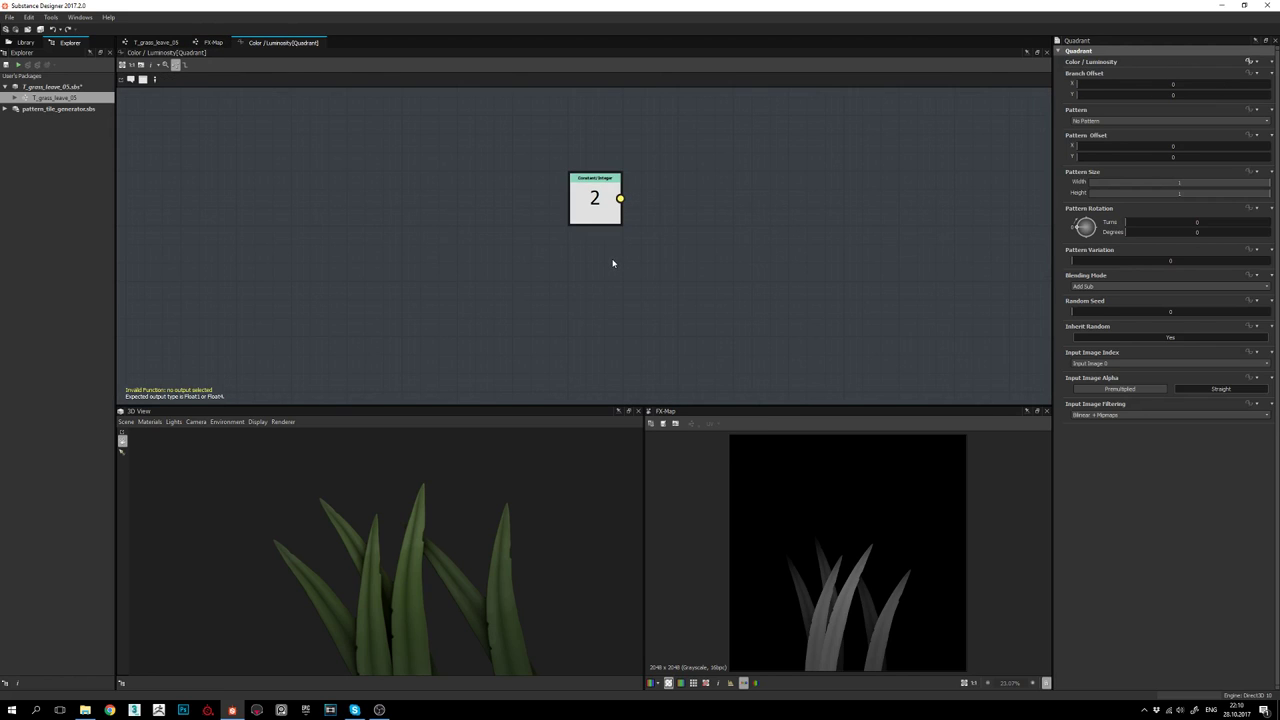
Add a Float constant below the Integer constant and set it as the function's output node
key(space)
text(float)
key(Return)
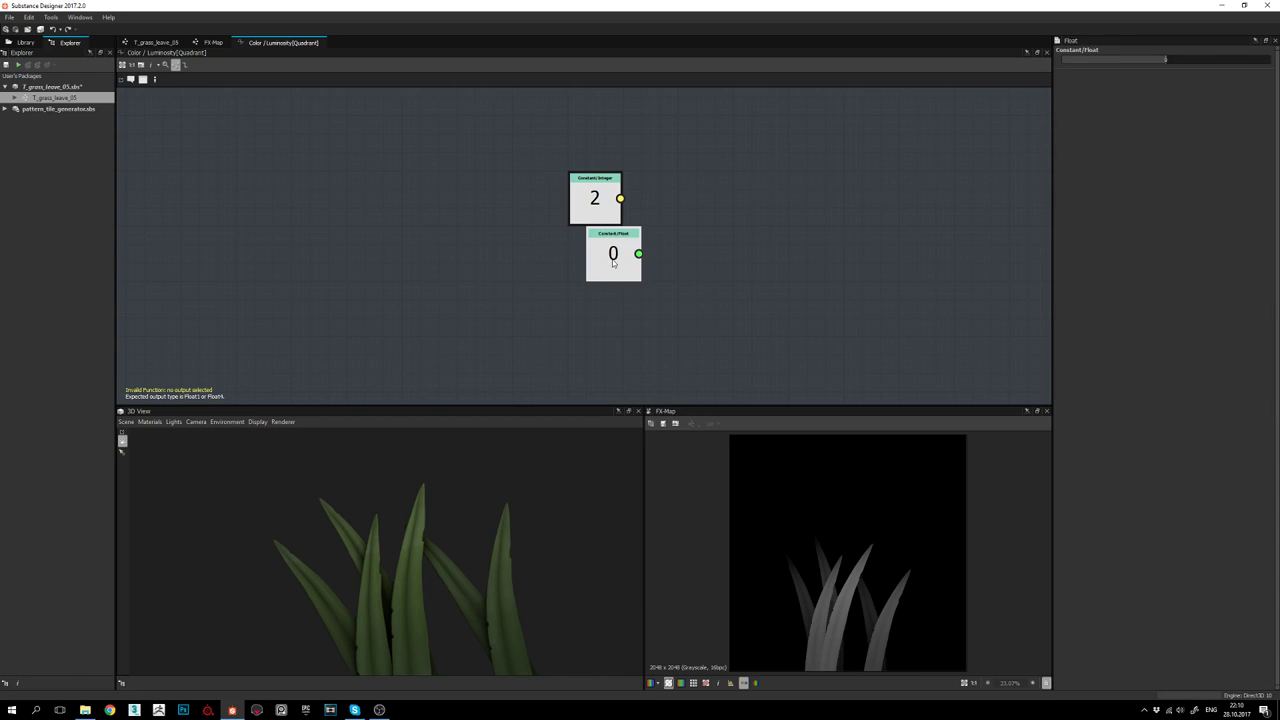
drag(613, 262, 597, 289)
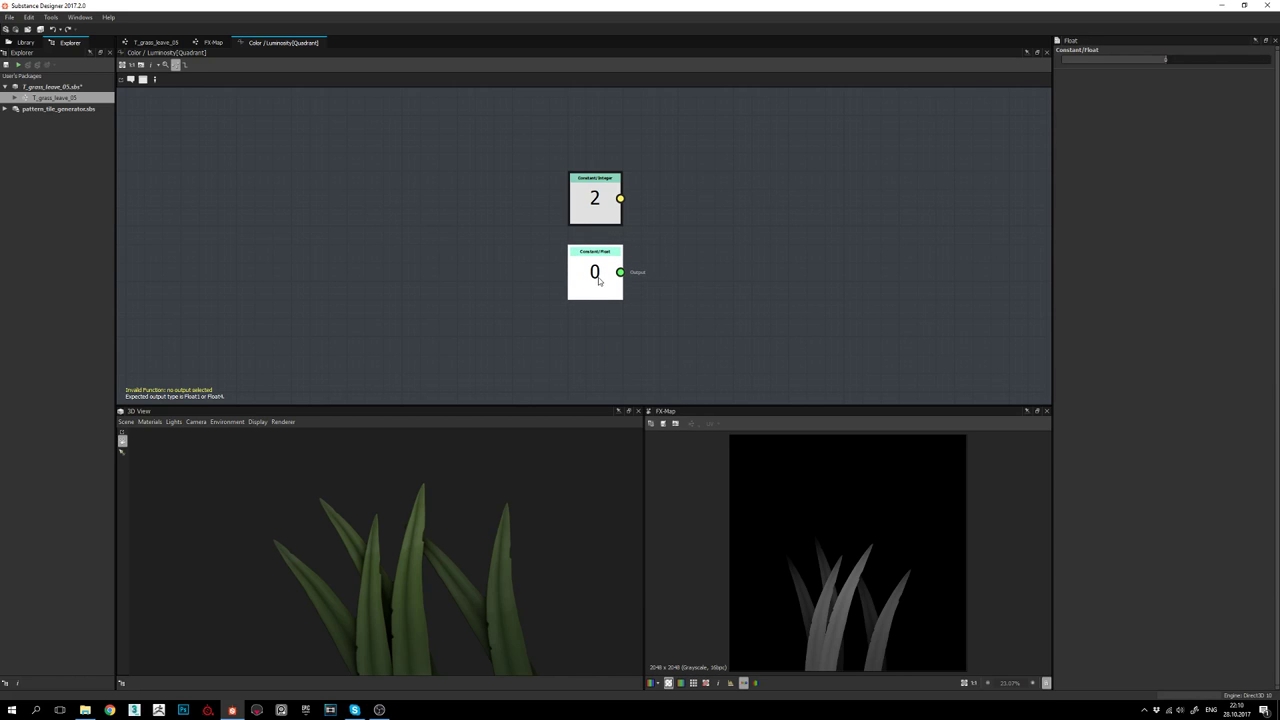
right_click(598, 282)
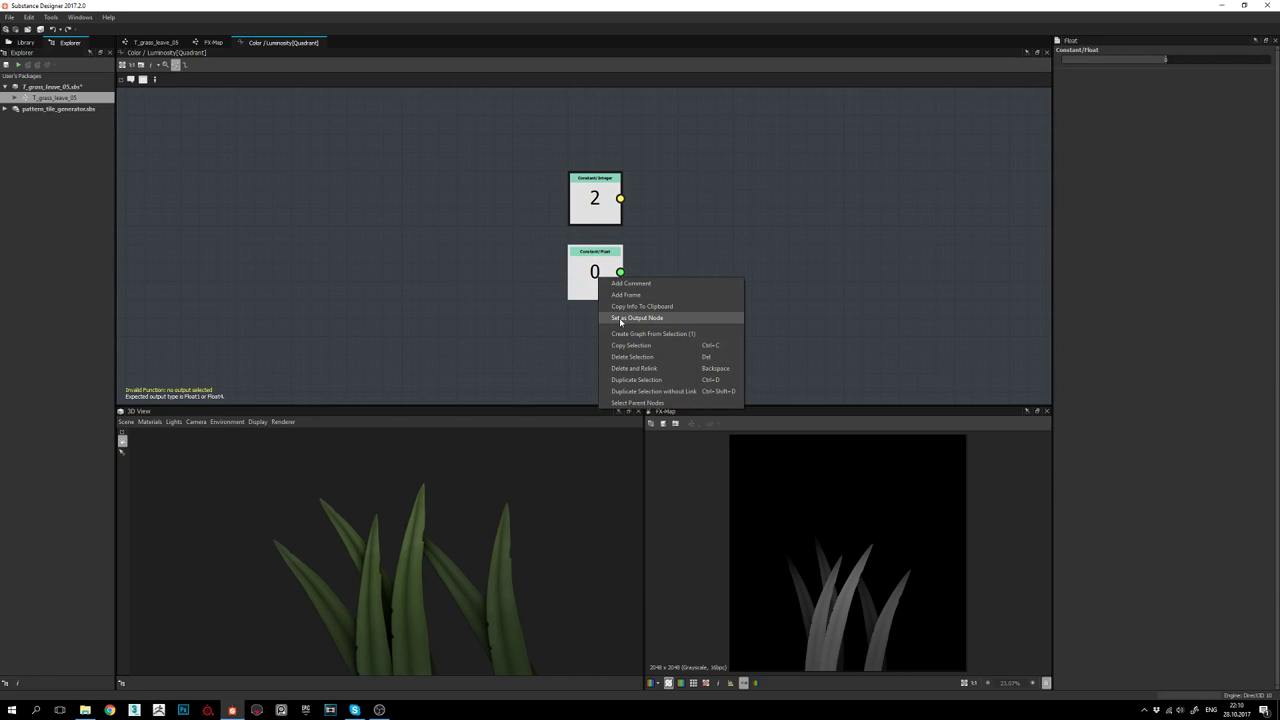
click(620, 318)
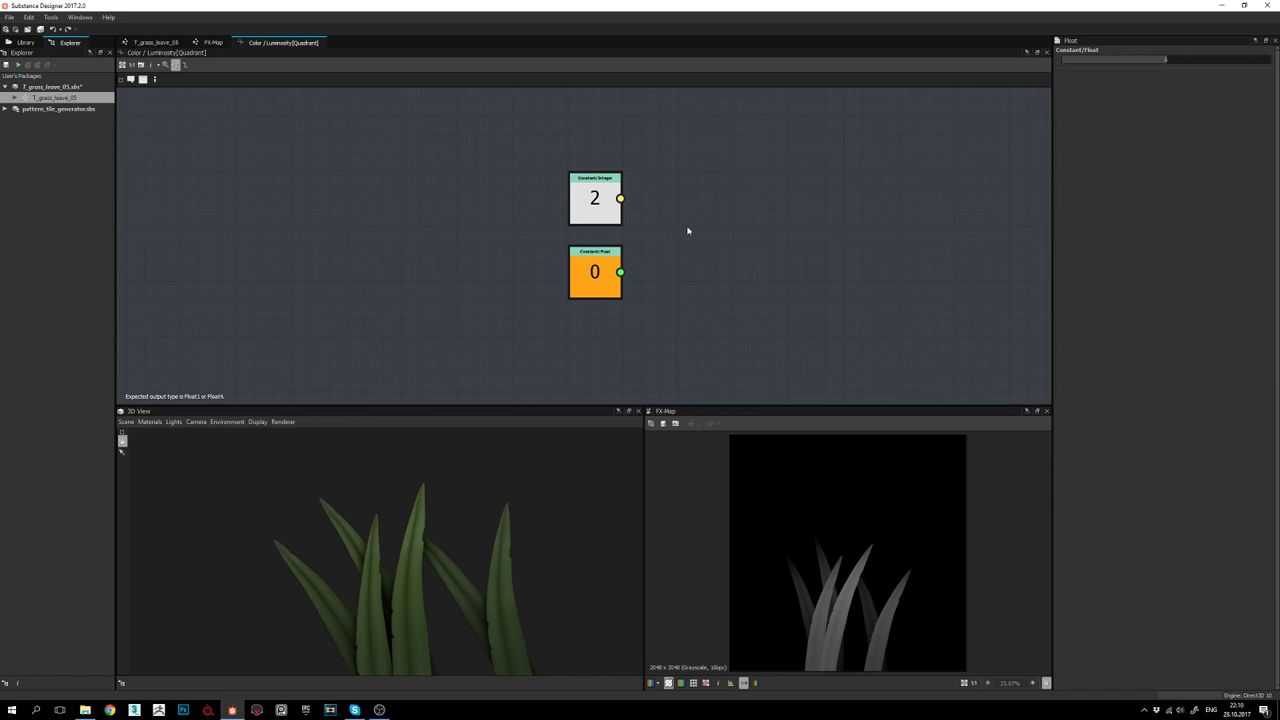
key(space)
text(int)
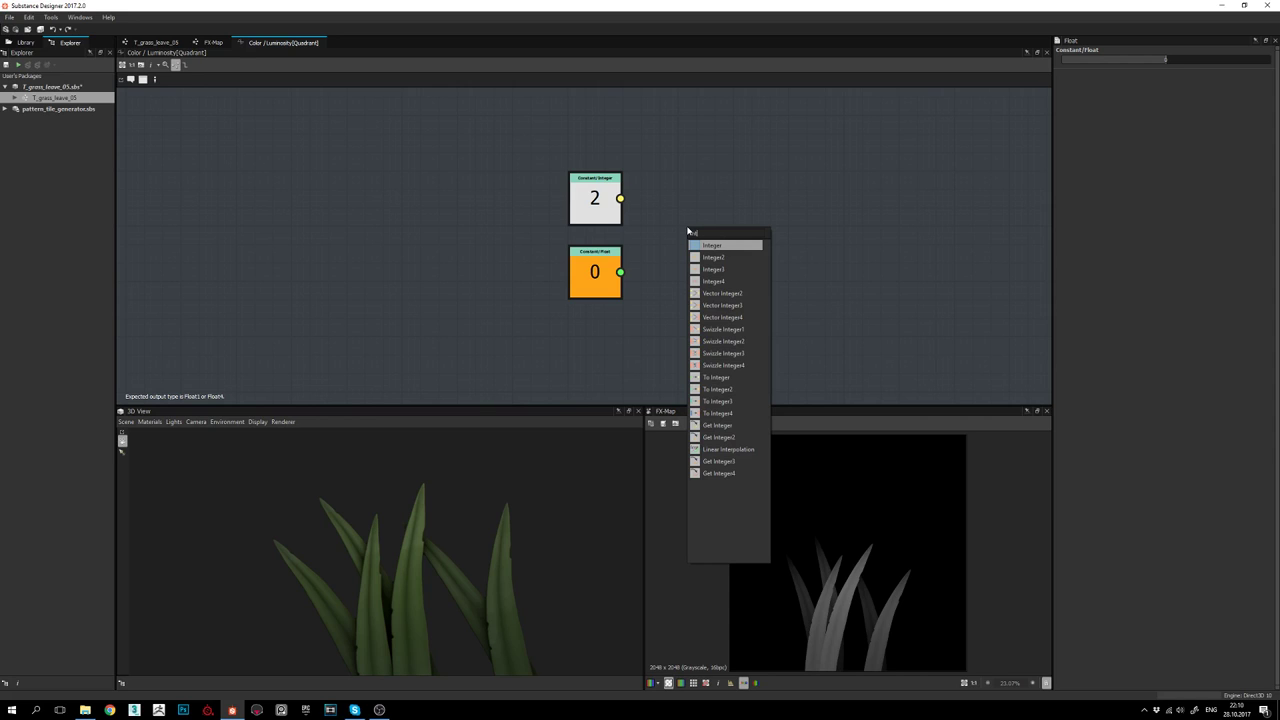
key(BackSpace)
key(BackSpace)
key(BackSpace)
text(to)
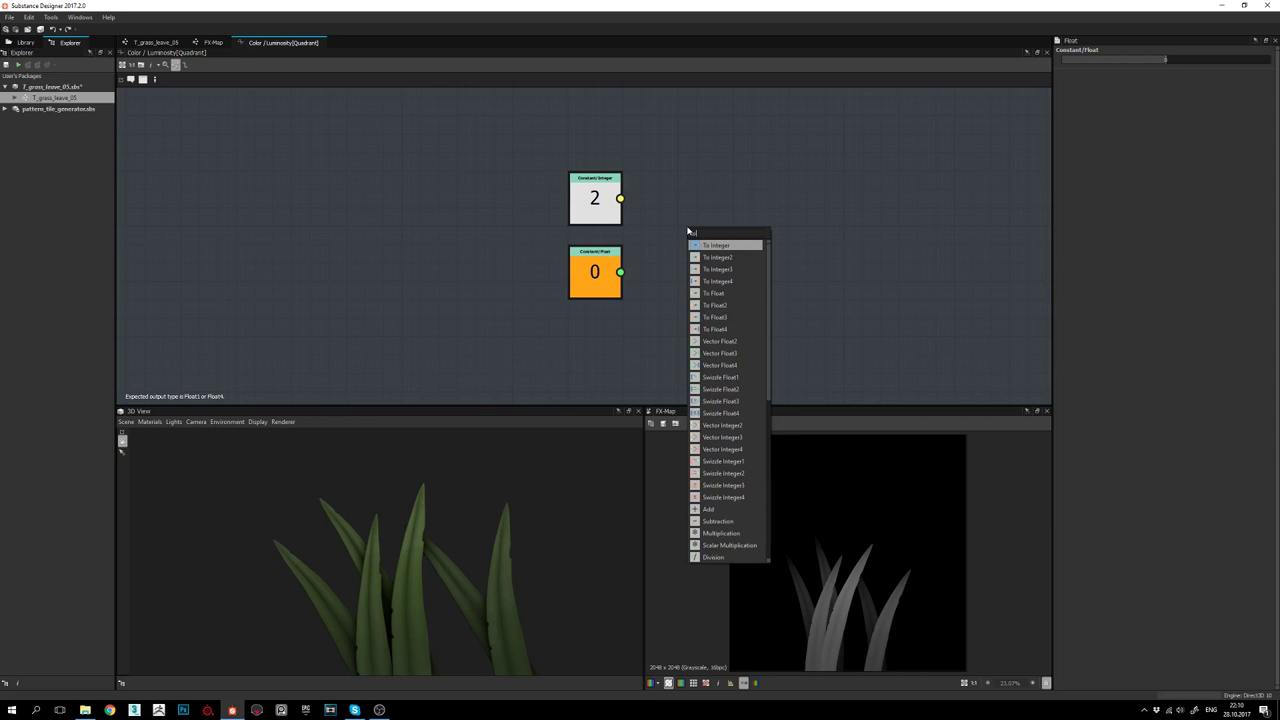
key(BackSpace)
text(of)
key(BackSpace)
key(BackSpace)
key(BackSpace)
key(Escape)
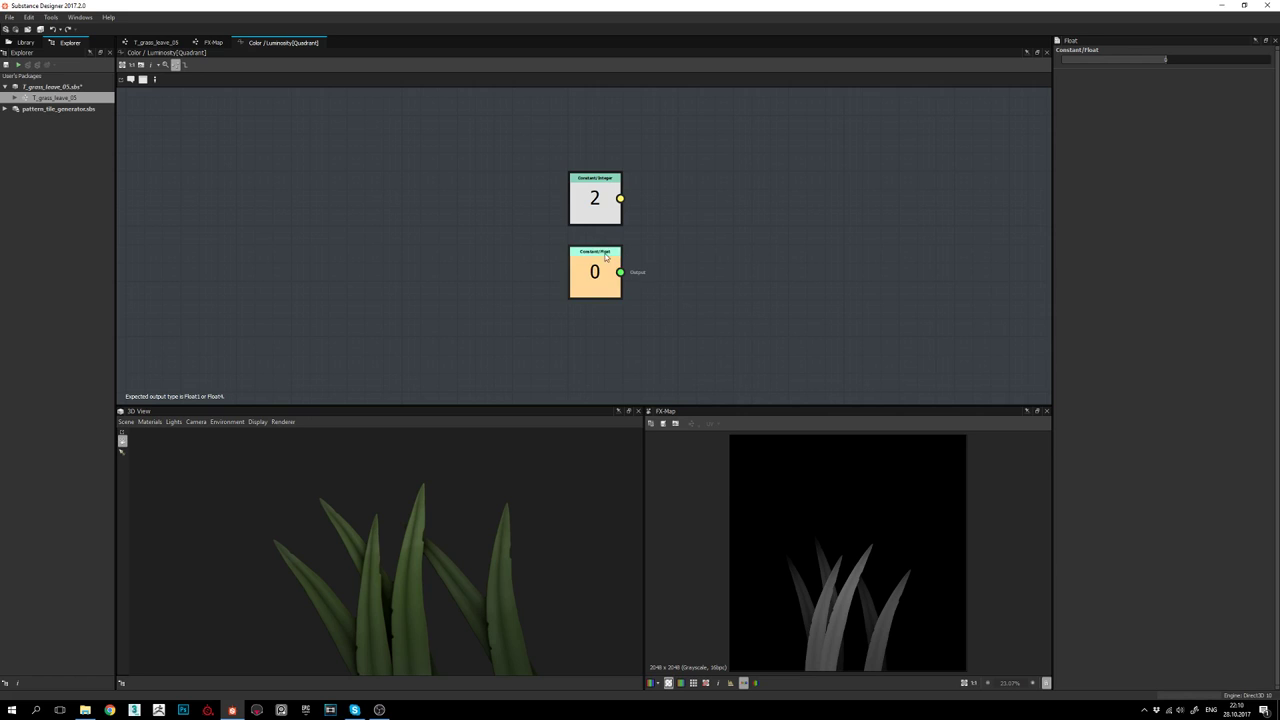
Delete the Integer constant and move the Float constant up towards its place
click(597, 199)
key(Delete)
drag(595, 272, 595, 217)
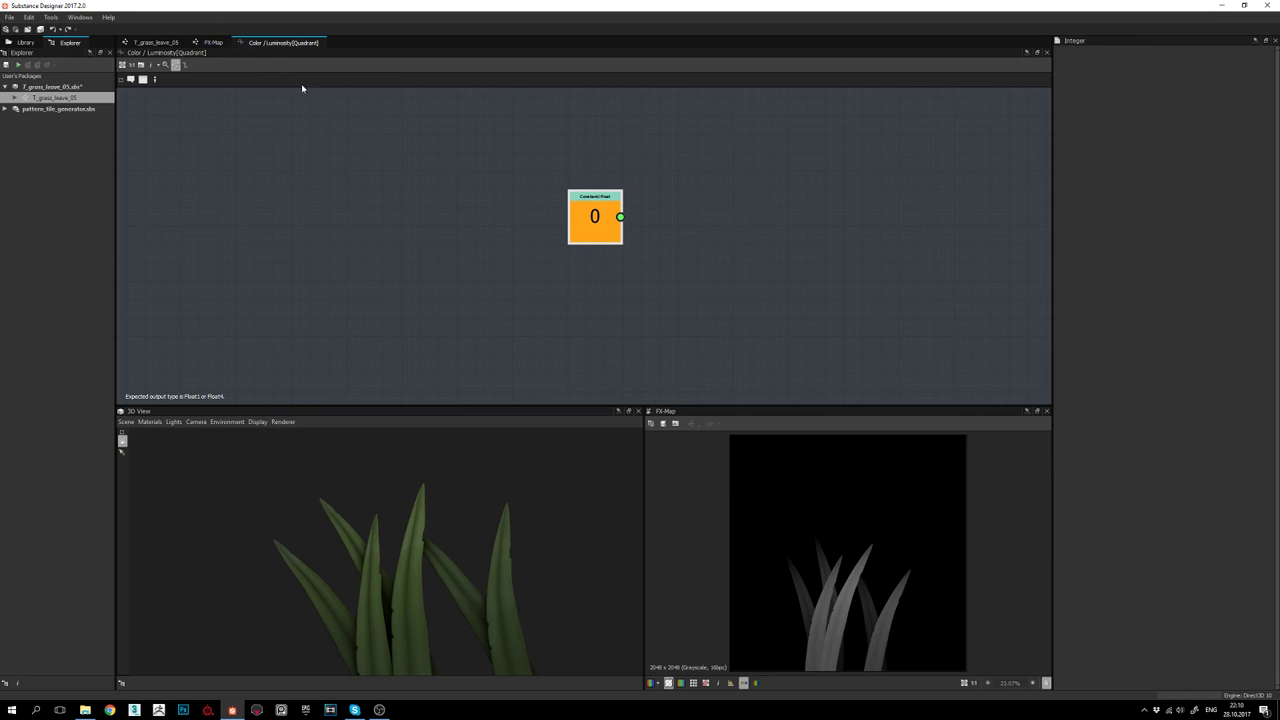
Return to the FX-Map and create an empty Random Seed function on the unconnected Quadrant
click(213, 42)
click(692, 230)
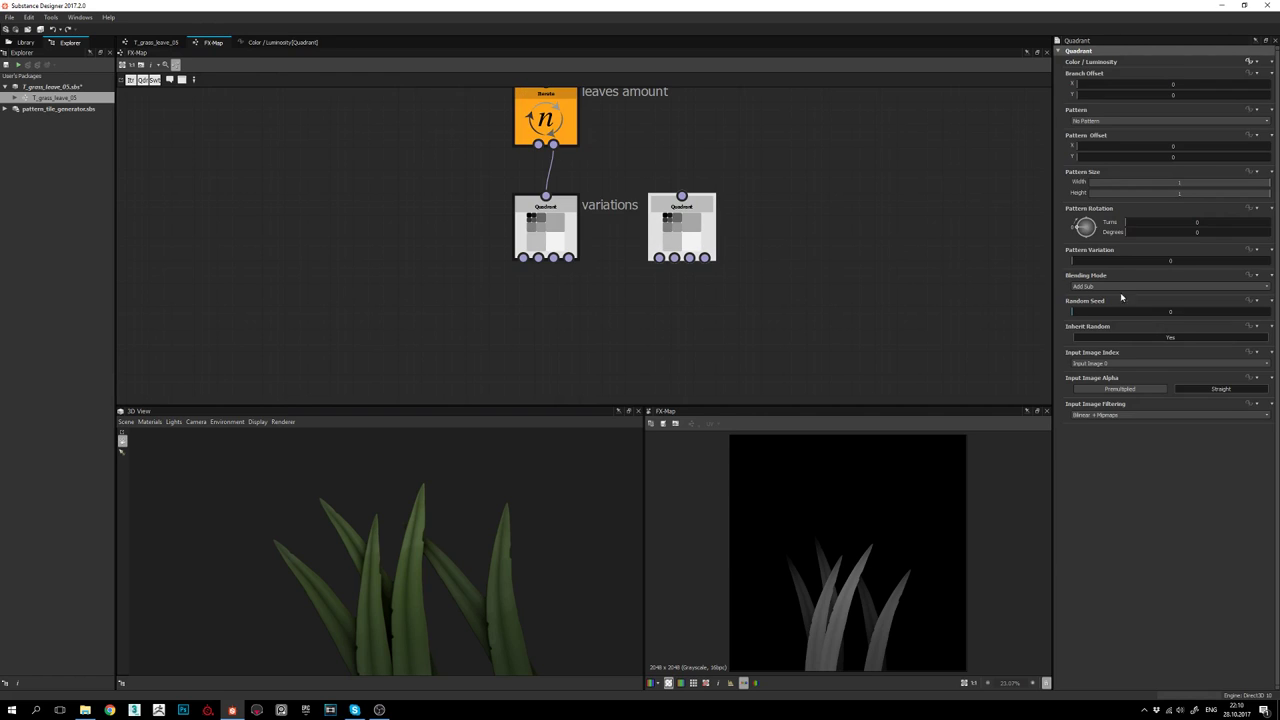
click(1257, 300)
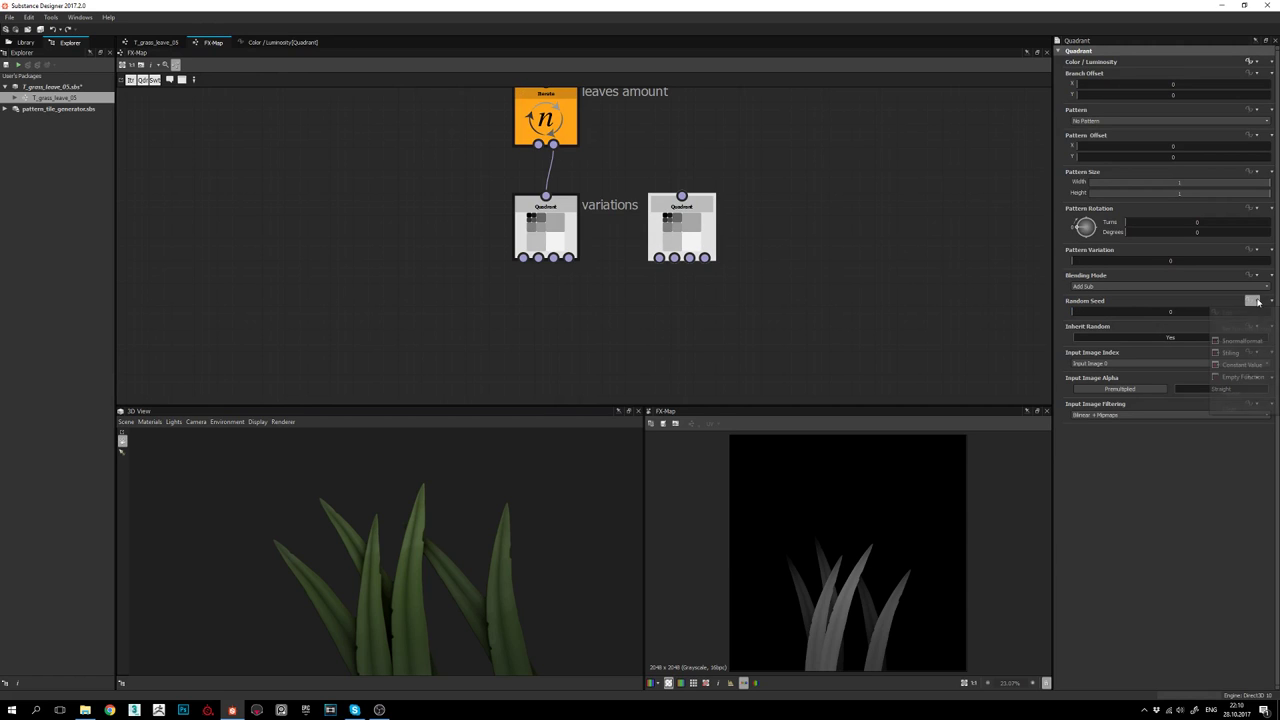
click(1240, 376)
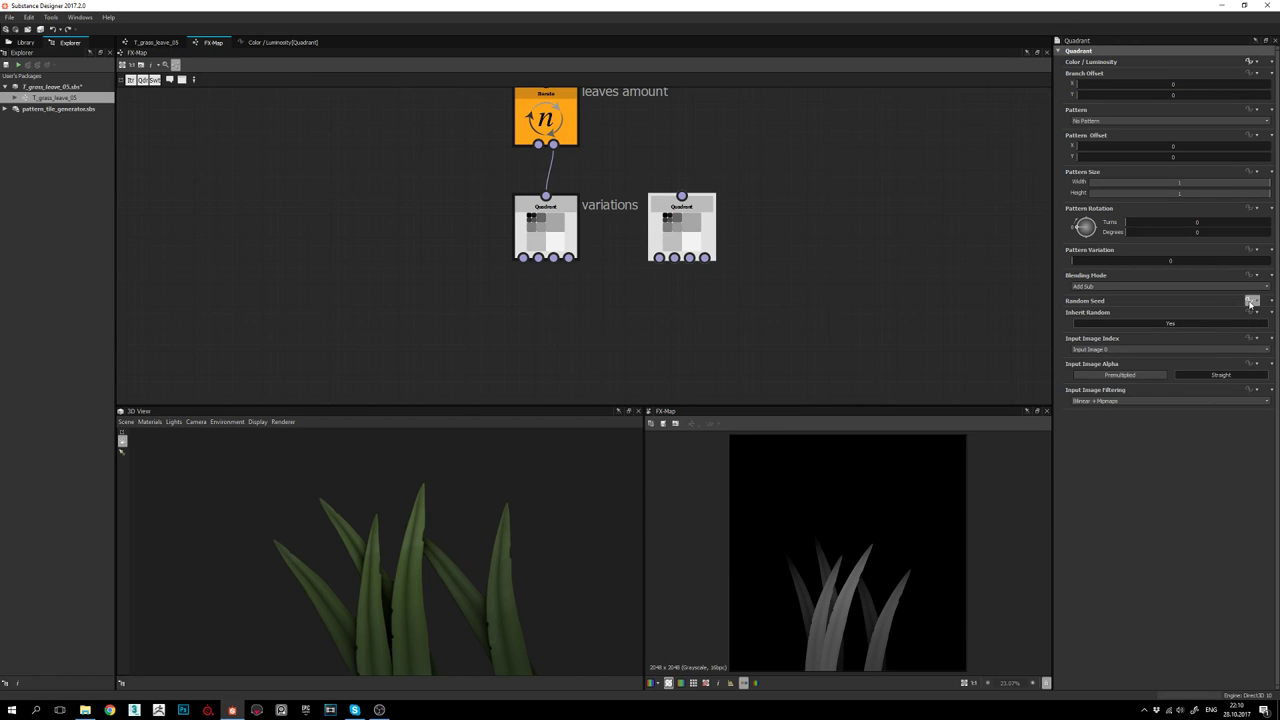
Add a Float constant to the Random Seed function and check whether it can be set as output node
key(space)
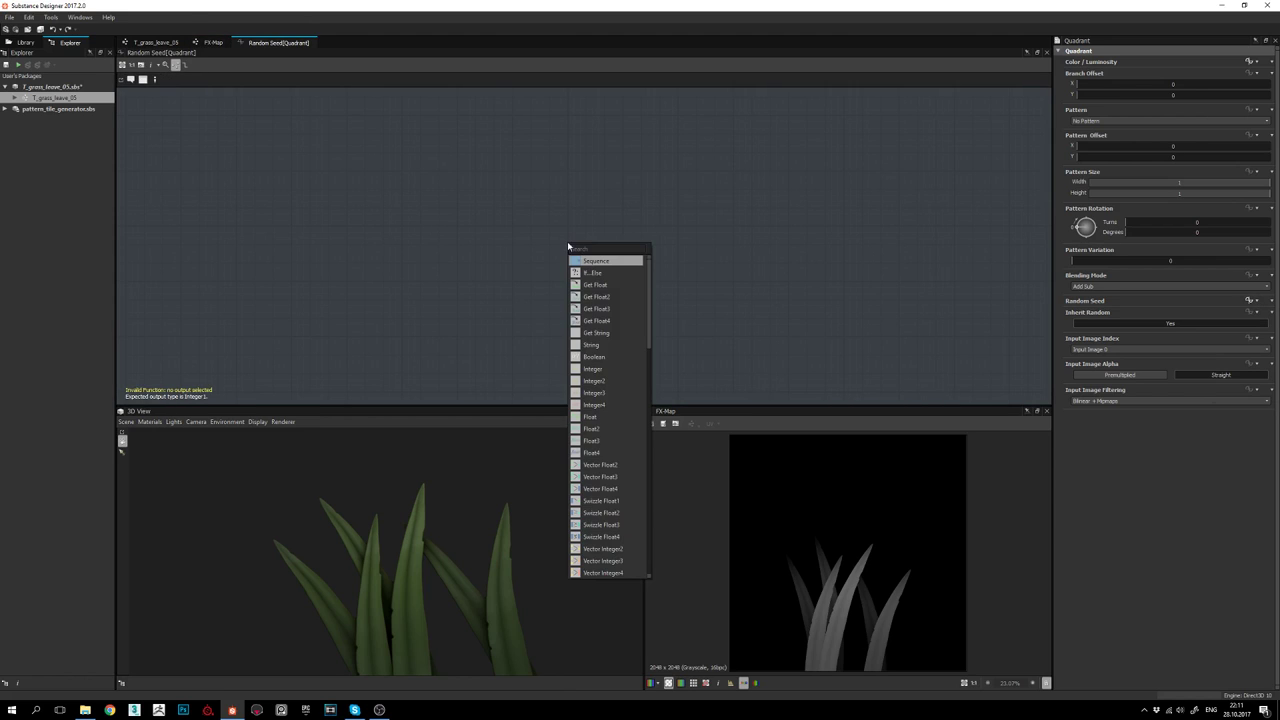
text(flo)
key(Return)
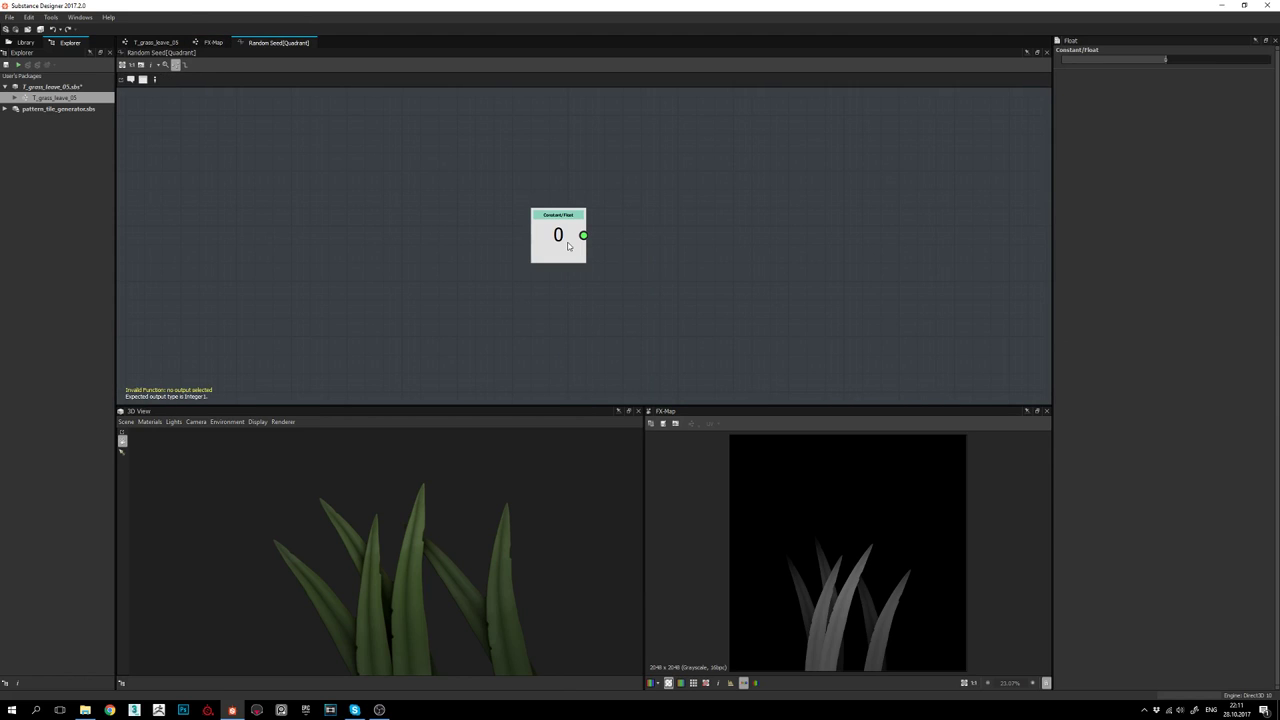
right_click(568, 243)
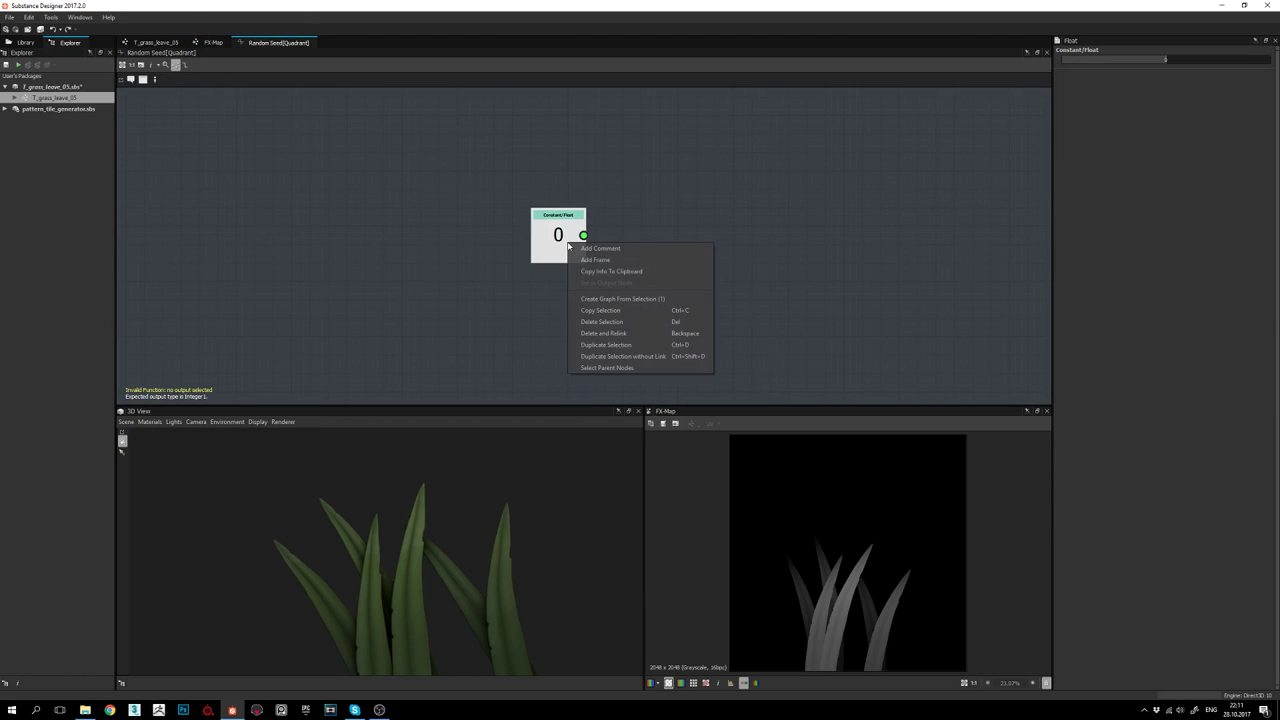
click(625, 175)
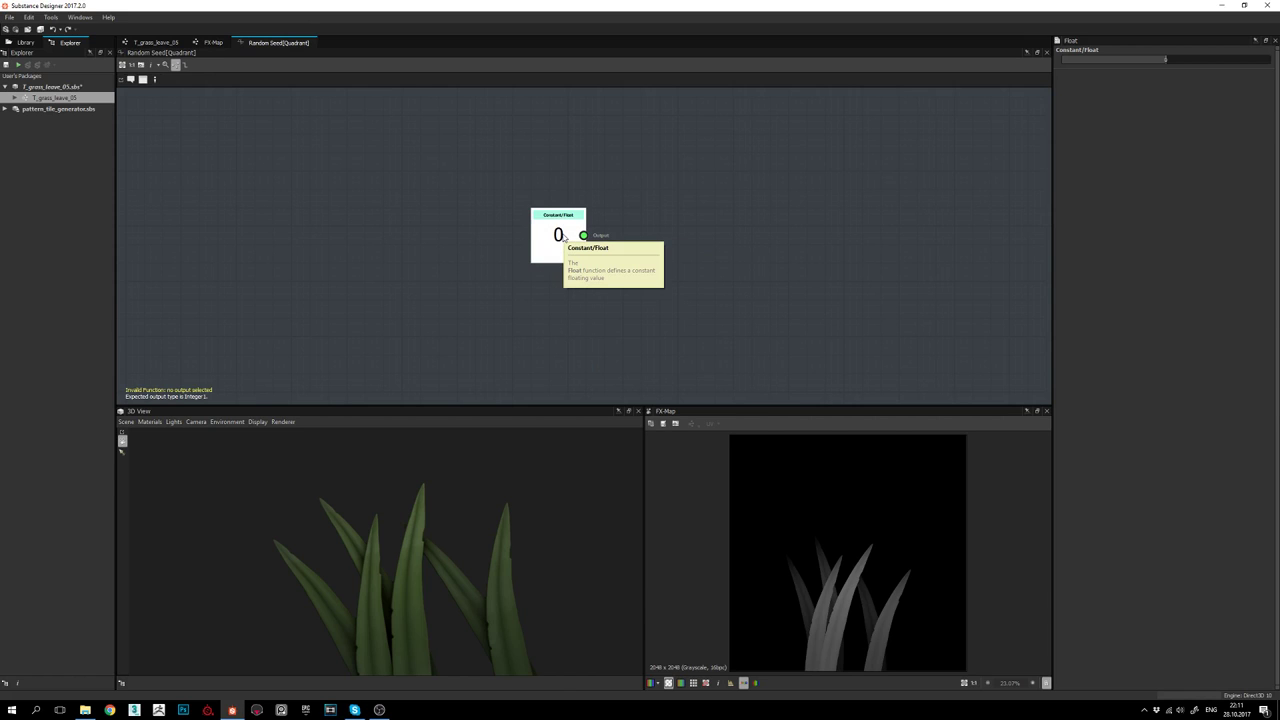
Attach a To Integer cast to the Float constant and set the cast as the output node
key(space)
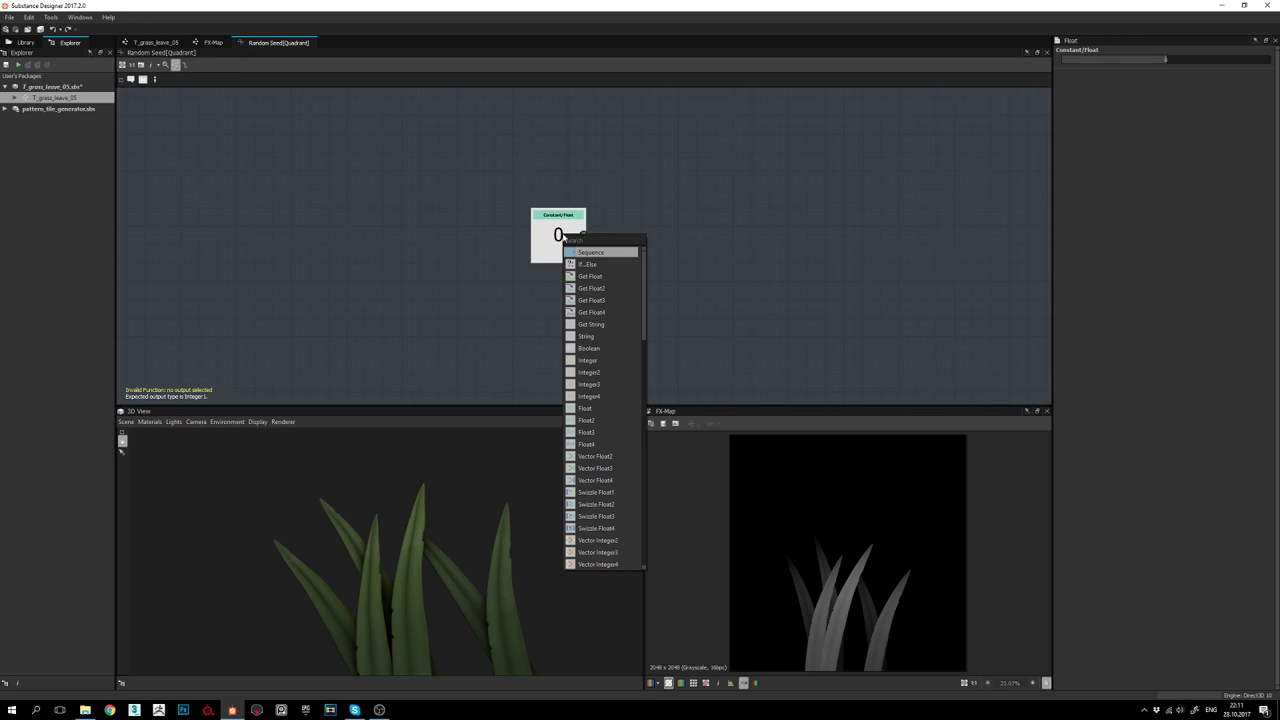
scroll(565, 237, down, 3)
text(toi)
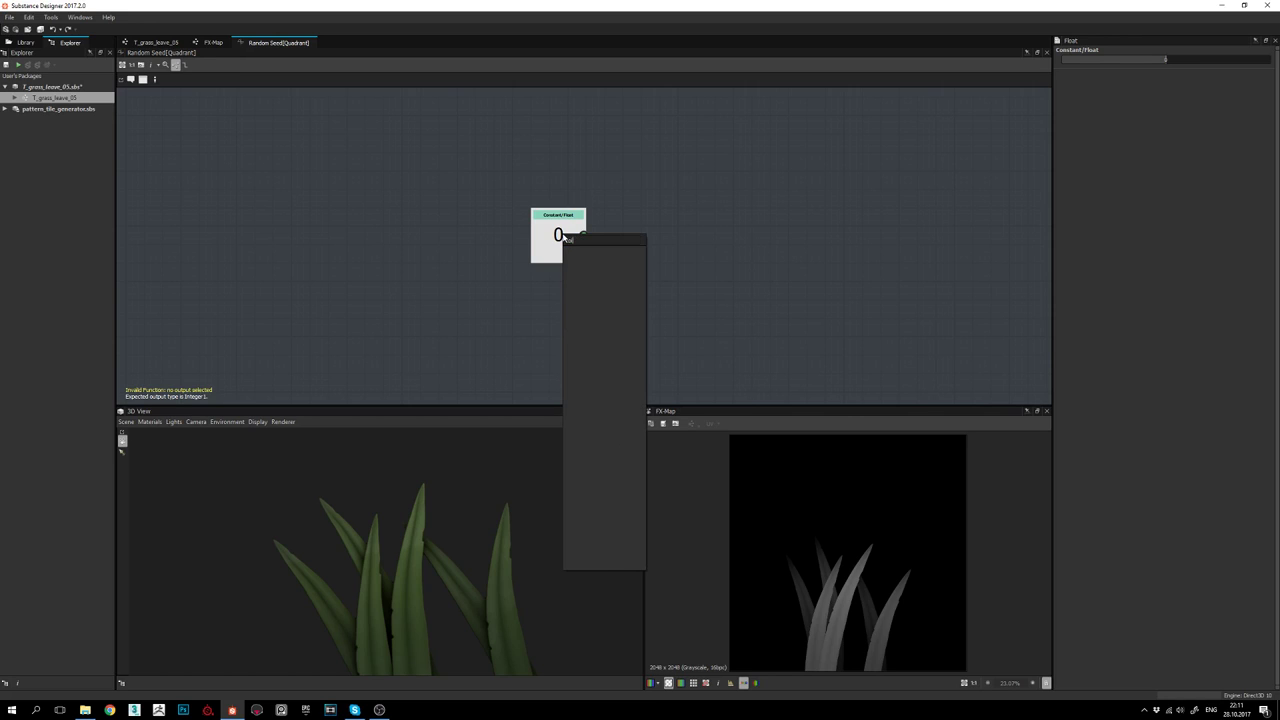
click(588, 259)
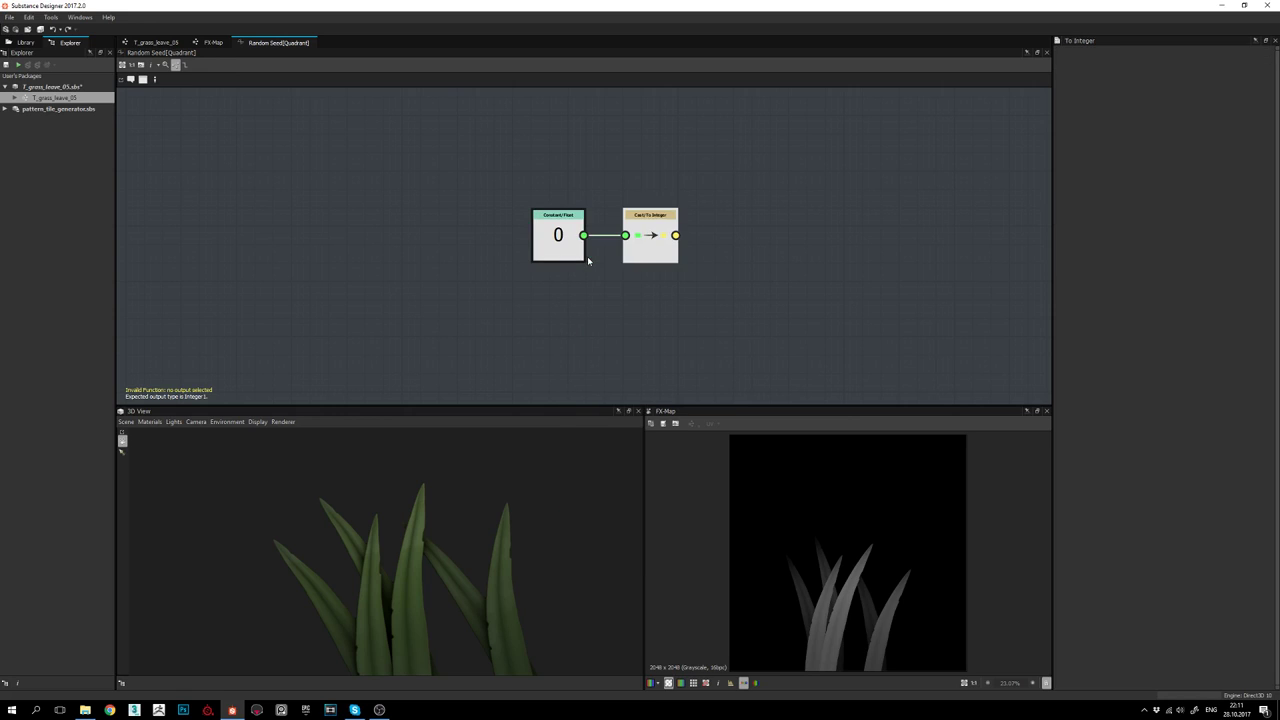
right_click(648, 230)
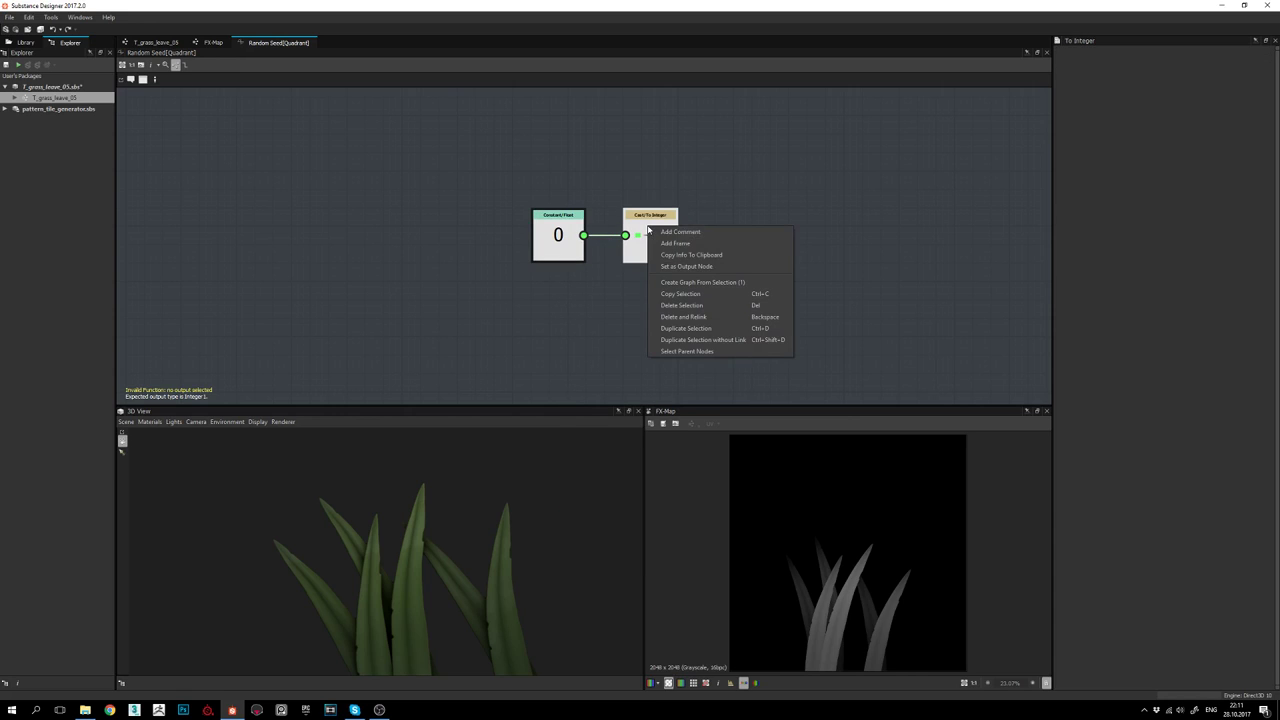
click(690, 266)
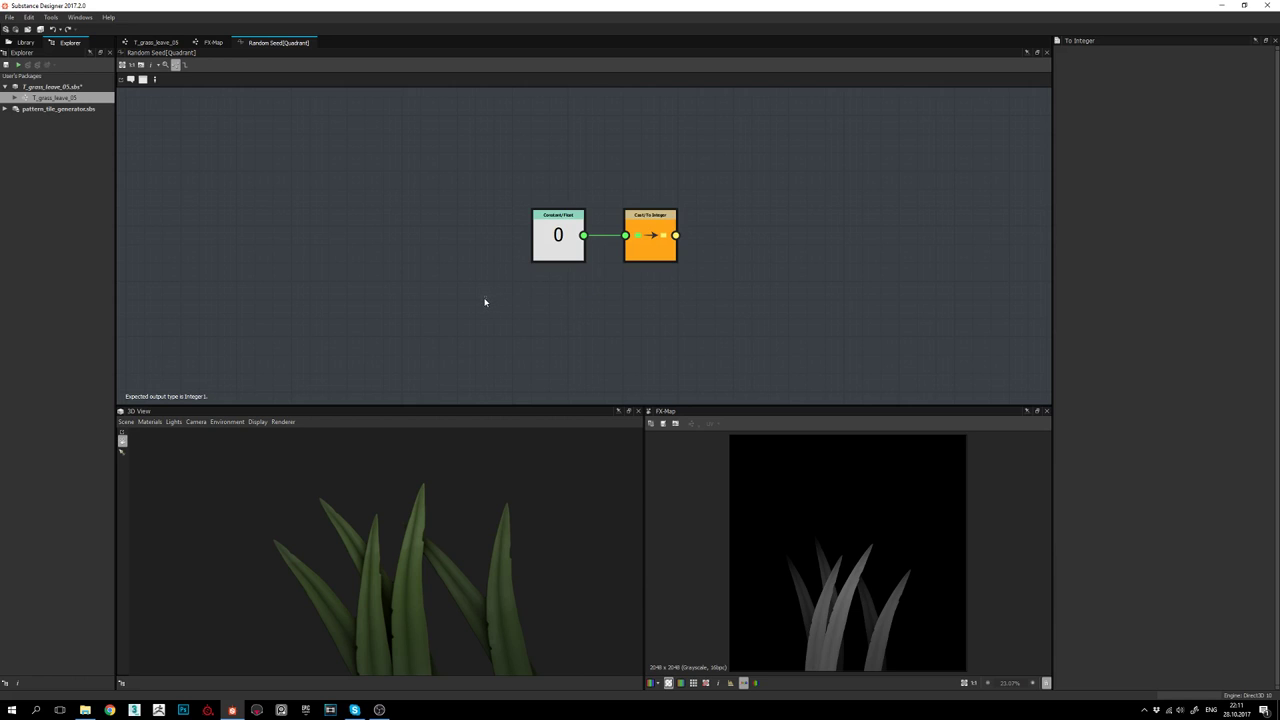
Delete the Float constant and the To Integer cast, and return to the unconnected Quadrant in the FX-Map
drag(486, 300, 726, 146)
key(Delete)
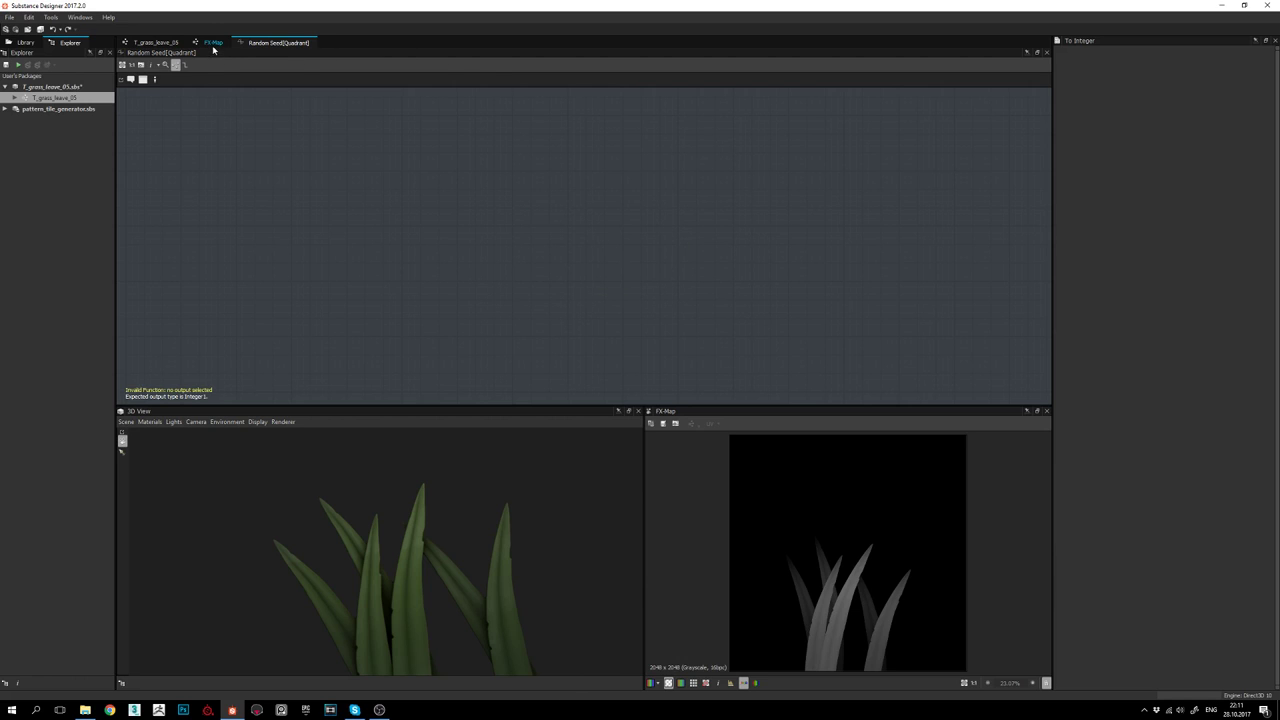
click(213, 42)
middle_drag(855, 189, 809, 244)
click(637, 288)
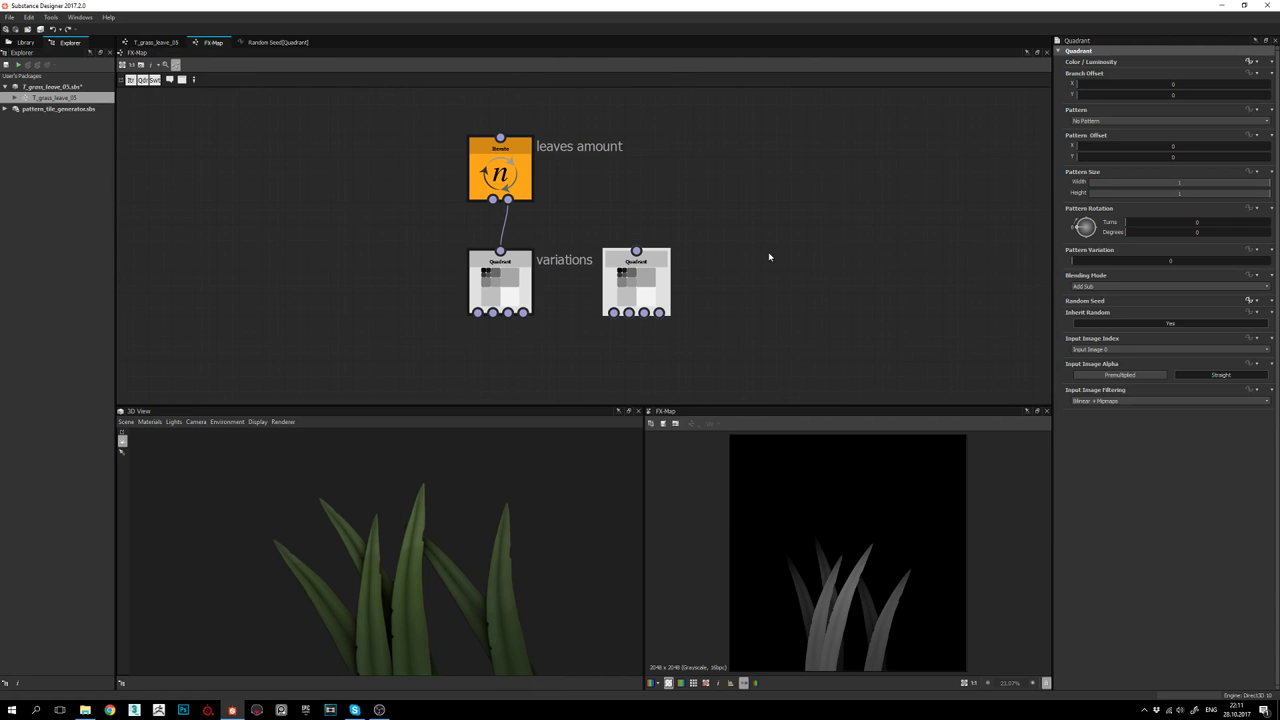
Open the Color / Luminosity function of the Quadrant connected to the Iterate node and examine its luminosity group
click(502, 279)
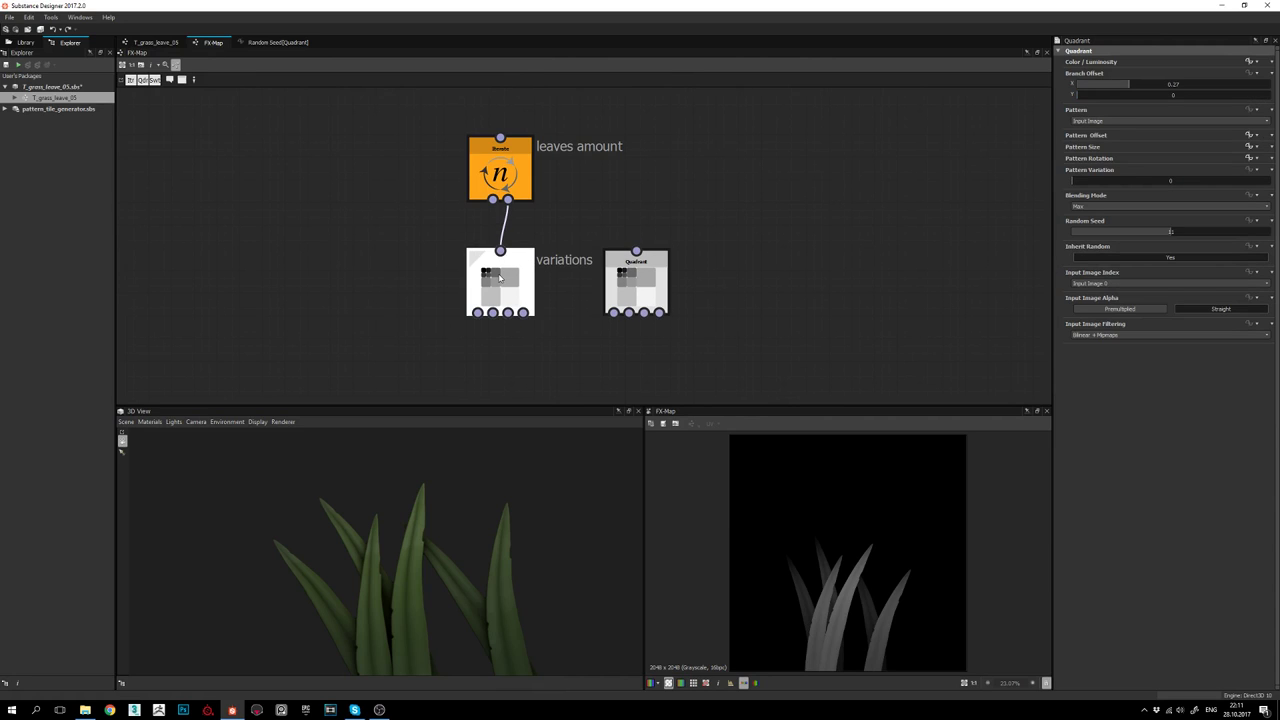
middle_drag(493, 273, 576, 265)
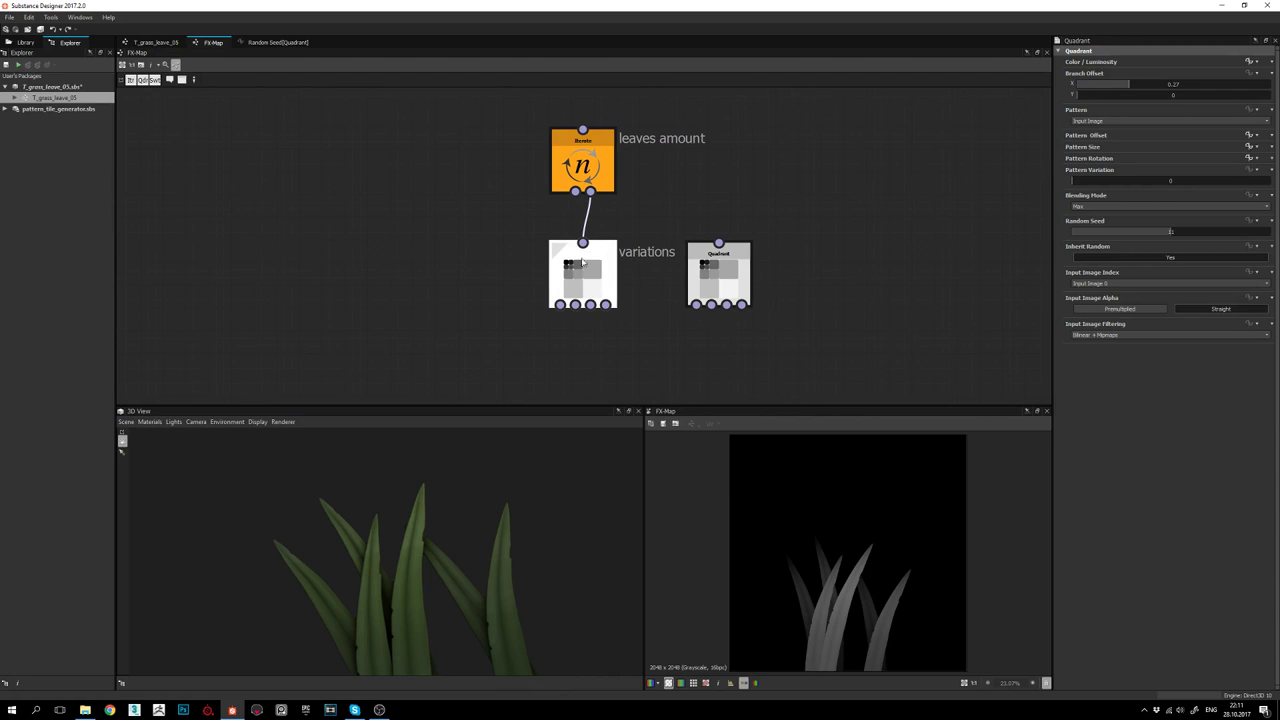
click(1250, 62)
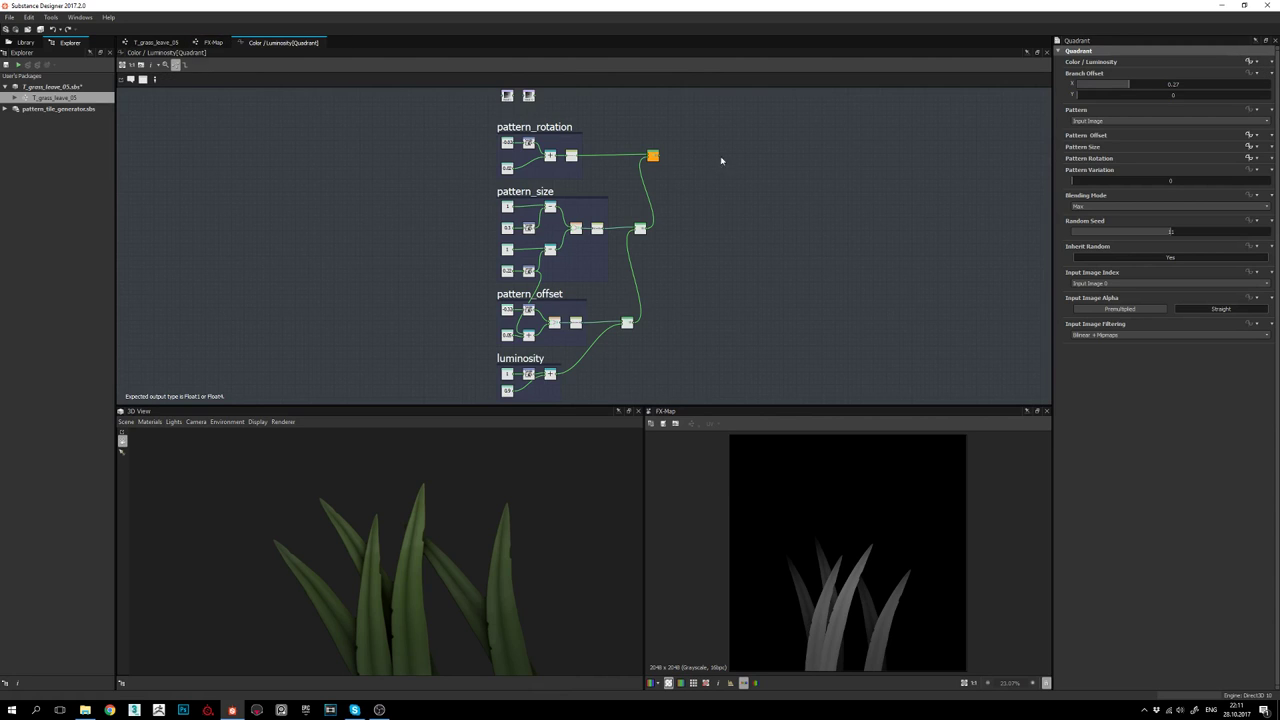
middle_drag(544, 327, 607, 272)
scroll(590, 318, up, 6)
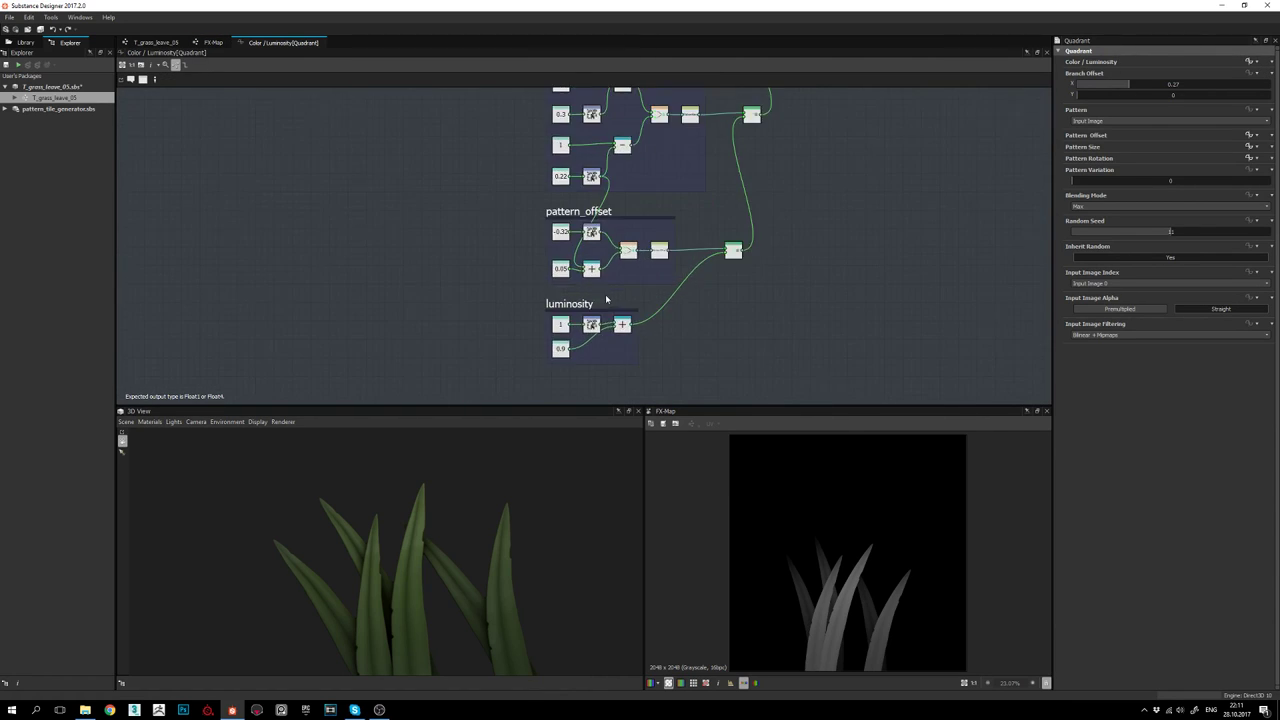
scroll(528, 267, down, 2)
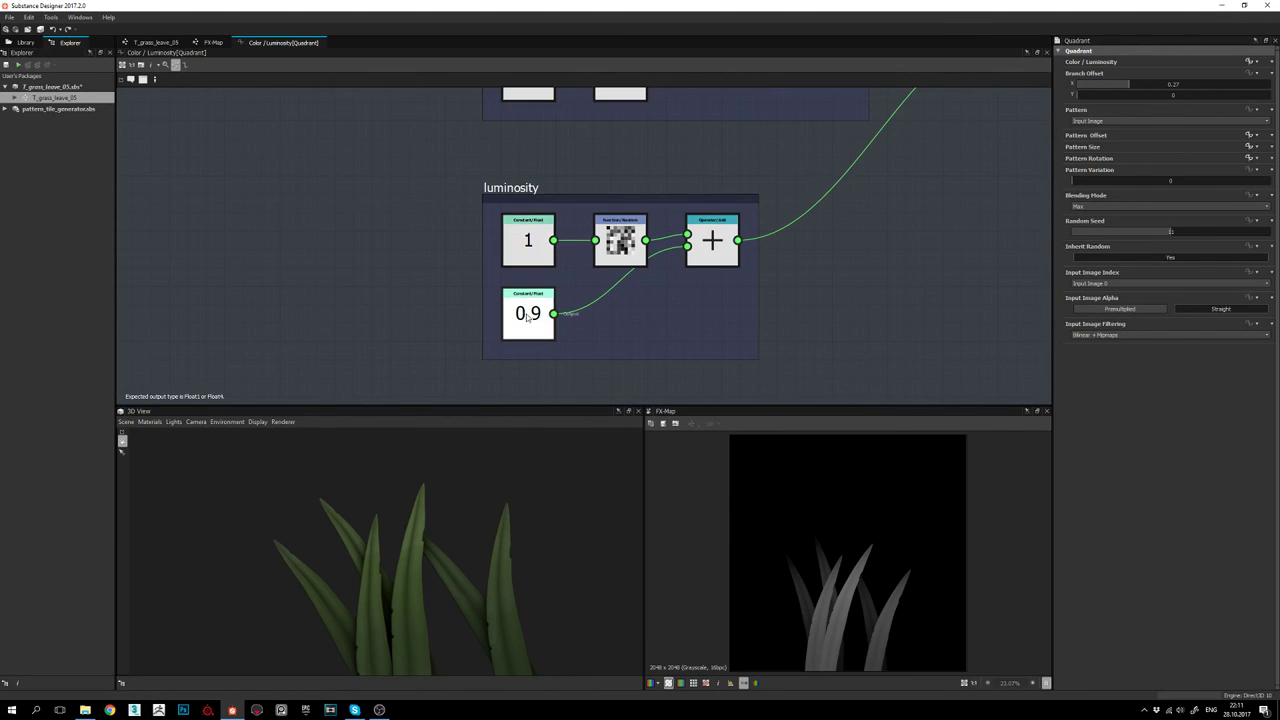
middle_drag(630, 259, 576, 268)
scroll(566, 262, up, 1)
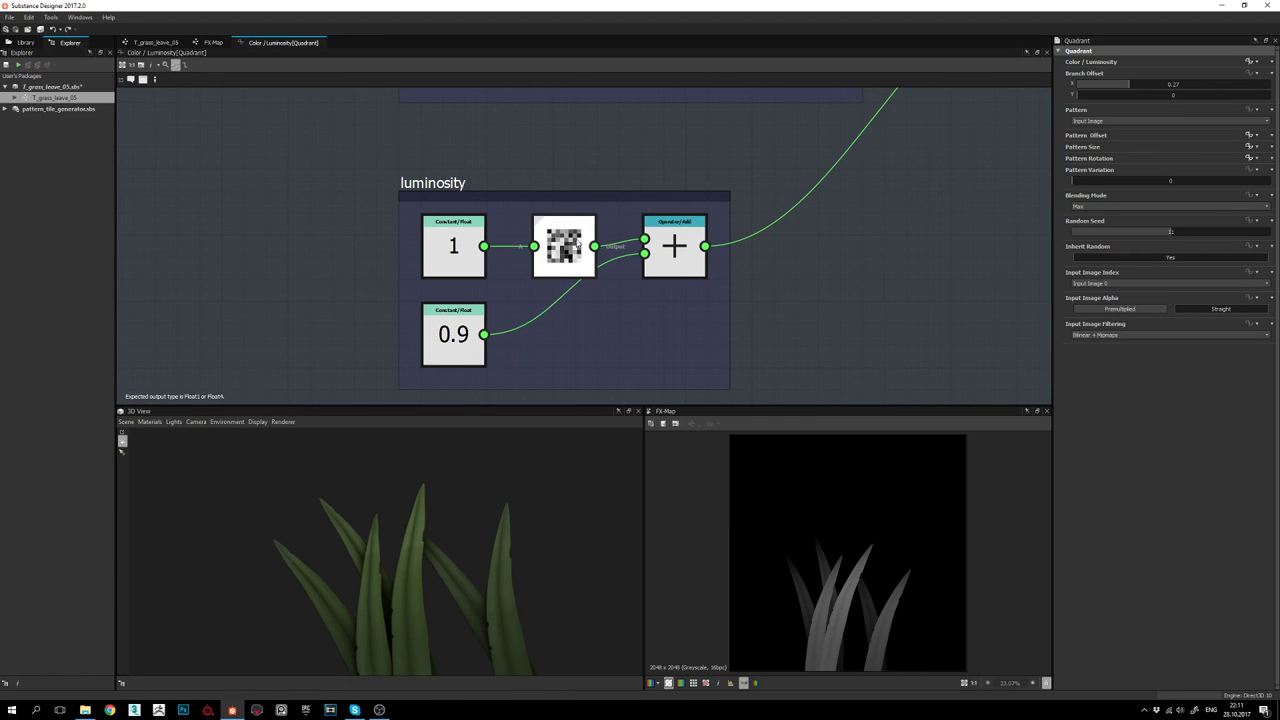
Add a Random function node beside the luminosity group to show its input and output, and delete it
key(space)
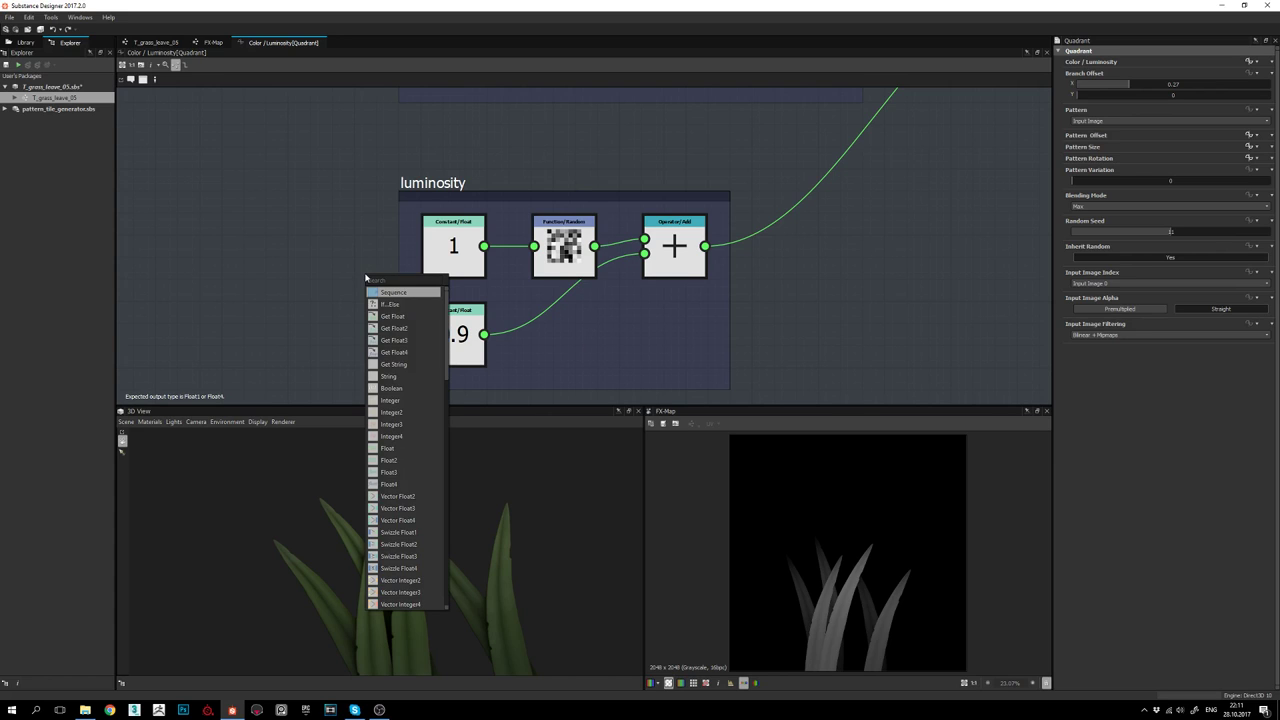
text(ran)
key(Return)
drag(362, 270, 340, 270)
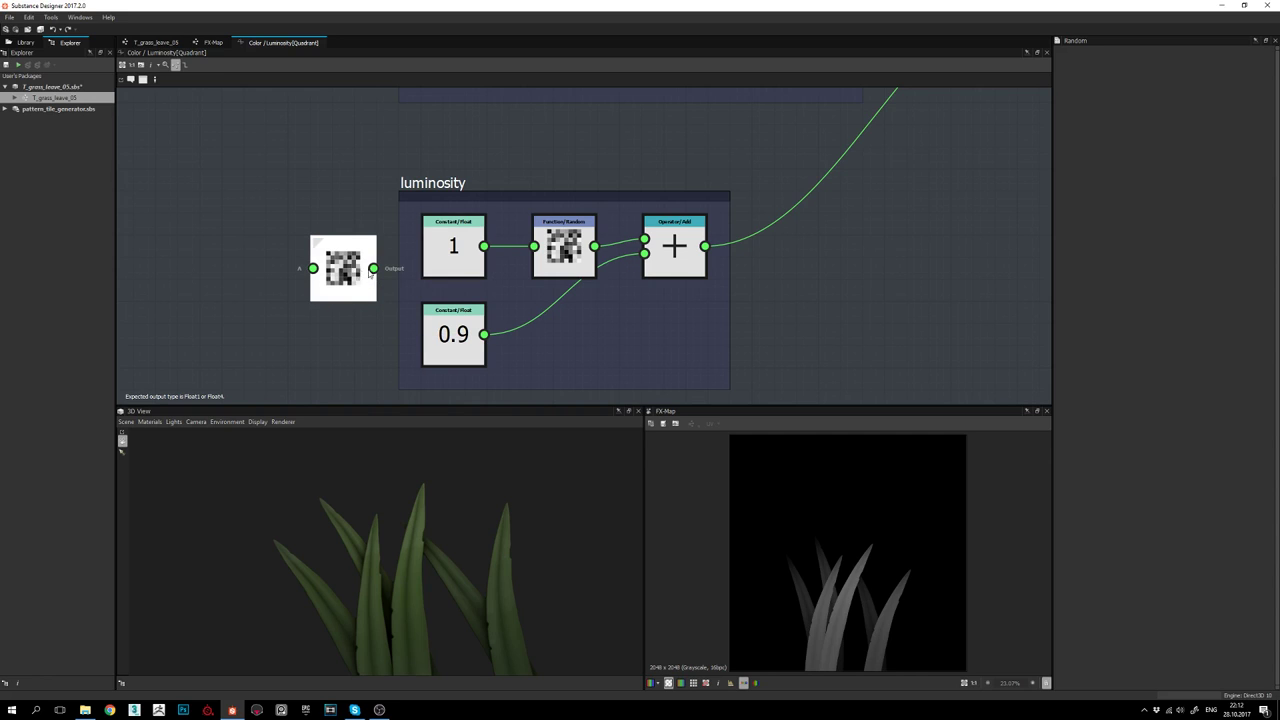
key(Delete)
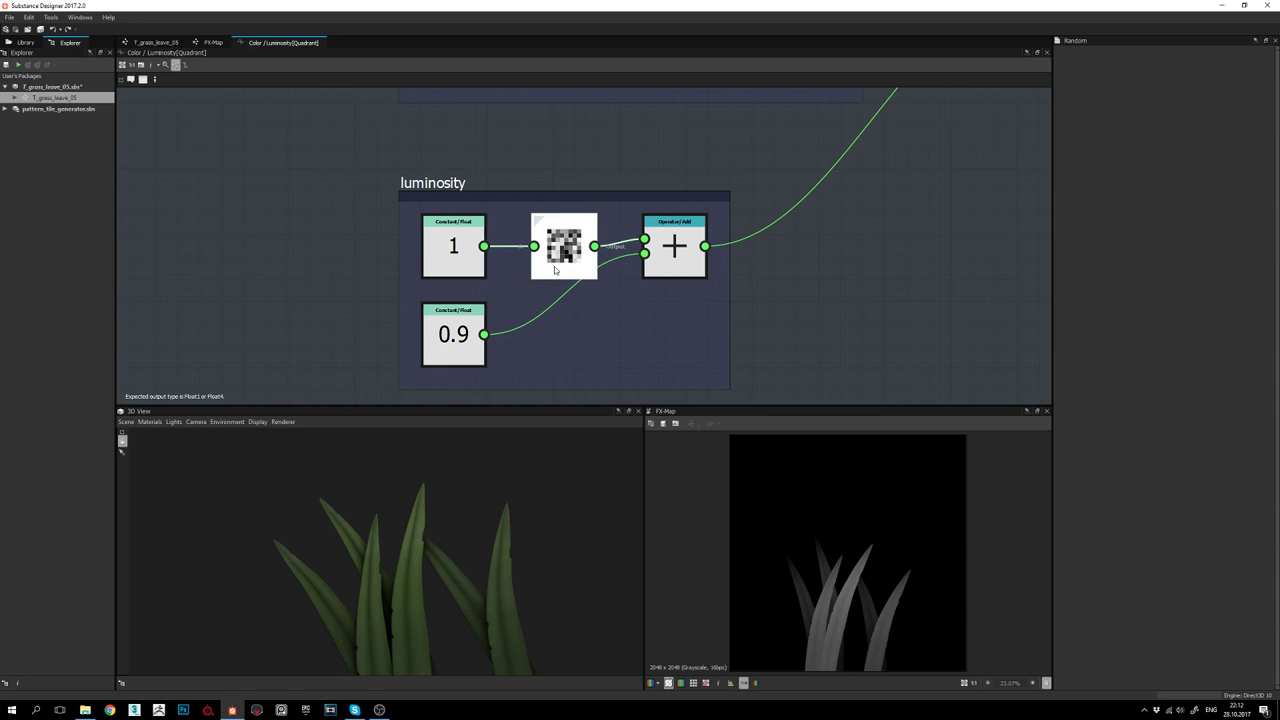
Read the Random node's description in the luminosity group and examine how its value and the 0.9 constant are added
mouse_move(565, 264)
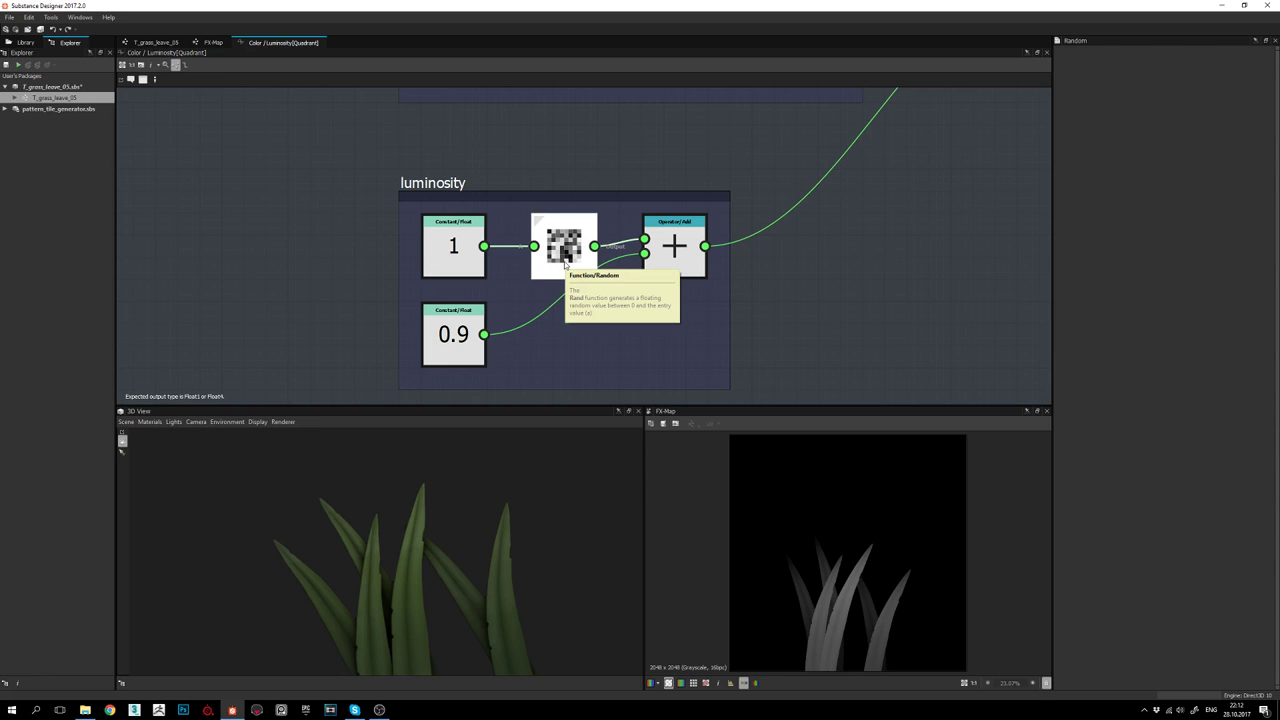
click(542, 256)
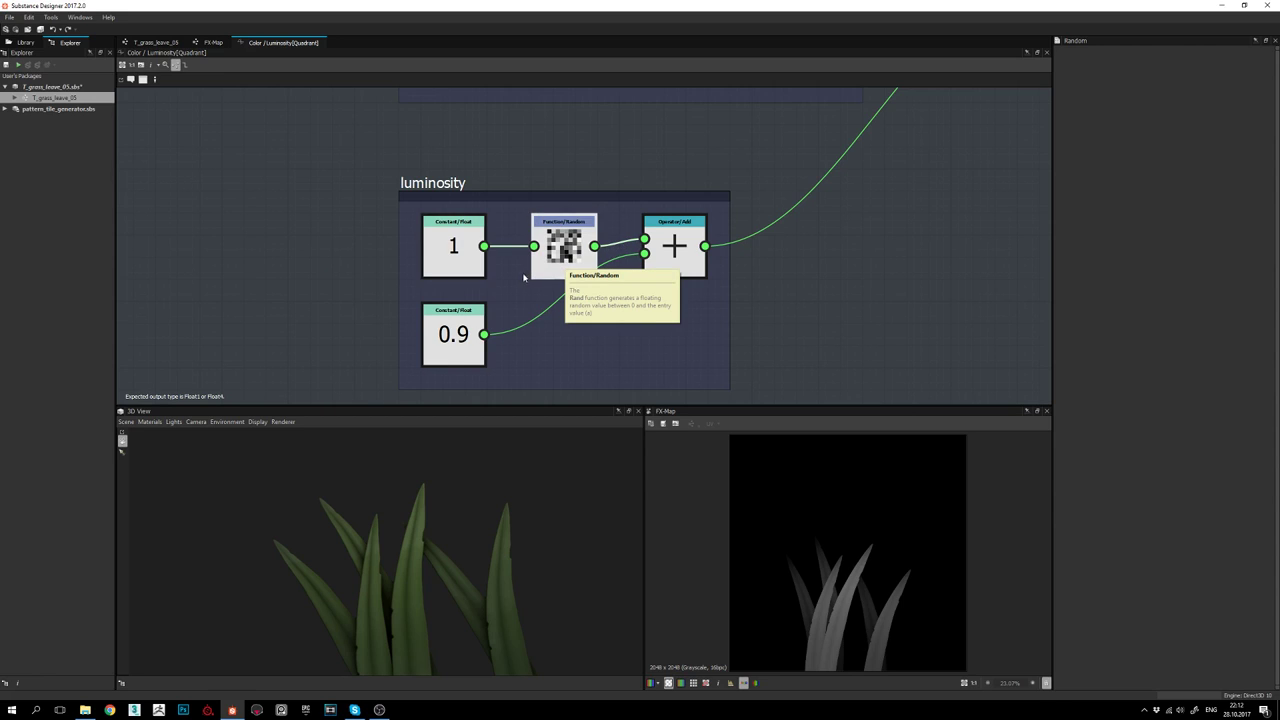
scroll(546, 259, down, 1)
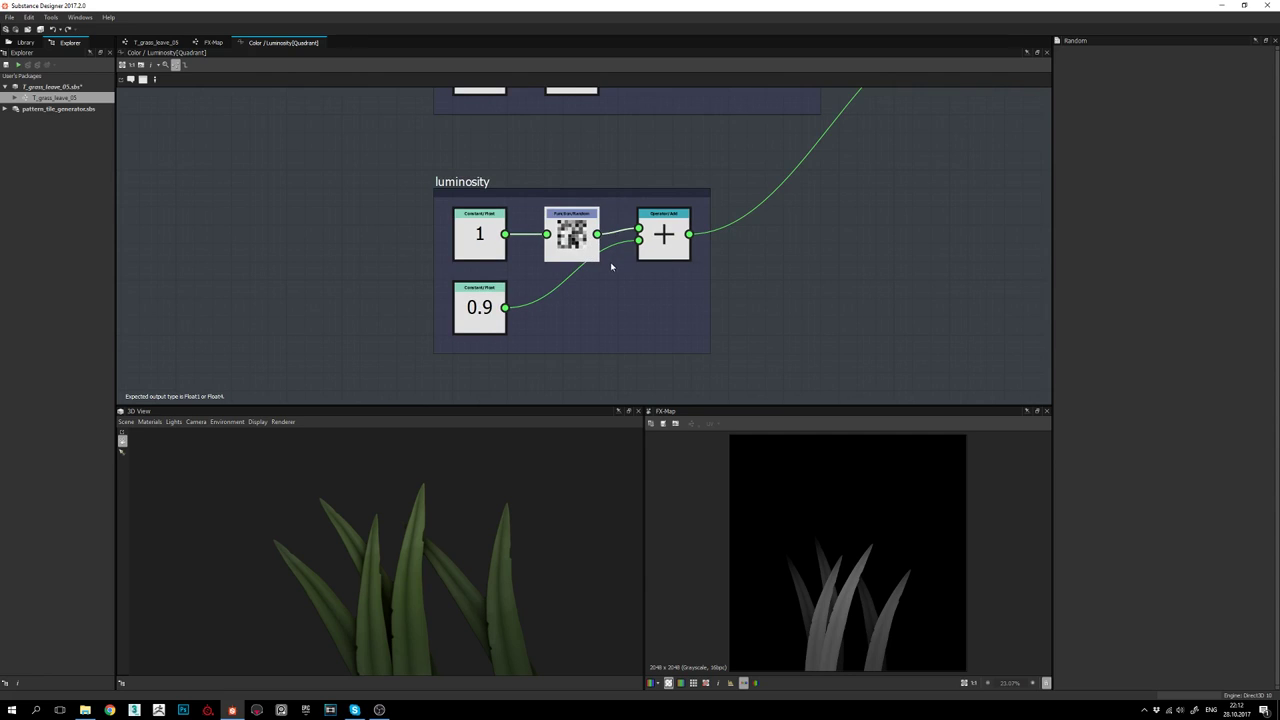
scroll(605, 266, down, 1)
middle_drag(605, 266, 581, 270)
scroll(570, 248, up, 1)
scroll(566, 247, up, 1)
scroll(566, 245, down, 1)
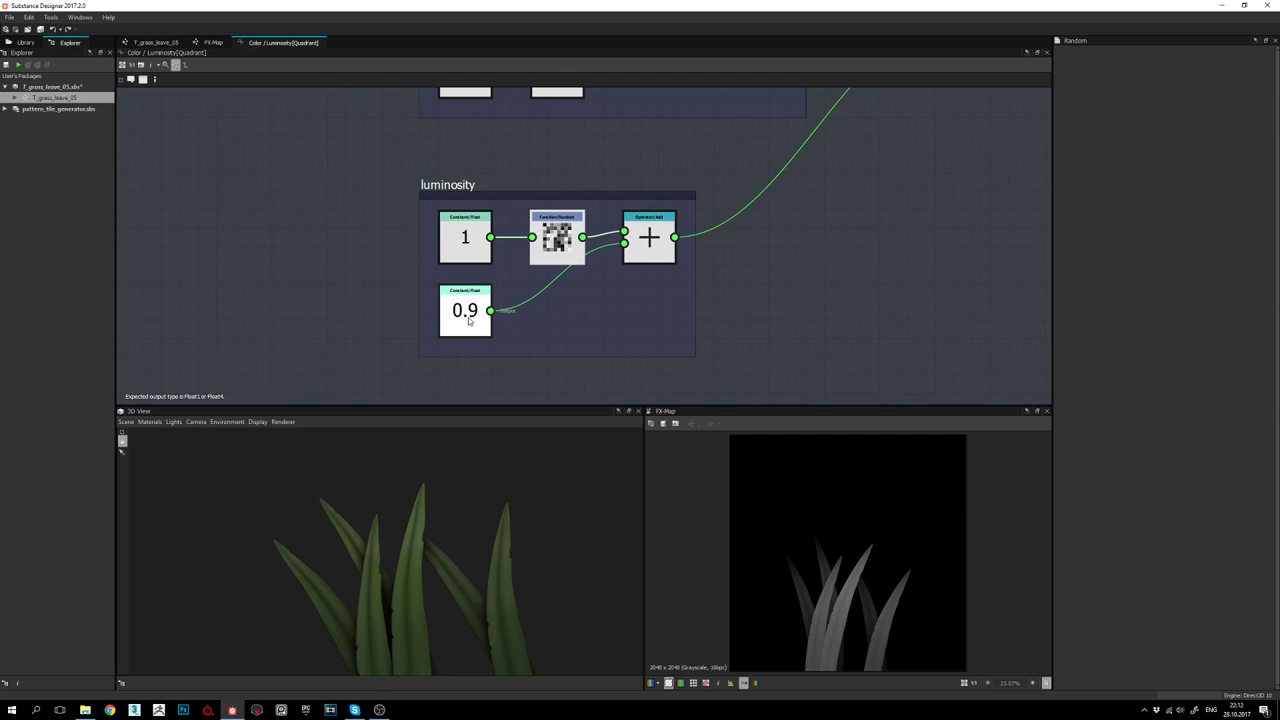
Examine how the Random node and the 0.9 constant in the luminosity group affect the leaf brightness in the FX-Map preview
middle_drag(569, 296, 516, 311)
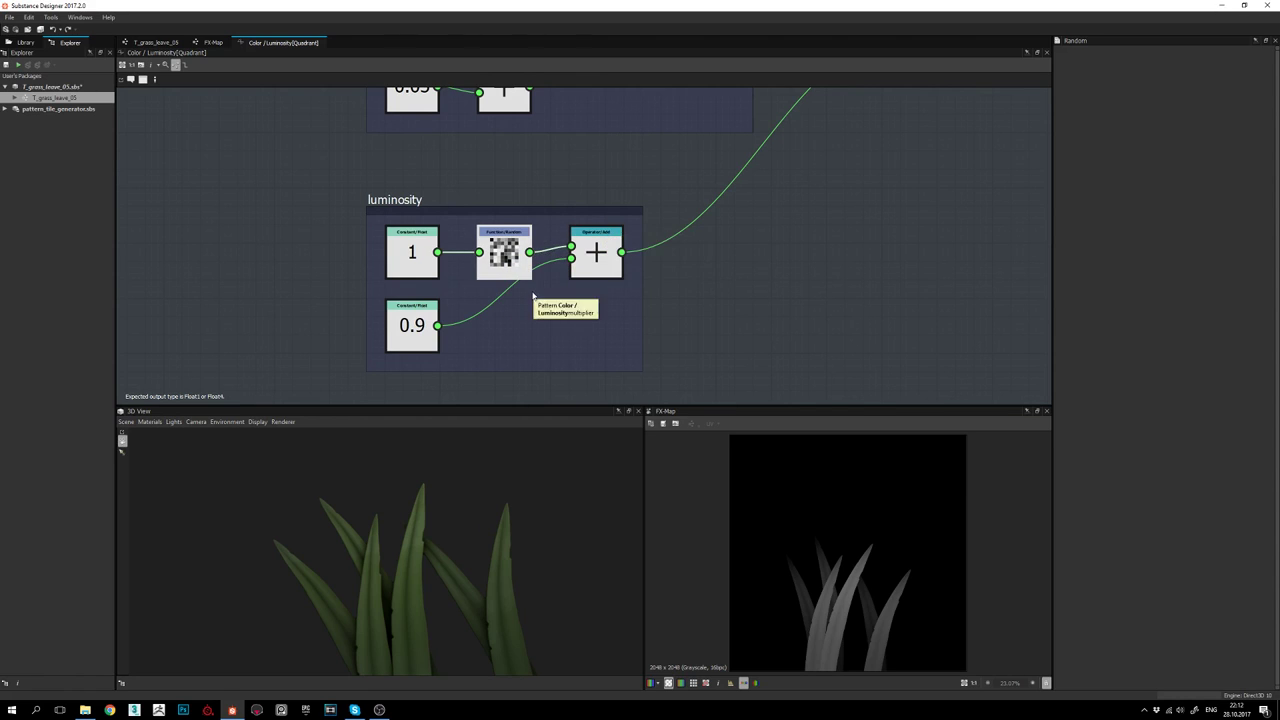
middle_drag(530, 295, 564, 277)
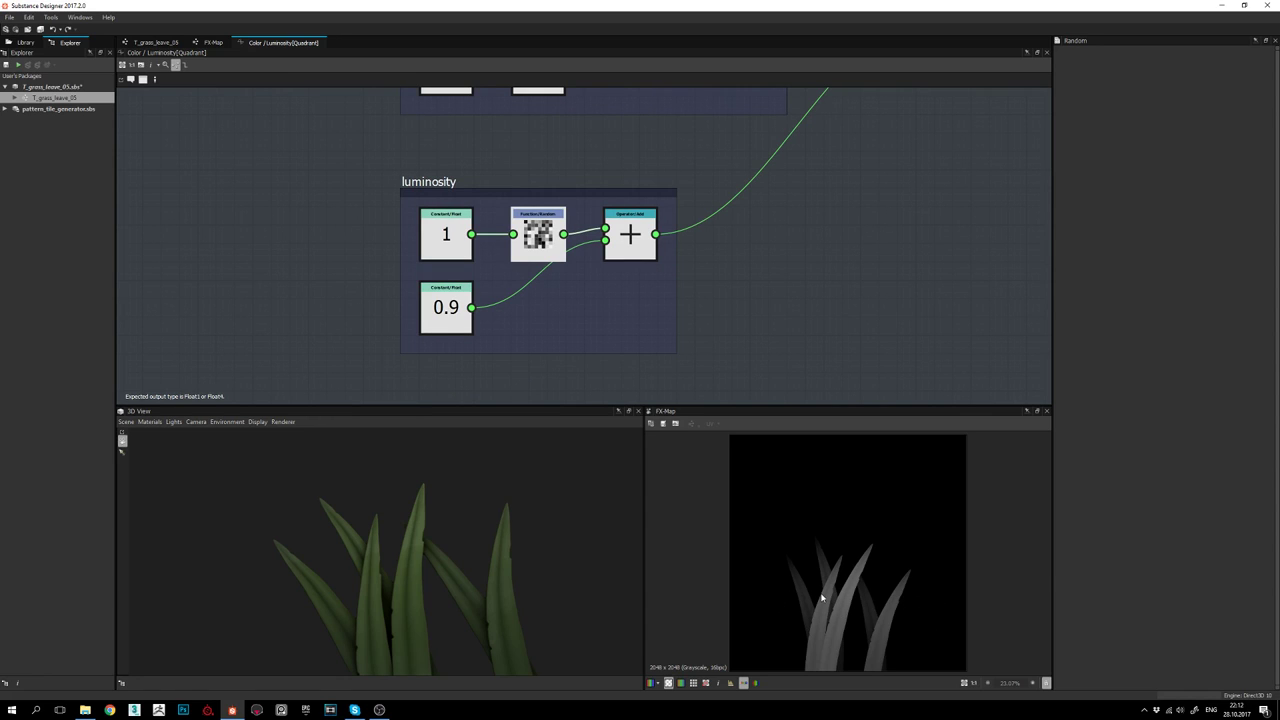
middle_drag(537, 305, 548, 291)
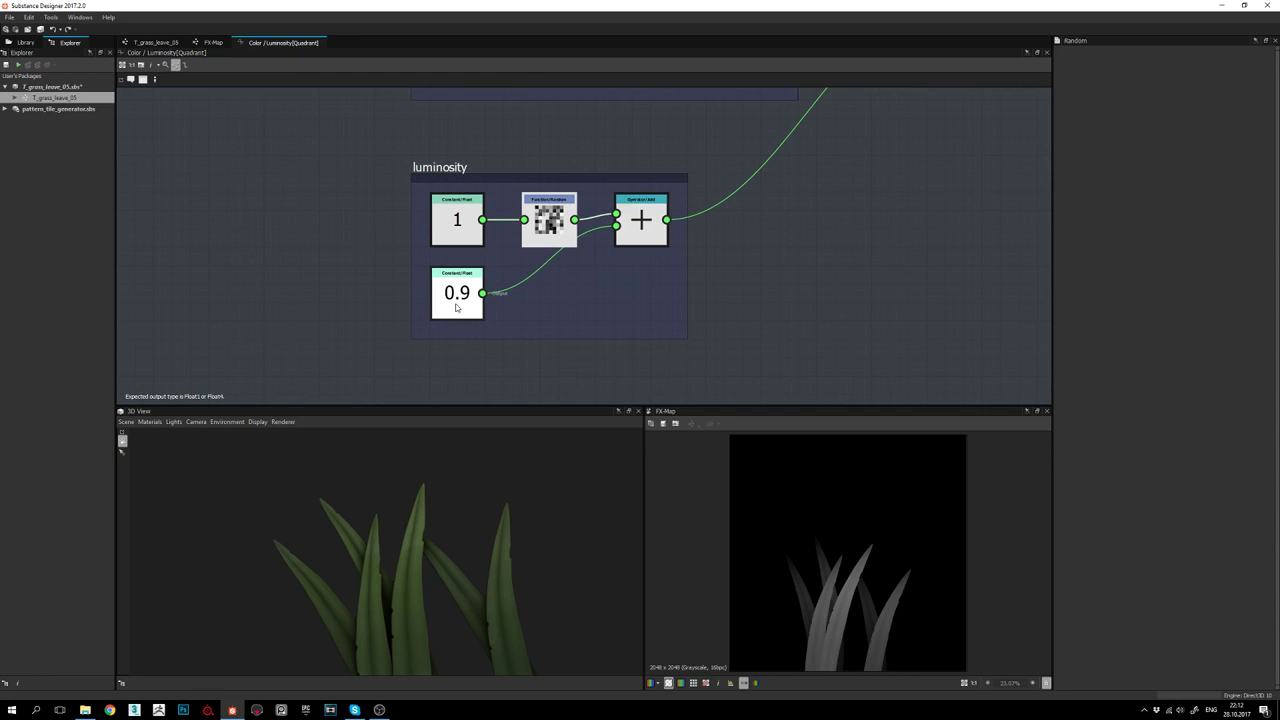
scroll(457, 334, down, 2)
mouse_move(519, 297)
middle_down()
mouse_move(457, 334)
mouse_move(531, 294)
middle_up()
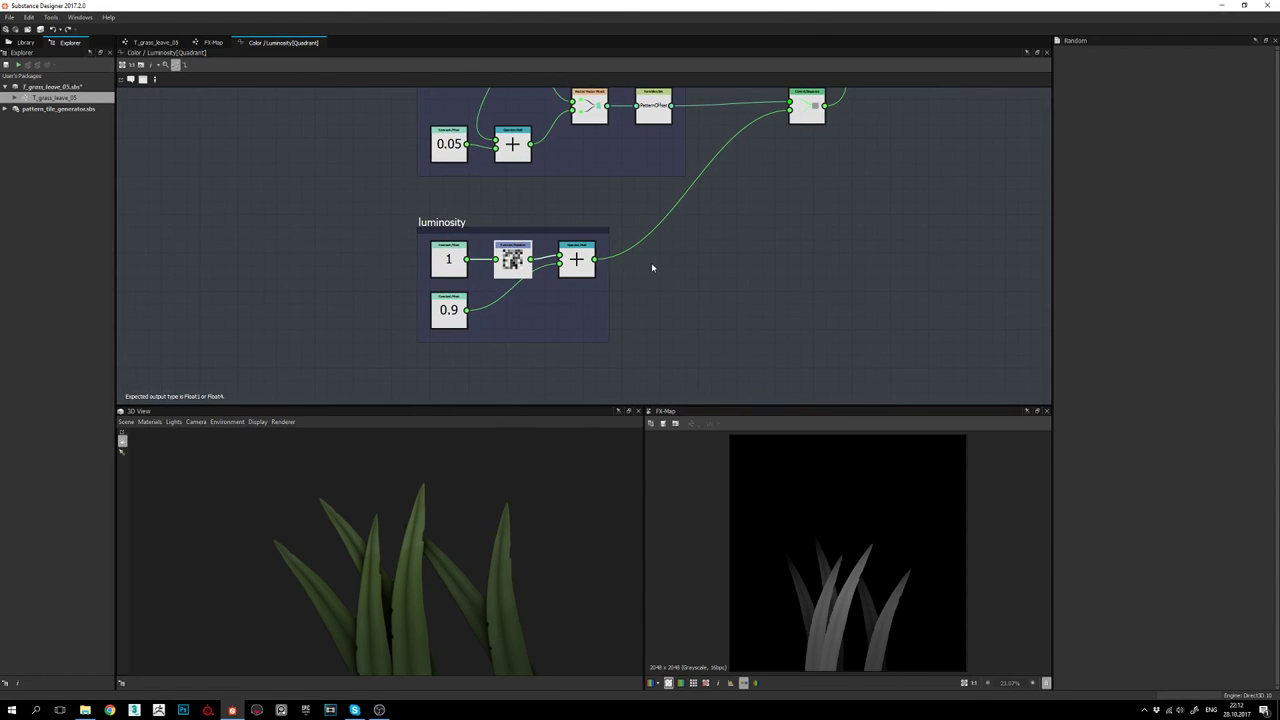
middle_drag(628, 300, 661, 294)
scroll(587, 288, up, 2)
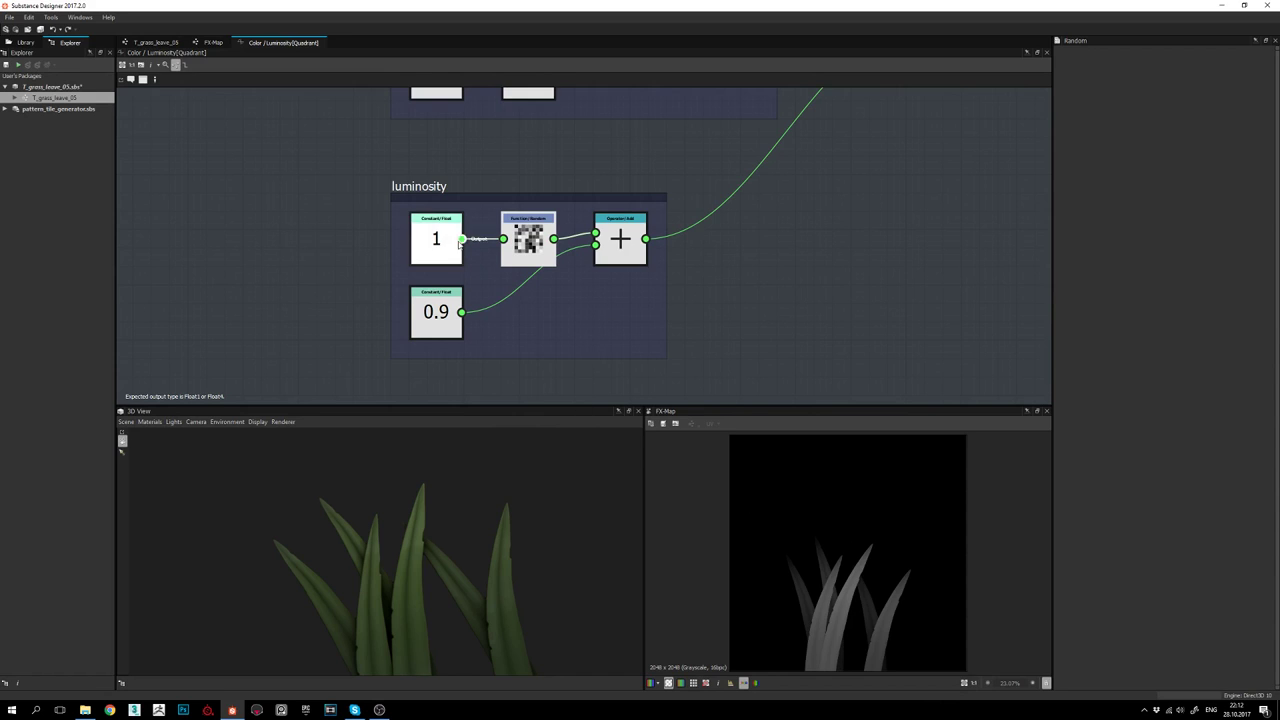
Try a value of 0.002 for the Float constant feeding the luminosity group's Random node, and undo the change
click(436, 245)
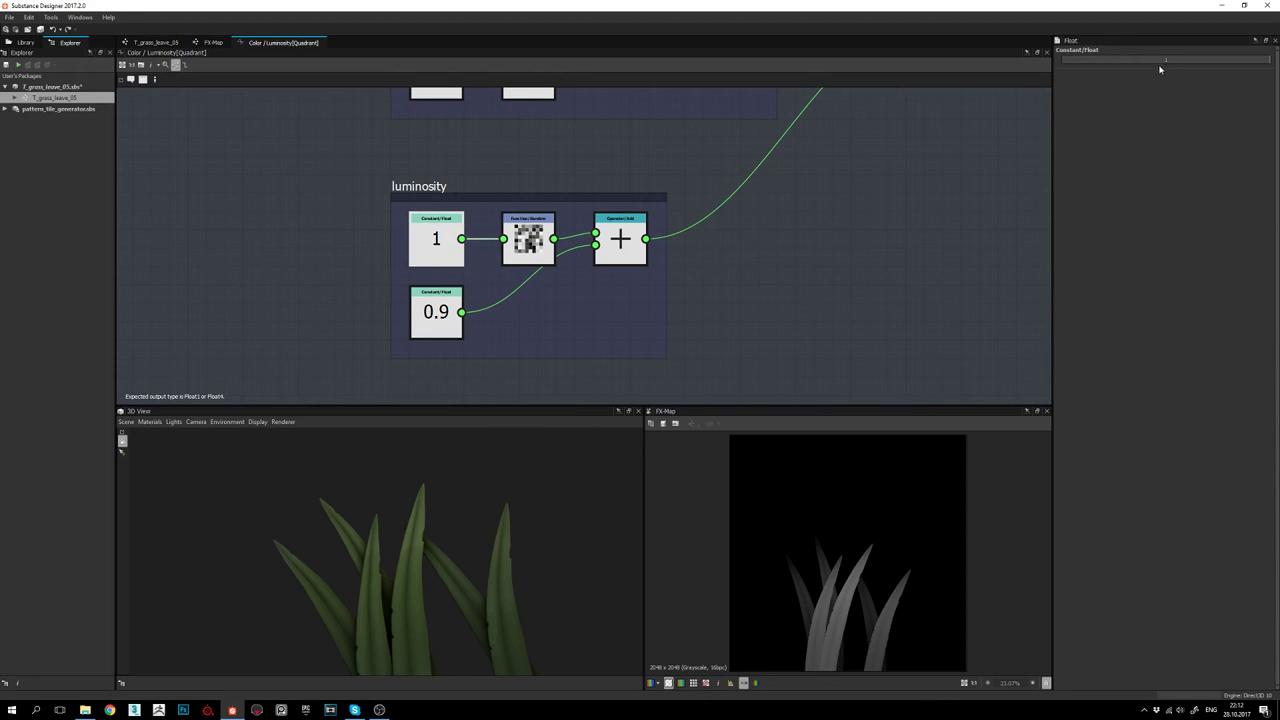
drag(1166, 63, 1064, 63)
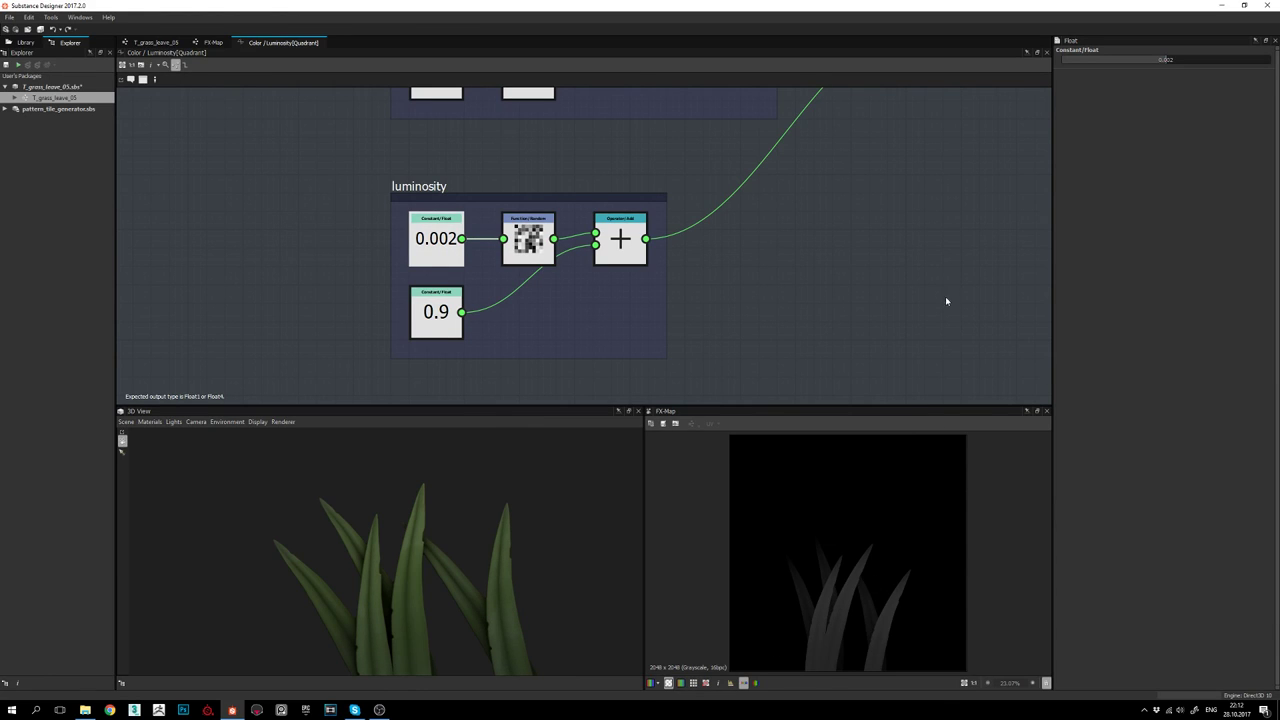
key(ctrl+z)
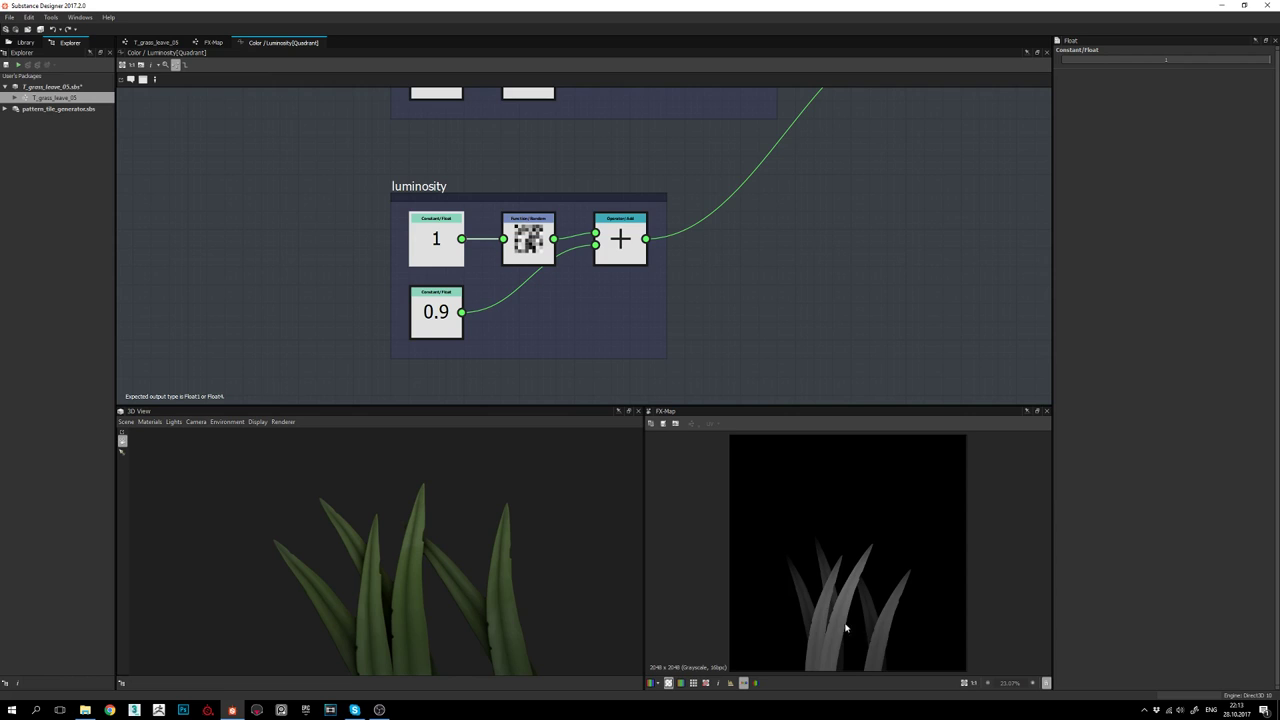
middle_drag(605, 270, 634, 274)
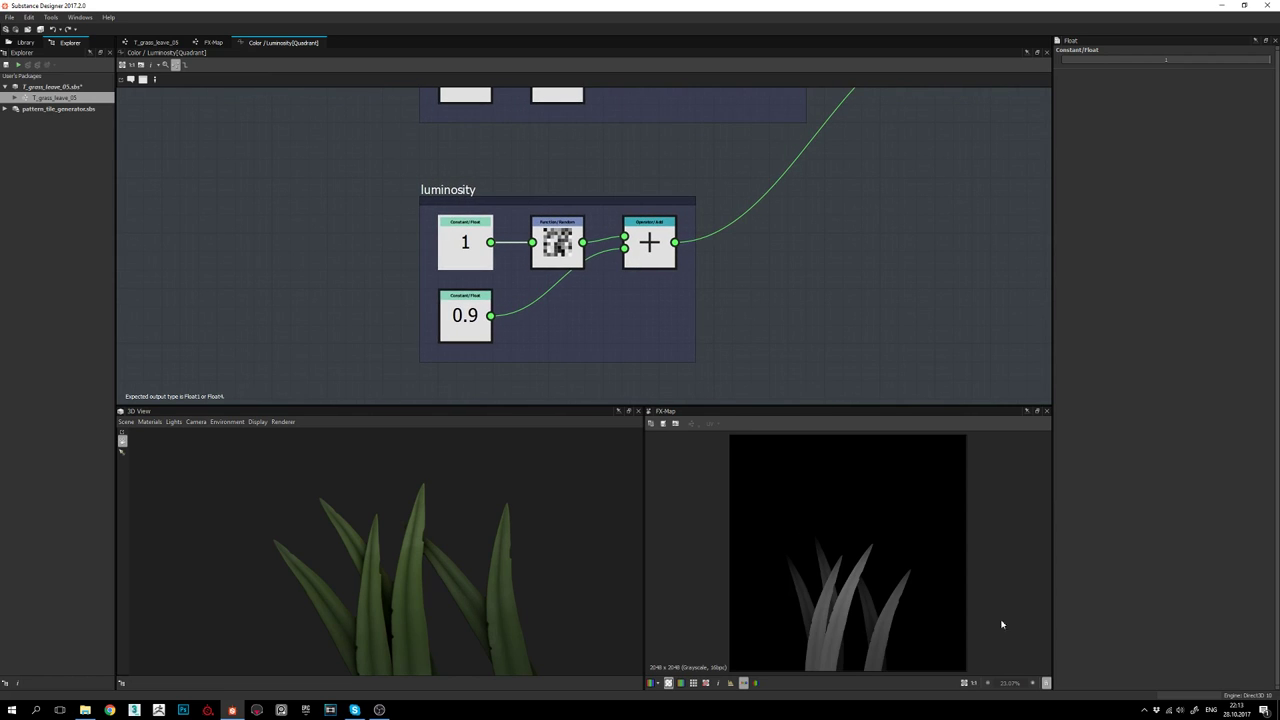
middle_drag(727, 261, 637, 289)
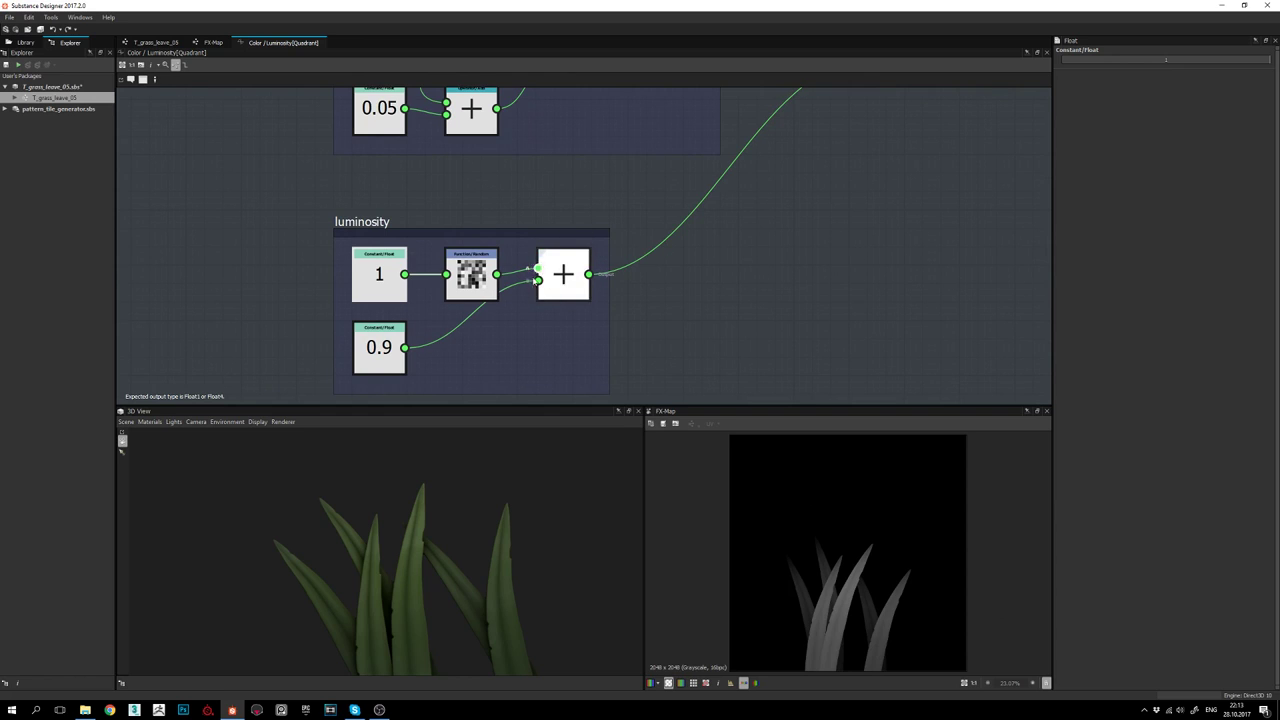
Add a Sequence node below the one joining pattern_offset and luminosity to show its inputs and output, and delete it
middle_drag(704, 180, 555, 304)
scroll(555, 304, down, 1)
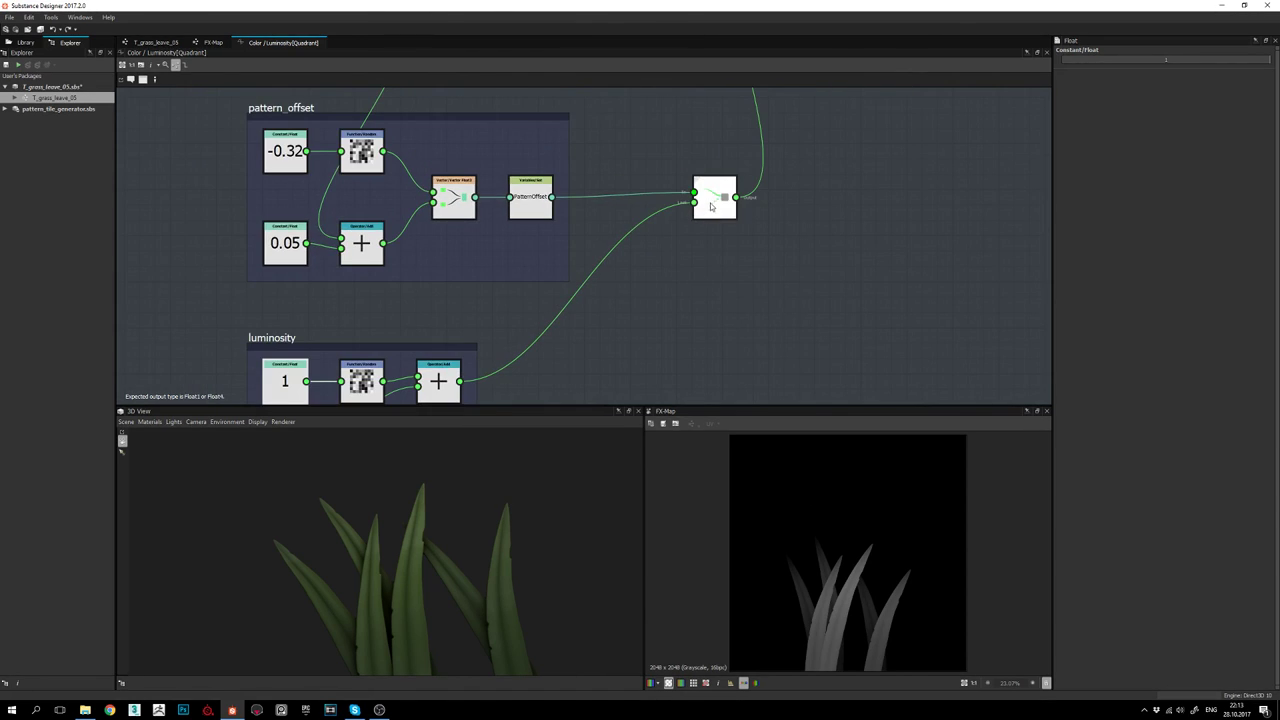
scroll(726, 177, up, 2)
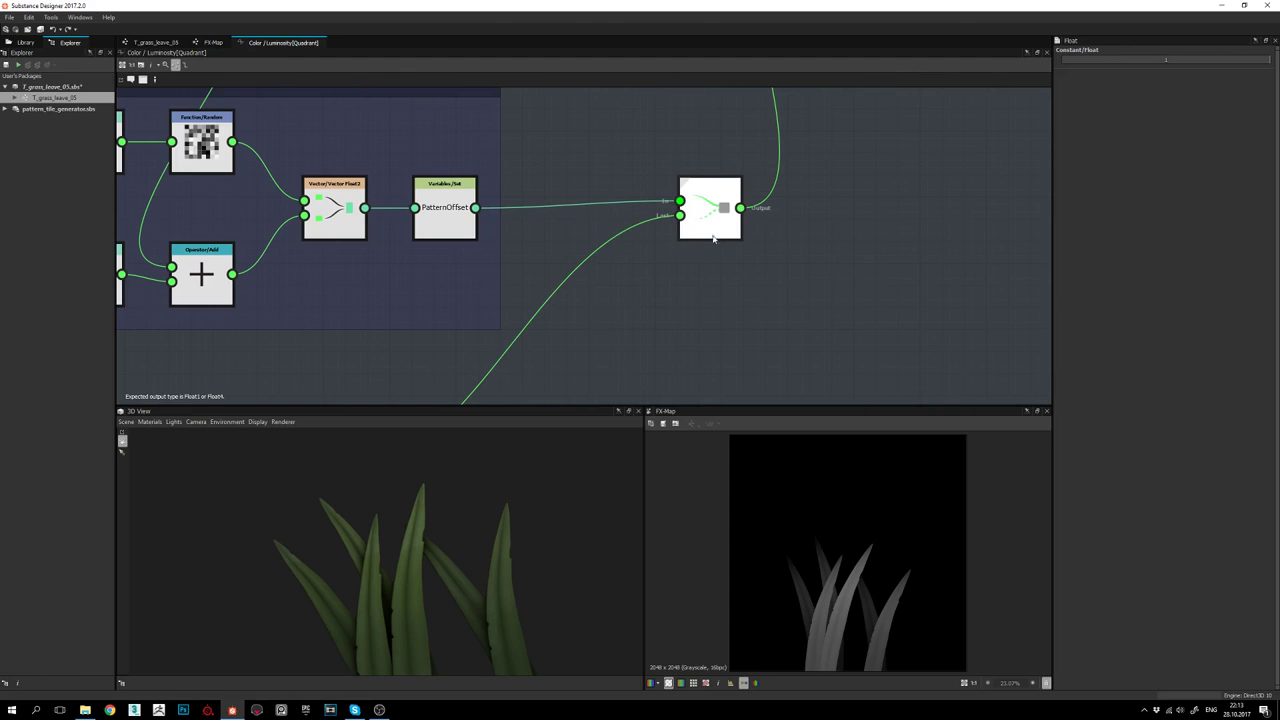
middle_drag(711, 253, 716, 129)
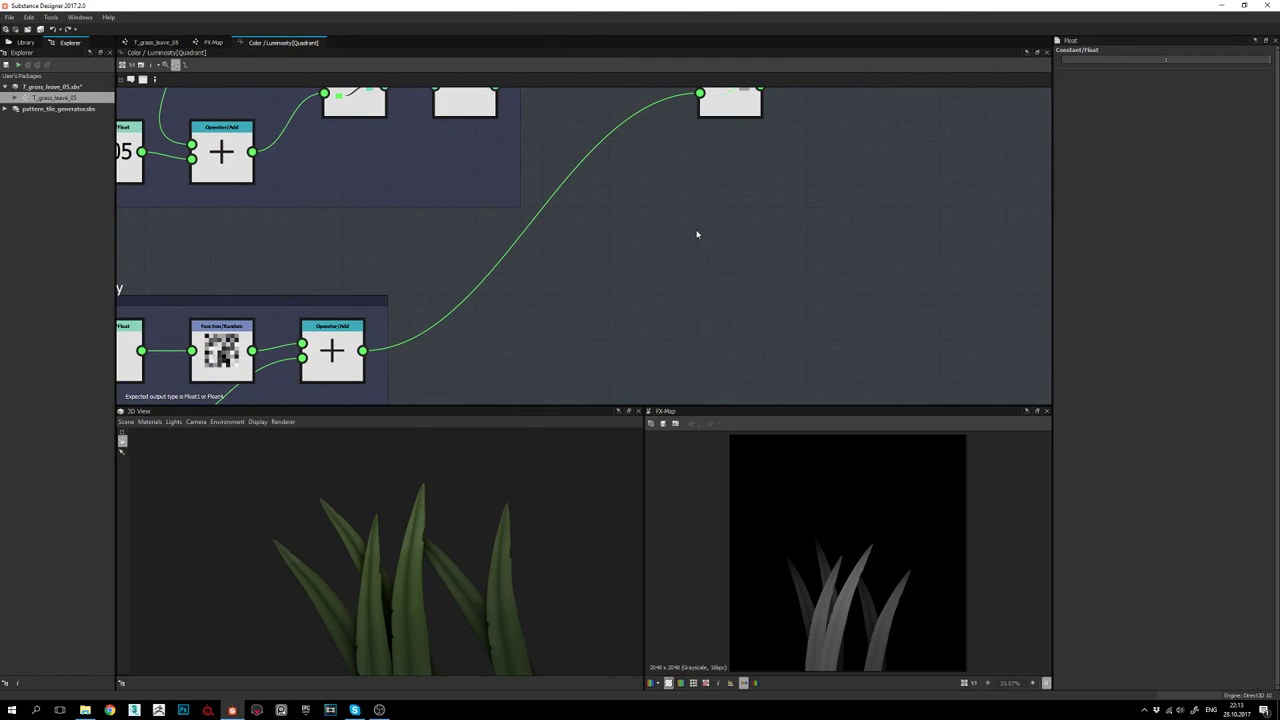
key(space)
text(s)
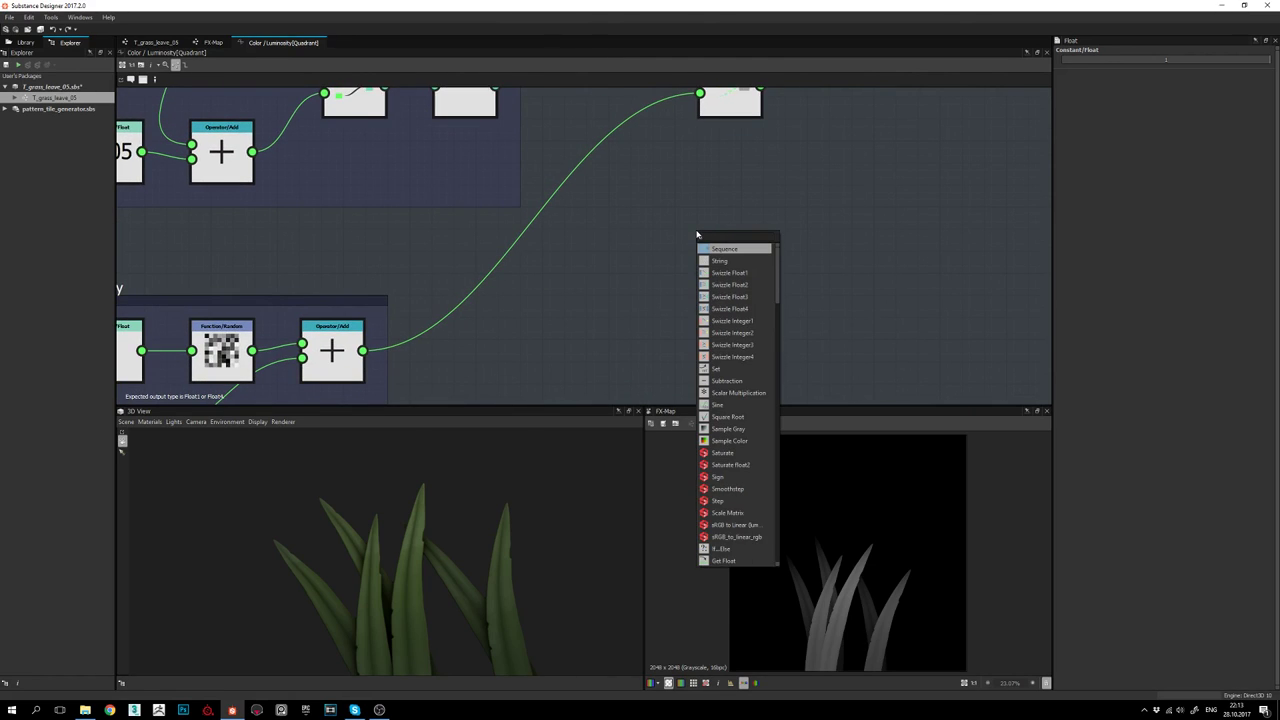
click(725, 254)
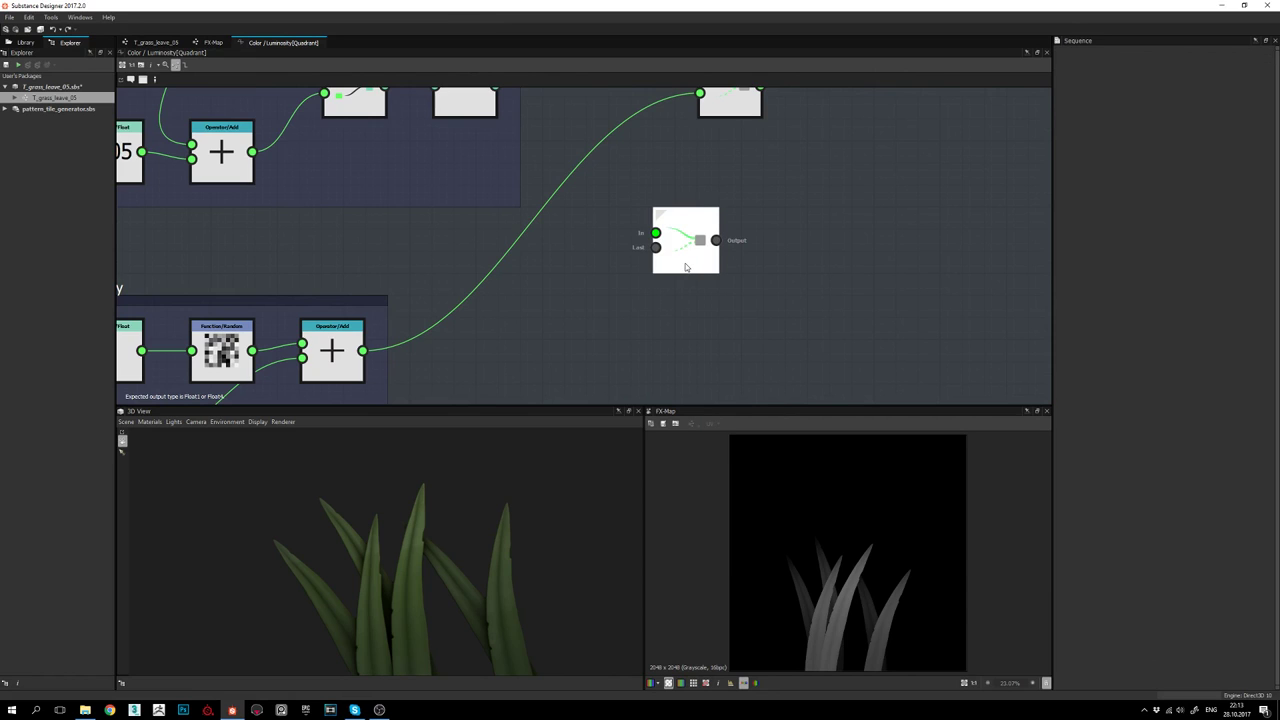
key(Delete)
Examine how the Sequence nodes chain the pattern_size, pattern_offset and luminosity groups together
middle_drag(704, 231, 777, 243)
scroll(718, 251, down, 2)
scroll(777, 243, down, 1)
middle_drag(766, 187, 734, 272)
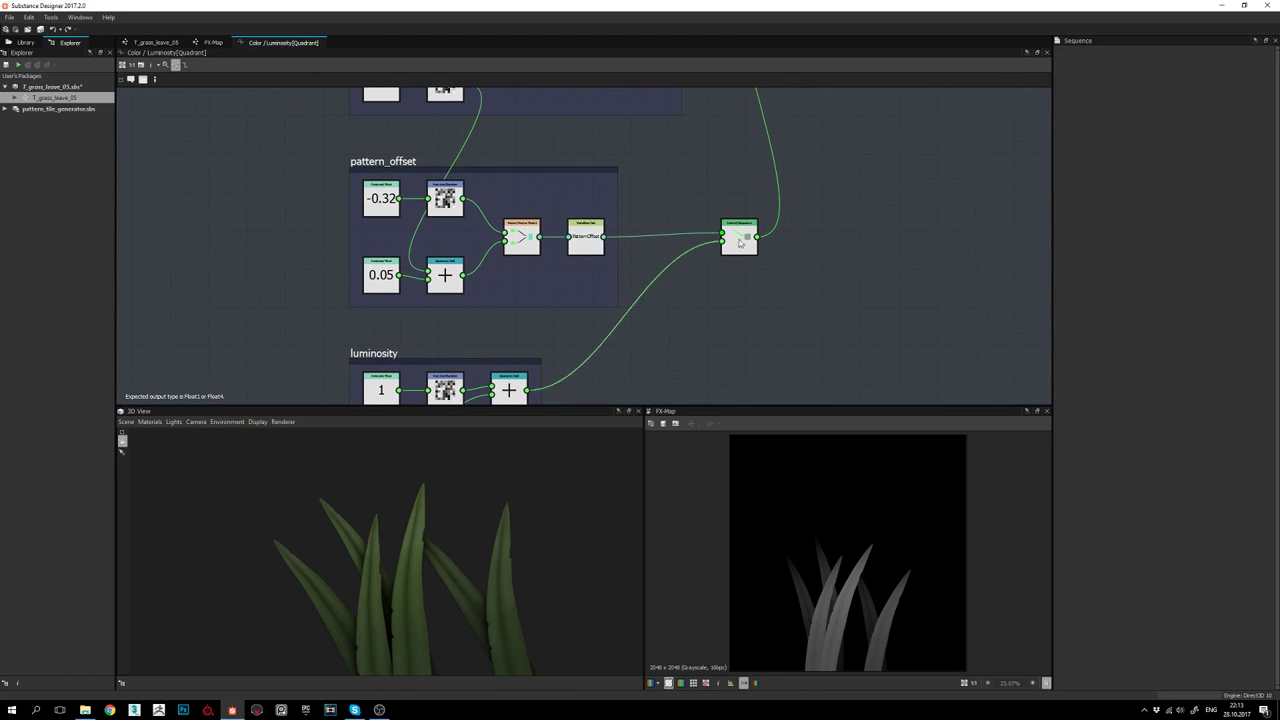
middle_drag(733, 249, 714, 268)
middle_drag(839, 236, 762, 262)
scroll(771, 236, down, 1)
scroll(759, 263, down, 2)
middle_drag(743, 204, 741, 221)
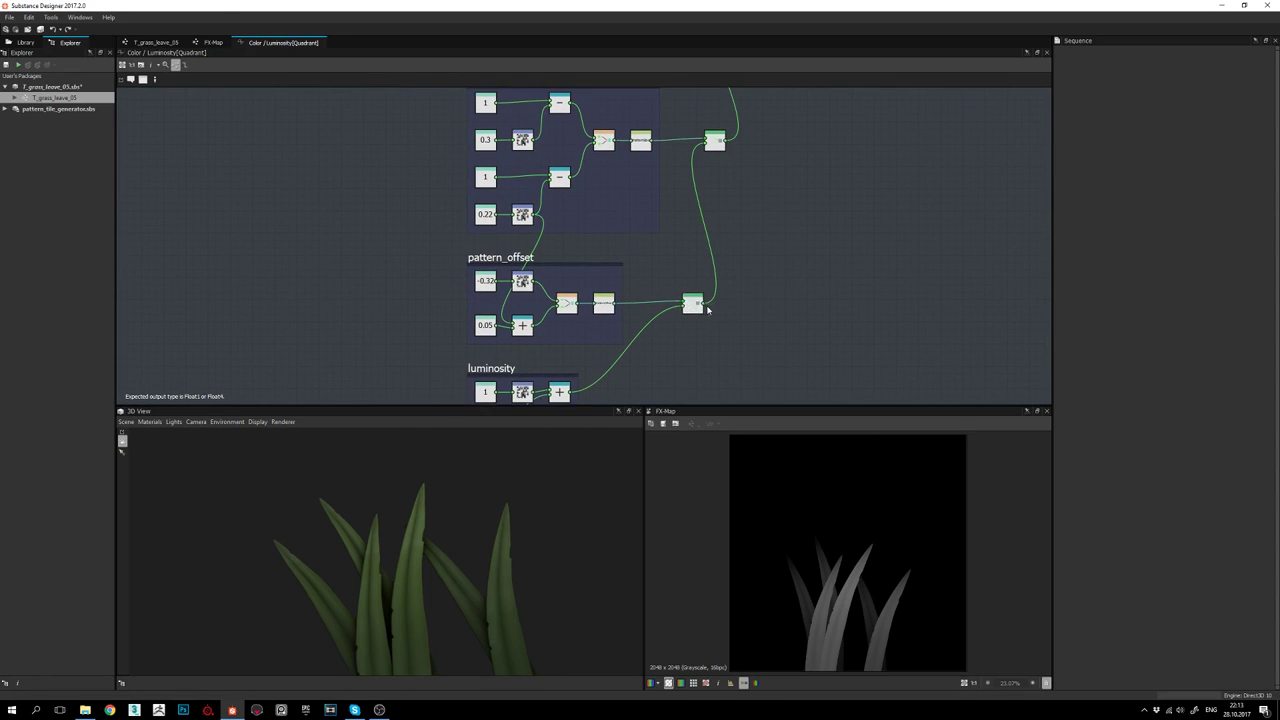
mouse_move(741, 159)
middle_down()
mouse_move(723, 210)
mouse_move(741, 160)
middle_up()
scroll(678, 308, up, 3)
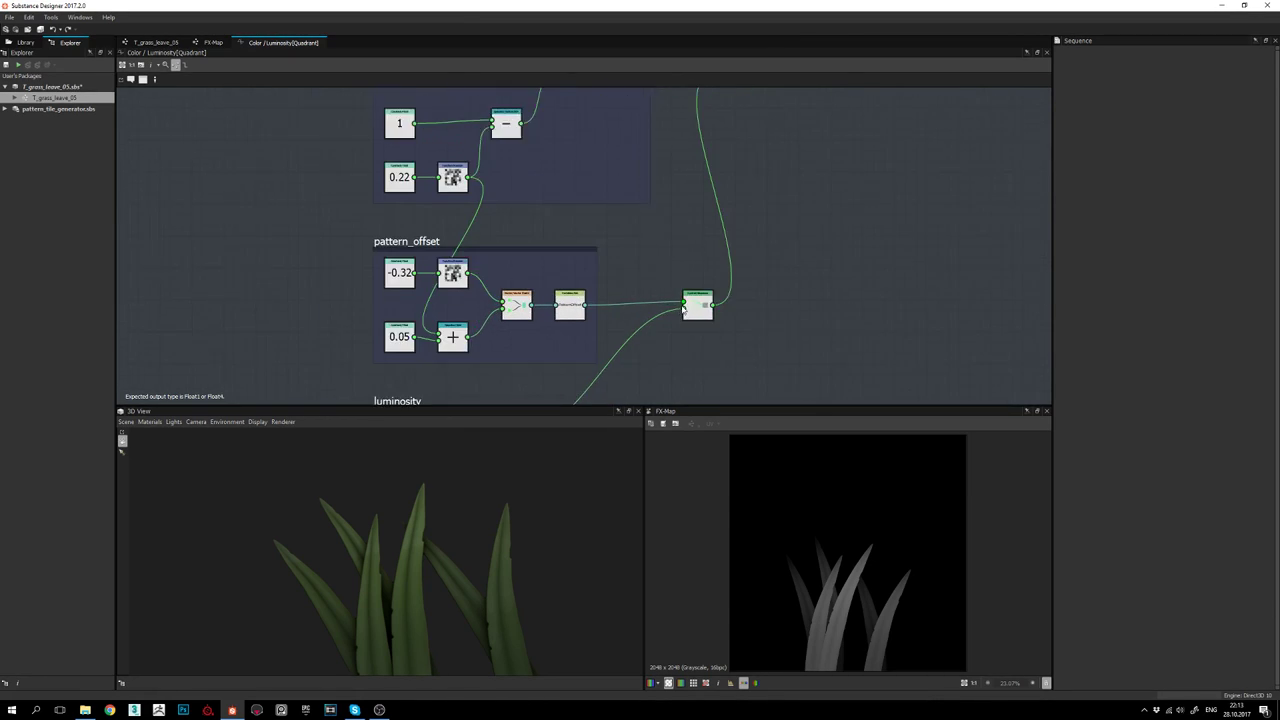
middle_drag(679, 339, 747, 243)
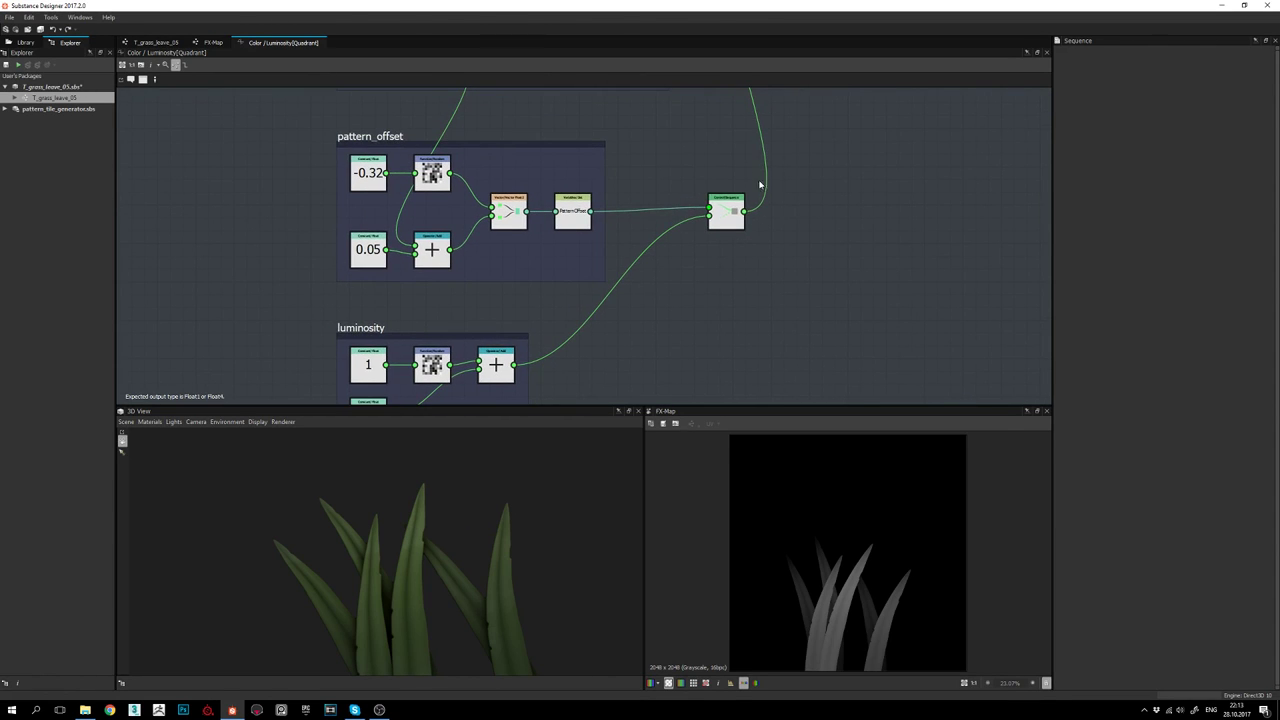
middle_drag(726, 263, 716, 247)
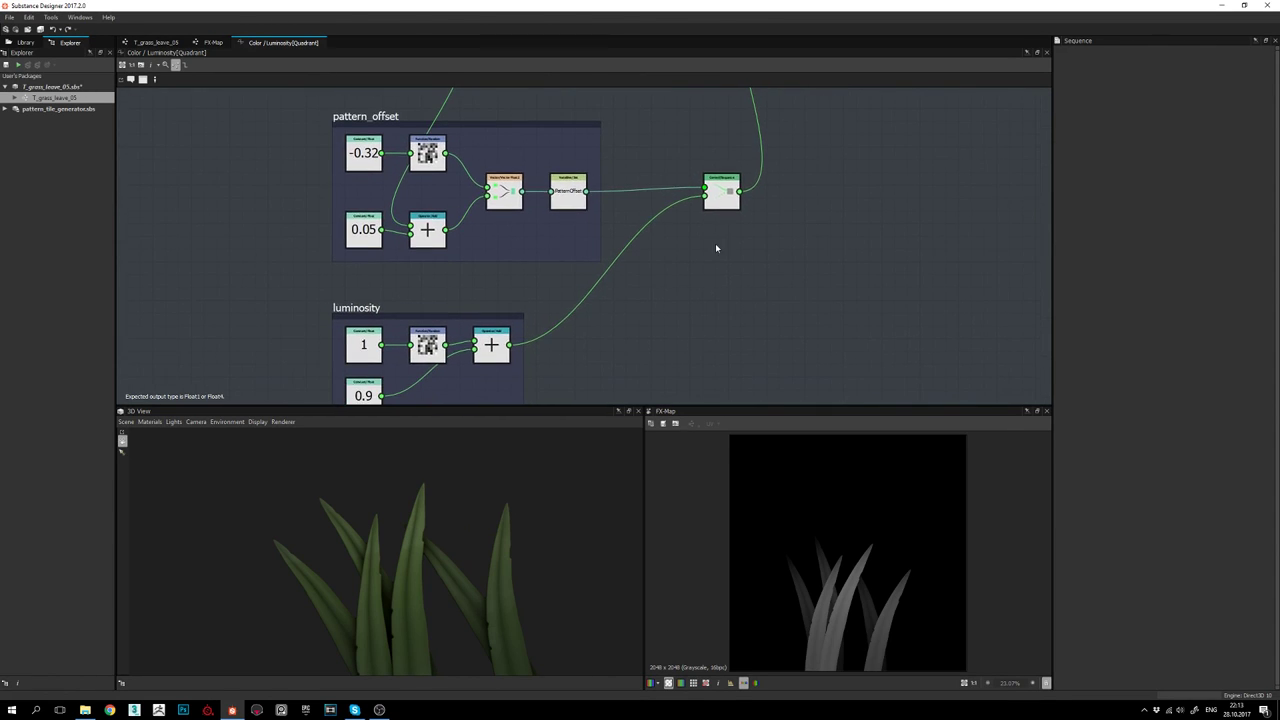
middle_drag(420, 380, 447, 348)
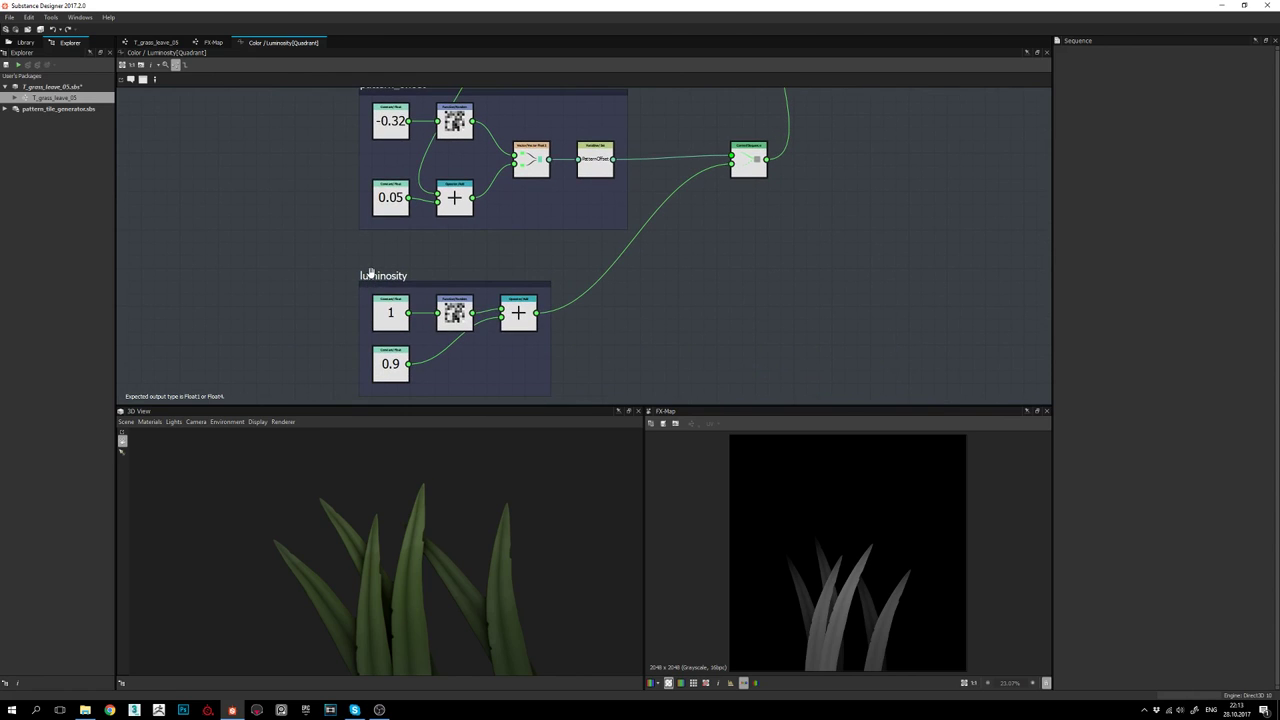
middle_drag(584, 250, 584, 296)
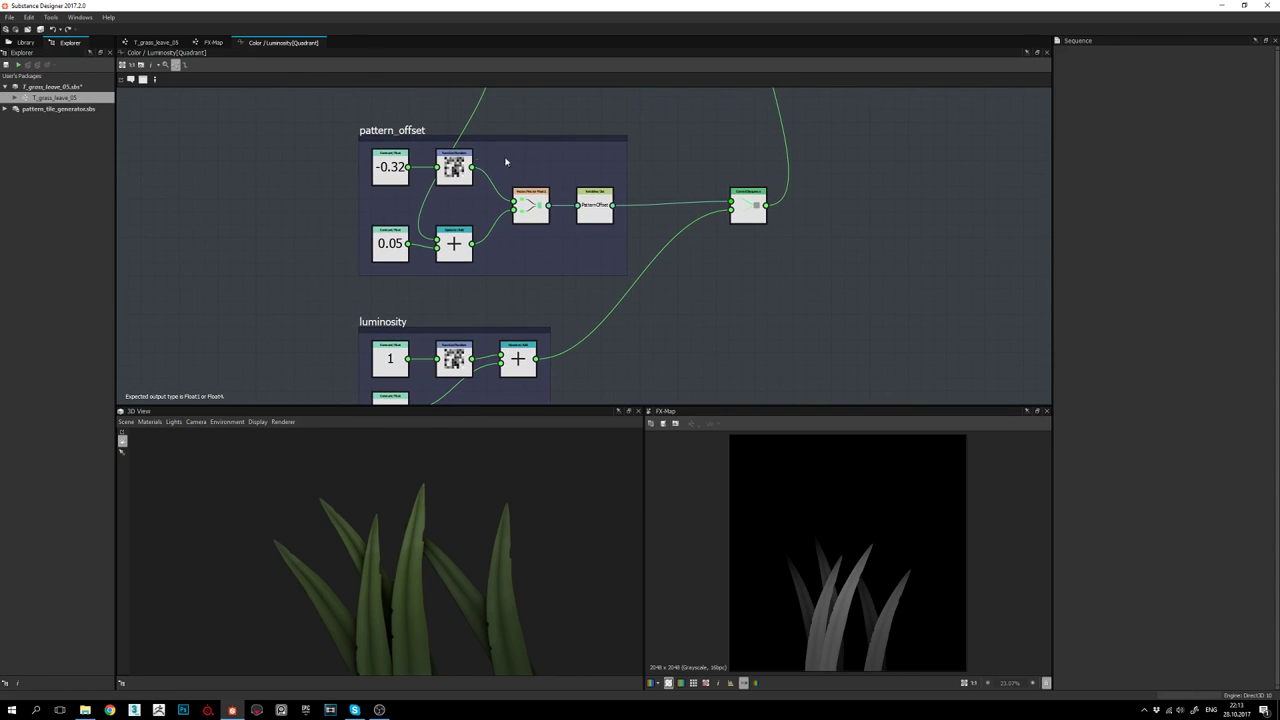
Inspect the unconnected Quadrant in the FX-Map, and reopen the Color / Luminosity function of the Quadrant connected to the Iterate node
click(213, 42)
click(719, 272)
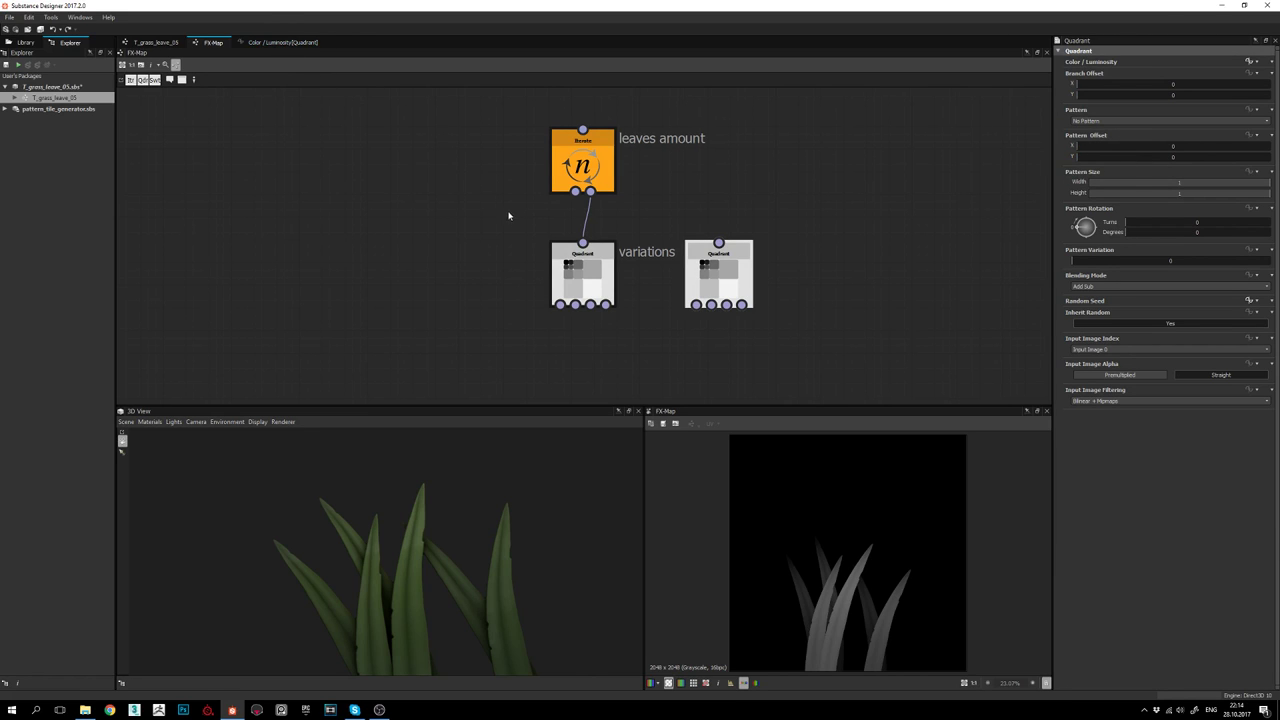
click(597, 270)
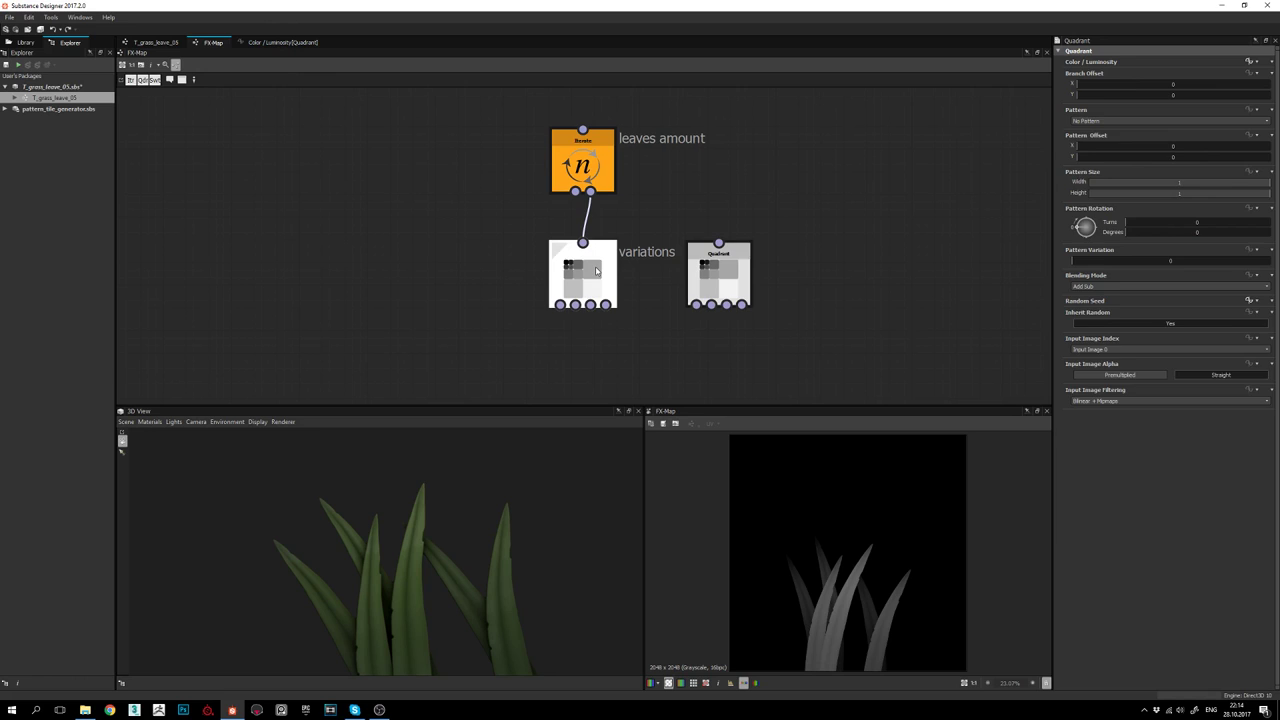
click(1249, 62)
Trace the Color / Luminosity function's evaluation order from the pattern_size group through pattern_offset to luminosity
middle_drag(547, 316, 637, 378)
middle_drag(456, 193, 464, 260)
middle_drag(556, 254, 571, 432)
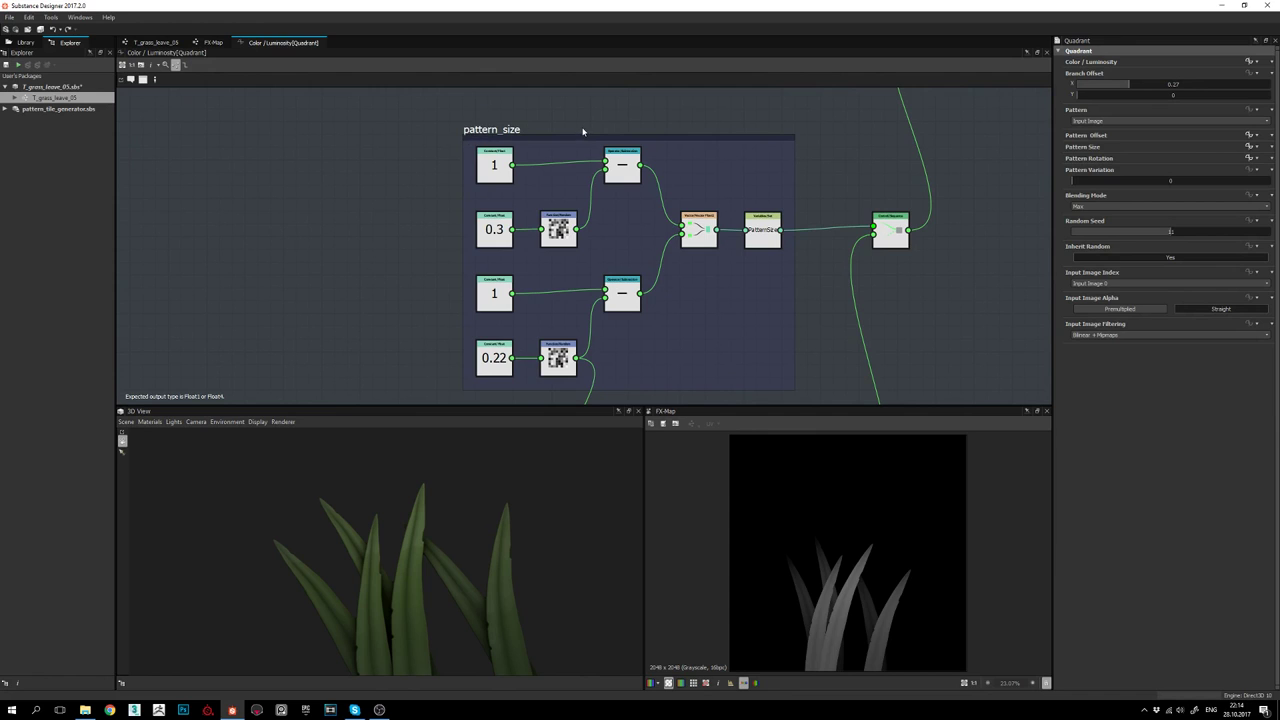
middle_drag(649, 260, 624, 147)
scroll(623, 147, down, 5)
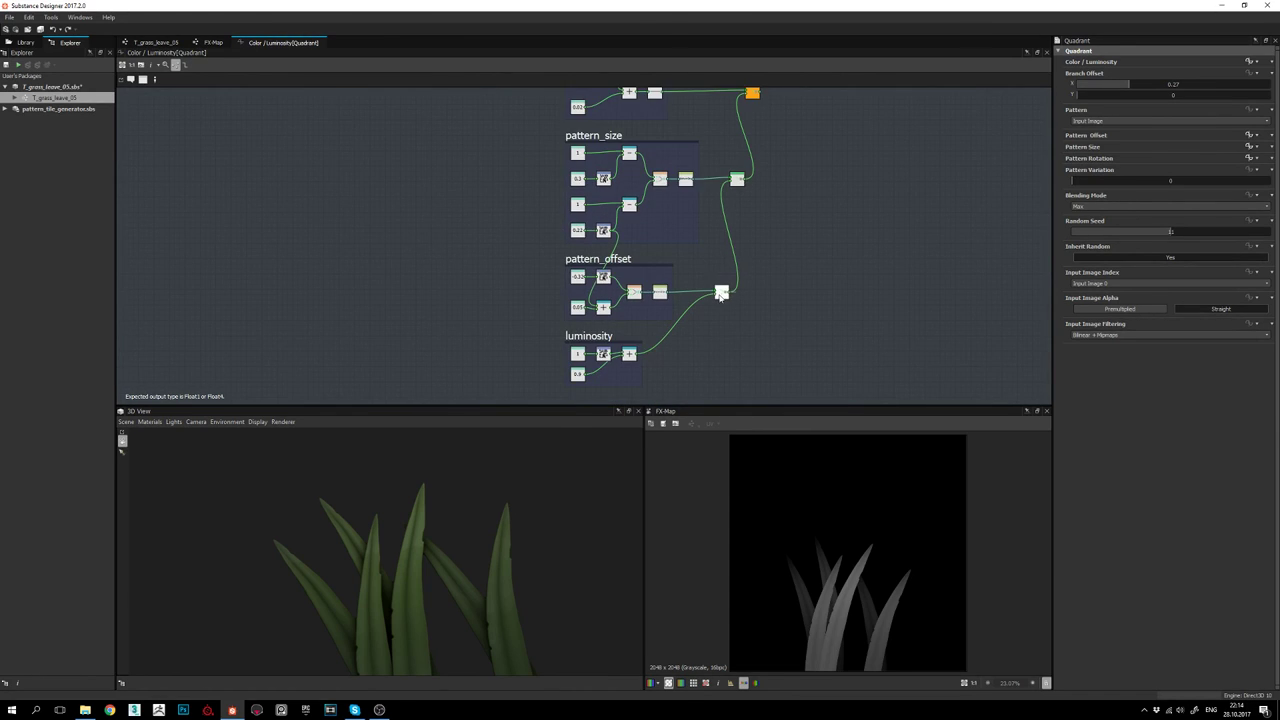
scroll(721, 293, up, 3)
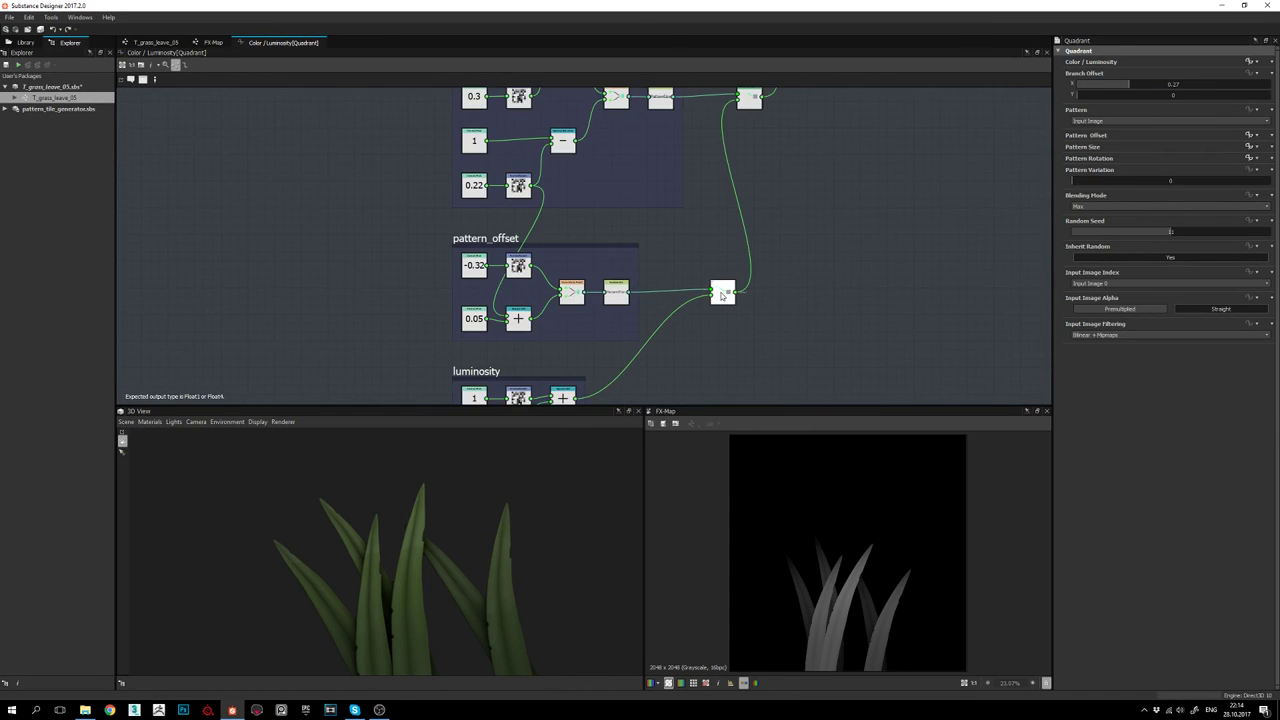
scroll(721, 293, down, 2)
middle_drag(659, 236, 644, 267)
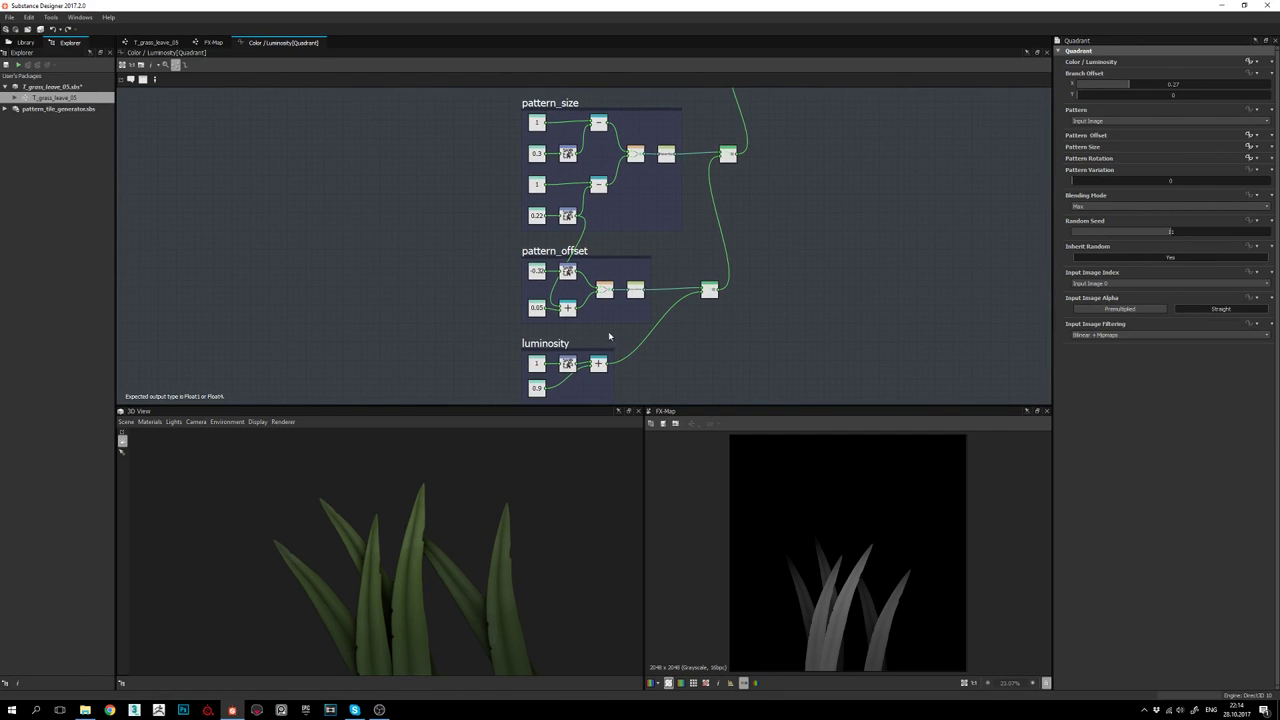
middle_drag(727, 190, 723, 237)
middle_drag(677, 369, 687, 310)
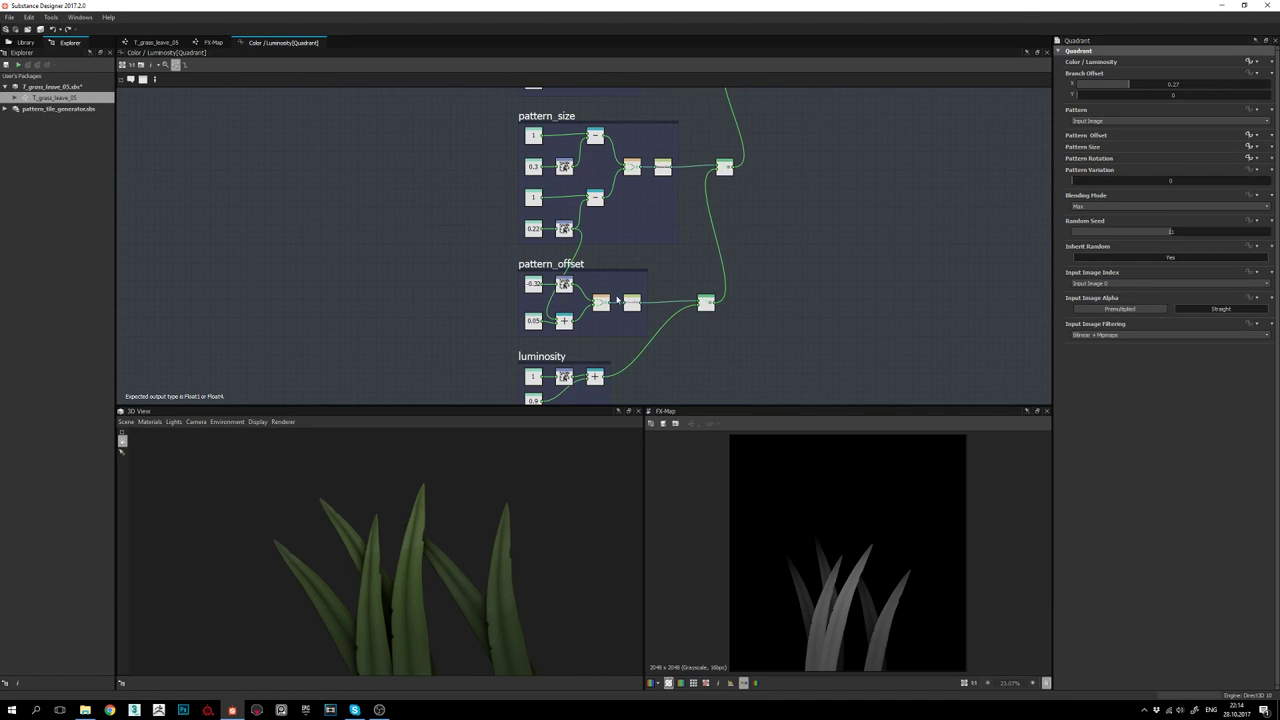
middle_drag(693, 301, 627, 300)
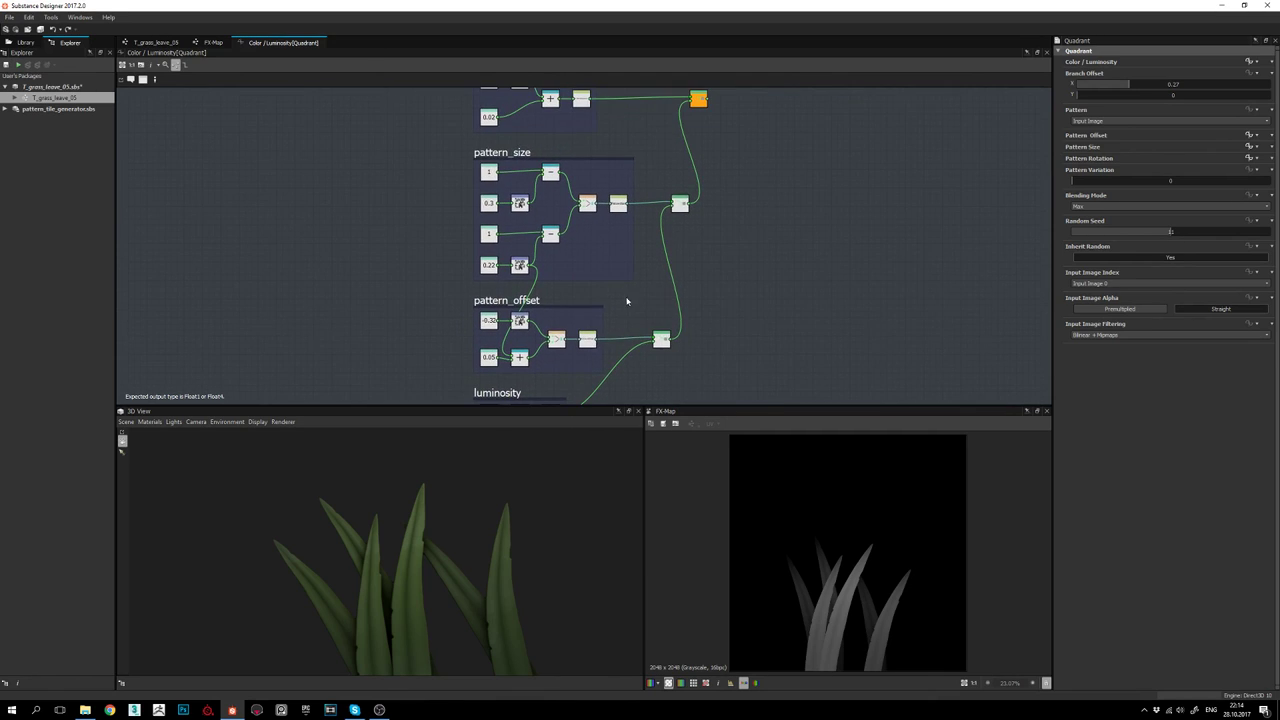
Inspect the orange output Sequence node that joins pattern_rotation with the rest of the chain, and check which node actions it offers
middle_drag(694, 97, 690, 149)
scroll(690, 152, up, 4)
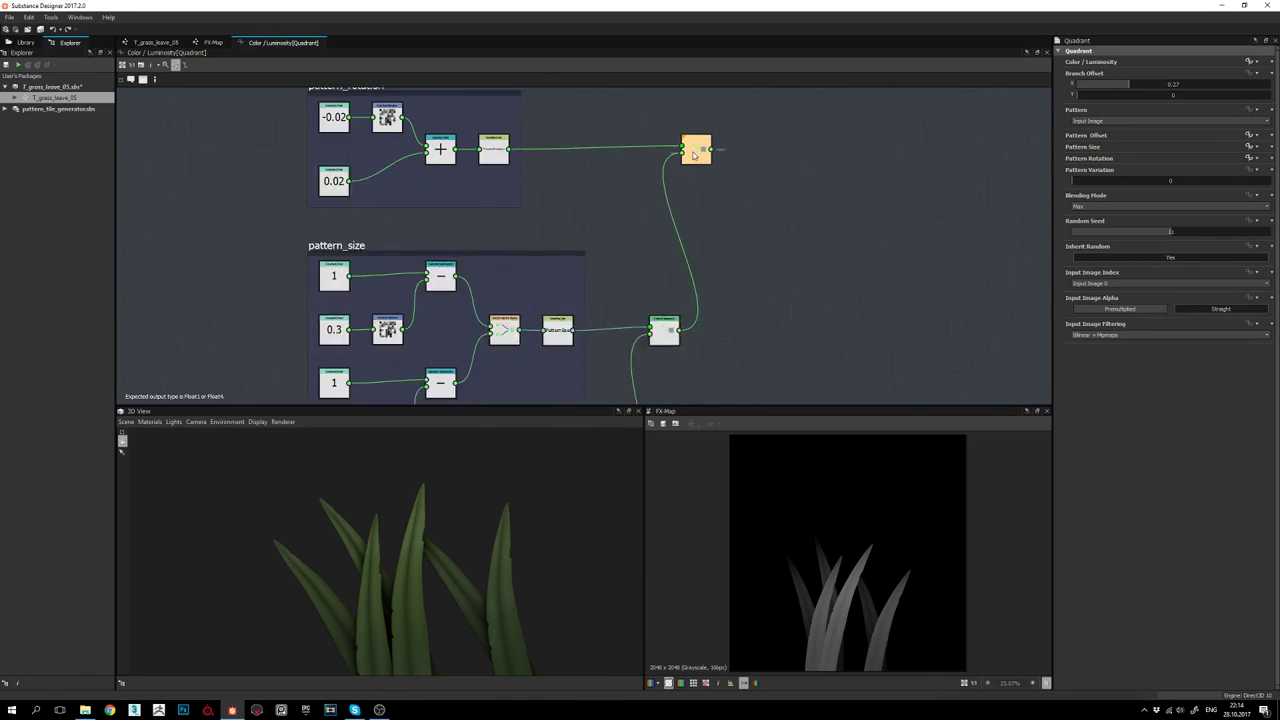
click(697, 150)
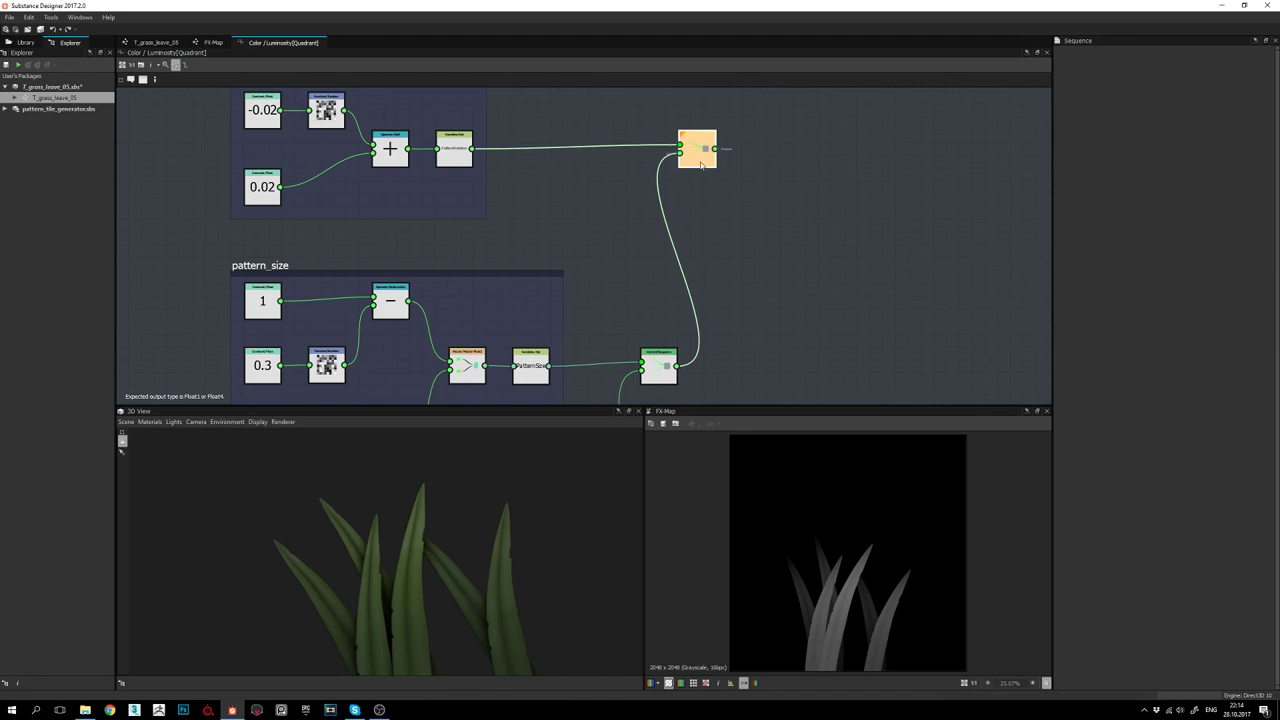
scroll(726, 280, down, 3)
scroll(714, 171, up, 2)
middle_drag(767, 90, 771, 120)
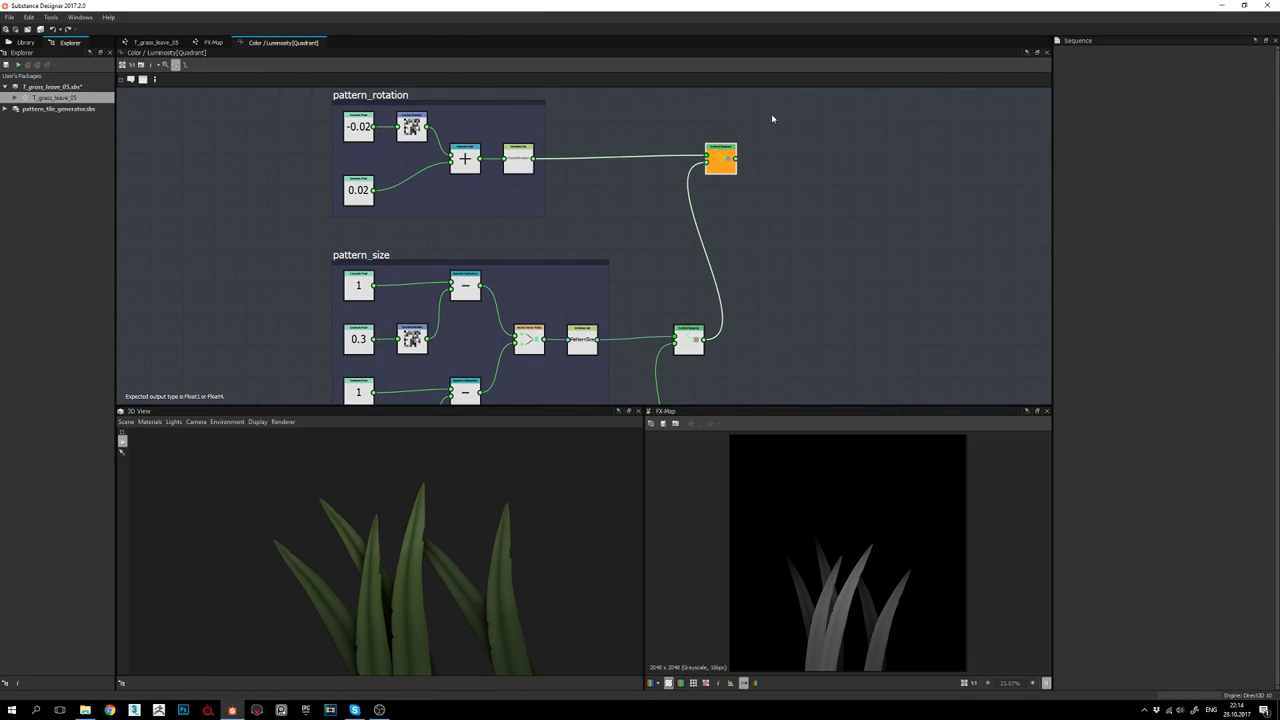
scroll(714, 163, up, 3)
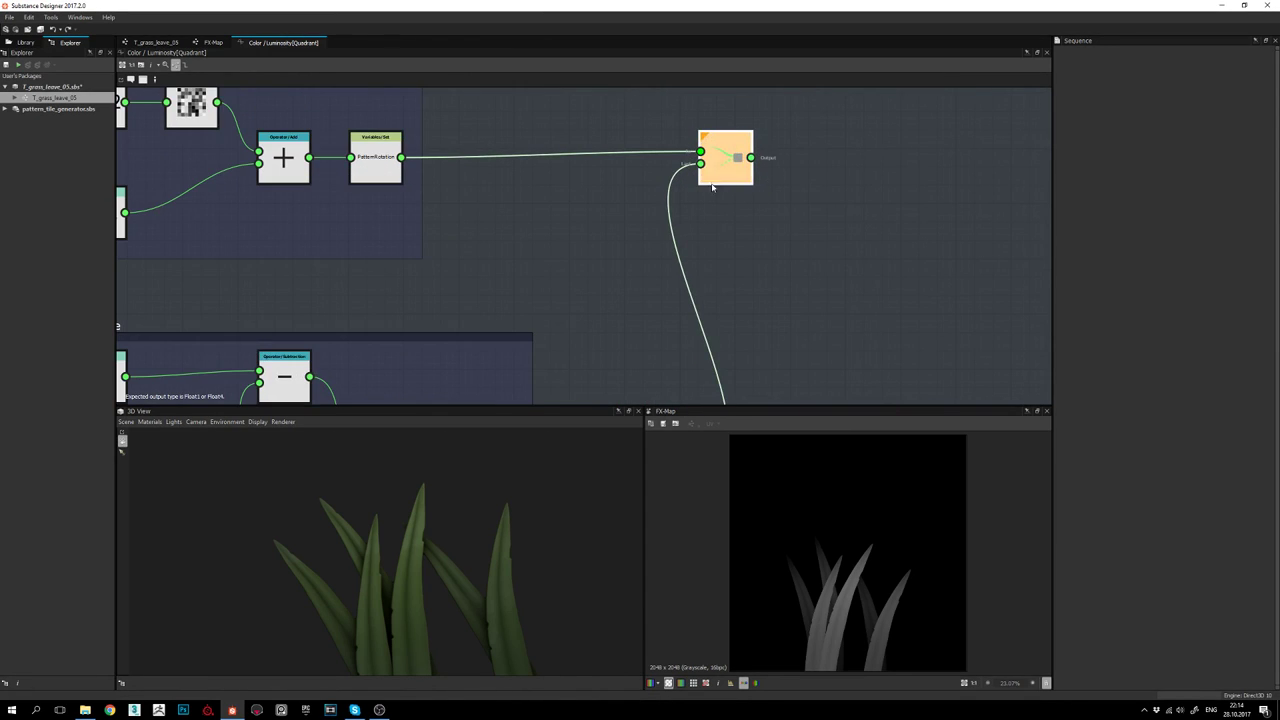
right_click(731, 159)
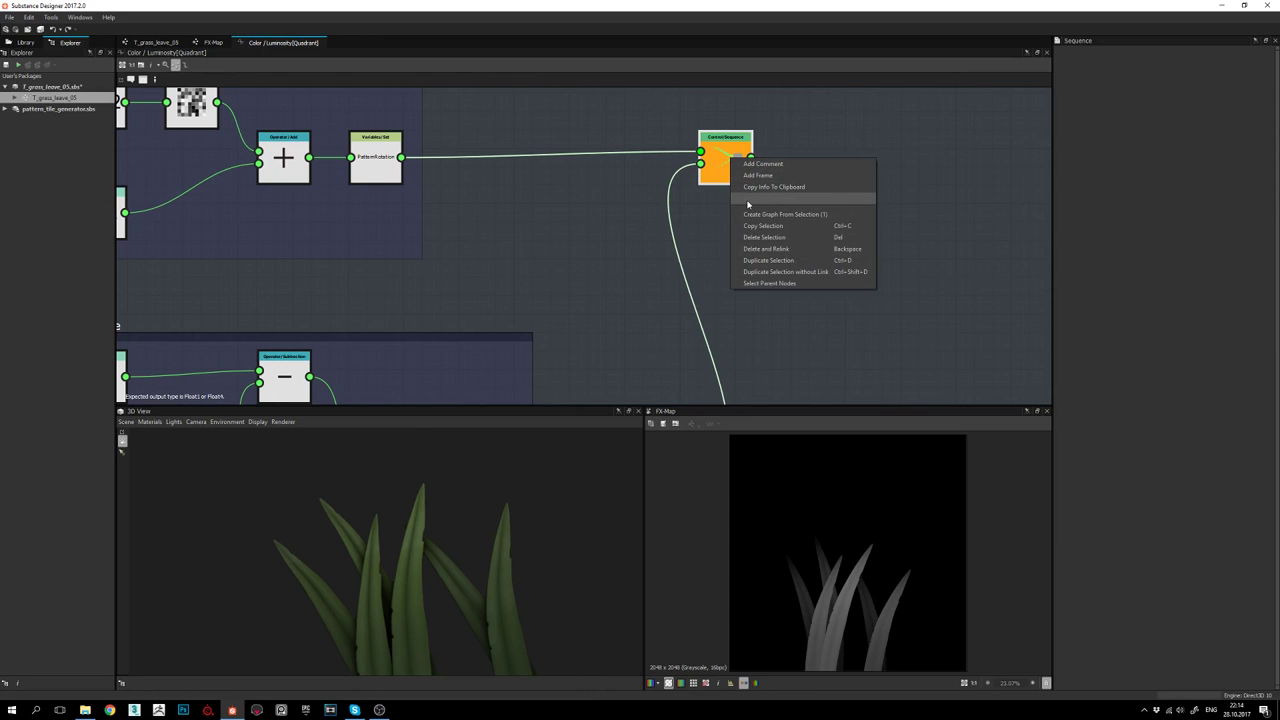
click(783, 129)
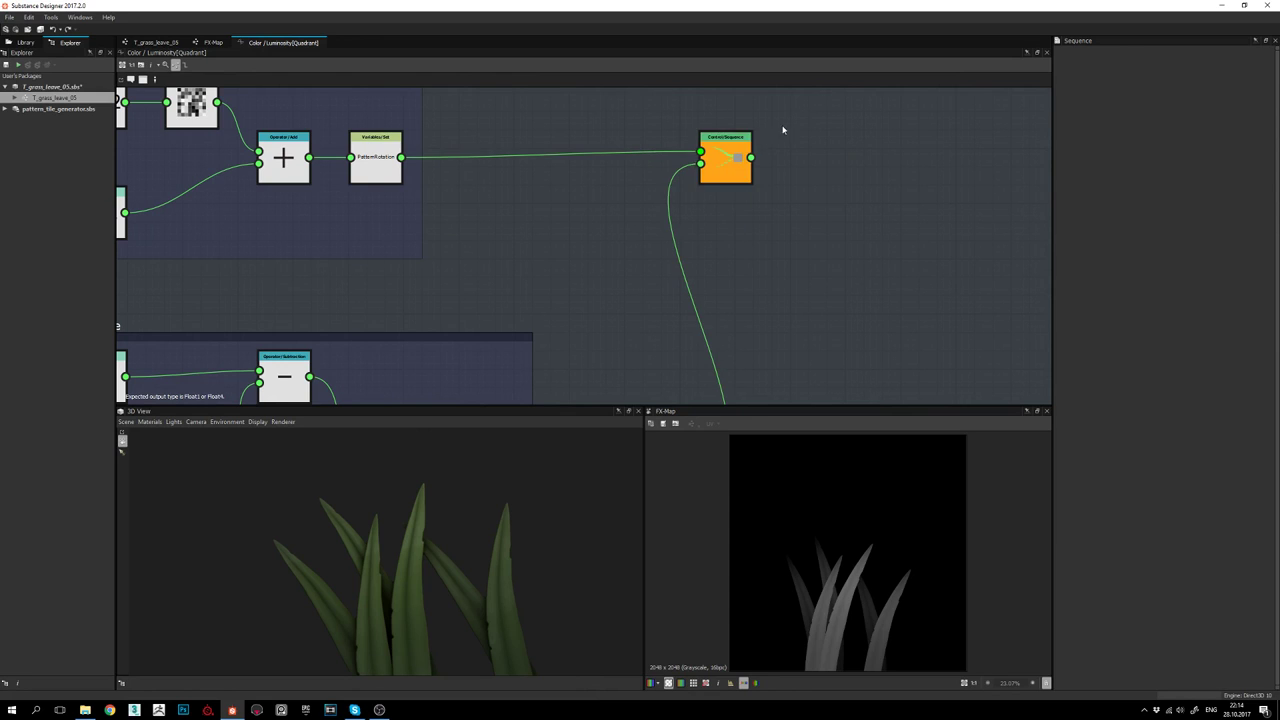
Examine how the luminosity, pattern_offset, pattern_size and pattern_rotation groups feed through the Sequence nodes into the output node
middle_drag(717, 312, 727, 218)
scroll(735, 130, down, 5)
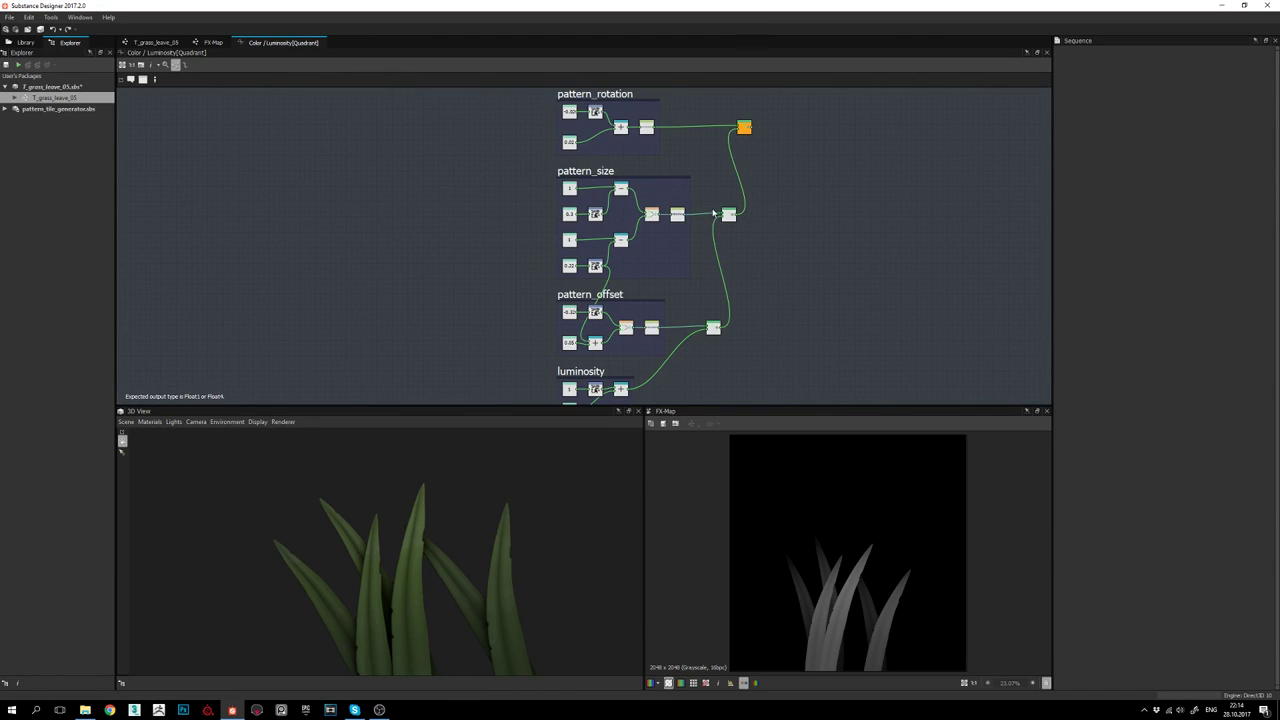
middle_drag(738, 197, 740, 186)
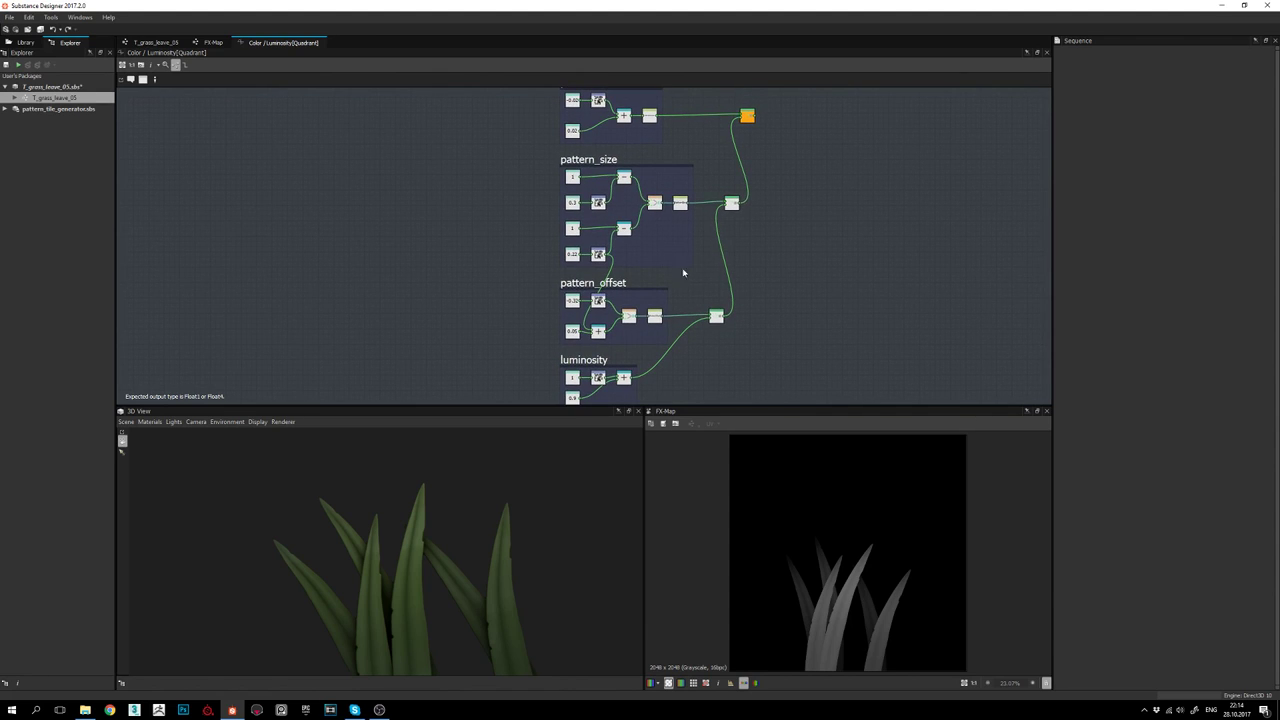
middle_drag(552, 281, 552, 251)
mouse_move(678, 200)
middle_down()
mouse_move(666, 245)
mouse_move(679, 221)
middle_up()
scroll(683, 134, down, 1)
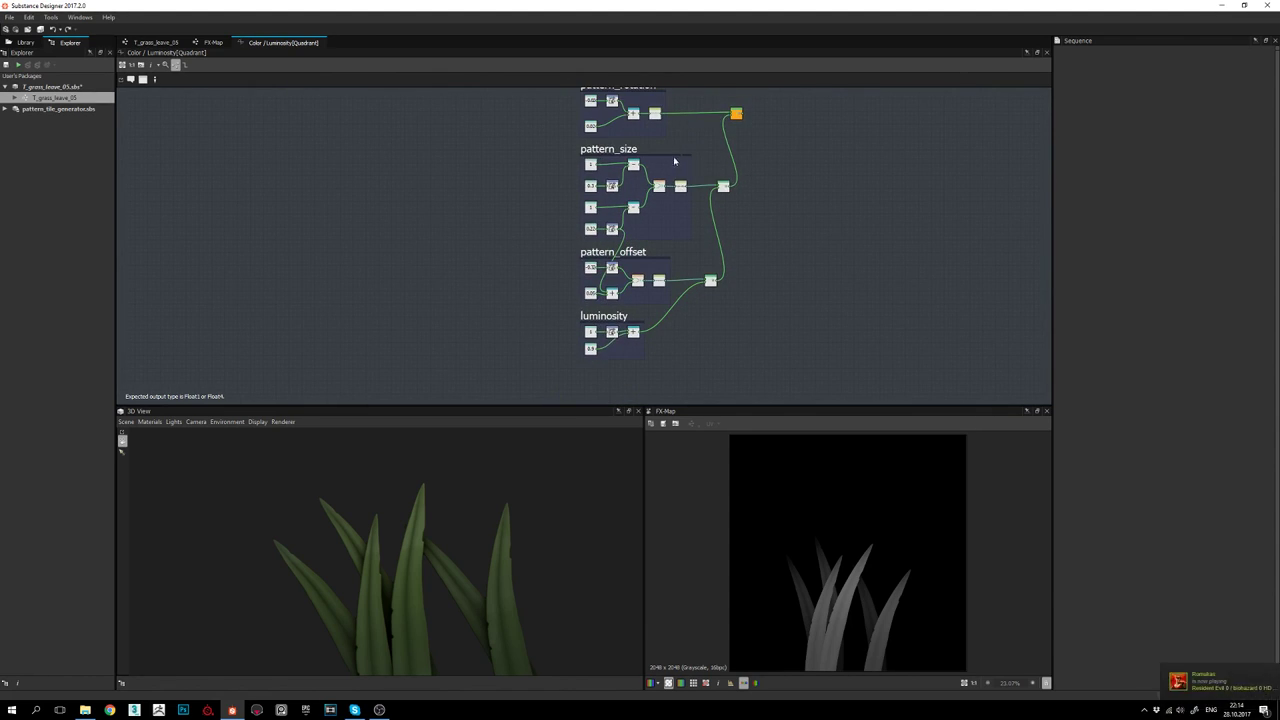
scroll(630, 174, up, 4)
scroll(639, 247, up, 2)
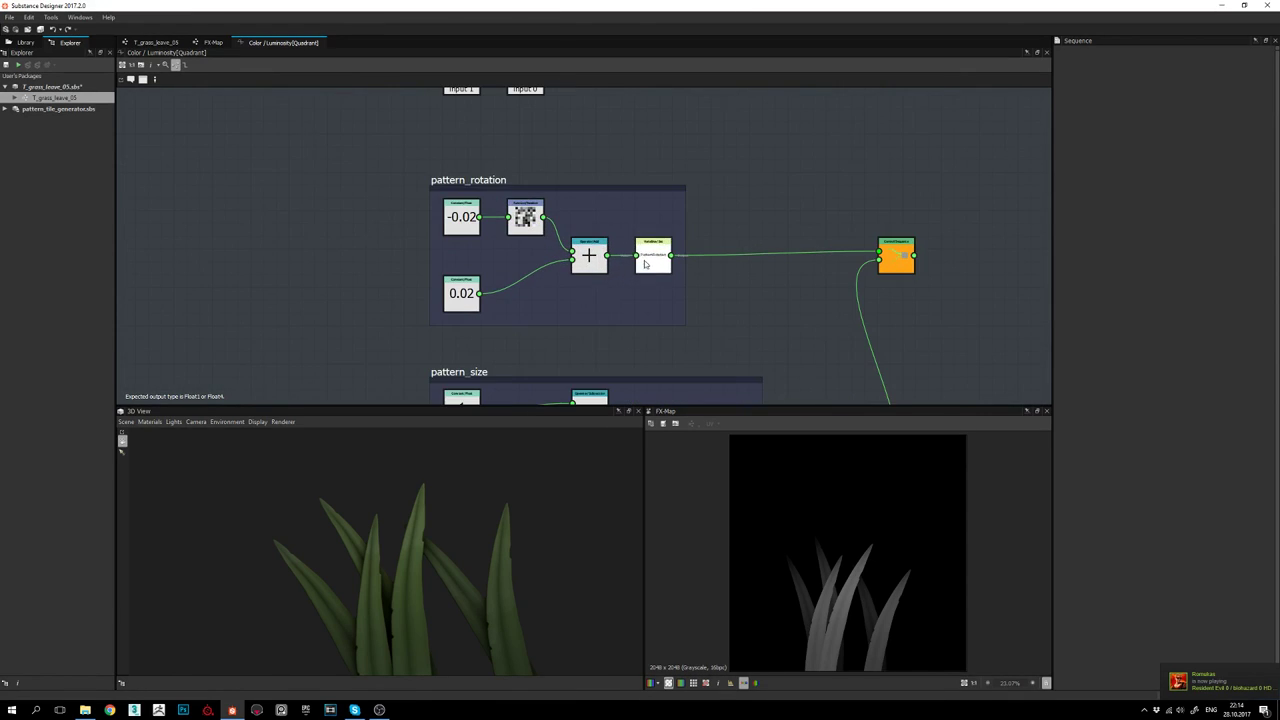
middle_drag(885, 254, 801, 206)
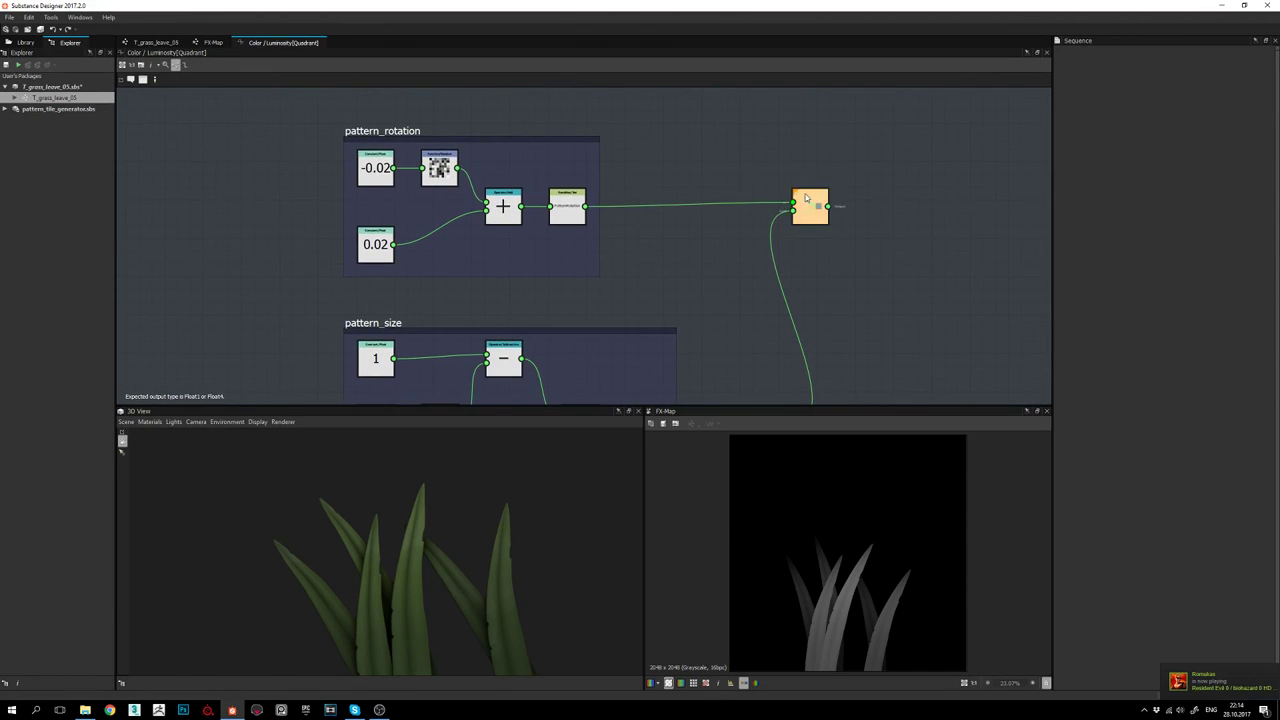
middle_drag(717, 240, 700, 180)
scroll(703, 200, down, 1)
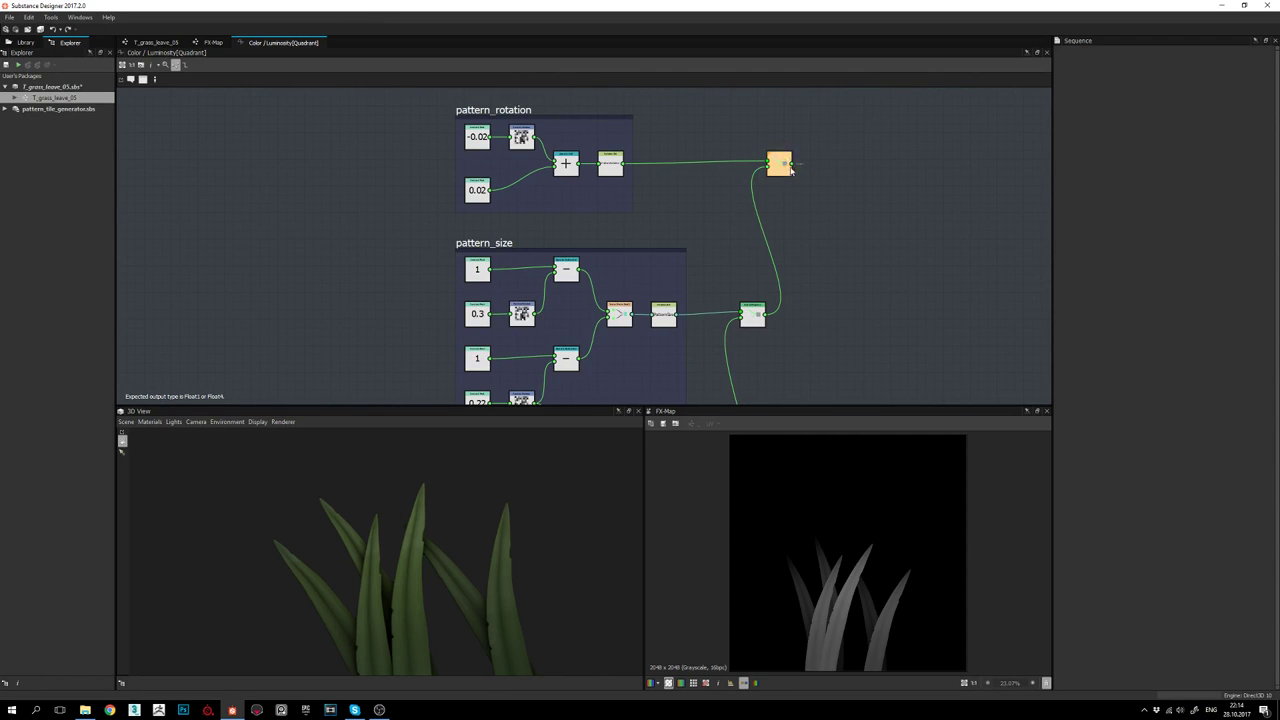
Review the unconnected Quadrant's parameters in the FX-Map, and open the connected Quadrant's Color / Luminosity function to view its lower frames
middle_drag(783, 246, 790, 215)
scroll(790, 215, down, 1)
middle_drag(736, 278, 742, 251)
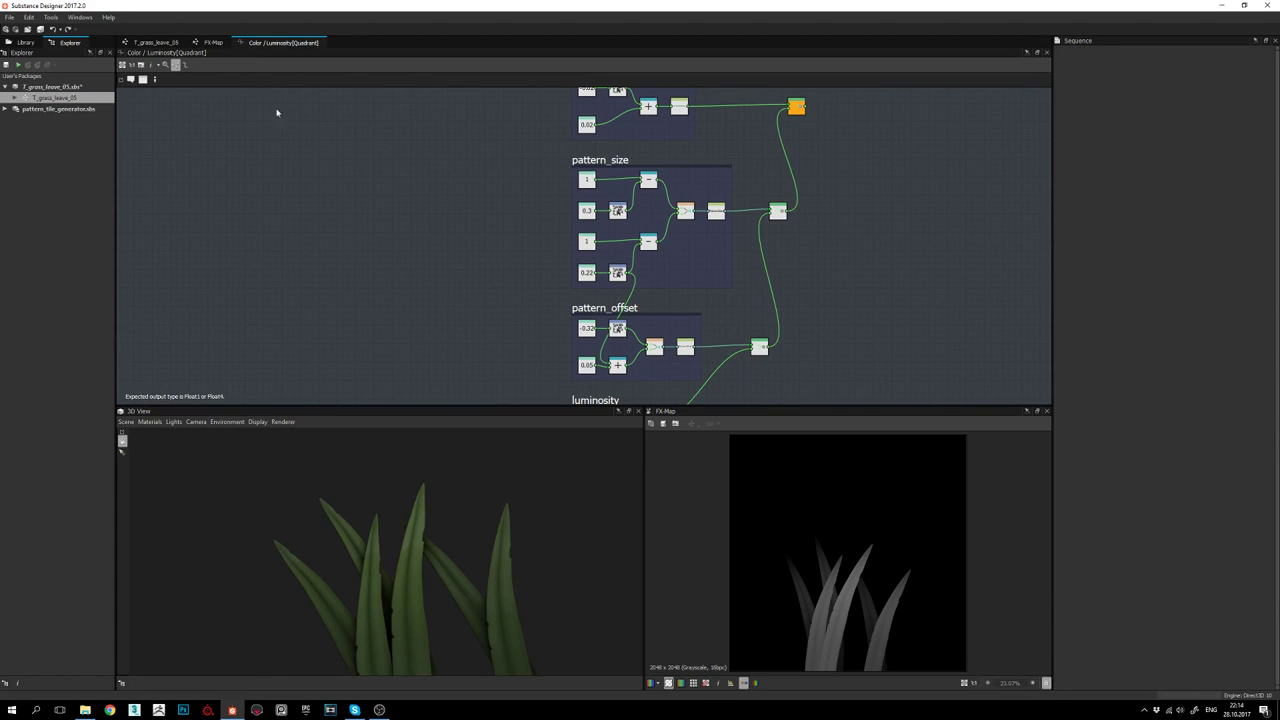
click(213, 43)
click(735, 255)
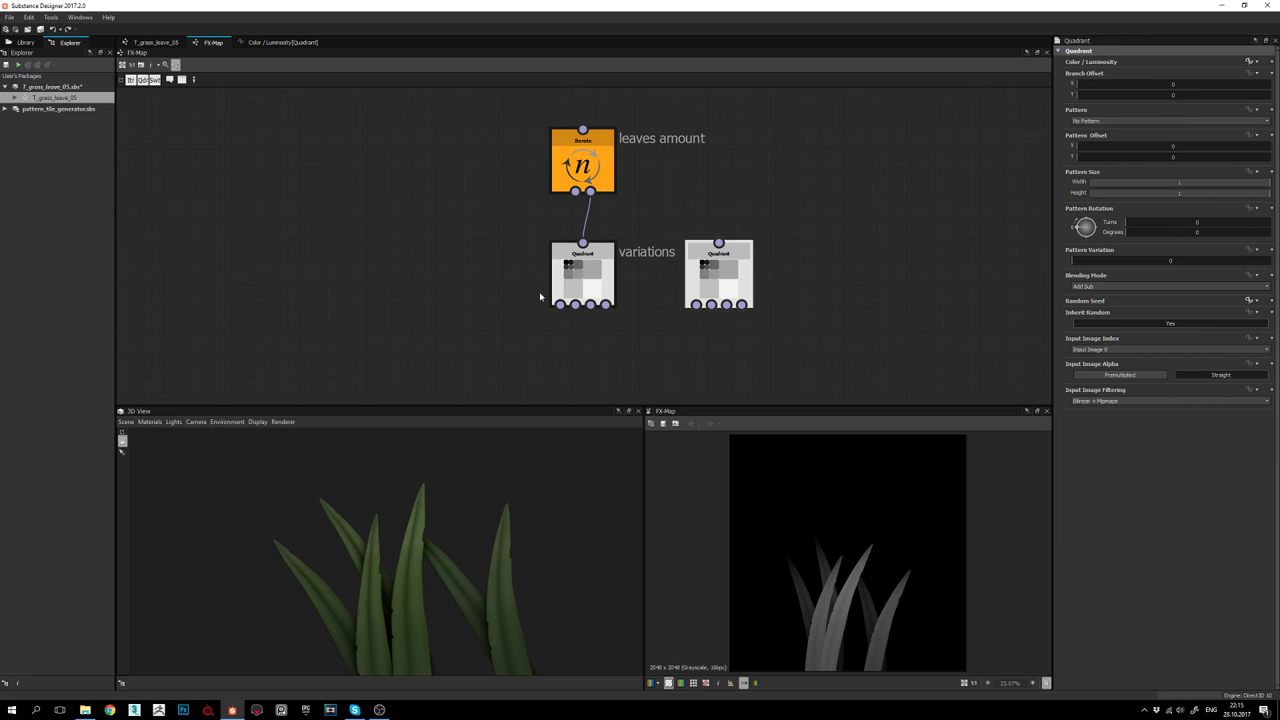
click(576, 277)
click(1249, 62)
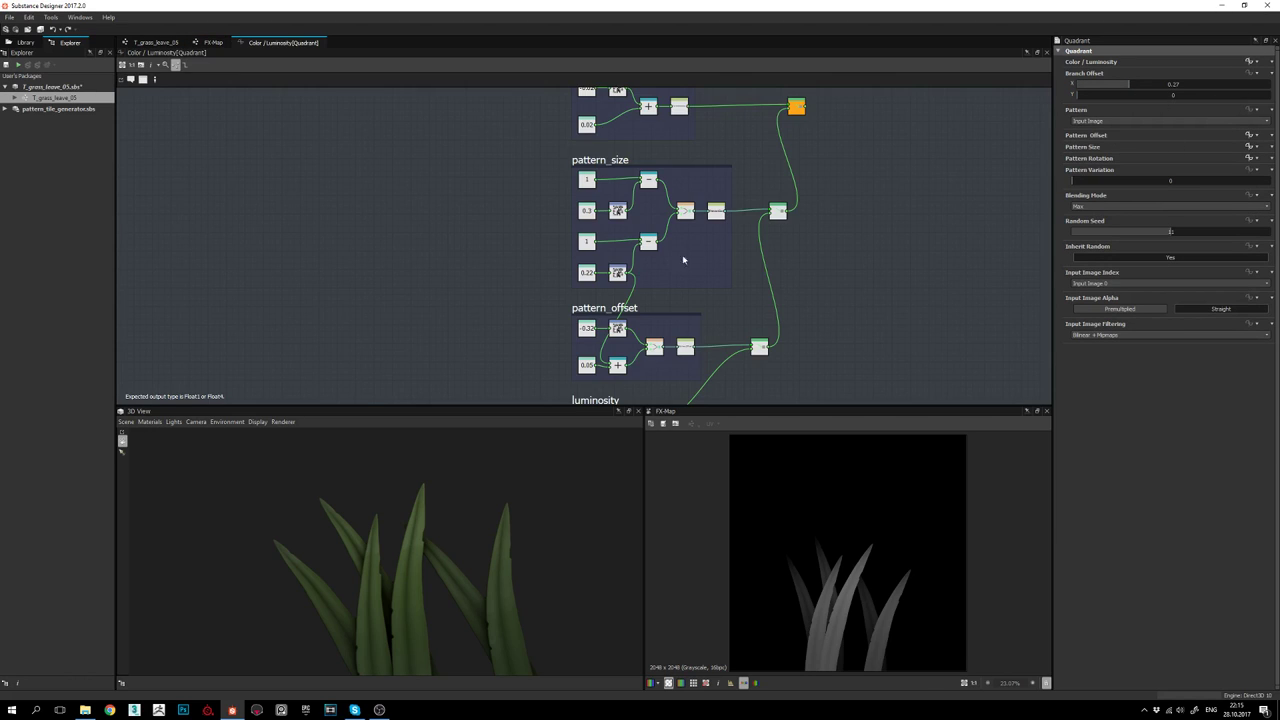
middle_drag(683, 259, 688, 155)
scroll(592, 243, up, 2)
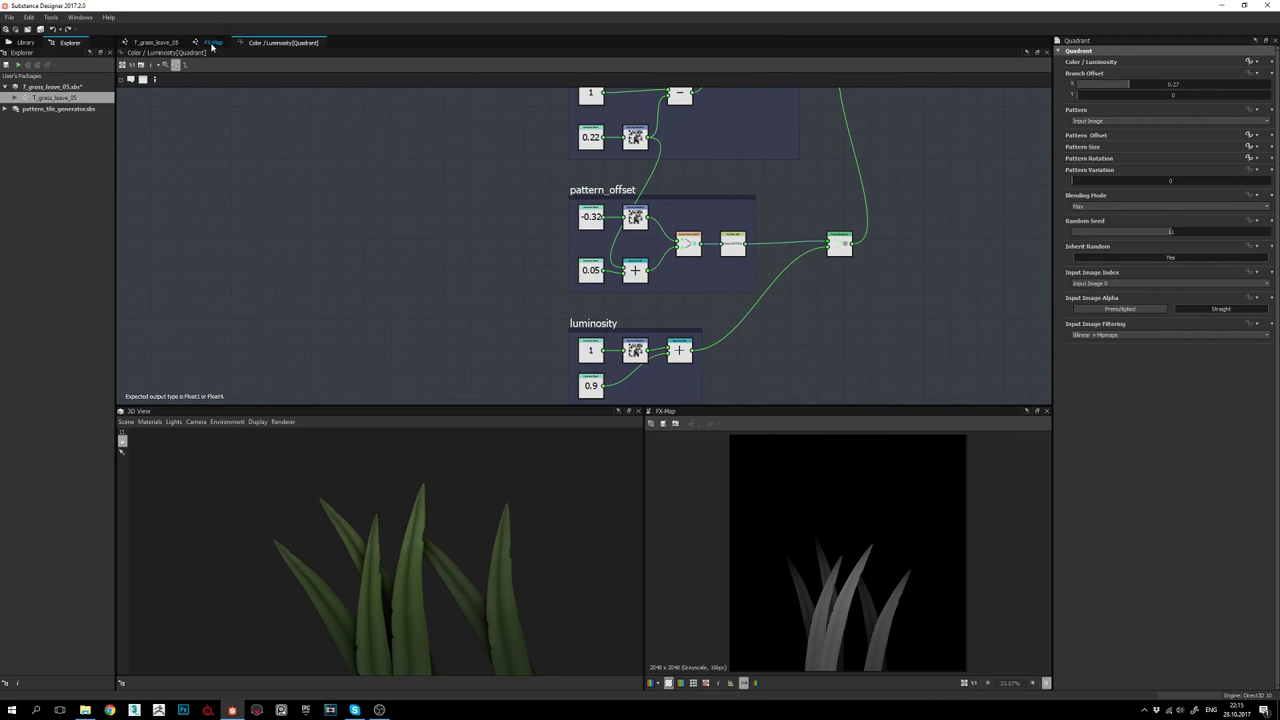
Check the unconnected Quadrant's Pattern Offset X and Y parameters, and return to the connected Quadrant's Color / Luminosity function
click(213, 42)
click(712, 264)
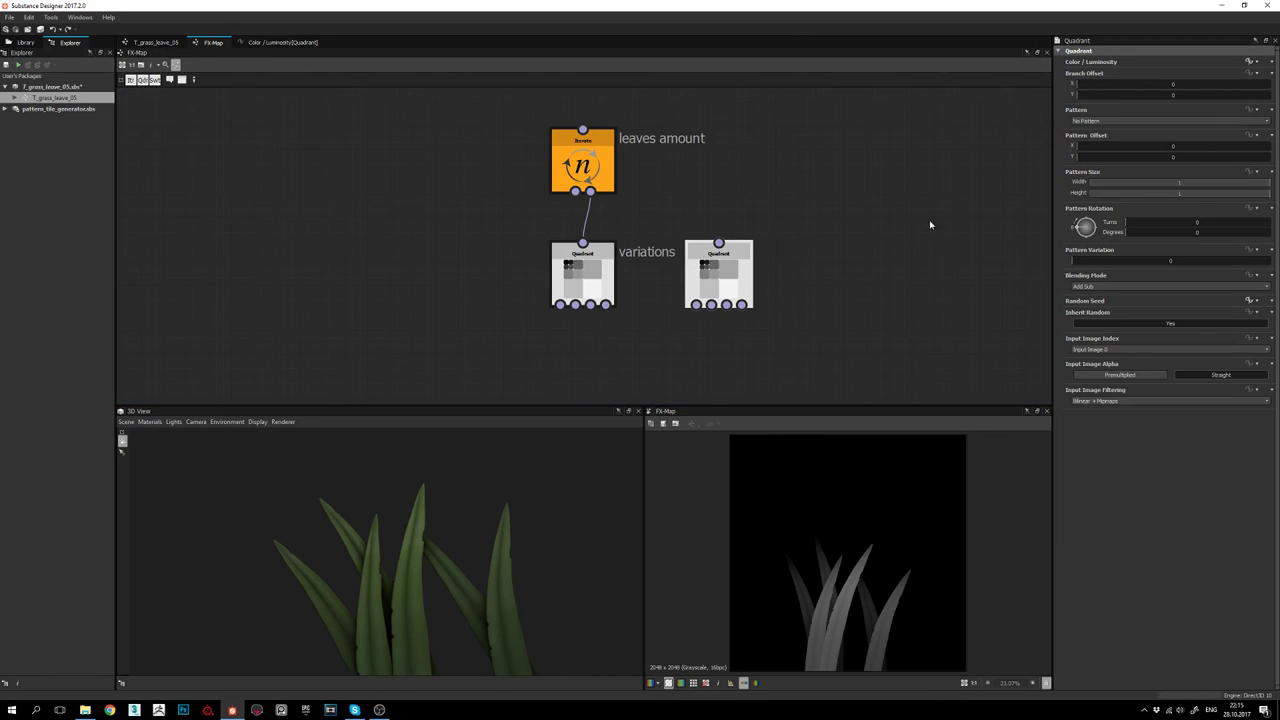
click(1080, 148)
drag(1086, 158, 1052, 145)
click(583, 282)
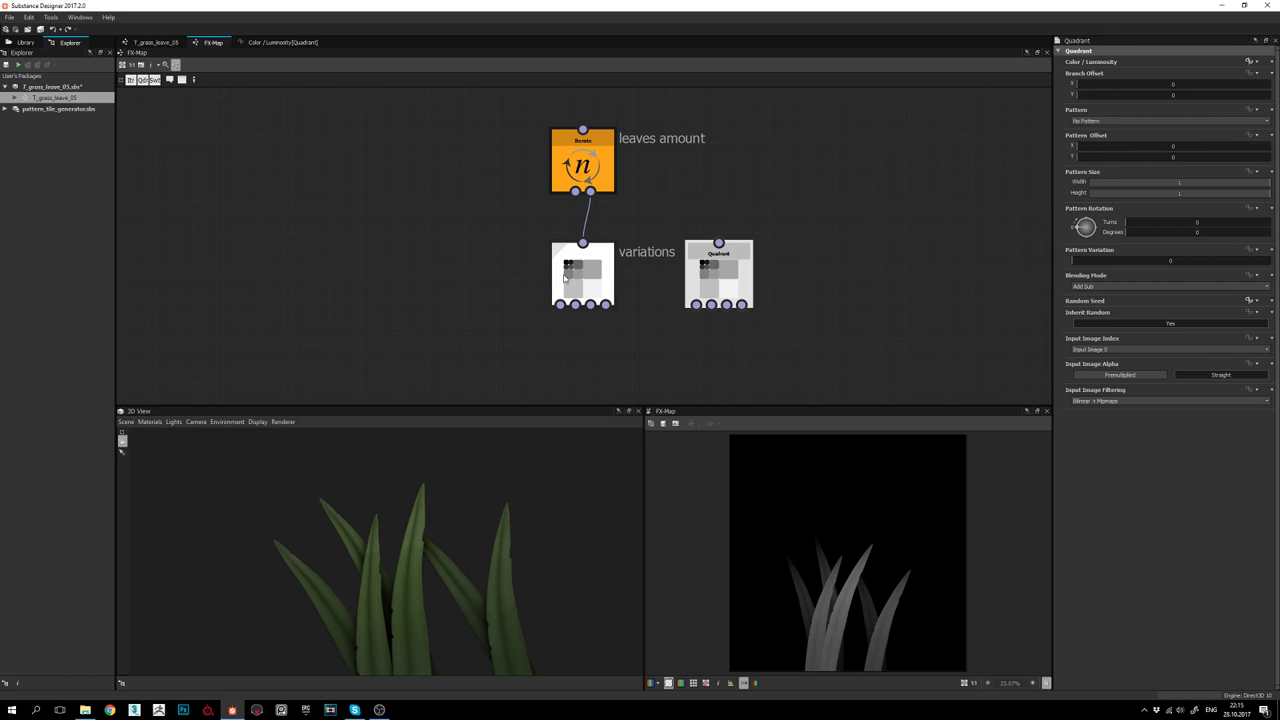
click(1251, 64)
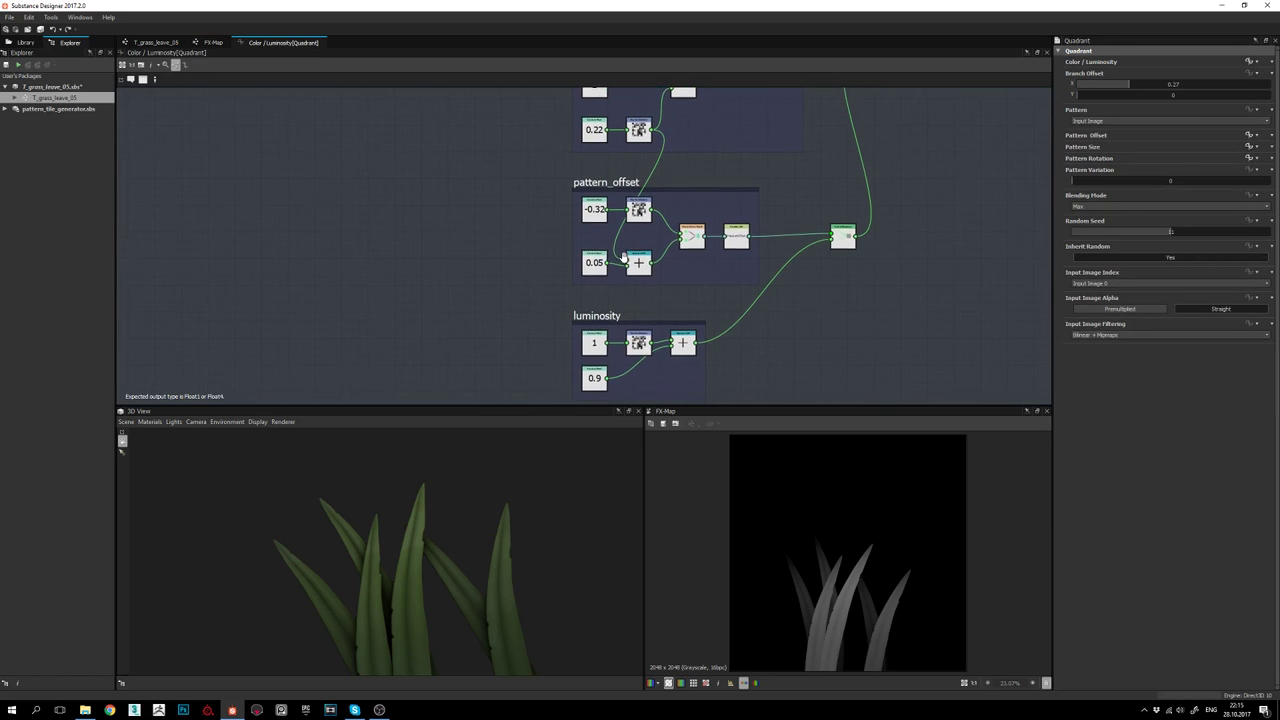
Examine the pattern_offset frame, tracing the Float constants through Random, Add and Vector Float2 to the PatternOffset Set node and the Sequence
scroll(633, 217, up, 2)
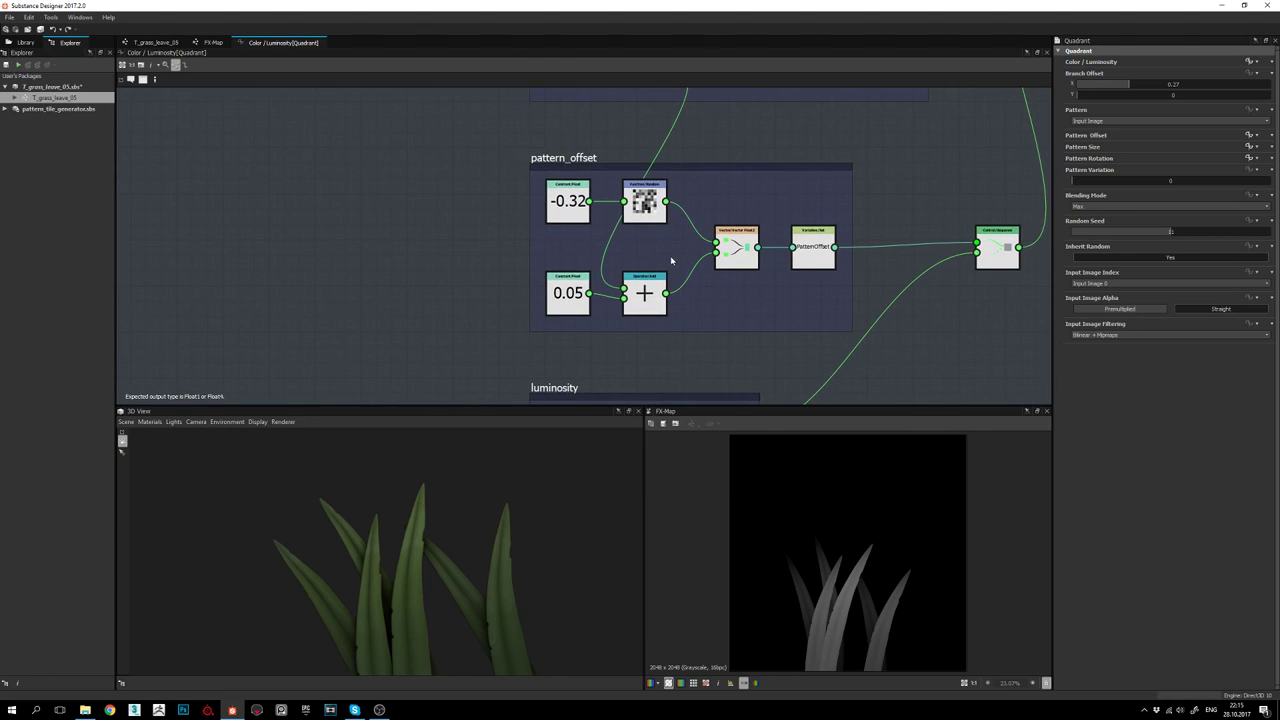
scroll(660, 258, down, 2)
middle_drag(590, 288, 595, 232)
scroll(608, 186, up, 2)
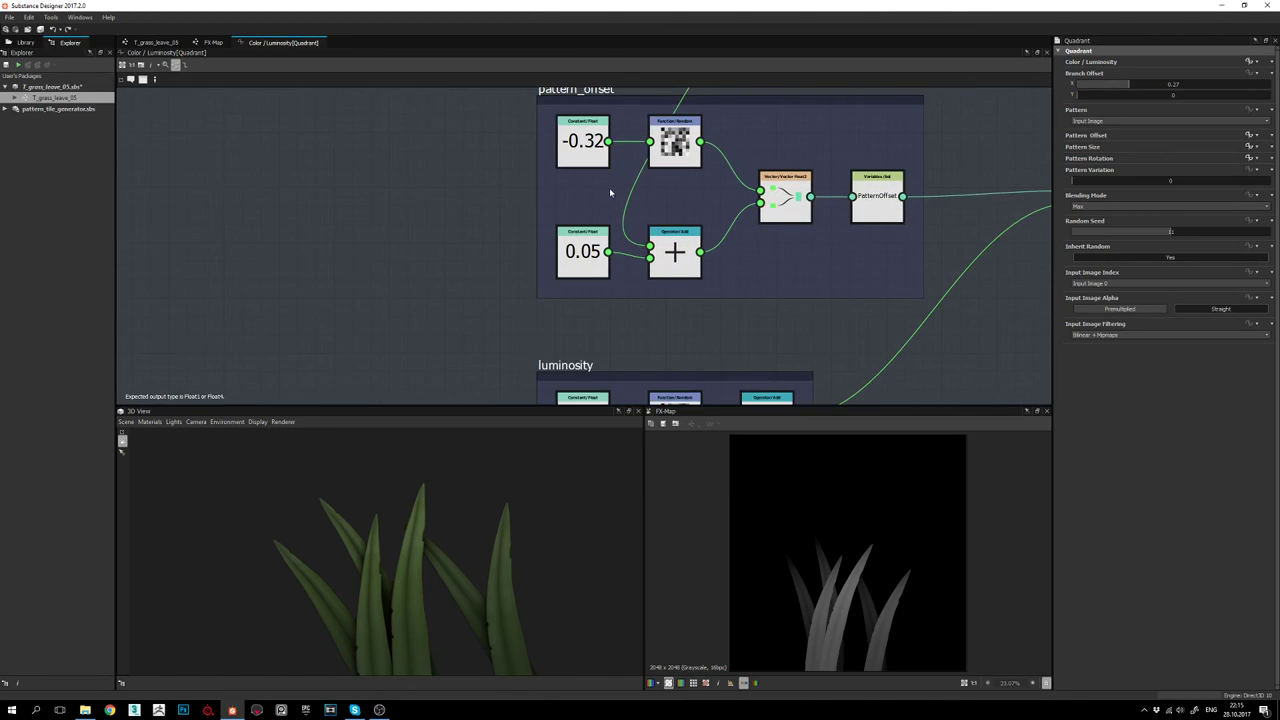
middle_drag(609, 188, 542, 200)
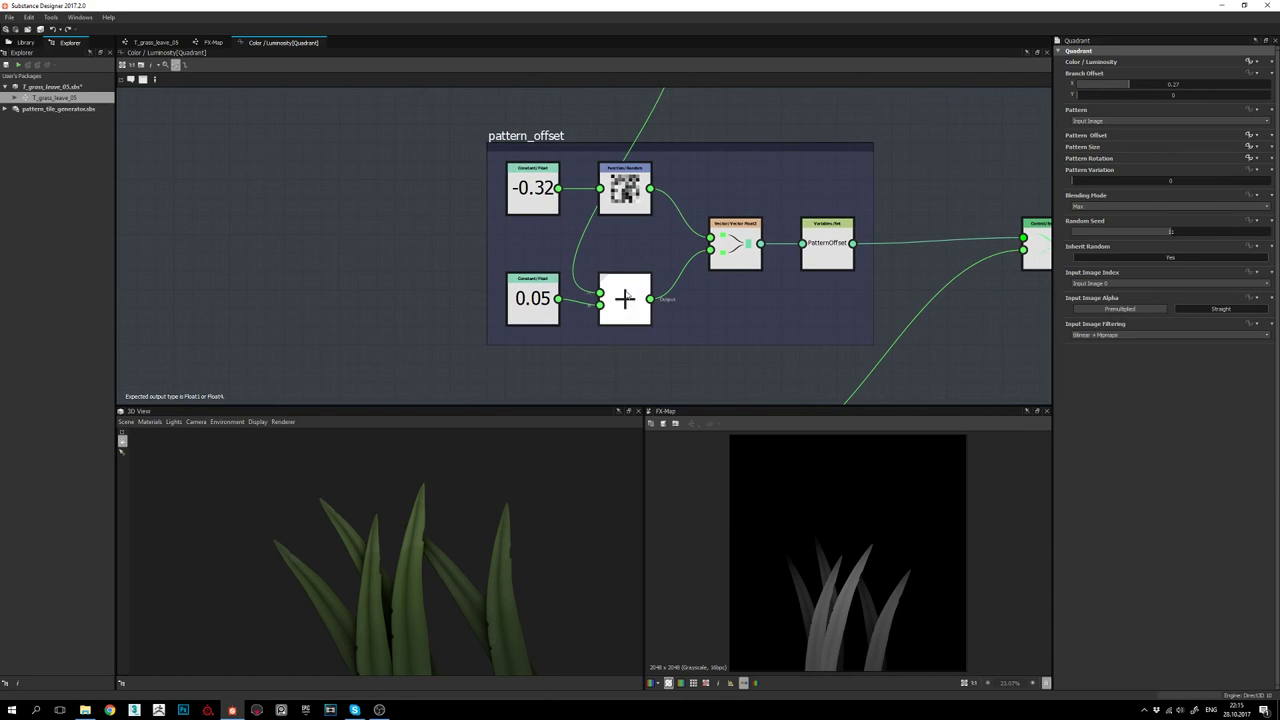
middle_drag(676, 308, 611, 305)
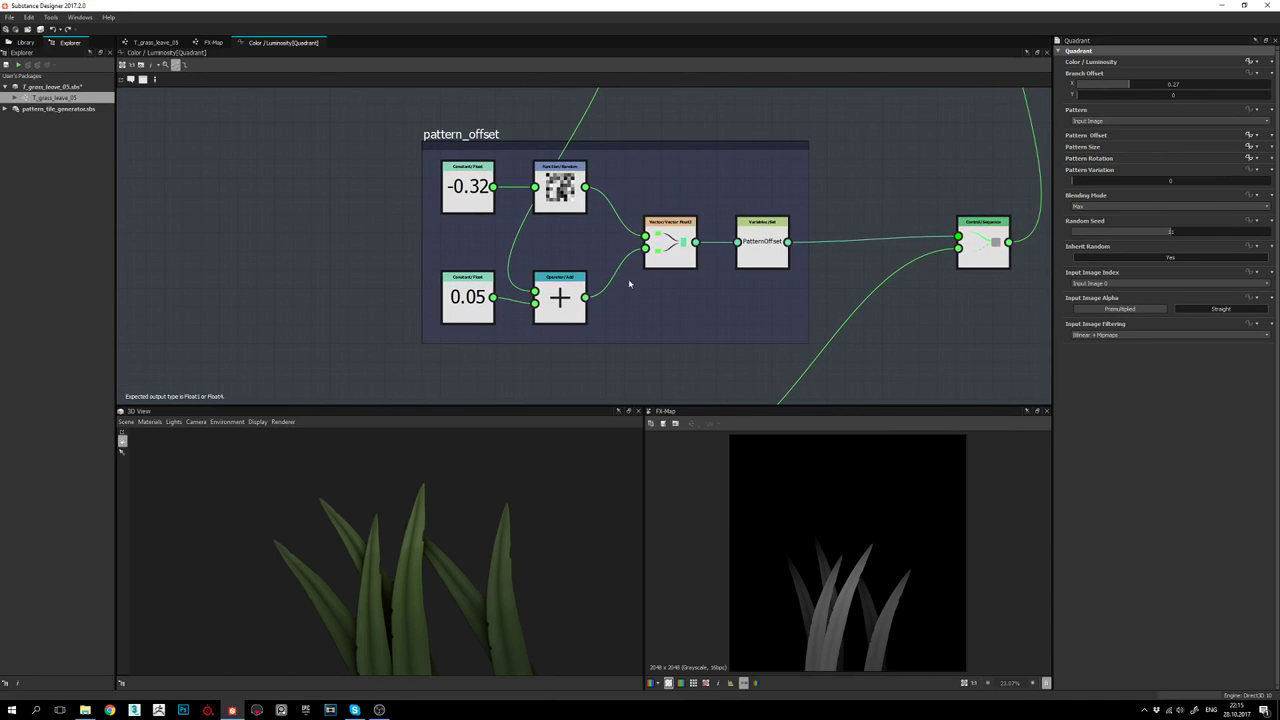
scroll(681, 245, up, 2)
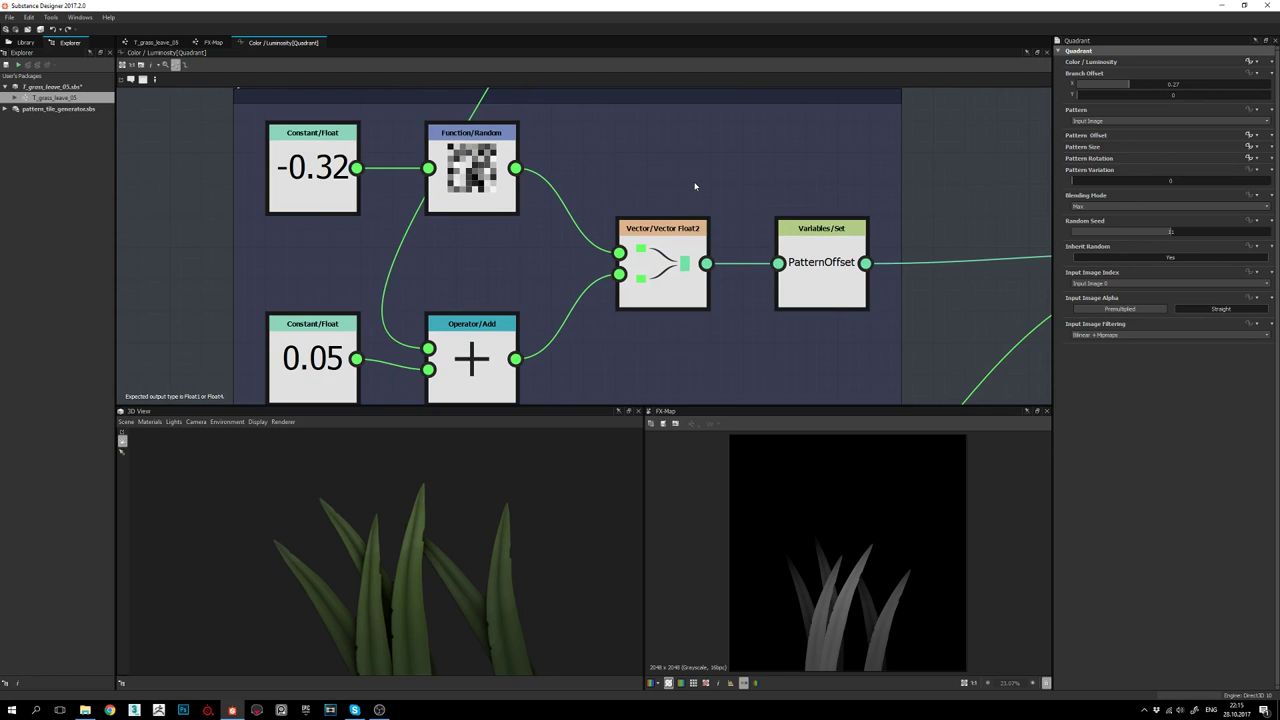
scroll(684, 210, down, 1)
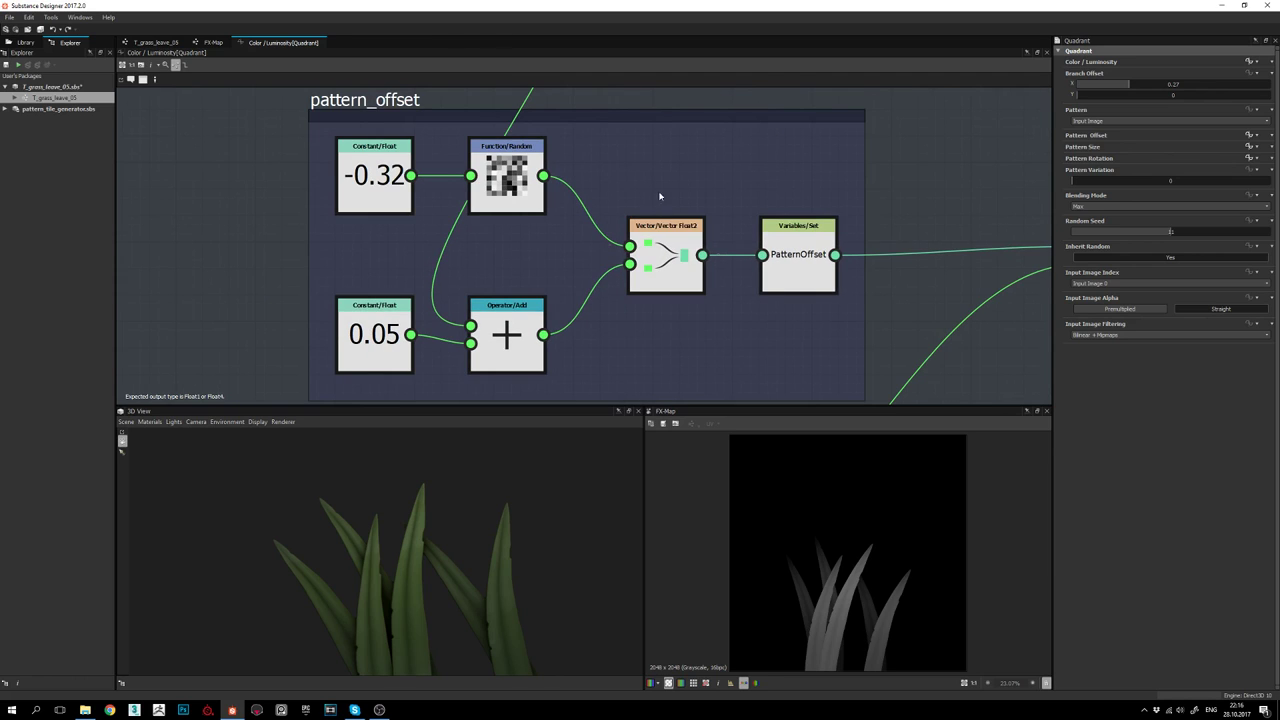
middle_drag(659, 181, 578, 194)
scroll(578, 194, down, 1)
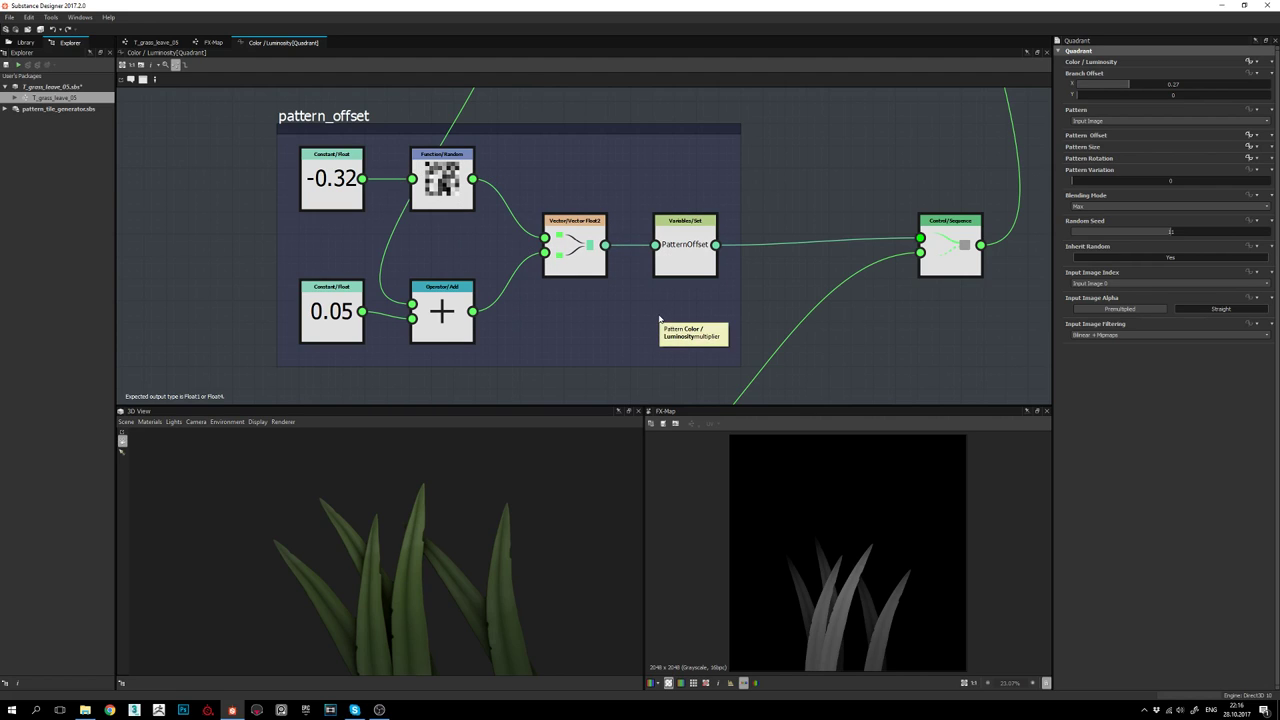
middle_drag(638, 316, 642, 296)
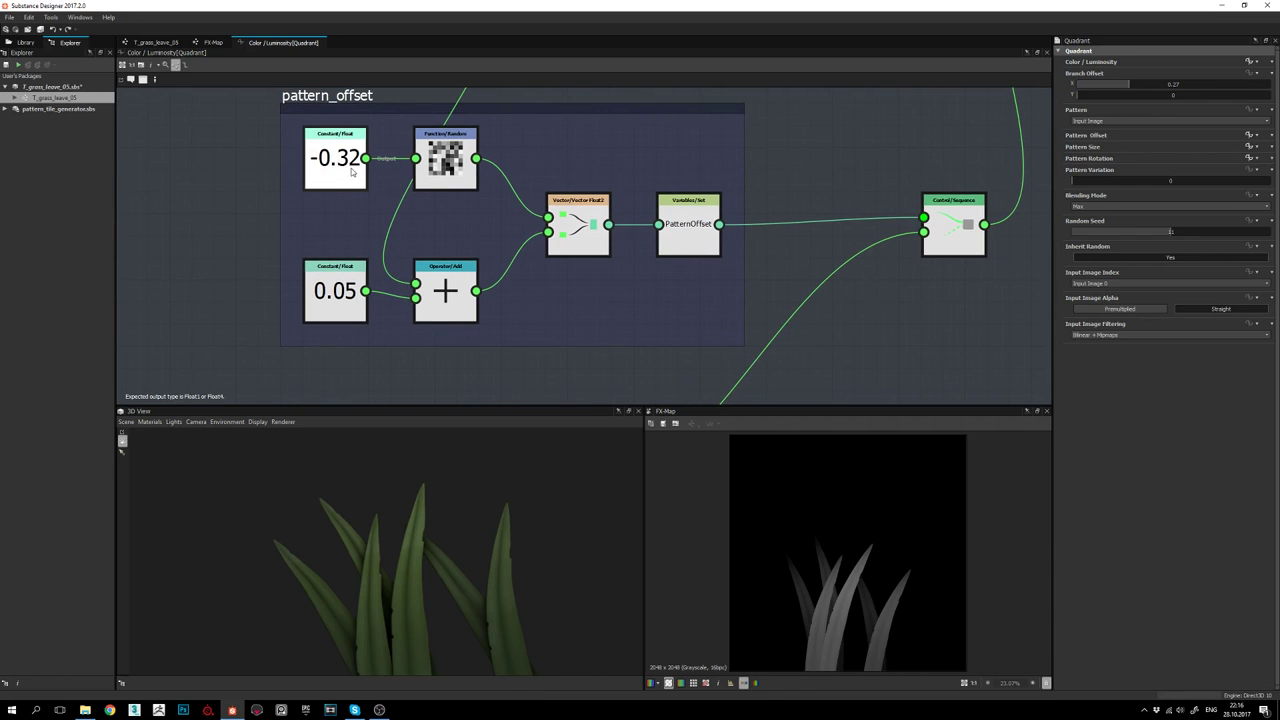
middle_drag(338, 147, 378, 145)
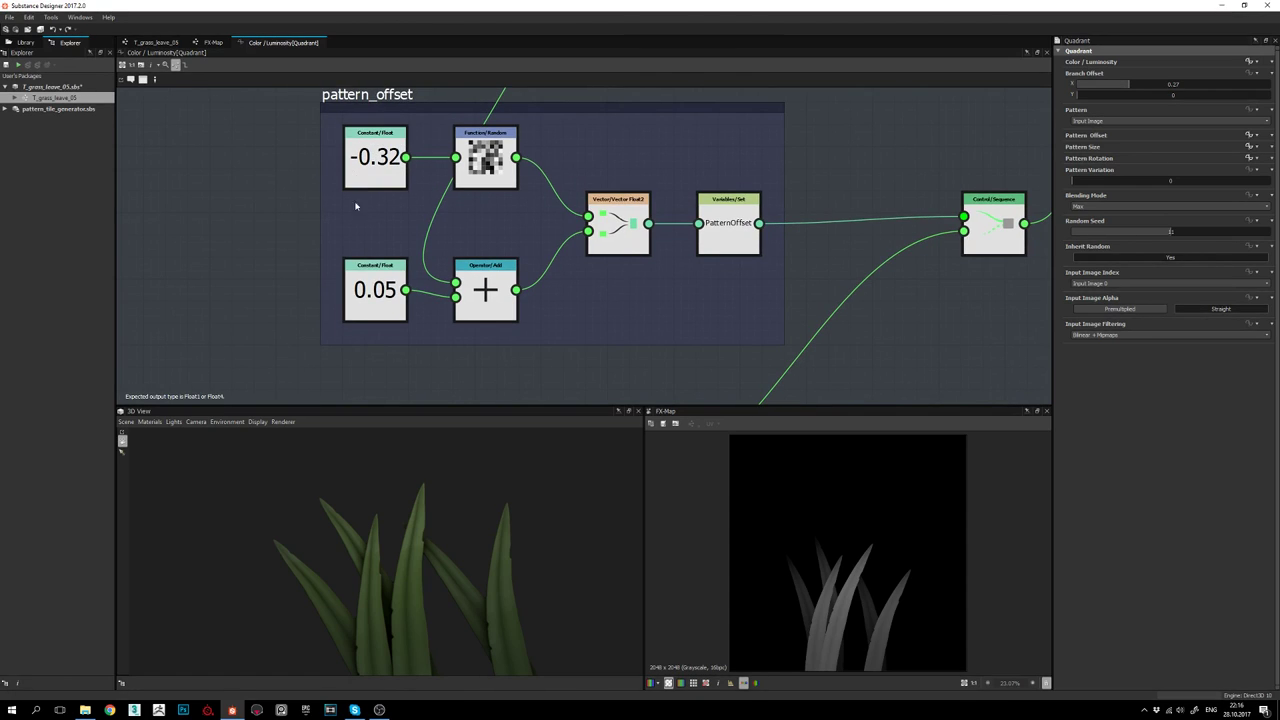
middle_drag(700, 270, 596, 274)
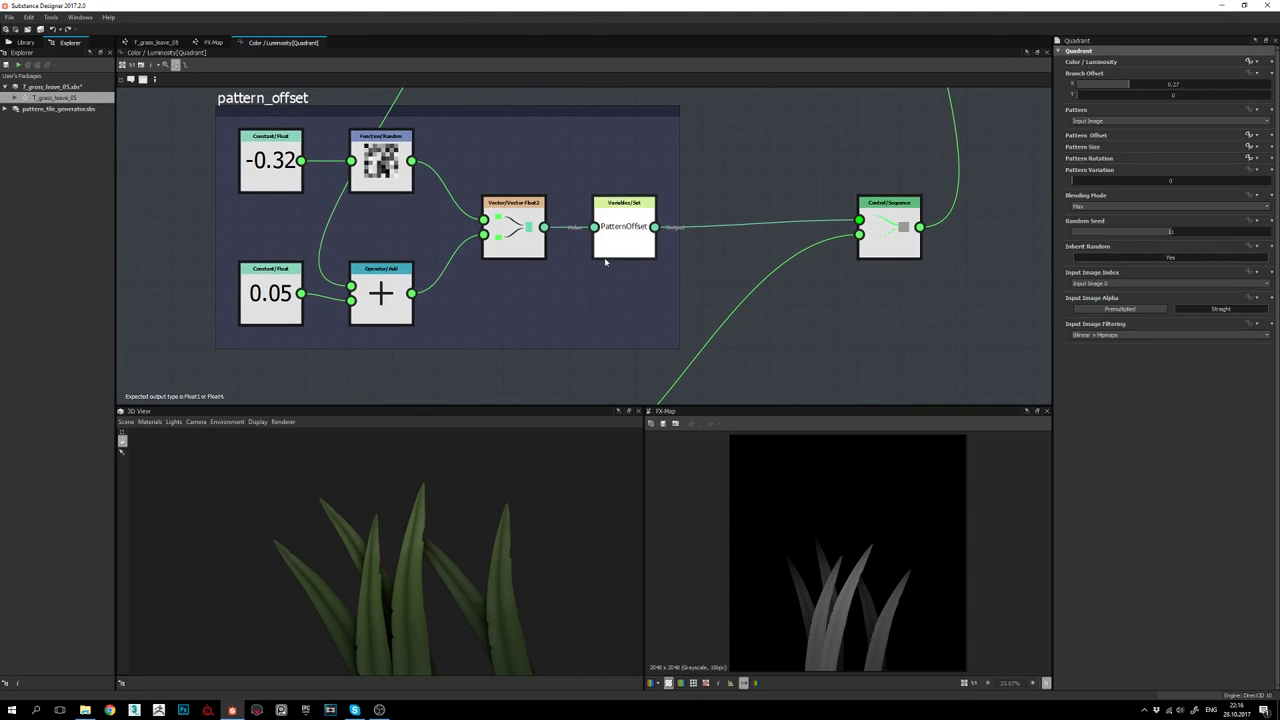
scroll(614, 242, up, 2)
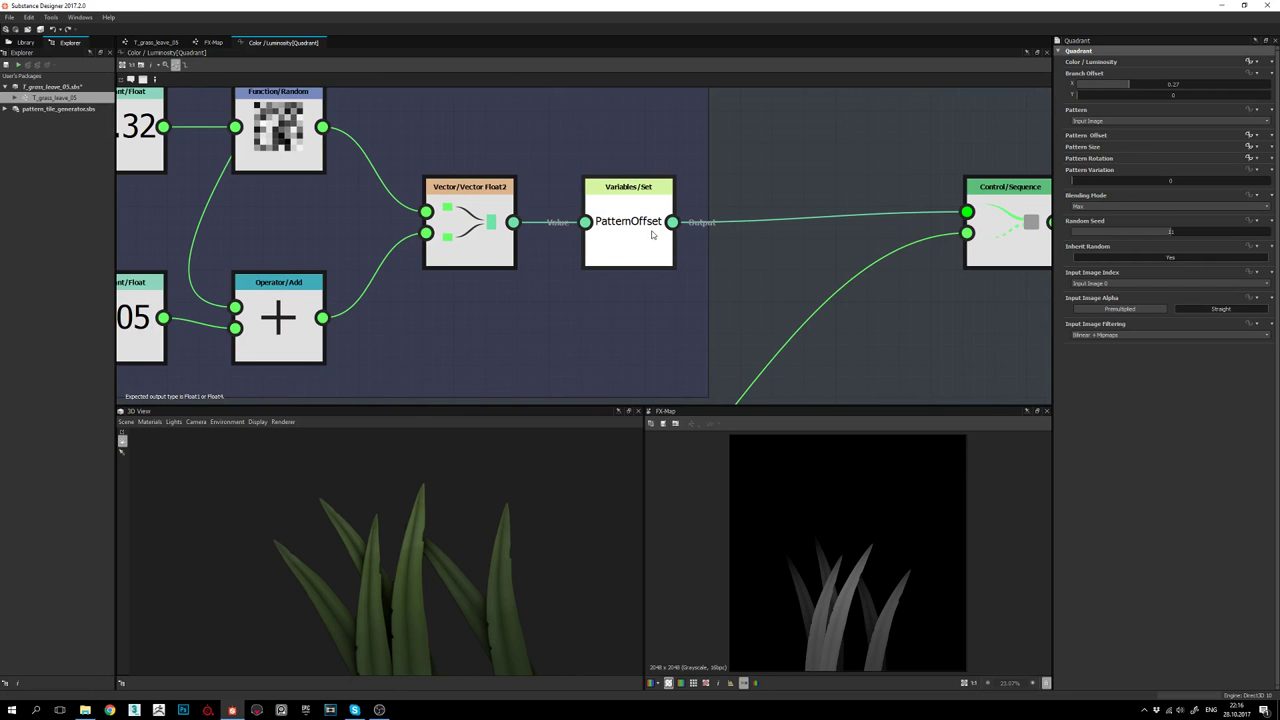
Add a Set node named PatternOffset02 fed by the Vector Float2 output, and align it beneath the PatternOffset Set node
scroll(654, 235, down, 2)
middle_drag(623, 314, 633, 282)
key(space)
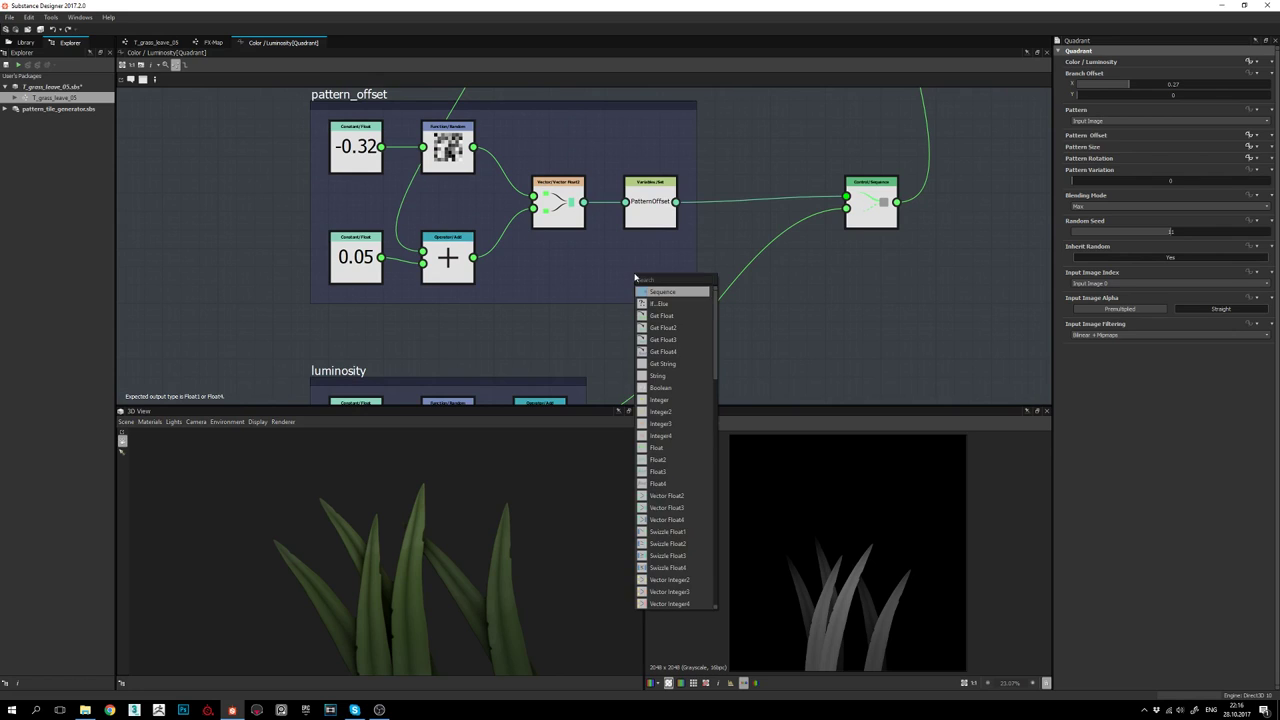
text(set)
key(Return)
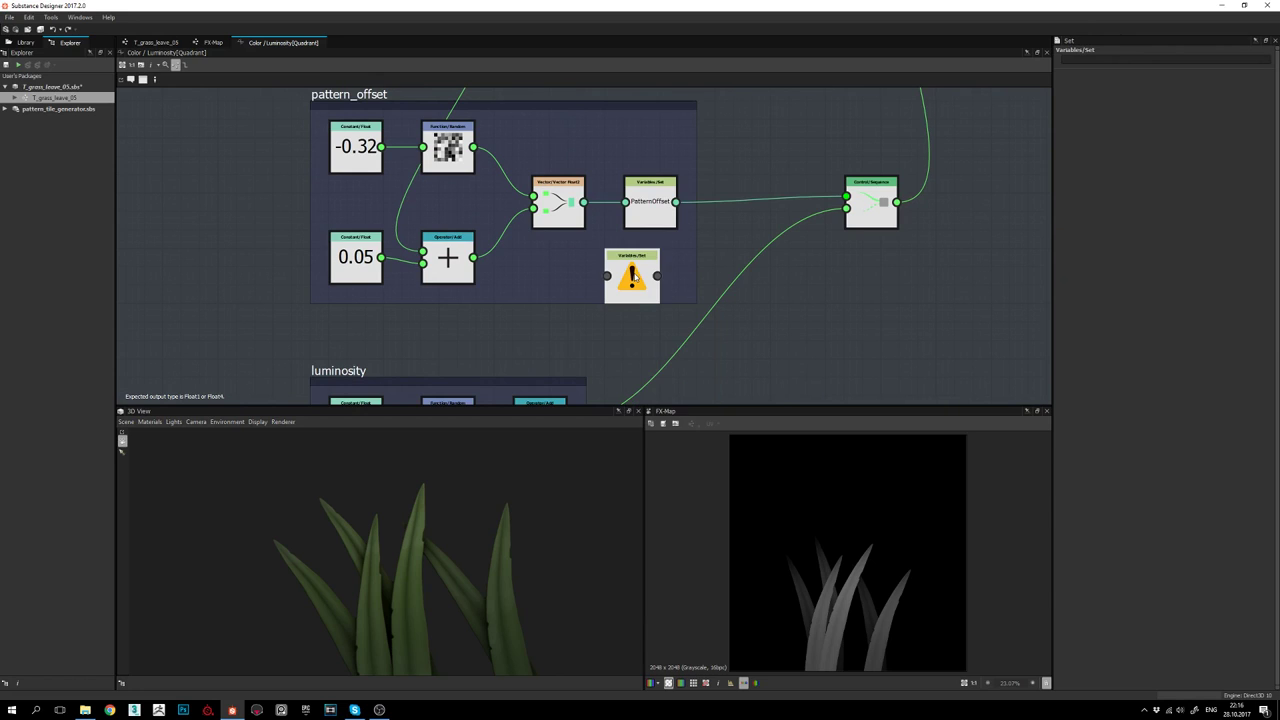
drag(583, 202, 607, 276)
key(Return)
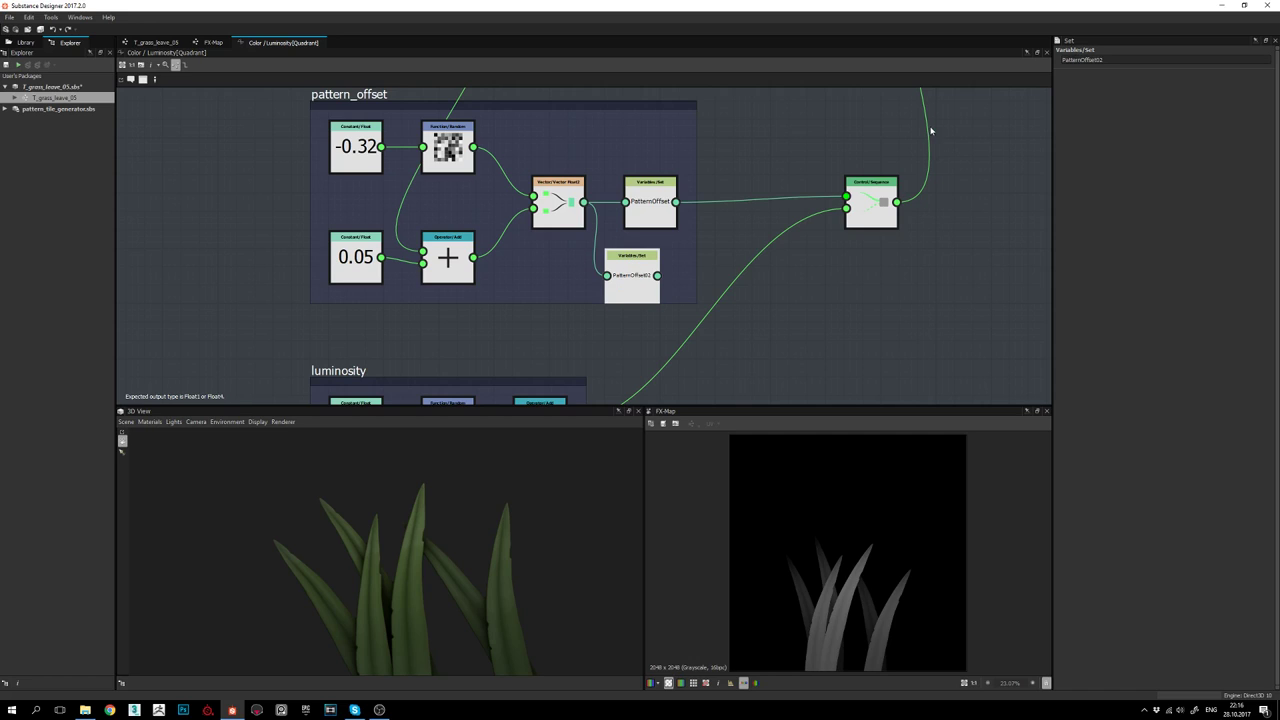
scroll(651, 286, up, 2)
scroll(614, 289, down, 1)
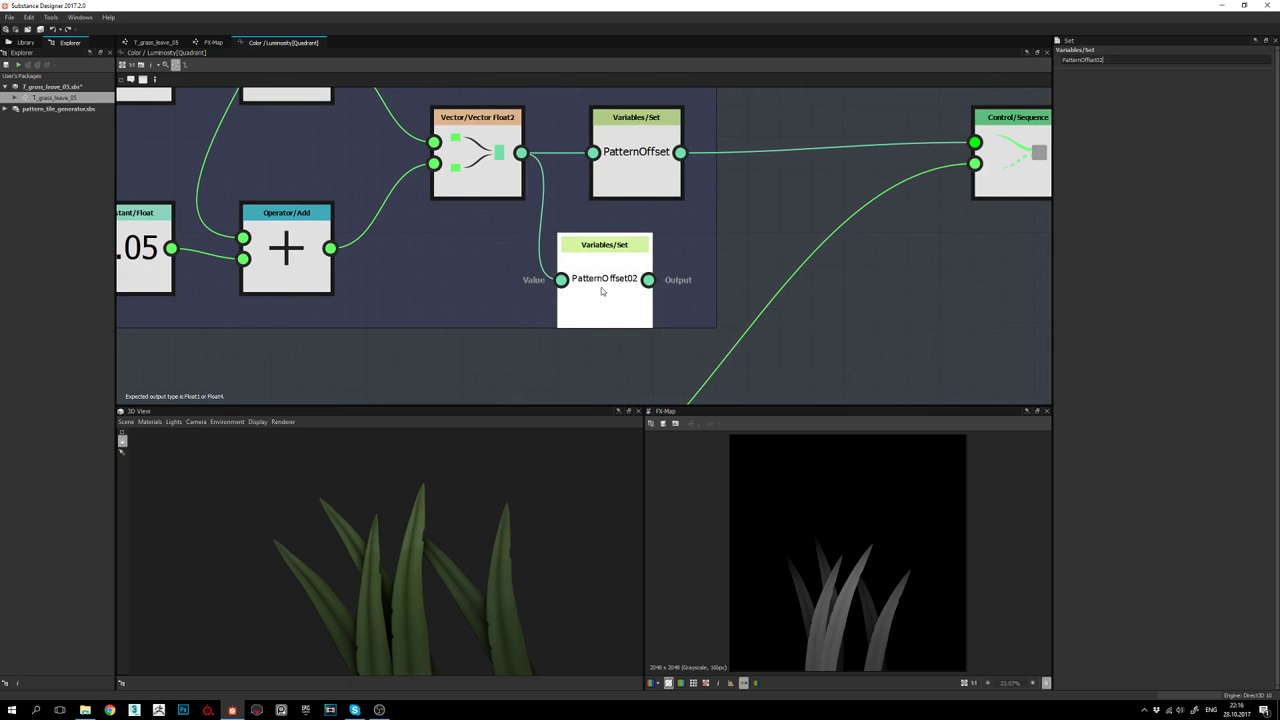
drag(626, 290, 648, 290)
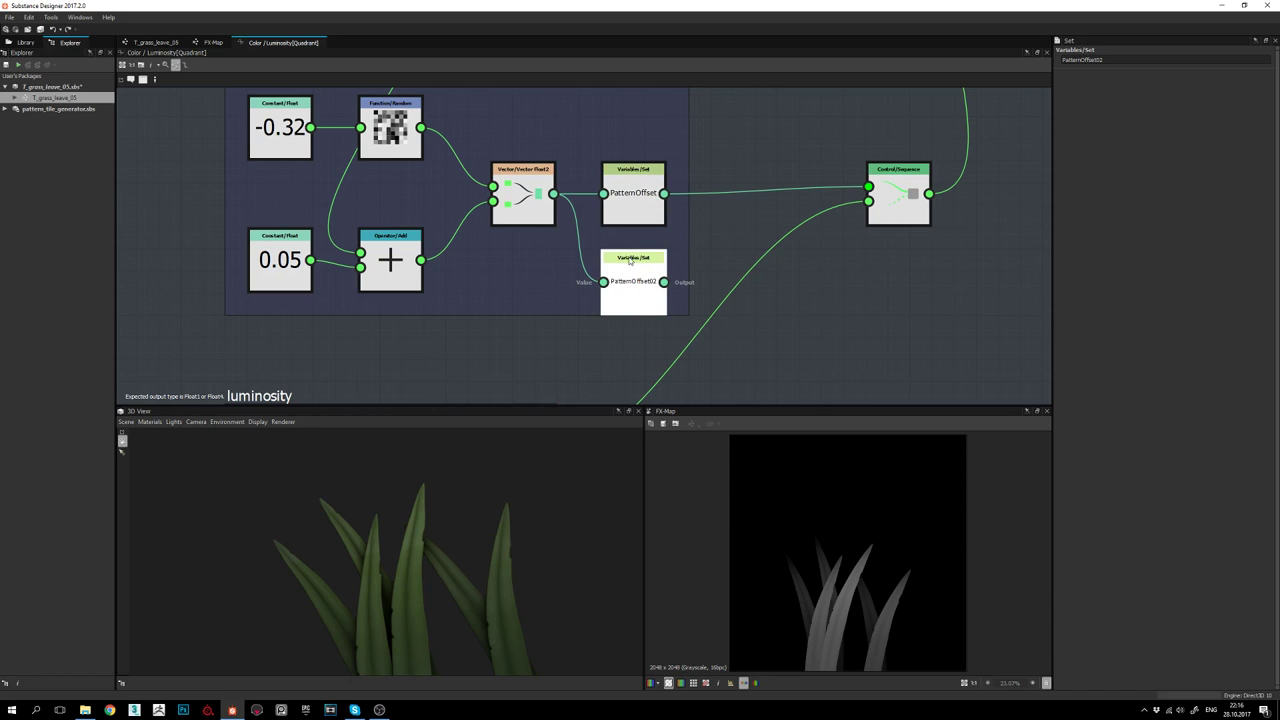
Connect the PatternOffset02 output to the Sequence node's In input in place of the PatternOffset link
middle_drag(668, 296, 657, 280)
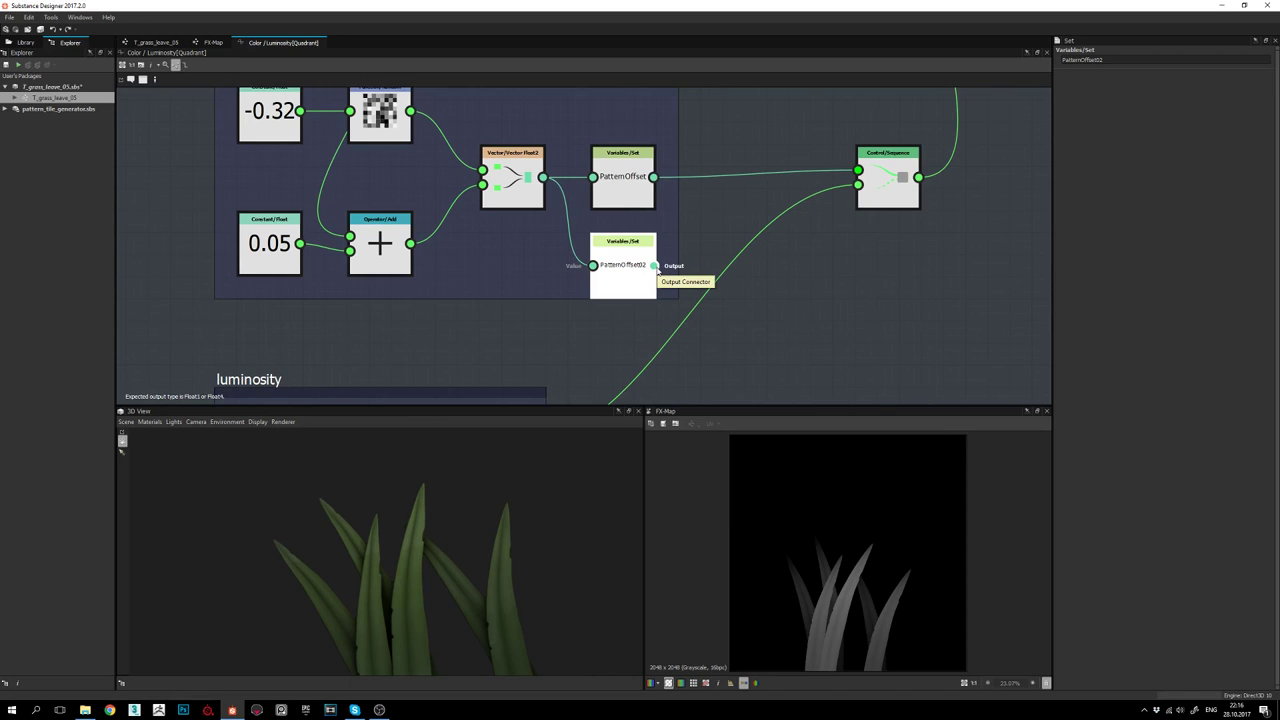
drag(654, 266, 858, 171)
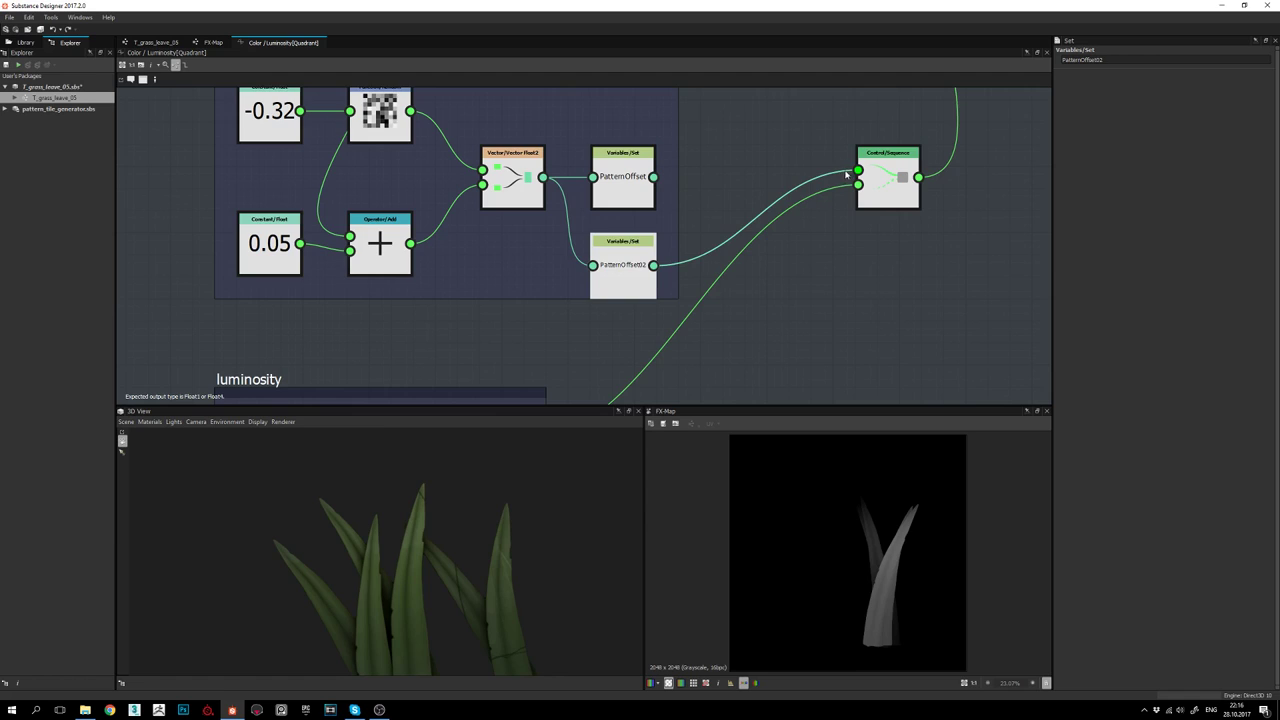
scroll(845, 175, up, 2)
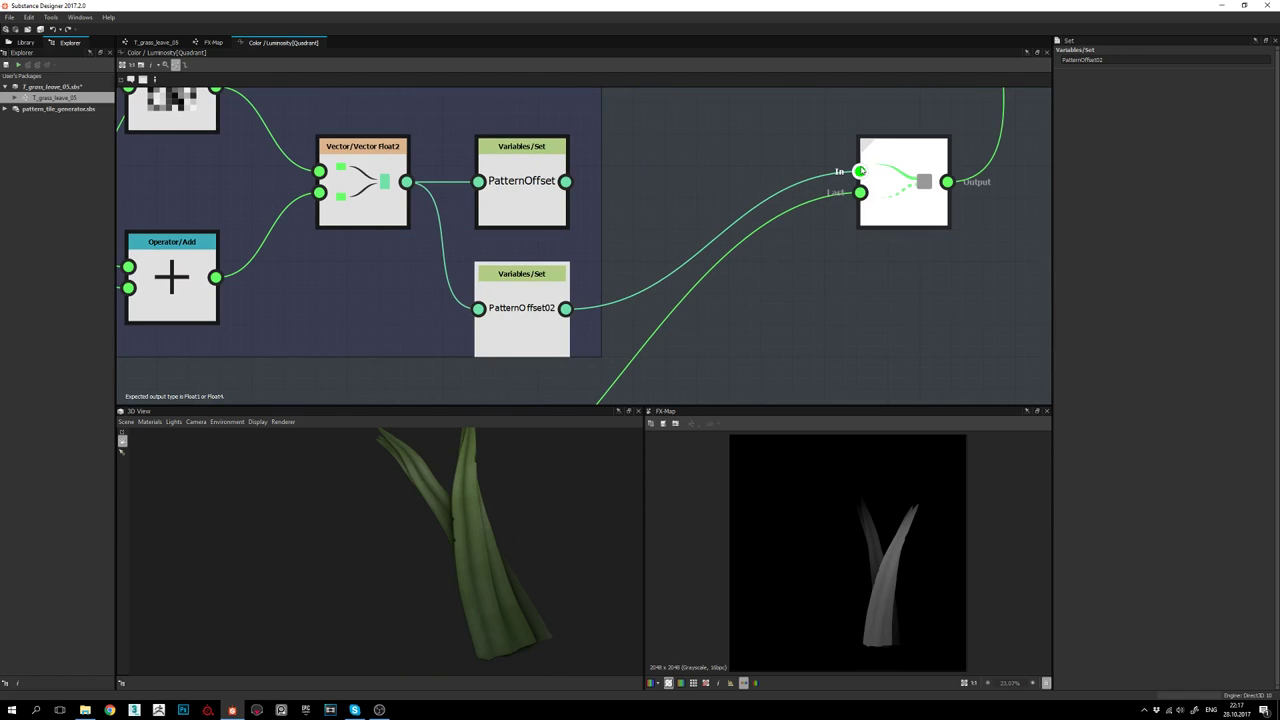
scroll(823, 182, down, 2)
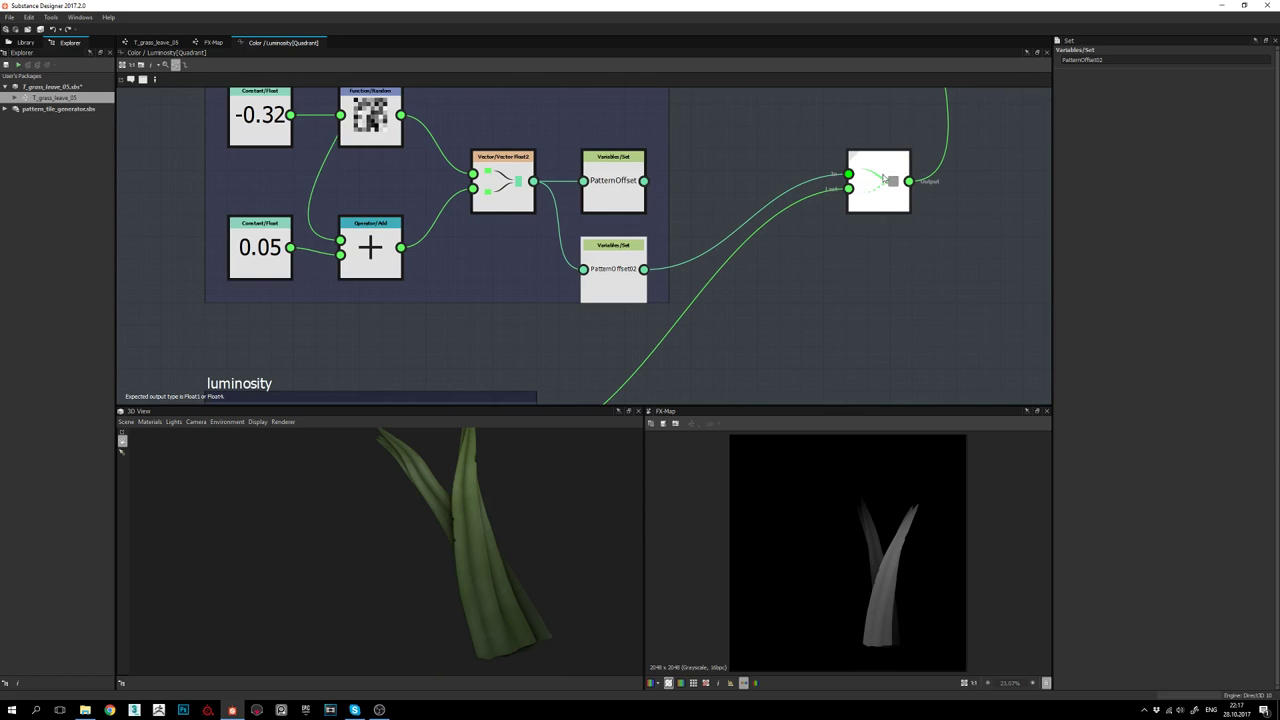
Reconnect the original PatternOffset Set node to the Sequence's In input and view the grass leaves in 3D
drag(644, 181, 848, 176)
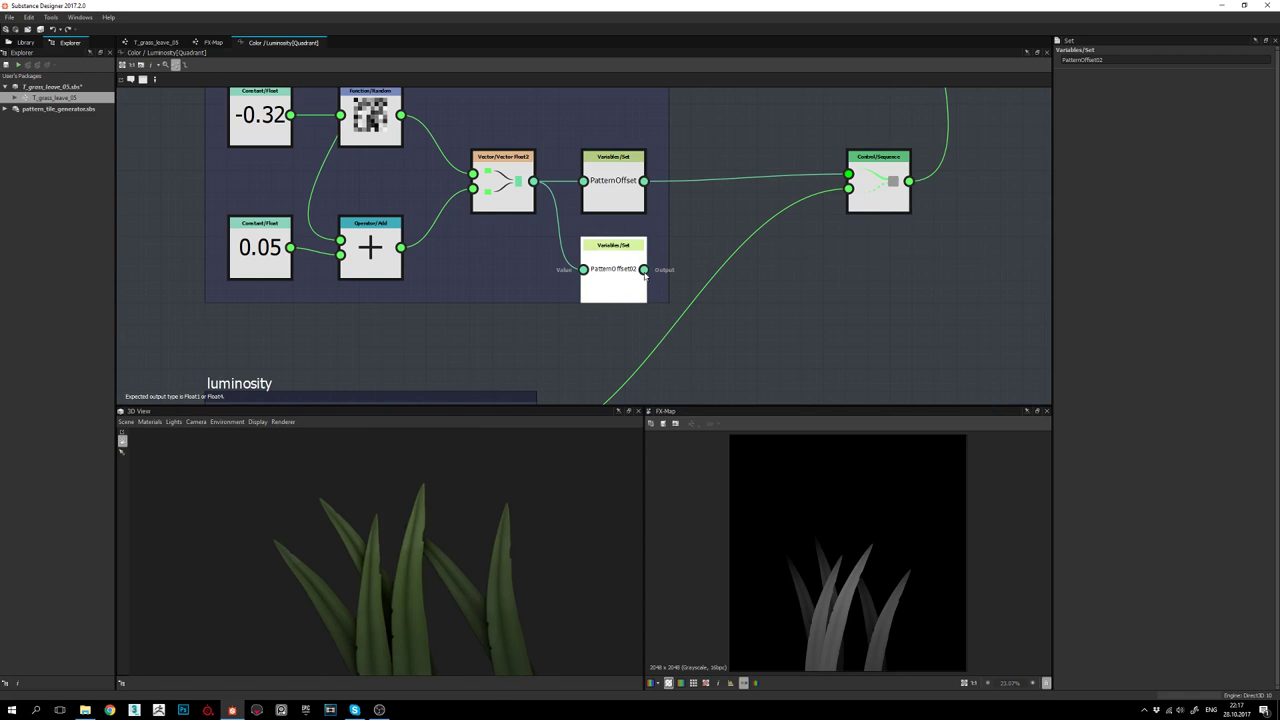
mouse_move(417, 580)
mouse_down()
mouse_move(423, 543)
mouse_move(422, 573)
mouse_up()
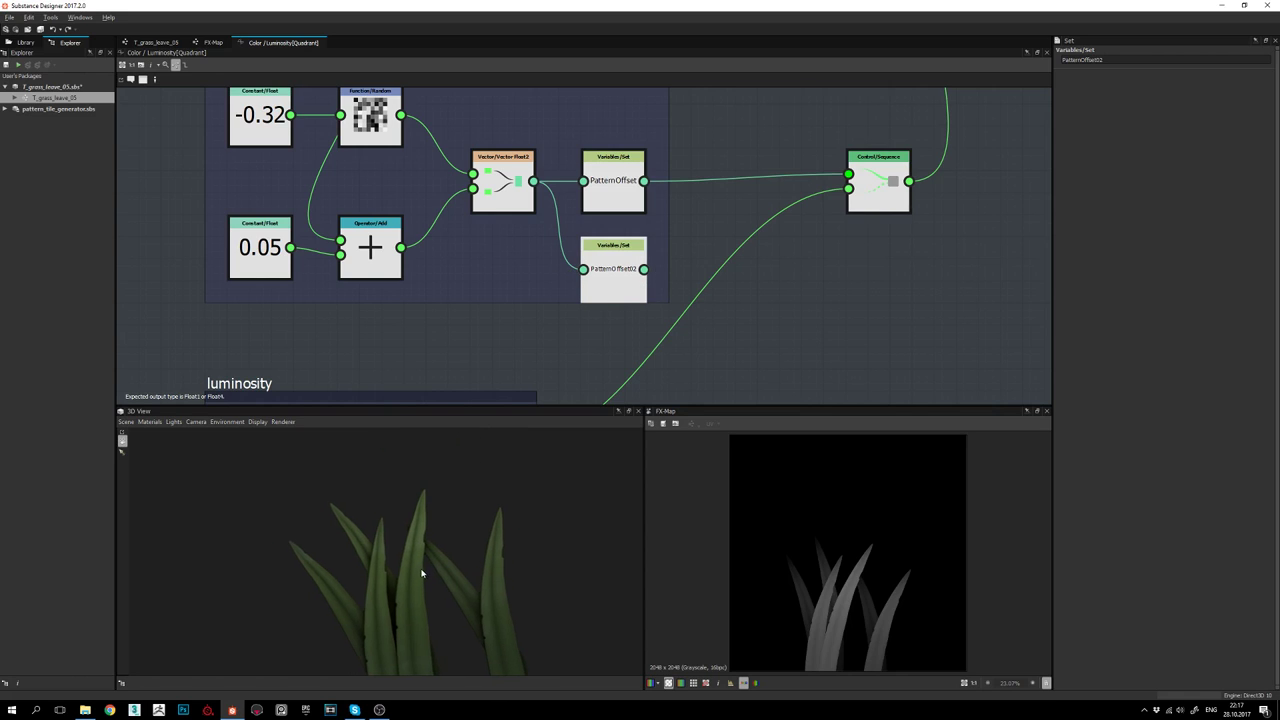
middle_drag(422, 573, 451, 543)
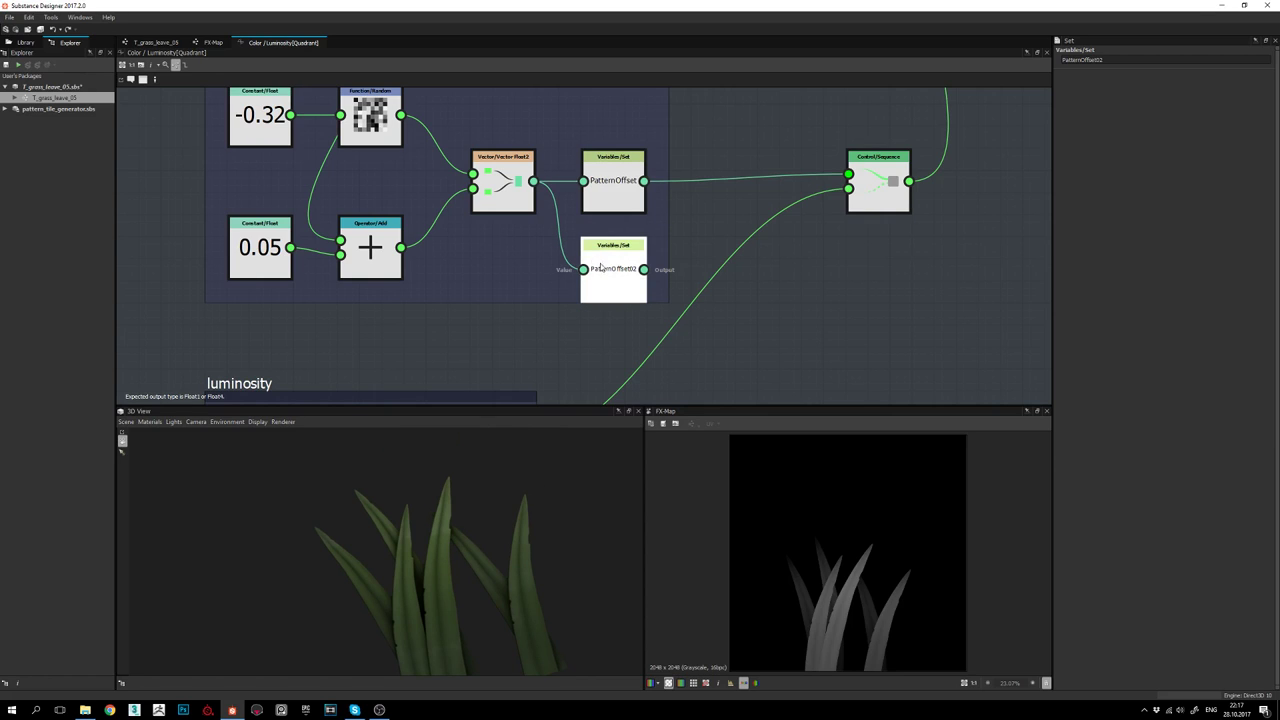
Link the PatternOffset02 Set node to the Sequence's In input again and check the leaves in the 3D view
drag(645, 270, 700, 230)
drag(645, 270, 849, 176)
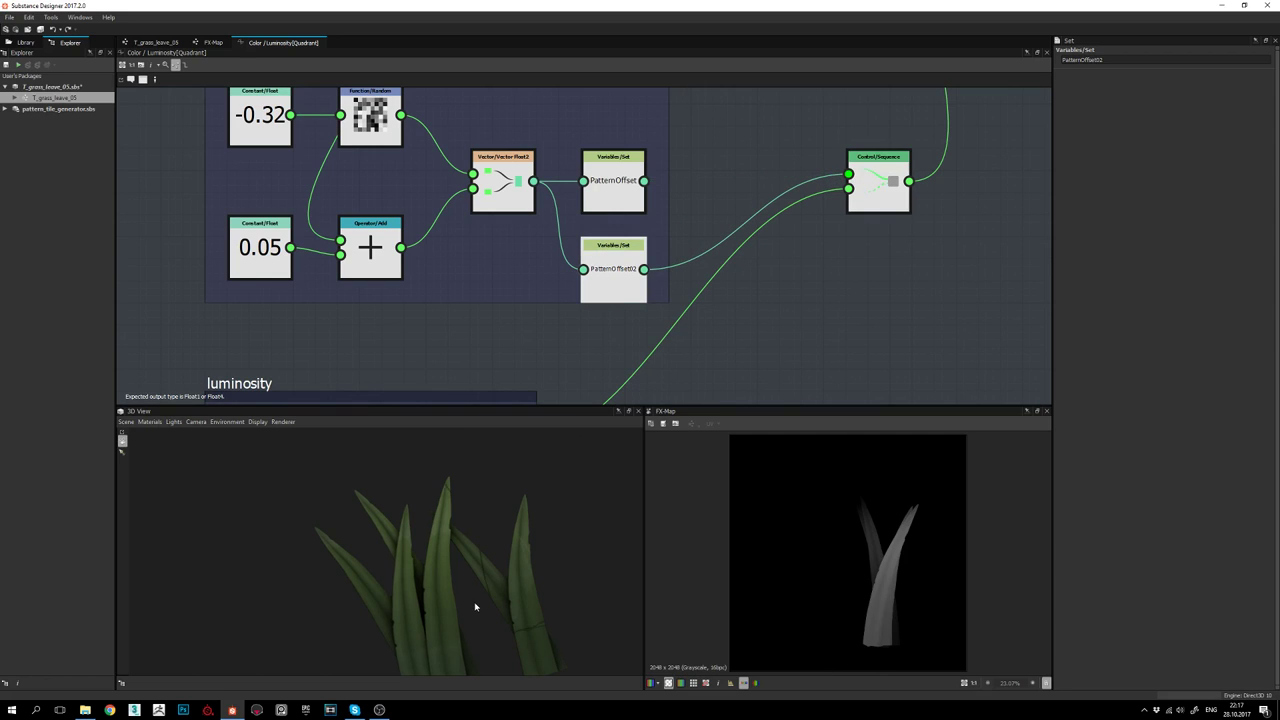
drag(475, 606, 468, 557)
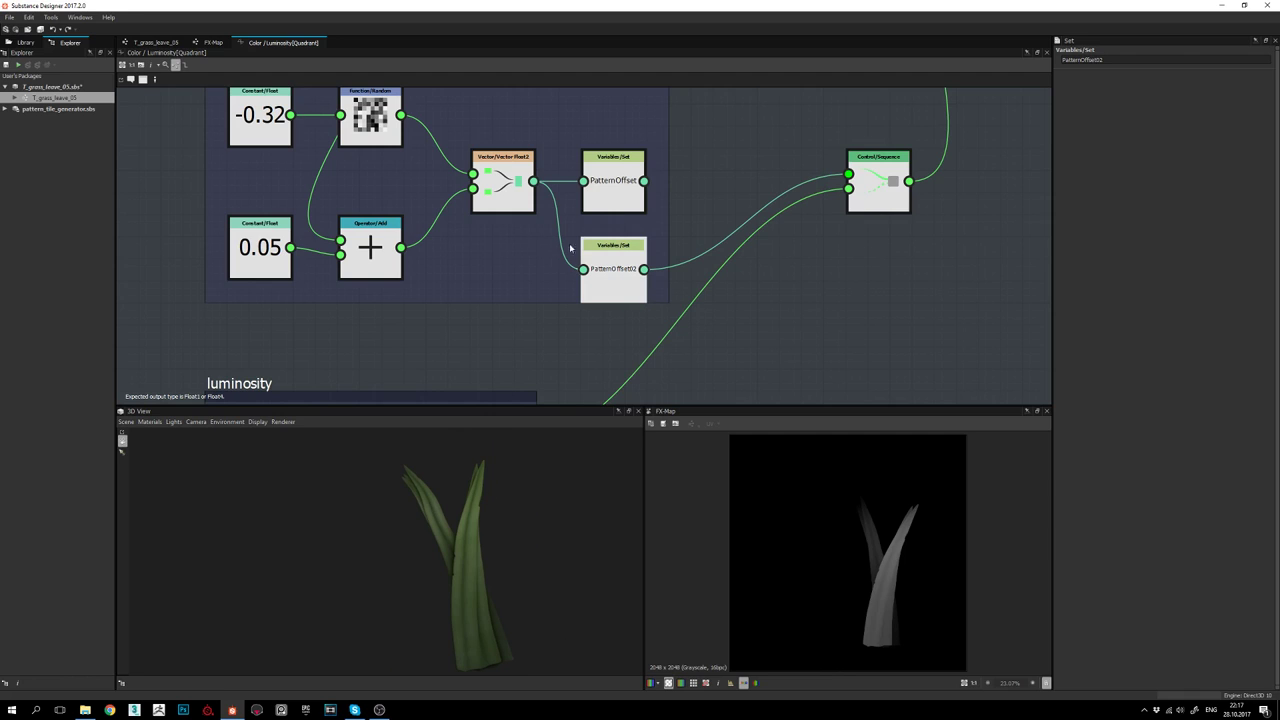
Open the connected Quadrant's Pattern Offset function from the FX-Map and examine its Get Float2 node
scroll(654, 297, down, 2)
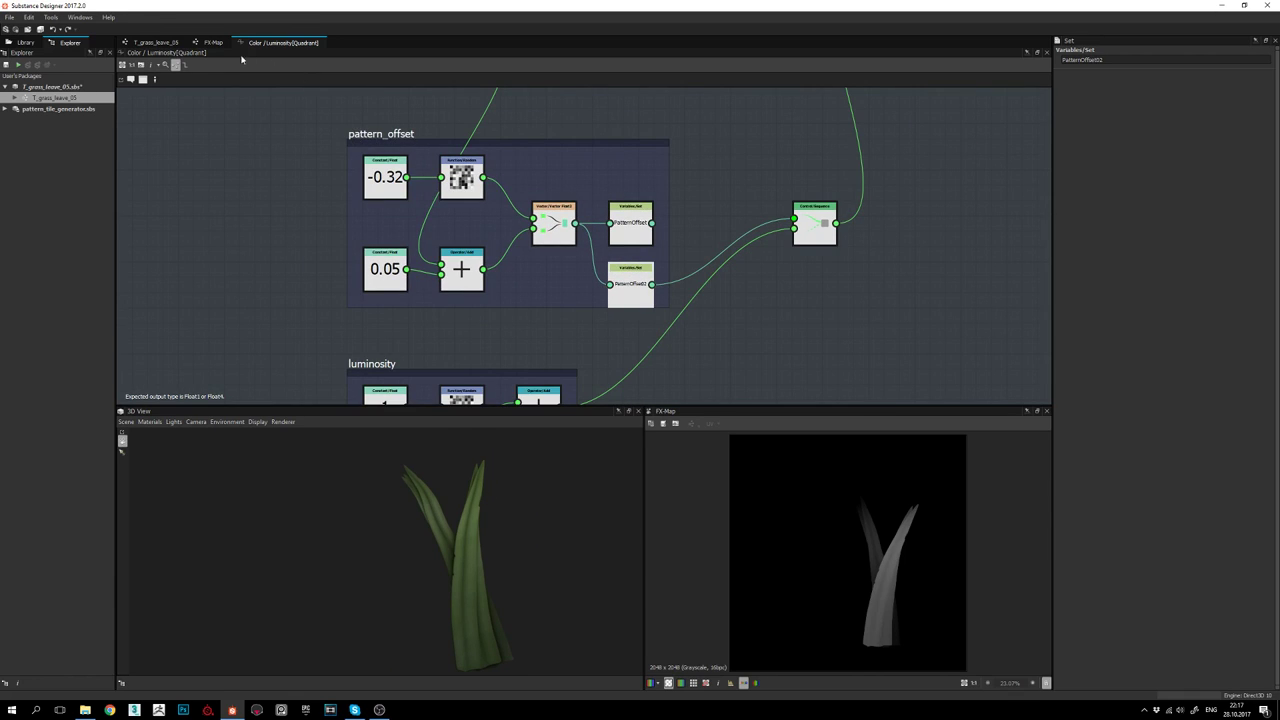
click(213, 42)
click(590, 266)
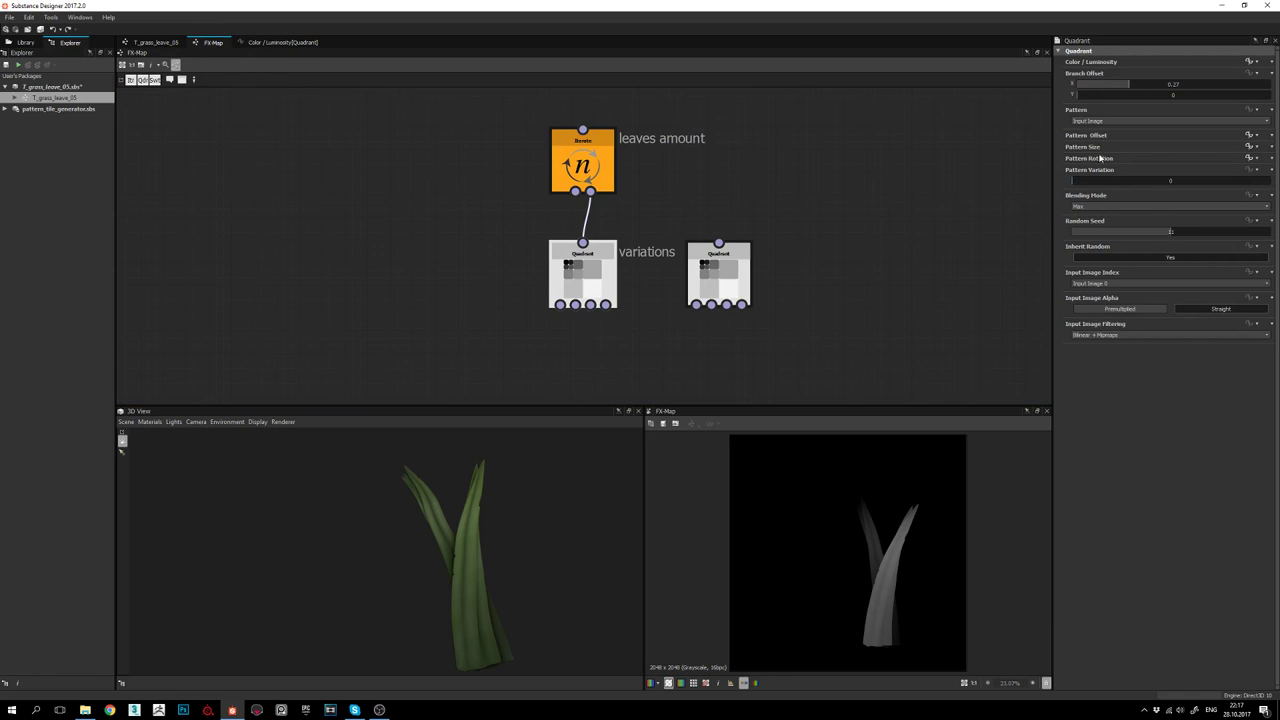
click(1248, 135)
scroll(606, 266, down, 3)
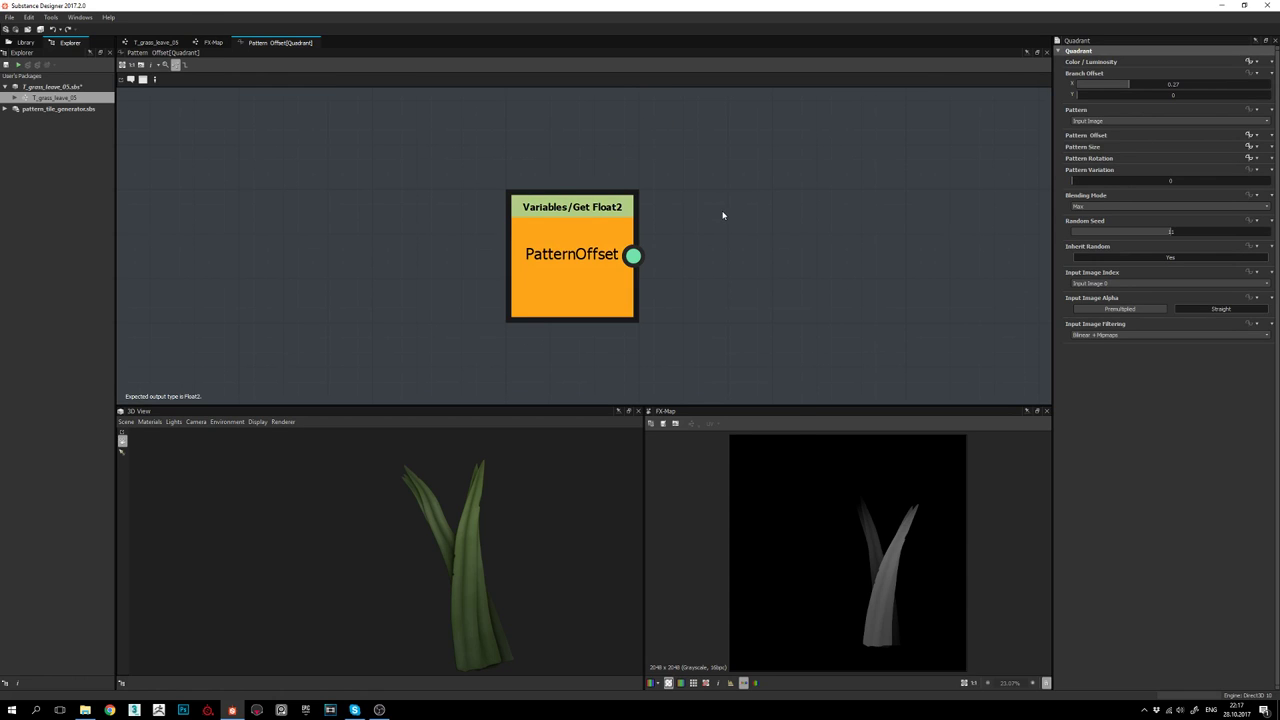
key(space)
text(get)
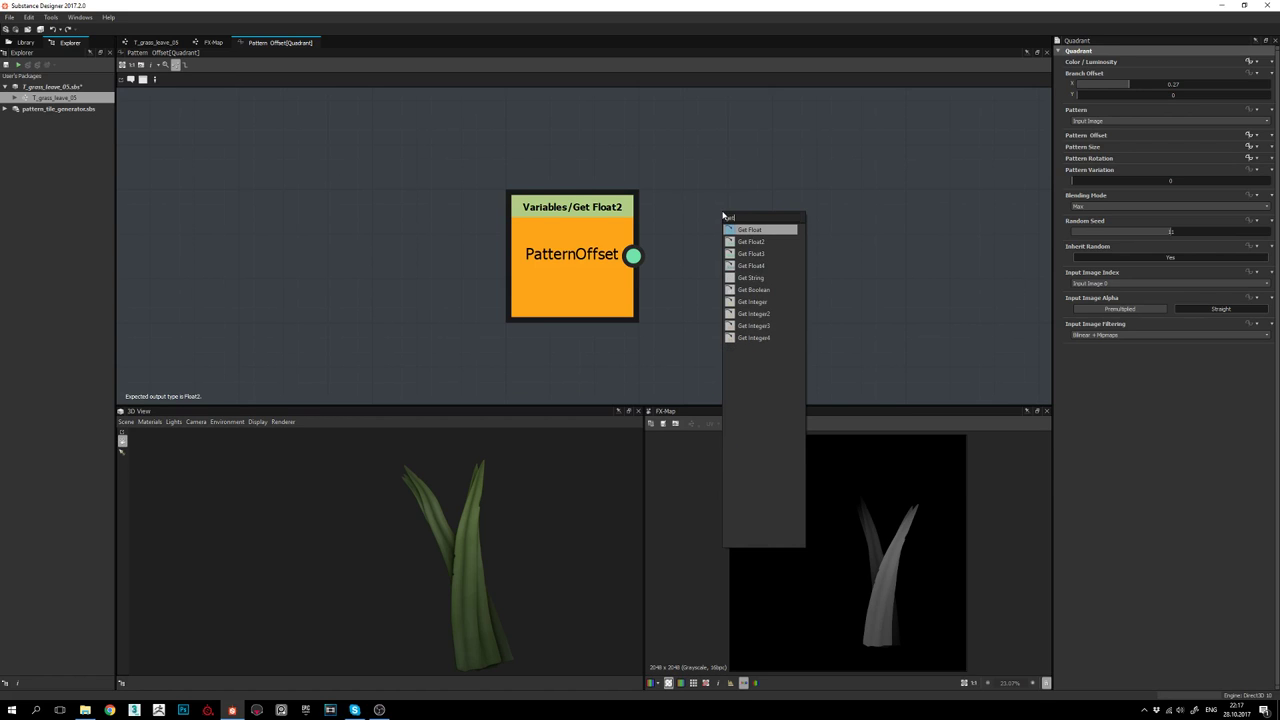
key(Return)
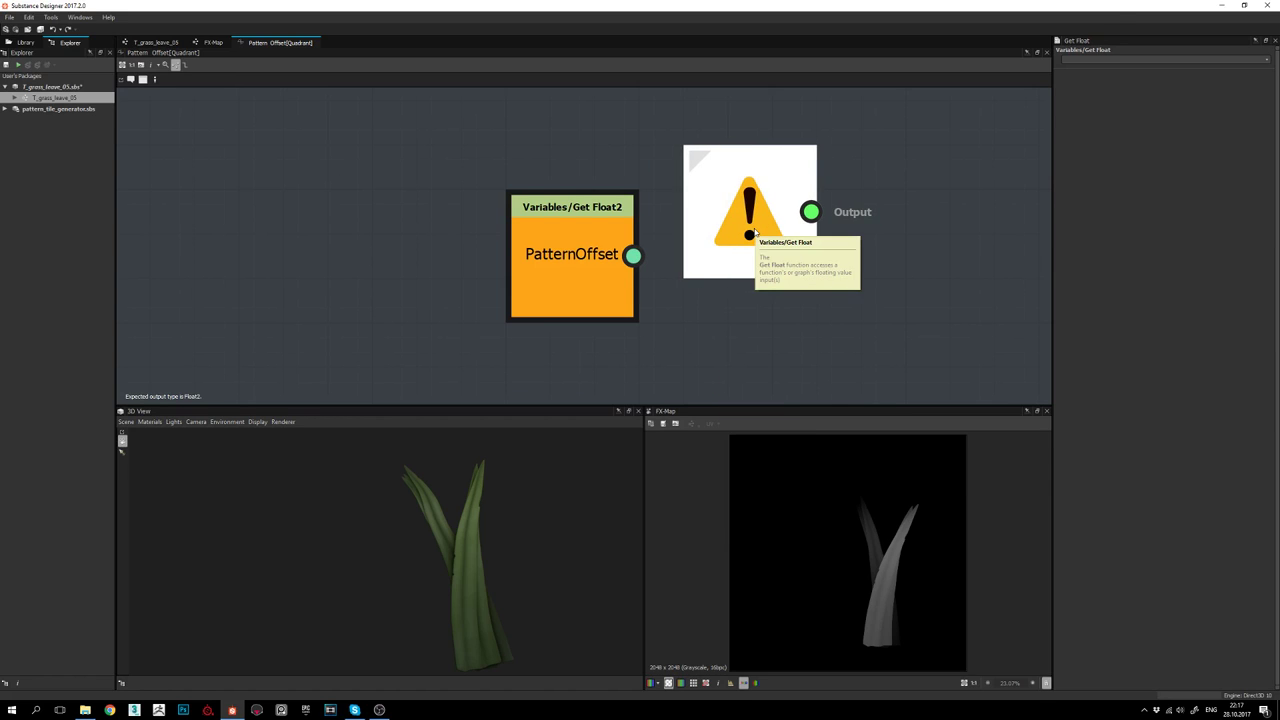
key(Delete)
Set the Get Float2 node's variable to PatternOffset02 and check the grass leaves in the 3D view
click(588, 230)
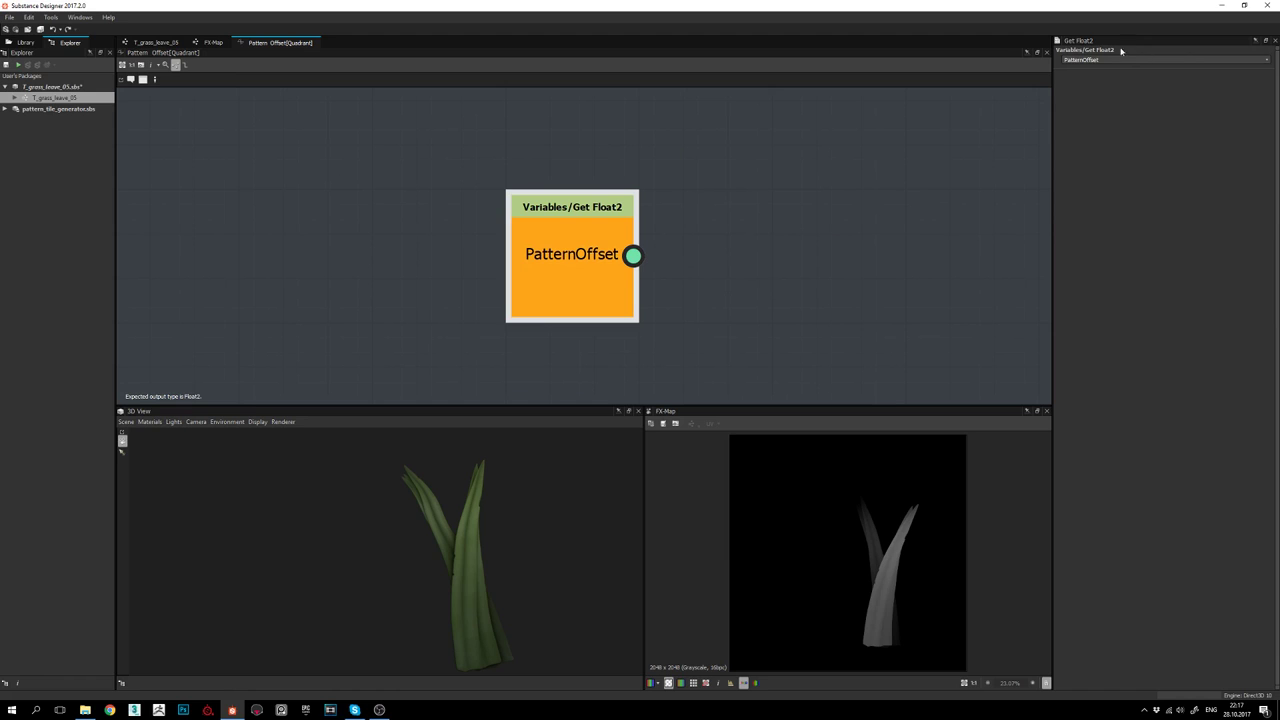
click(1267, 61)
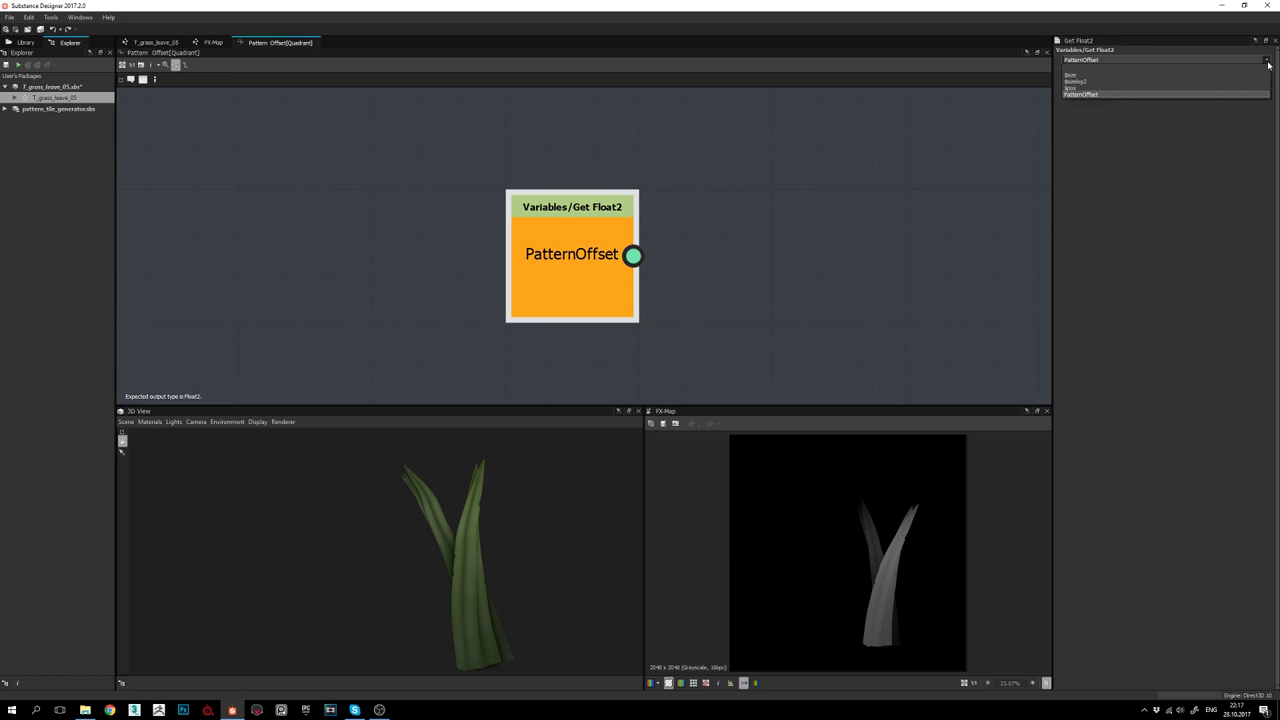
click(784, 266)
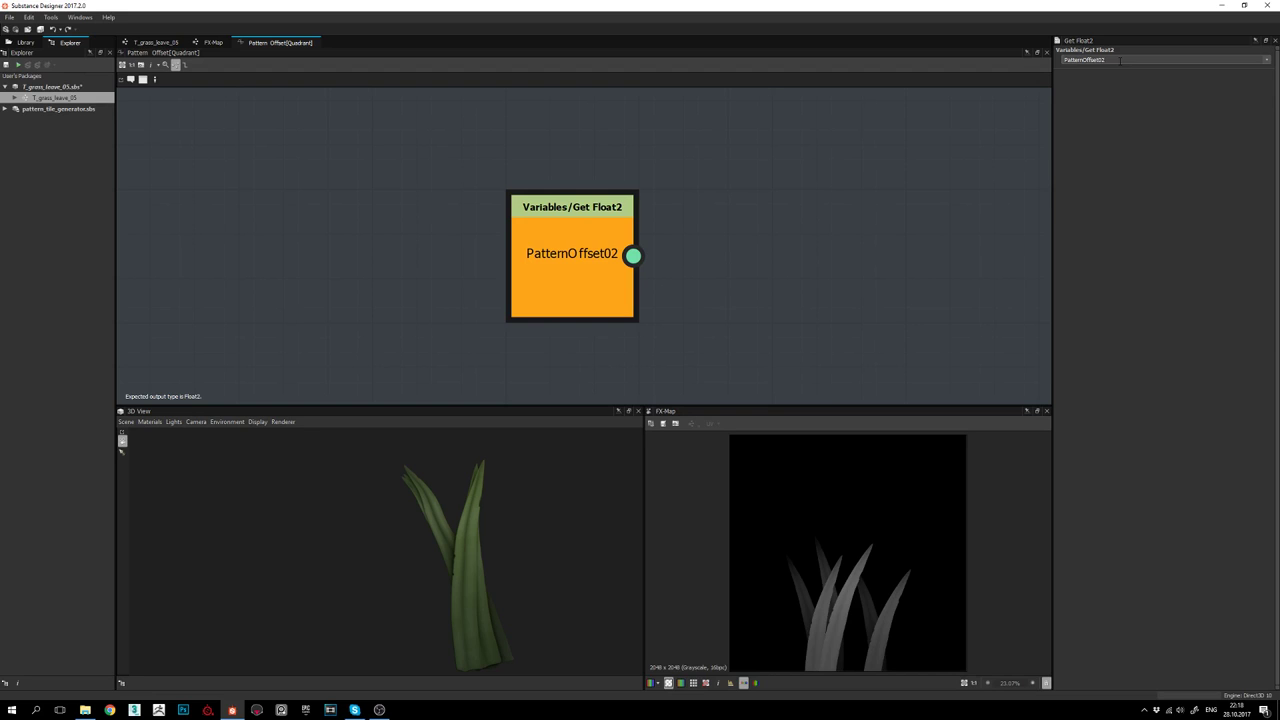
drag(475, 563, 498, 585)
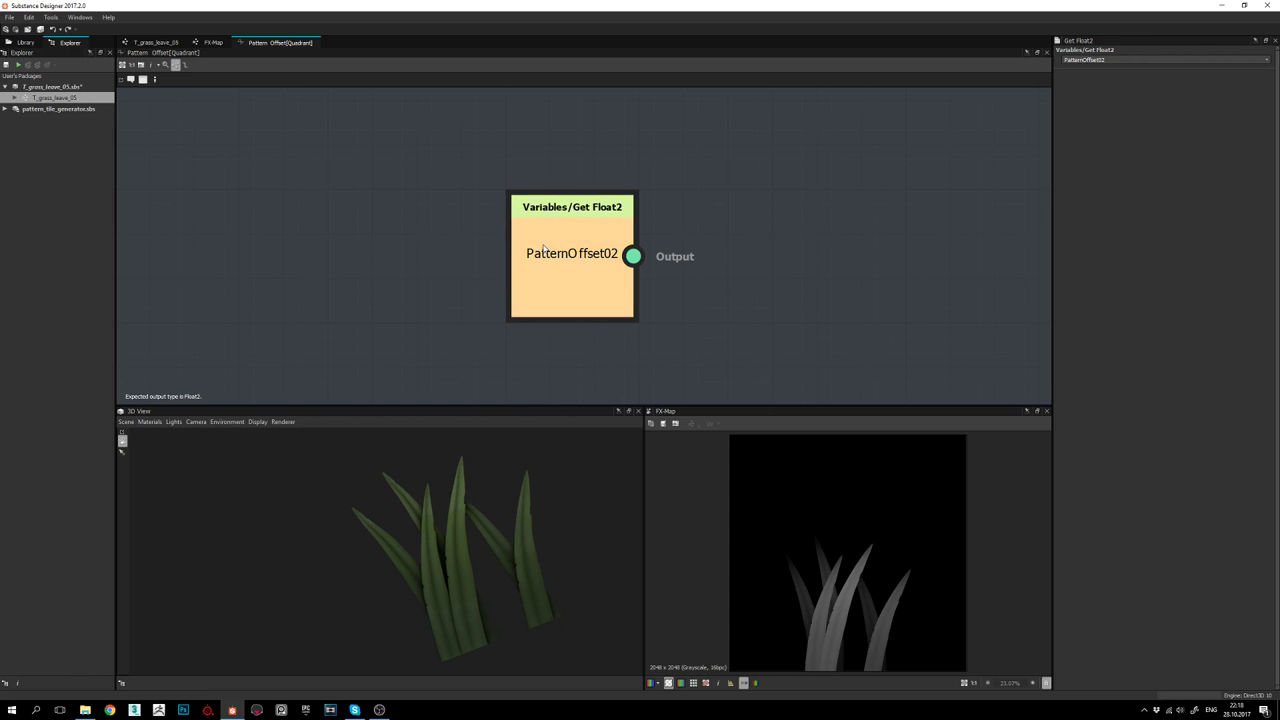
click(628, 258)
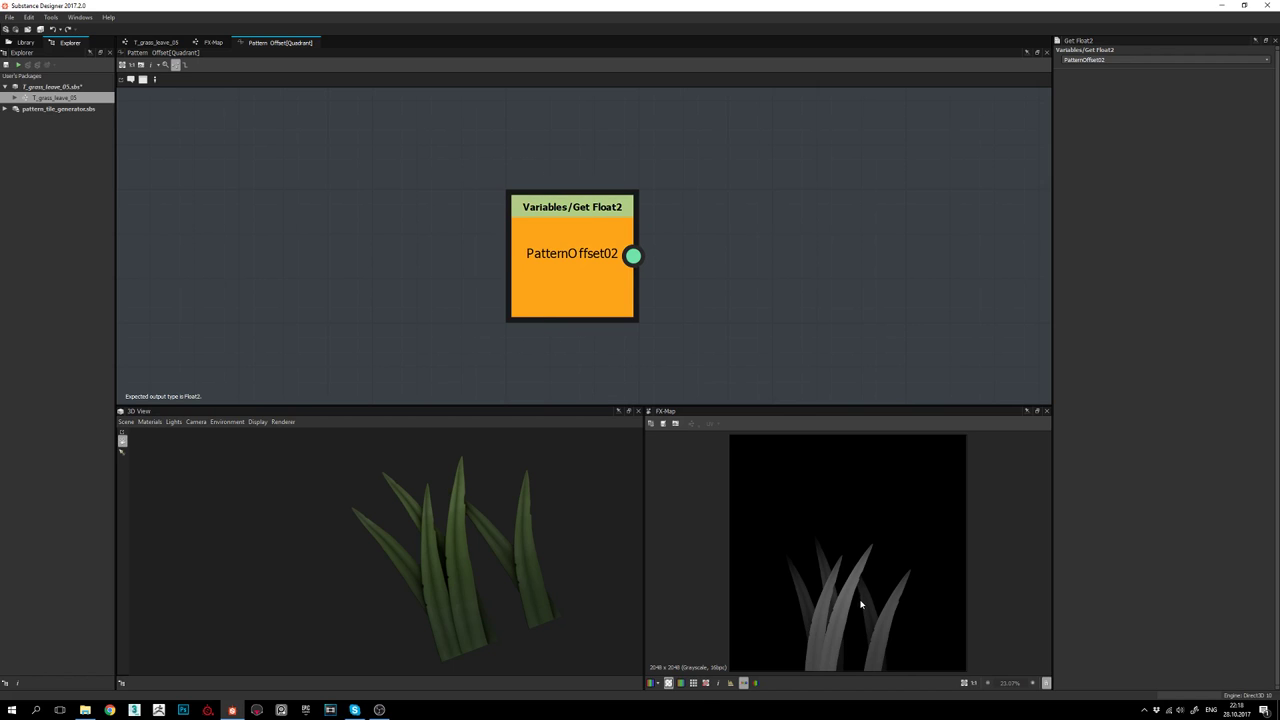
Open the connected Quadrant's Color / Luminosity function from the FX-Map and examine how the pattern_offset Set nodes link to the Sequence
click(214, 43)
click(578, 270)
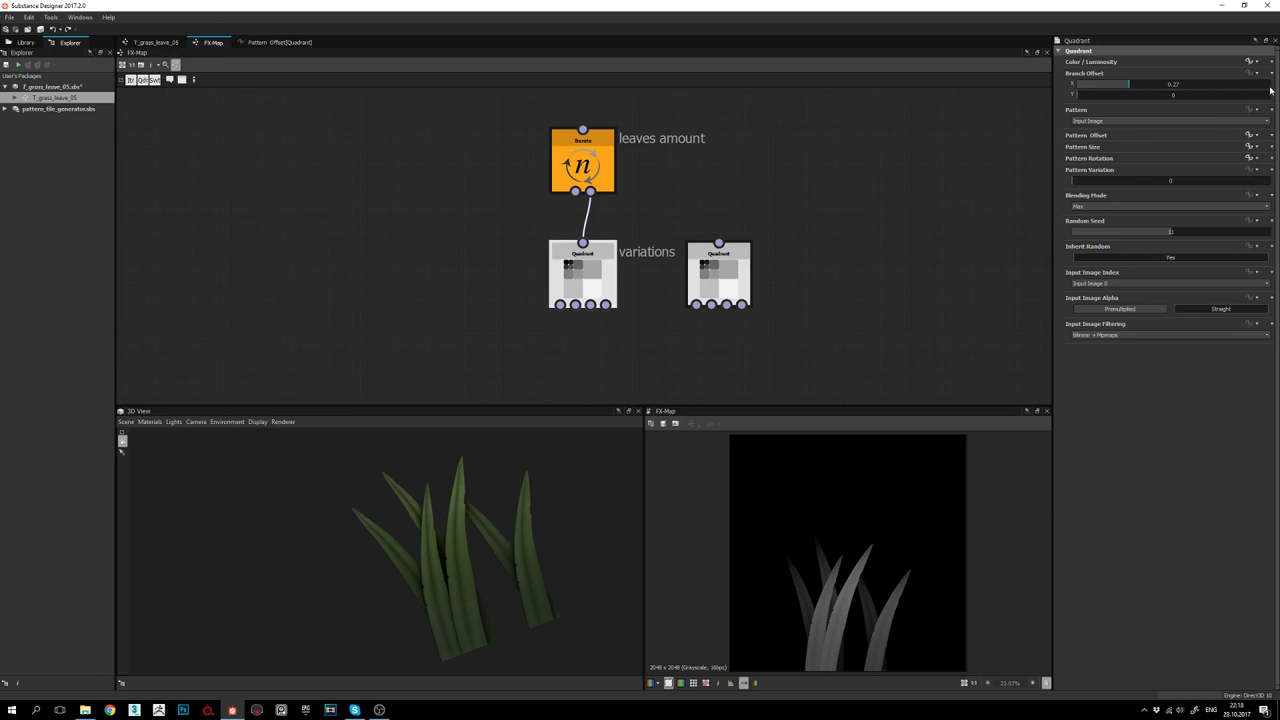
click(1249, 62)
scroll(515, 348, up, 6)
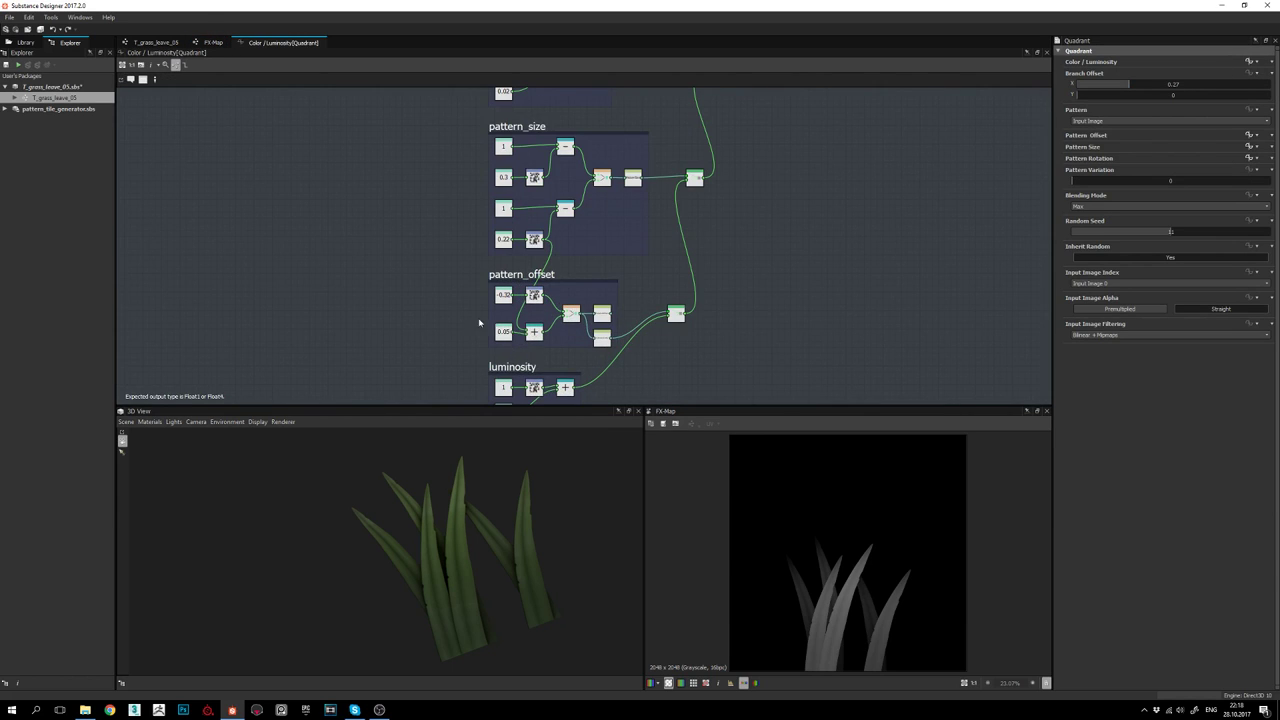
middle_drag(641, 274, 645, 208)
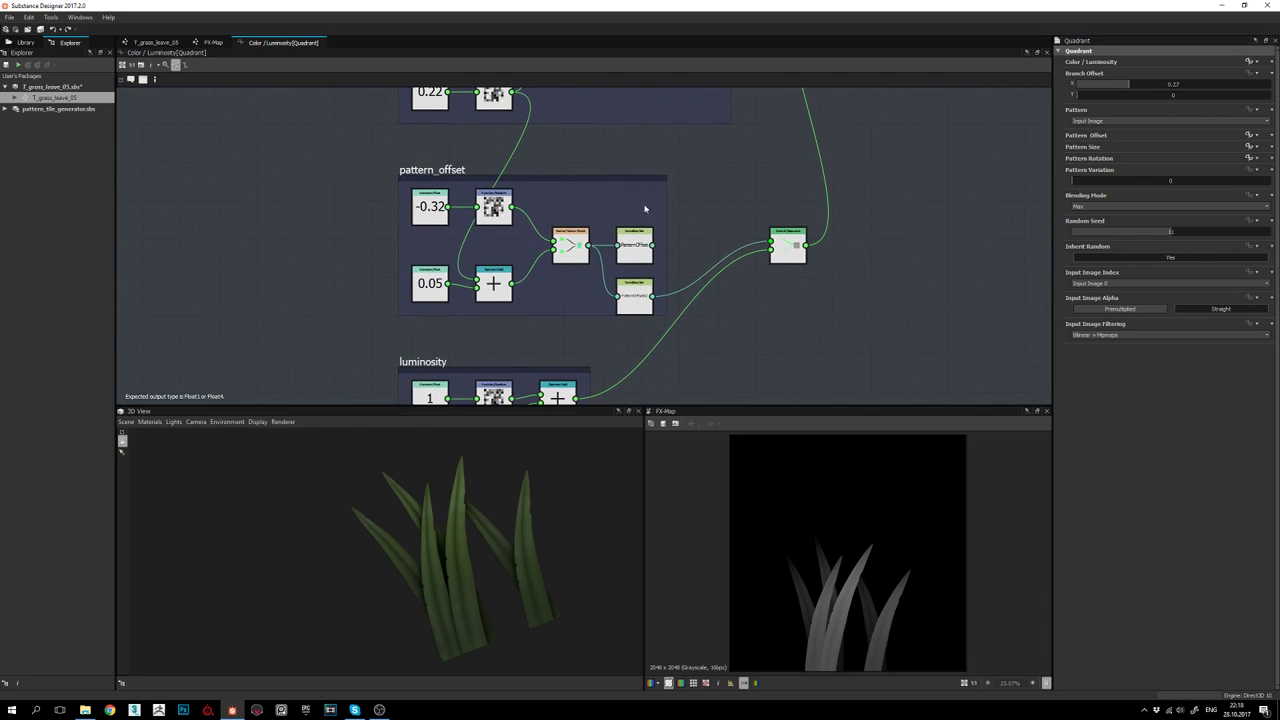
scroll(723, 257, up, 1)
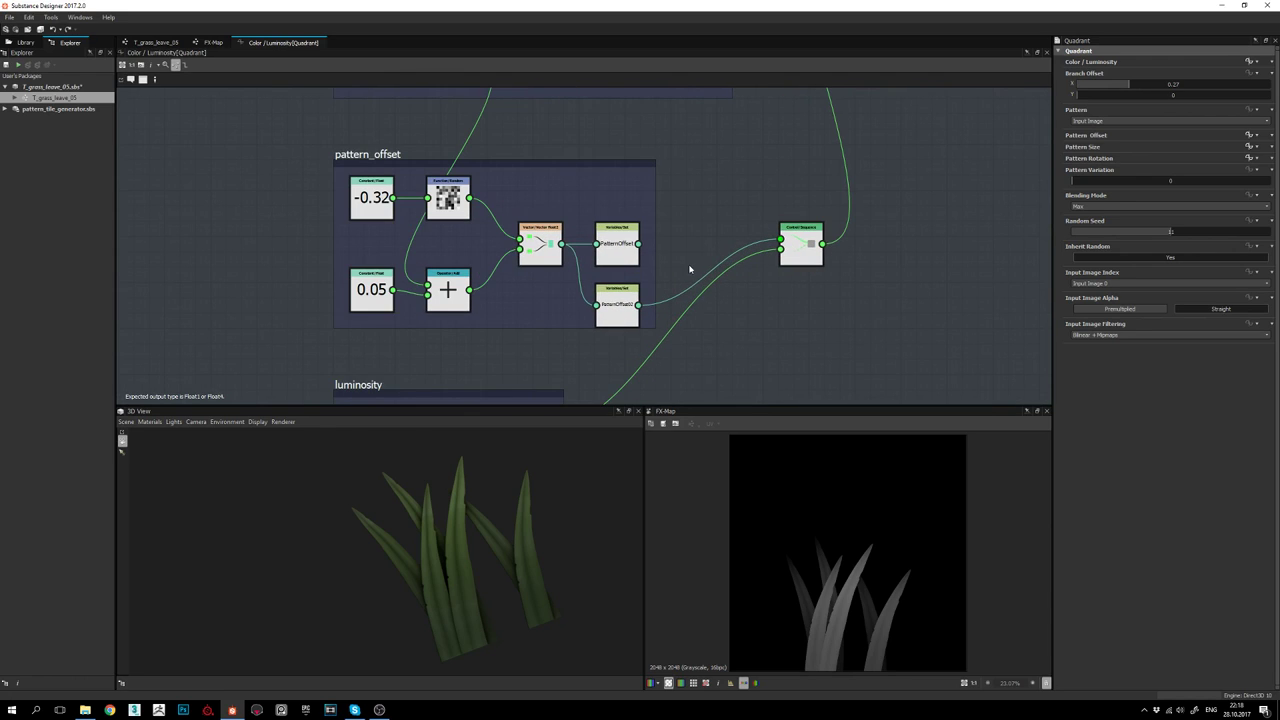
middle_drag(588, 298, 594, 303)
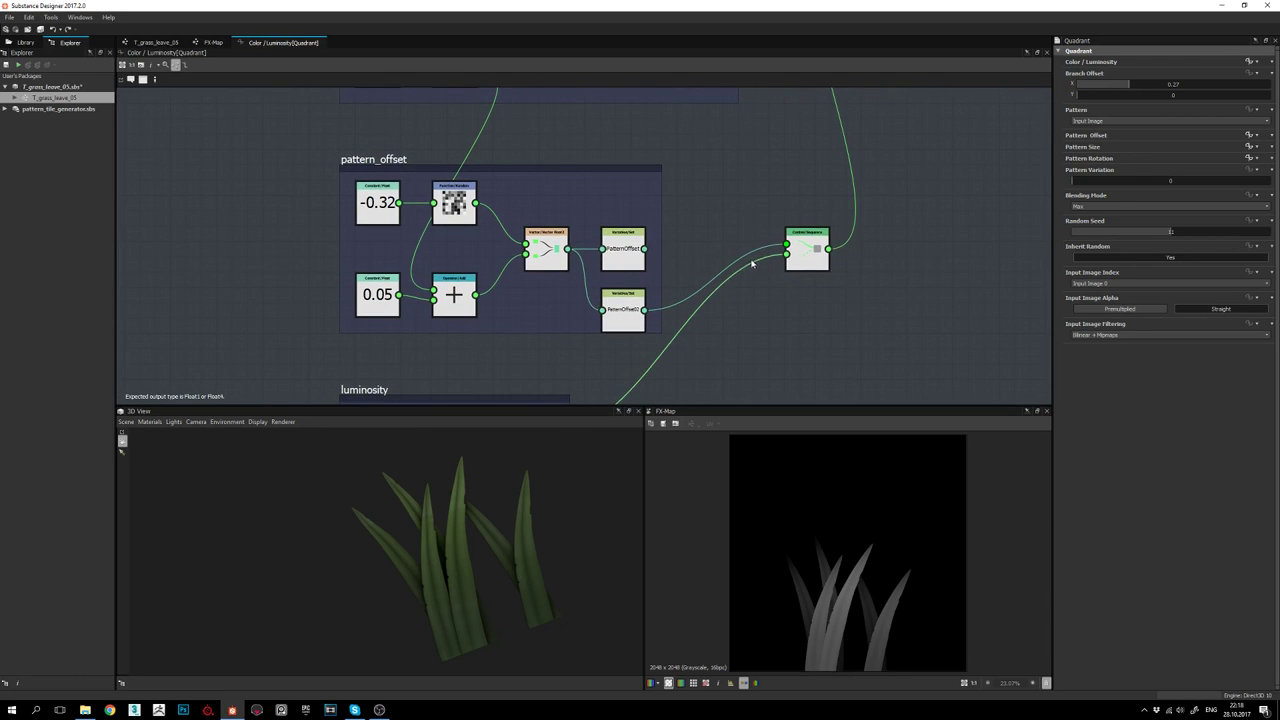
scroll(752, 263, down, 3)
middle_drag(748, 293, 723, 306)
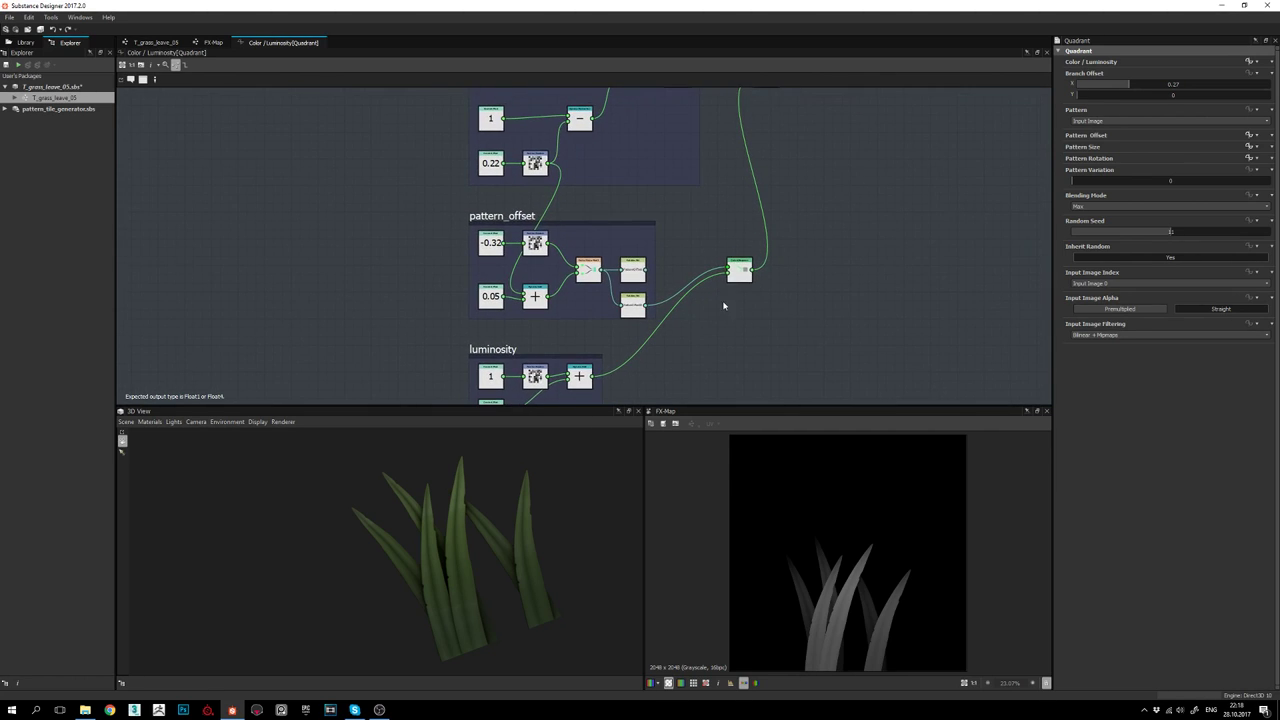
scroll(670, 272, up, 2)
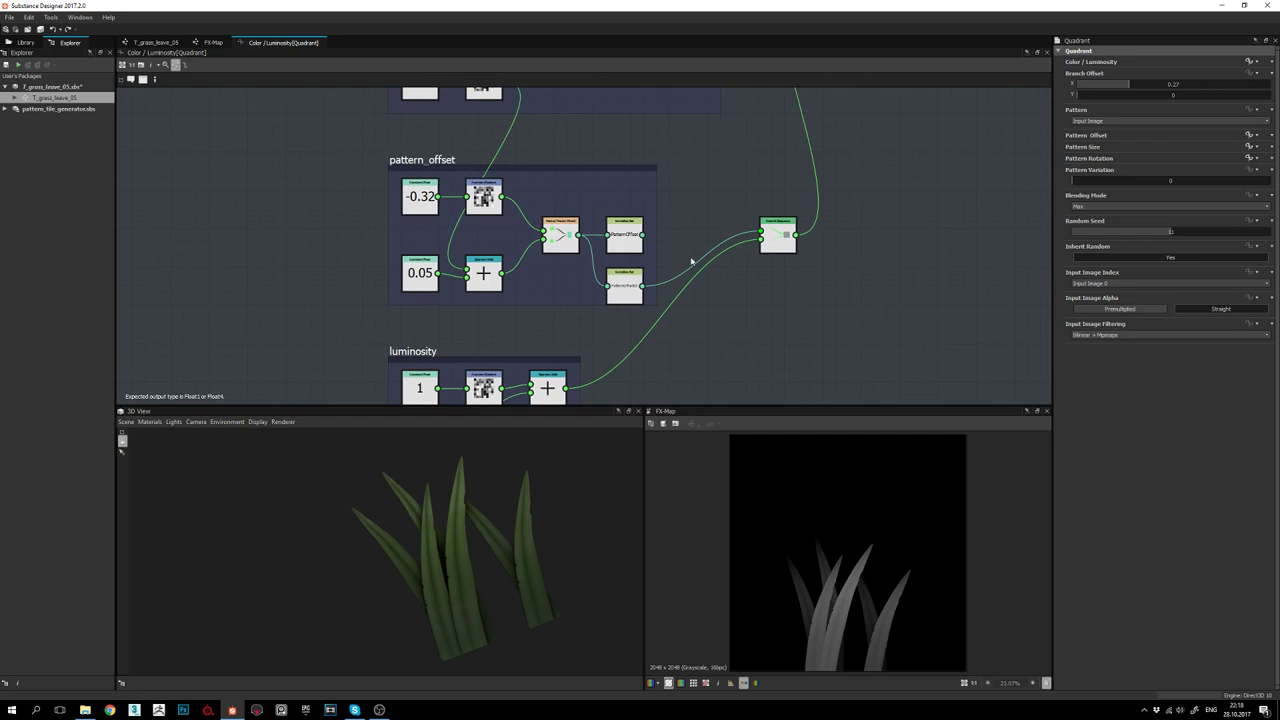
scroll(780, 240, up, 2)
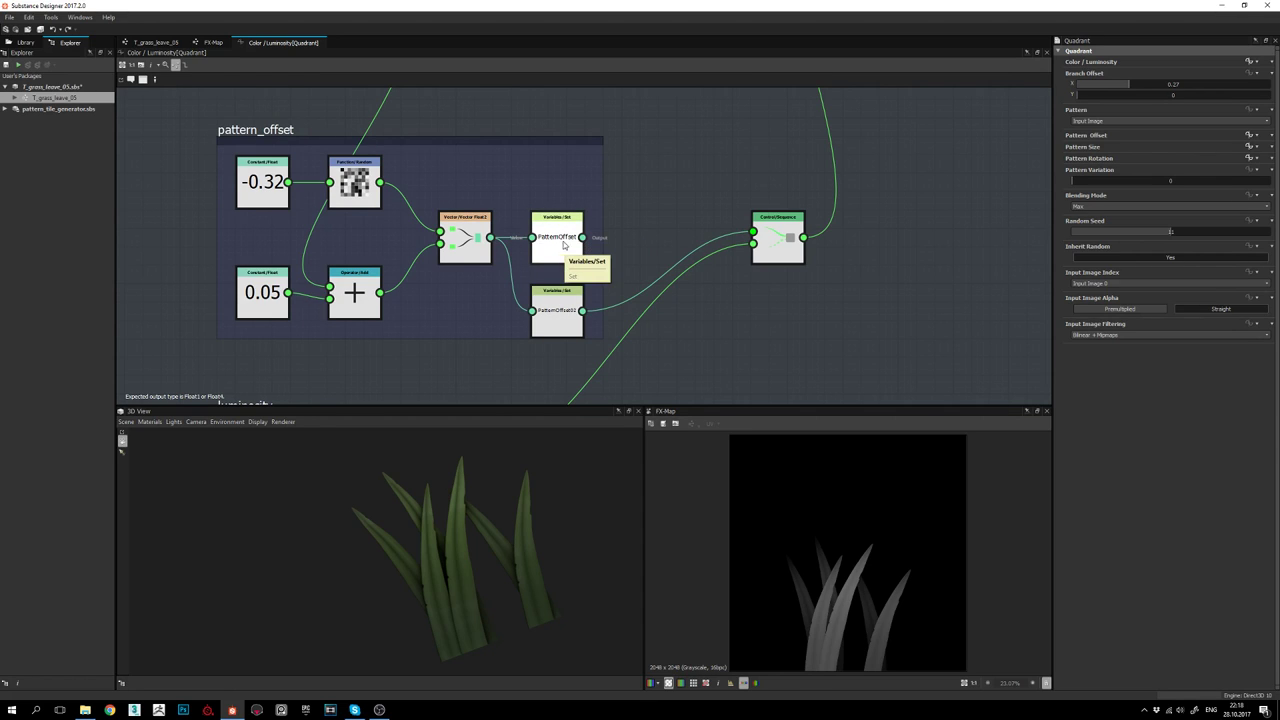
Connect the PatternOffset Set node to the Sequence's In input and delete the PatternOffset02 Set node
drag(582, 238, 752, 231)
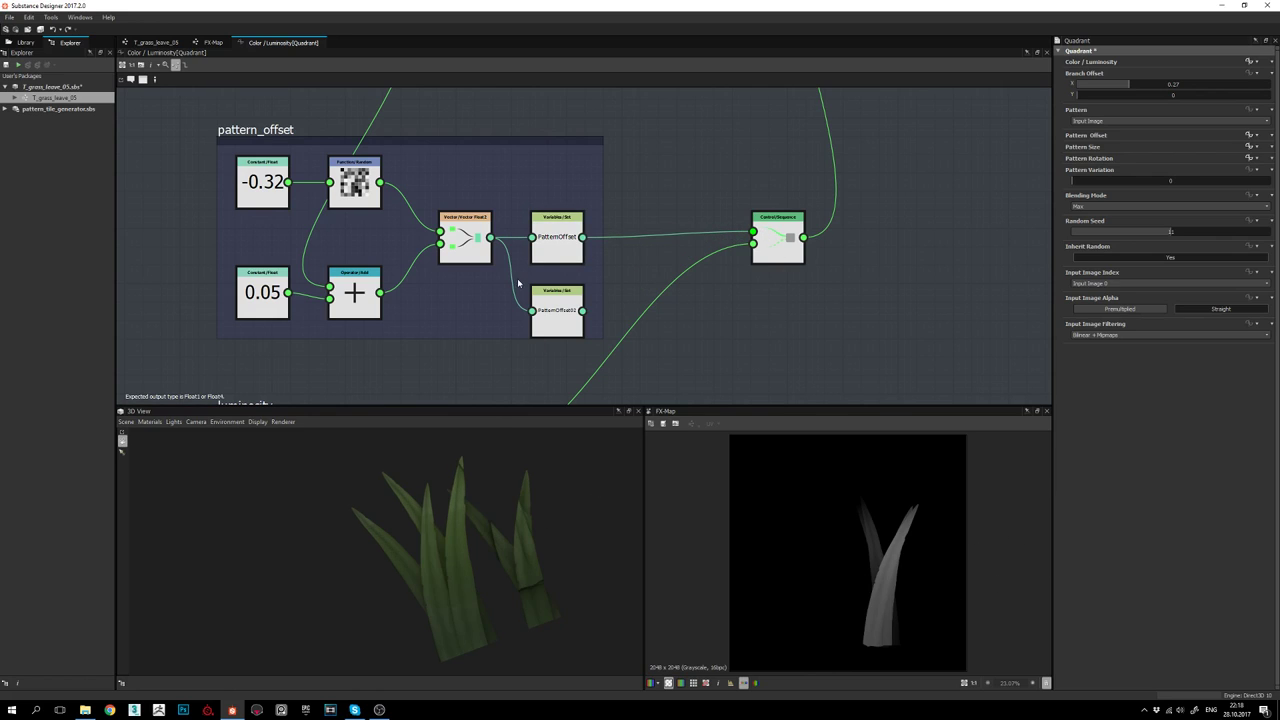
click(570, 309)
key(Delete)
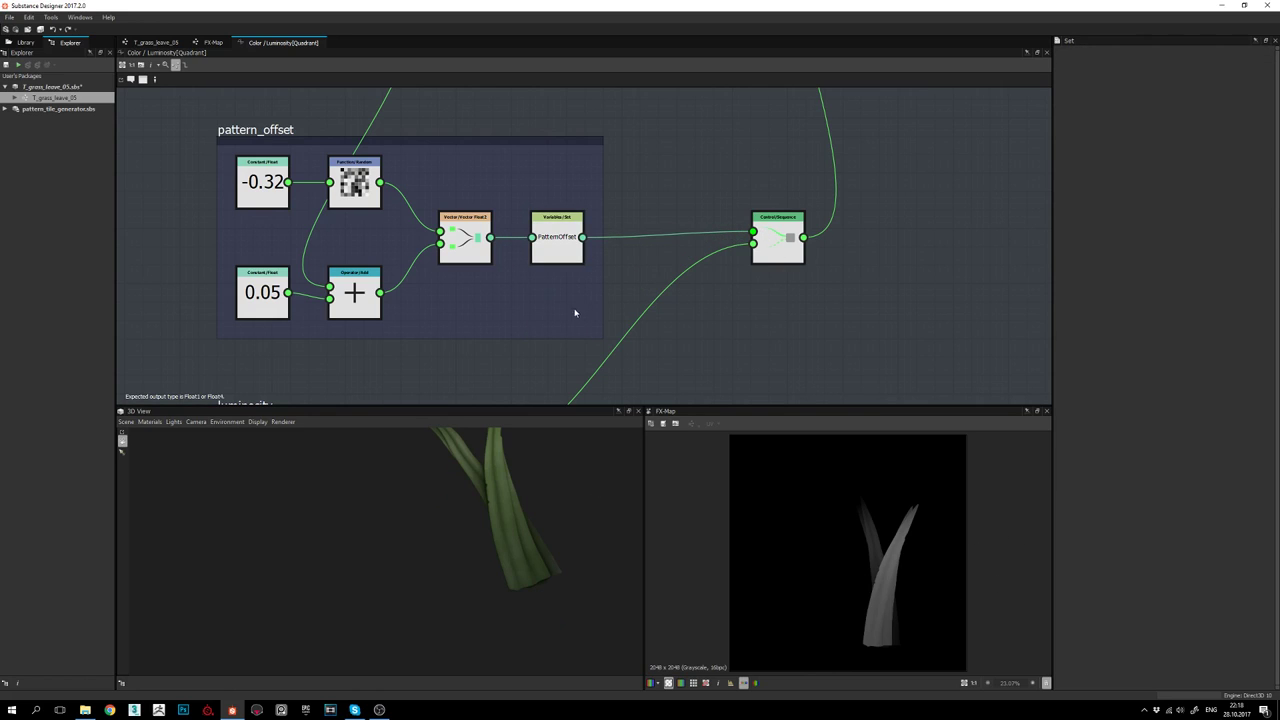
In the connected Quadrant's Pattern Offset function, set the Get Float2 variable to PatternOffset and inspect the leaves in 3D
click(214, 43)
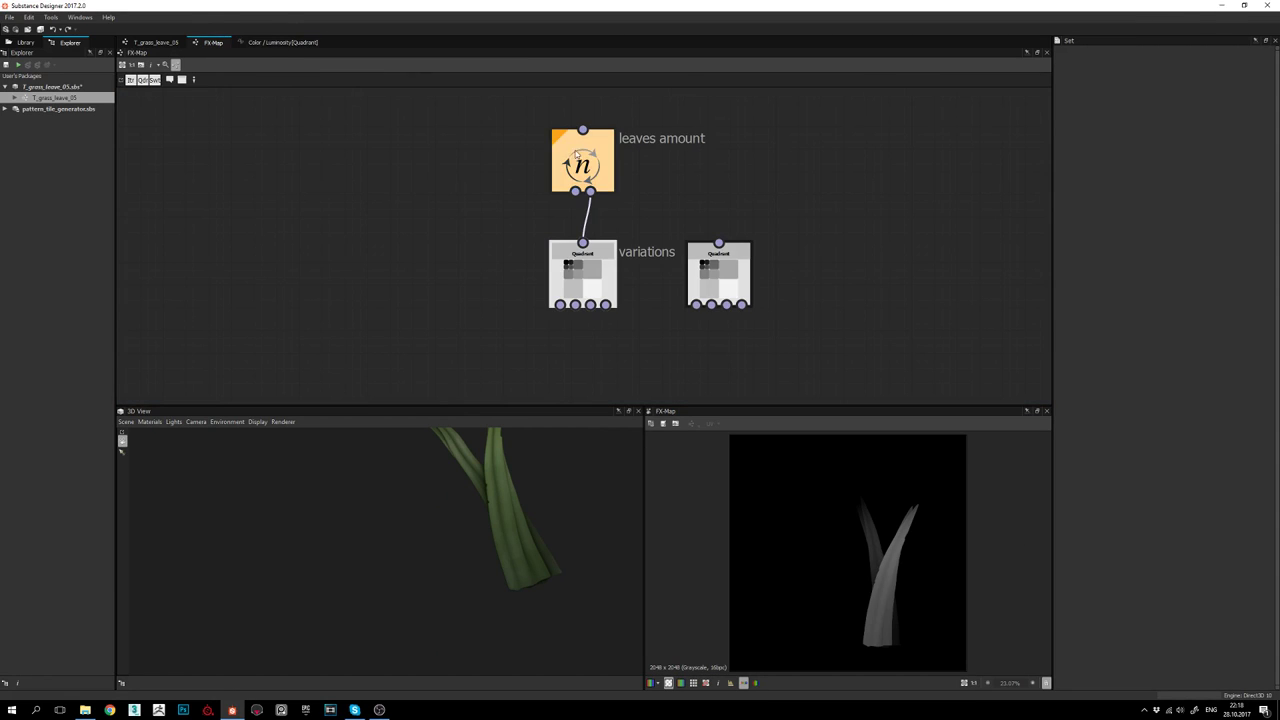
click(600, 275)
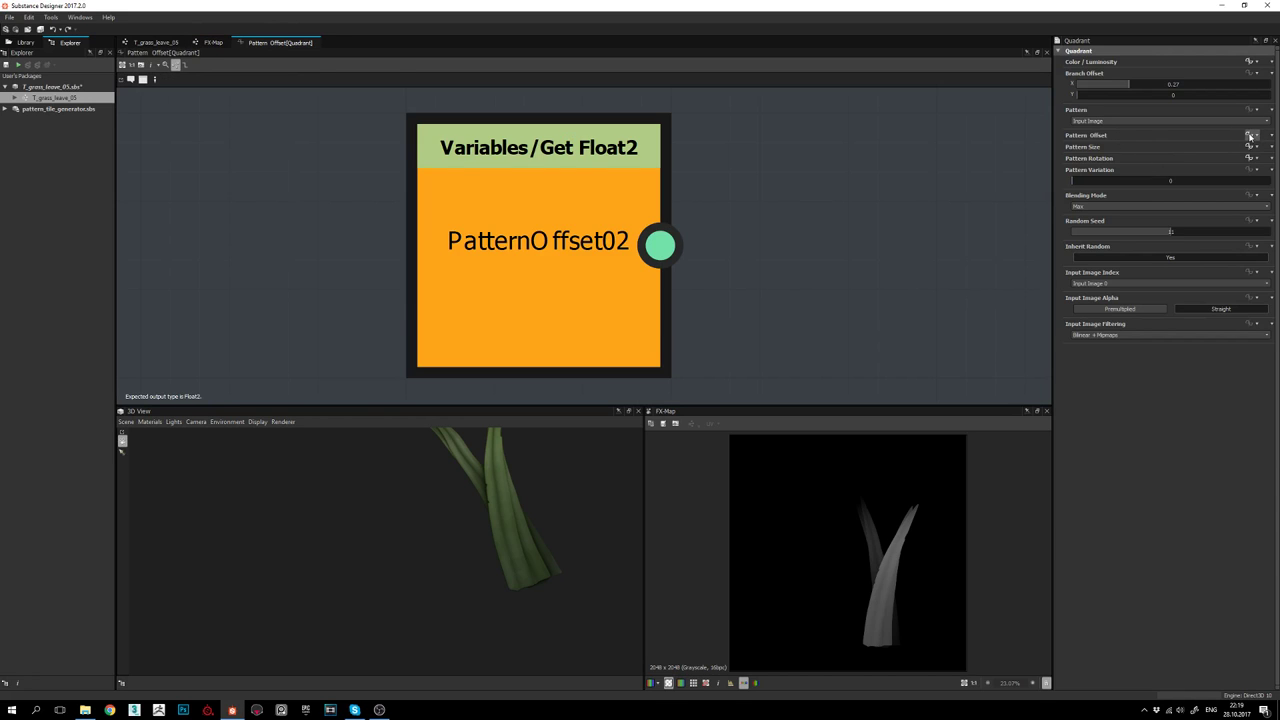
click(1248, 135)
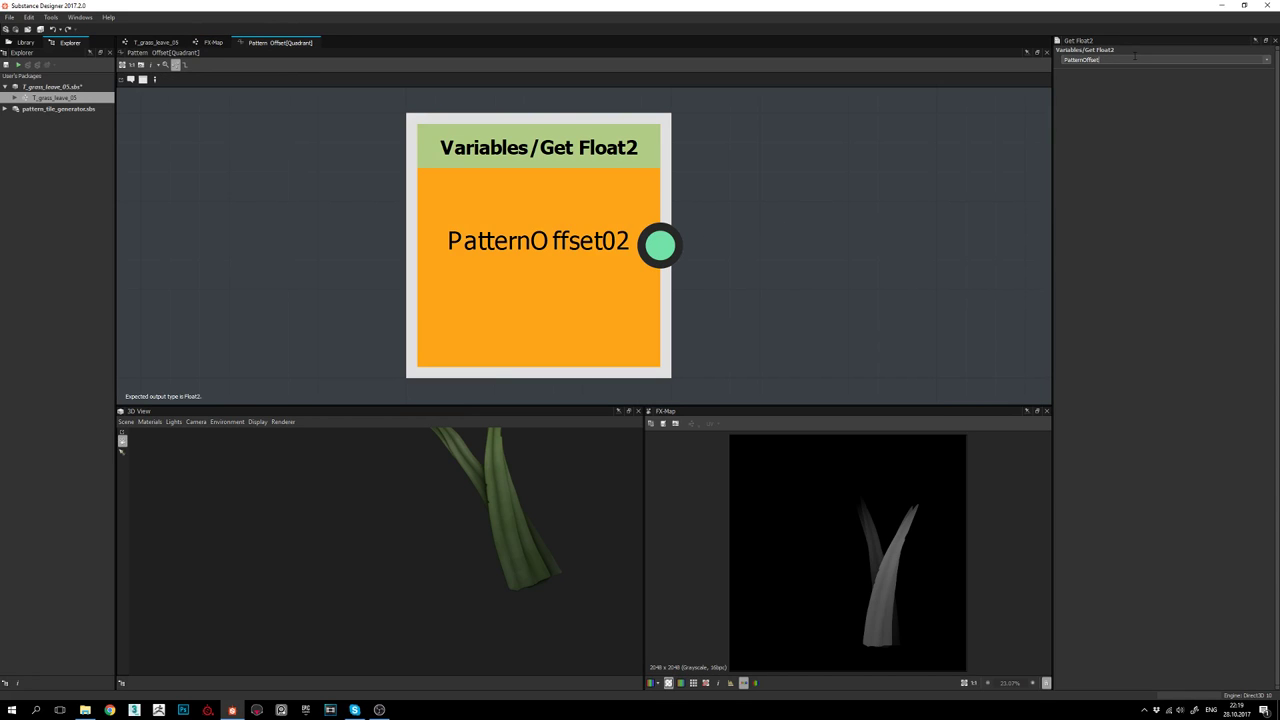
key(Return)
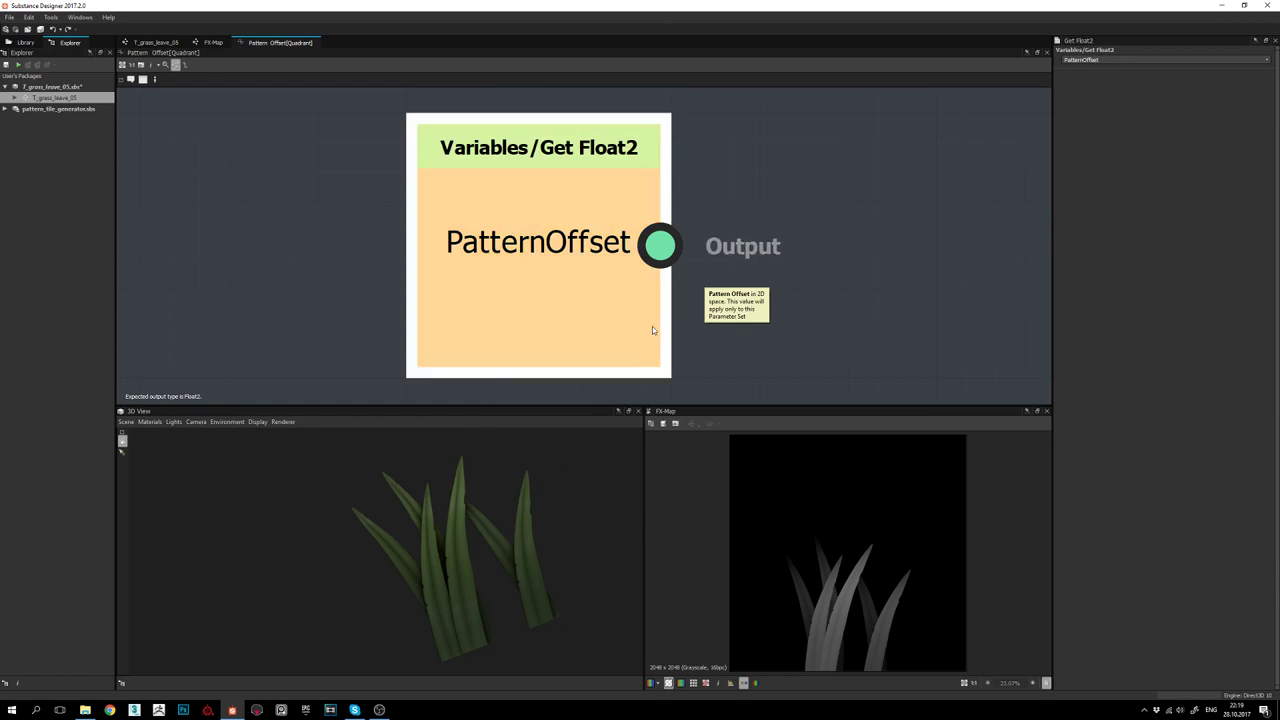
drag(490, 580, 579, 580)
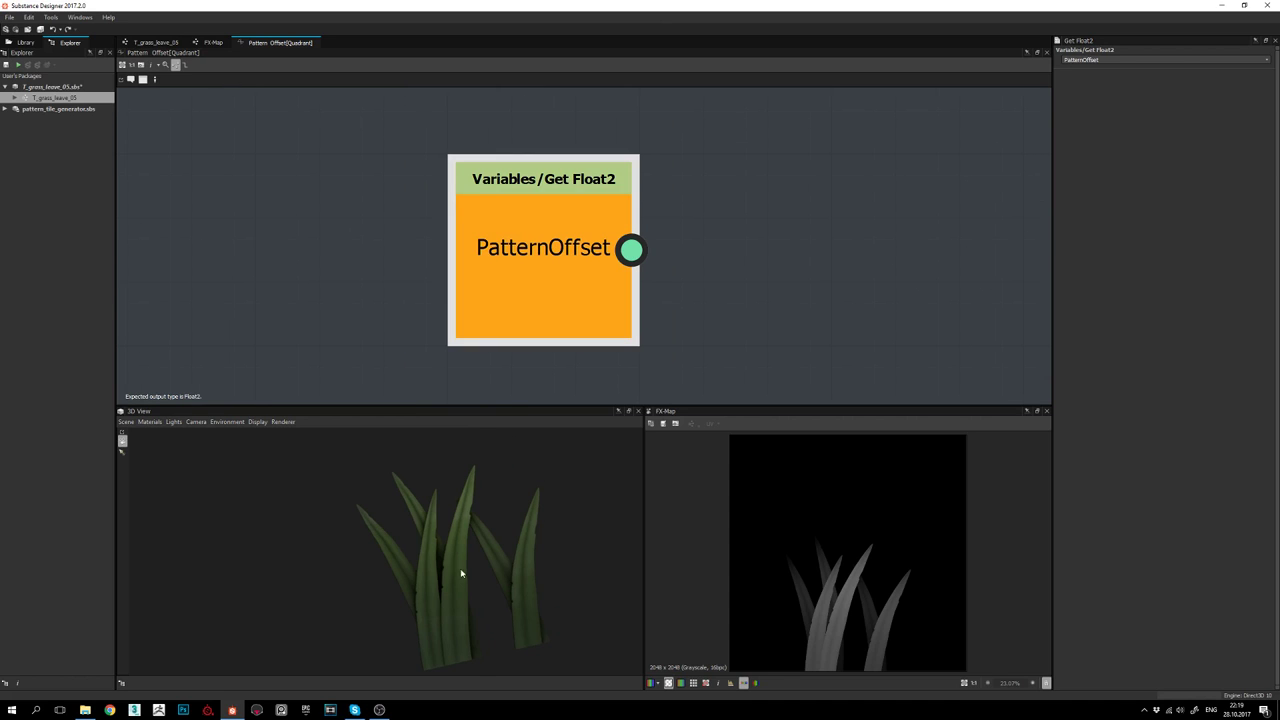
drag(460, 571, 500, 598)
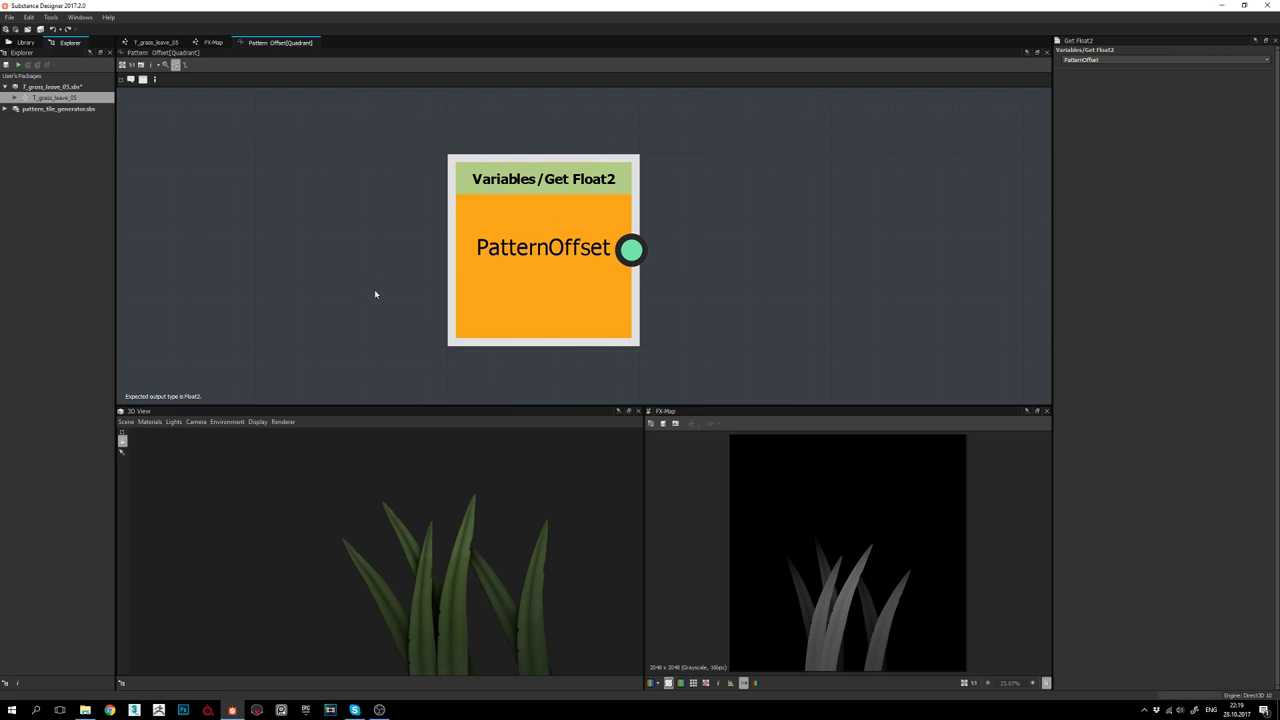
scroll(629, 310, down, 1)
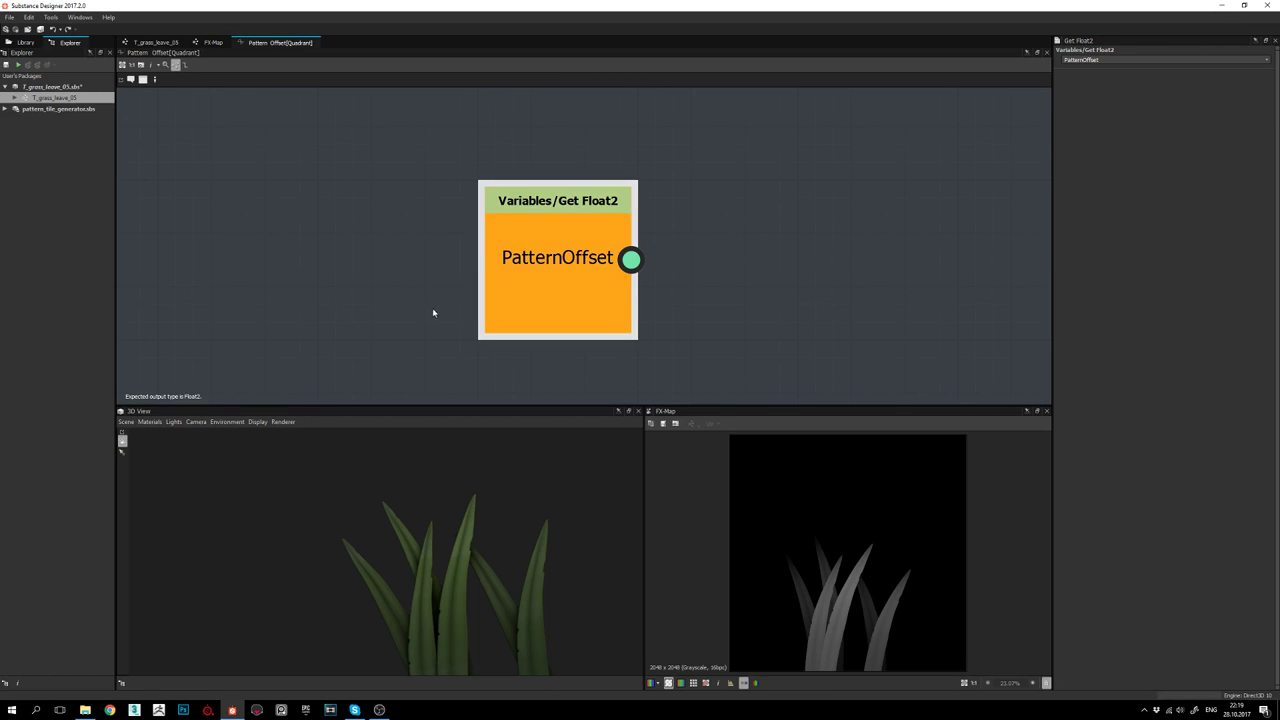
scroll(651, 257, down, 2)
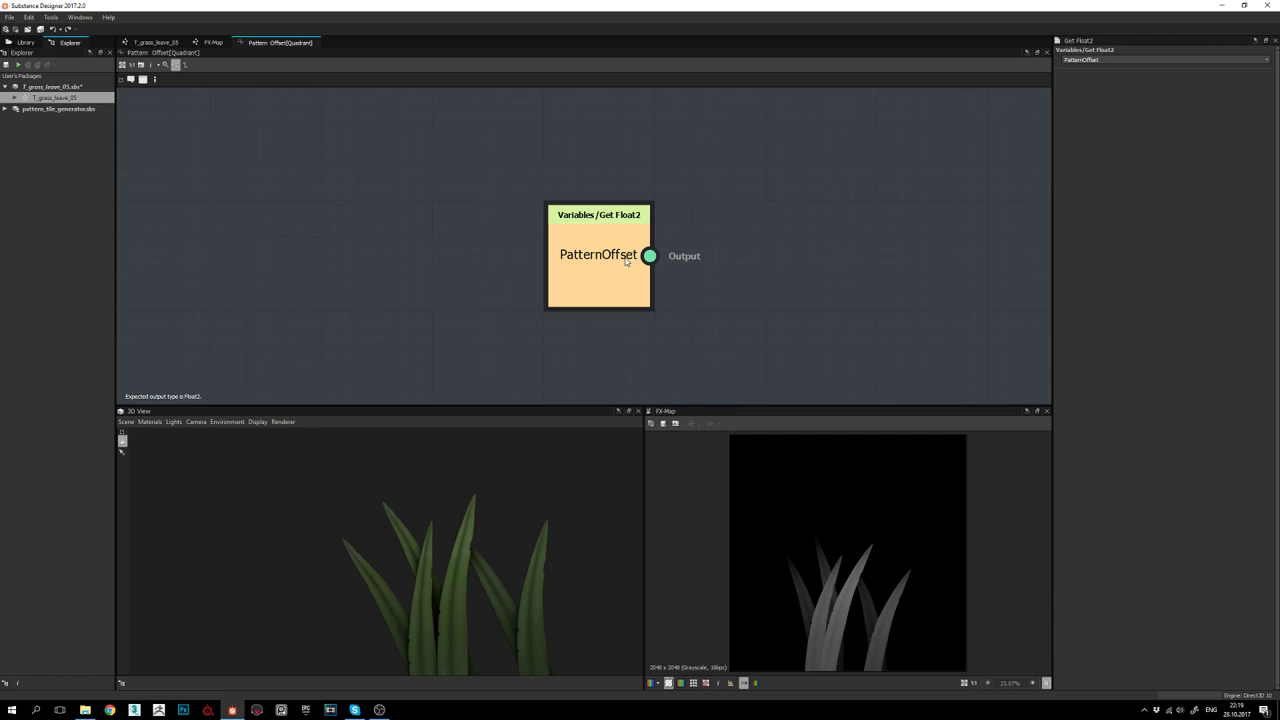
right_click(585, 246)
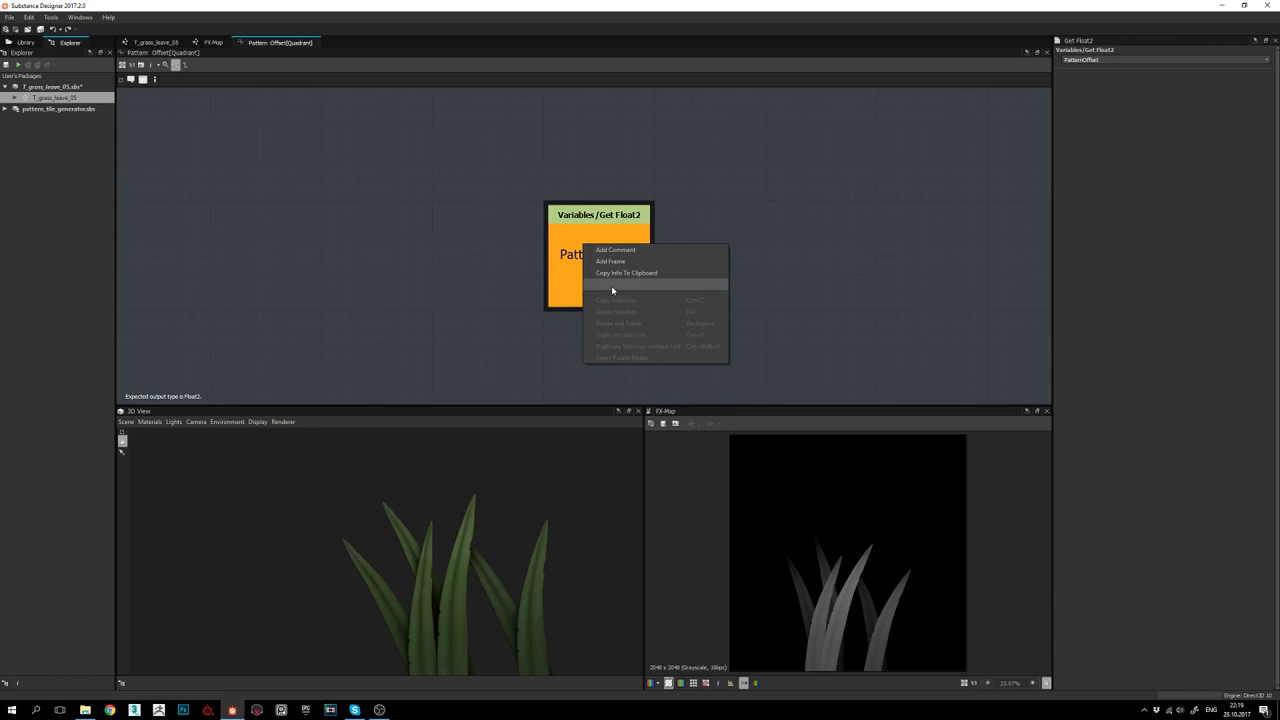
click(724, 208)
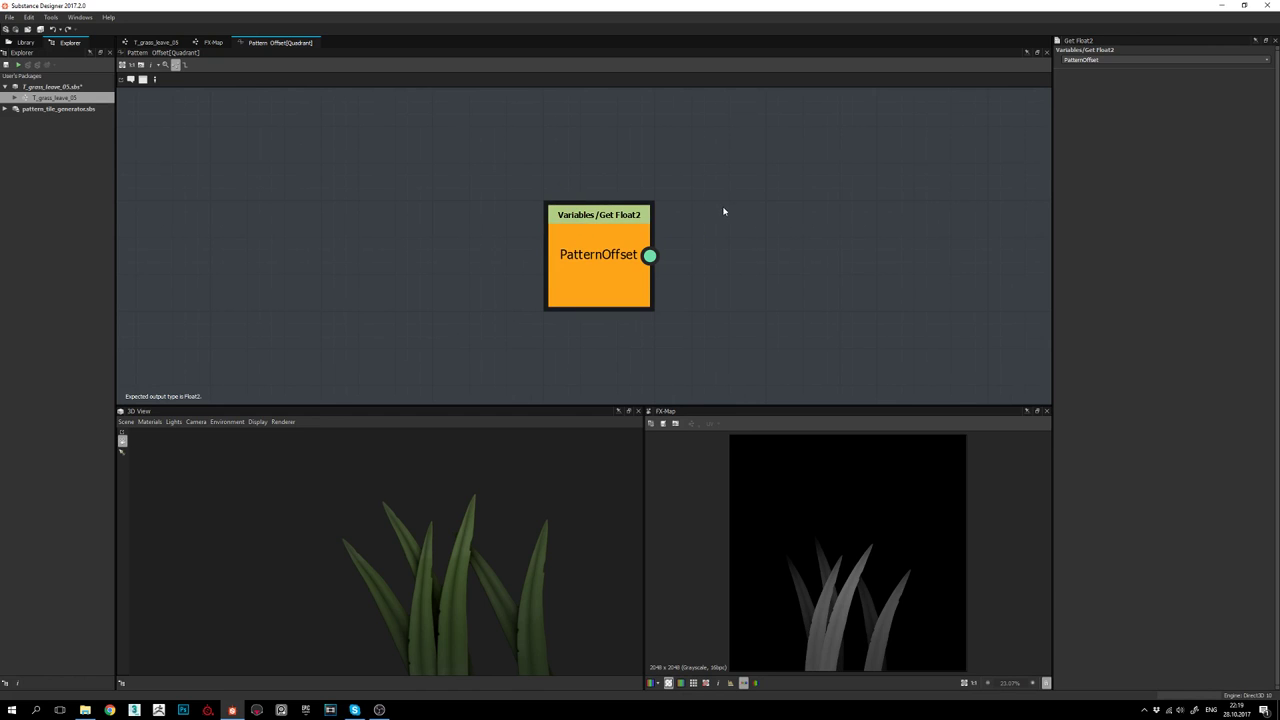
right_click(738, 221)
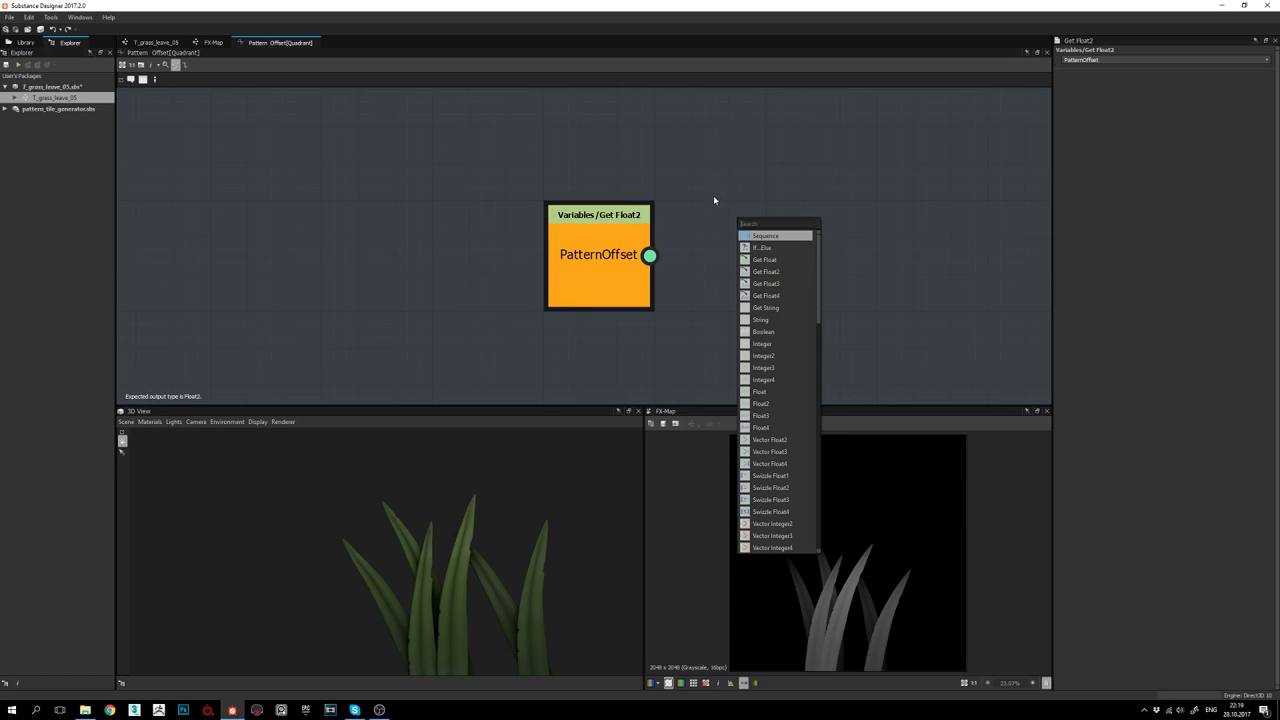
click(762, 237)
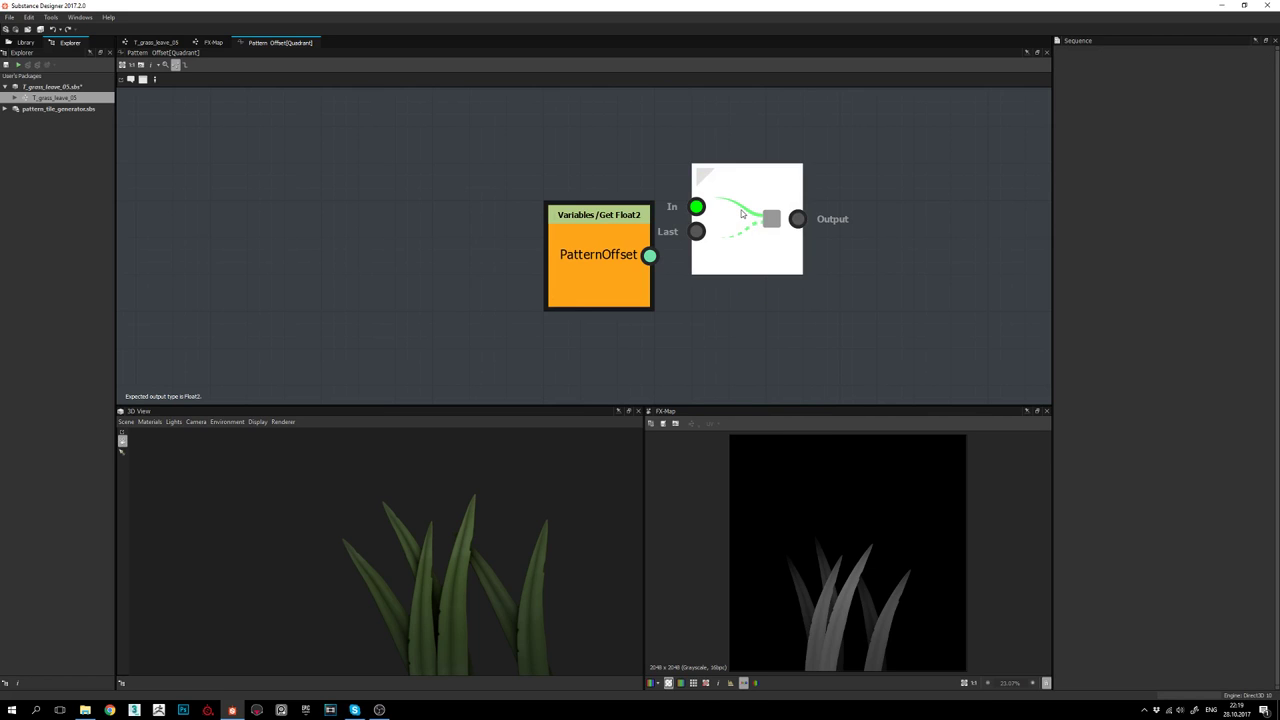
key(Delete)
Add a Get Float node reading PatternOffset, check whether it can be the output node, and delete it
key(space)
text(get)
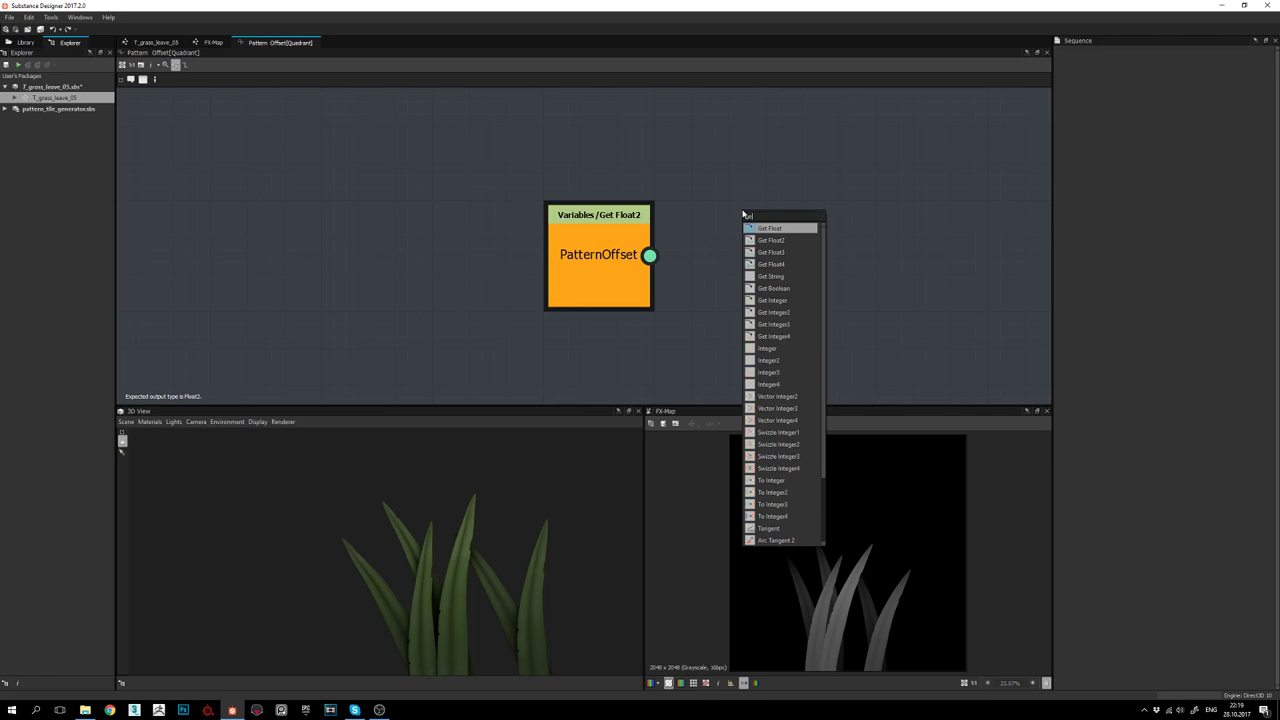
key(Return)
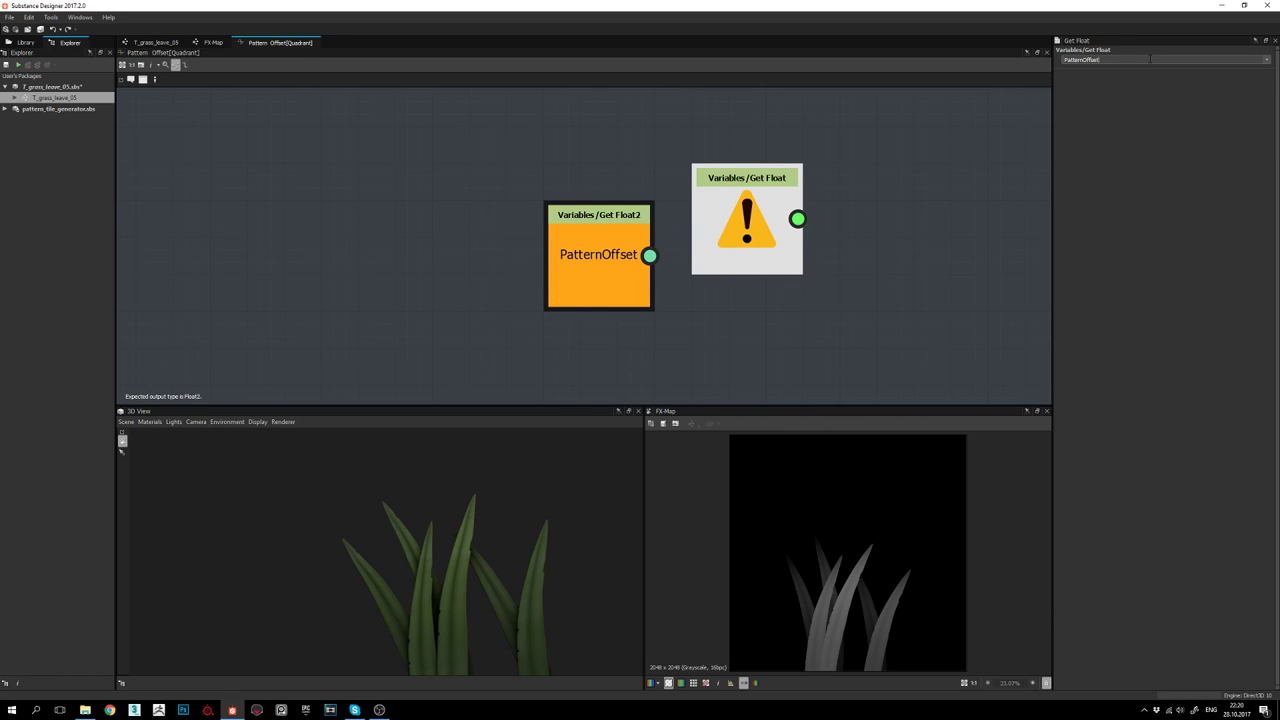
key(Return)
right_click(778, 246)
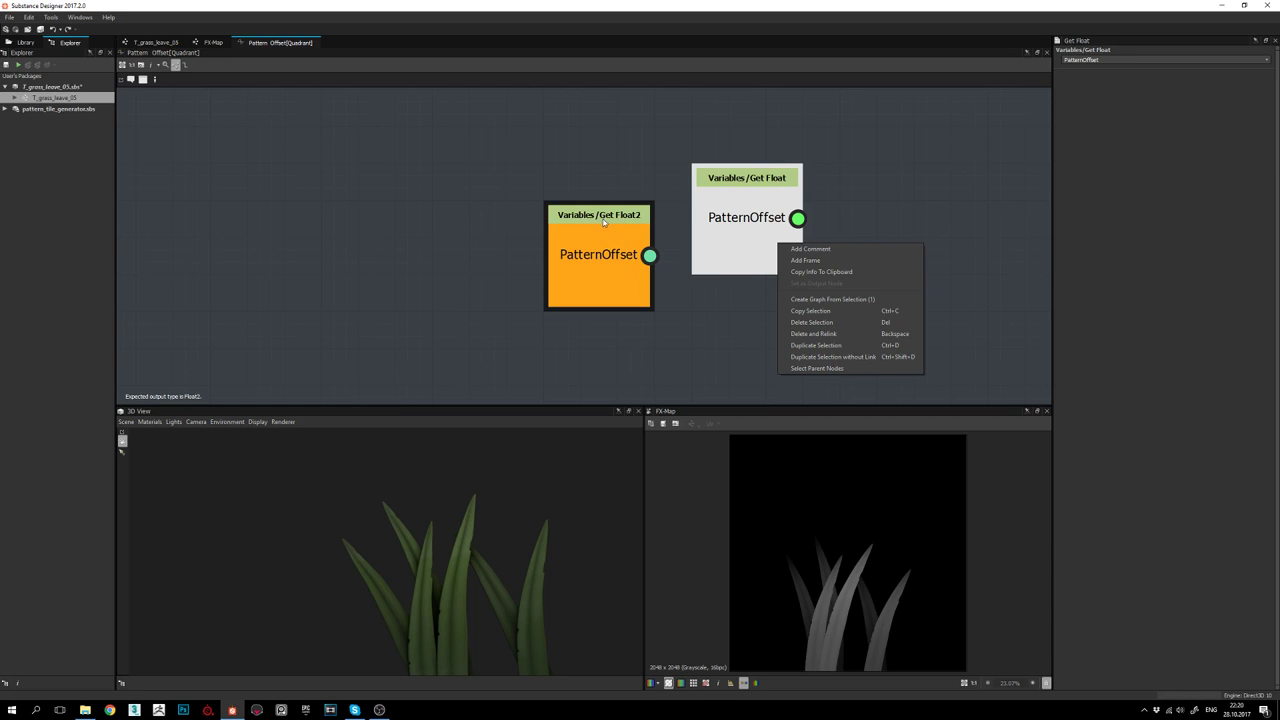
click(751, 206)
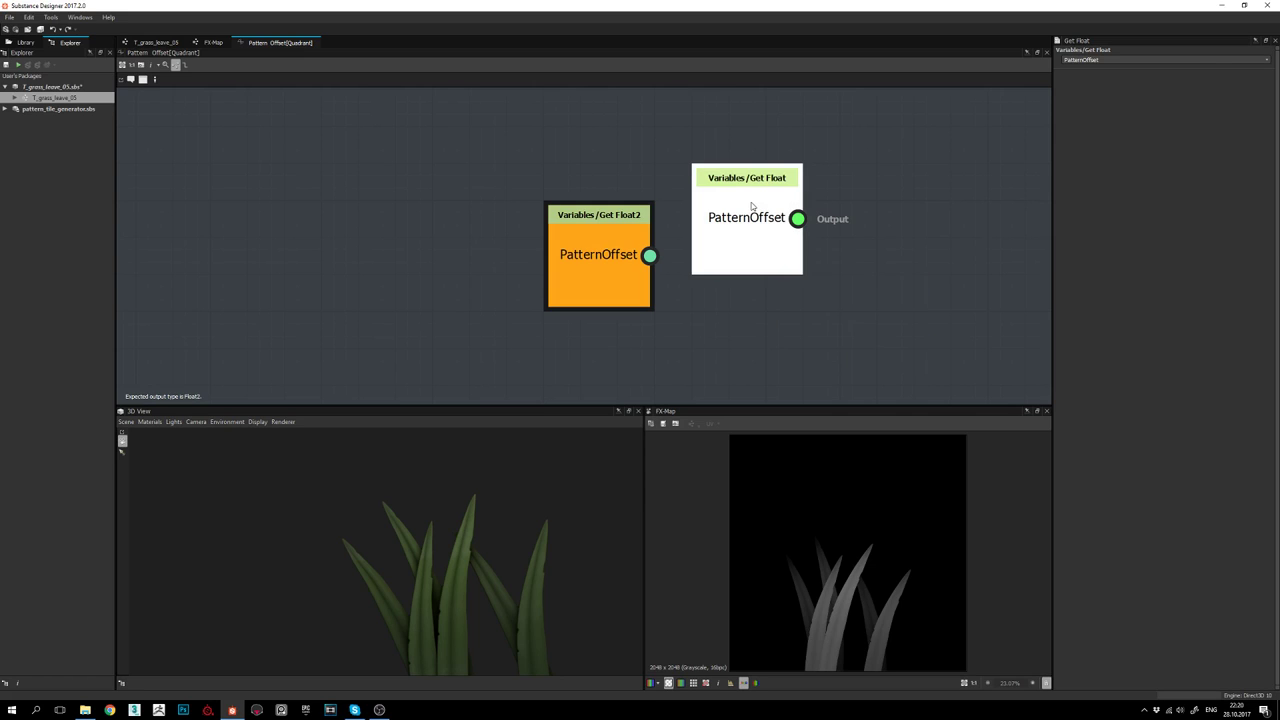
key(Delete)
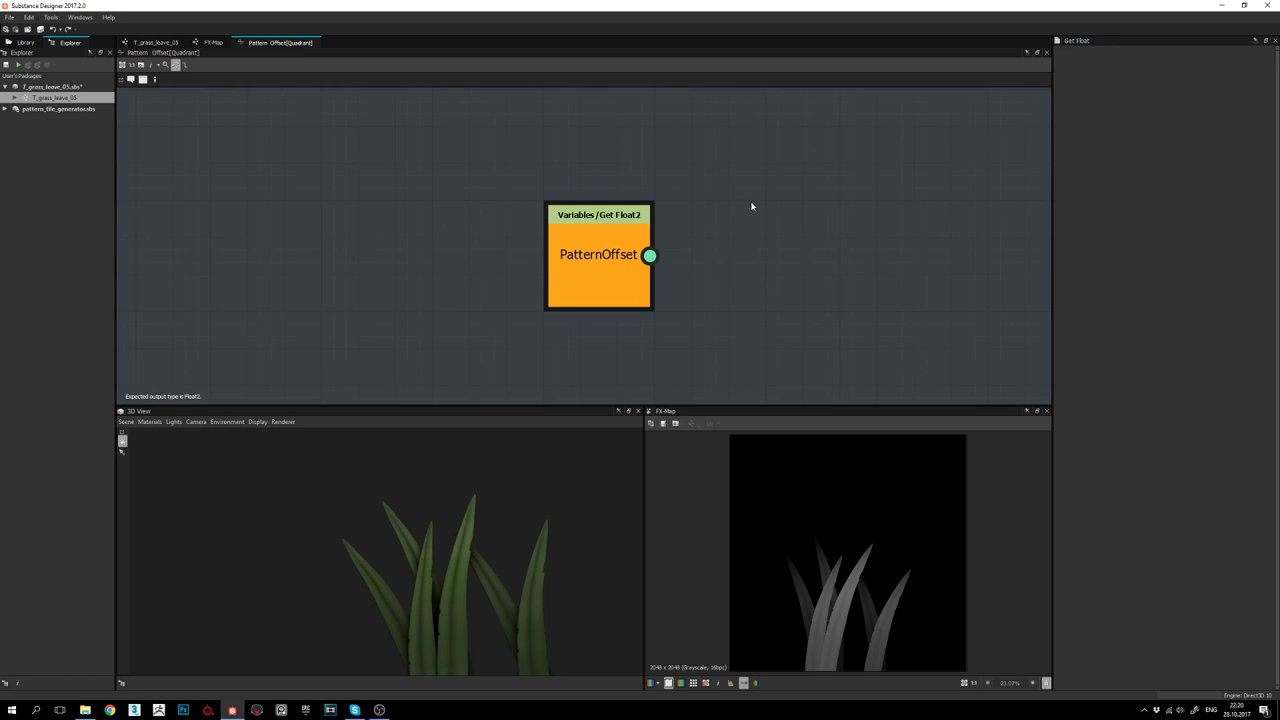
Add a second Get Float2 node reading PatternOffset and set it as the function's output node
right_click(752, 205)
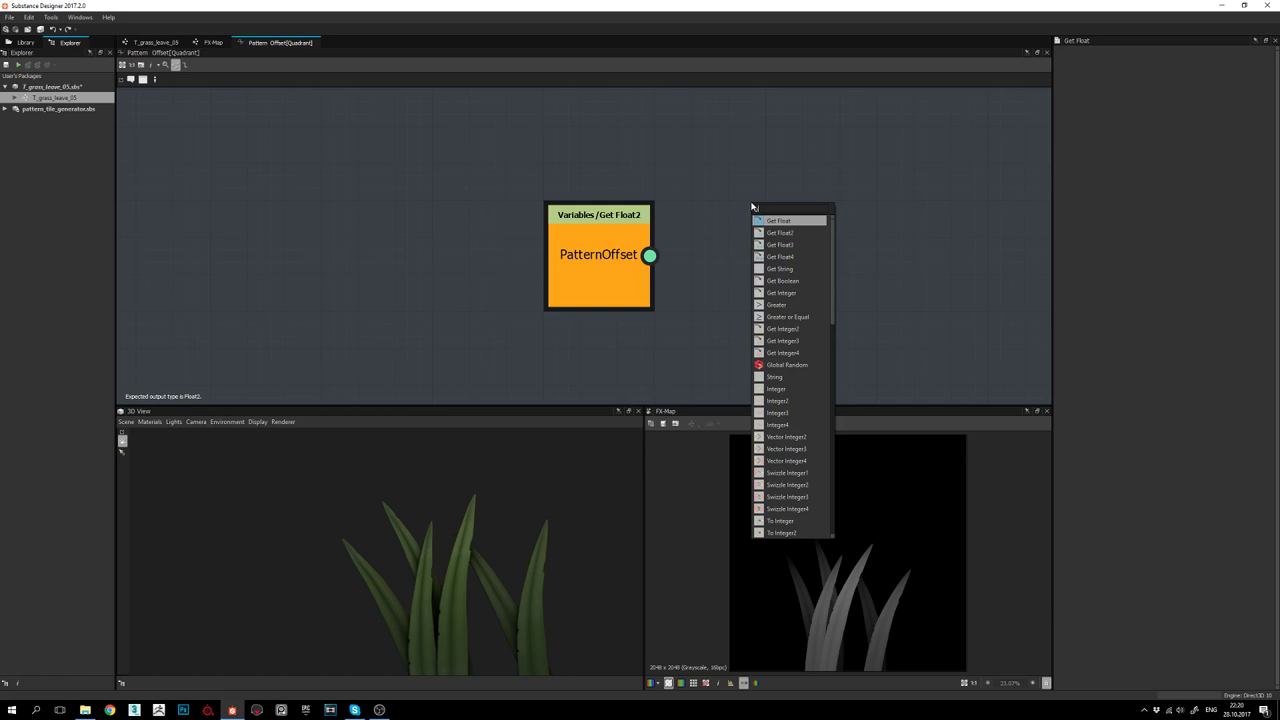
text(get)
click(780, 233)
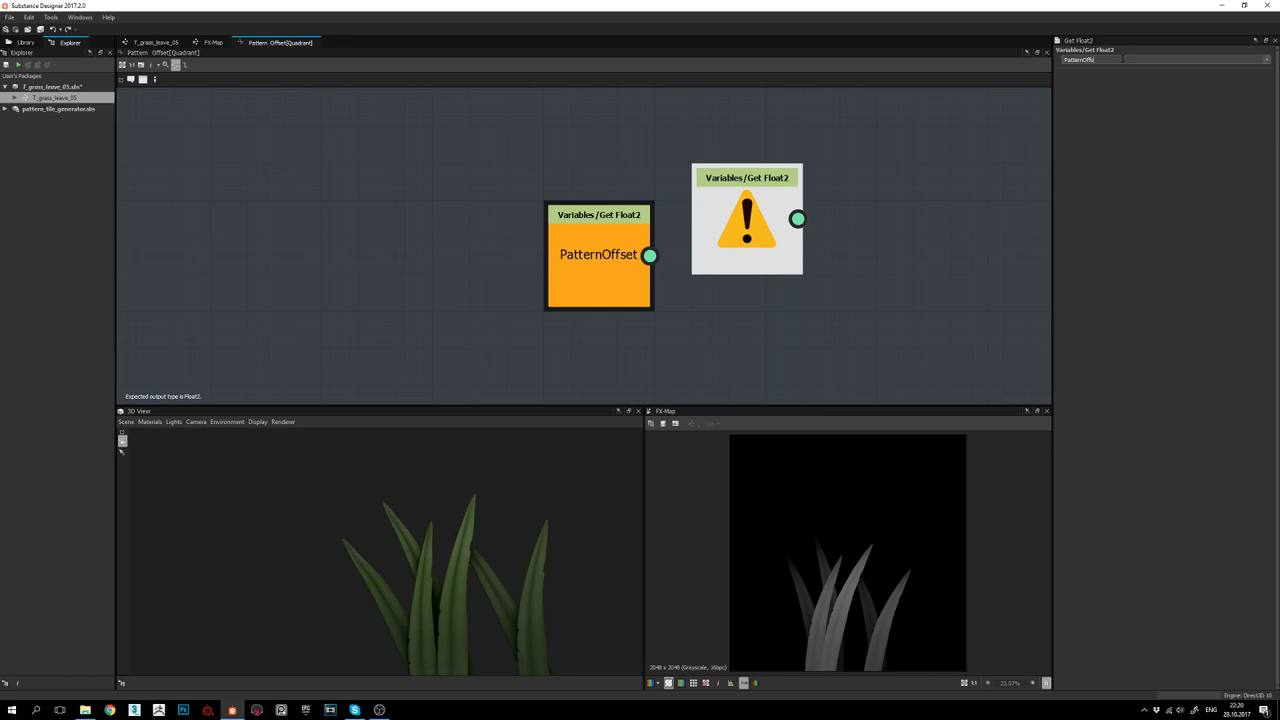
key(Return)
right_click(755, 235)
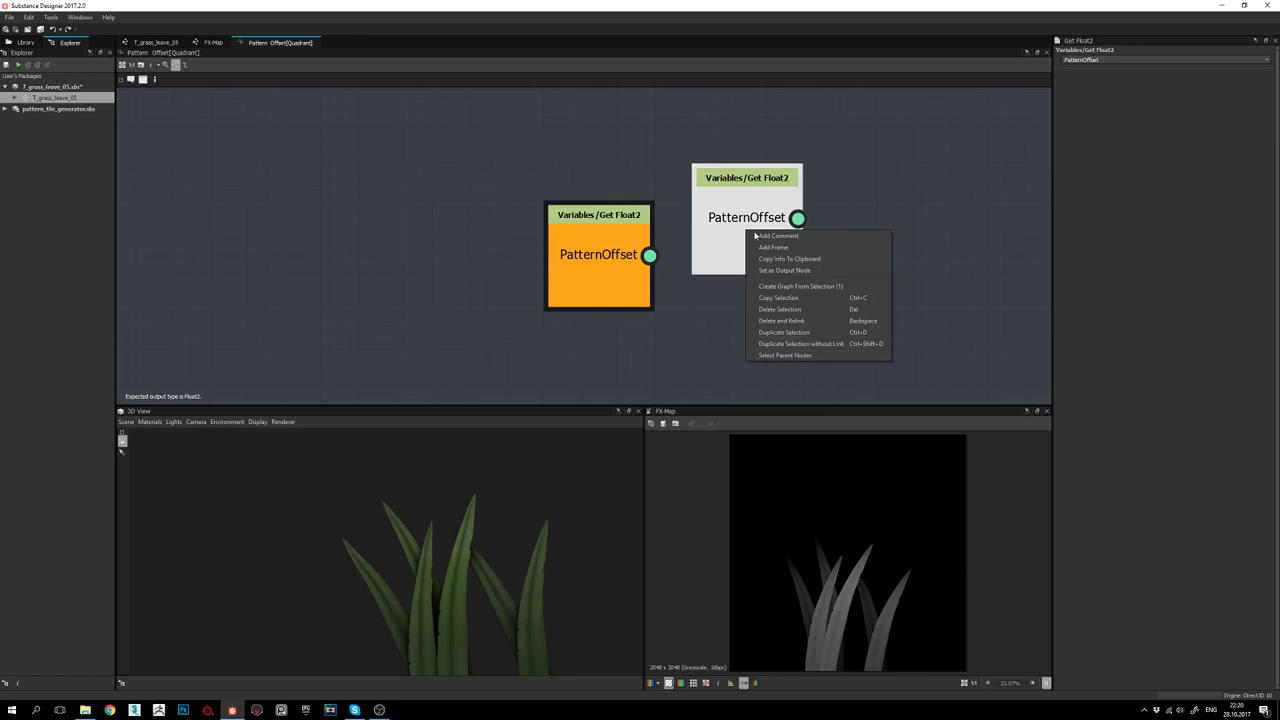
click(780, 270)
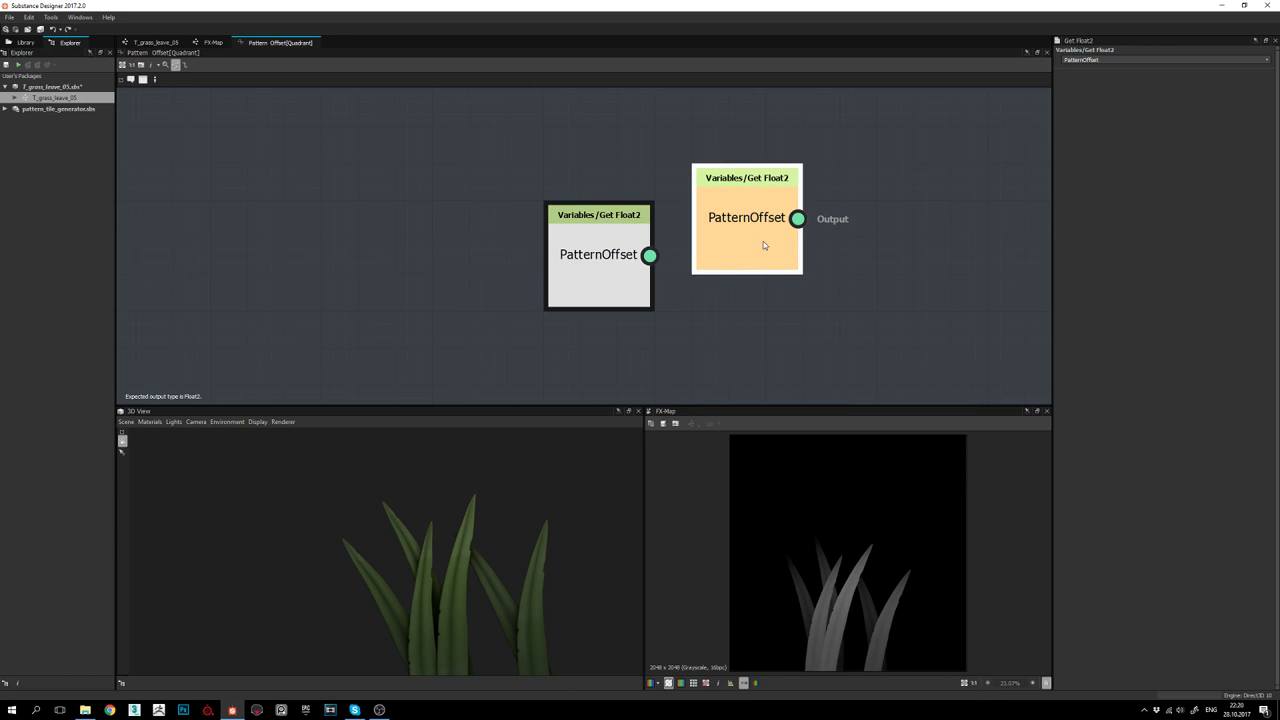
Delete the second Get Float2 node and set the original PatternOffset Get Float2 node as output
key(Delete)
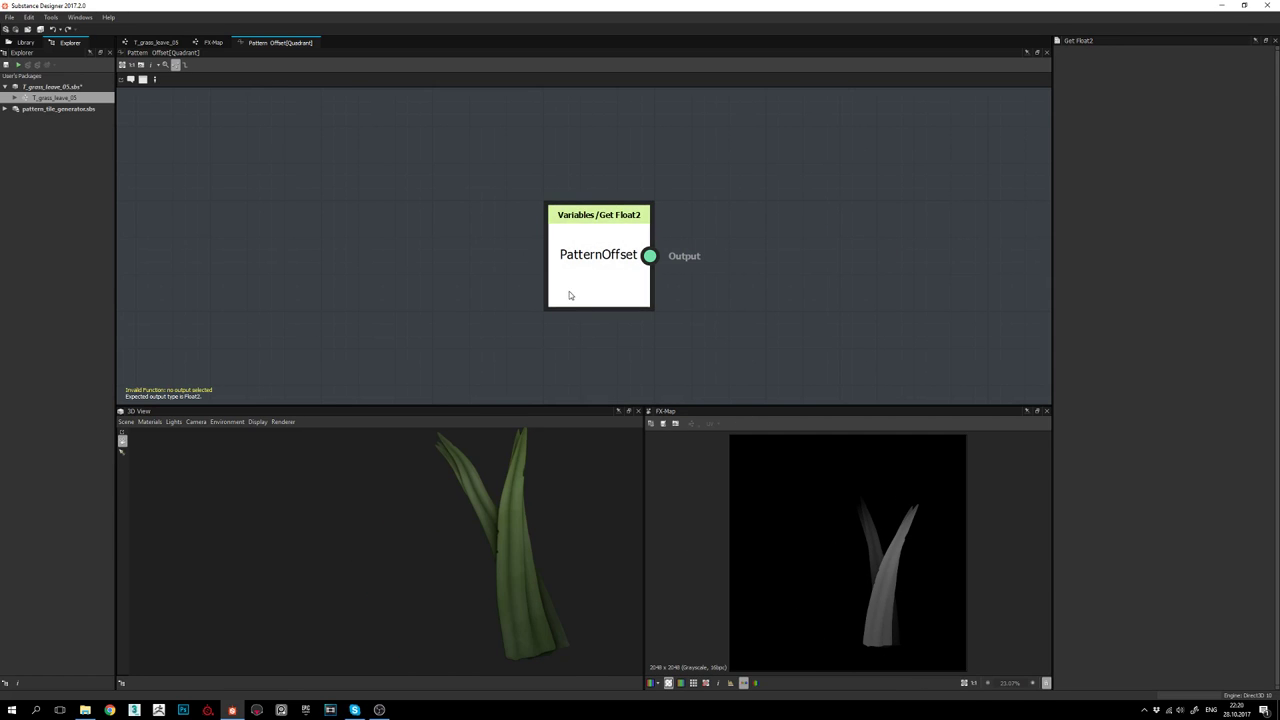
right_click(600, 256)
click(630, 263)
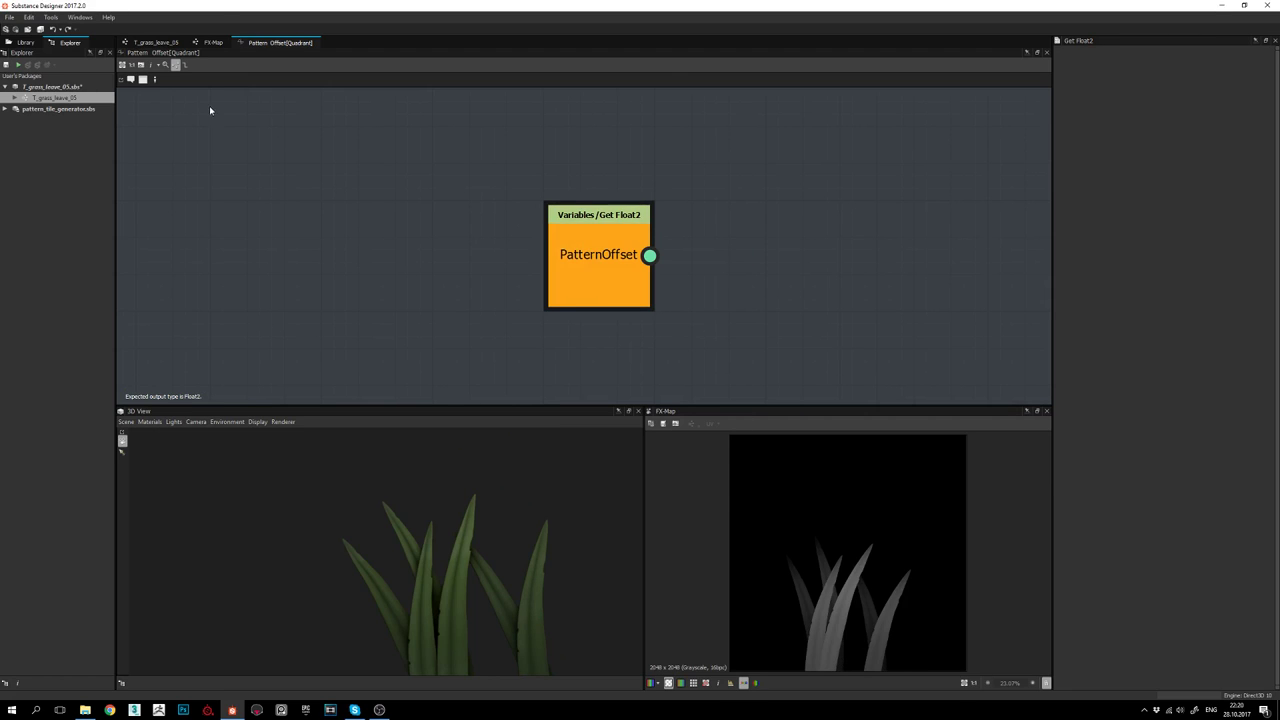
Open the connected Quadrant's Color / Luminosity function and examine the pattern_size and pattern_offset frames against the FX-Map leaves
click(212, 42)
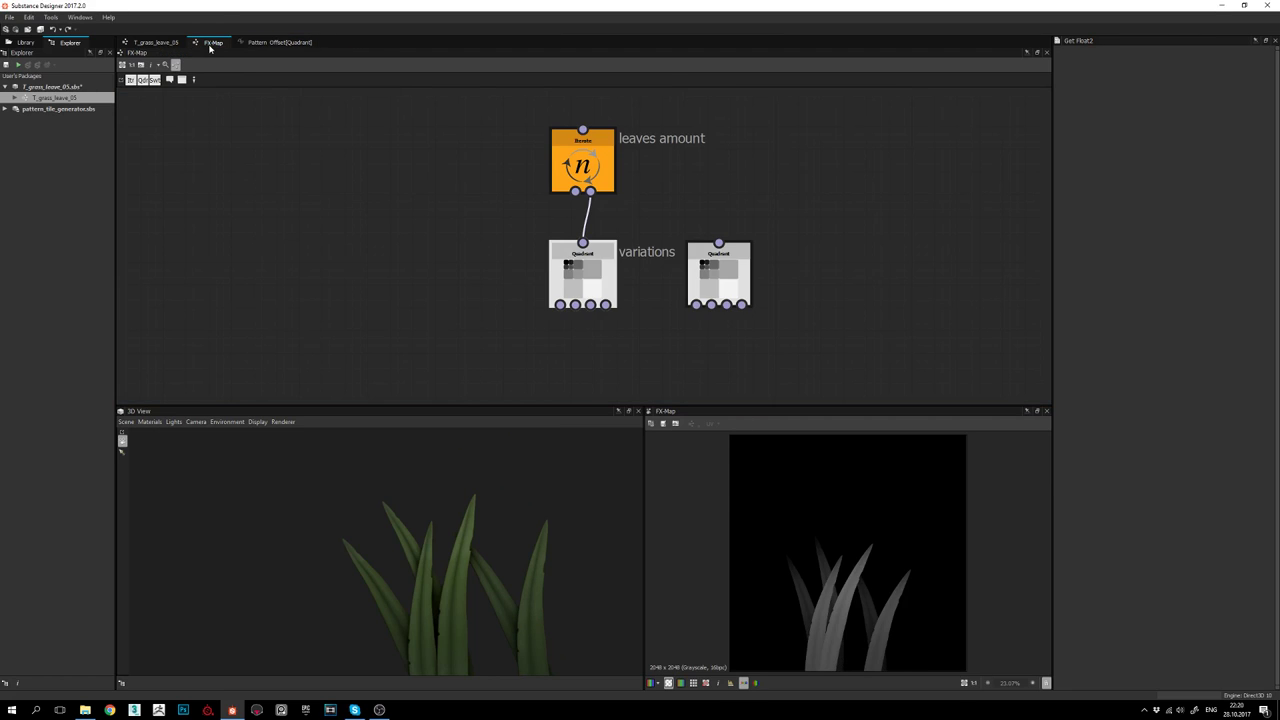
click(606, 265)
click(1249, 62)
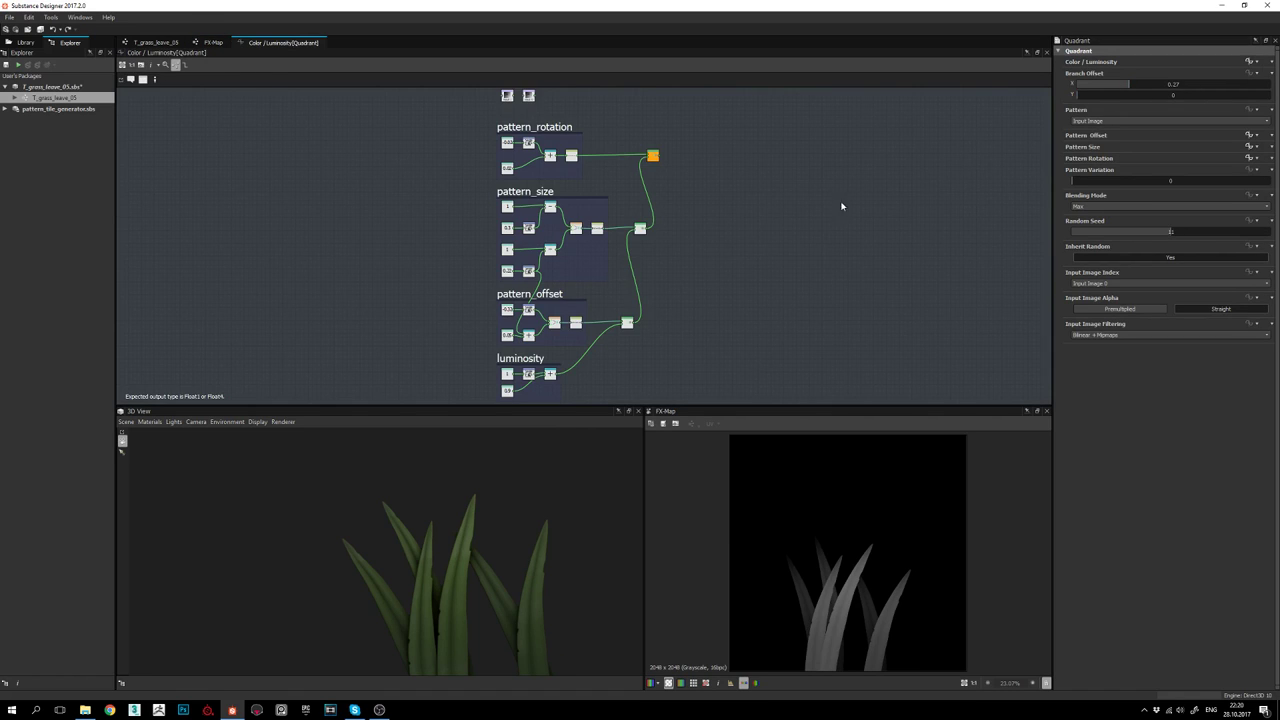
scroll(465, 336, up, 4)
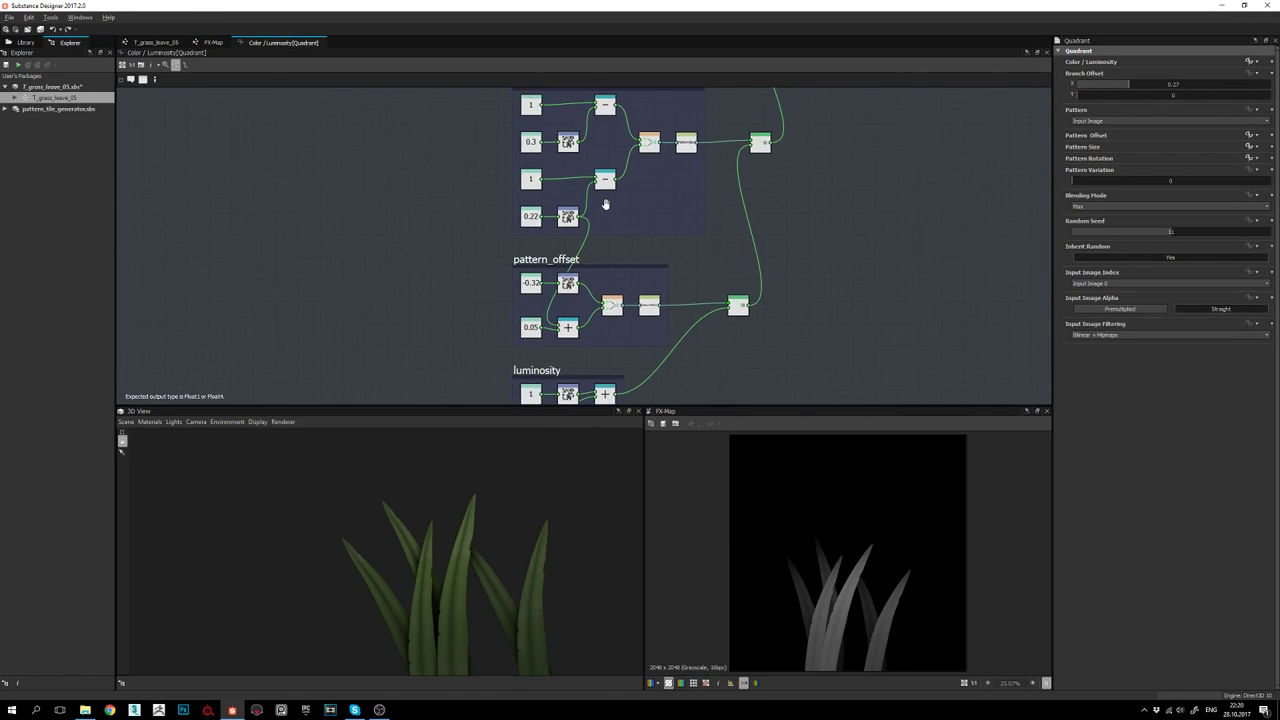
scroll(573, 290, up, 2)
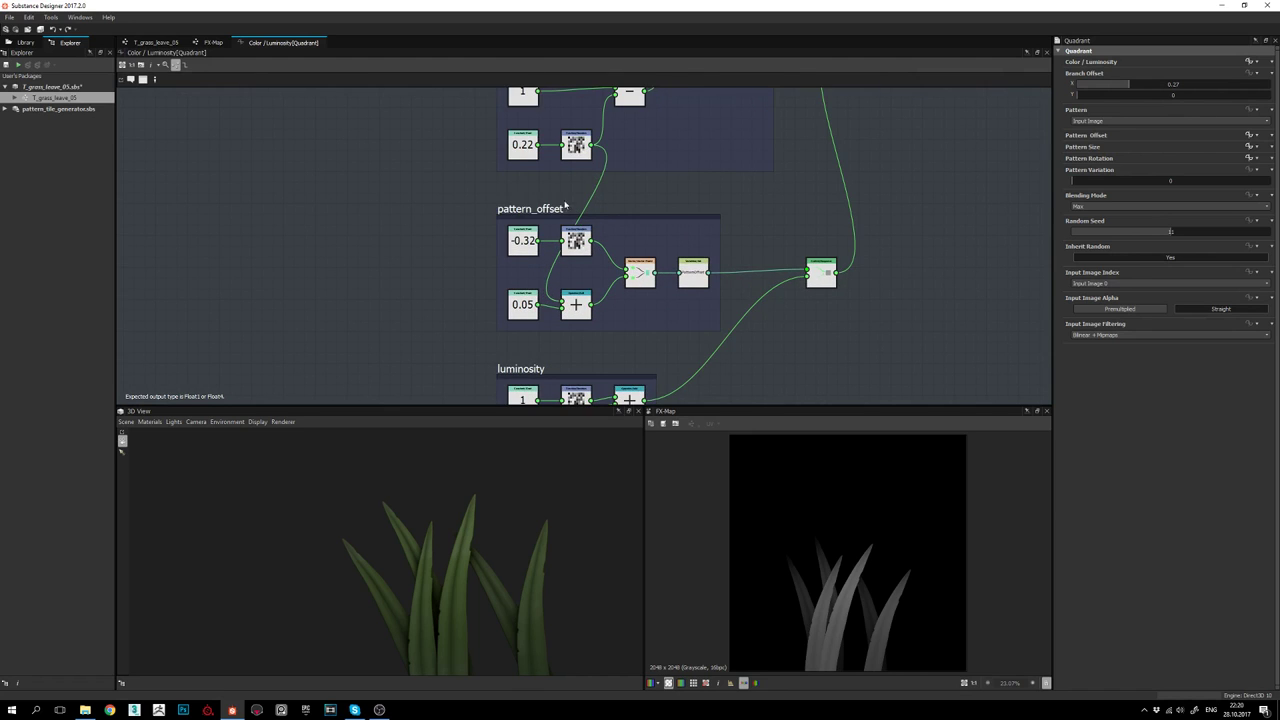
middle_drag(685, 200, 648, 346)
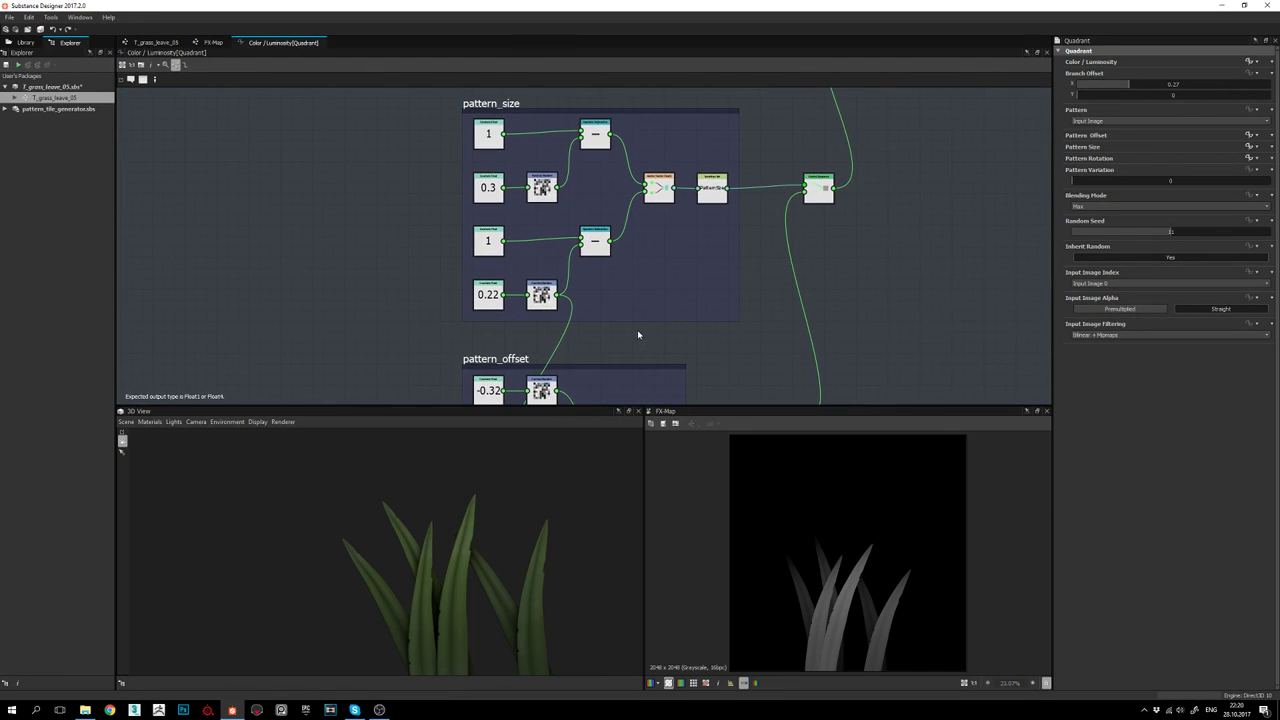
middle_drag(474, 365, 614, 374)
middle_drag(587, 215, 382, 203)
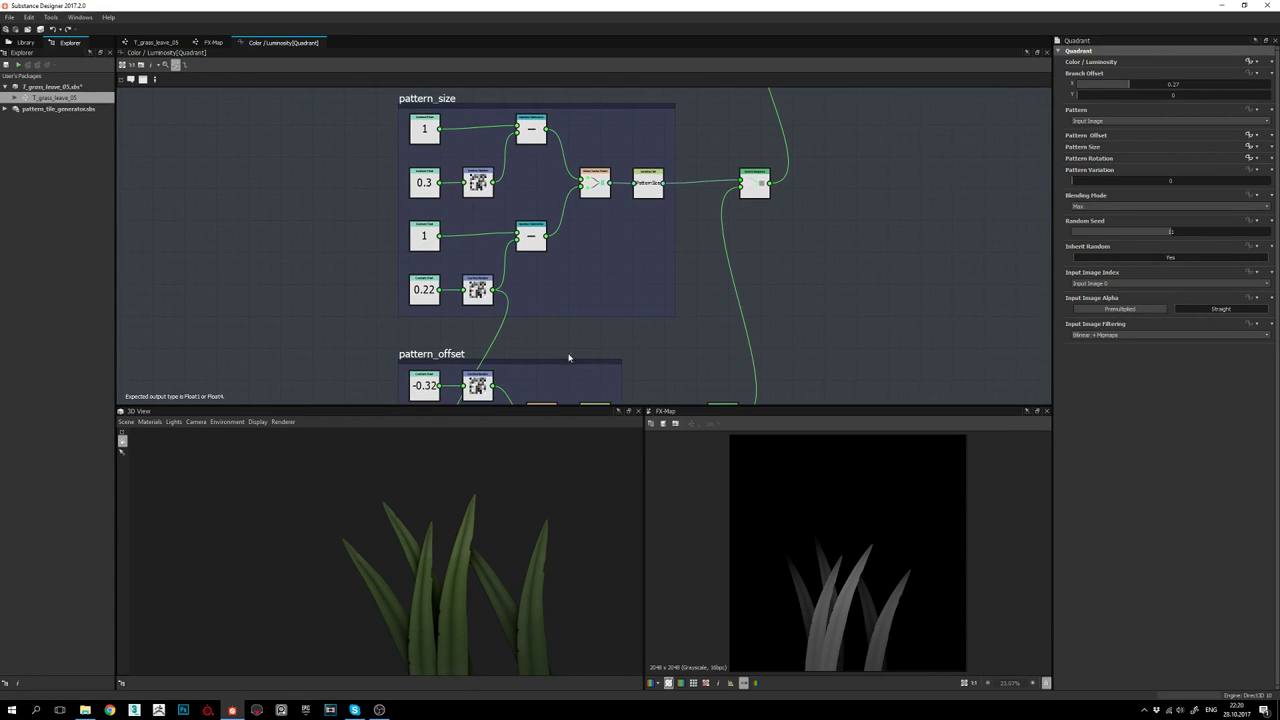
middle_drag(571, 357, 598, 308)
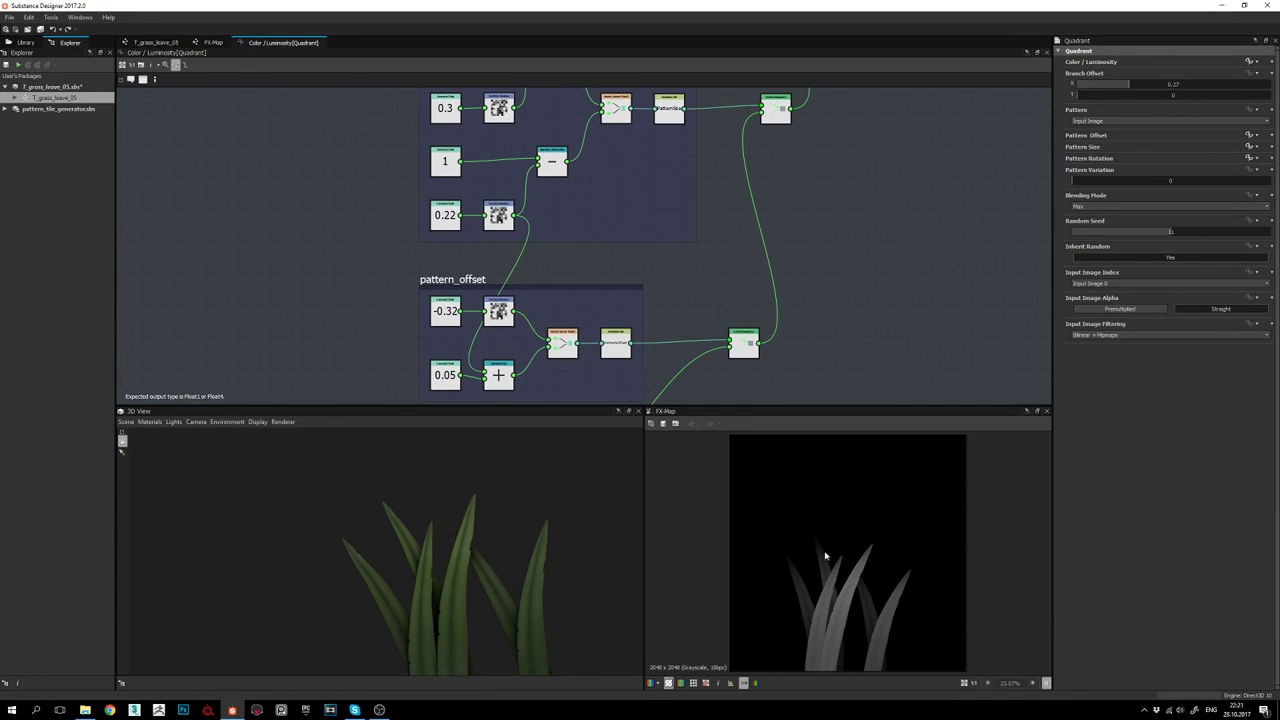
middle_drag(512, 352, 547, 260)
scroll(826, 609, up, 1)
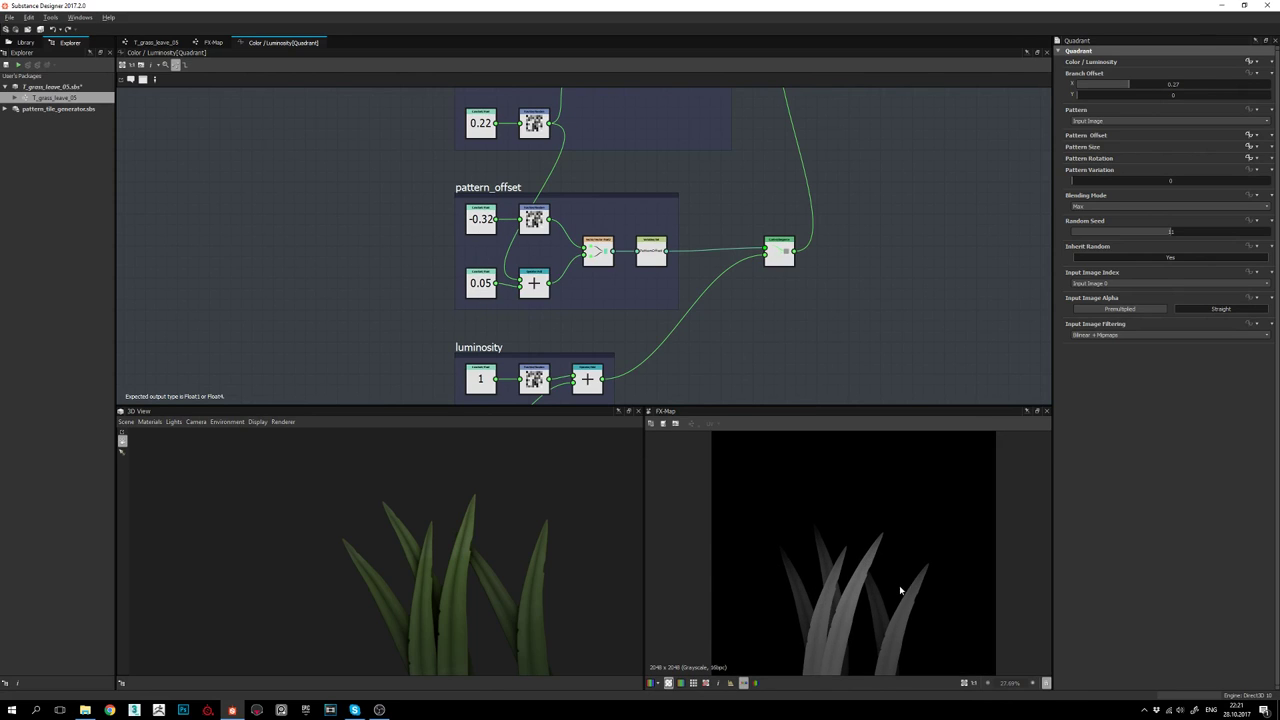
middle_drag(899, 585, 894, 549)
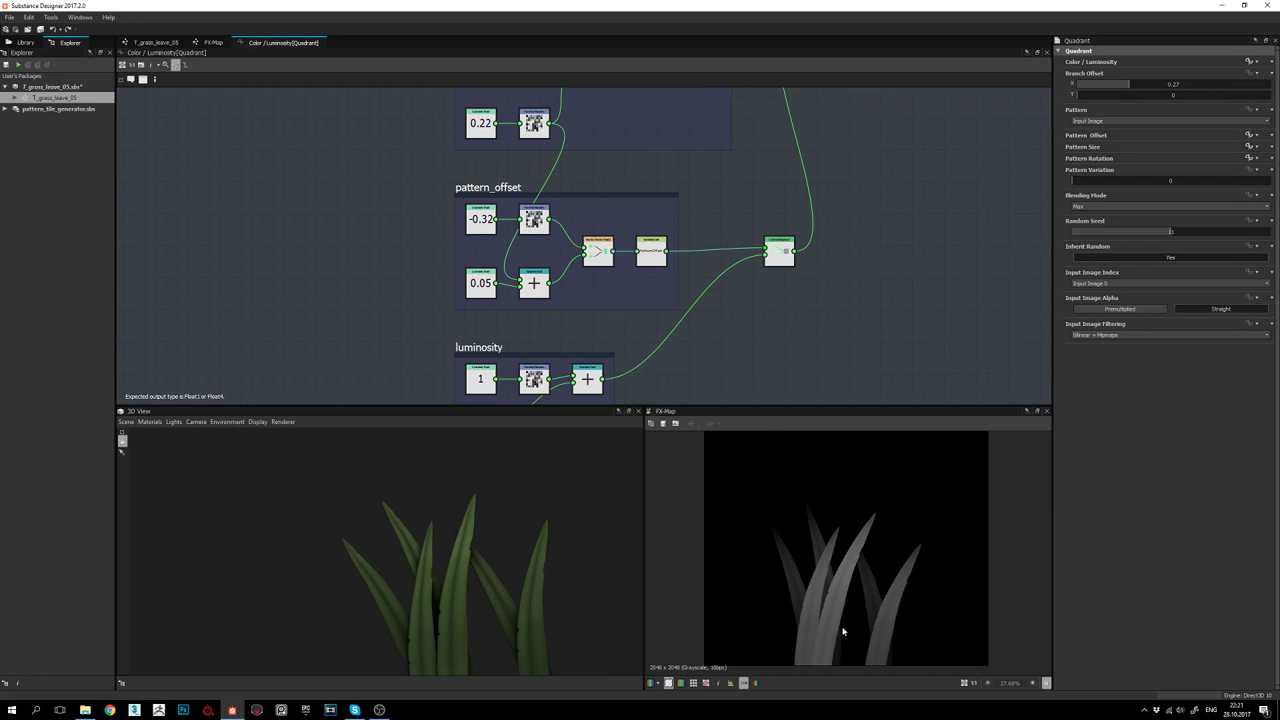
Try 0.239 for the upper Float constant in the pattern_offset frame and restore it to -0.32
click(483, 226)
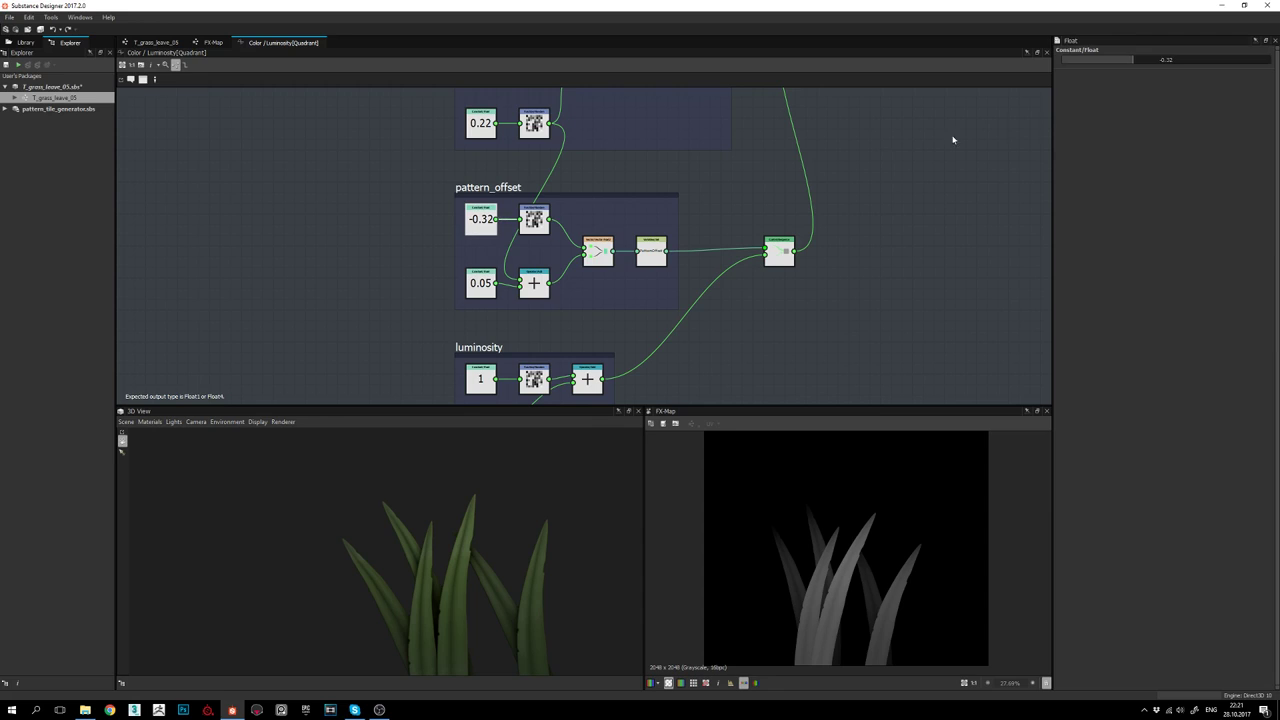
double_click(1189, 60)
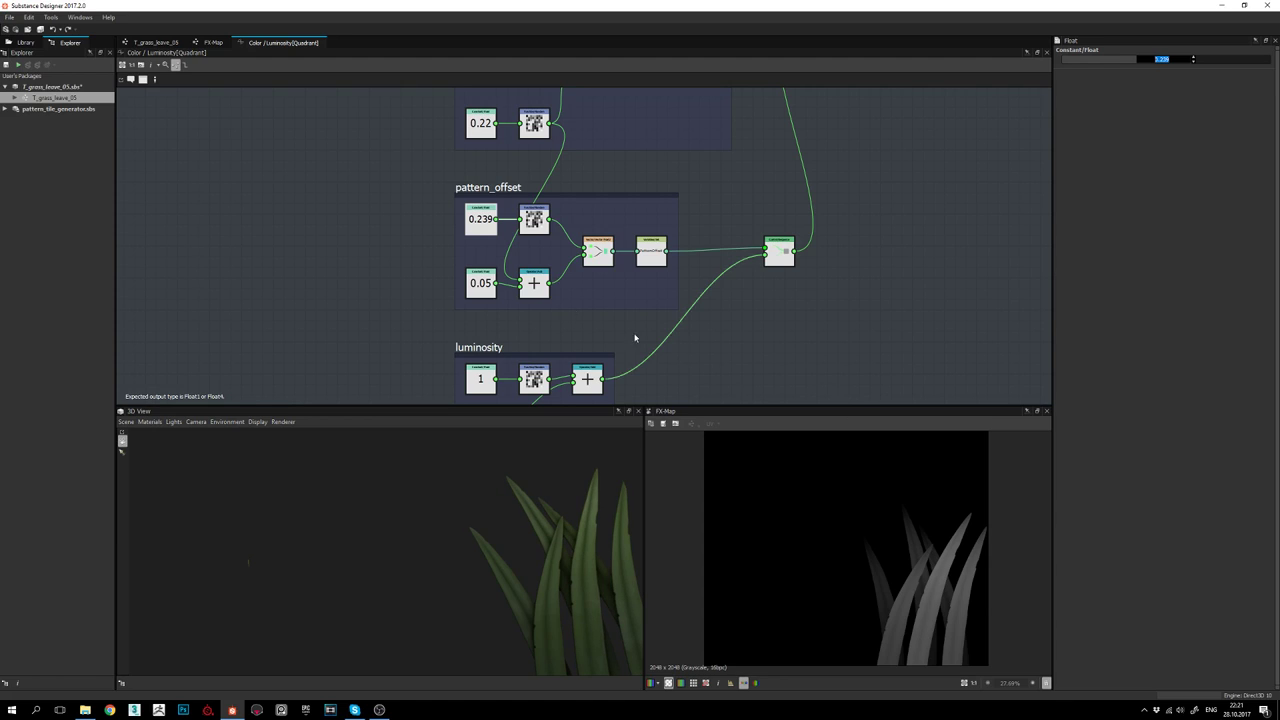
text(-0.32)
key(Return)
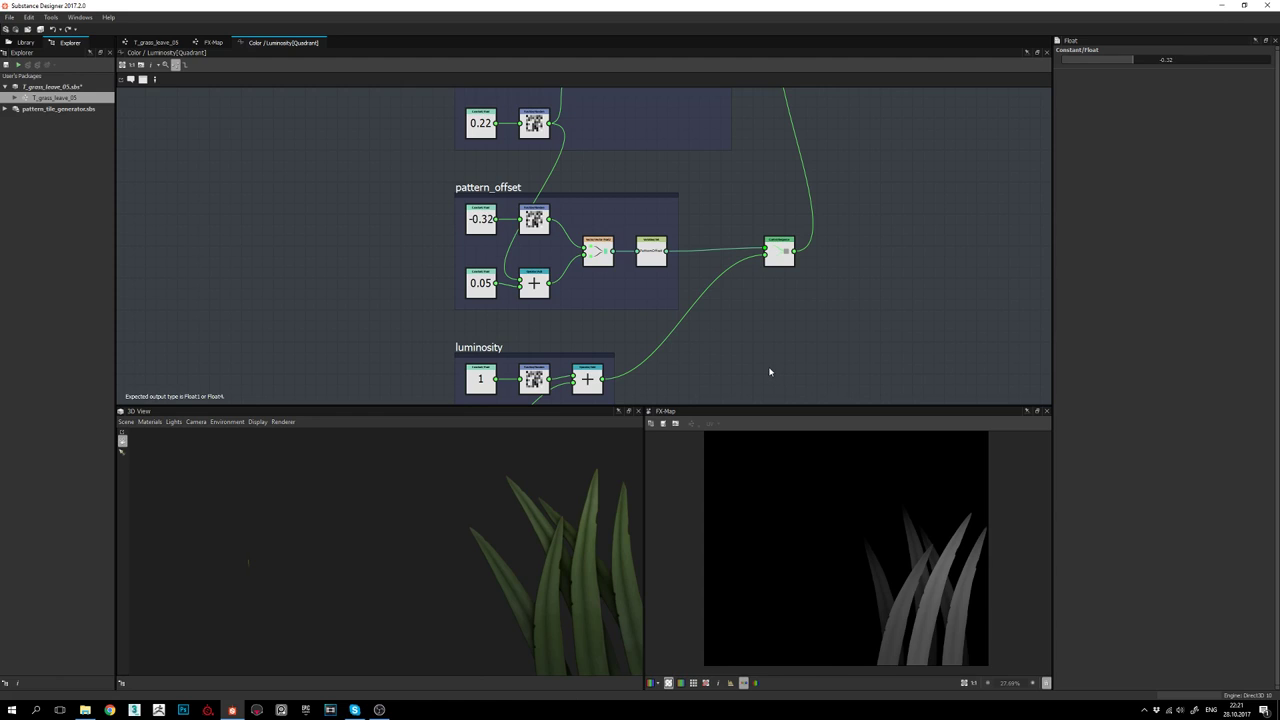
Try -0.38 for the upper Float constant in the pattern_offset frame and undo the change
double_click(1162, 59)
text(-0.38)
key(Return)
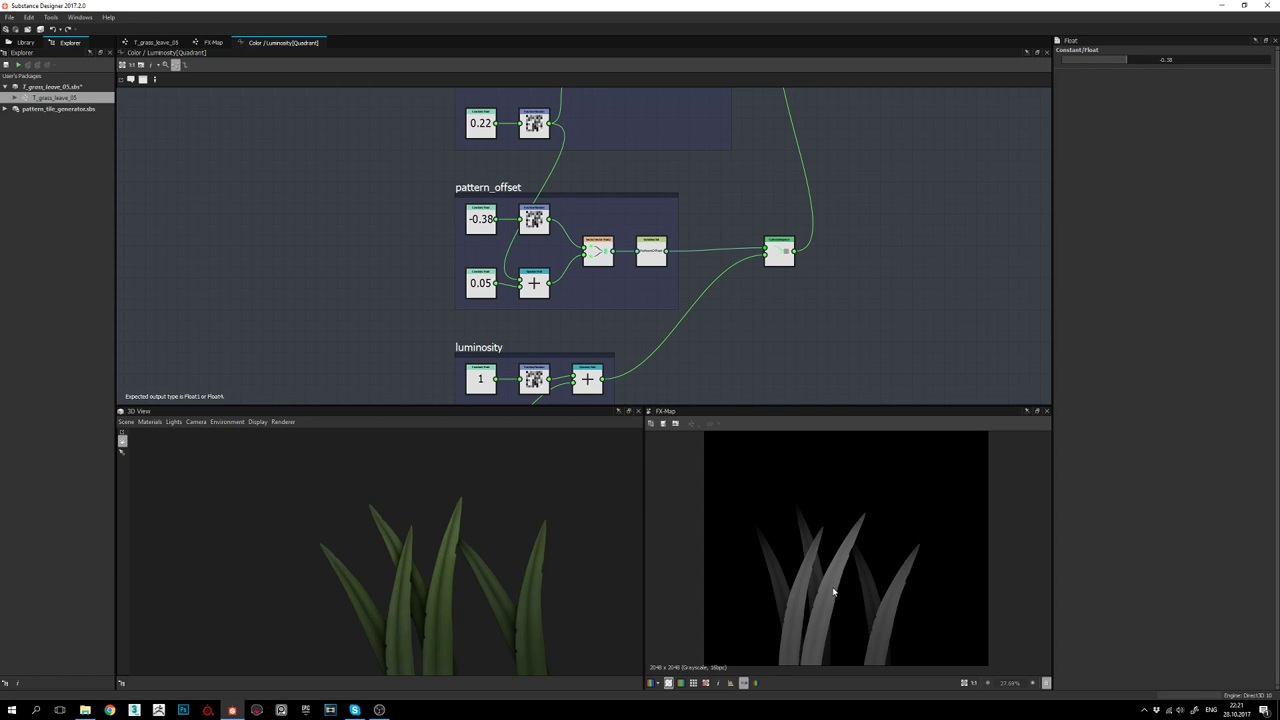
key(ctrl+z)
Try 0.08 for the lower Float constant in the pattern_offset frame and undo the change
click(485, 292)
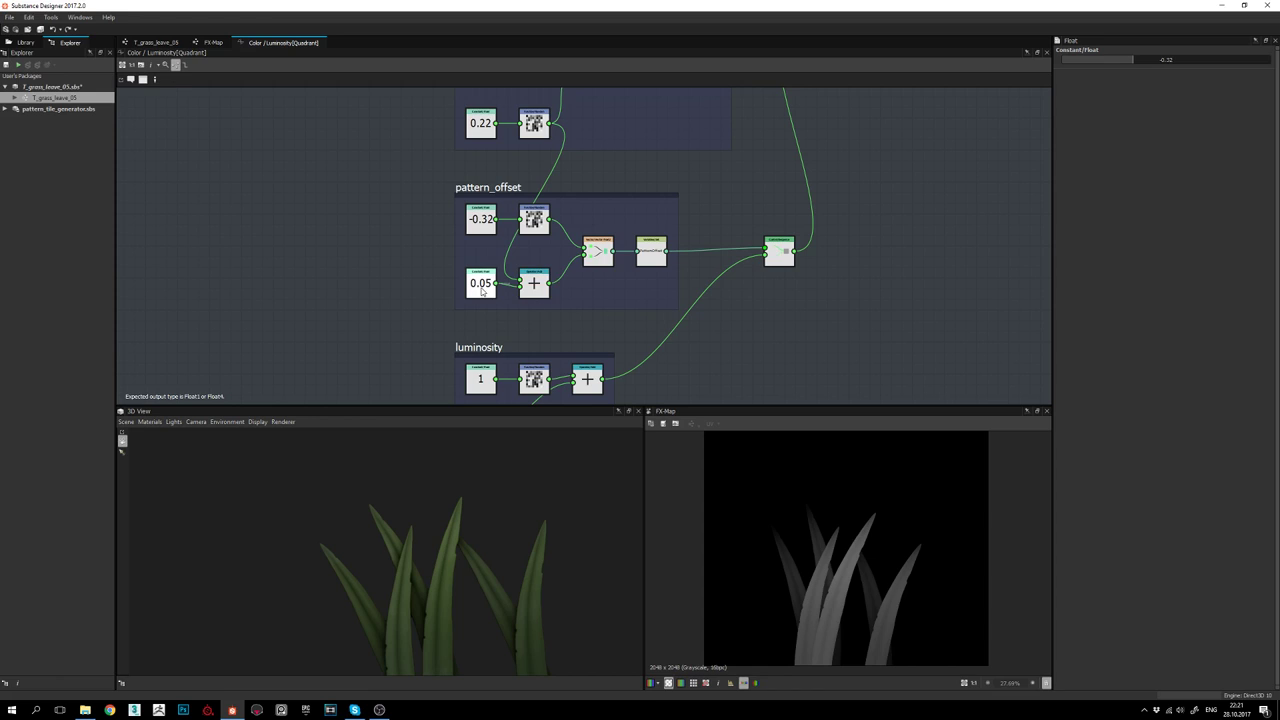
double_click(1181, 60)
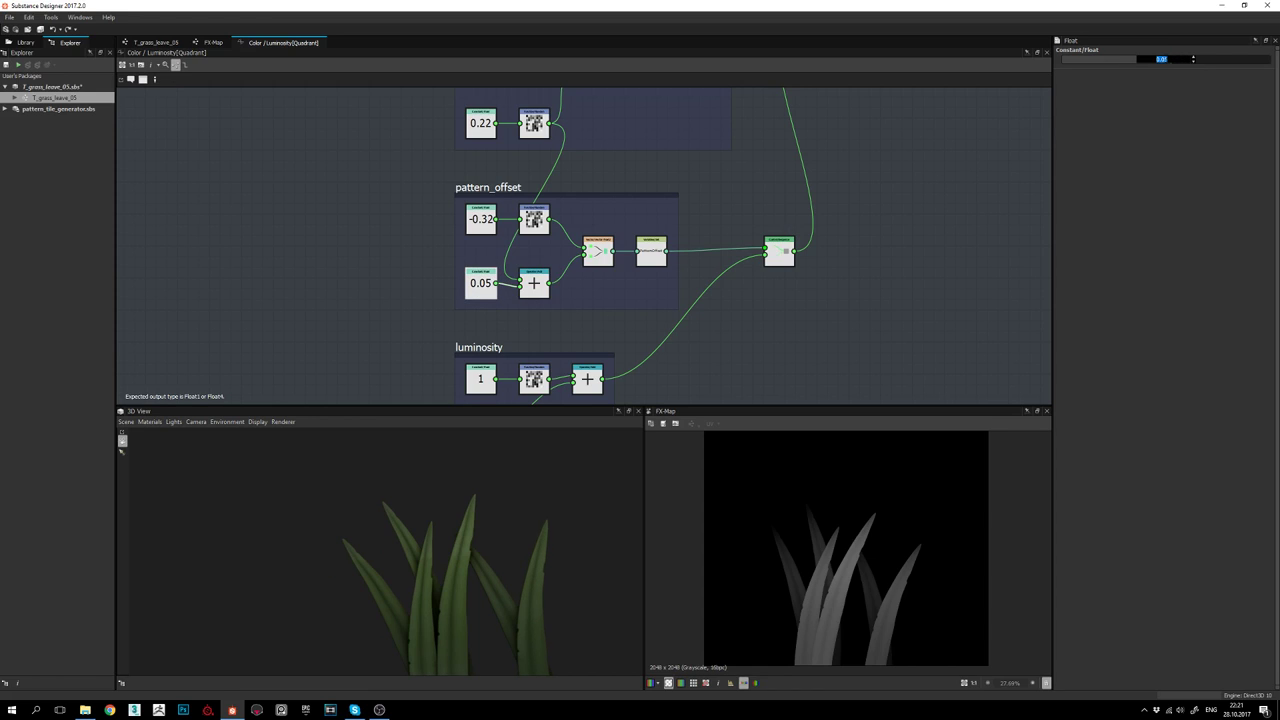
text(0.08)
key(Return)
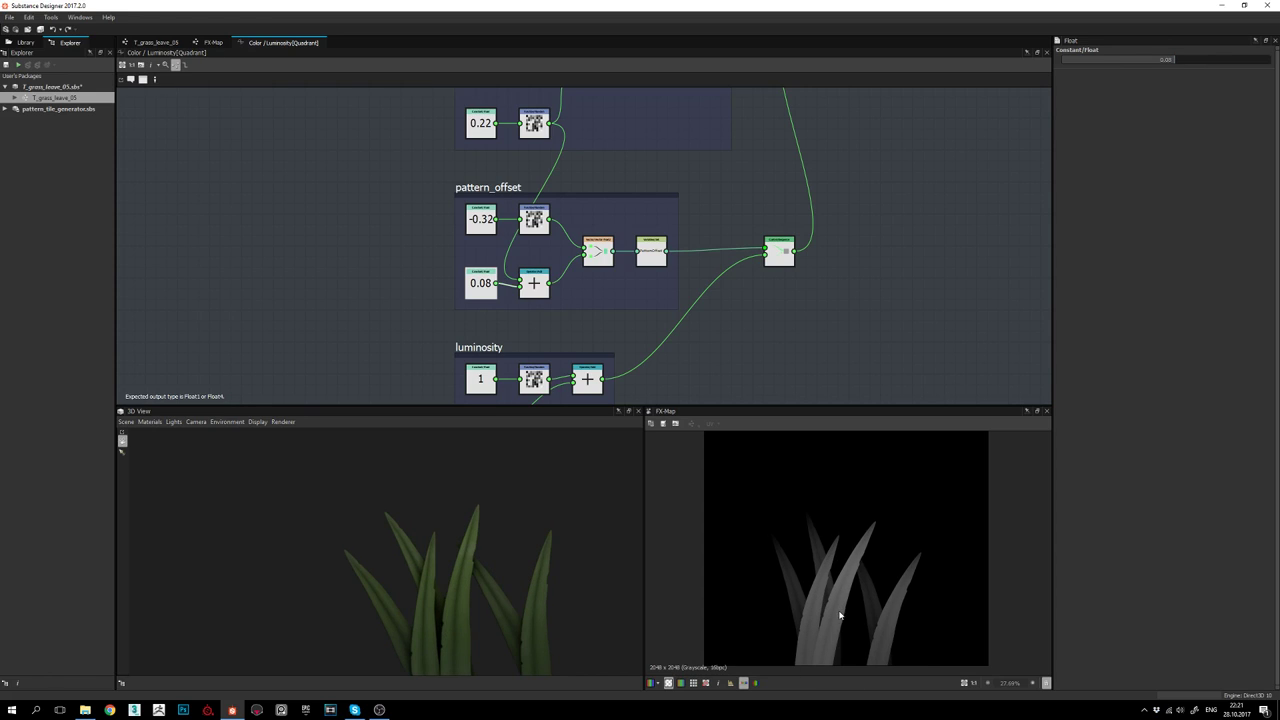
key(ctrl+z)
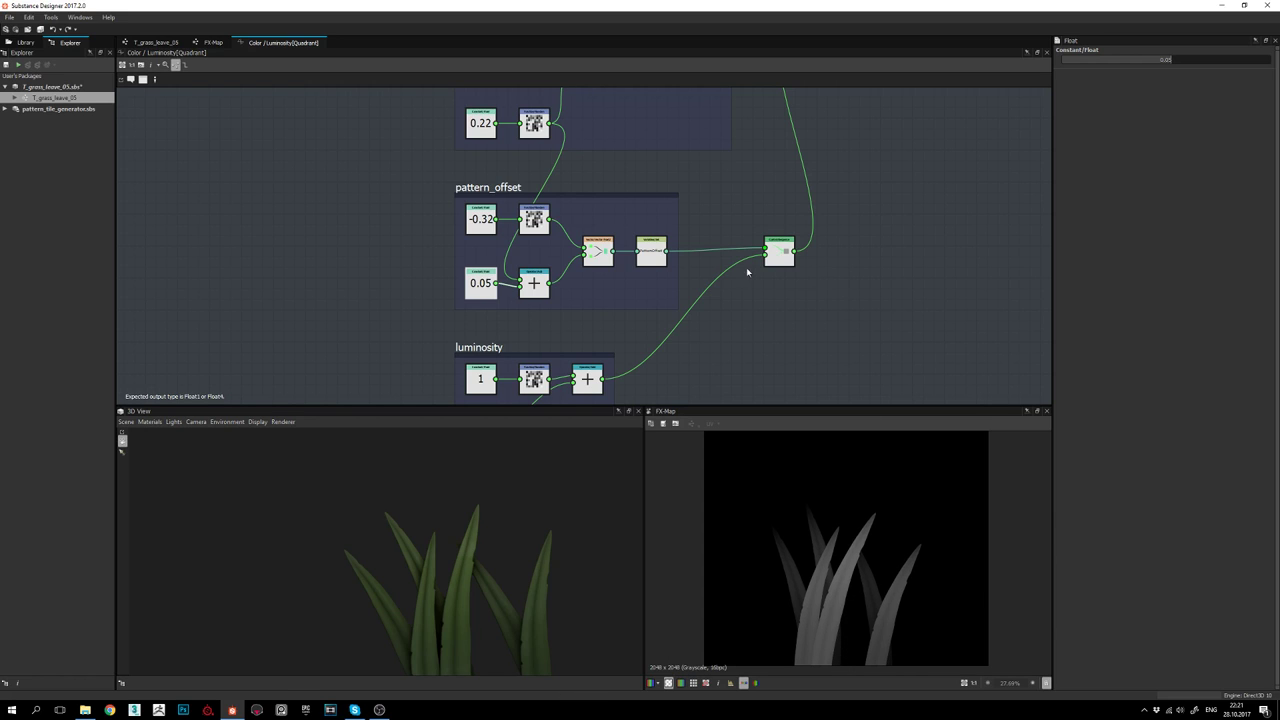
Return to the T_grass_leave_05 graph and compare the 2D output of the Blend feeding the FX-Map with the FX-Map's own output
middle_drag(523, 256, 531, 257)
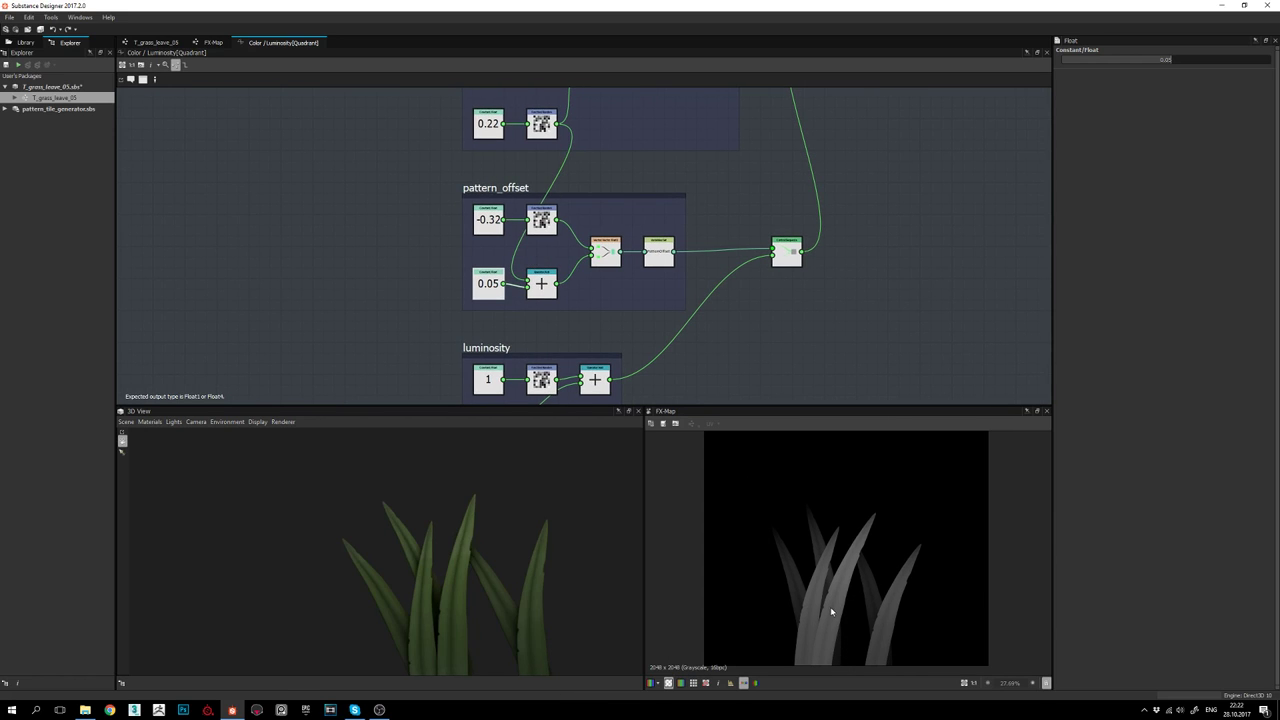
middle_drag(640, 253, 600, 326)
scroll(600, 326, down, 1)
middle_drag(482, 89, 472, 184)
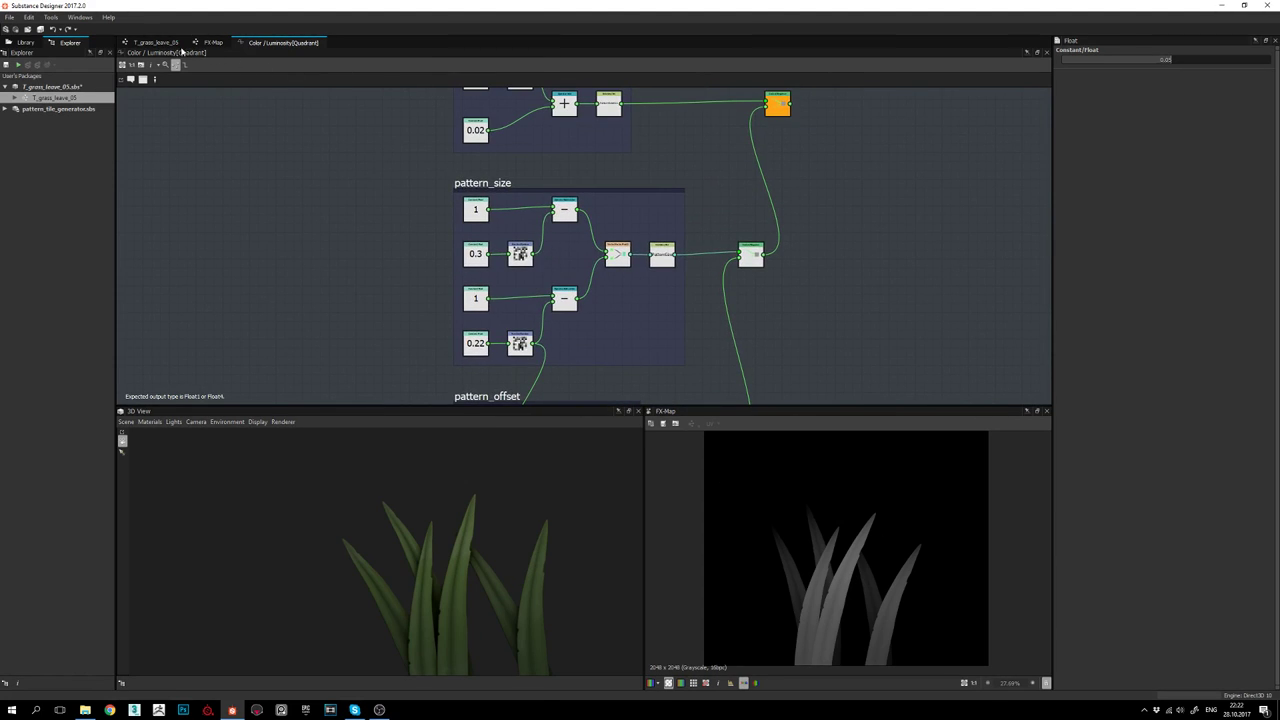
click(155, 42)
middle_drag(720, 278, 737, 239)
double_click(590, 296)
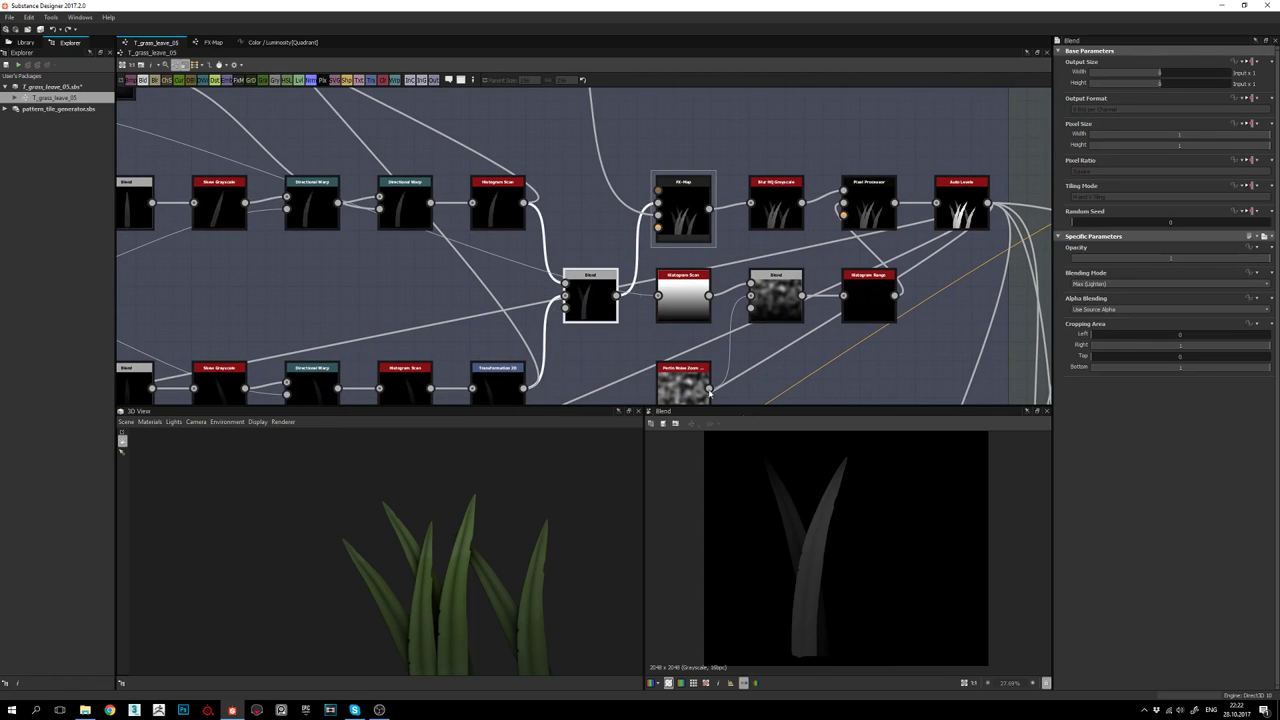
scroll(820, 560, down, 1)
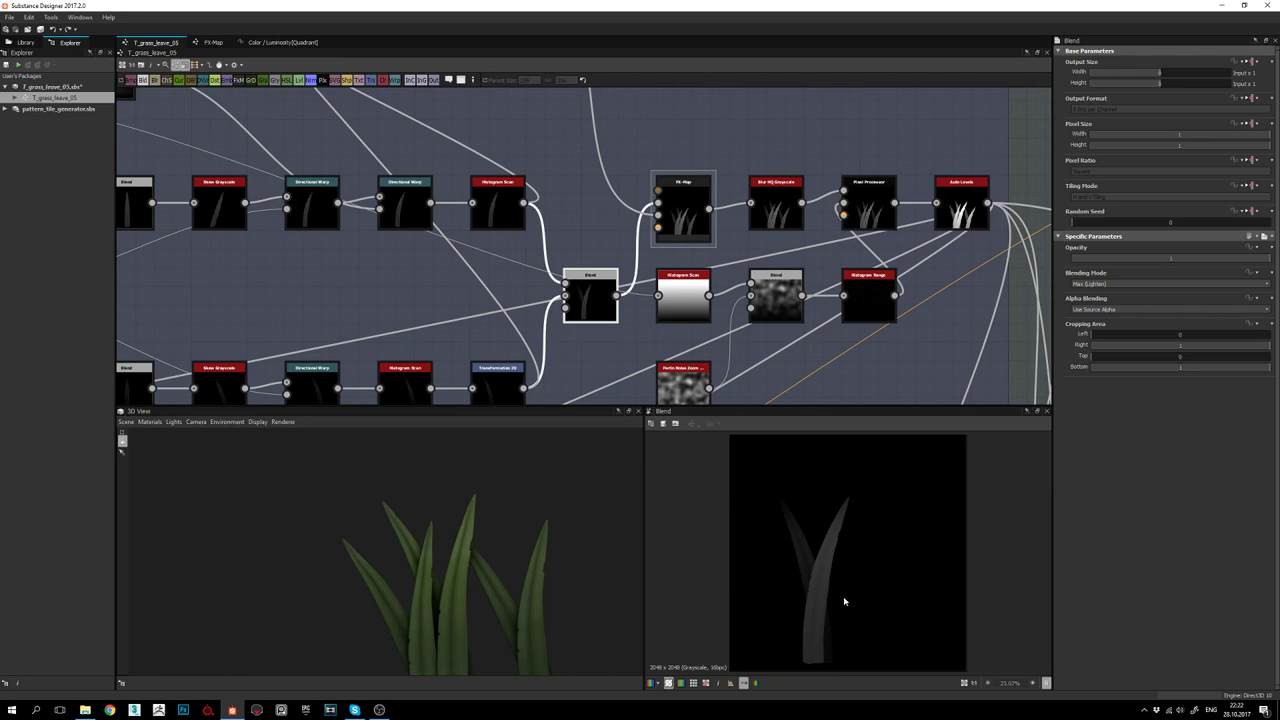
double_click(686, 222)
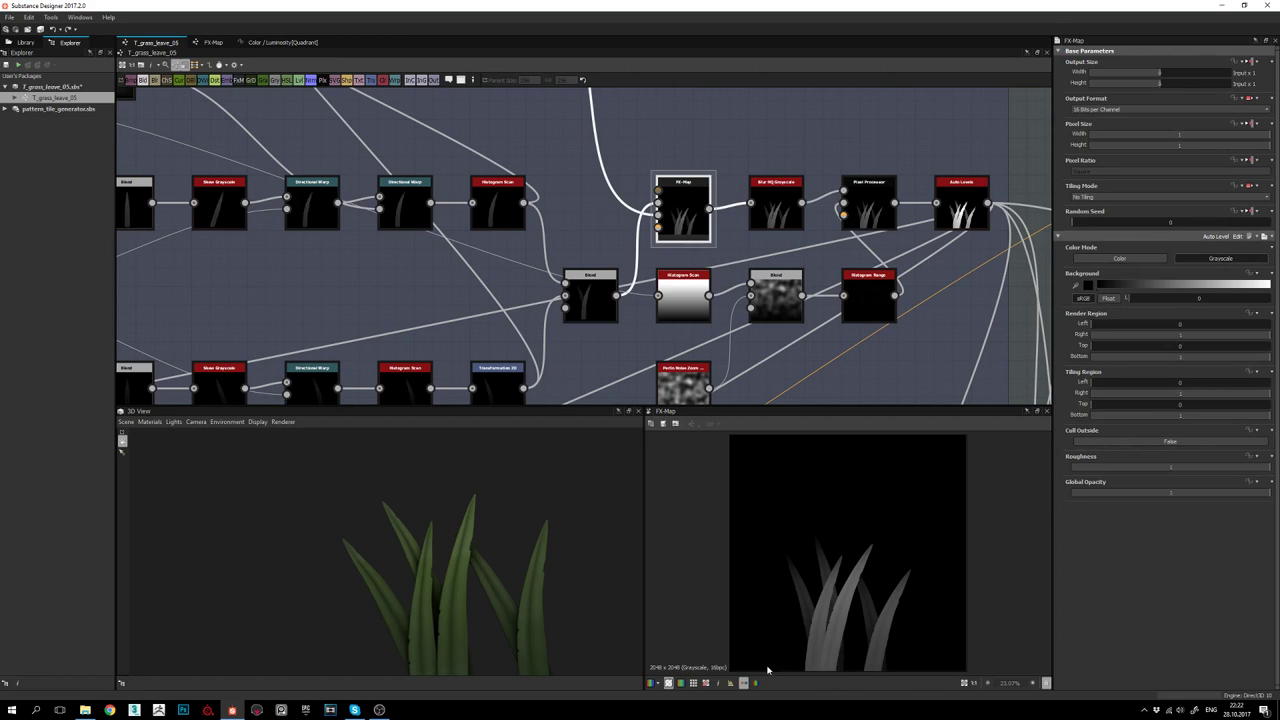
double_click(590, 298)
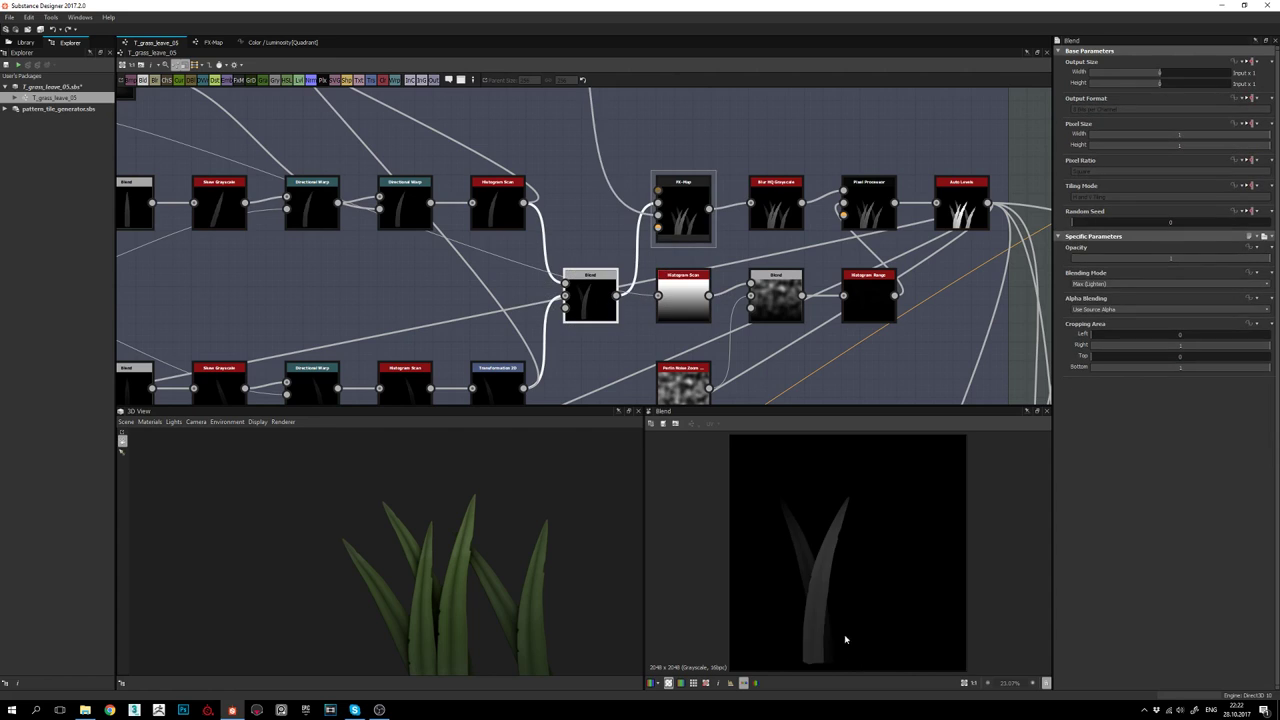
double_click(683, 208)
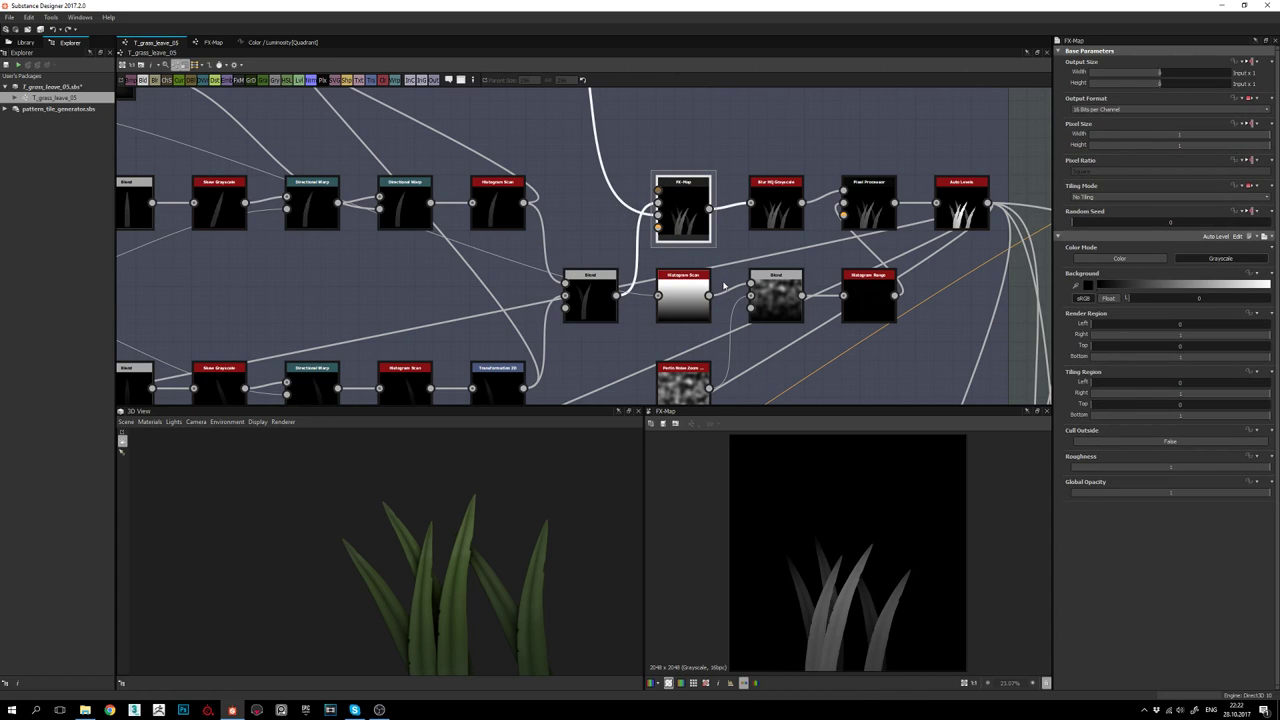
scroll(864, 628, up, 1)
middle_drag(865, 619, 870, 580)
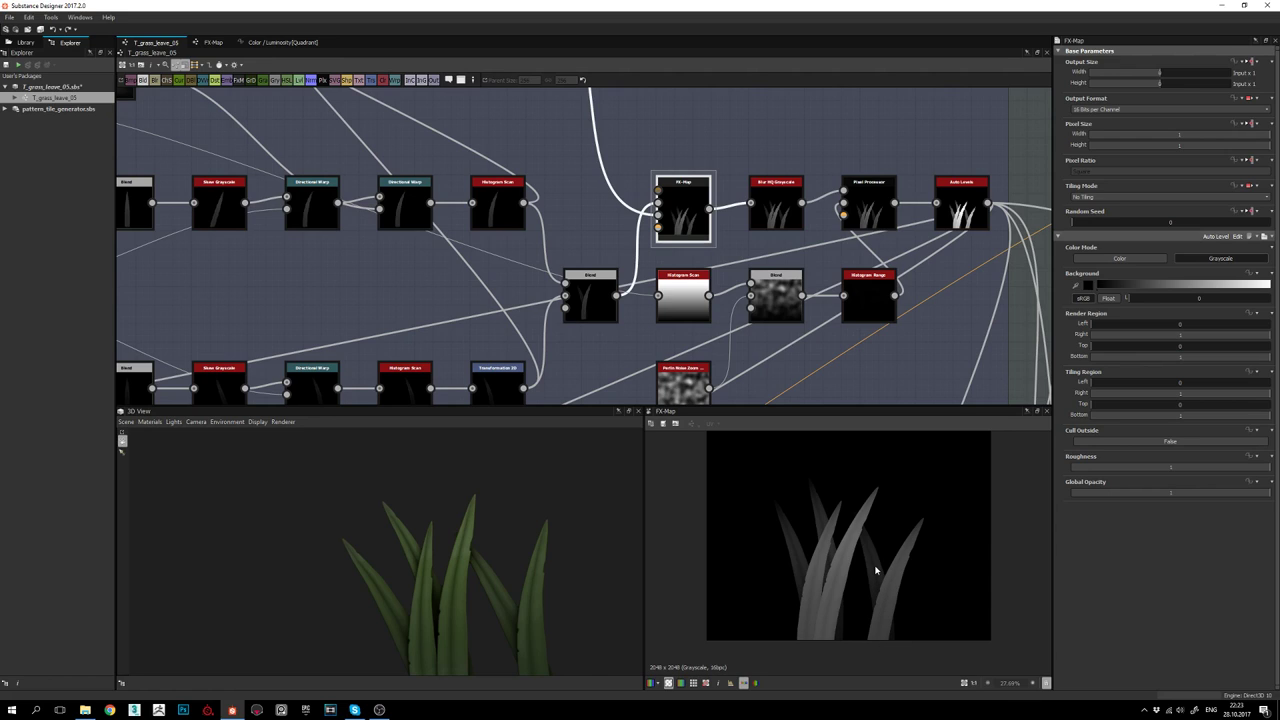
Enter the FX-Map, reopen the connected Quadrant's Color / Luminosity function and review the pattern_size and pattern_offset frames
double_click(677, 209)
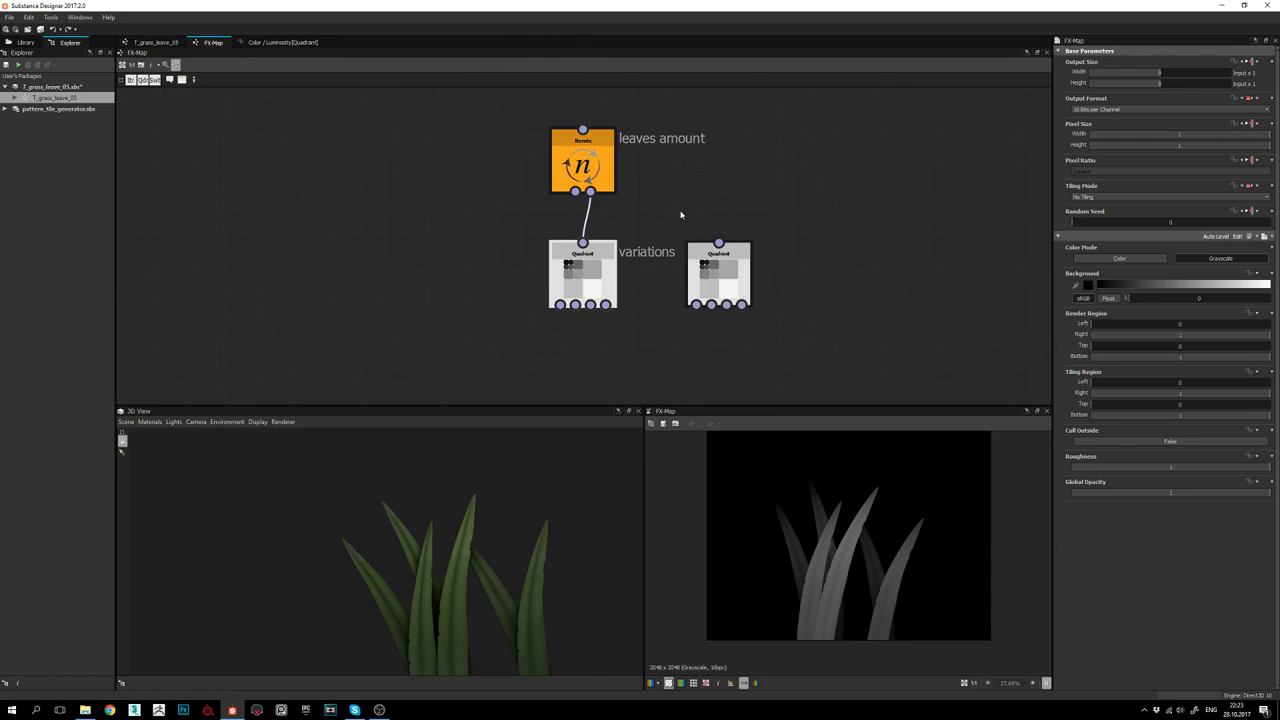
click(595, 265)
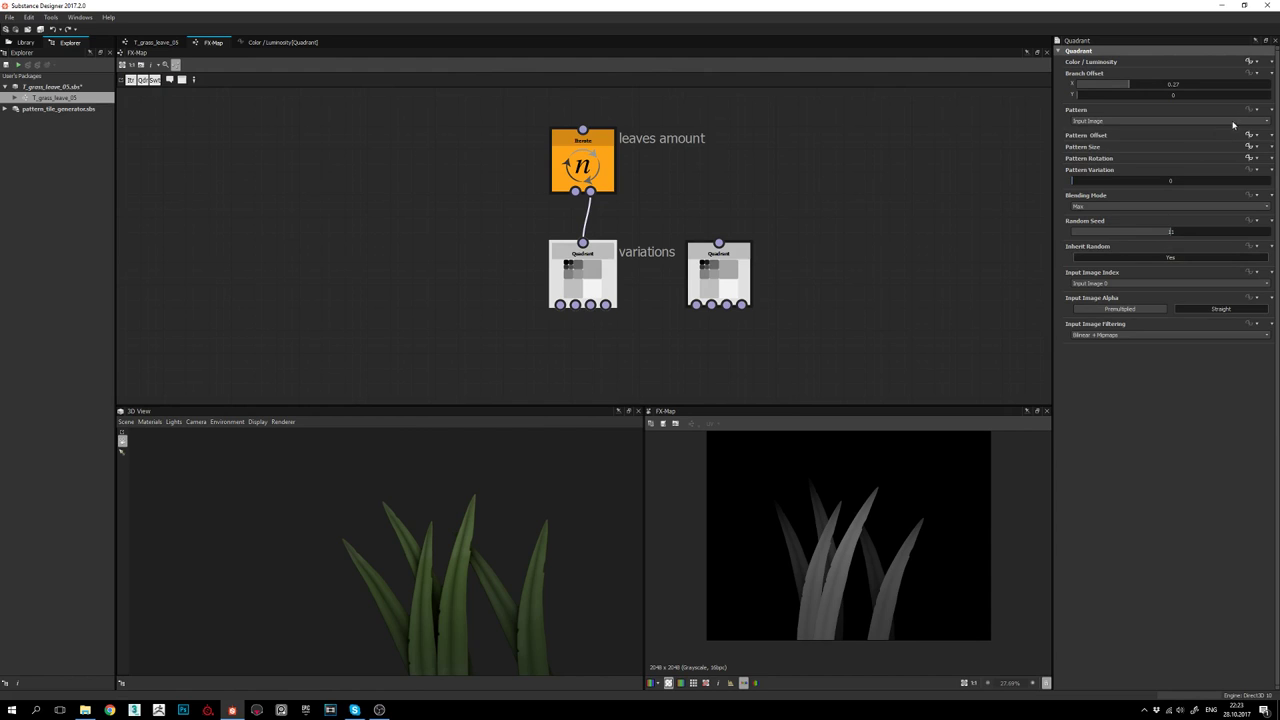
click(1250, 62)
middle_drag(508, 278, 551, 172)
scroll(534, 232, down, 1)
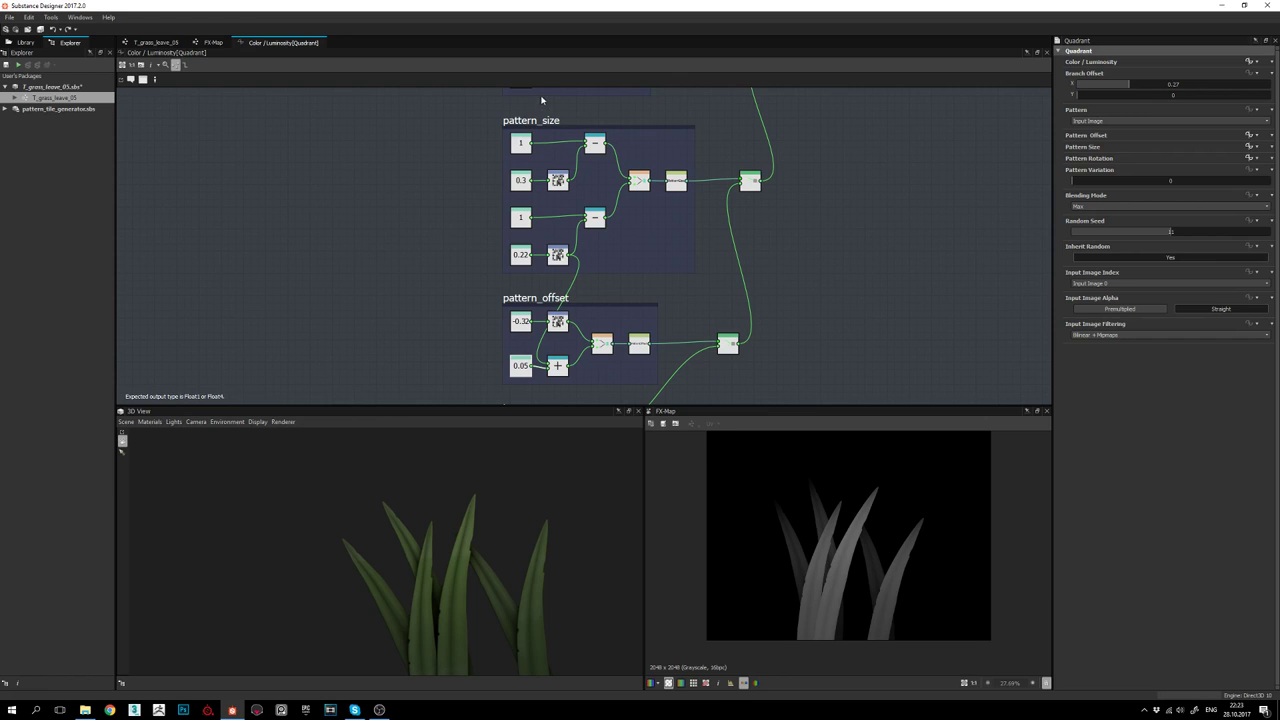
middle_drag(541, 100, 516, 122)
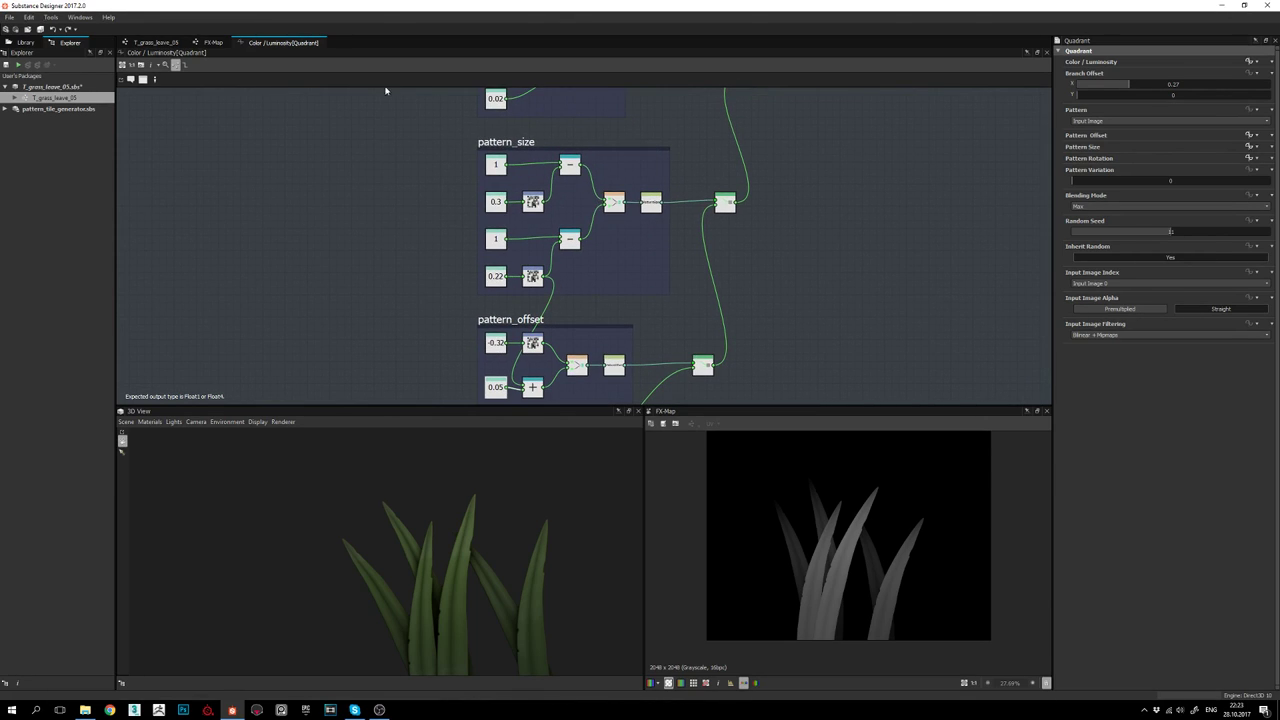
Check the default Pattern Size of the unconnected Quadrant in the FX-Map and reopen the connected Quadrant's Color / Luminosity function
click(213, 42)
click(735, 275)
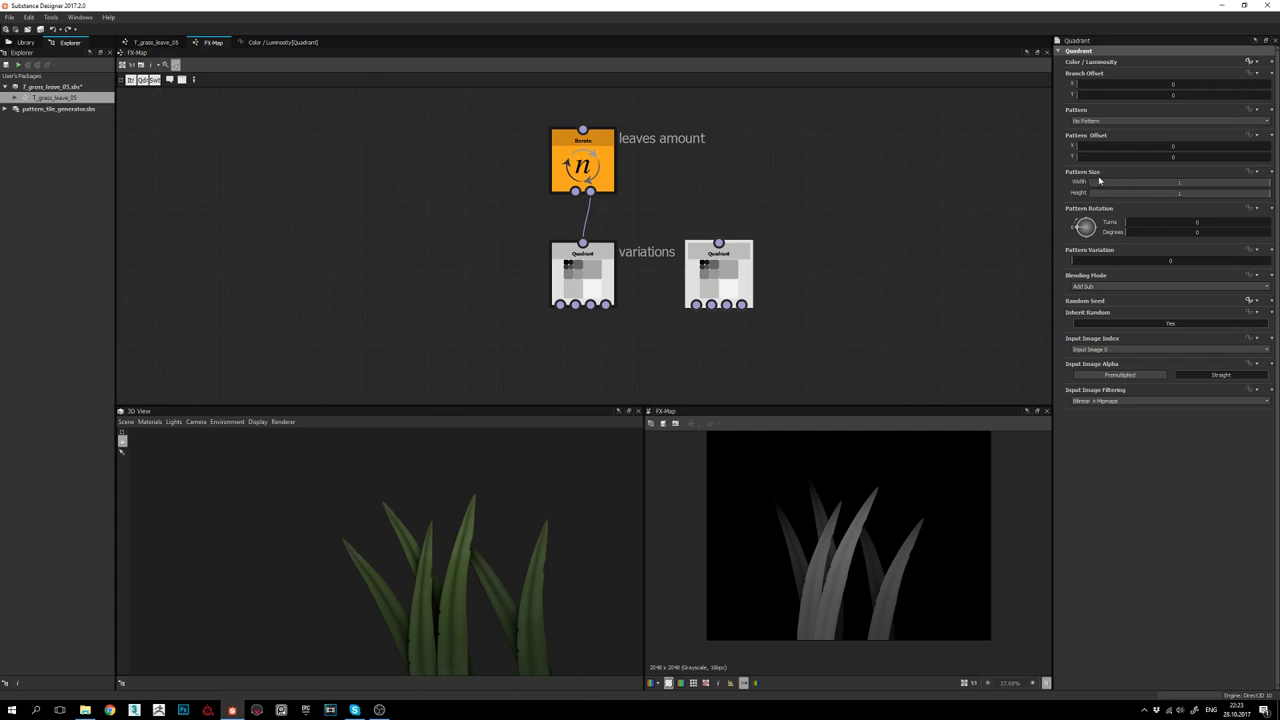
drag(1268, 186, 1254, 197)
double_click(577, 261)
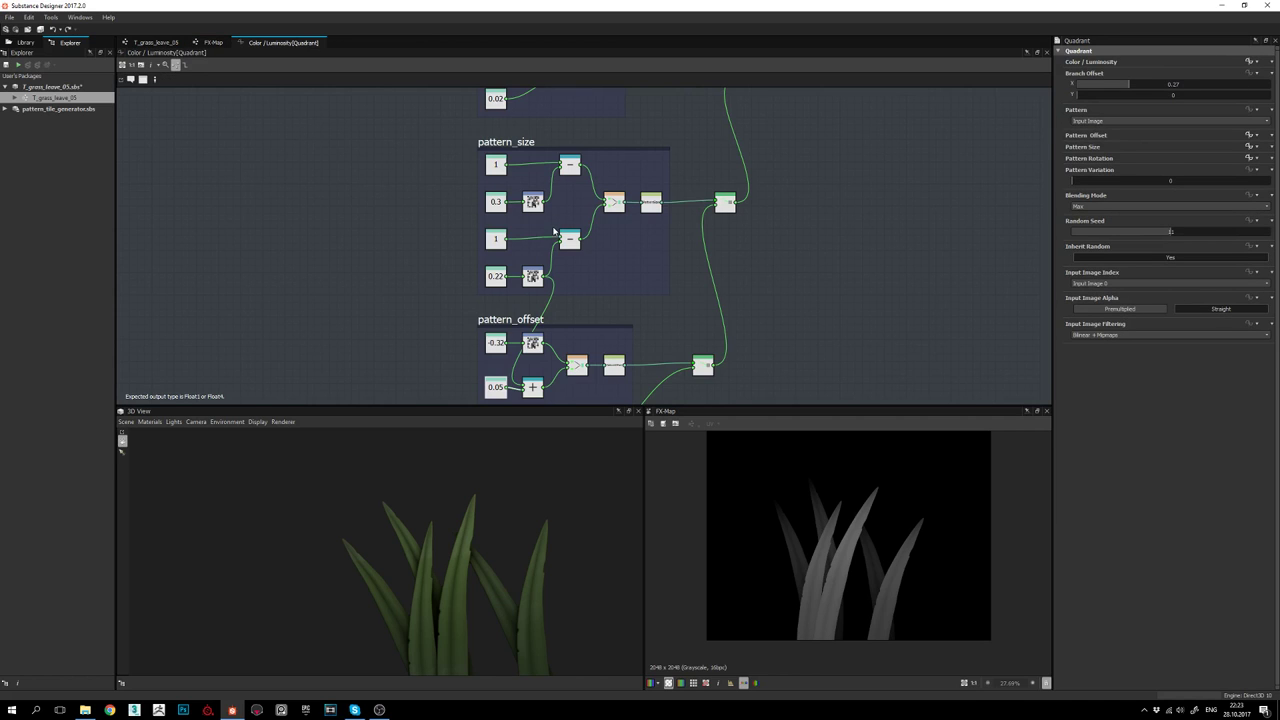
Examine how the pattern_size frame subtracts random values from 1 and combines them through Vector Float2 into the PatternSize Set variable
middle_drag(553, 231, 513, 186)
scroll(504, 177, up, 1)
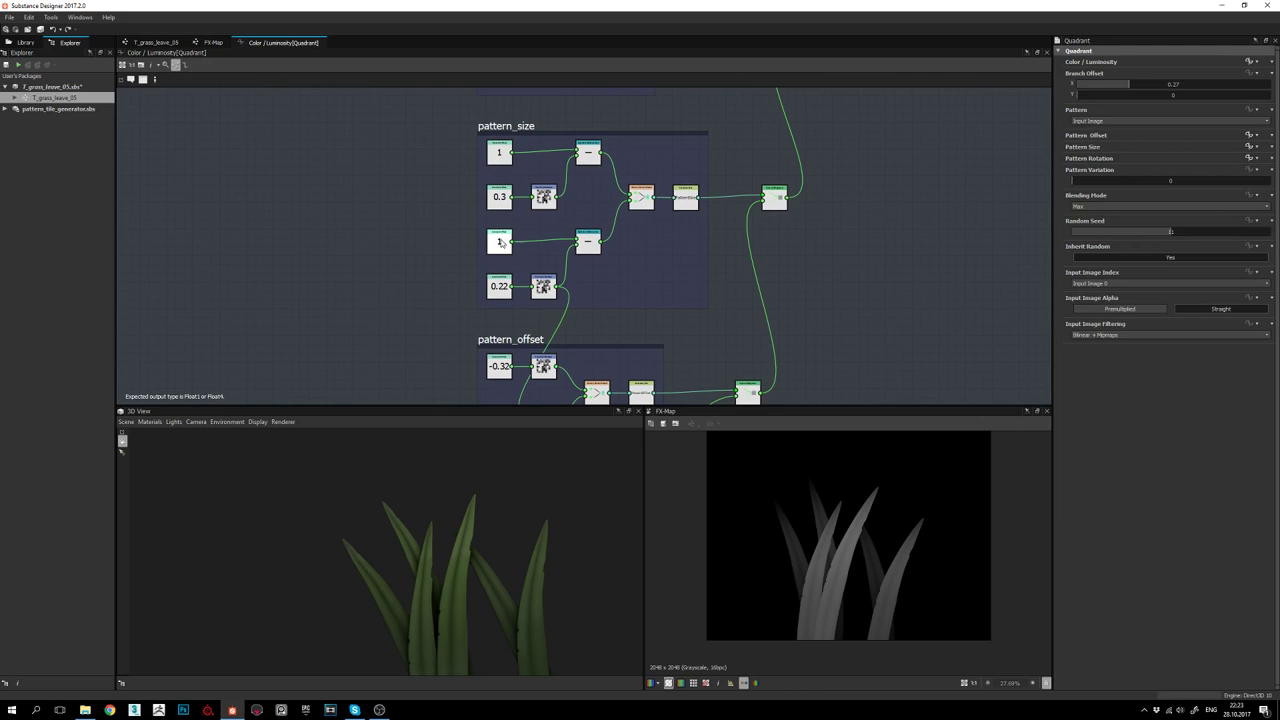
scroll(590, 157, up, 2)
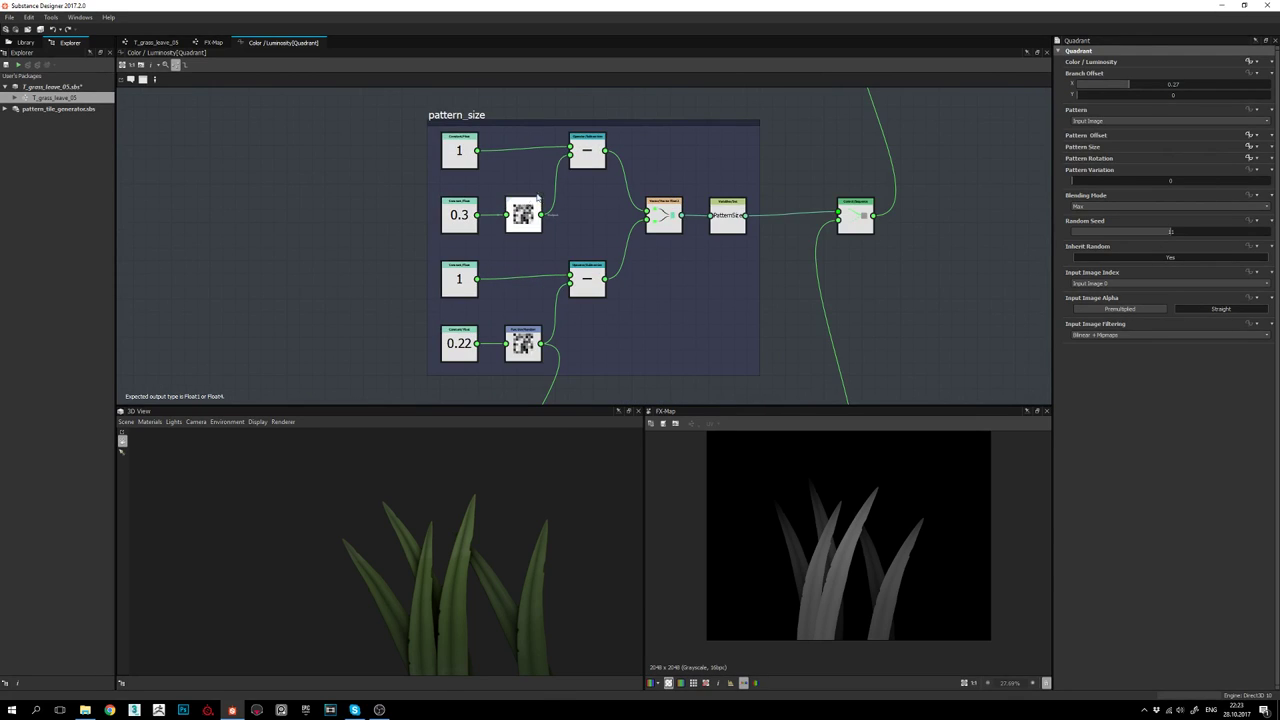
middle_drag(569, 304, 590, 261)
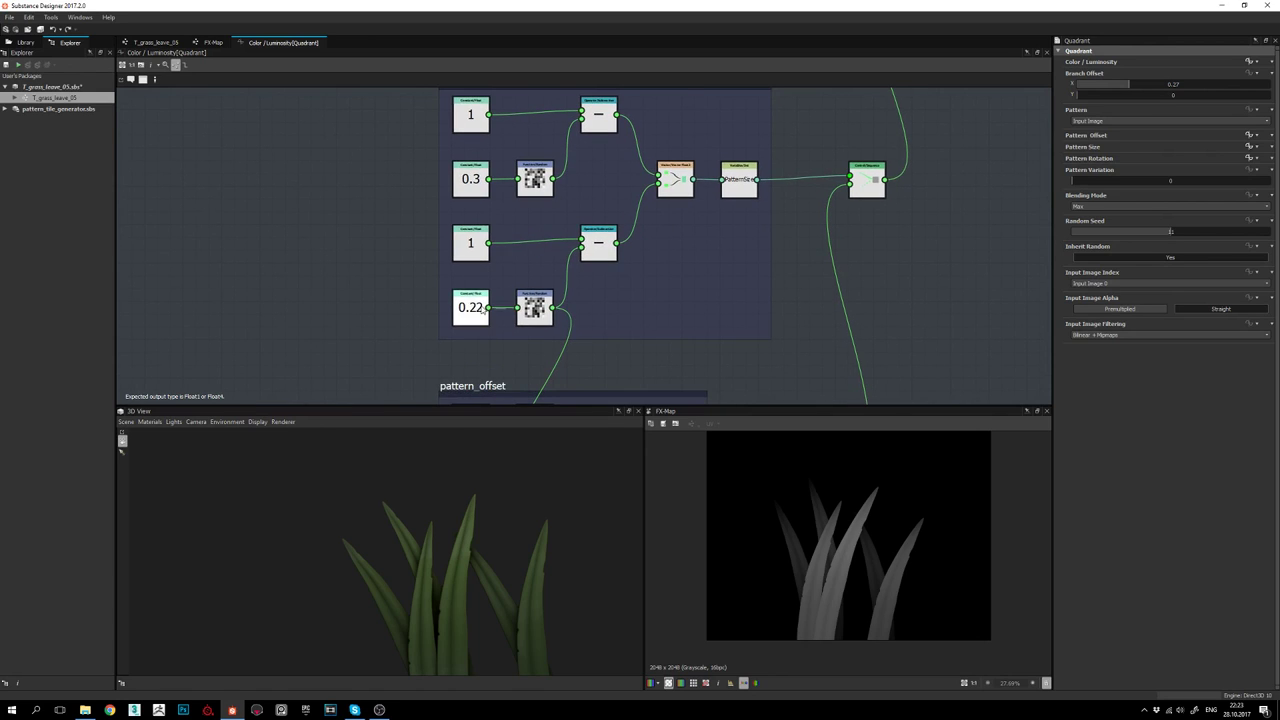
middle_drag(672, 242, 639, 257)
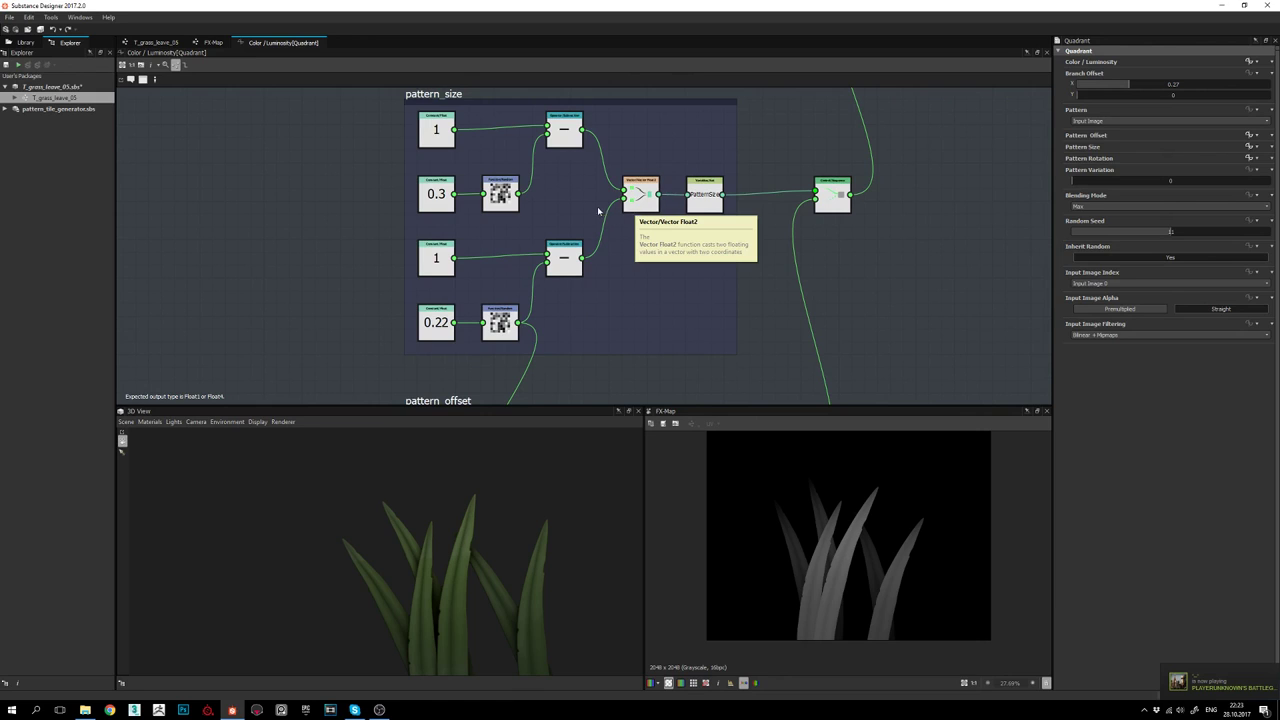
scroll(595, 215, down, 2)
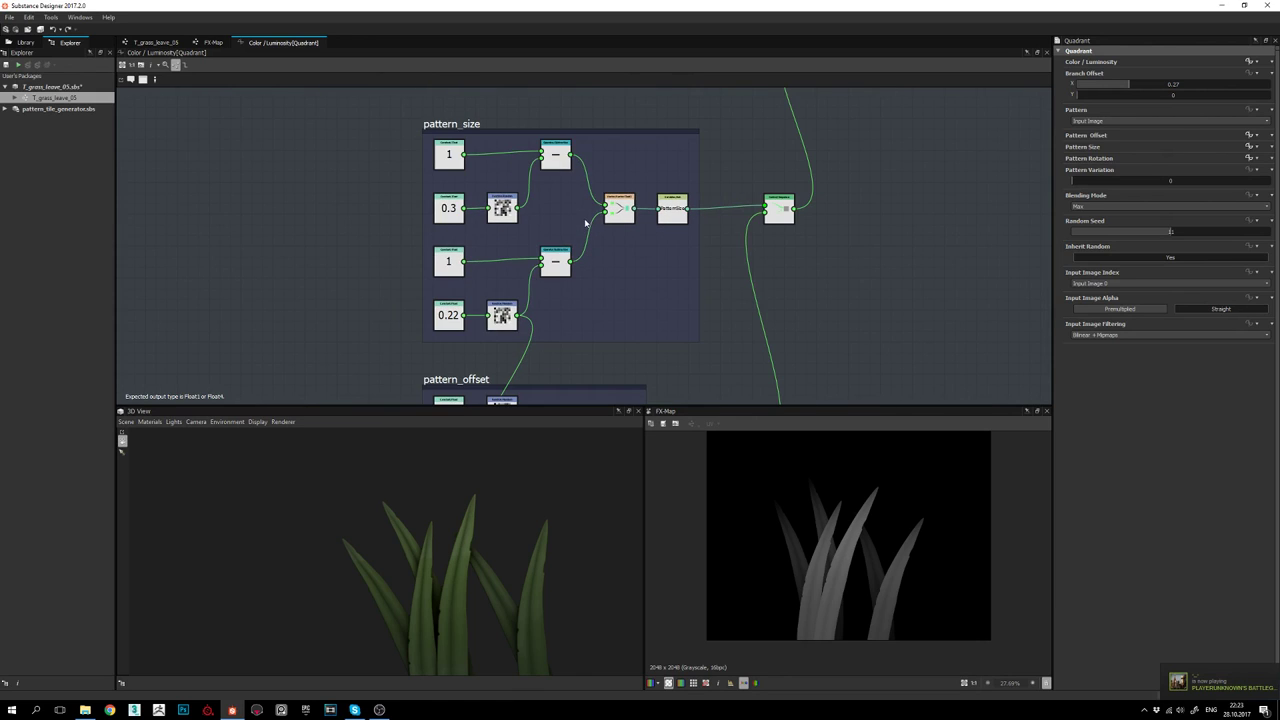
scroll(605, 169, up, 4)
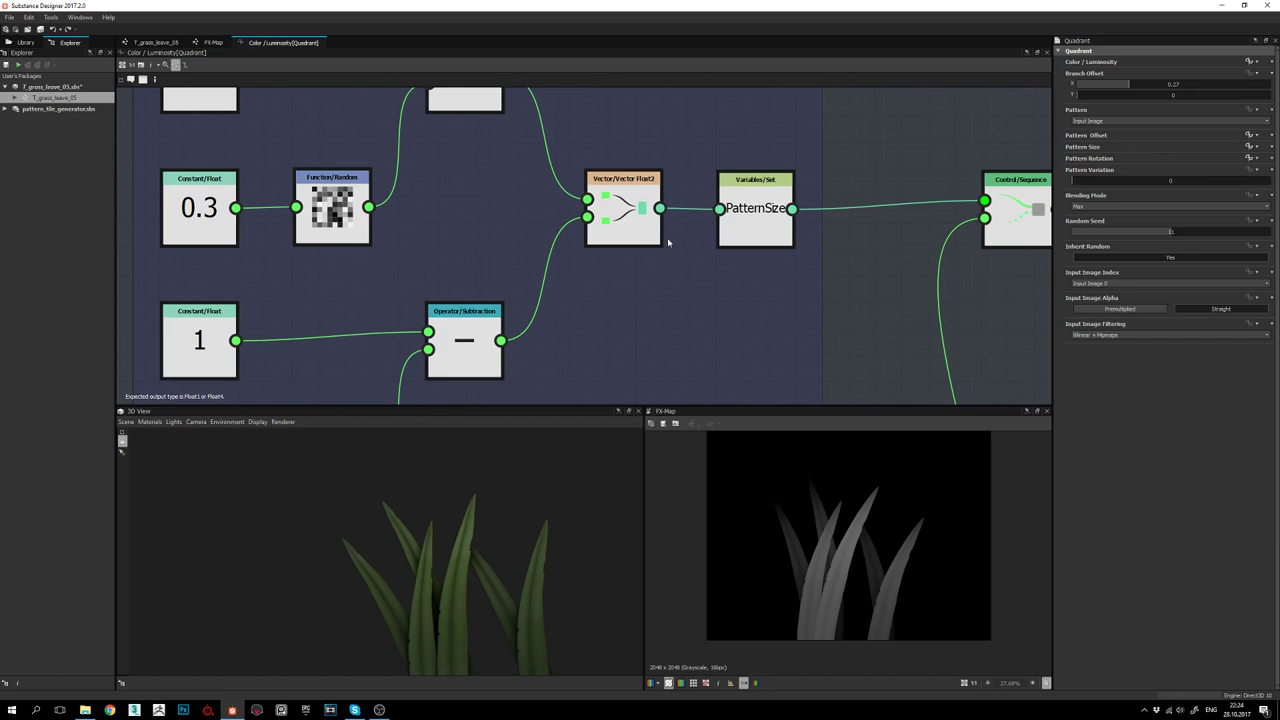
scroll(651, 283, down, 2)
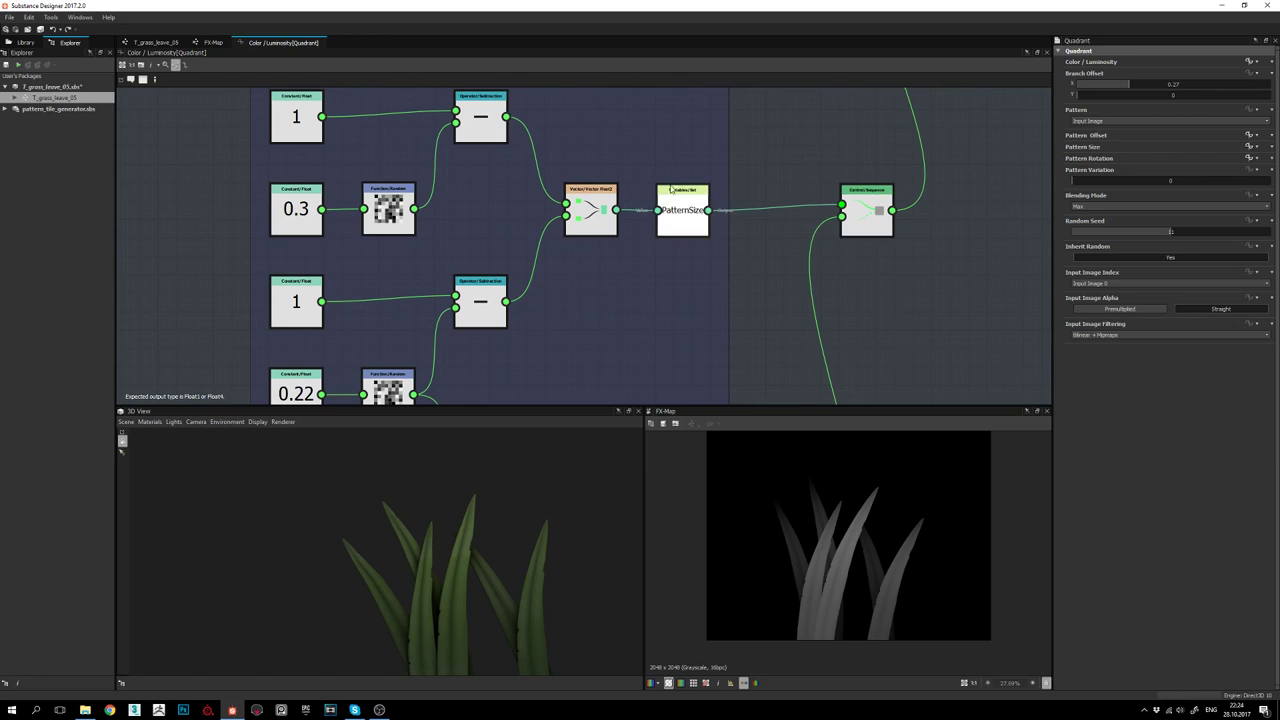
scroll(688, 220, up, 1)
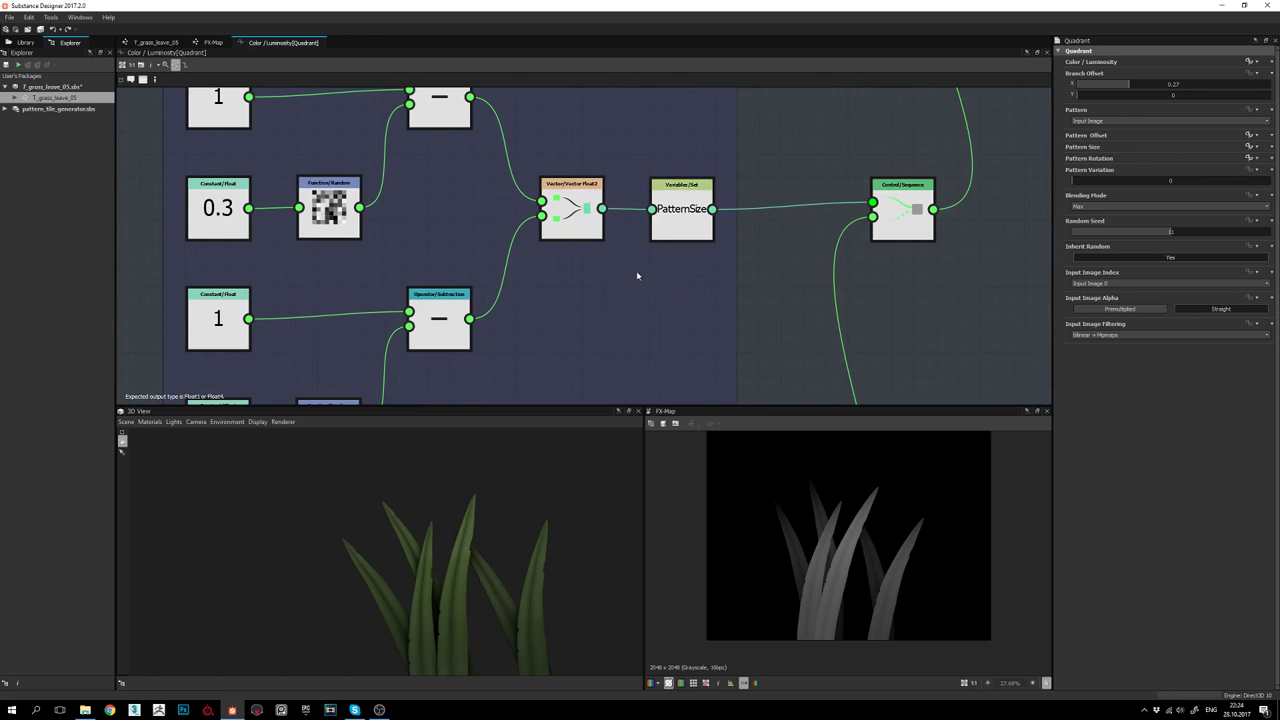
Trace how the lower Random in the pattern_size frame also feeds the addition in the pattern_offset frame
scroll(645, 258, down, 3)
middle_drag(608, 312, 632, 244)
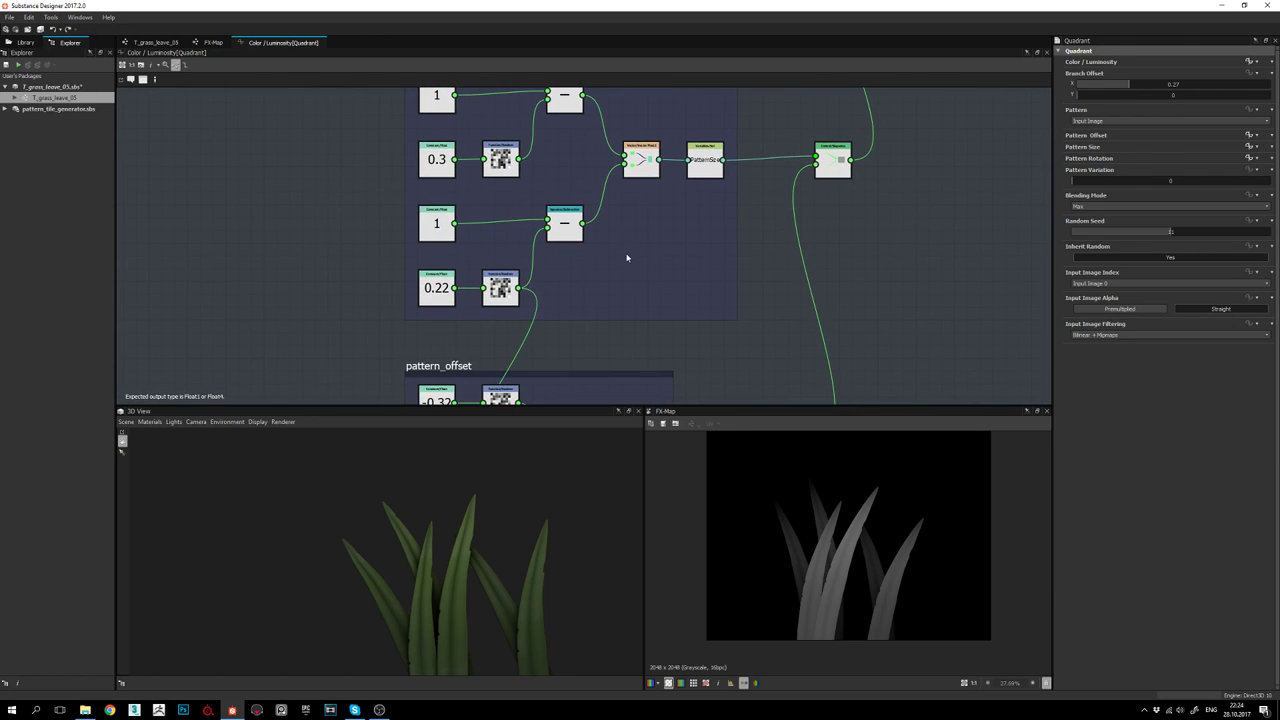
middle_drag(477, 252, 517, 240)
scroll(517, 243, down, 2)
scroll(517, 243, up, 2)
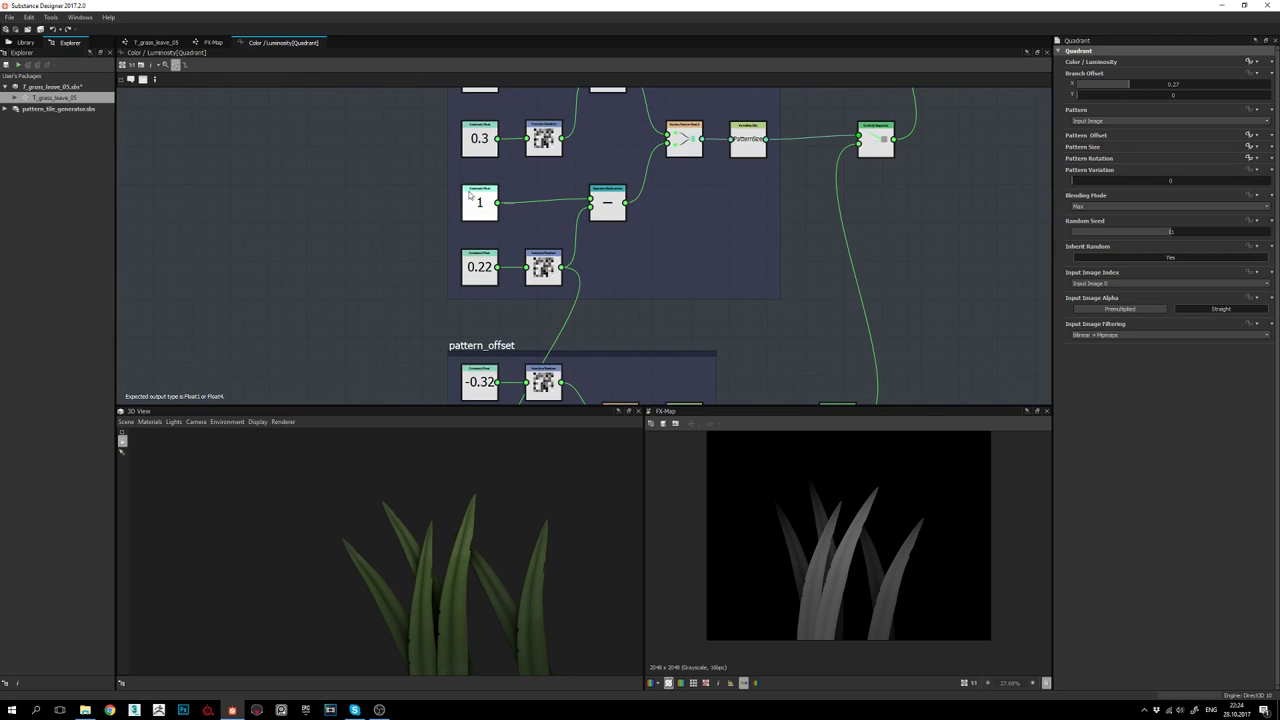
scroll(595, 251, down, 1)
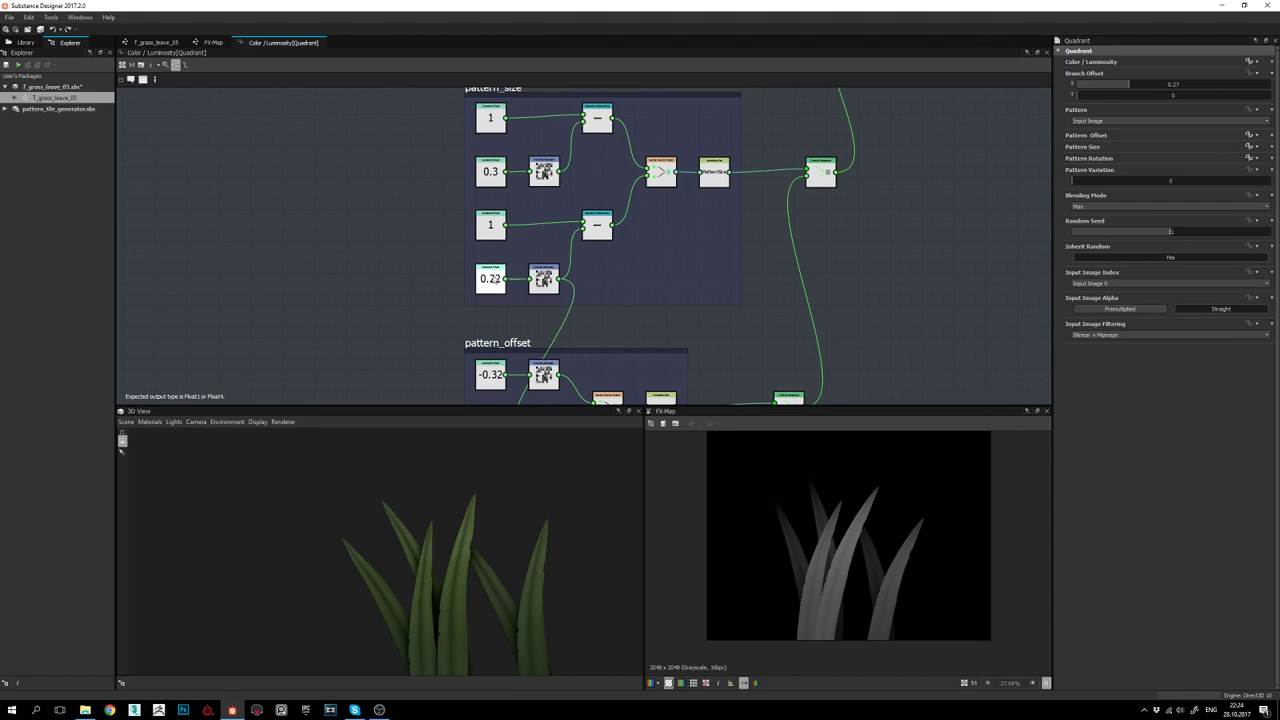
middle_drag(580, 300, 597, 223)
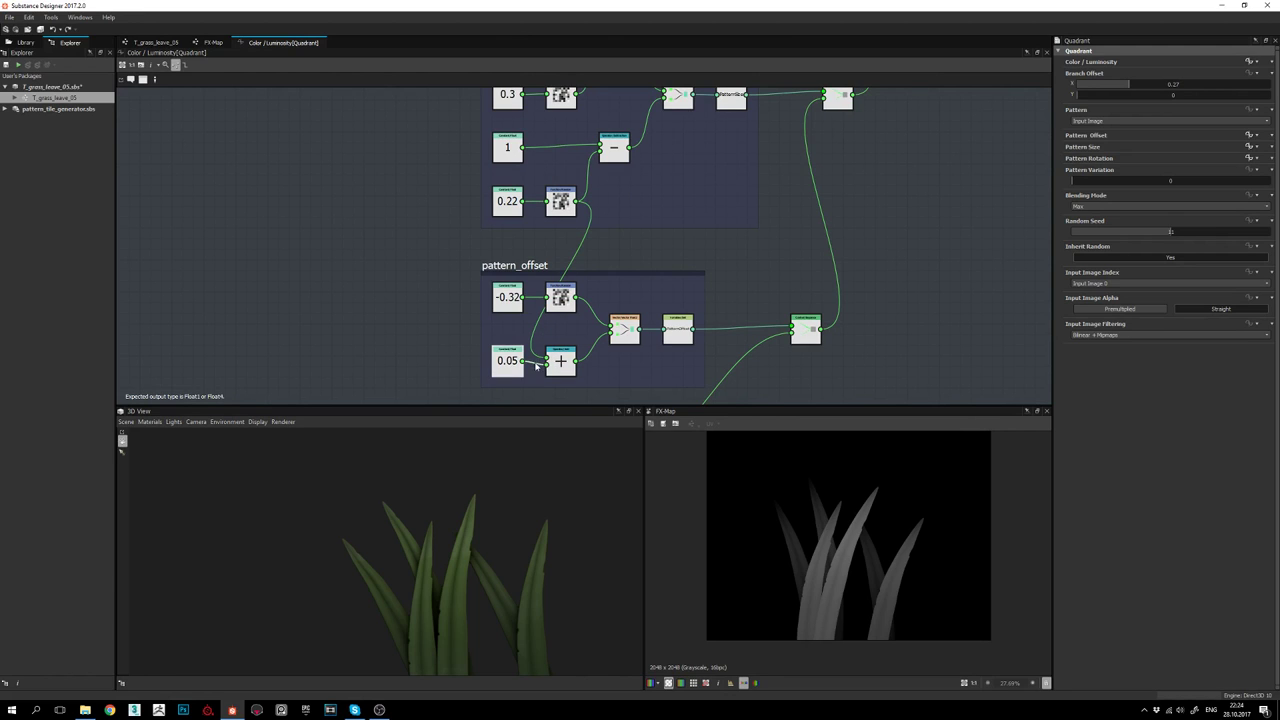
middle_drag(545, 360, 554, 396)
Try 0.28 for the Float constant feeding the lower Random in the pattern_size frame and undo the change
click(507, 204)
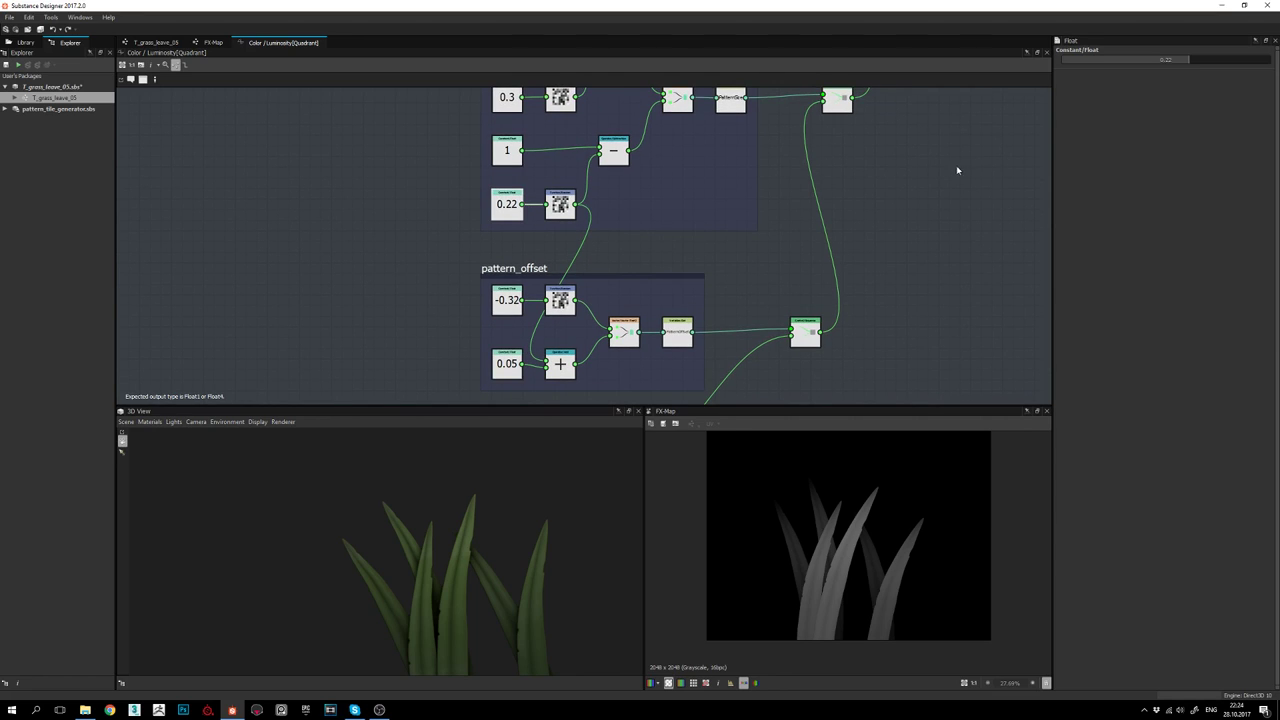
middle_drag(545, 180, 543, 196)
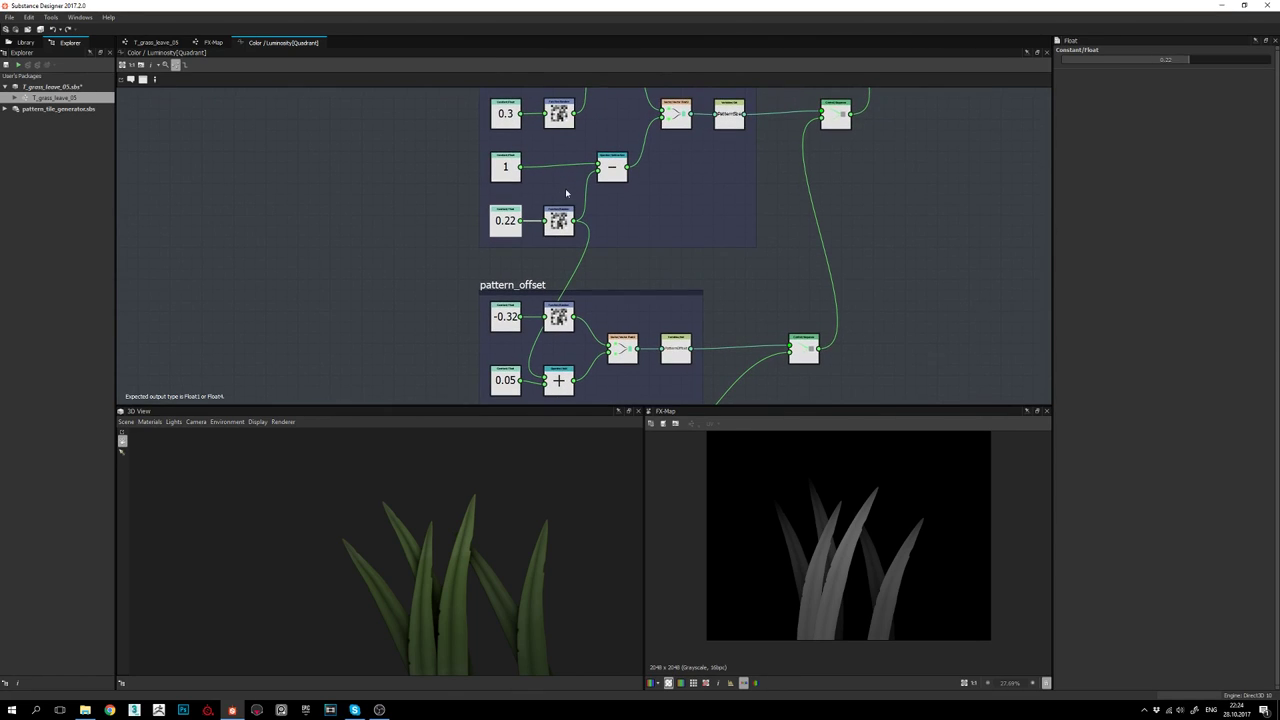
double_click(1194, 60)
drag(1168, 59, 1163, 59)
text(8)
key(Return)
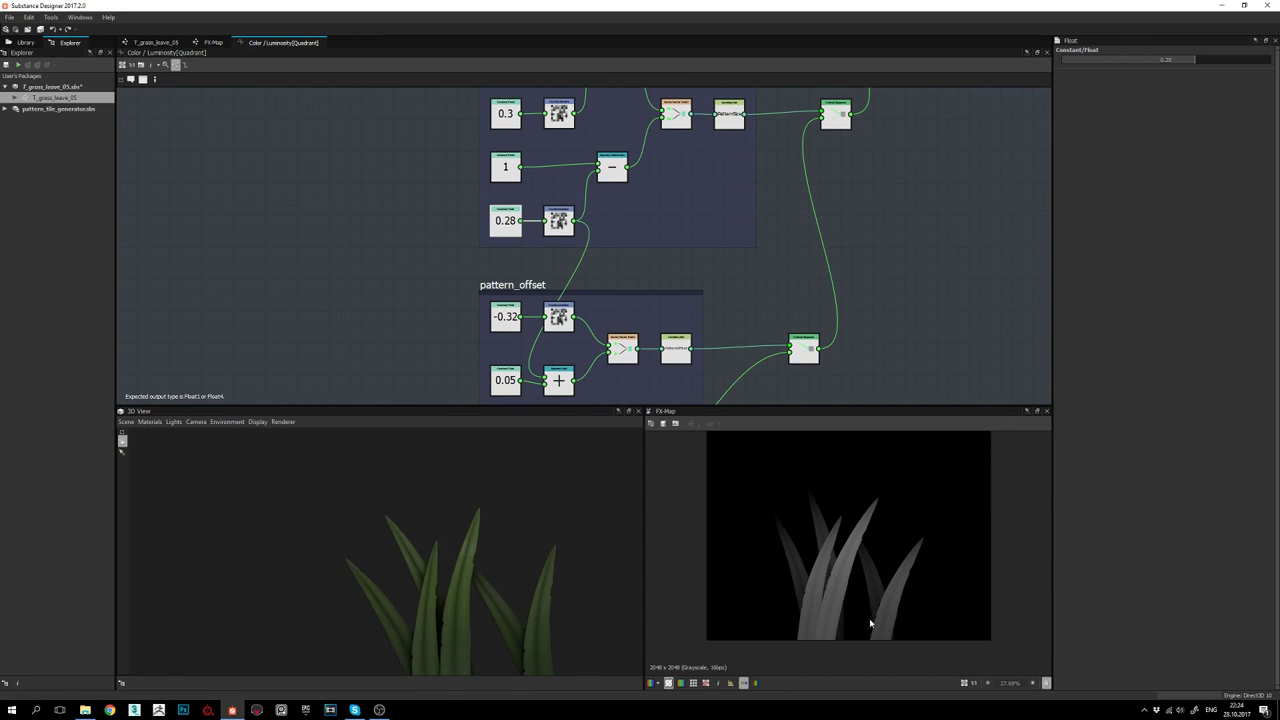
key(ctrl+z)
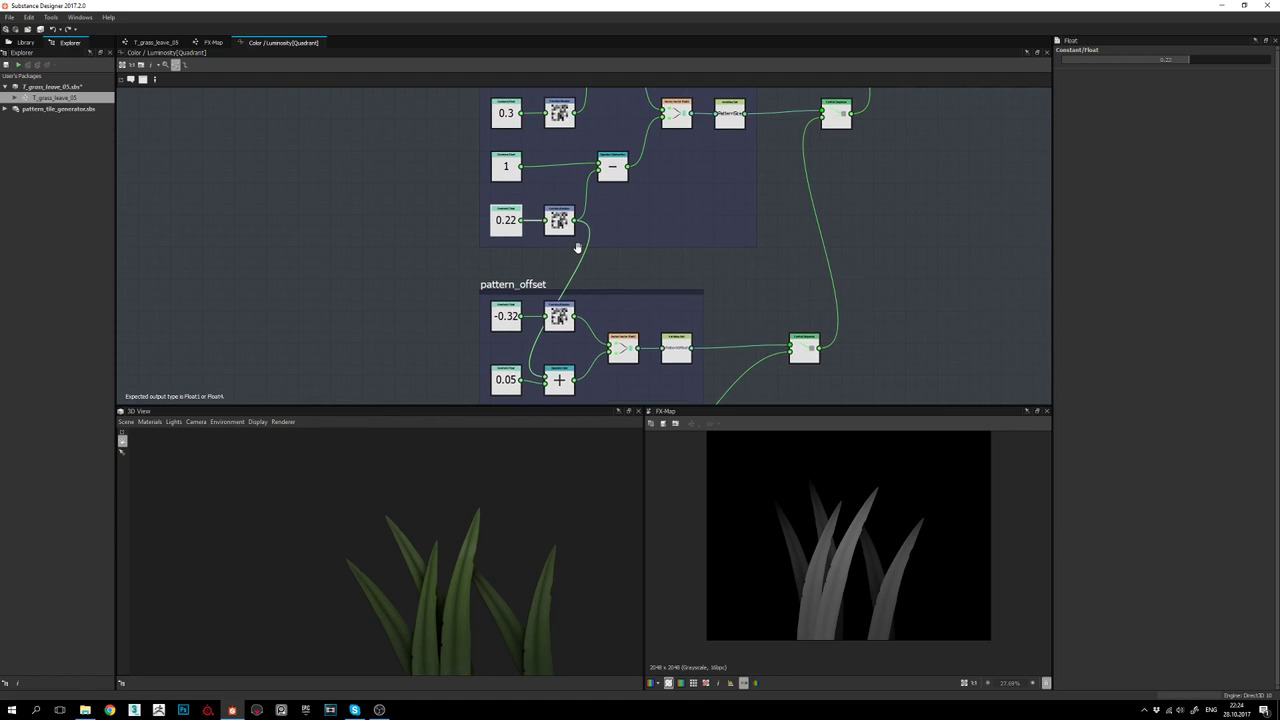
Try 0.002 for the lower Float constant in the pattern_offset frame, inspect the leaf bases in 3D and undo the change
middle_drag(580, 246, 593, 206)
click(530, 341)
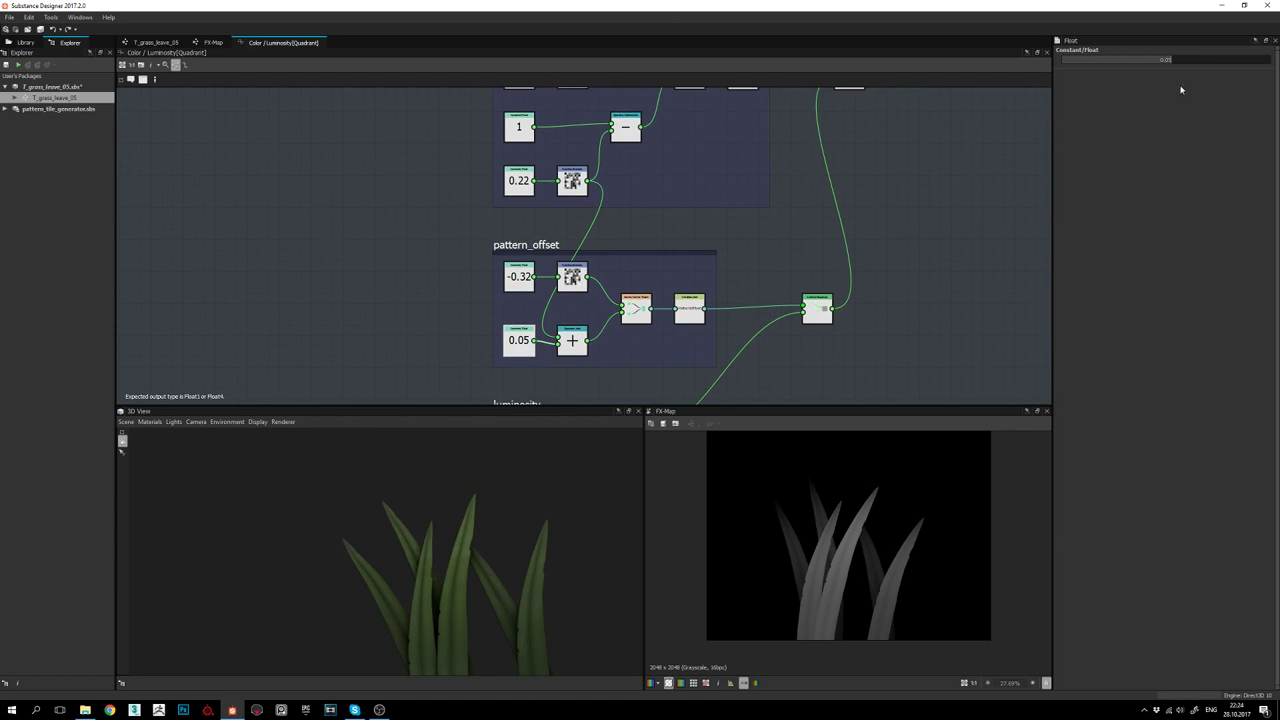
double_click(1186, 62)
text(0.002)
key(Return)
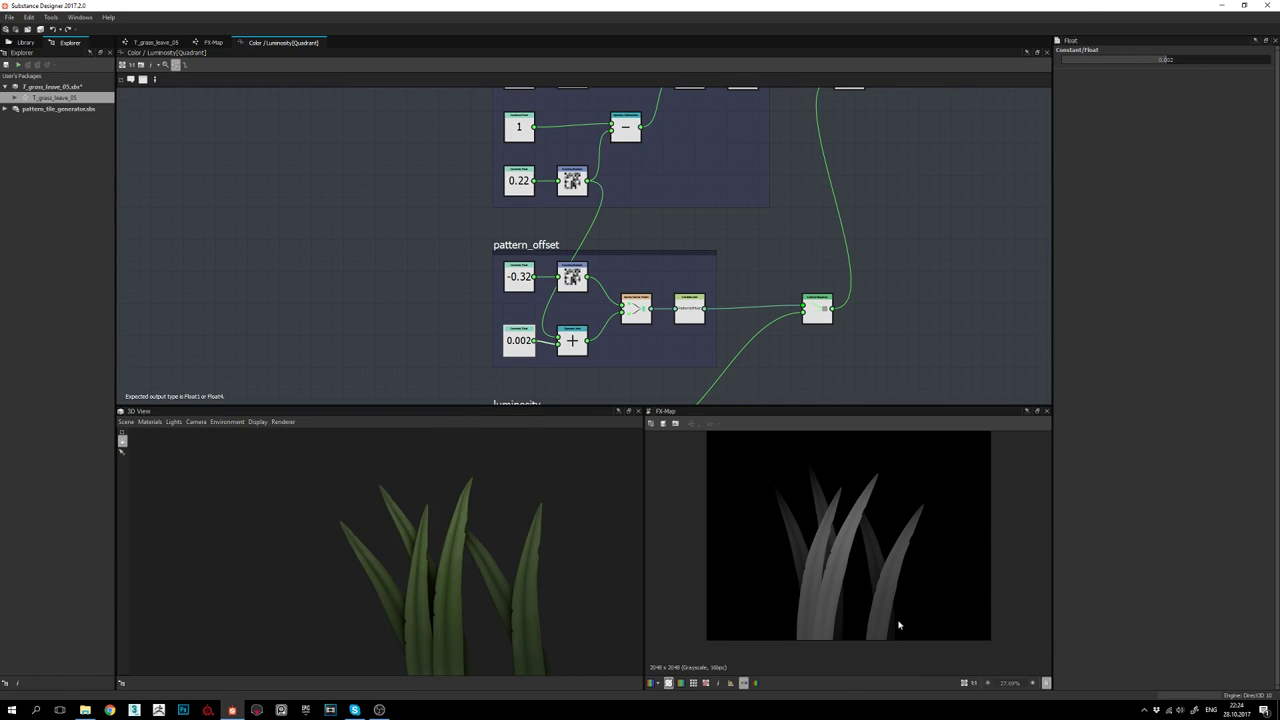
middle_drag(429, 615, 432, 584)
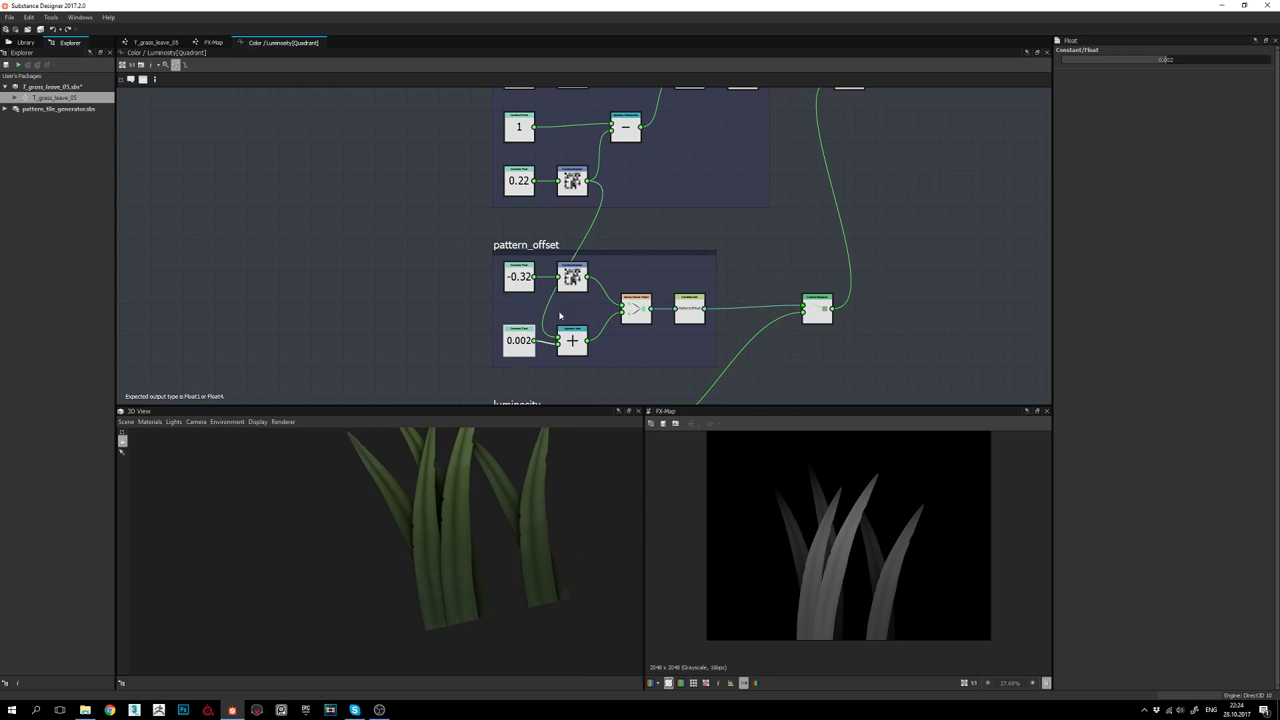
key(ctrl+z)
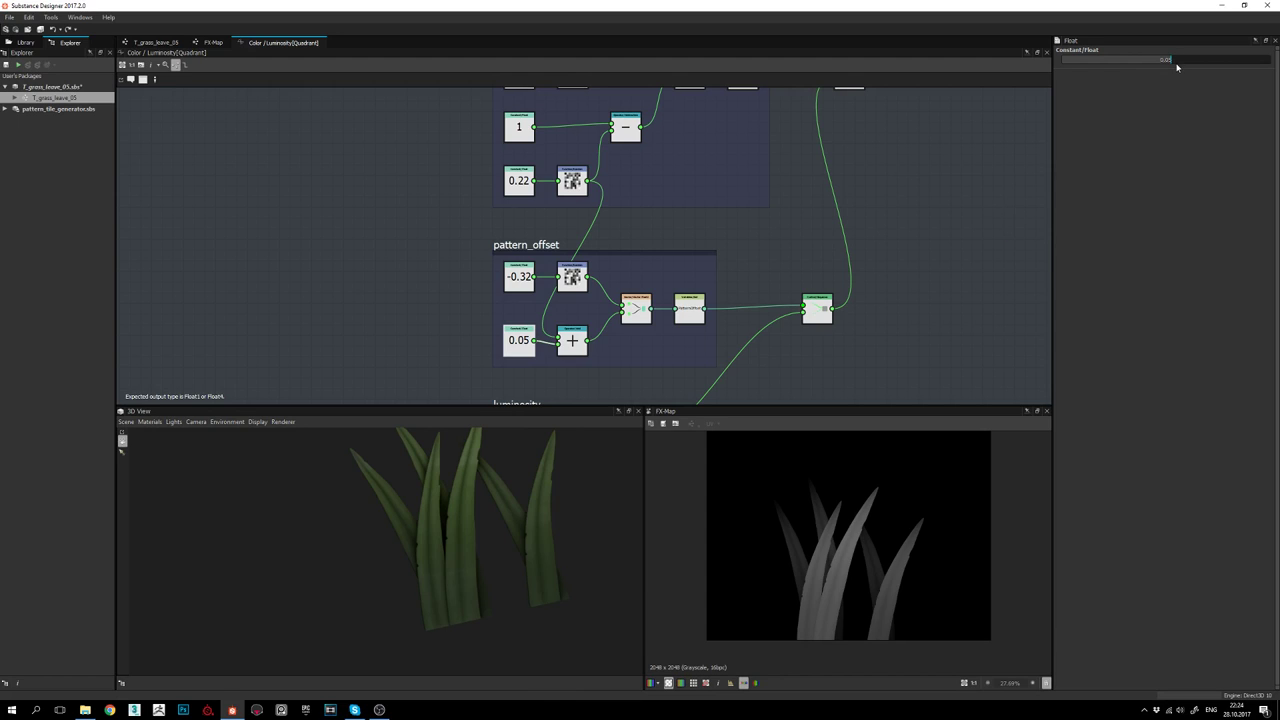
Try 0.08 for the lower Float constant in the pattern_offset frame and set it back to 0.05
double_click(1180, 59)
key(Return)
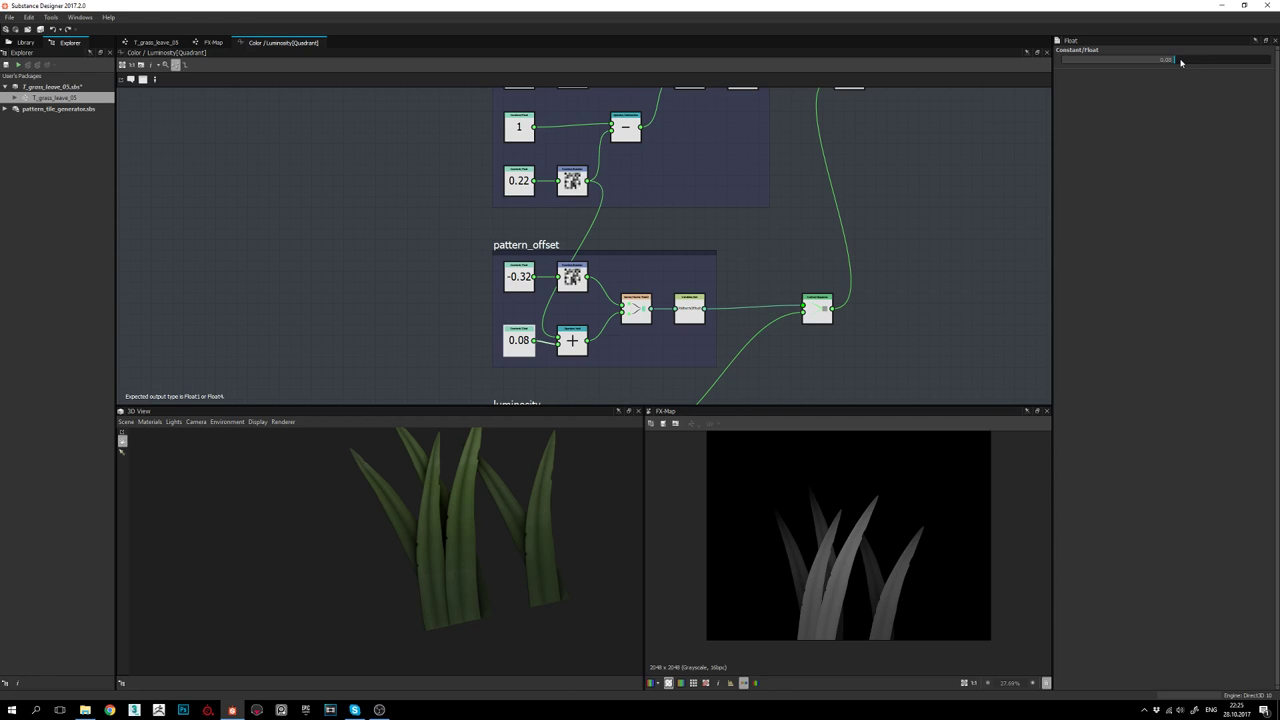
click(1165, 60)
drag(1169, 60, 1163, 60)
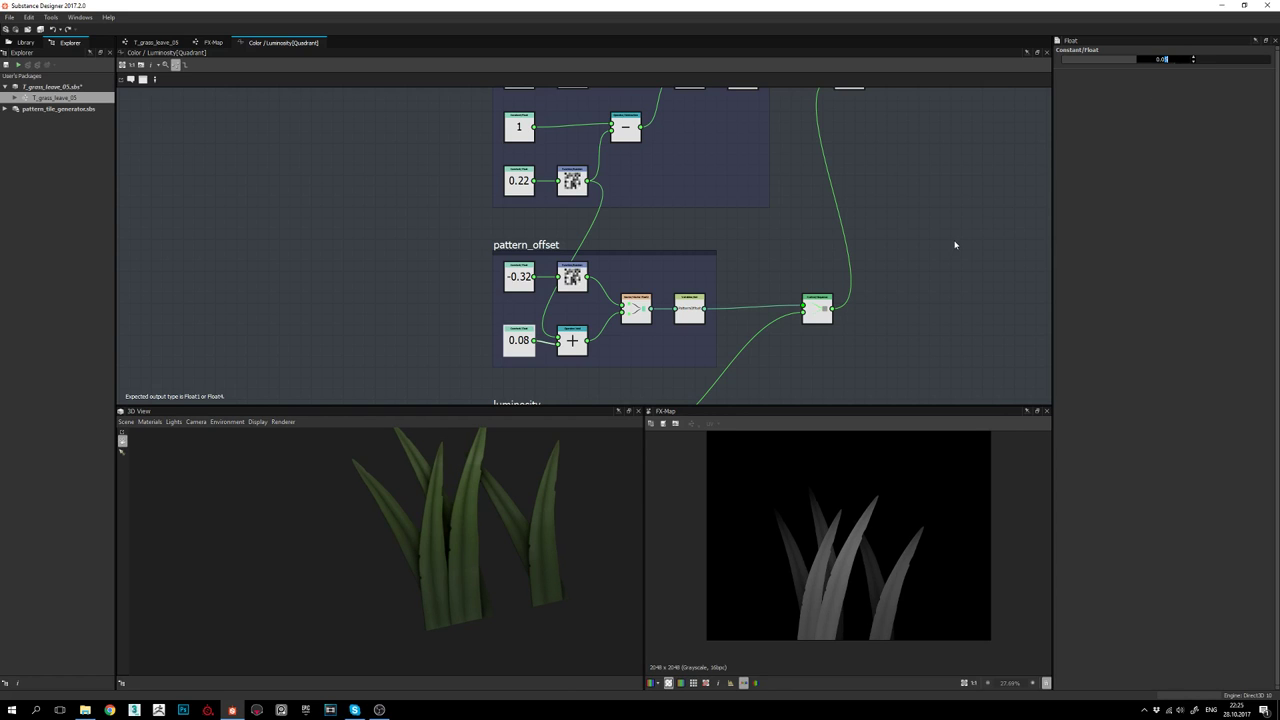
text(5)
key(Return)
middle_drag(728, 248, 729, 274)
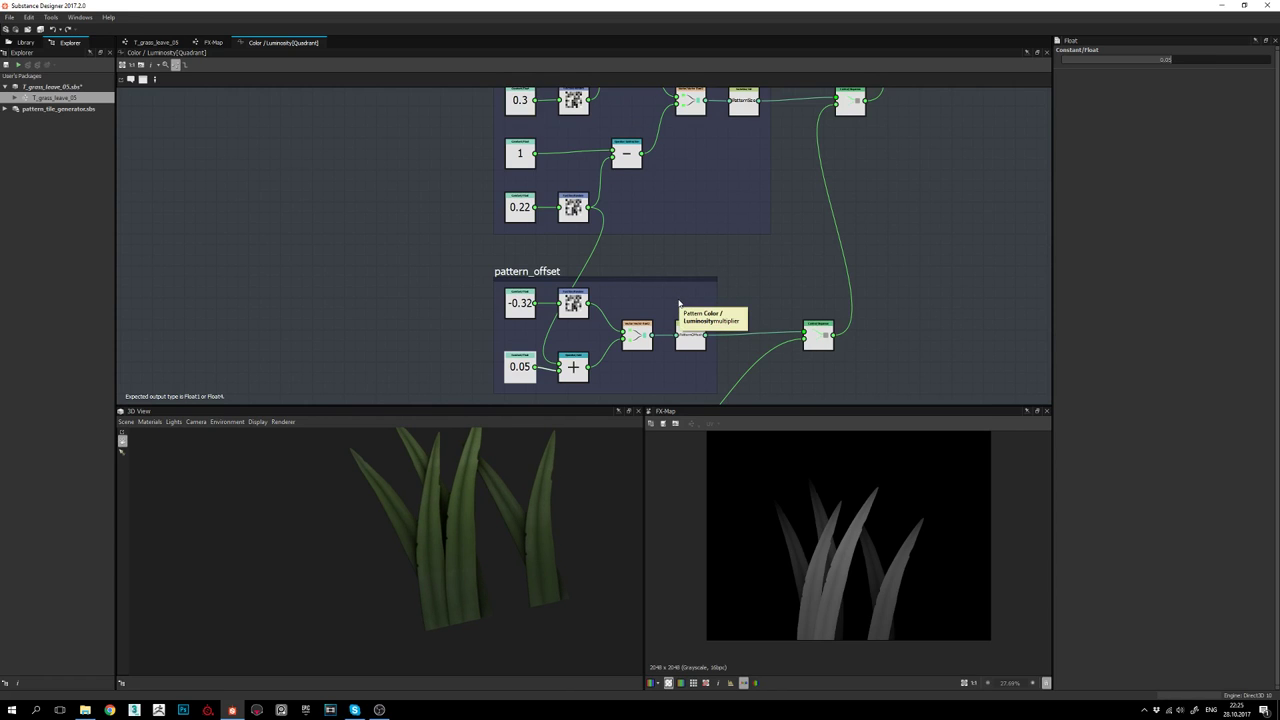
key(ctrl+z)
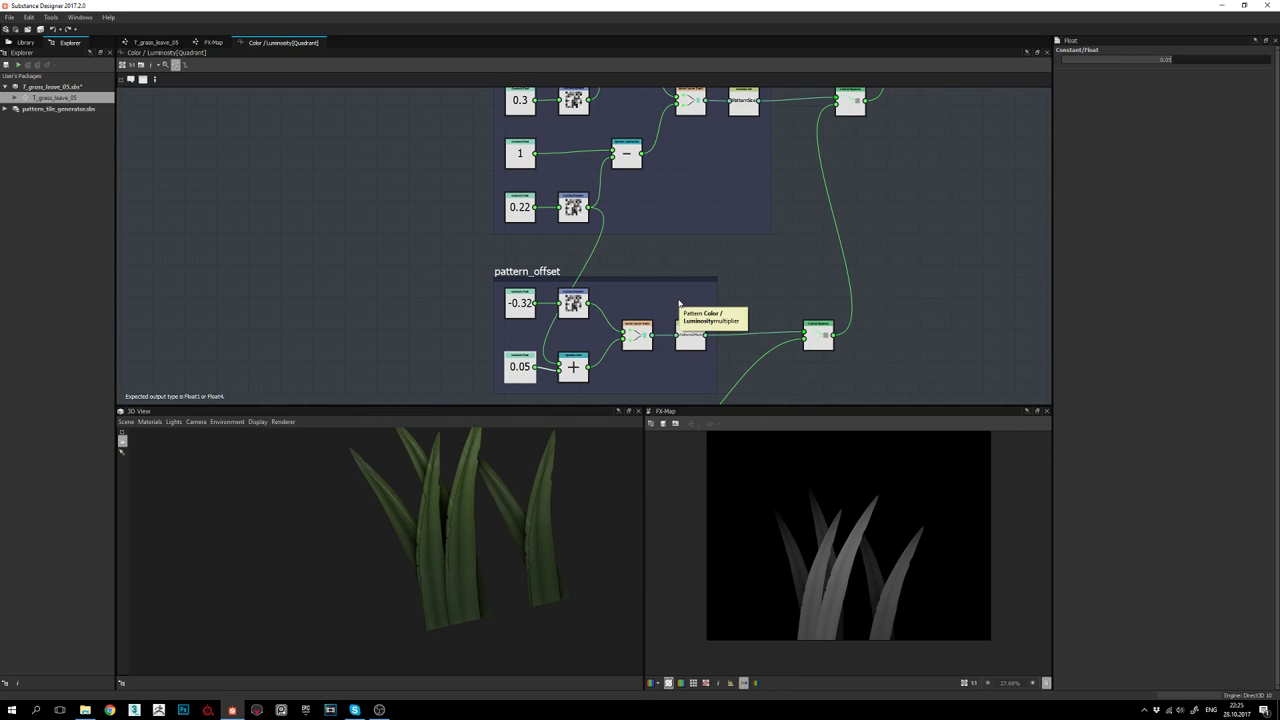
key(ctrl+y)
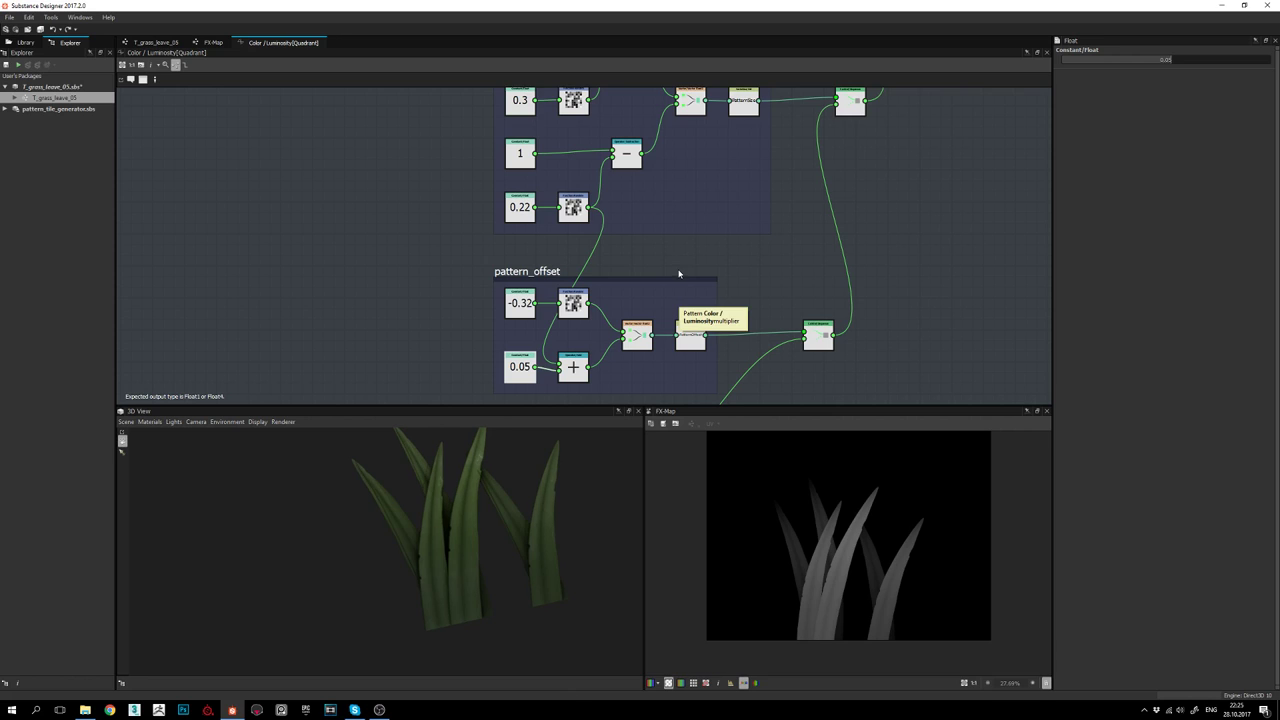
middle_drag(679, 277, 676, 292)
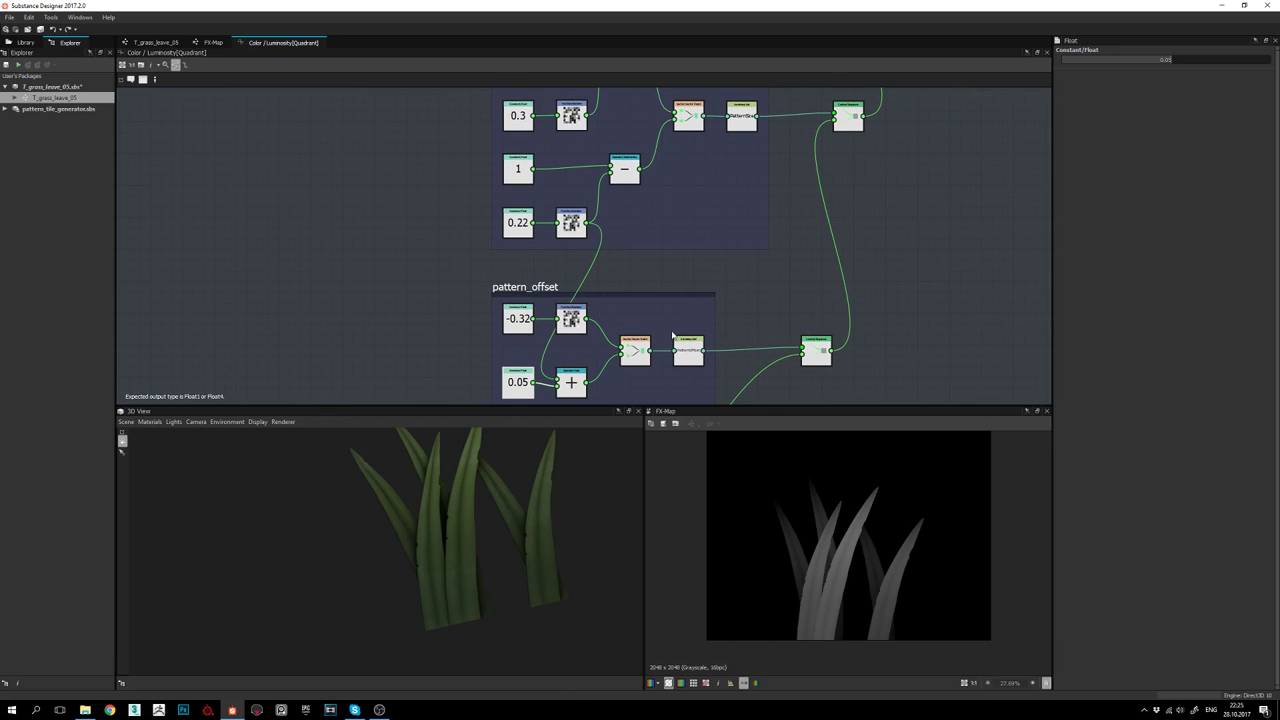
Try 0.28 and 0.1 for the Float constant feeding the lower Random in the pattern_size frame
middle_drag(551, 243, 566, 237)
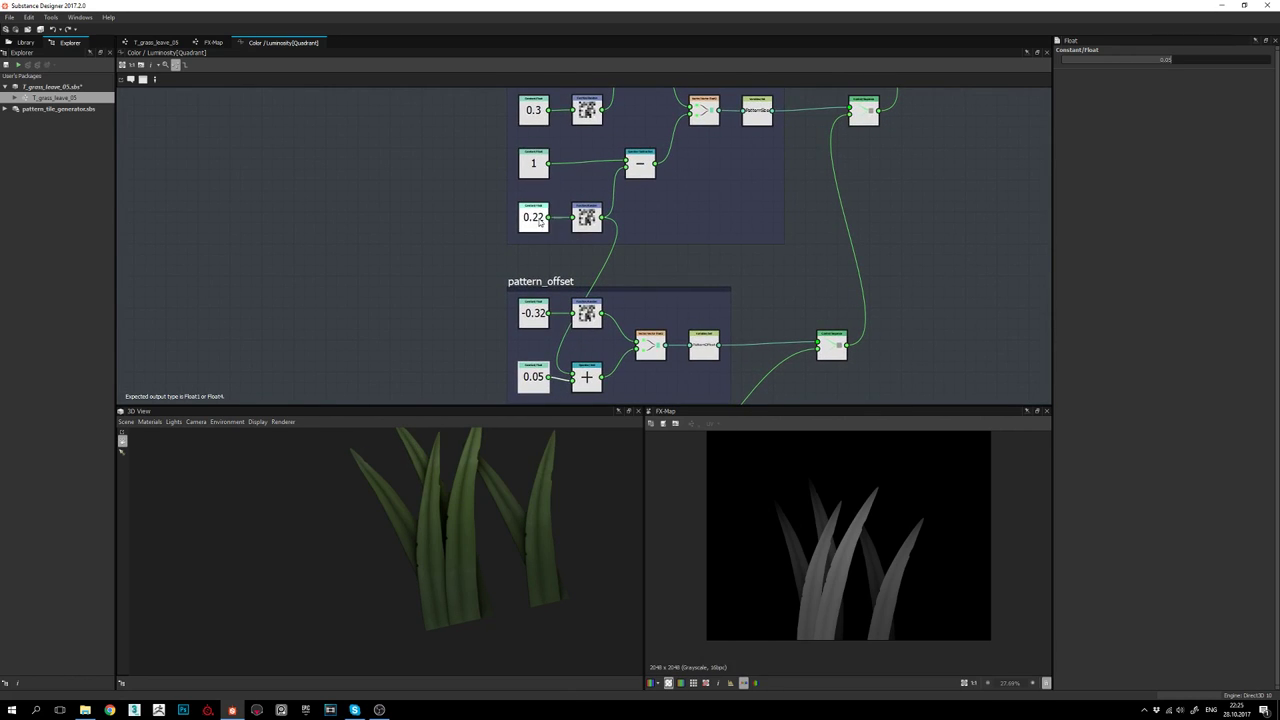
click(540, 218)
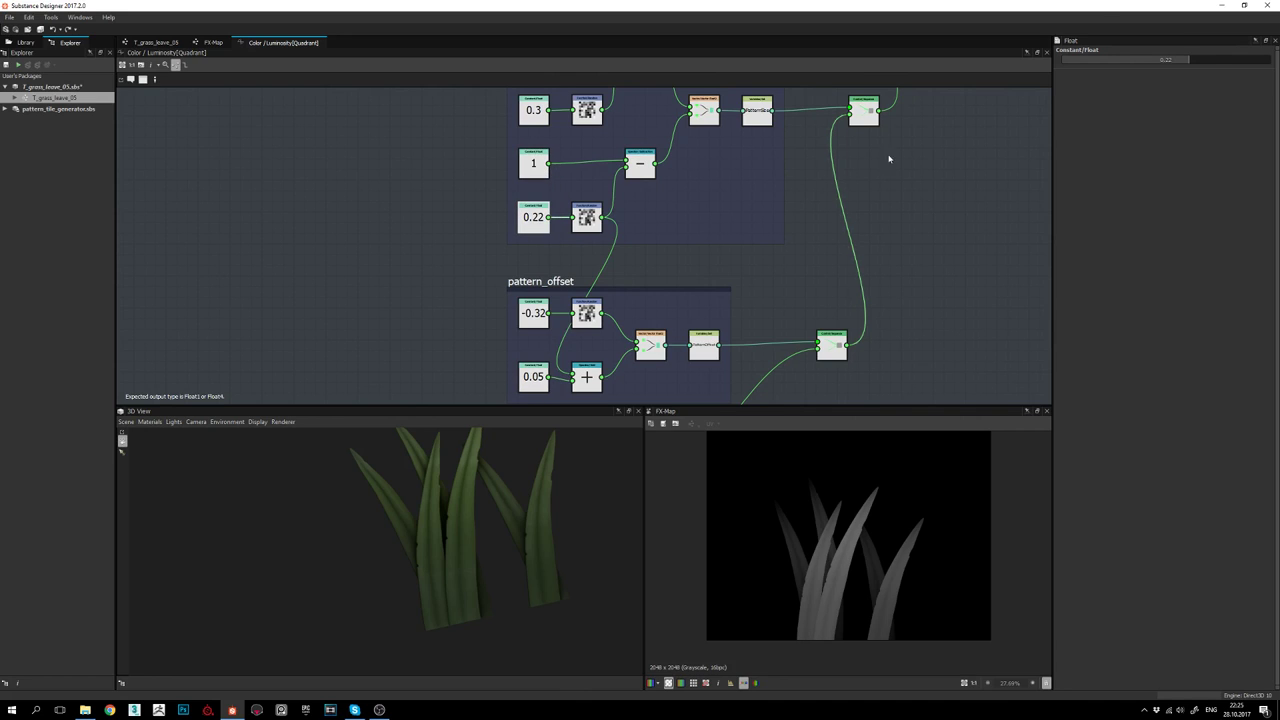
double_click(1198, 60)
key(Return)
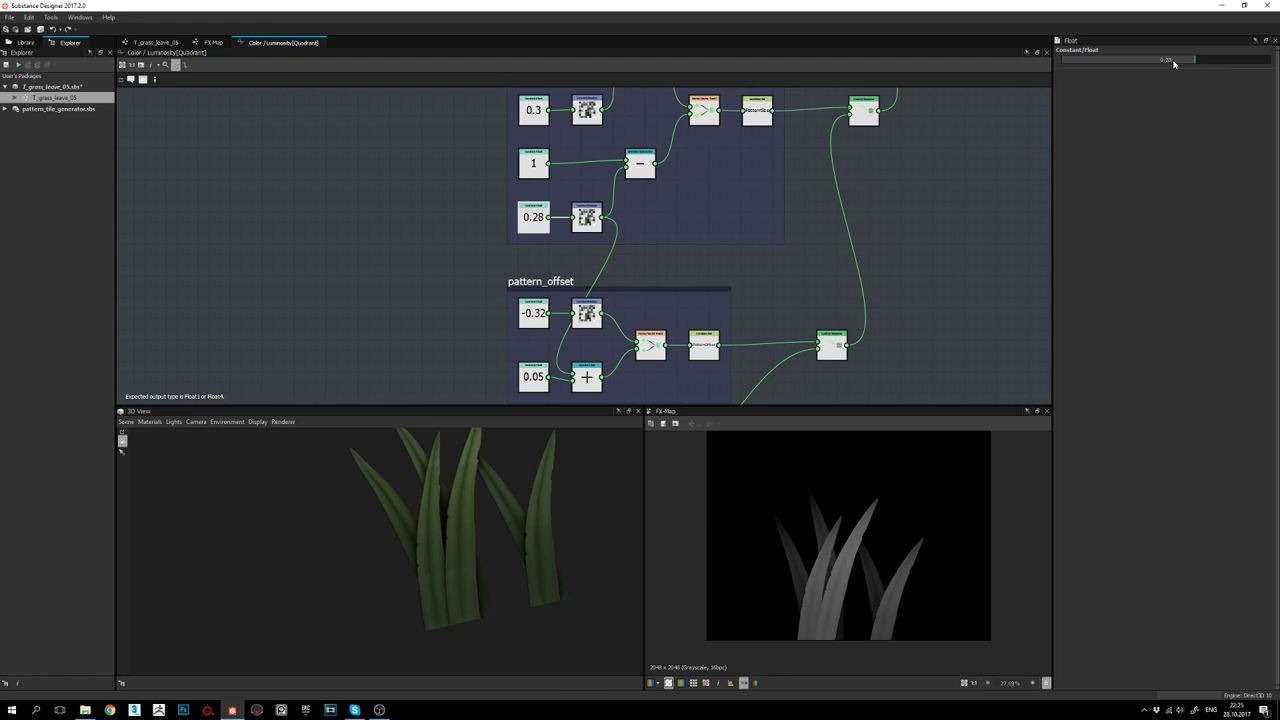
double_click(1174, 61)
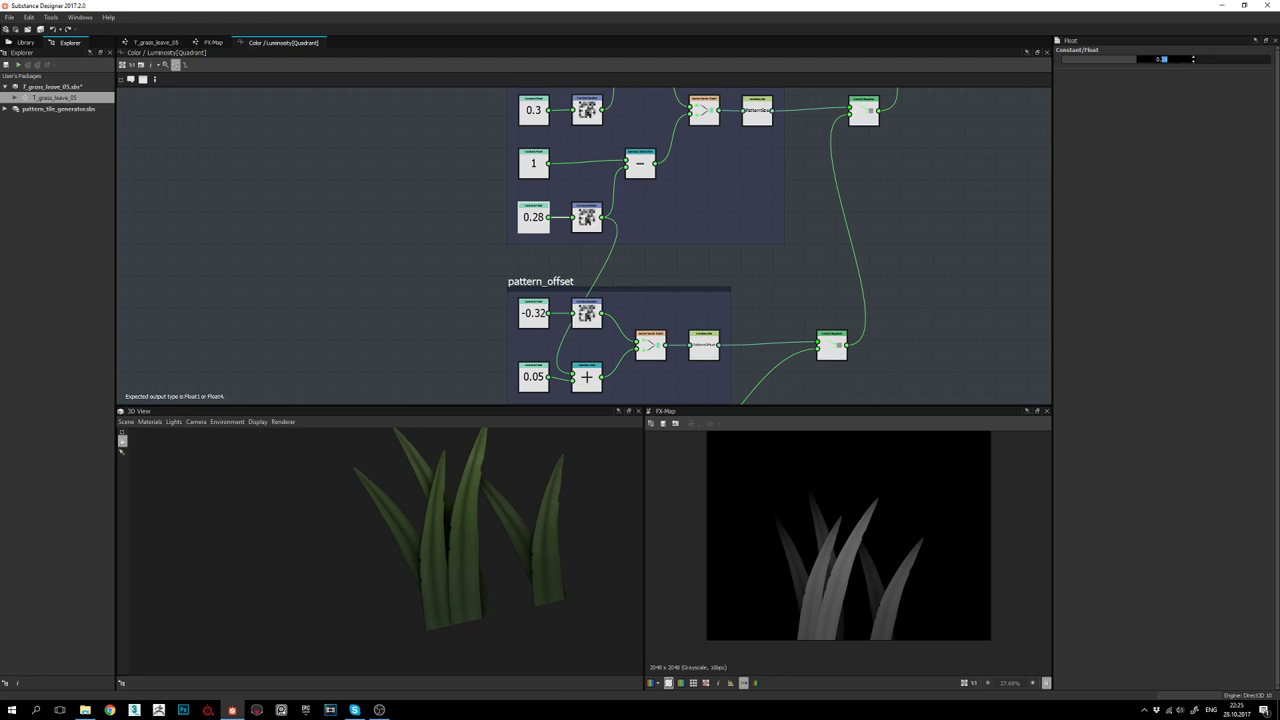
text(0.1)
key(Return)
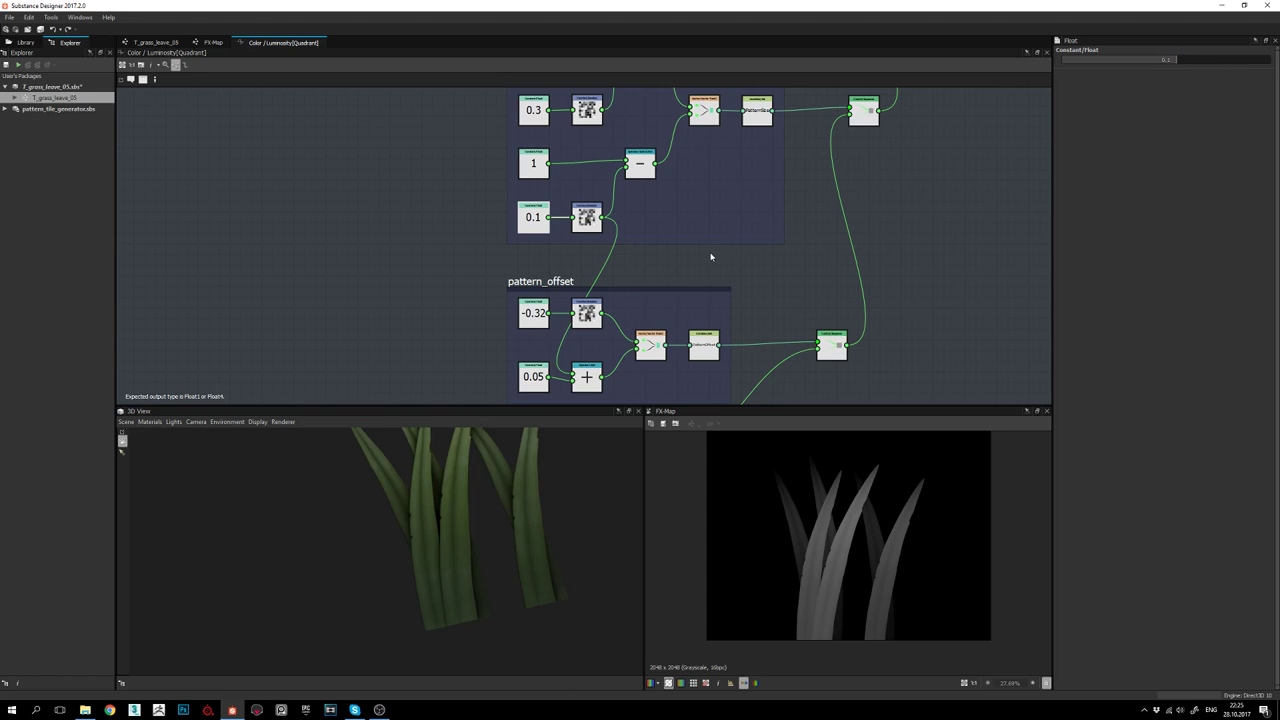
Set the Float constant feeding the lower Random in the pattern_size frame to 0.01 and inspect the leaves in the 2D view
double_click(1183, 61)
key(Return)
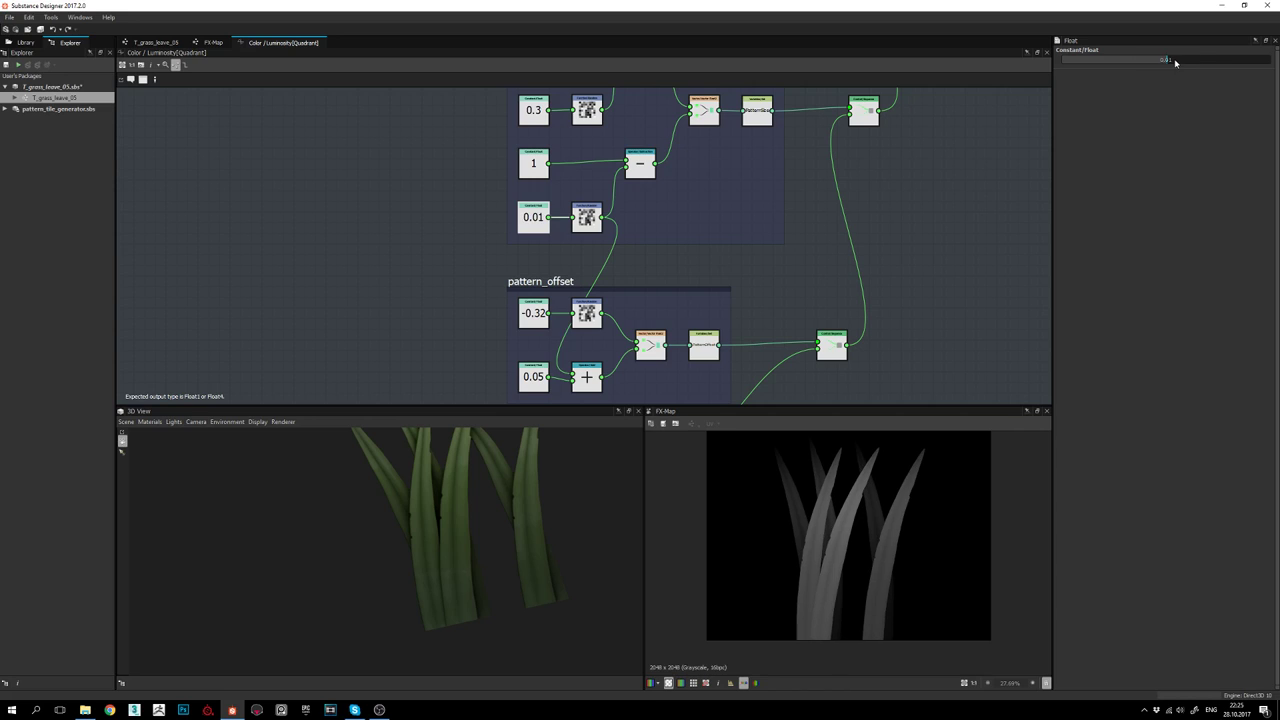
scroll(858, 540, down, 2)
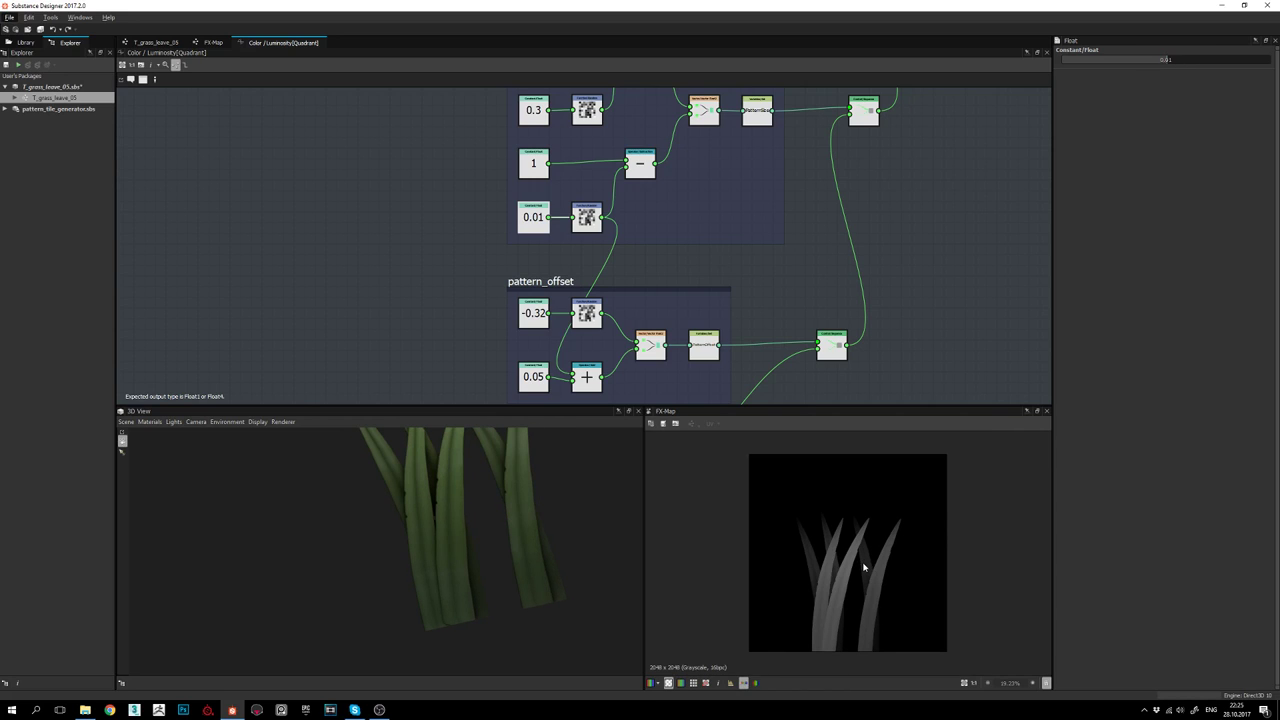
Undo the last three changes to the Float constant feeding the lower Random in the pattern_size frame and inspect the leaves in 3D
drag(531, 467, 481, 554)
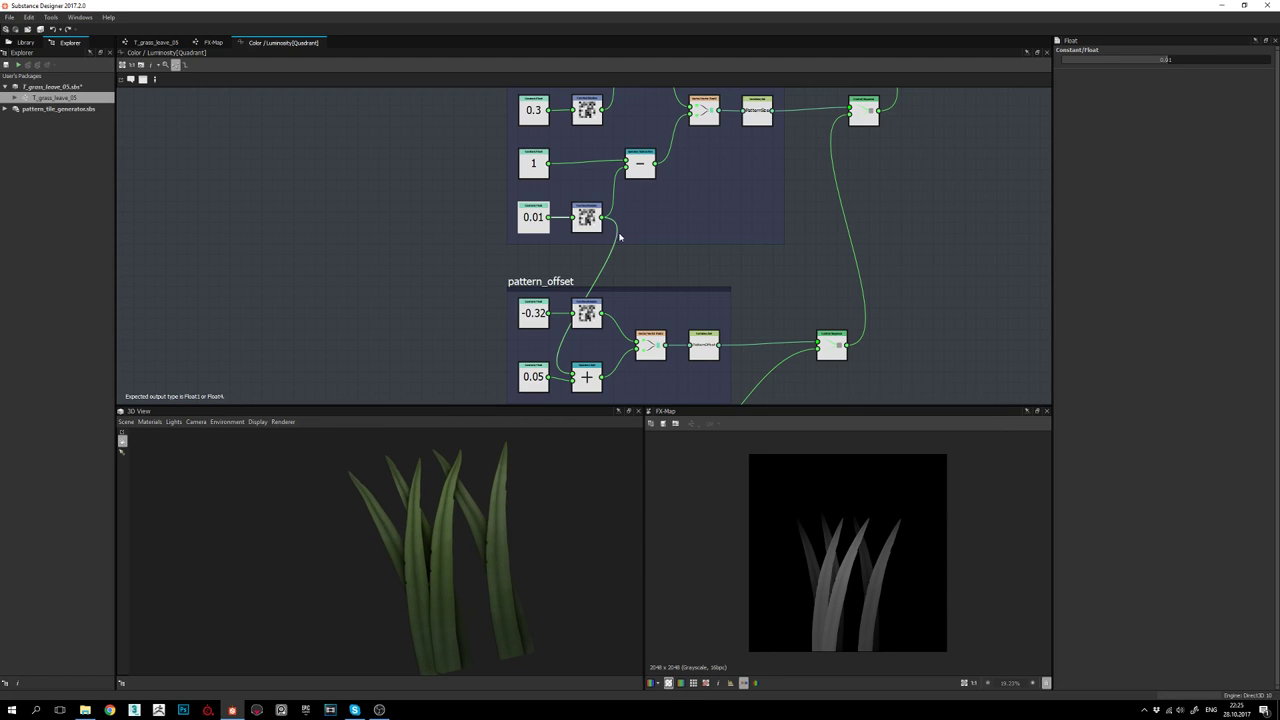
key(ctrl+z)
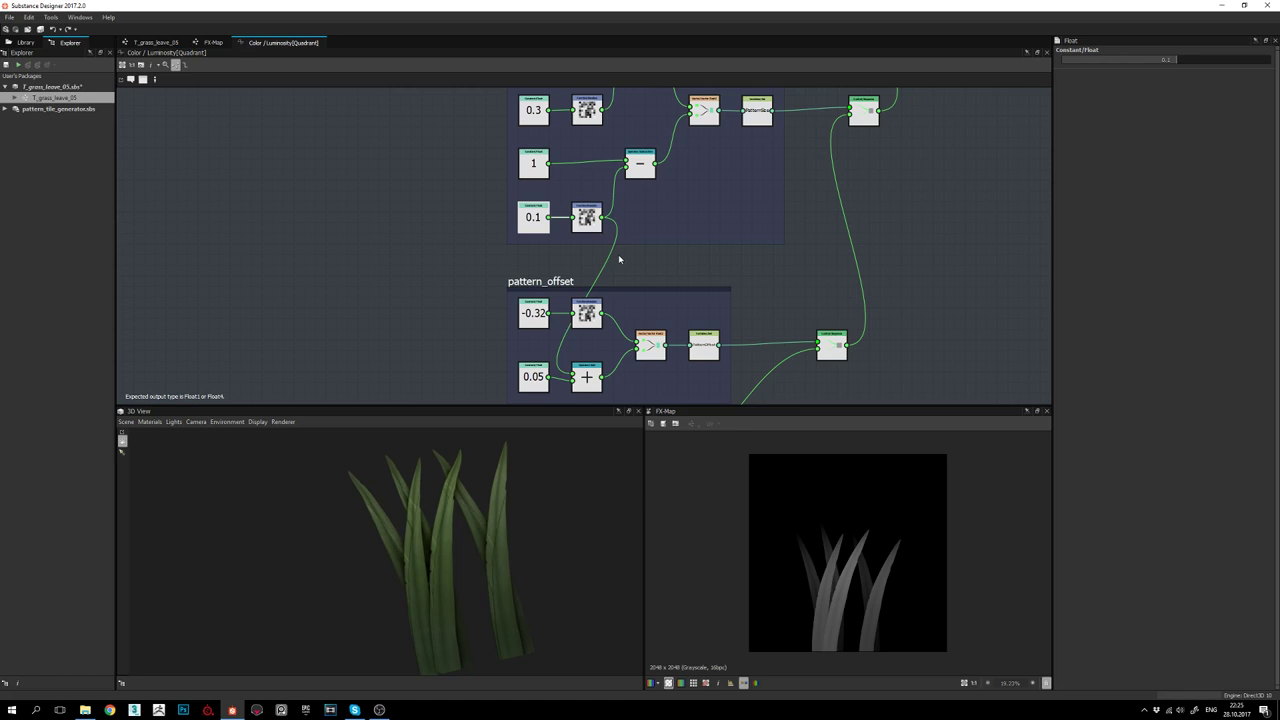
key(ctrl+z)
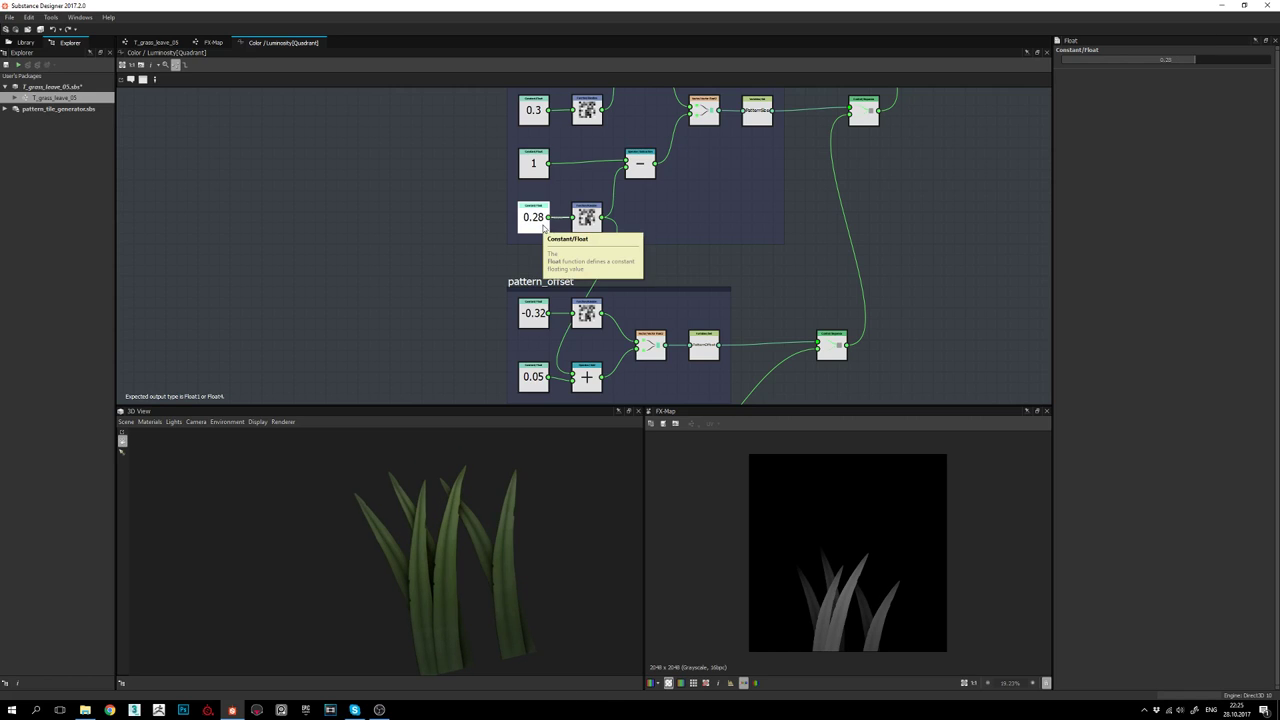
key(ctrl+z)
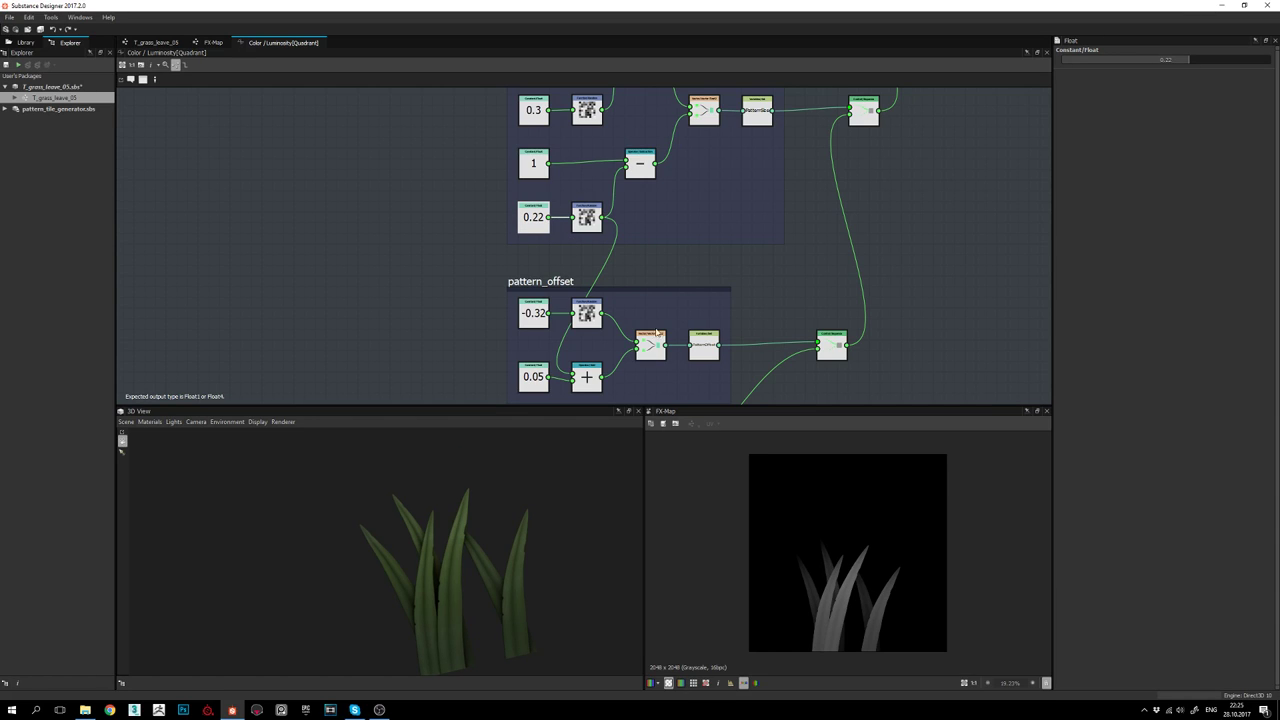
scroll(561, 267, down, 1)
middle_drag(512, 582, 509, 572)
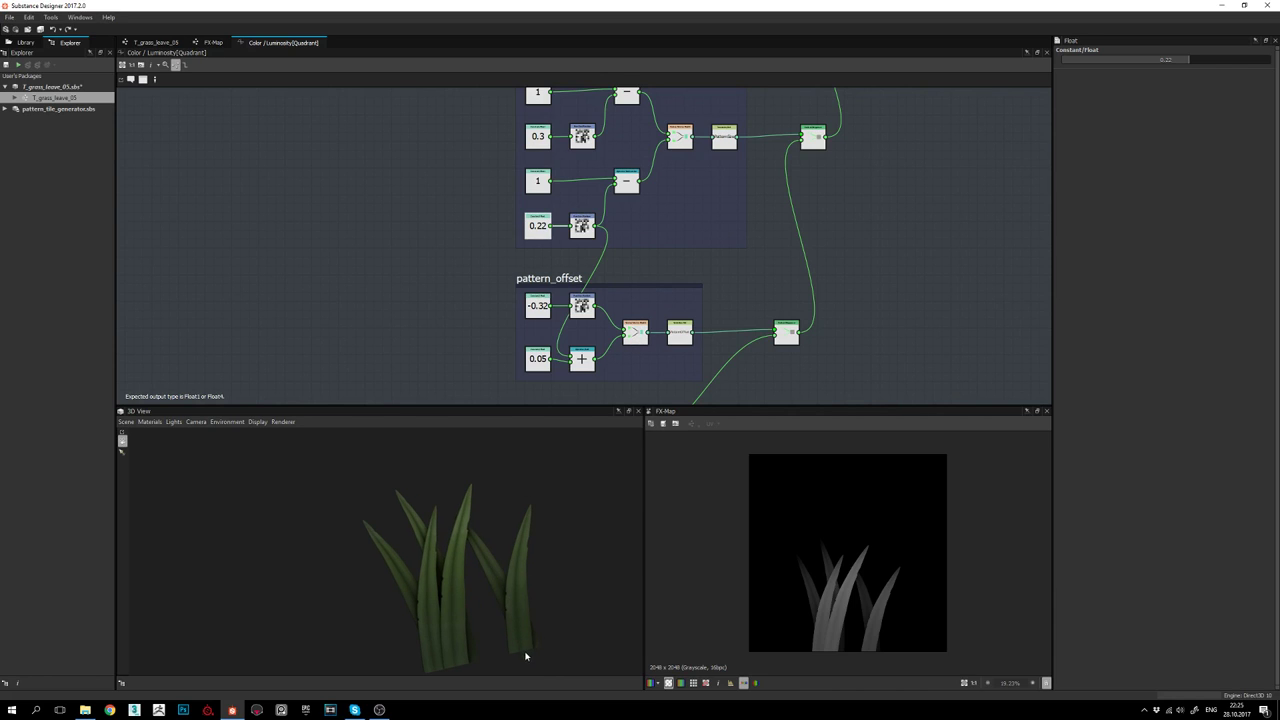
drag(526, 656, 531, 607)
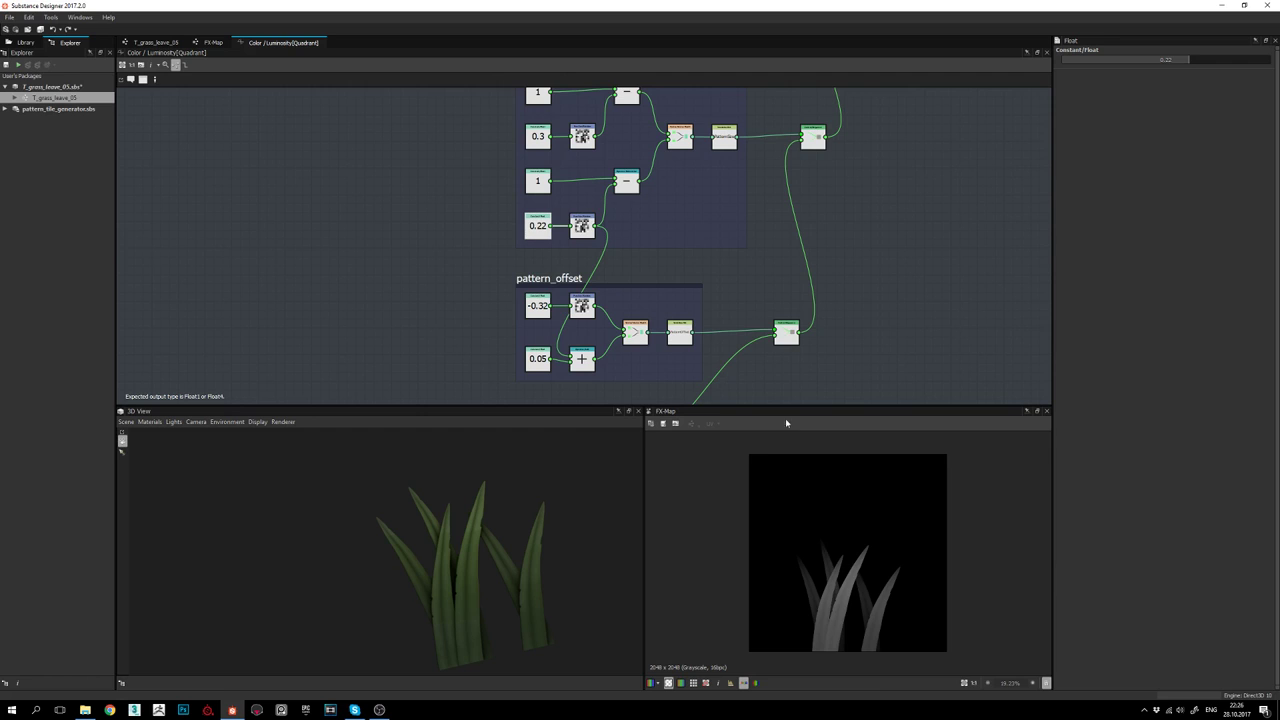
Try -0.075 for the lower Float constant in the pattern_offset frame, inspect the leaf bases in the 2D view and undo the change
middle_drag(685, 230, 665, 234)
middle_drag(601, 262, 605, 264)
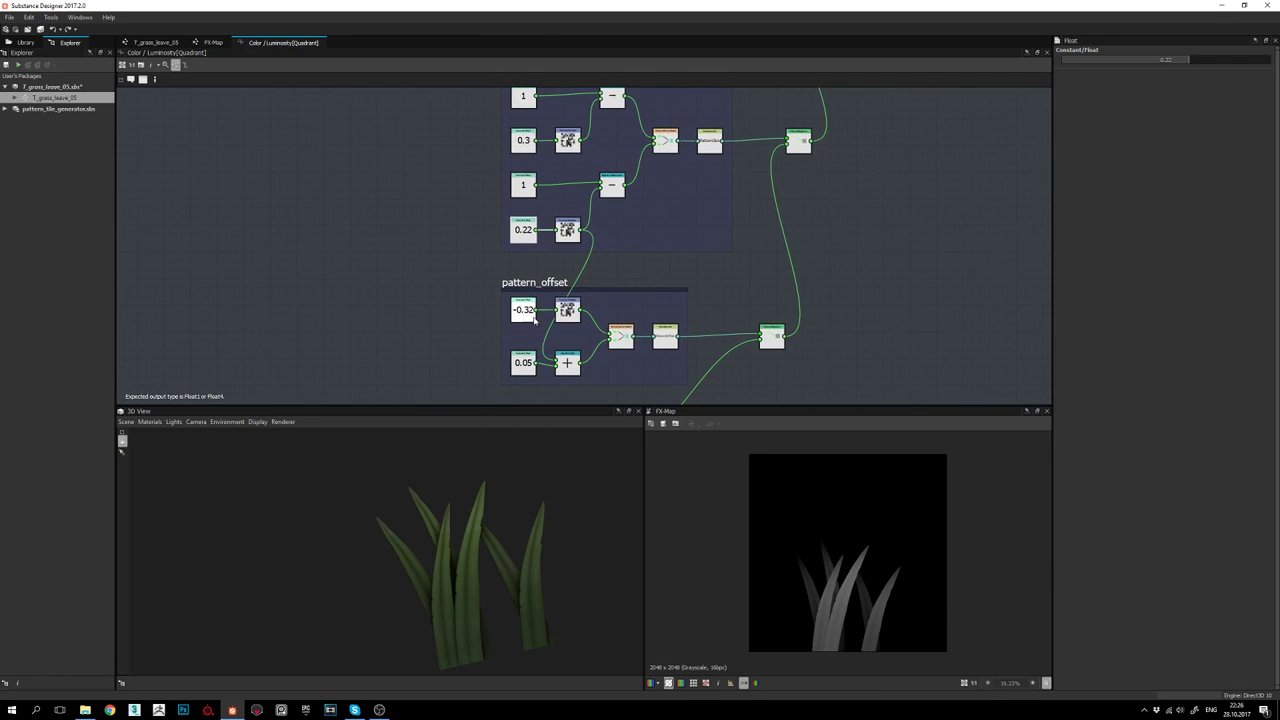
middle_drag(622, 324, 634, 308)
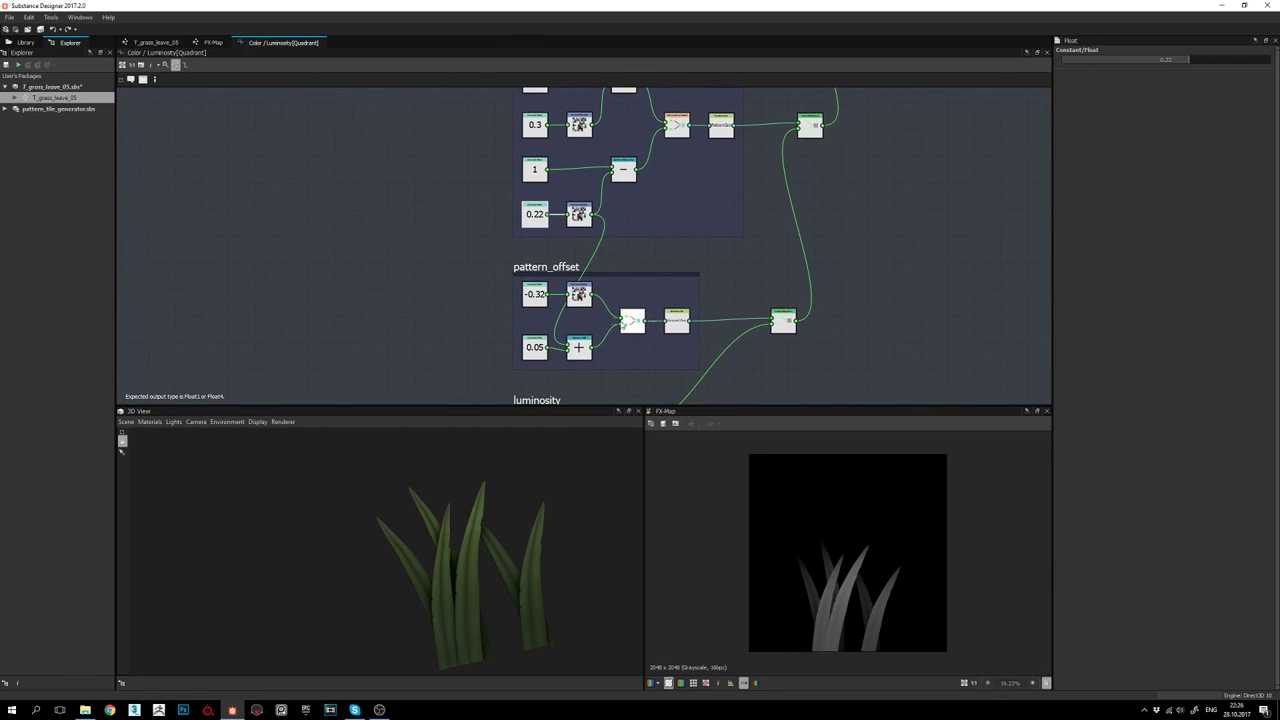
scroll(509, 308, up, 1)
middle_drag(510, 290, 495, 243)
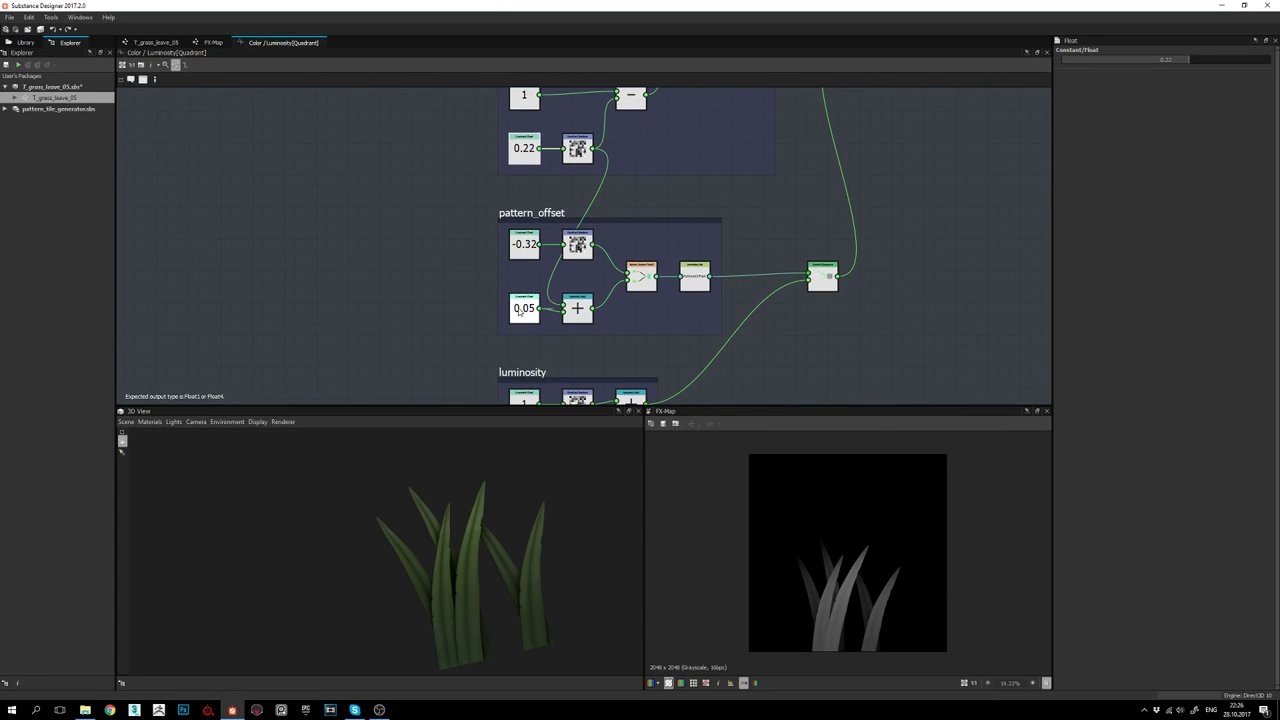
click(520, 312)
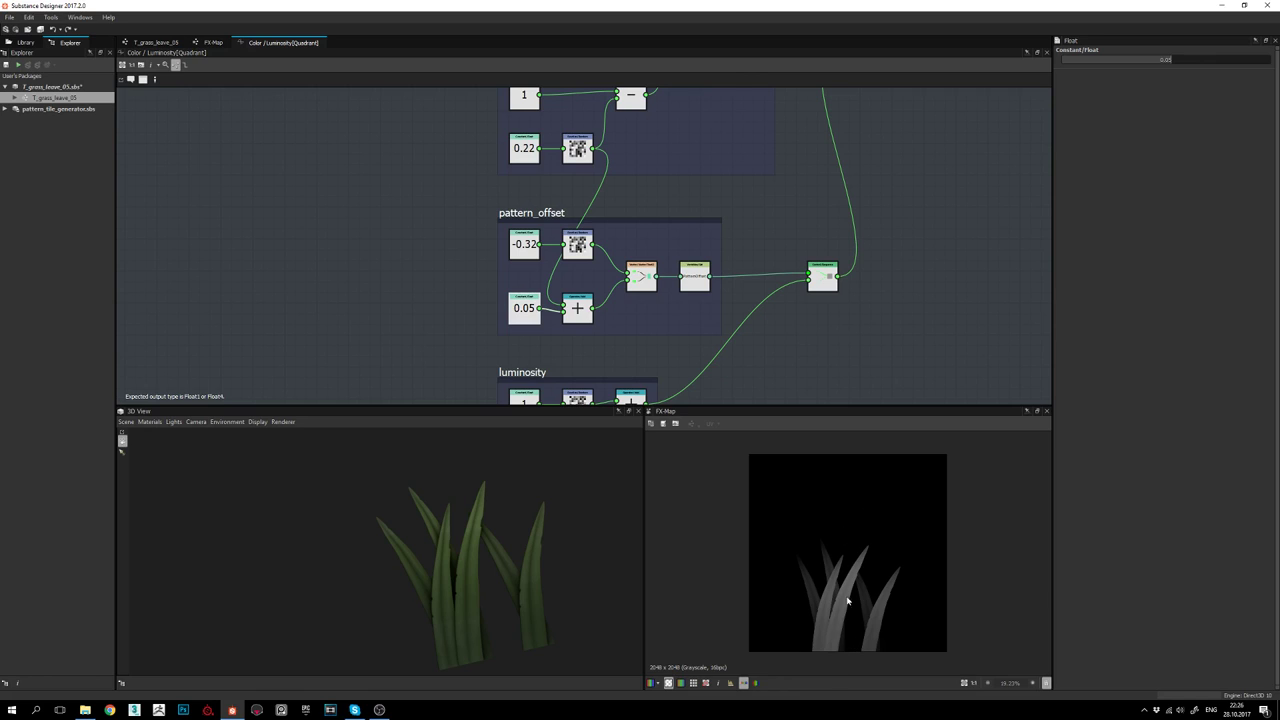
mouse_move(1175, 60)
mouse_down()
mouse_move(1187, 60)
mouse_move(1160, 60)
mouse_up()
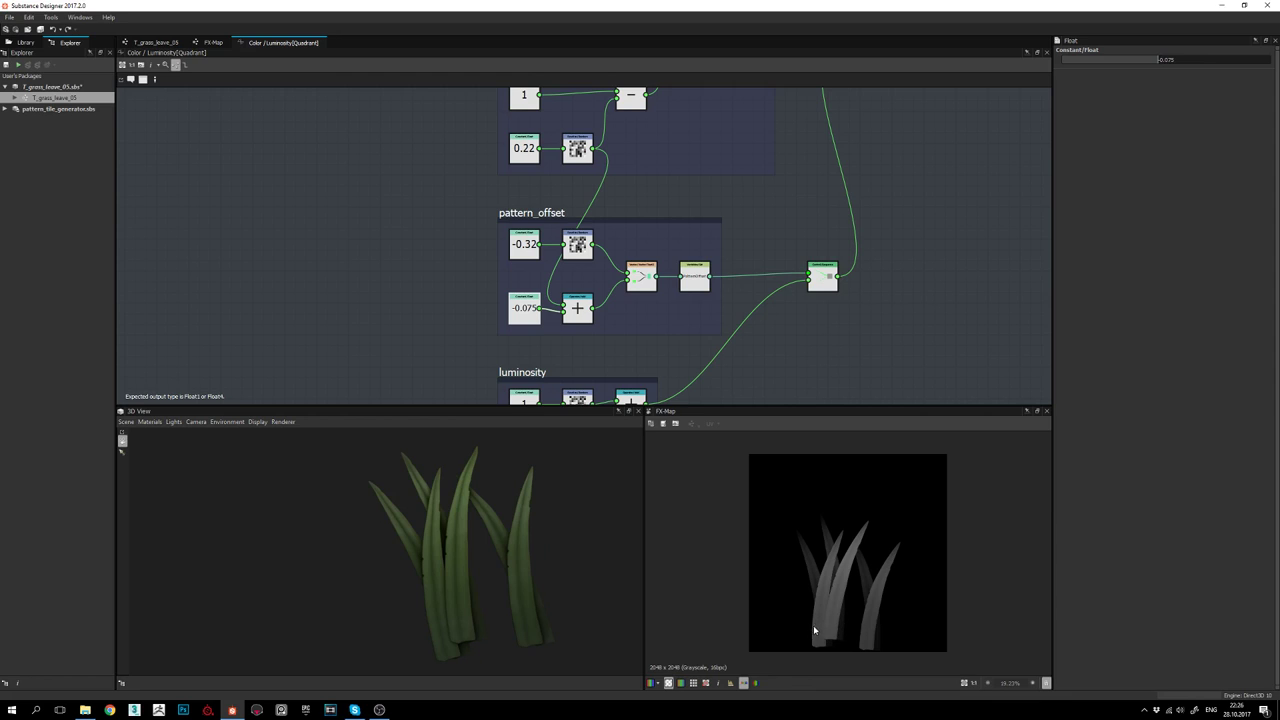
scroll(793, 640, up, 2)
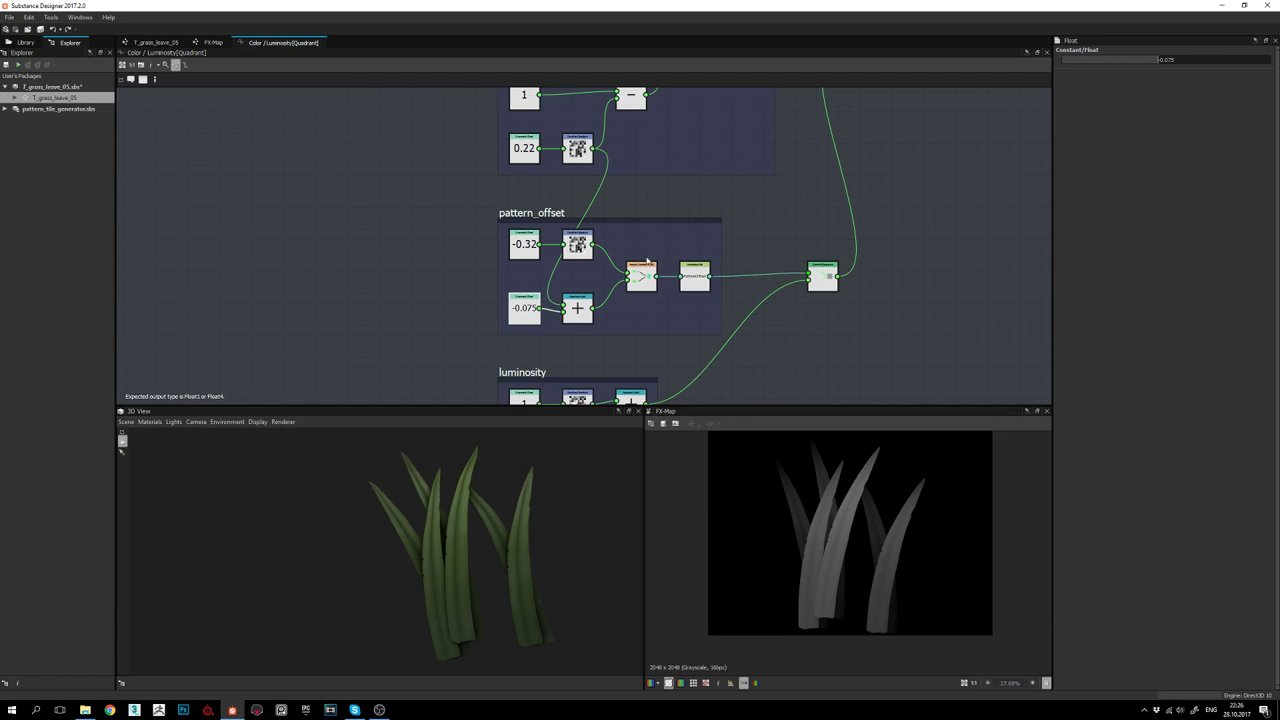
key(ctrl+z)
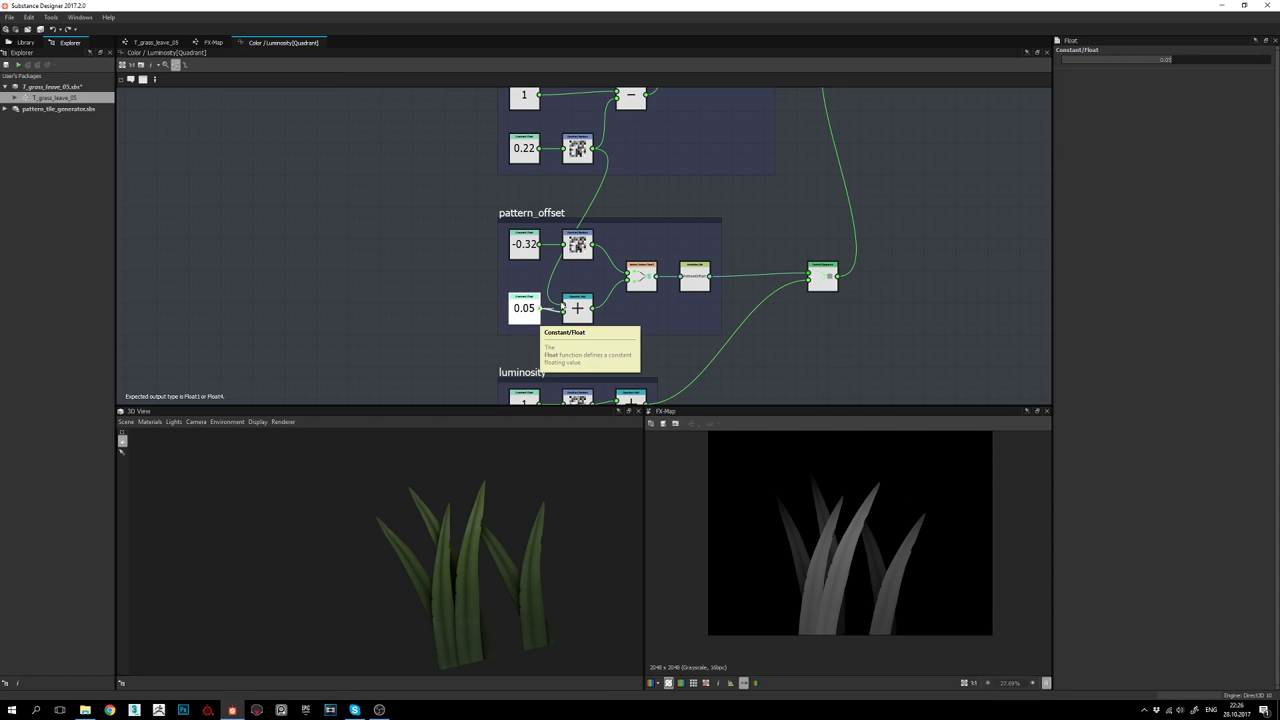
Examine how the lower Random in the pattern_size frame links to the pattern_offset frame, and compare the leaf bases in the 2D view
middle_drag(666, 237, 637, 272)
scroll(636, 271, down, 2)
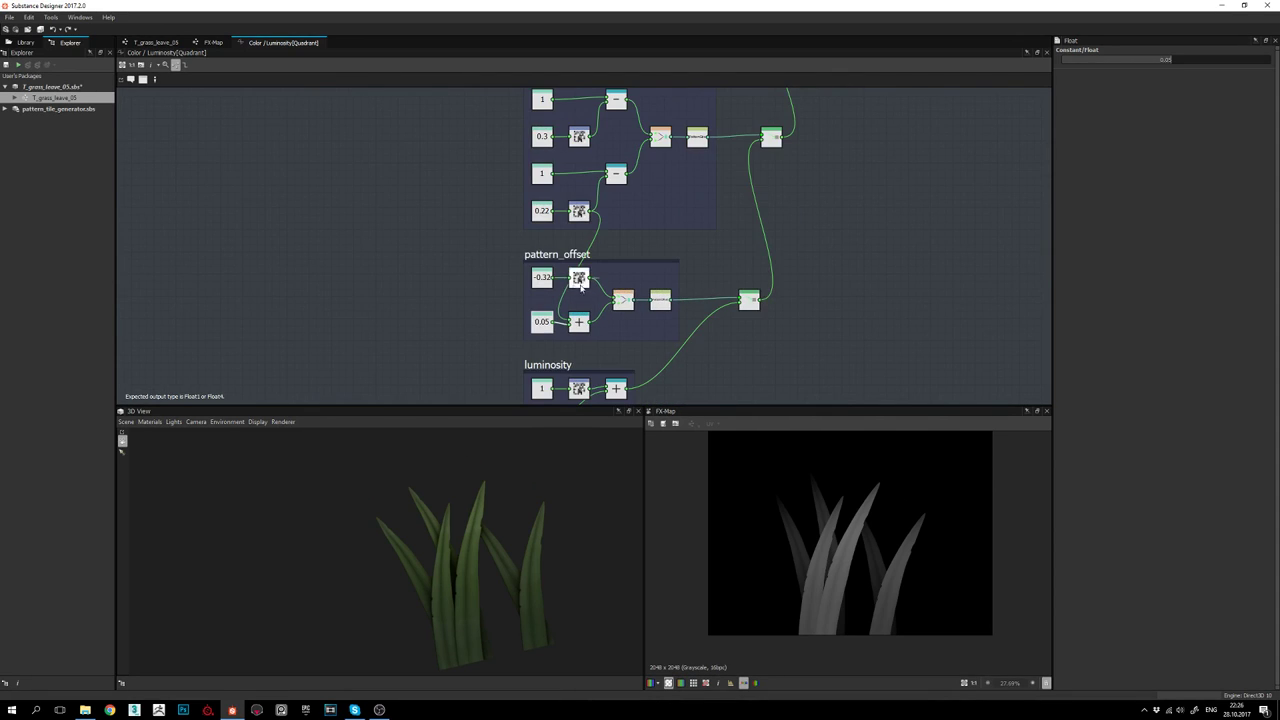
scroll(569, 288, up, 2)
middle_drag(563, 288, 559, 301)
scroll(559, 300, down, 1)
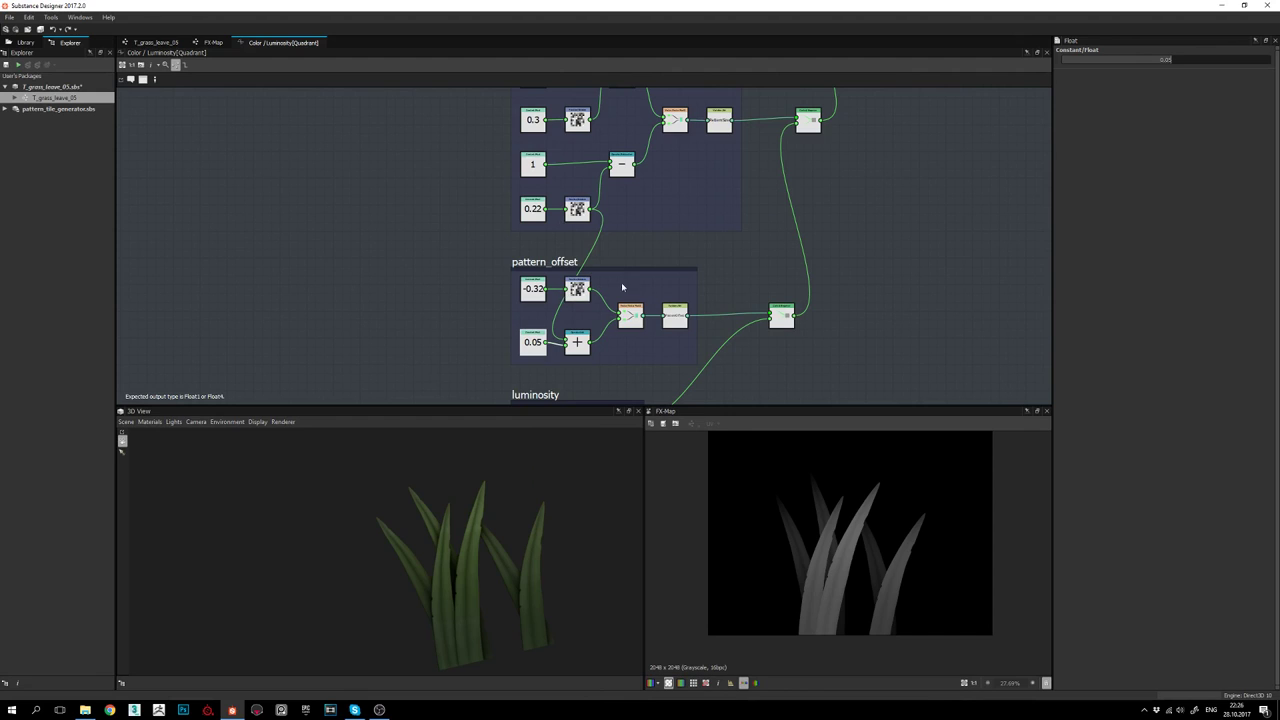
middle_drag(707, 301, 709, 293)
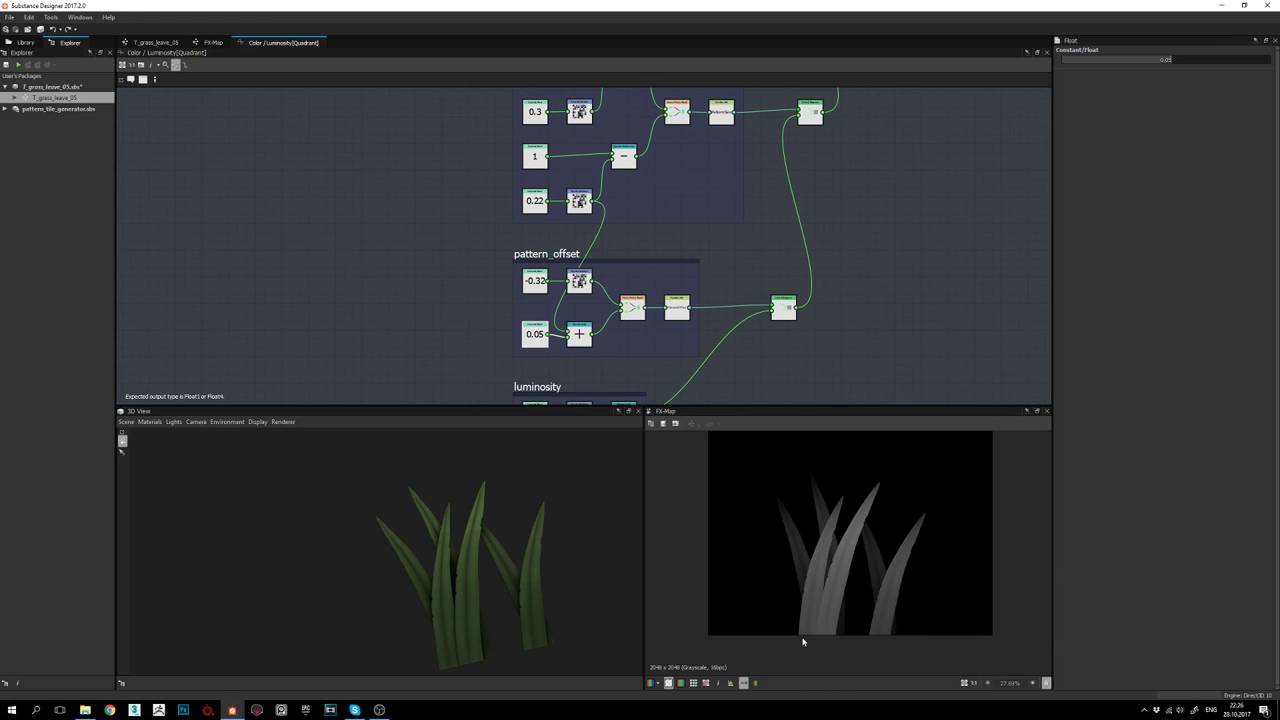
scroll(903, 600, up, 1)
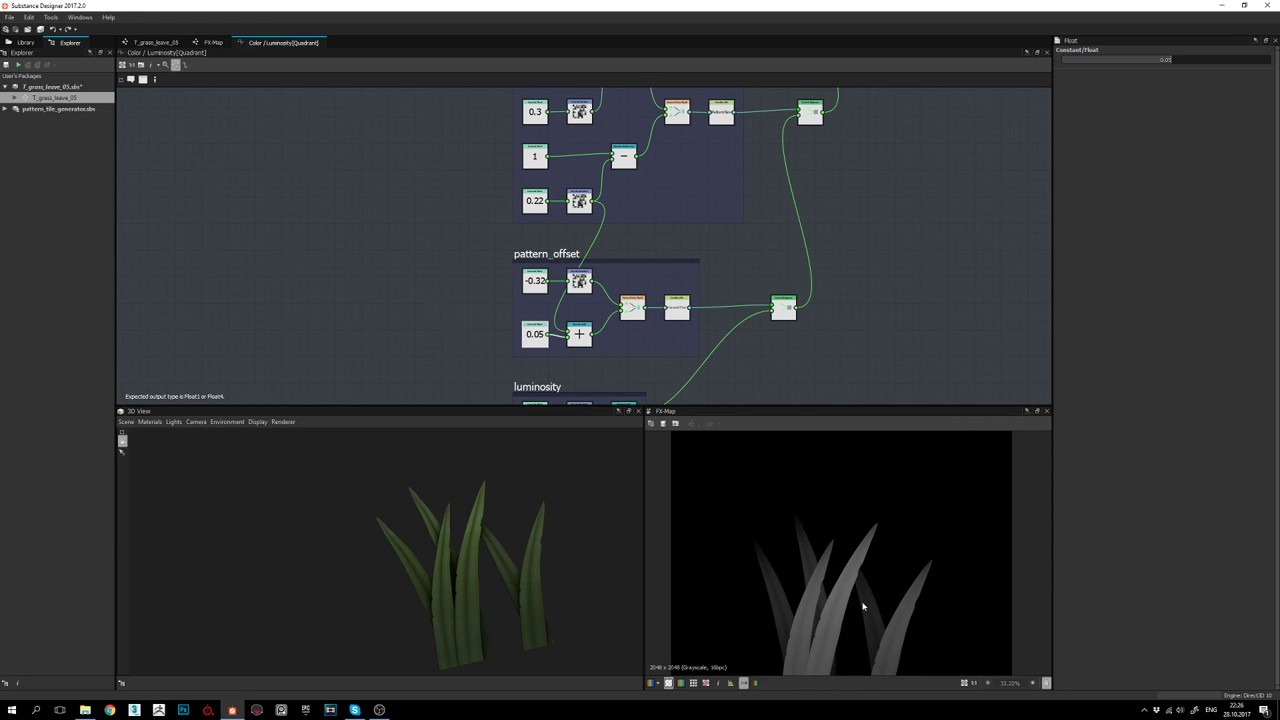
middle_drag(694, 261, 684, 266)
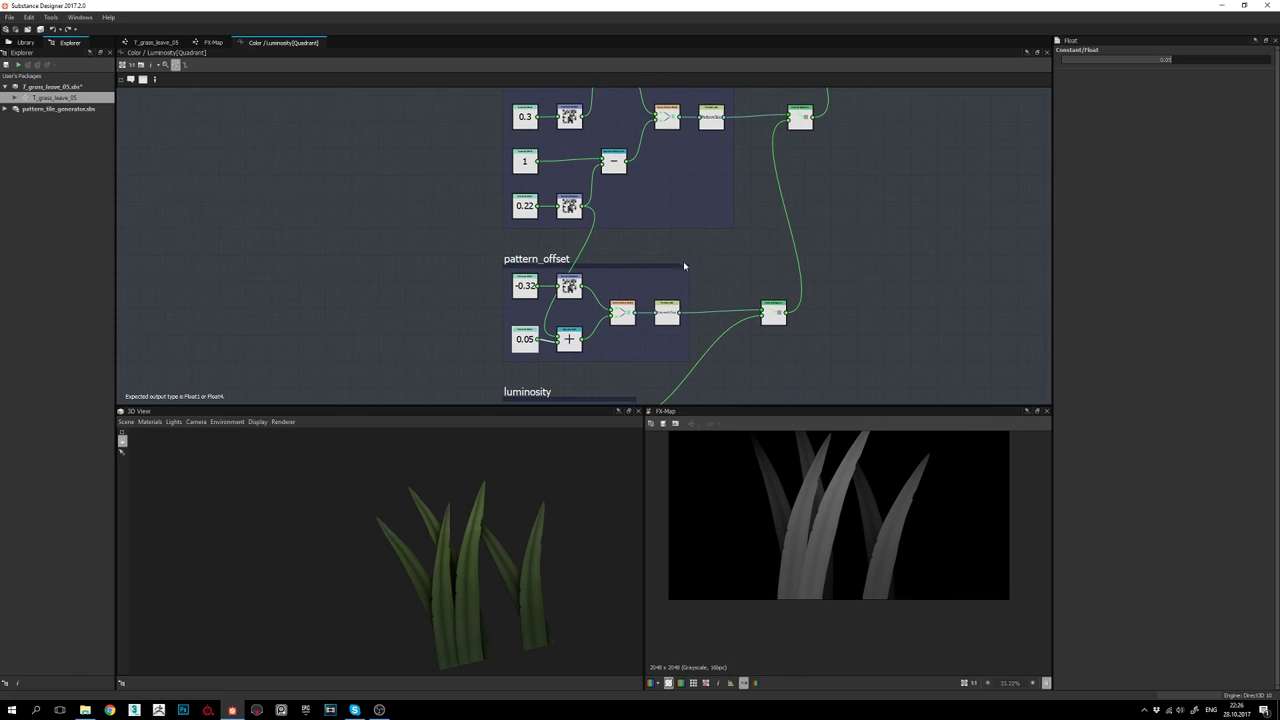
middle_drag(843, 549, 845, 590)
middle_drag(696, 203, 678, 280)
scroll(685, 249, up, 1)
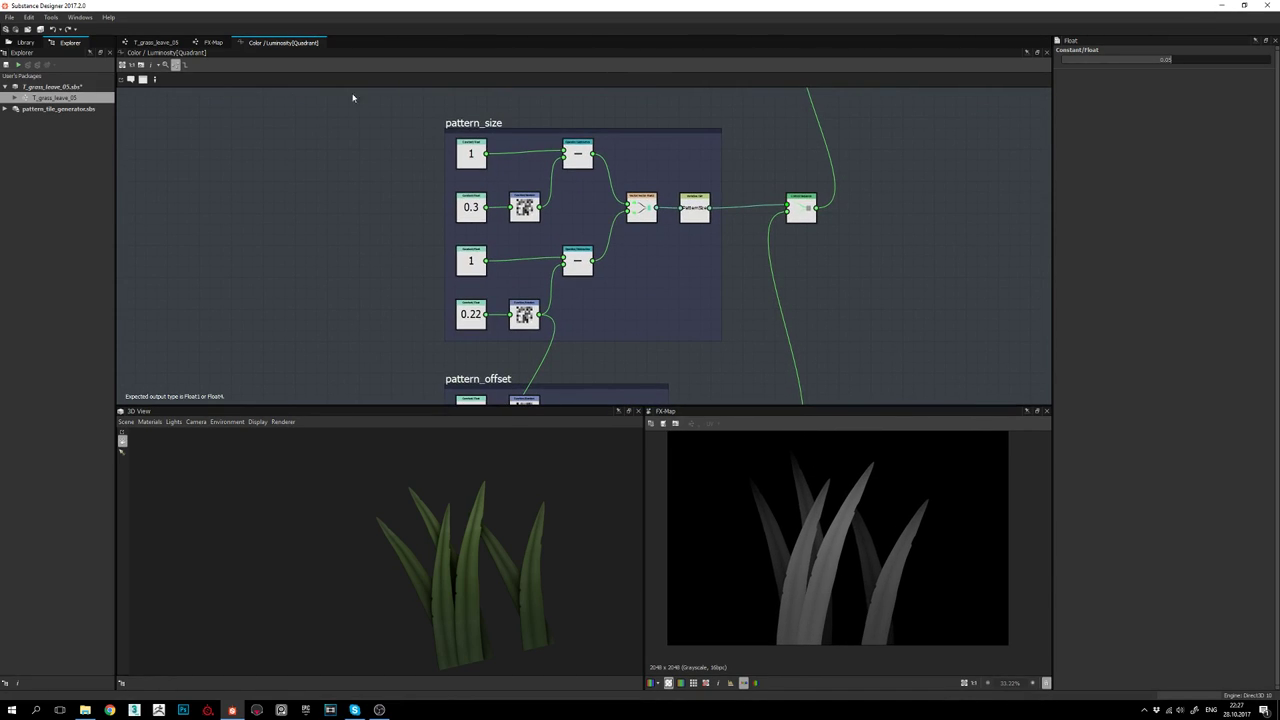
Open the Pattern Size function of the variations Quadrant in the FX-Map and examine its Get Float2 node
click(214, 44)
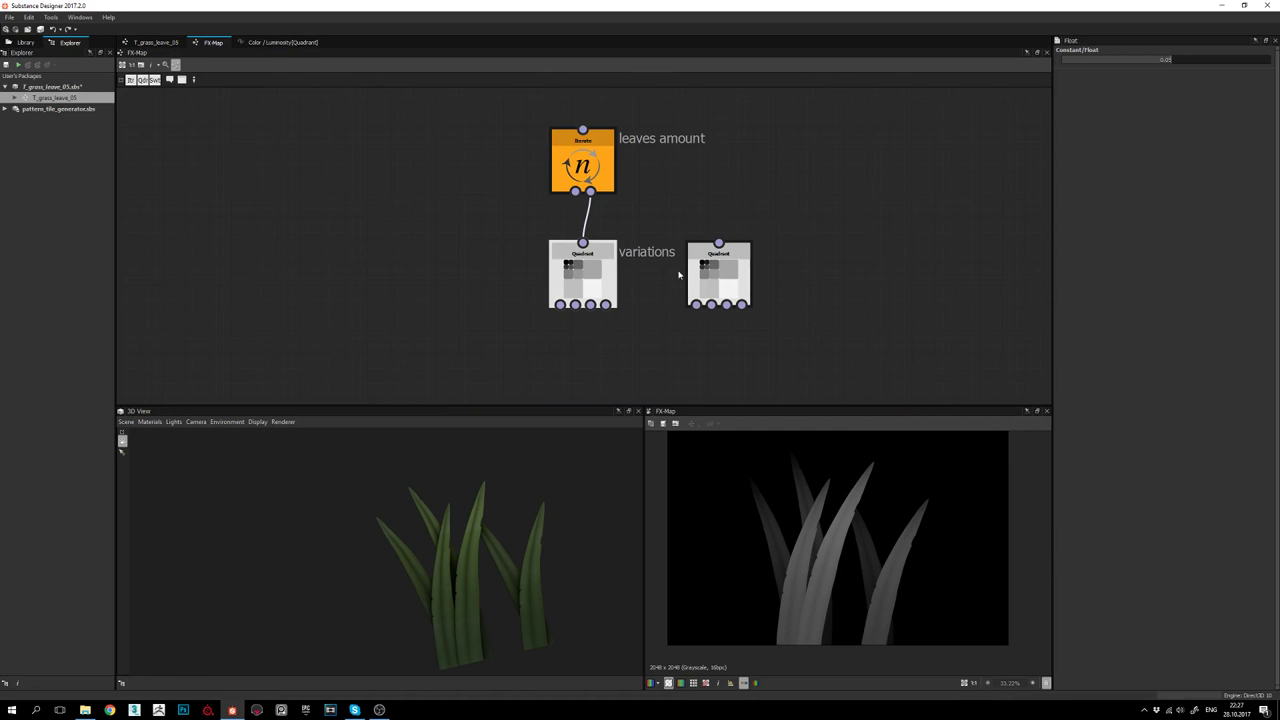
click(566, 284)
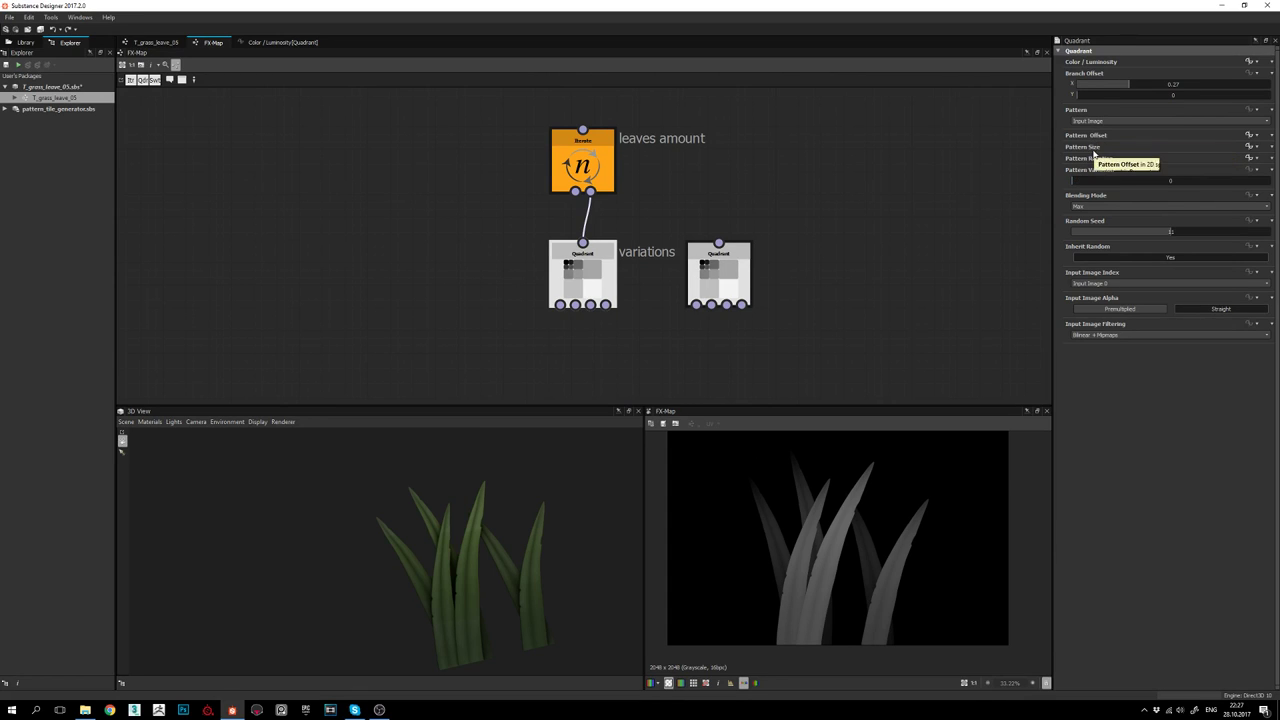
click(1251, 147)
scroll(540, 235, down, 3)
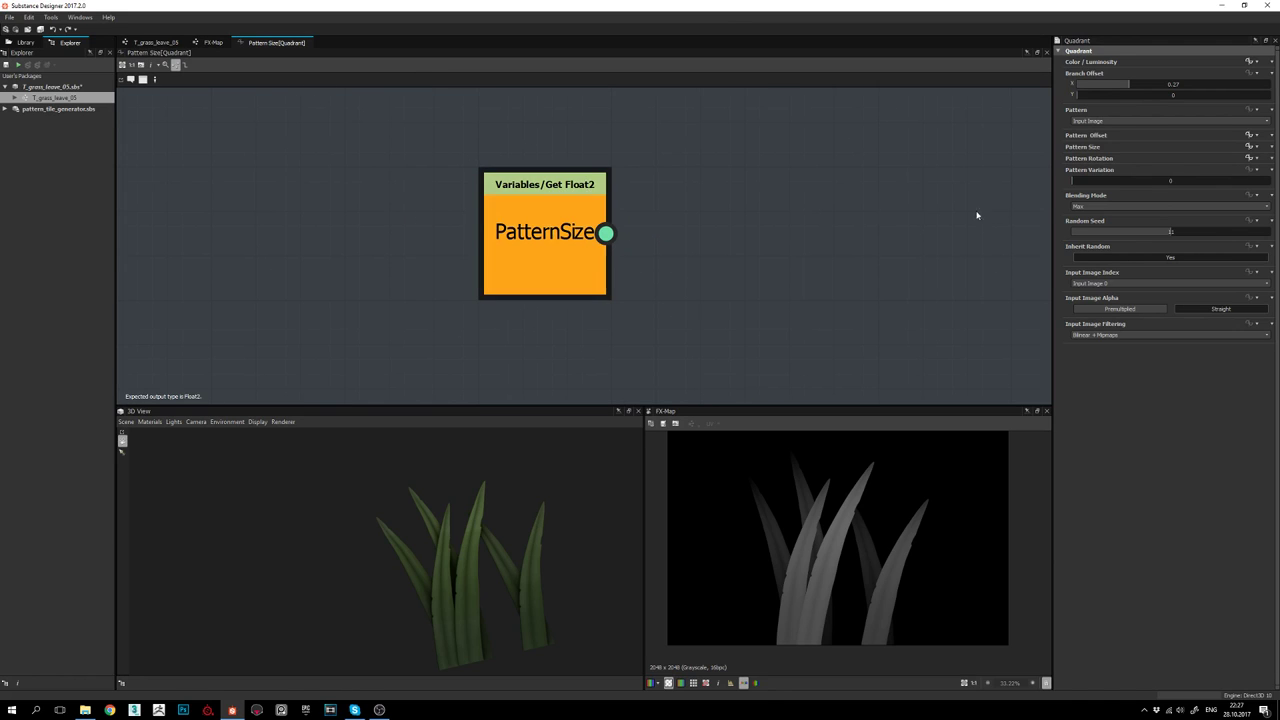
Review the parameters of the unconnected Quadrant in the FX-Map and look at the main T_grass_leave_05 graph
click(213, 42)
click(718, 272)
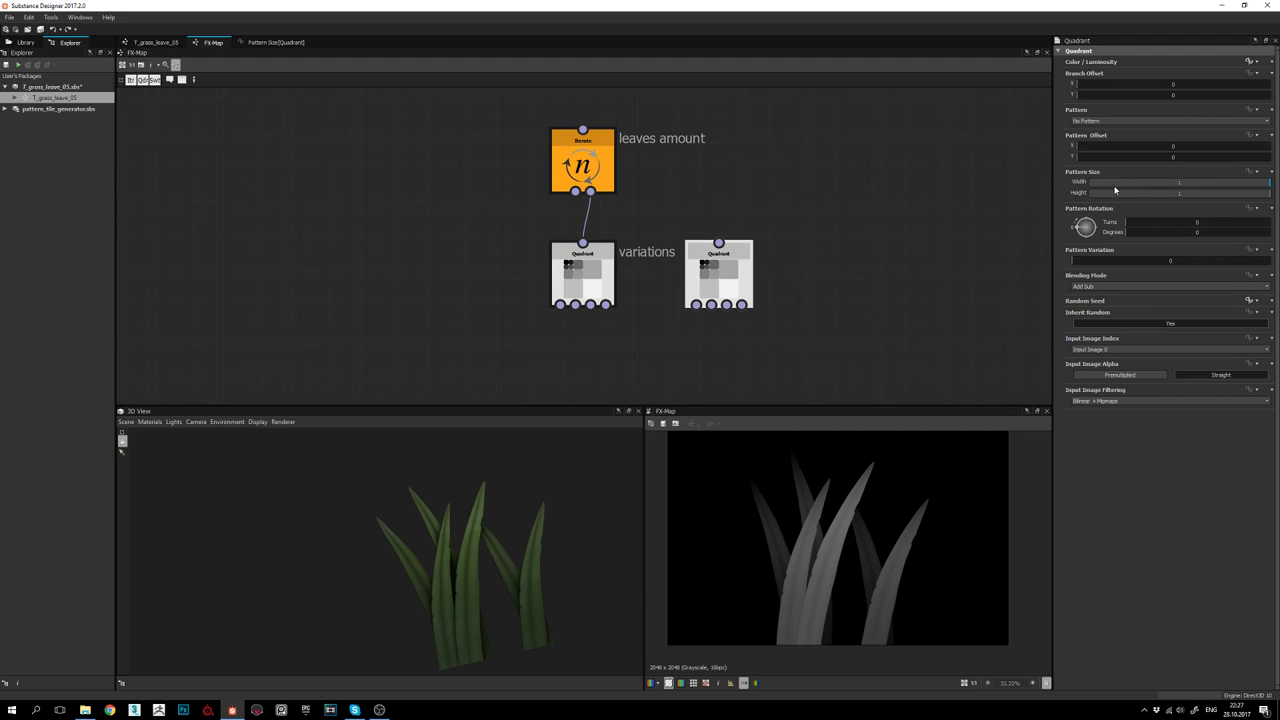
click(155, 43)
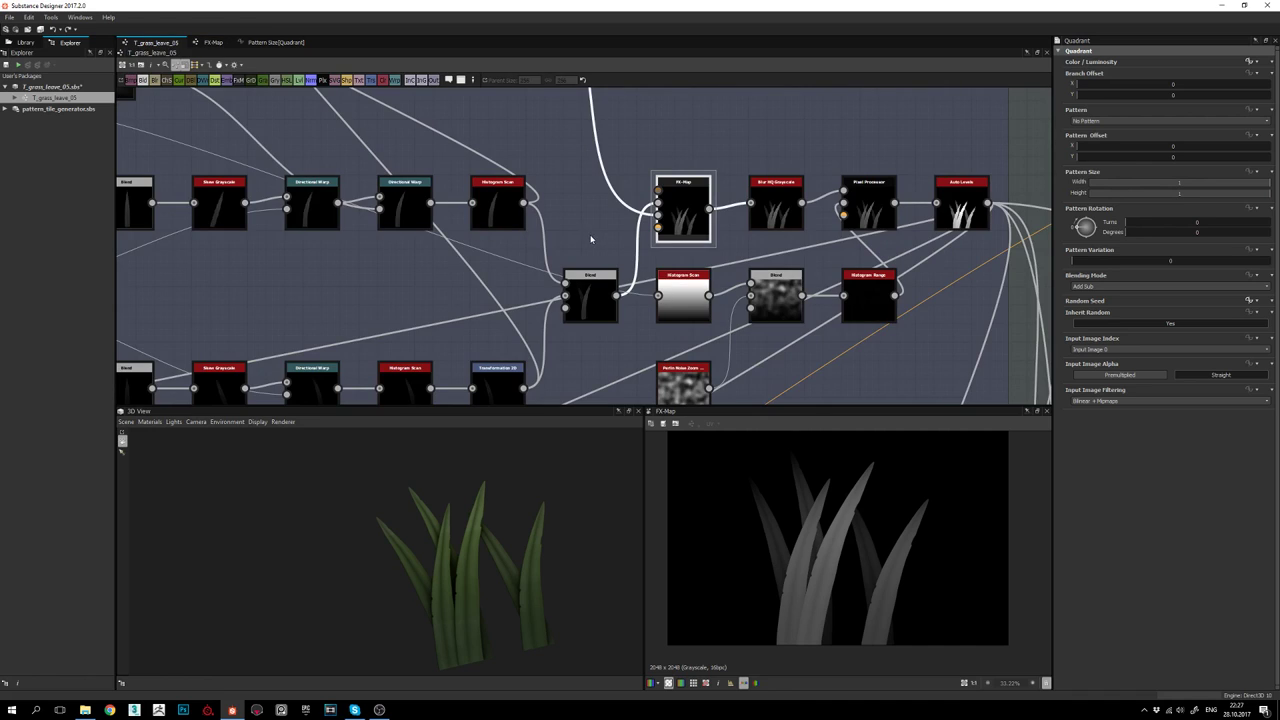
Open the Color / Luminosity function of the variations Quadrant and examine the Vector Float2 node feeding the PatternSize Set node
click(213, 42)
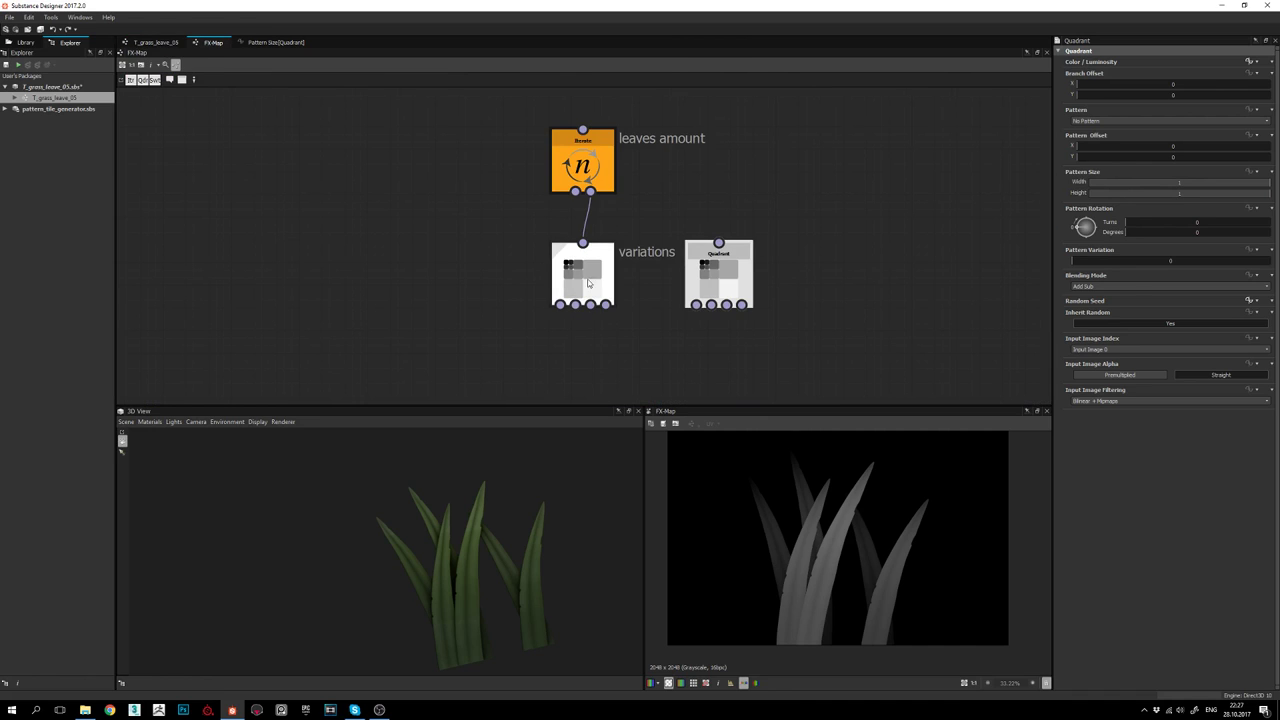
click(1249, 61)
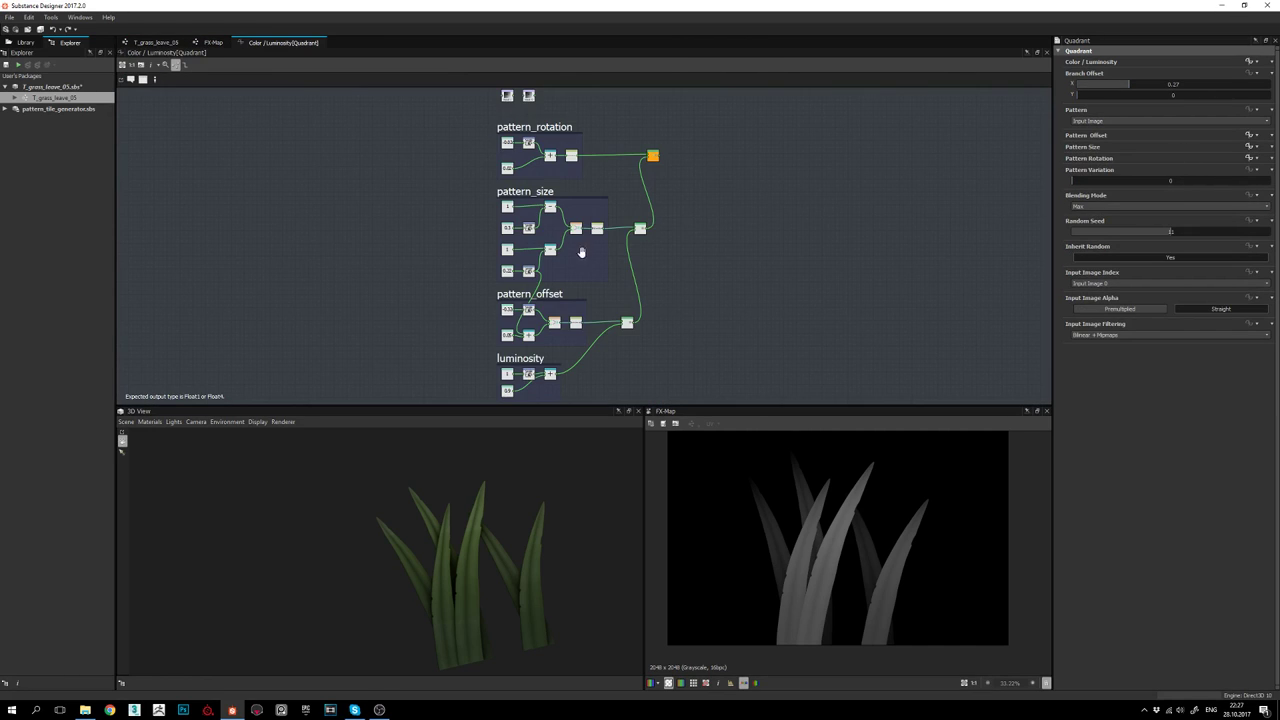
scroll(533, 228, up, 5)
click(684, 195)
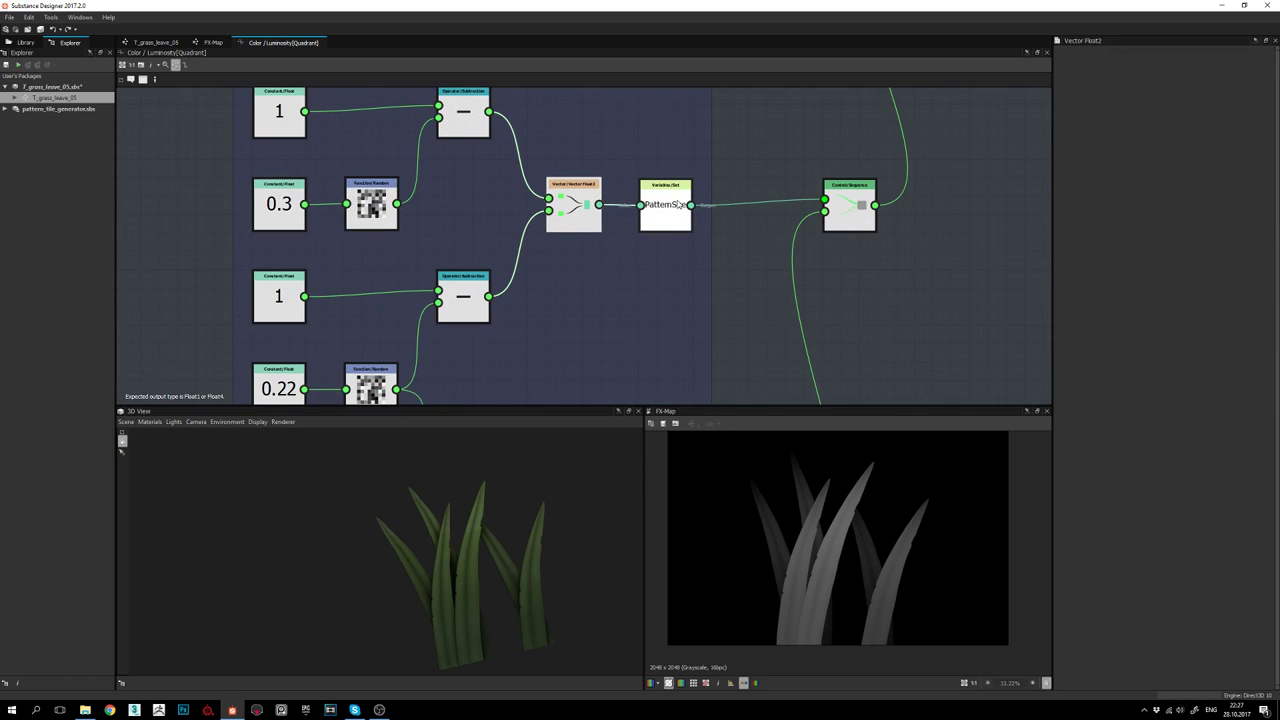
middle_drag(742, 306, 741, 234)
scroll(651, 329, down, 3)
scroll(725, 250, up, 3)
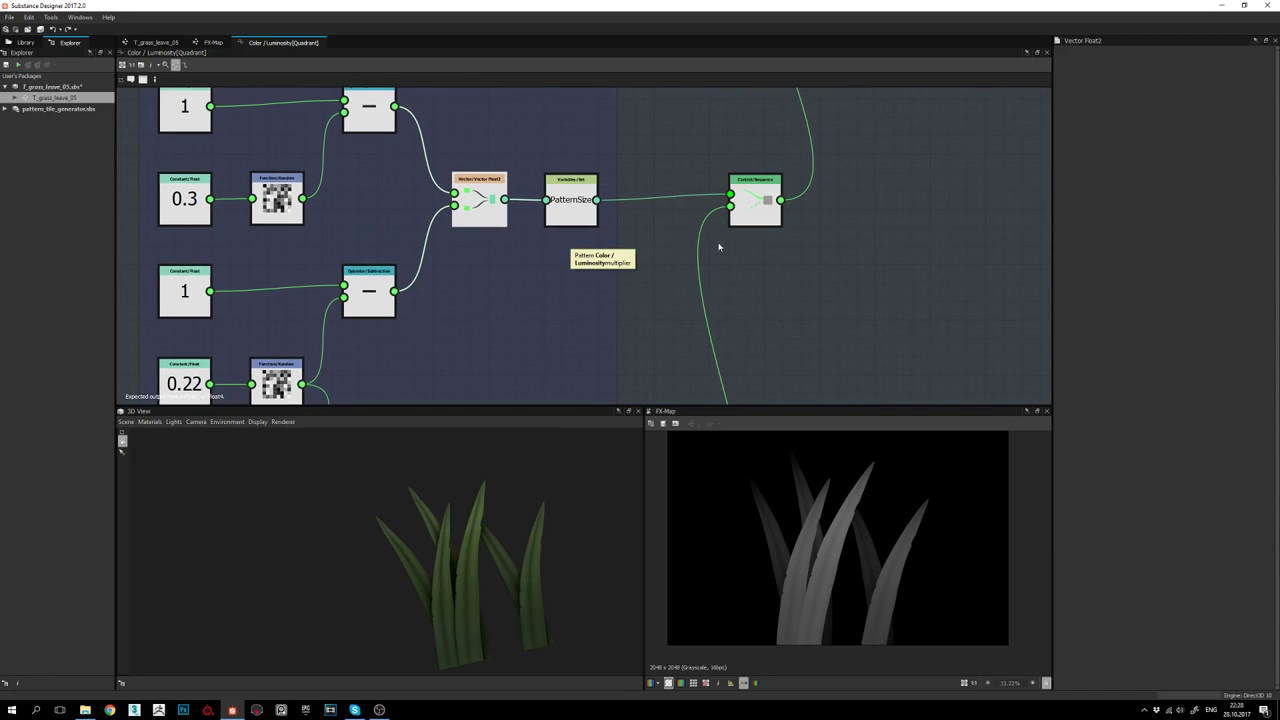
Trace the PatternSize Set node's output and select the Sequence node that it feeds
middle_drag(665, 287, 669, 243)
scroll(669, 240, down, 3)
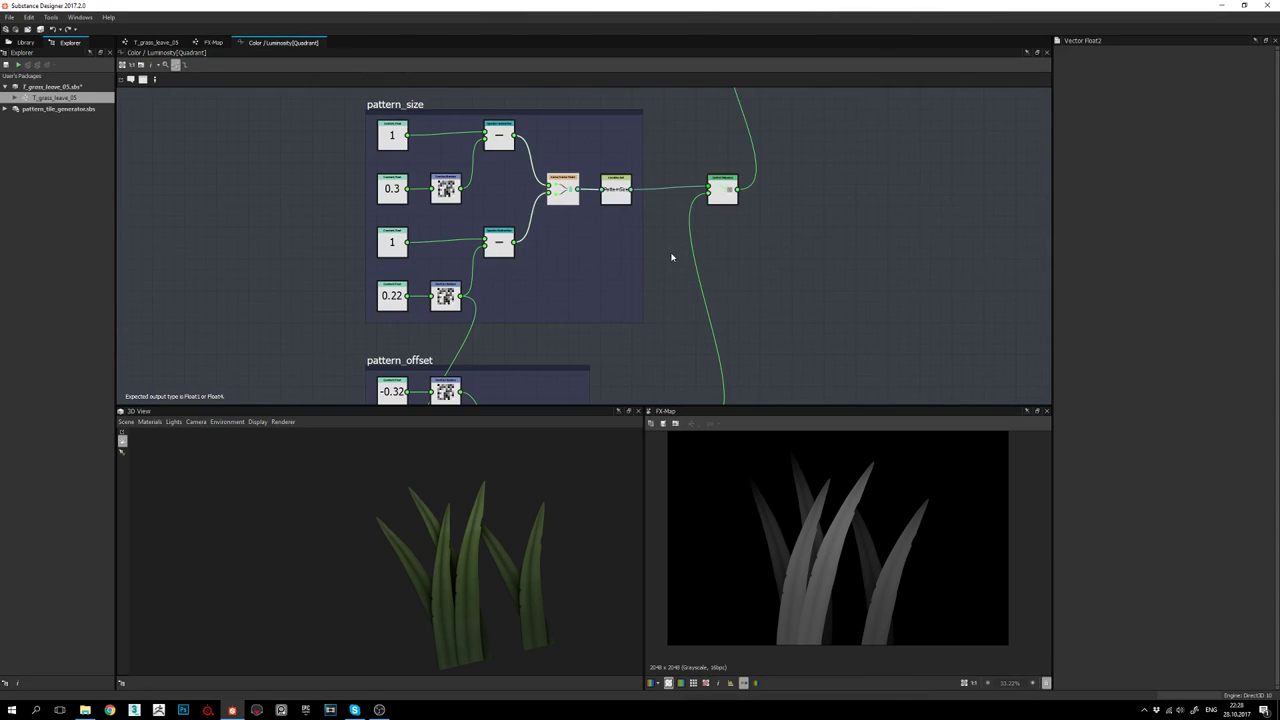
middle_drag(714, 293, 707, 229)
scroll(707, 229, down, 3)
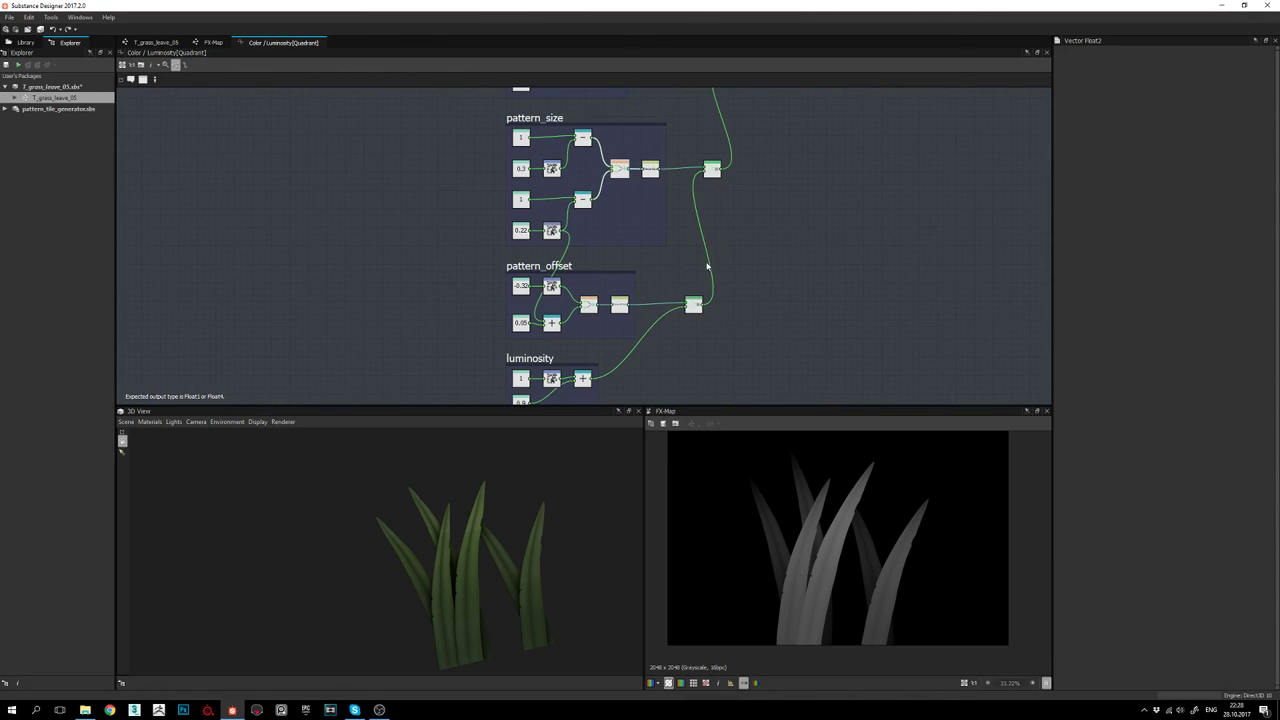
scroll(726, 181, up, 3)
click(705, 170)
middle_drag(733, 290, 741, 224)
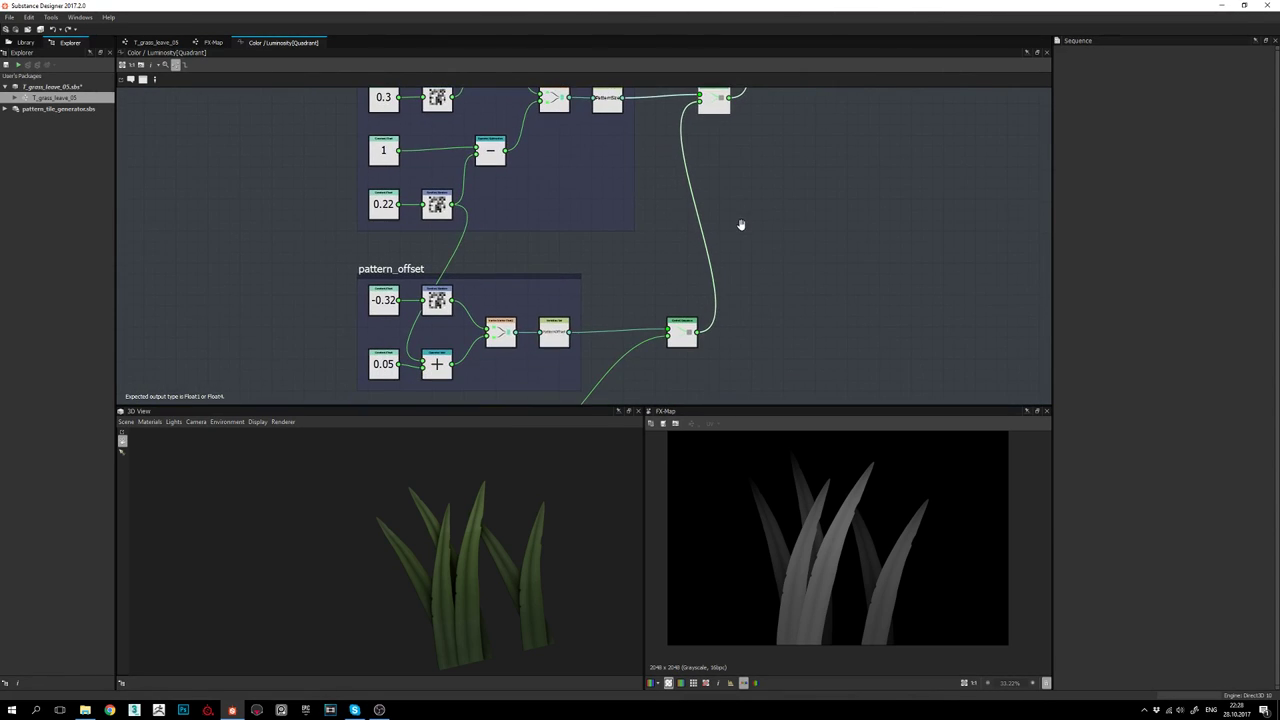
Examine how the luminosity output and the PatternOffset and PatternSize Set nodes connect through the chained Sequence nodes
middle_drag(622, 331, 680, 203)
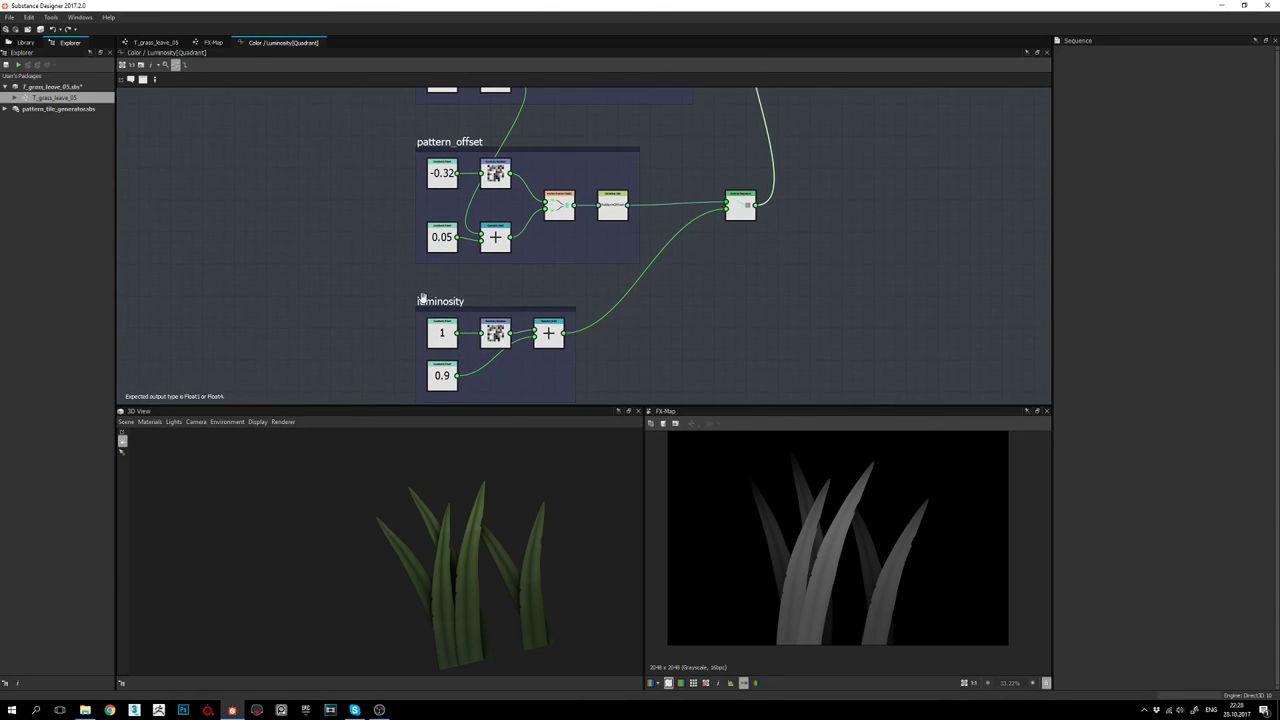
middle_drag(620, 280, 598, 356)
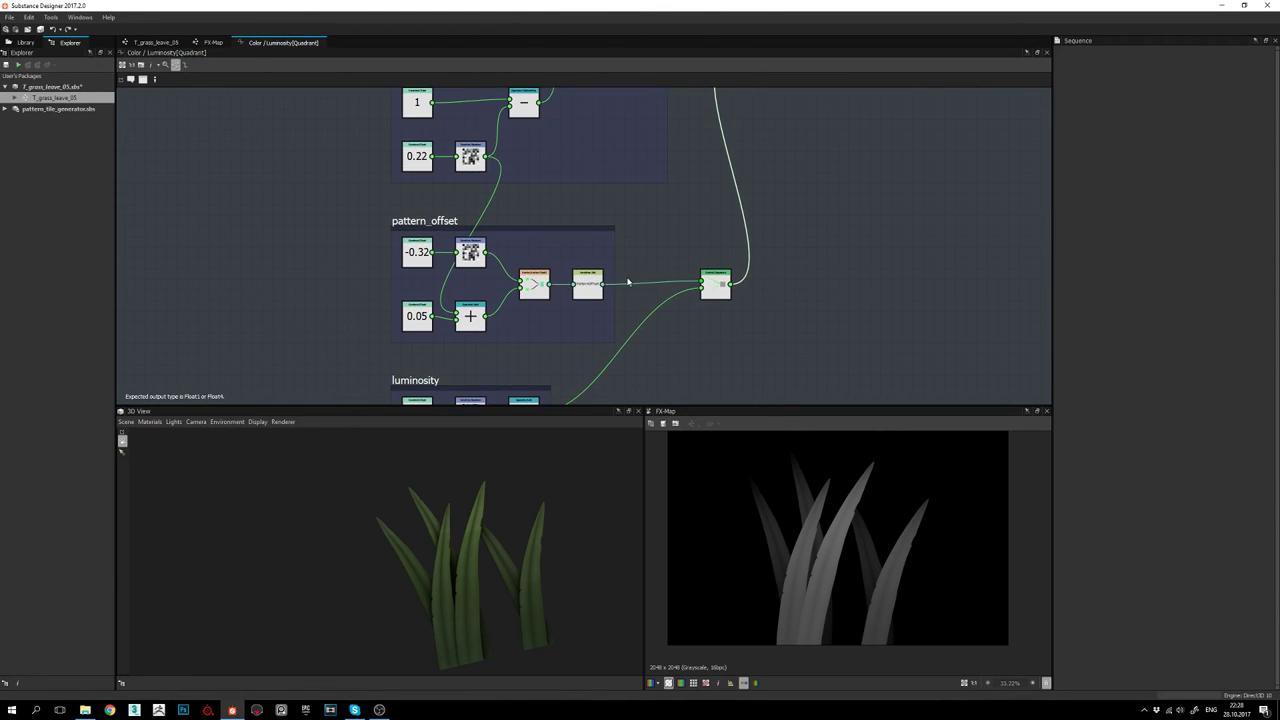
scroll(606, 290, up, 2)
middle_drag(663, 301, 634, 349)
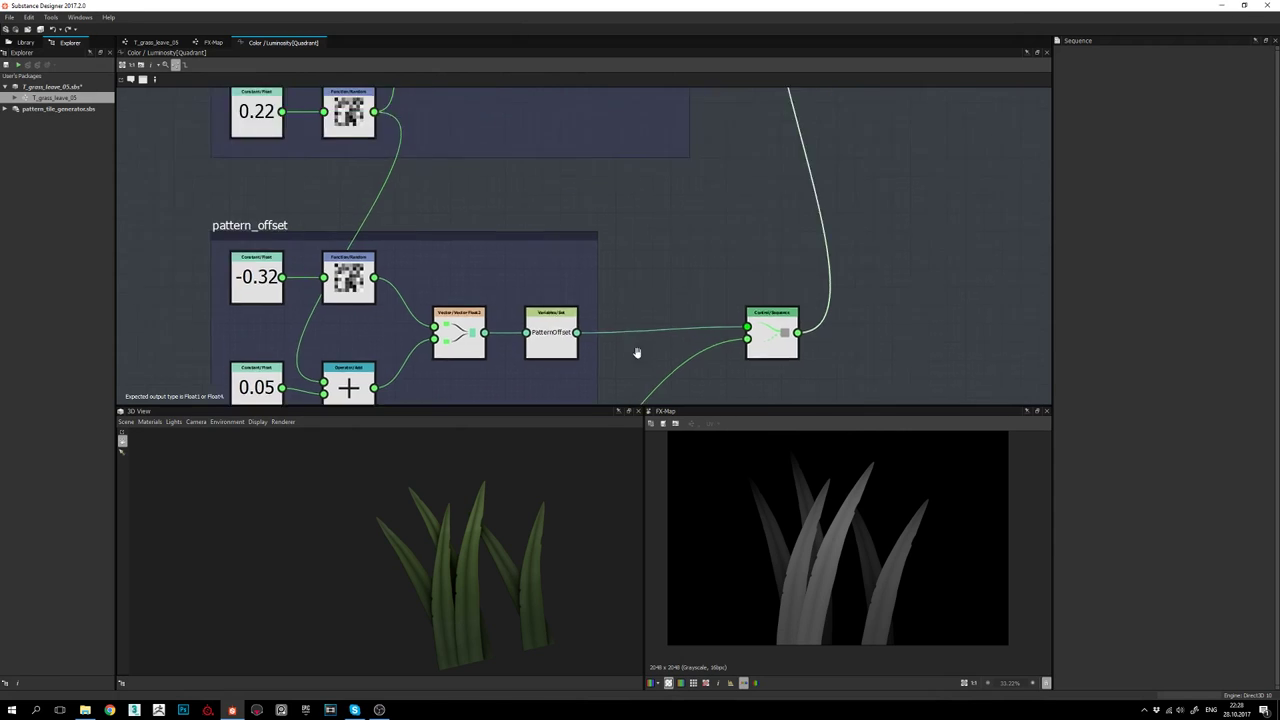
scroll(619, 243, down, 2)
middle_drag(619, 243, 606, 309)
scroll(571, 238, up, 2)
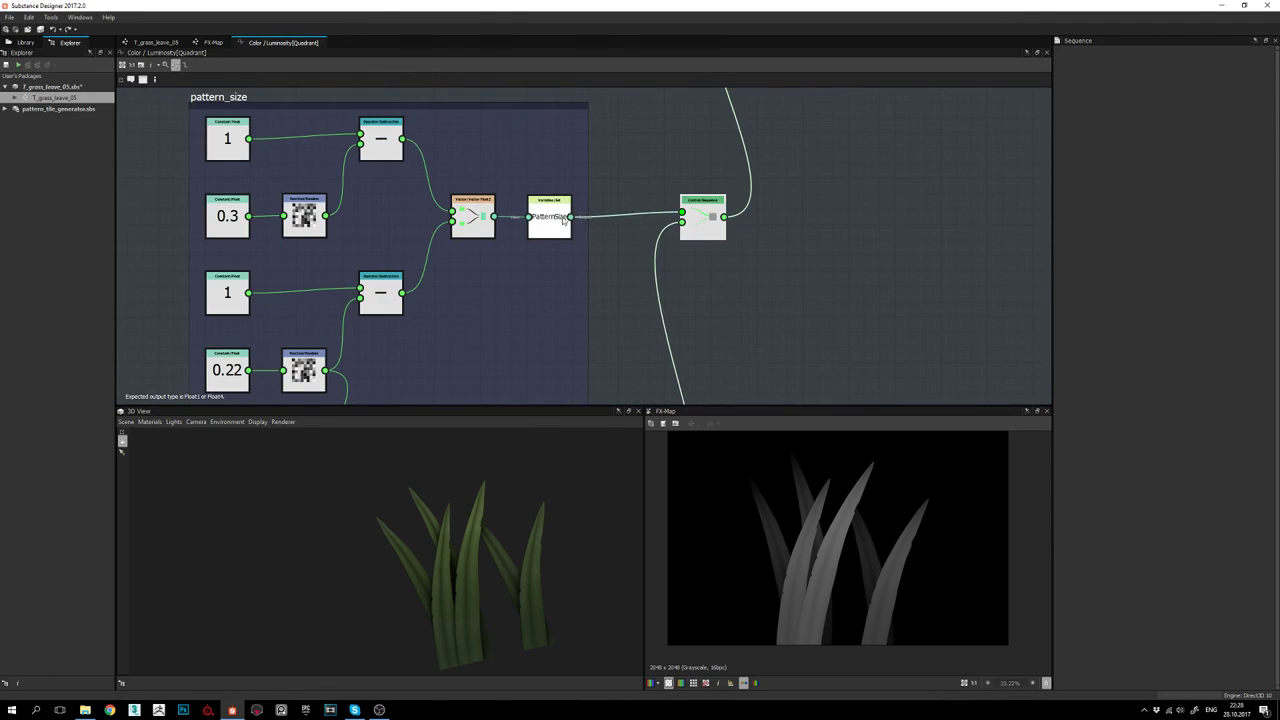
Trace the chained Sequence nodes up to the output node and examine the pattern_rotation frame with its PatternRotation Set node
middle_drag(716, 213, 698, 324)
scroll(693, 272, down, 3)
middle_drag(677, 246, 667, 175)
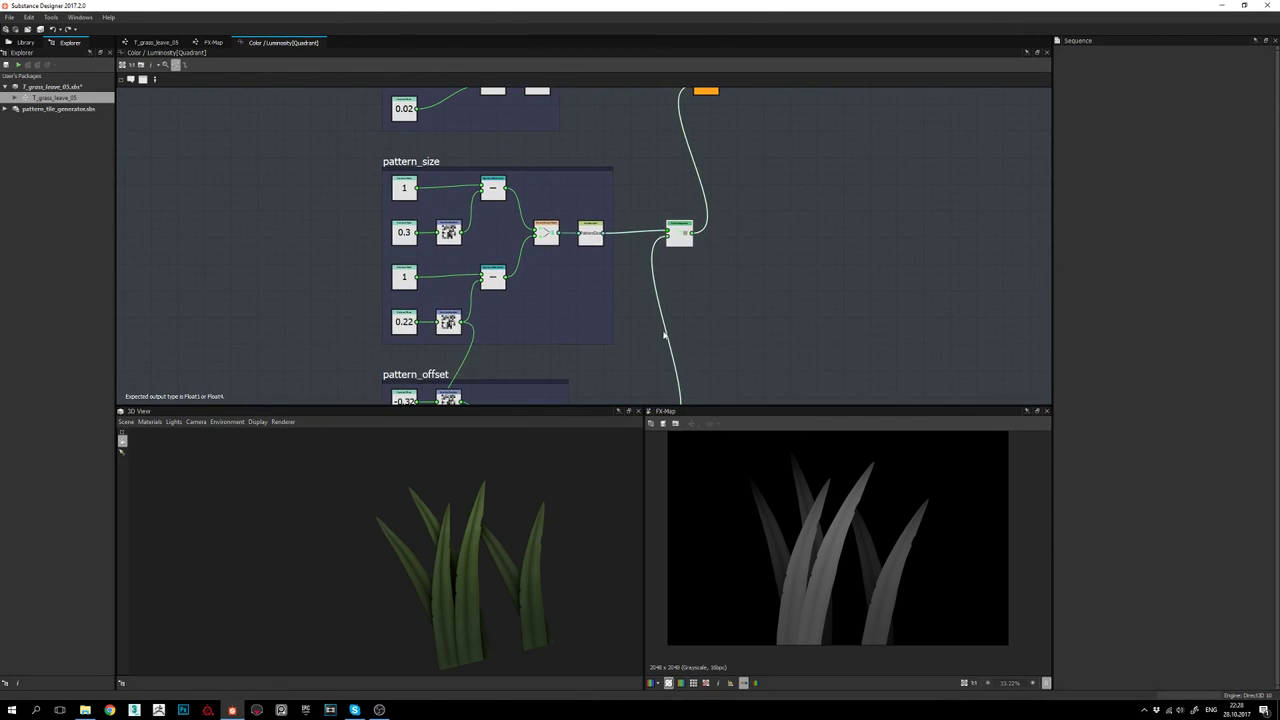
scroll(704, 271, up, 3)
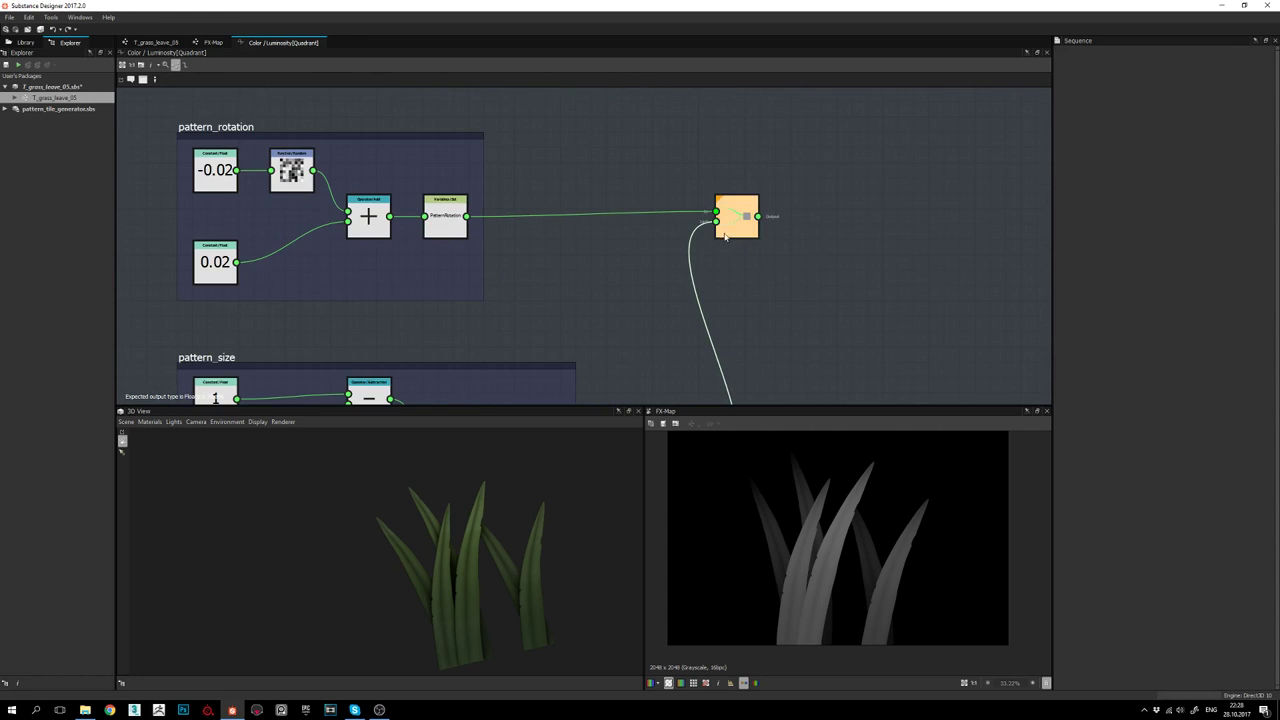
scroll(720, 243, down, 2)
middle_drag(585, 261, 687, 258)
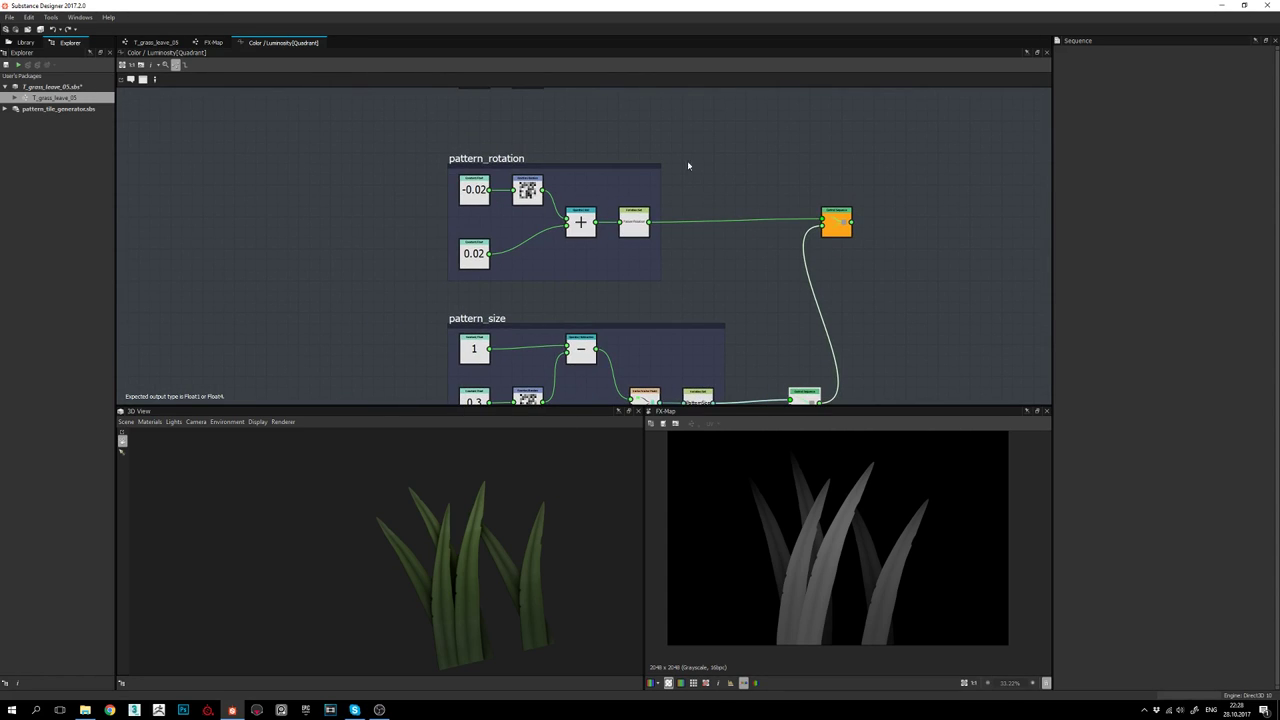
scroll(565, 200, up, 3)
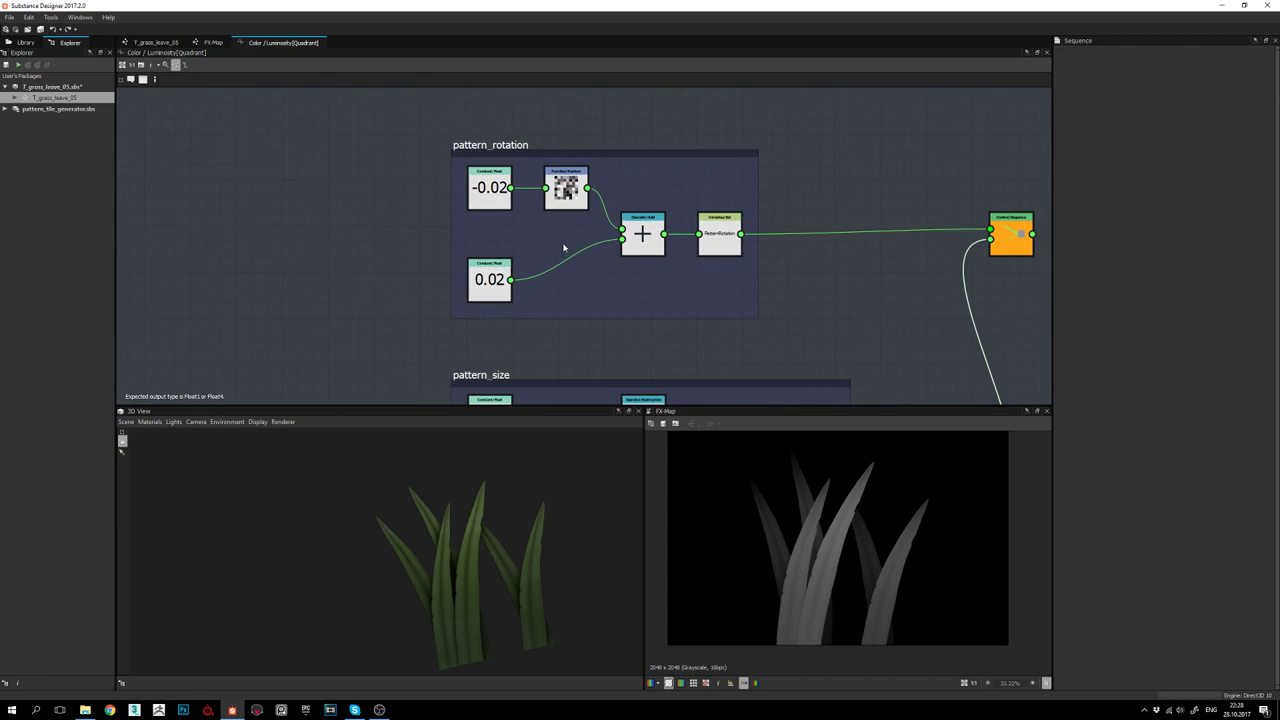
middle_drag(734, 317, 622, 275)
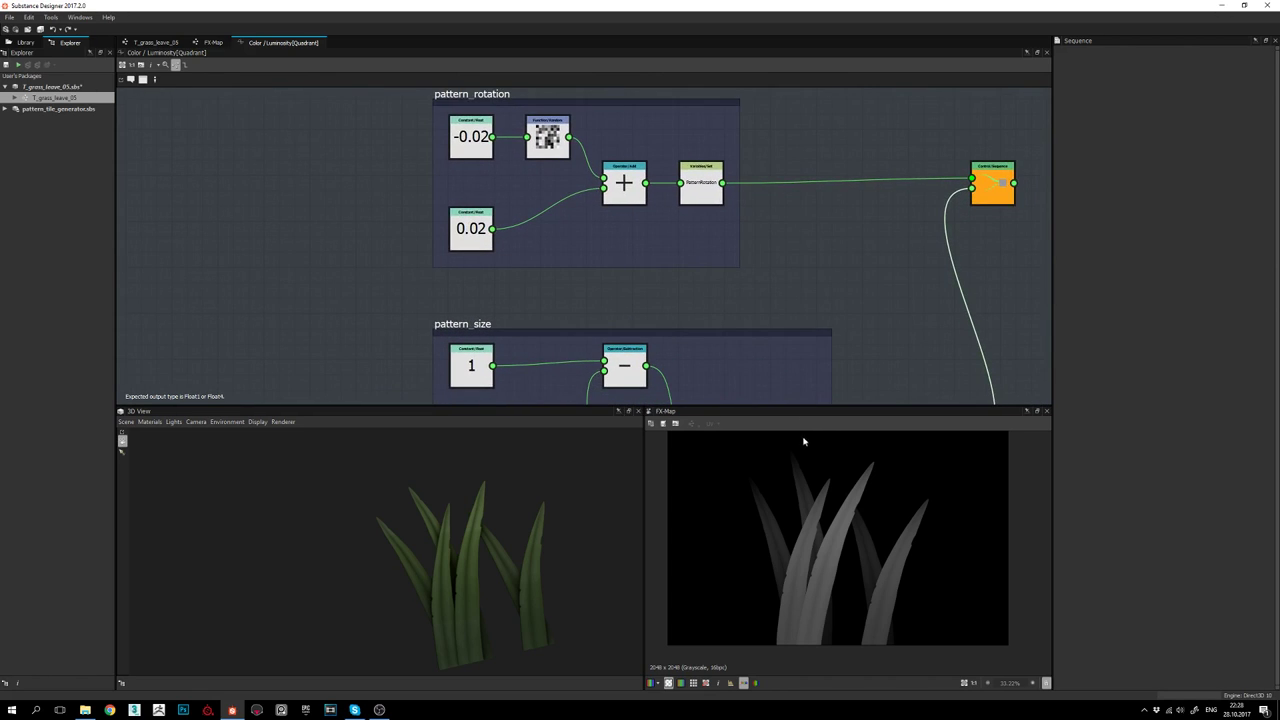
Try a change to the Pattern Rotation degrees of the unconnected Quadrant in the FX-Map and undo it
click(220, 42)
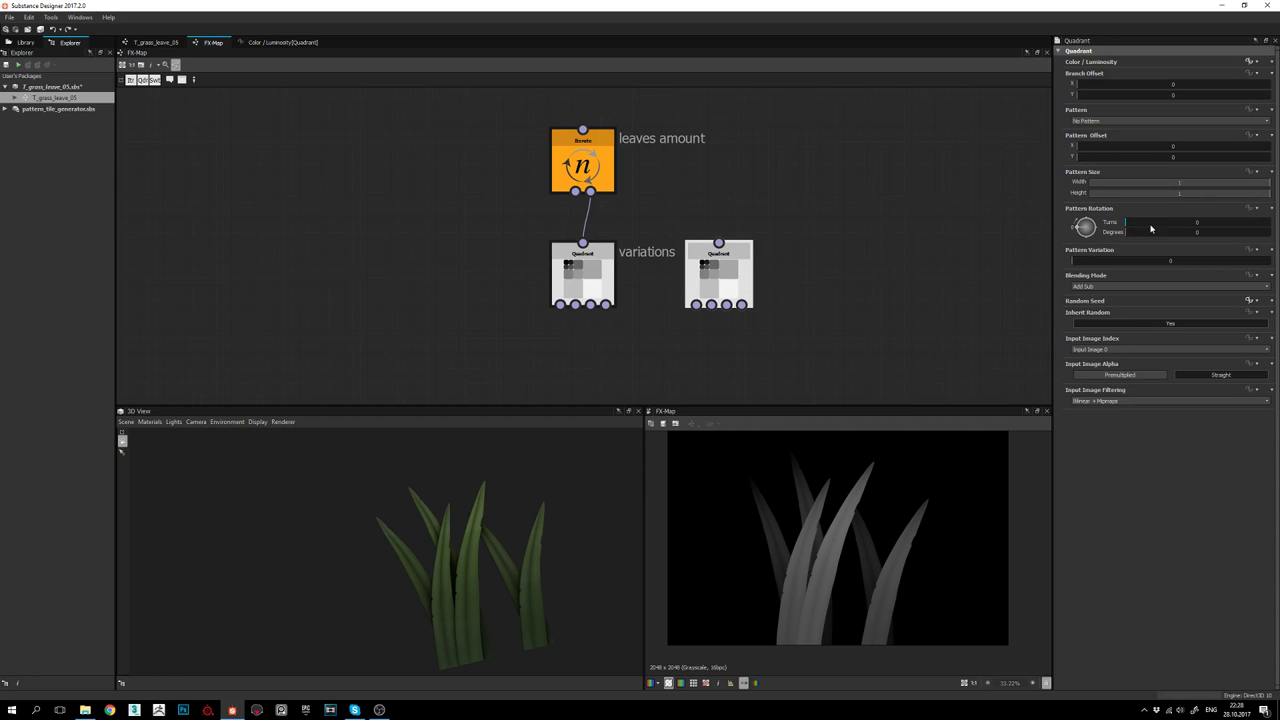
click(1134, 232)
key(ctrl+z)
Select the variations Quadrant and open its Color / Luminosity function at the pattern_rotation frame
click(594, 279)
click(1250, 62)
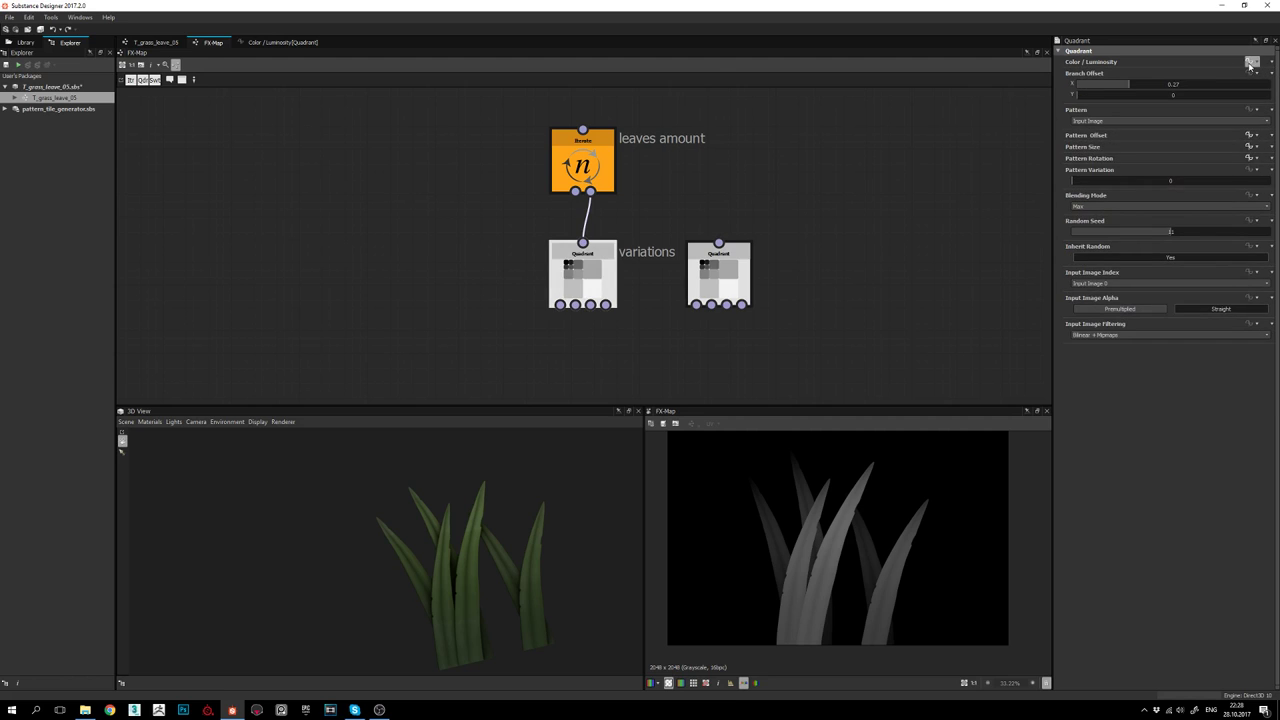
middle_drag(512, 315, 527, 261)
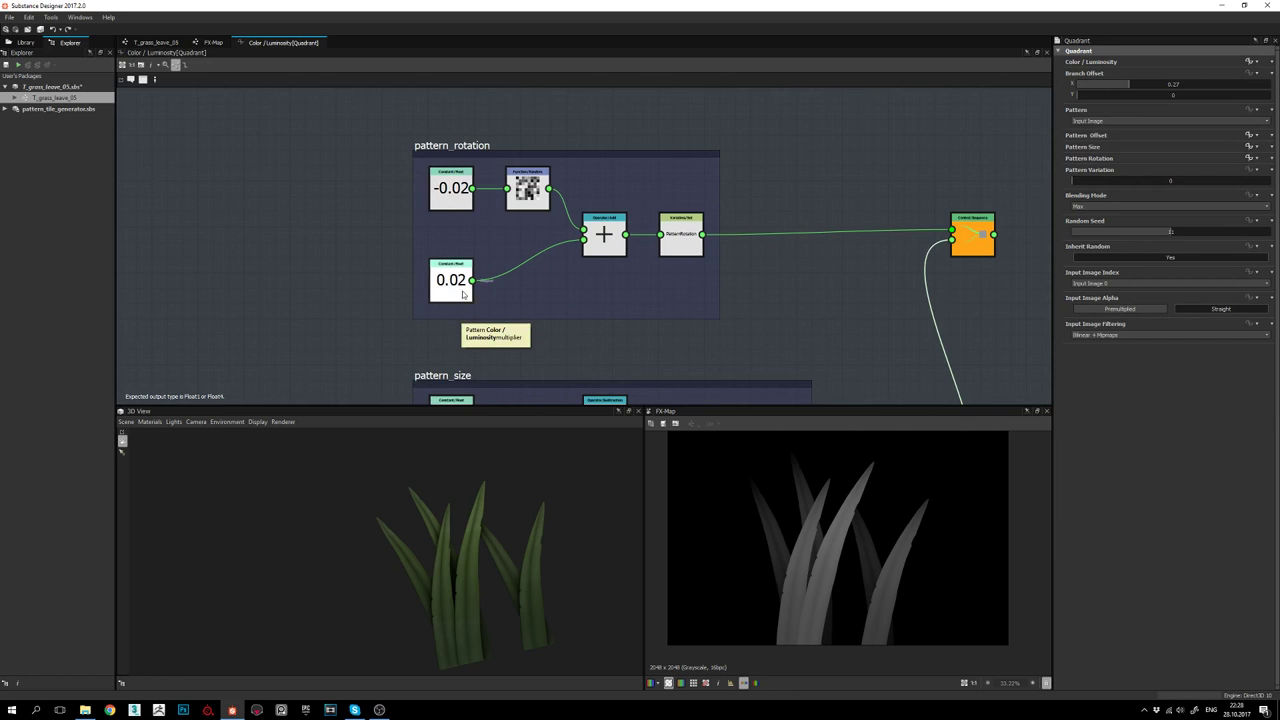
Inspect the two Constant Float nodes and the Random node in the pattern_rotation frame
click(464, 184)
click(466, 267)
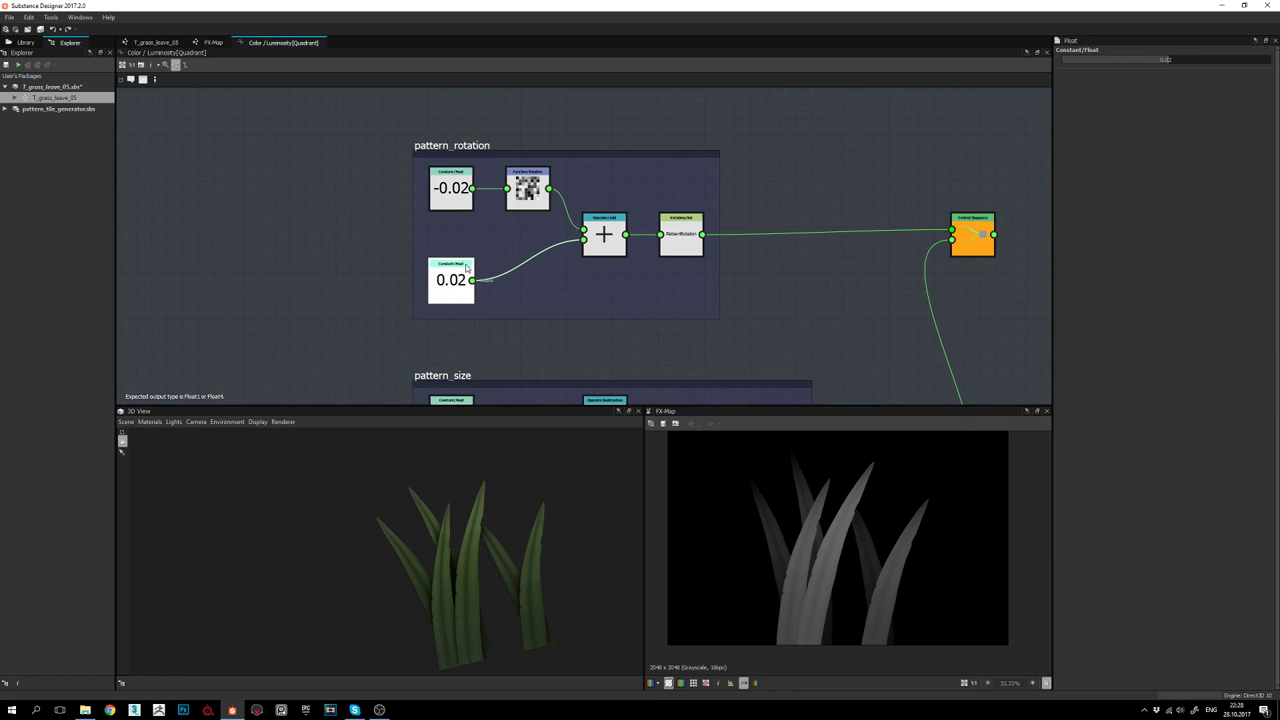
click(527, 188)
middle_drag(675, 321, 670, 297)
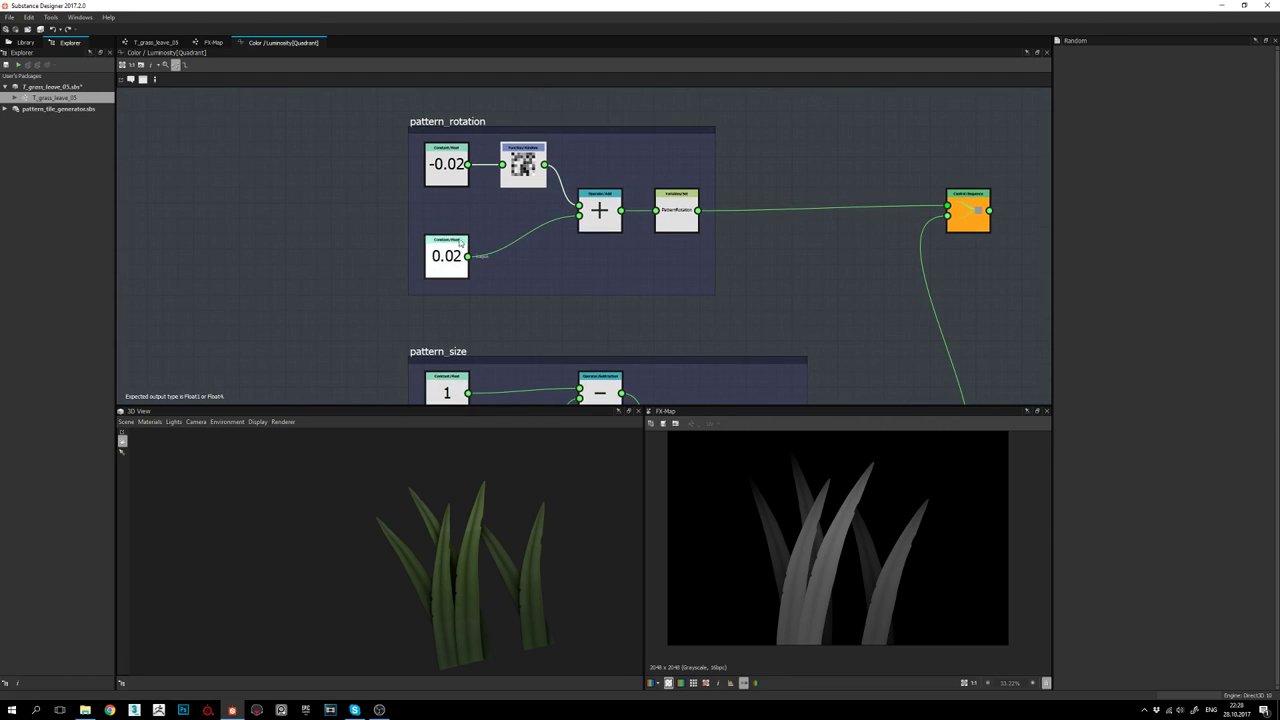
click(450, 190)
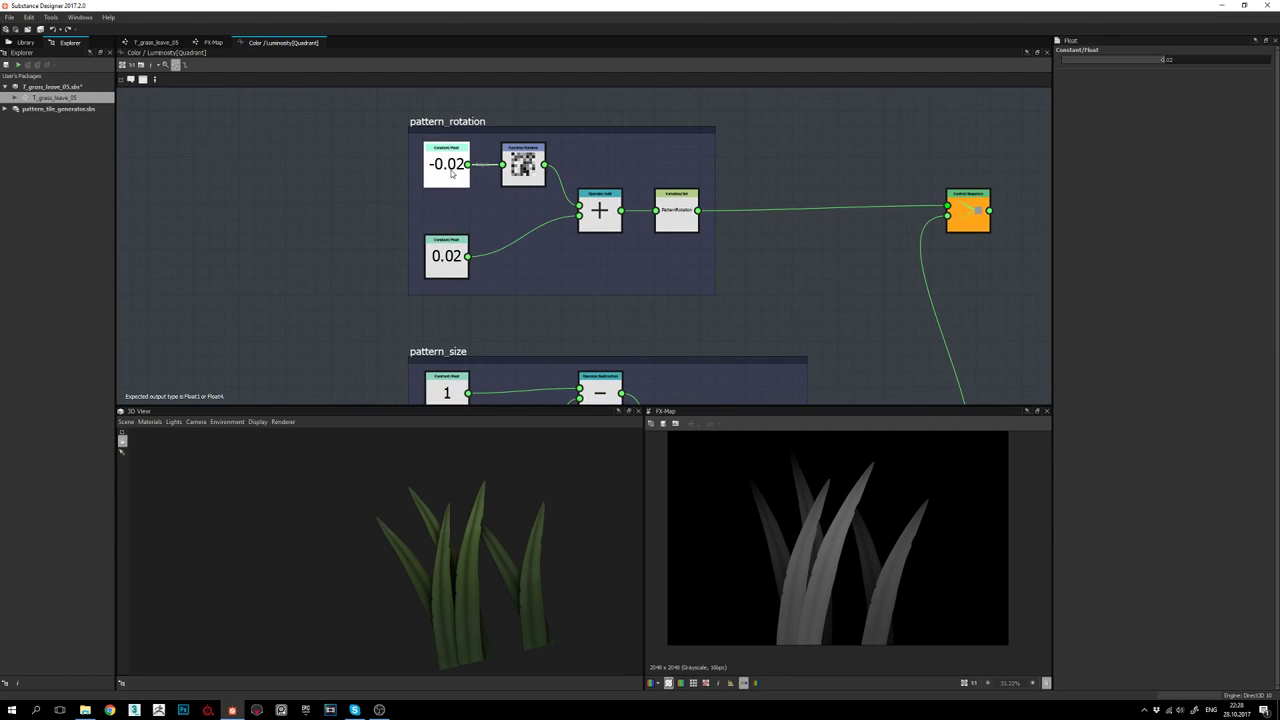
Try 0.04 as the Constant Float added to the random rotation in pattern_rotation, and restore it to 0.02
click(452, 262)
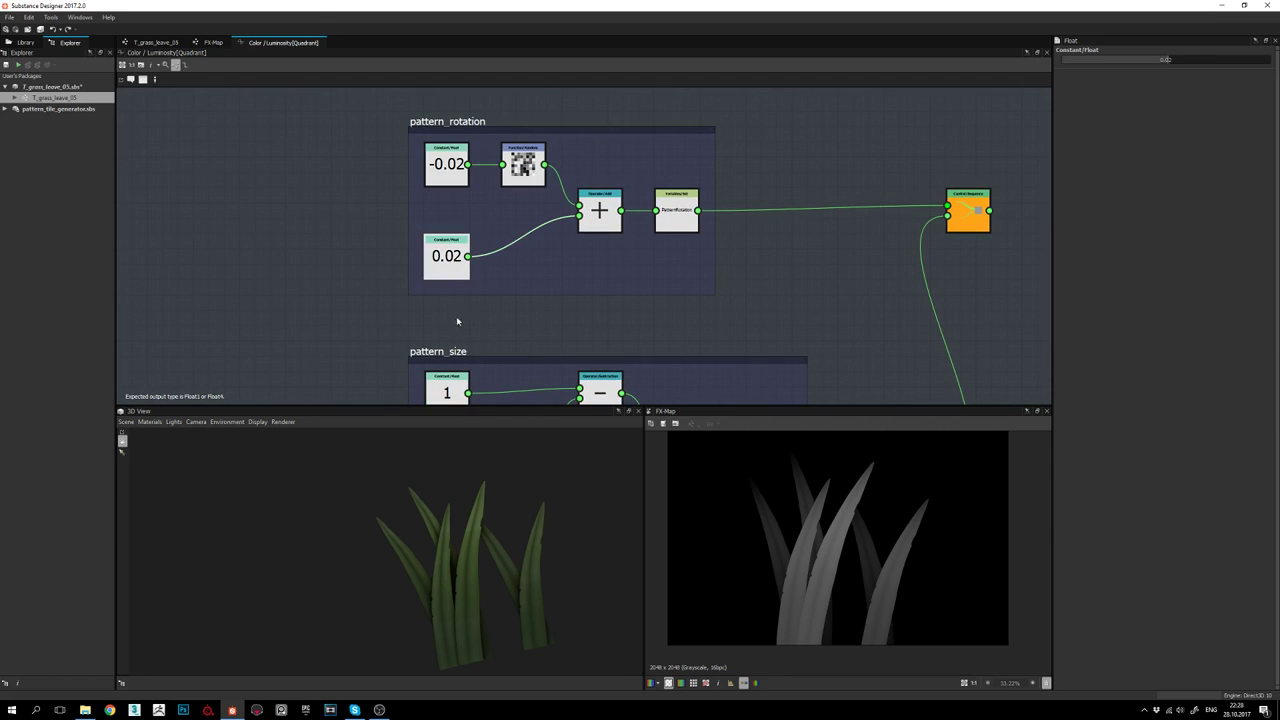
double_click(1175, 62)
text(0.04)
key(Return)
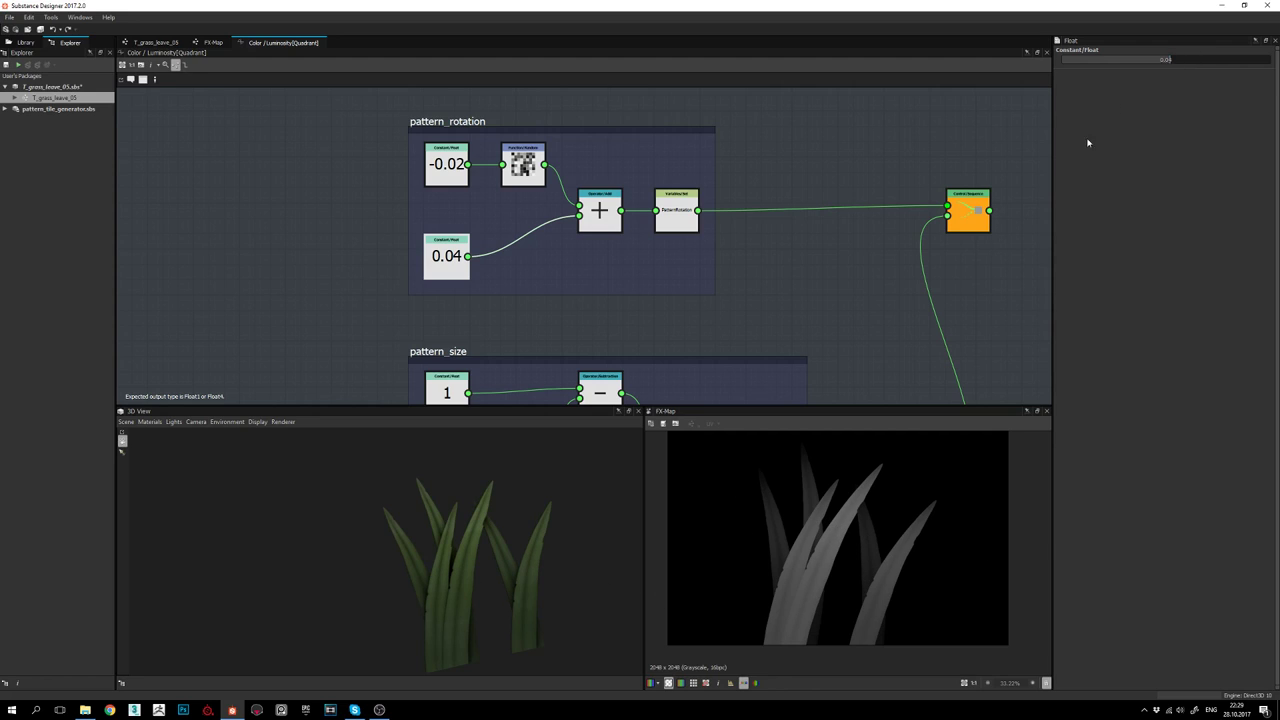
double_click(1175, 60)
key(Return)
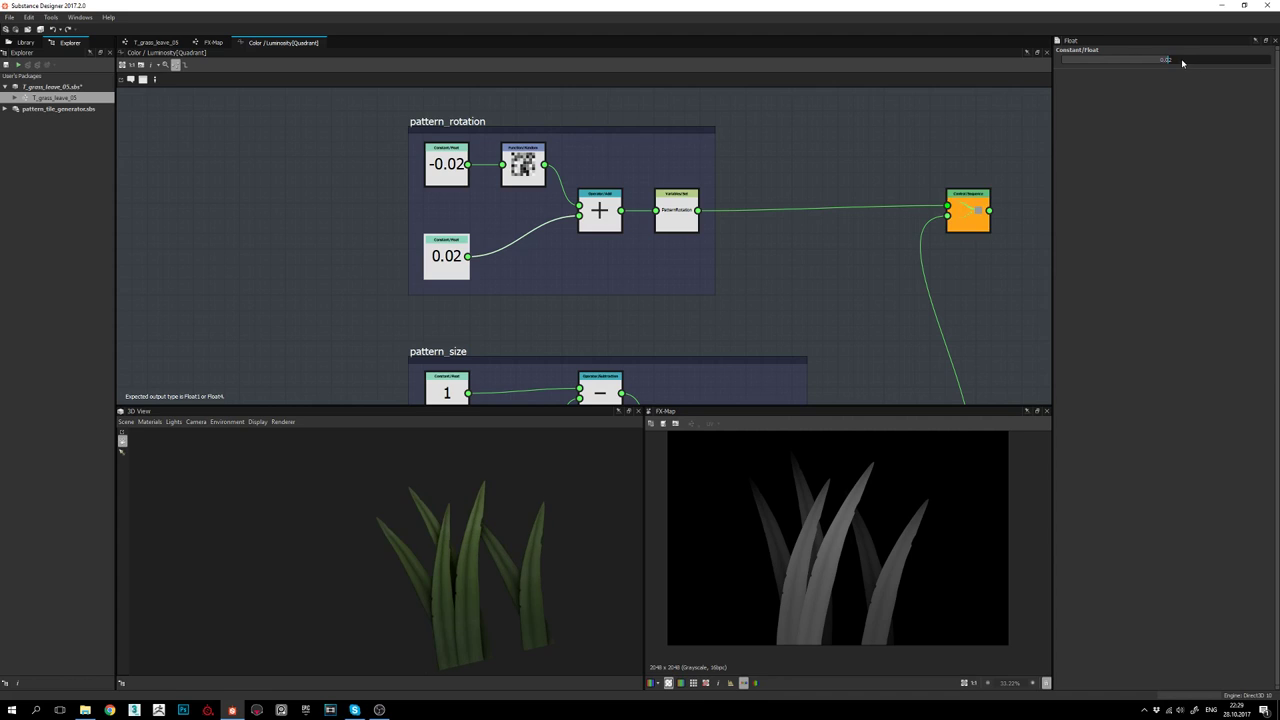
Look at the leaves in the 3D view and review how pattern_rotation fits into the whole function graph
drag(523, 570, 455, 578)
scroll(765, 246, down, 5)
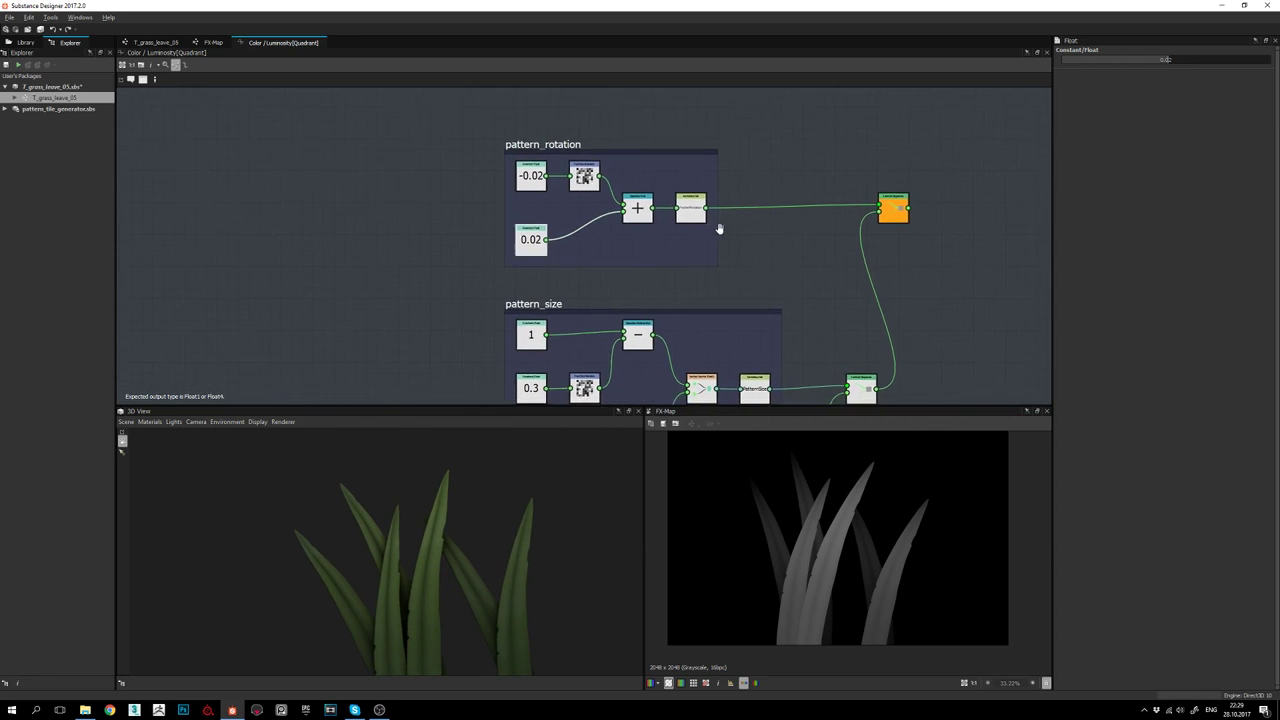
scroll(665, 263, down, 4)
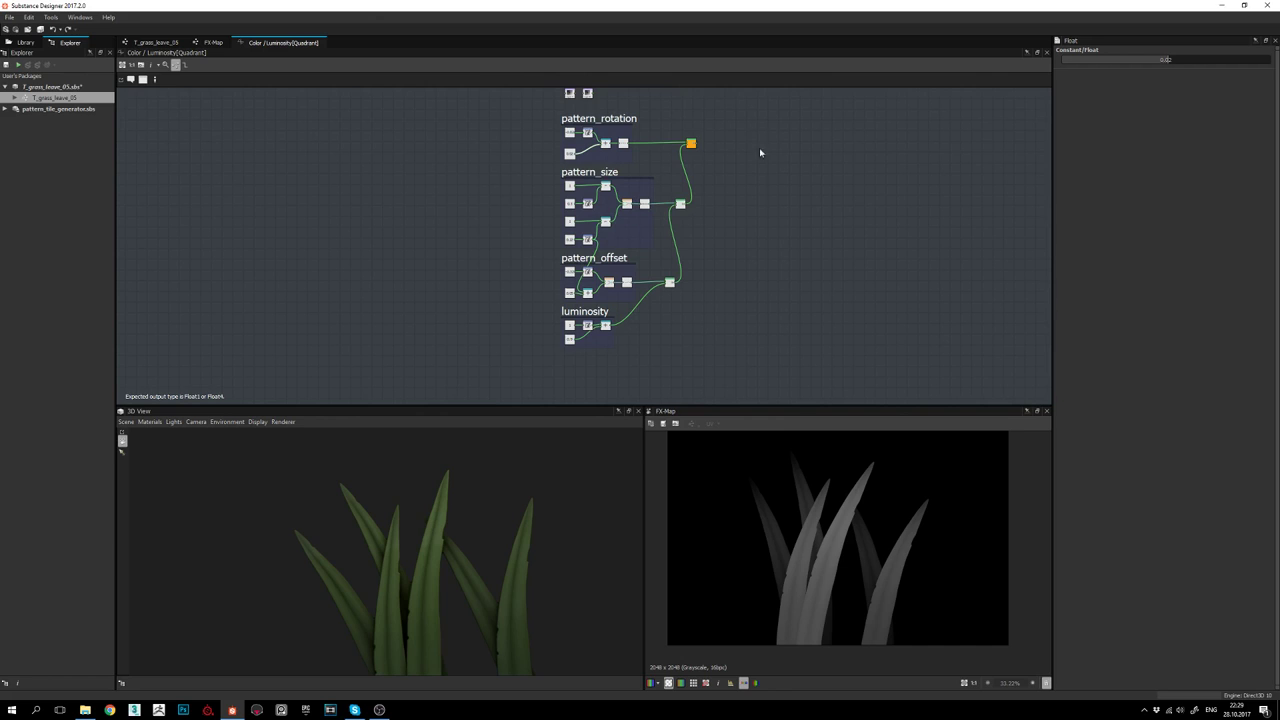
middle_drag(533, 292, 519, 295)
middle_drag(603, 158, 590, 171)
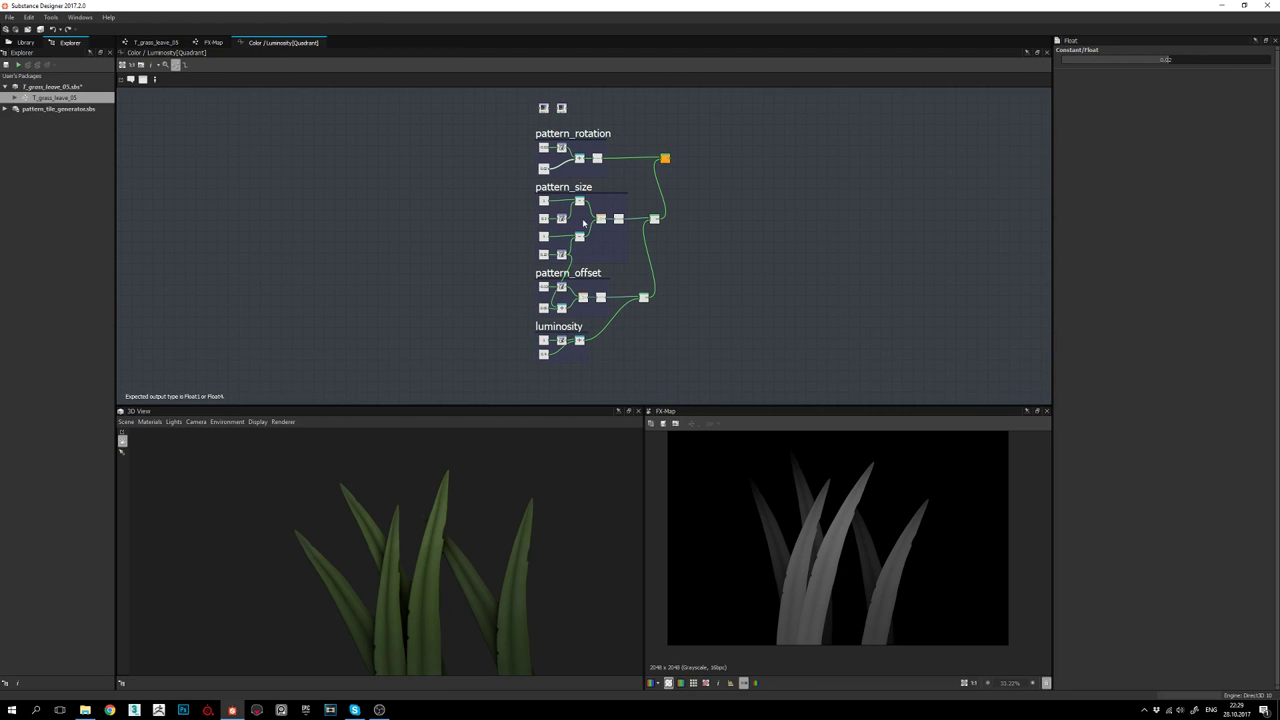
middle_drag(650, 187, 646, 194)
scroll(541, 195, up, 5)
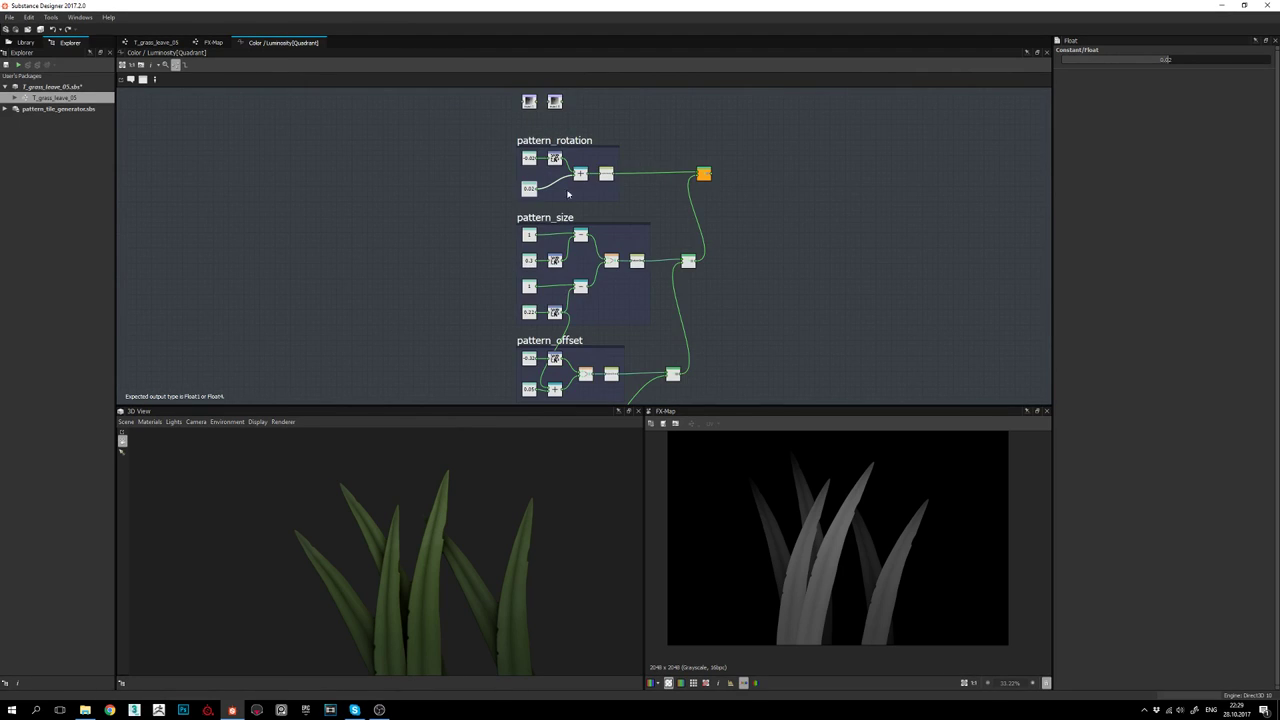
middle_drag(552, 198, 553, 216)
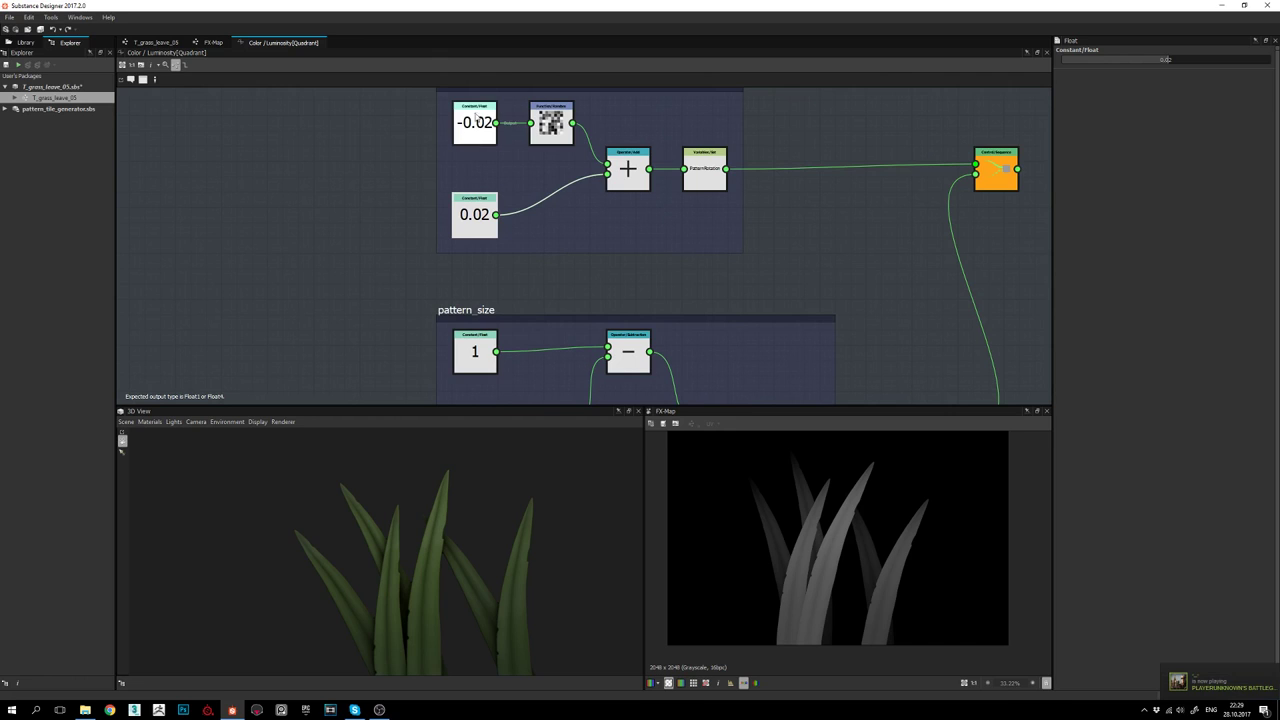
Review the pattern_size, pattern_offset and luminosity frames against the full FX-Map output in the 2D preview
scroll(577, 222, down, 3)
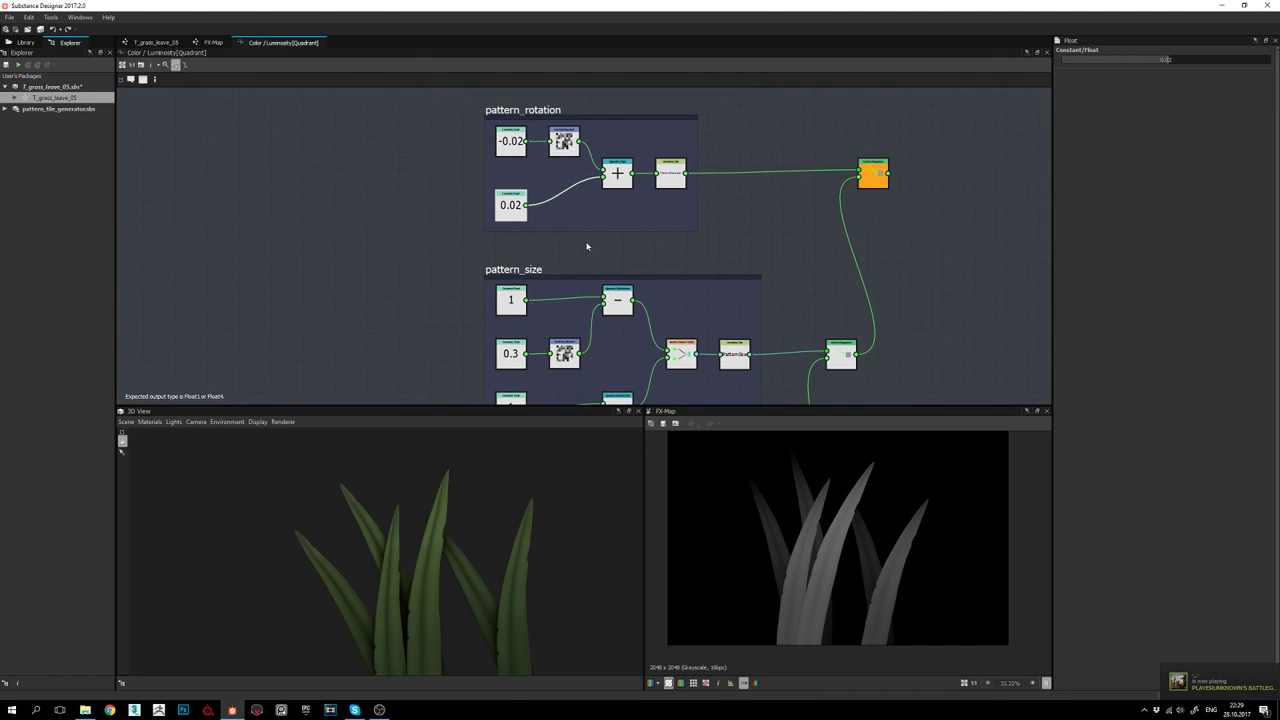
scroll(666, 206, down, 2)
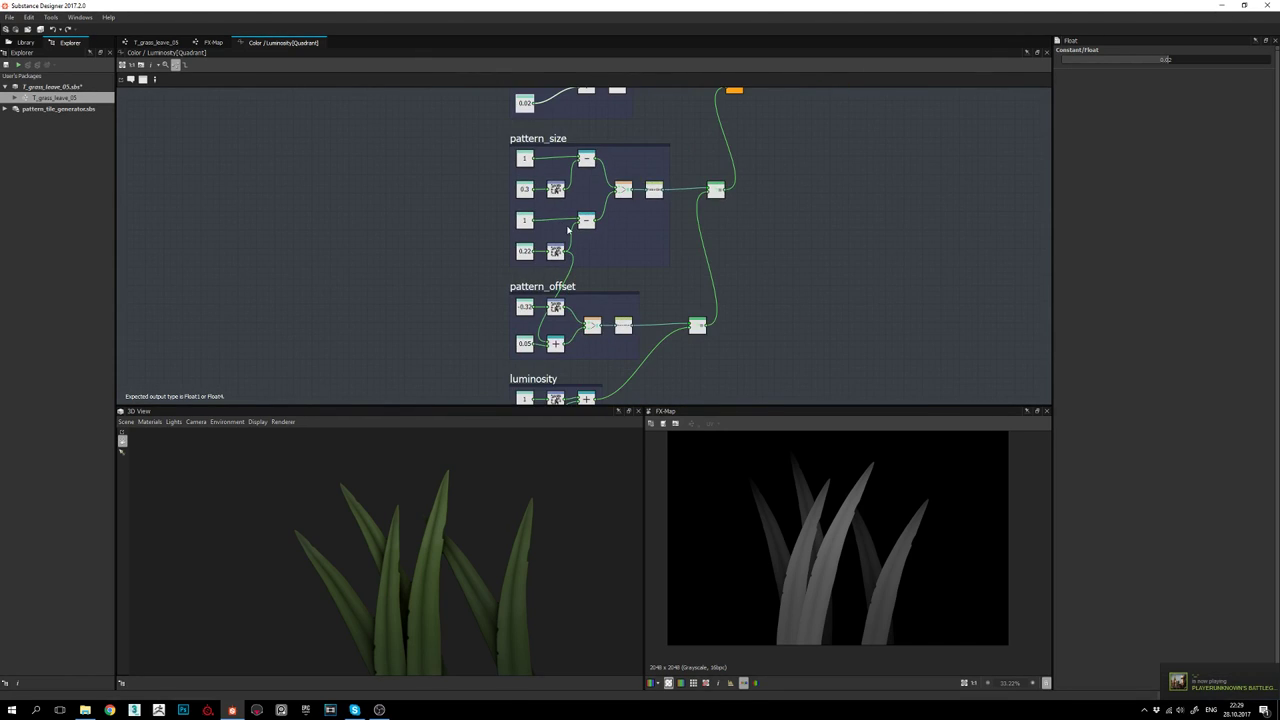
middle_drag(556, 251, 560, 192)
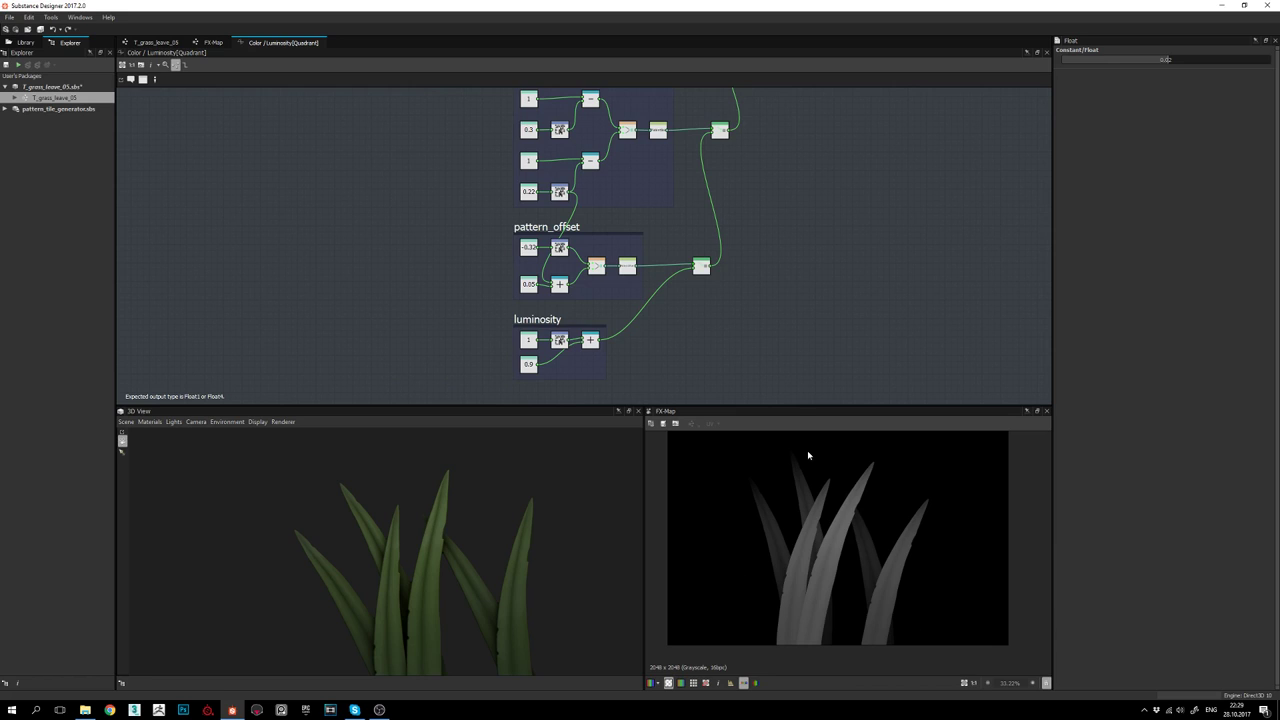
scroll(820, 520, down, 1)
scroll(626, 180, down, 2)
middle_drag(628, 189, 626, 223)
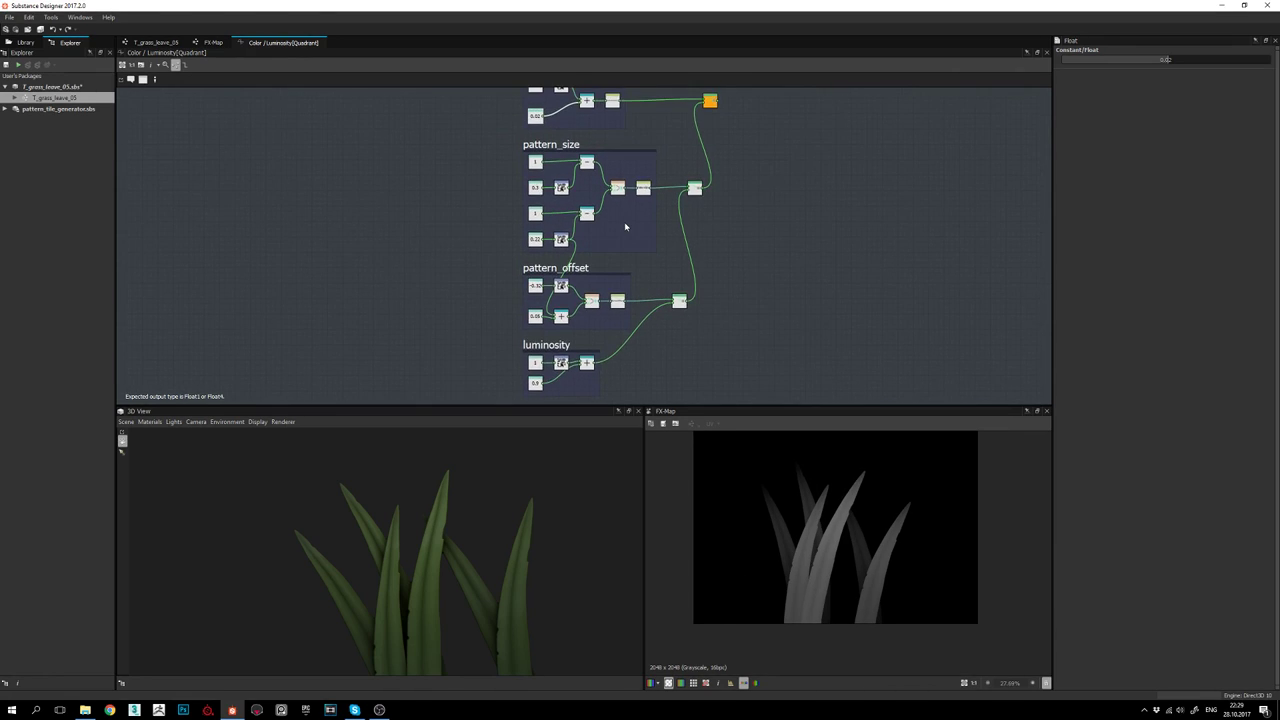
scroll(626, 223, down, 1)
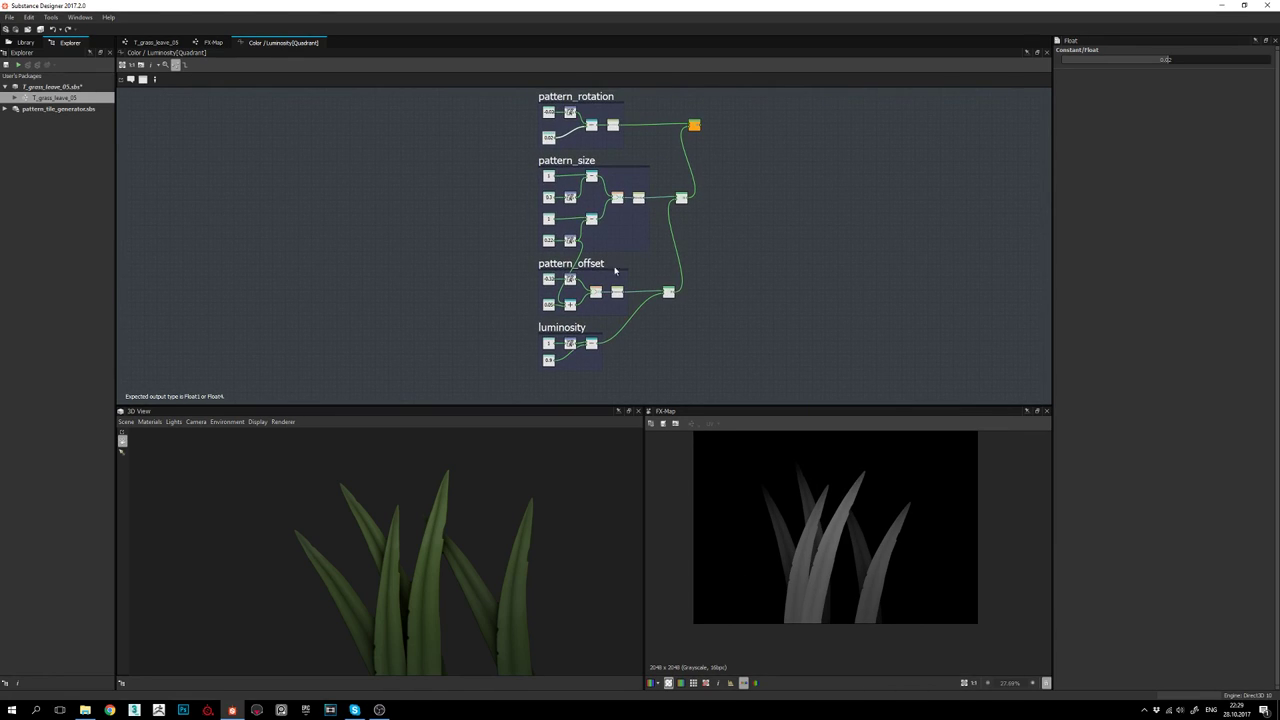
scroll(814, 537, down, 1)
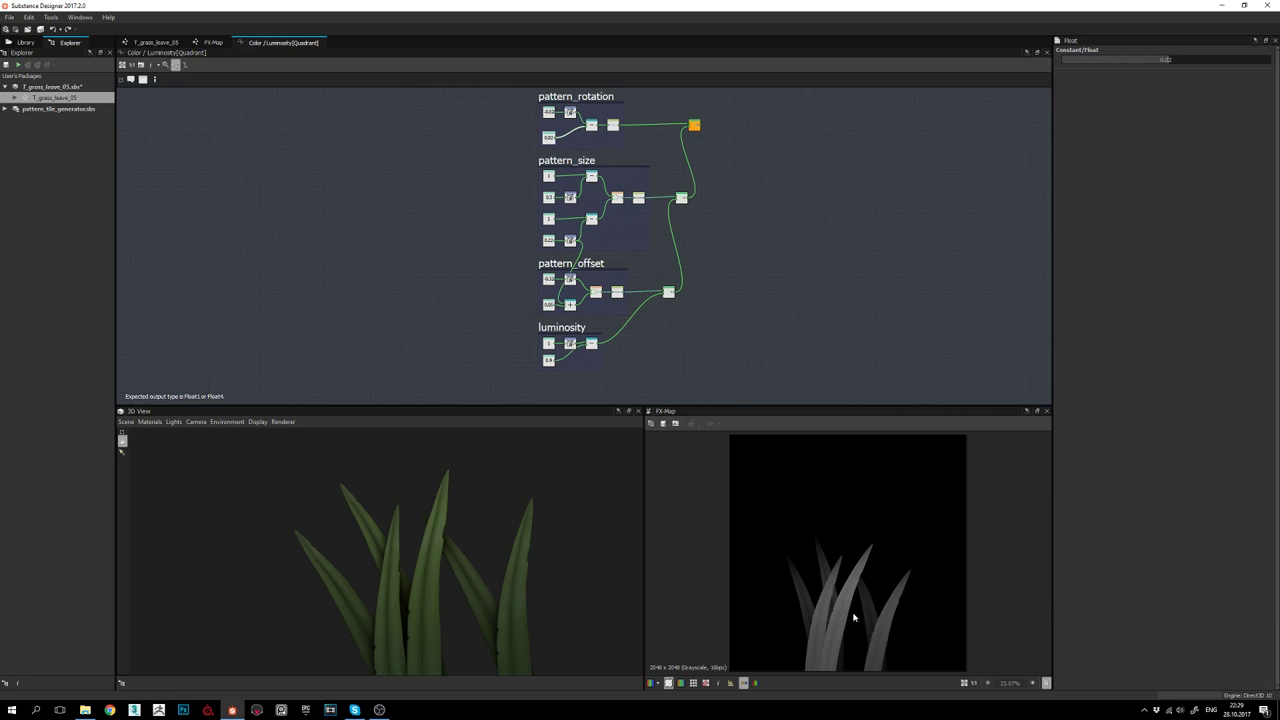
middle_drag(632, 221, 634, 229)
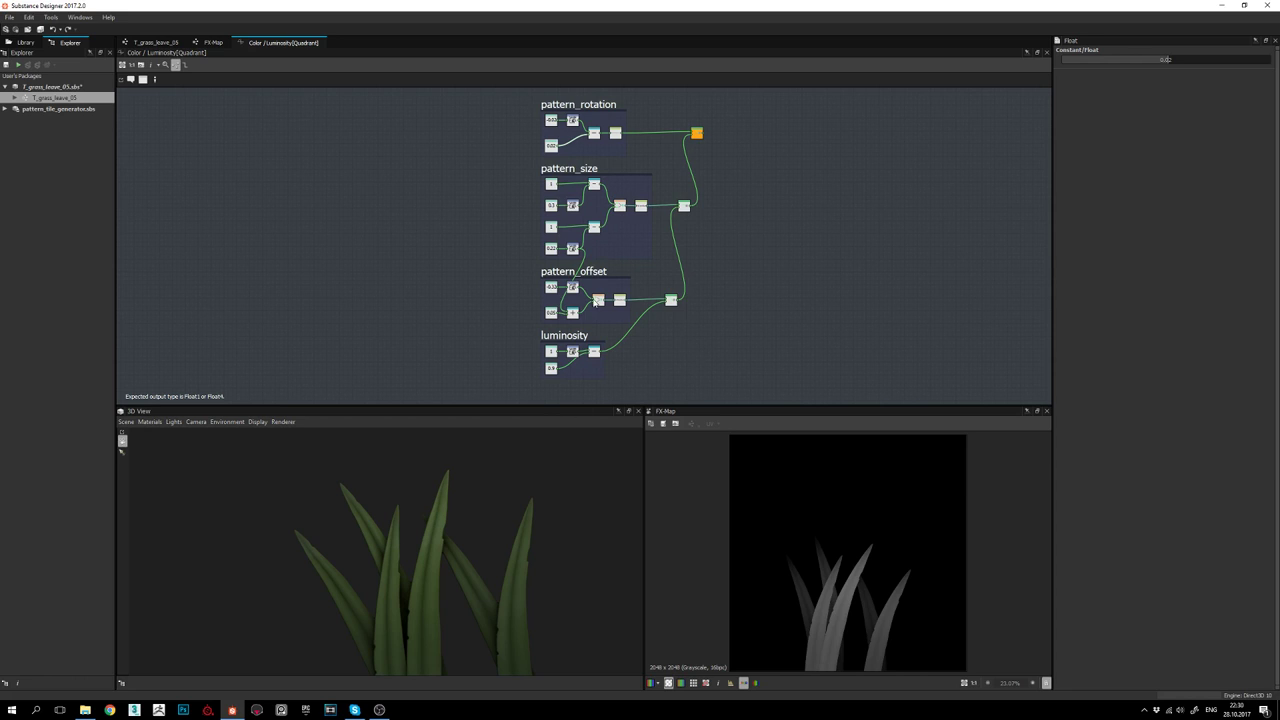
scroll(597, 300, up, 2)
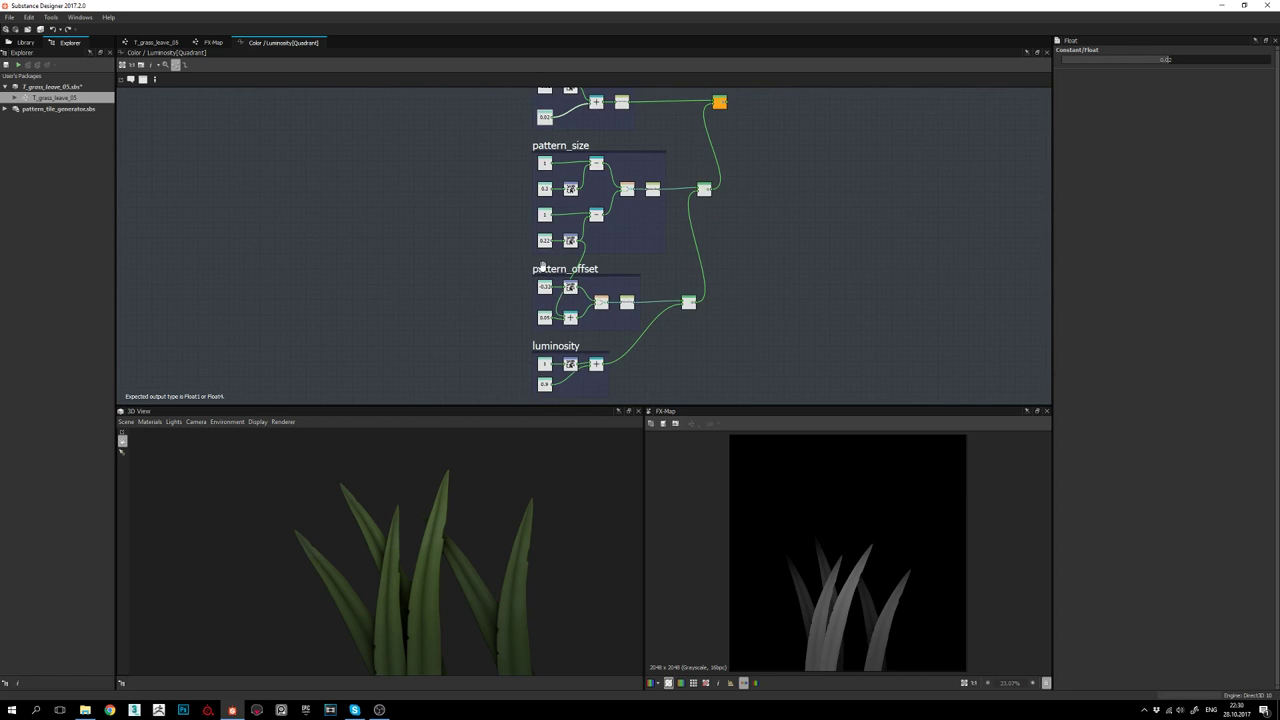
middle_drag(541, 267, 553, 279)
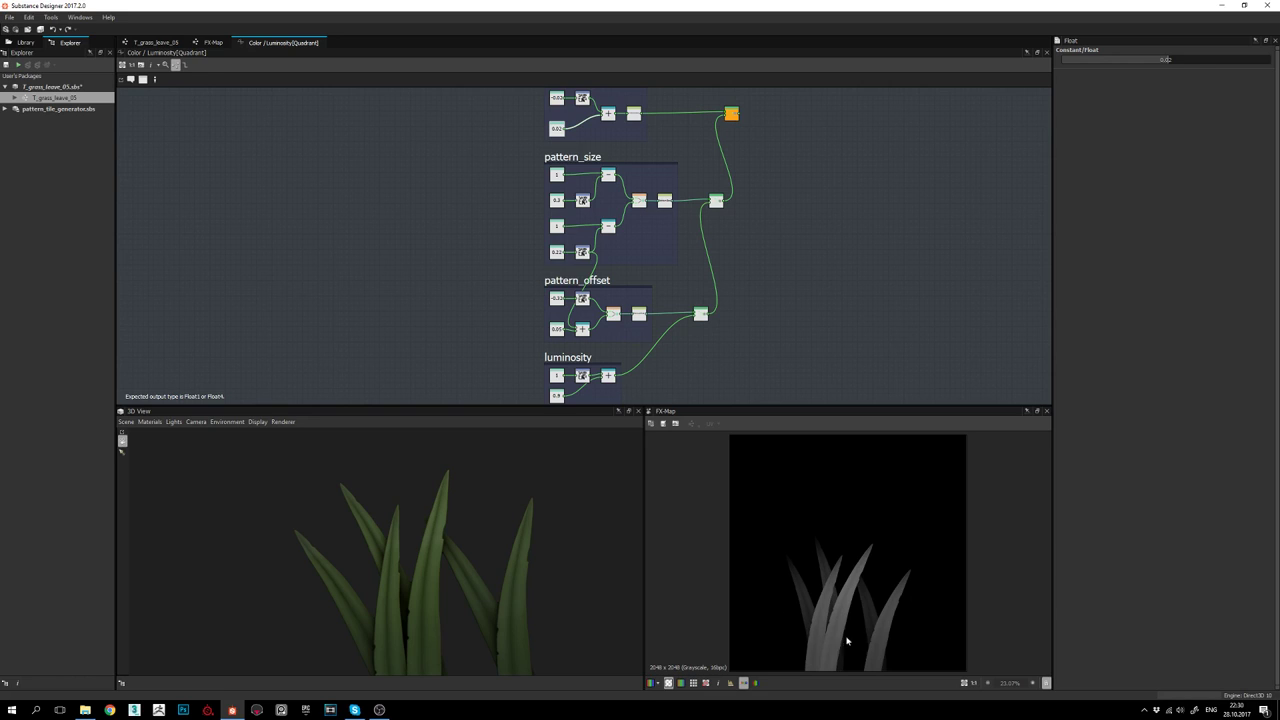
middle_drag(622, 242, 614, 226)
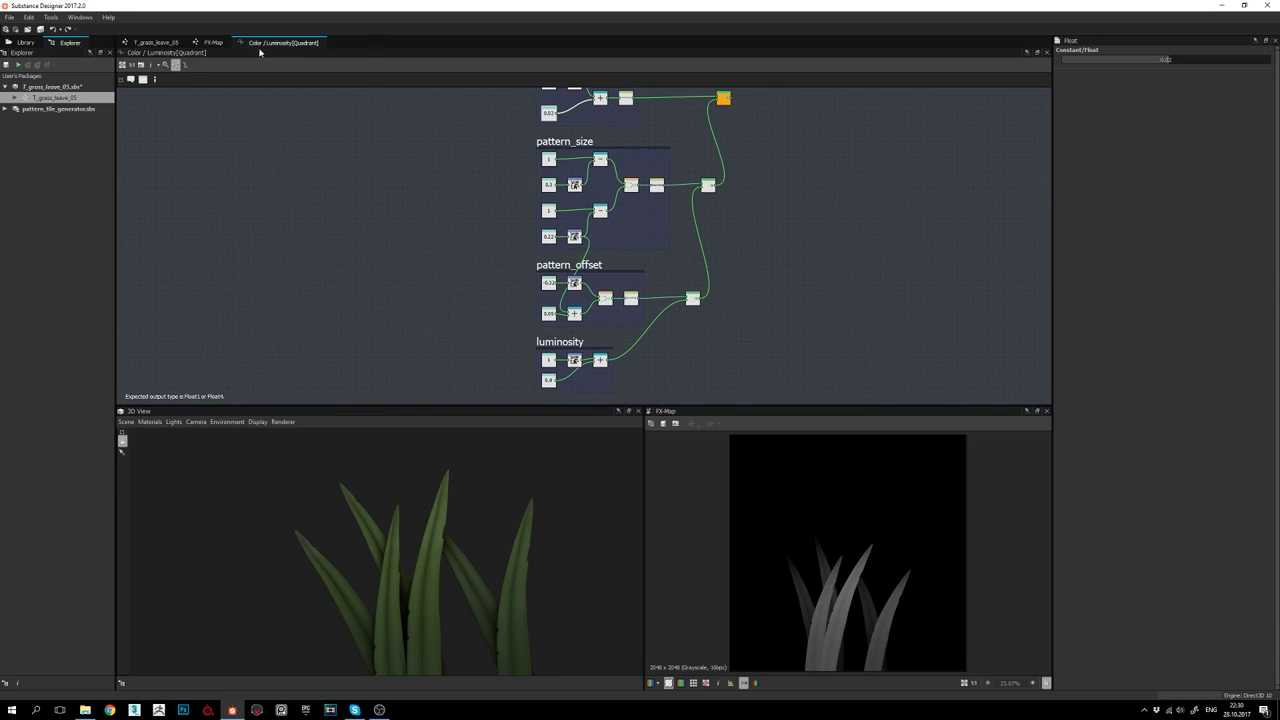
In the T_grass_leave_05 graph, preview the Blend node feeding the FX-Map and the FX-Map's output, and reopen the FX-Map
click(213, 42)
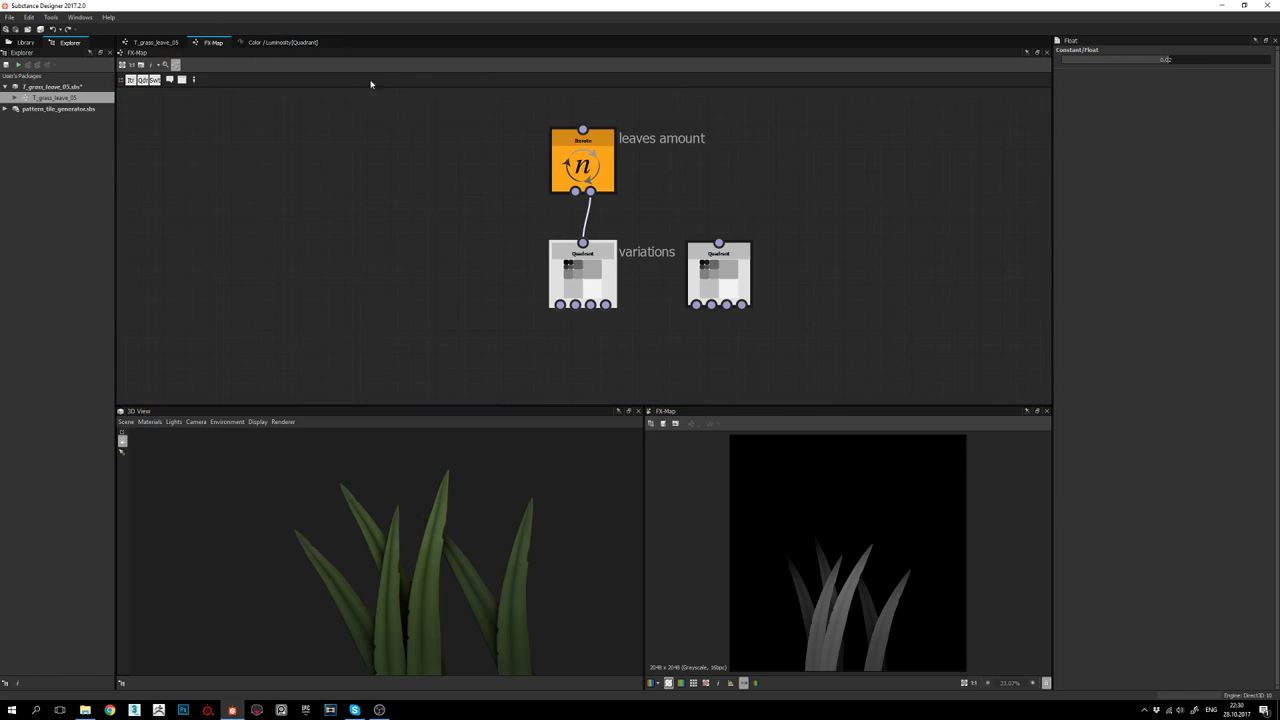
click(155, 42)
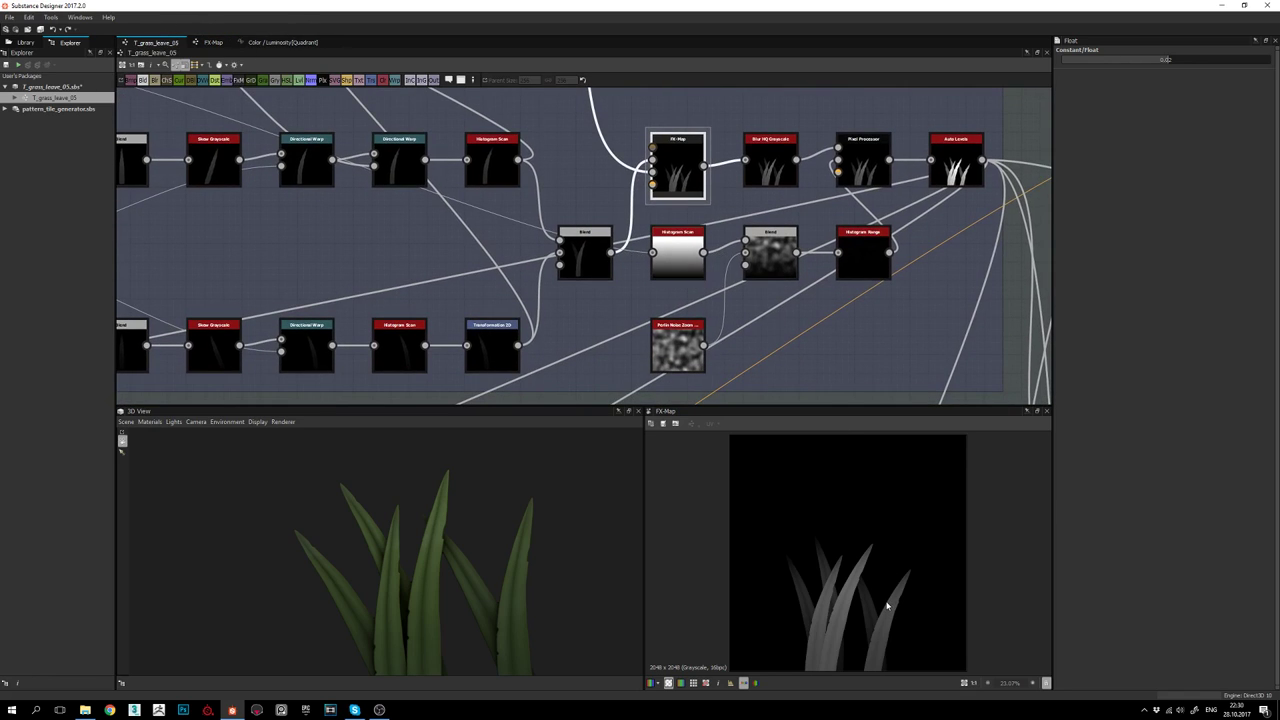
double_click(586, 254)
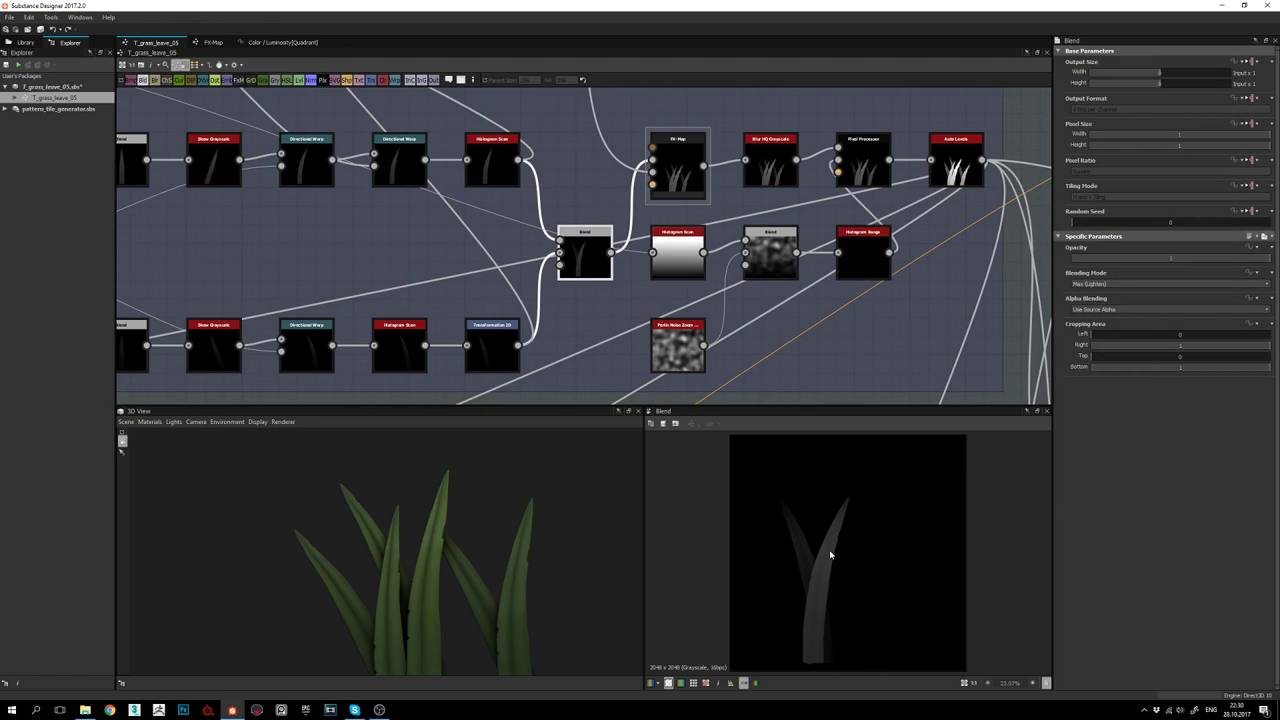
double_click(678, 172)
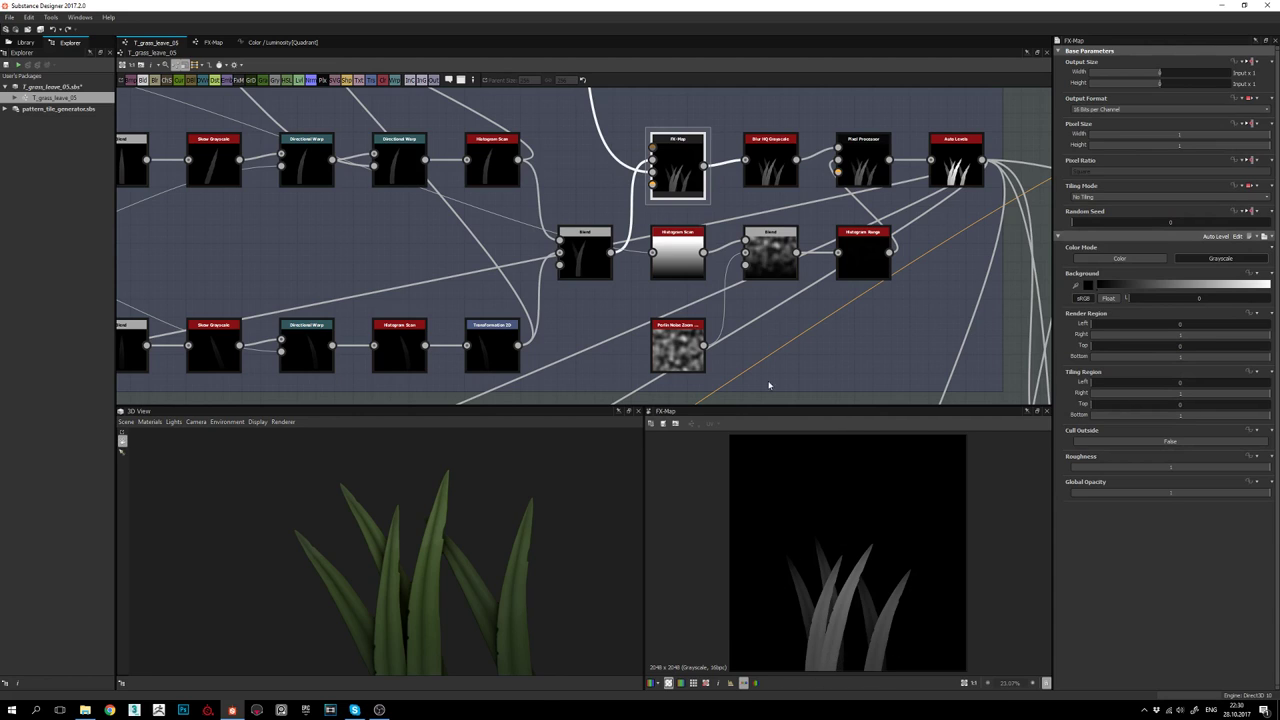
middle_drag(682, 168, 680, 177)
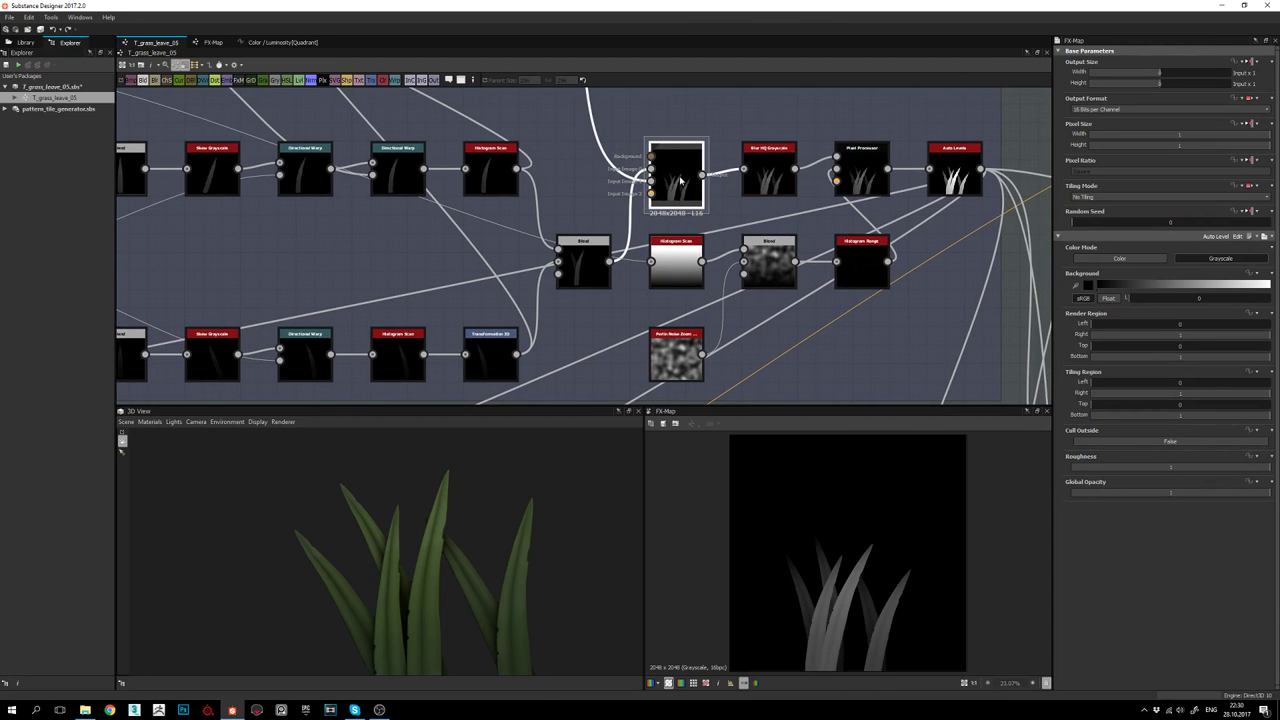
double_click(680, 180)
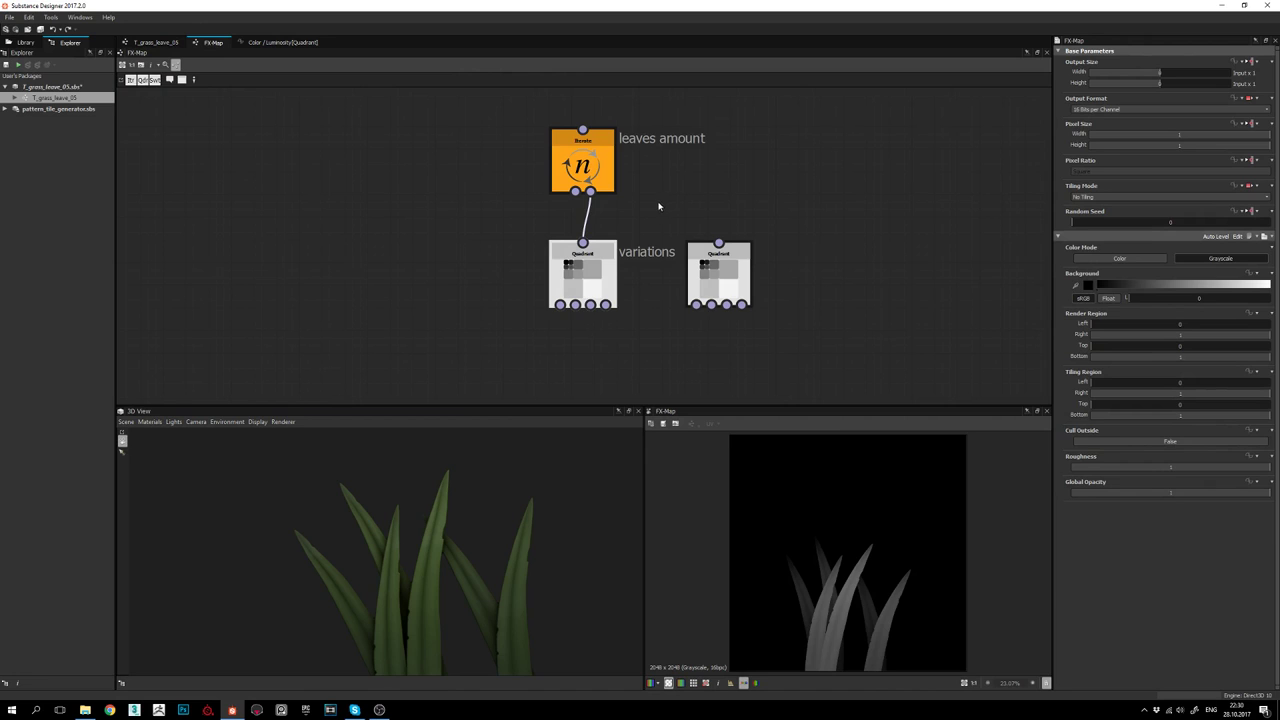
Delete the unconnected Quadrant node beside the variations Quadrant in the FX-Map graph
click(728, 257)
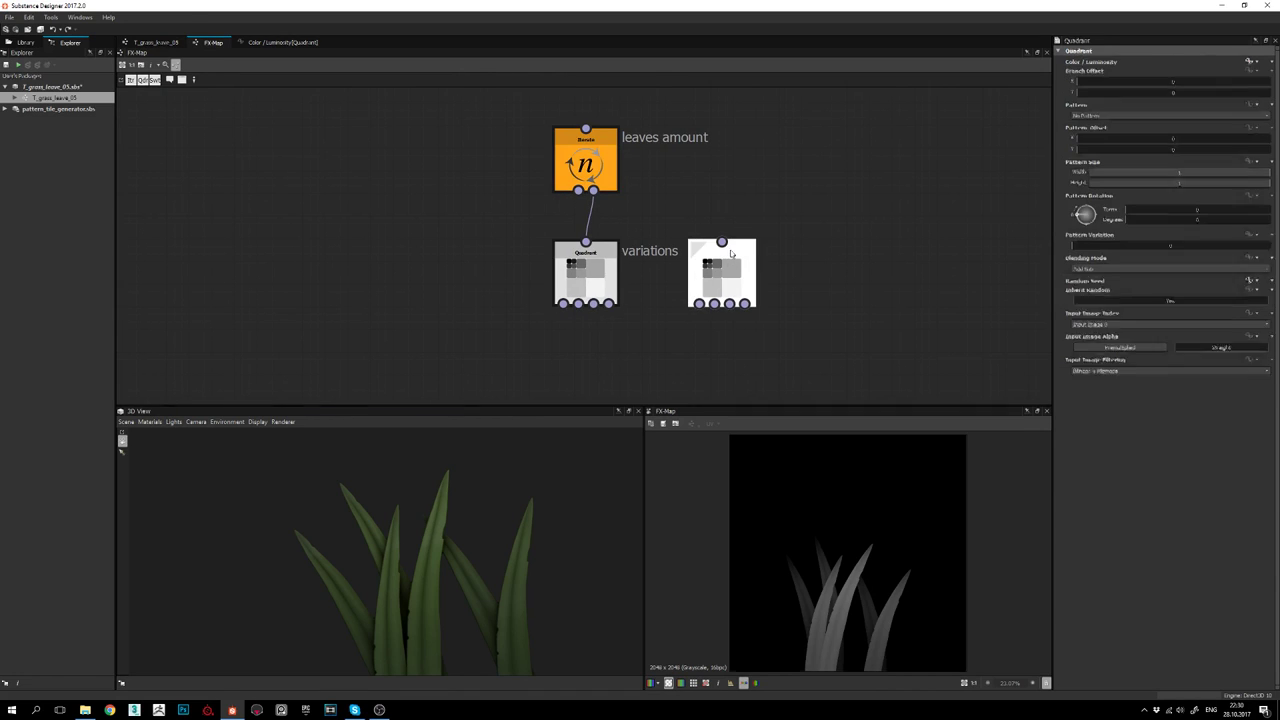
key(Delete)
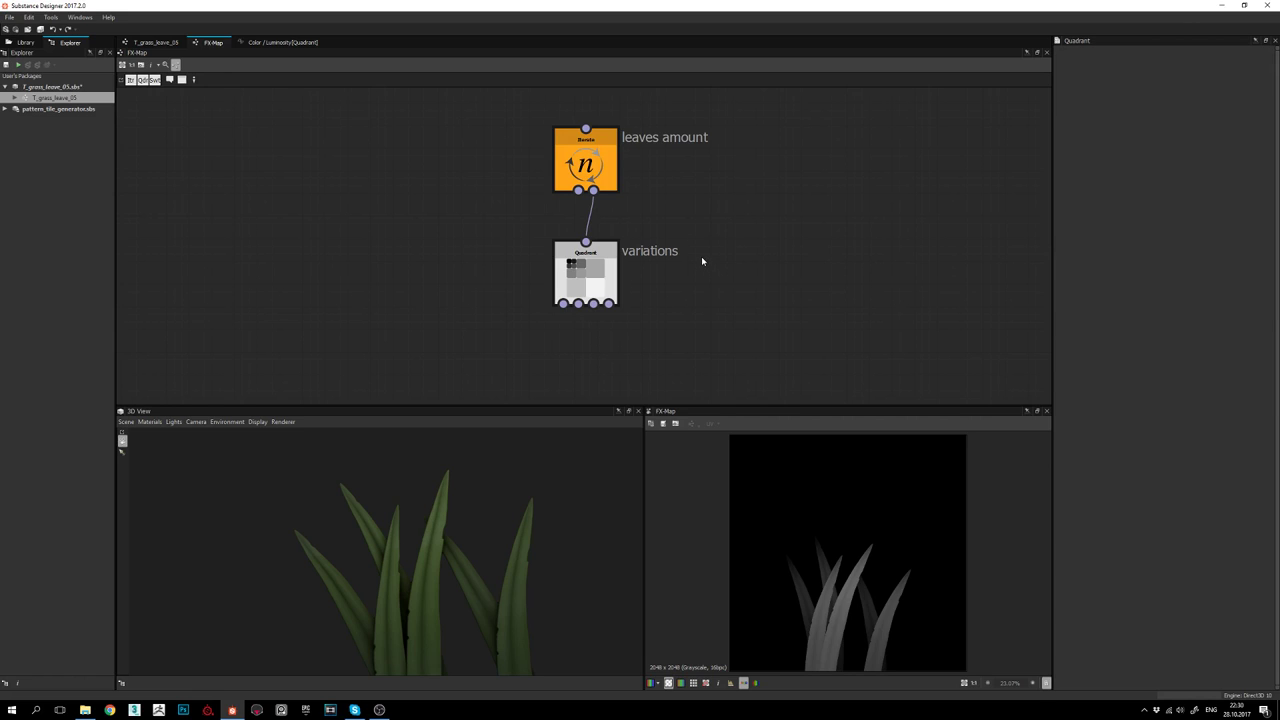
middle_drag(708, 208, 723, 218)
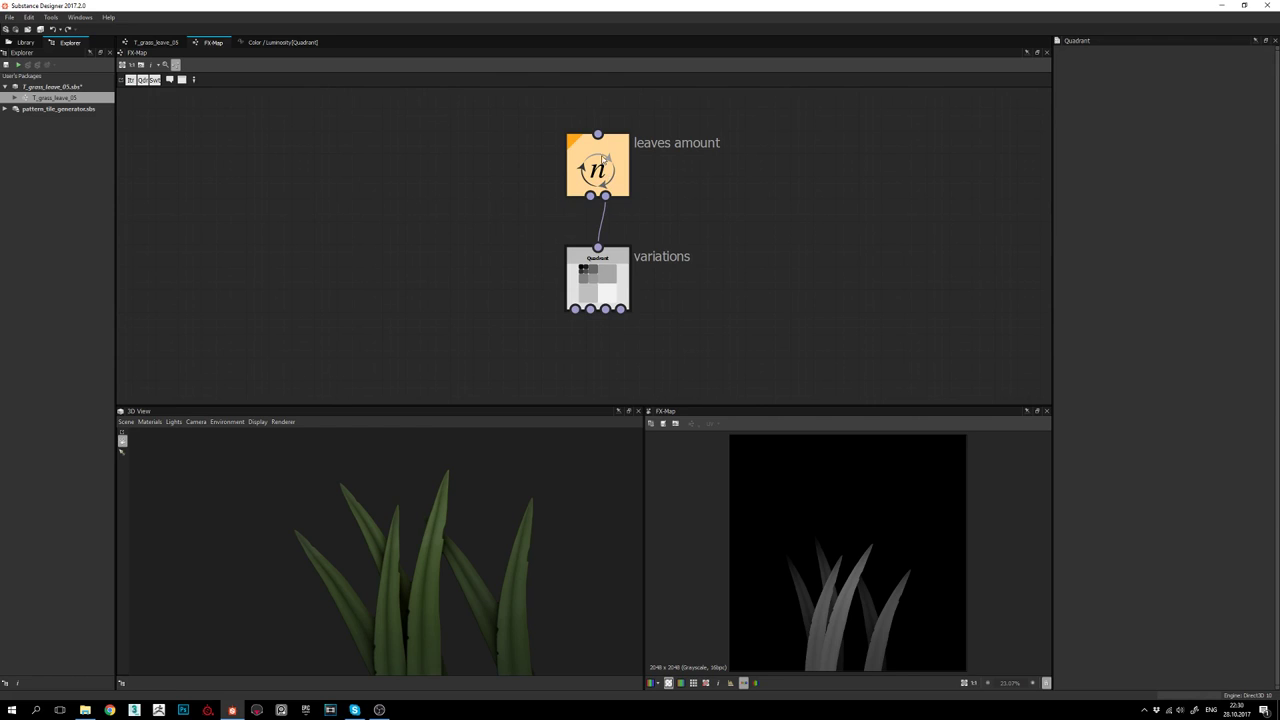
Add a spare Iterate node, try its Iterations parameter for comparison with the leaves amount Iterate, and delete the spare node
click(606, 175)
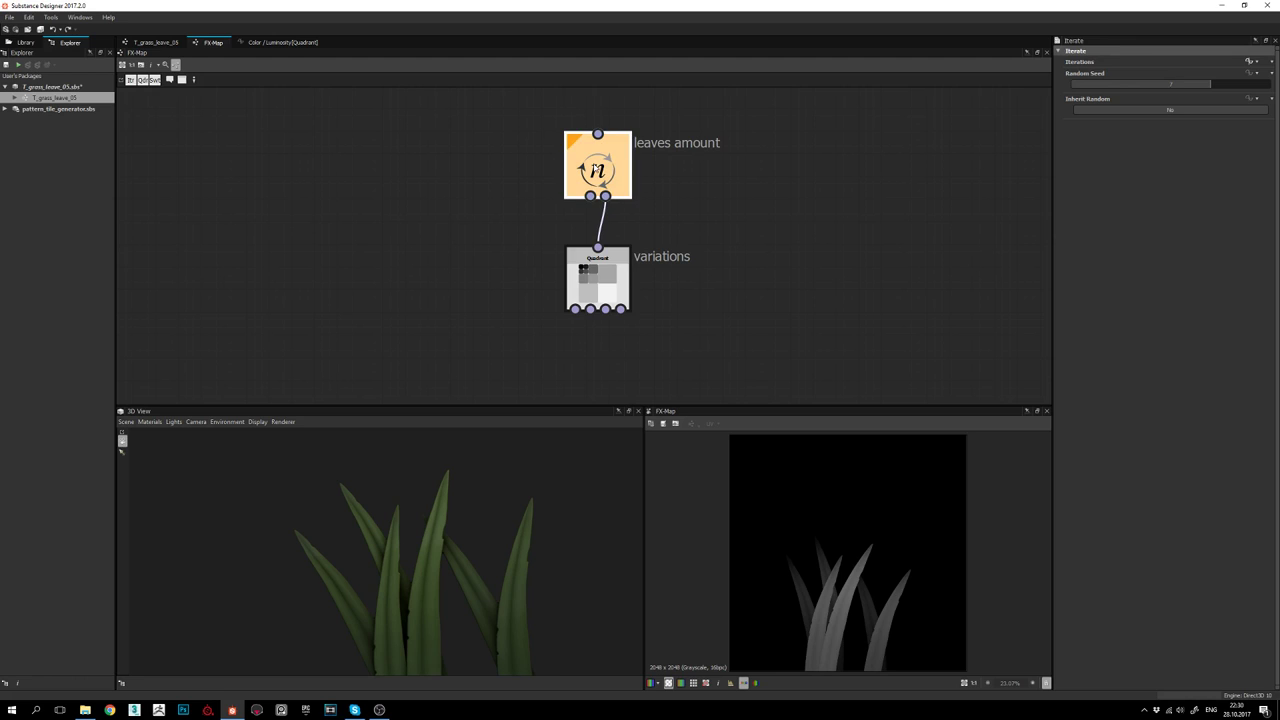
key(space)
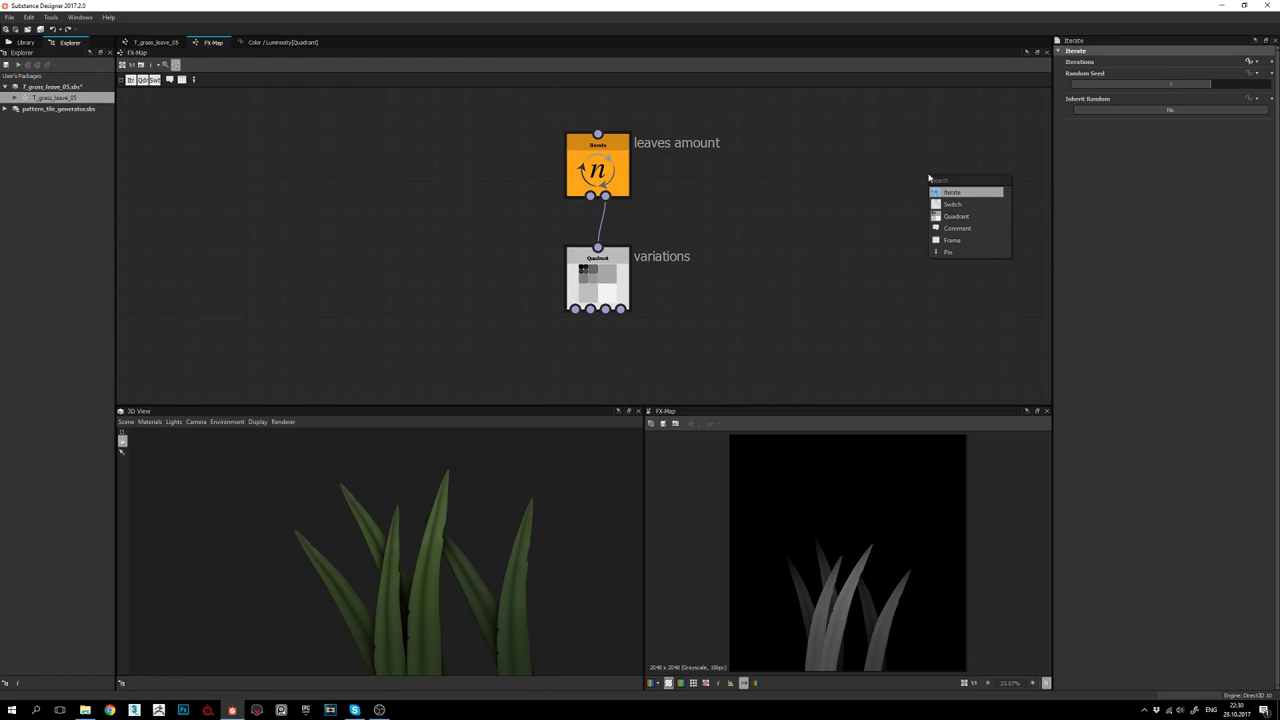
text(it)
click(935, 192)
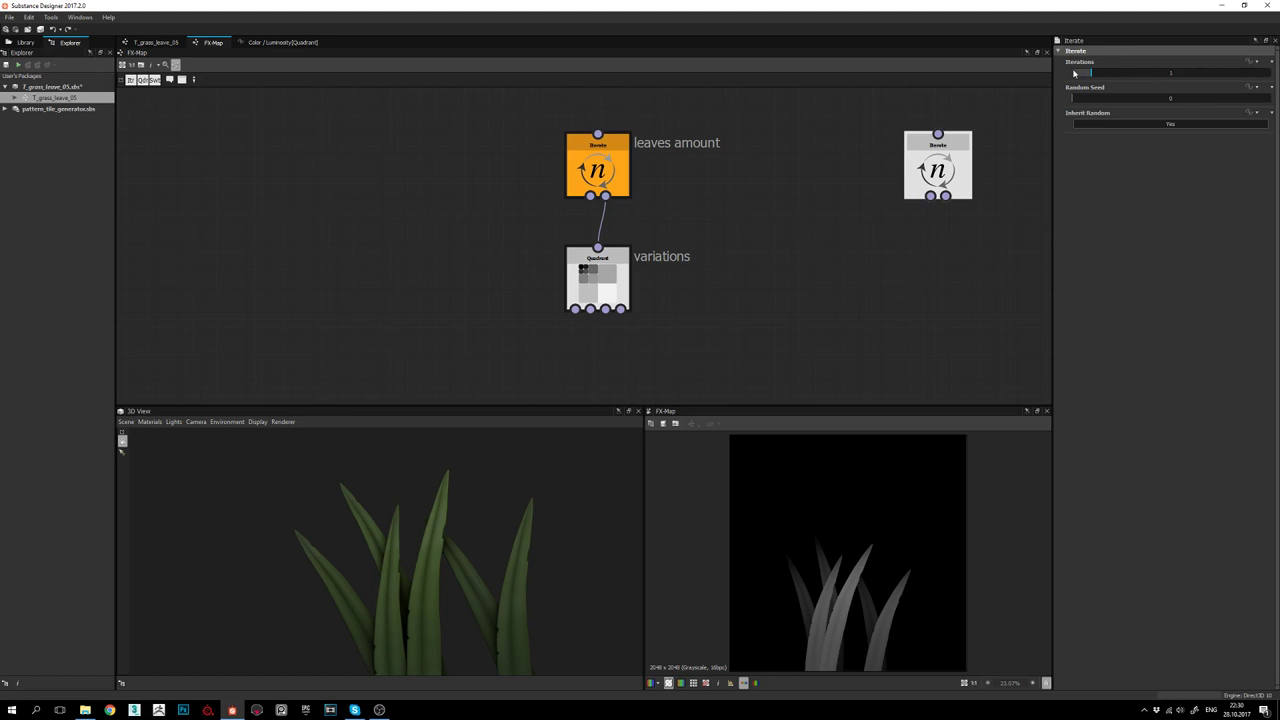
mouse_move(1098, 73)
mouse_down()
mouse_move(1120, 72)
mouse_move(1092, 72)
mouse_up()
click(1108, 73)
click(1087, 73)
drag(955, 172, 888, 182)
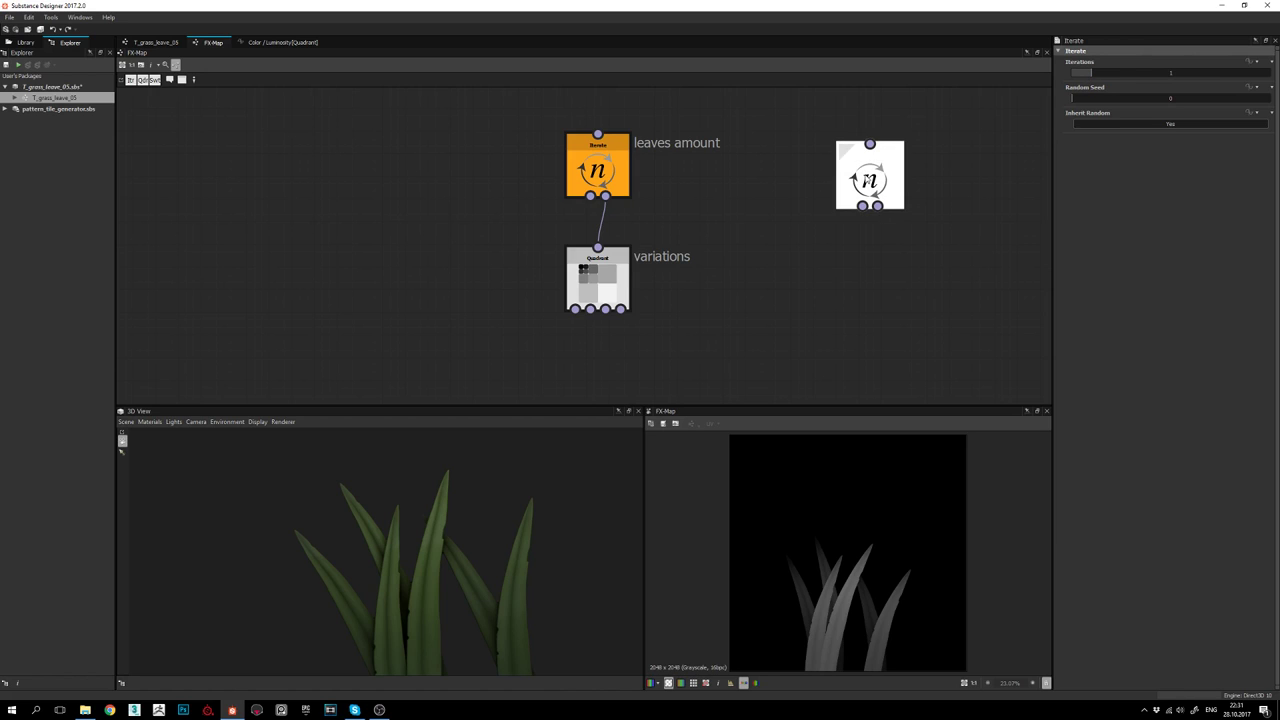
key(Delete)
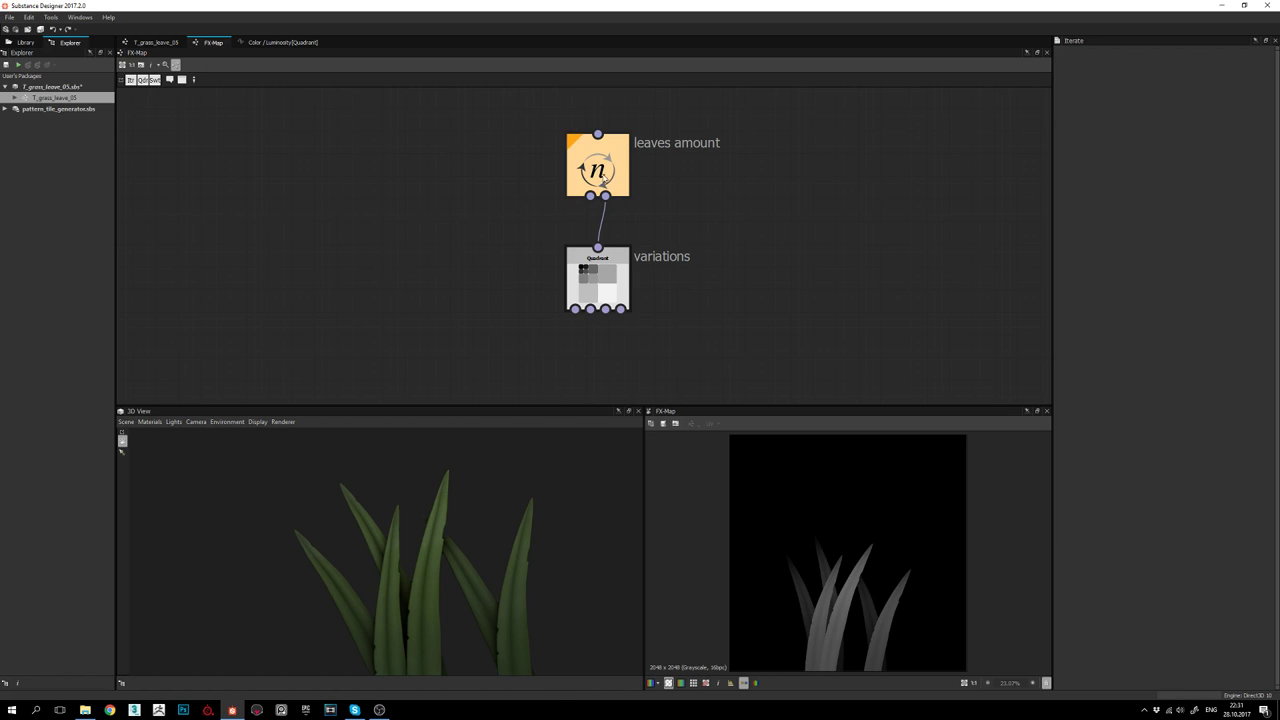
Examine the Iterate node's Output 1 link to the Quadrant and both nodes' parameters, and open the Iterations function for review
scroll(605, 198, up, 2)
click(605, 196)
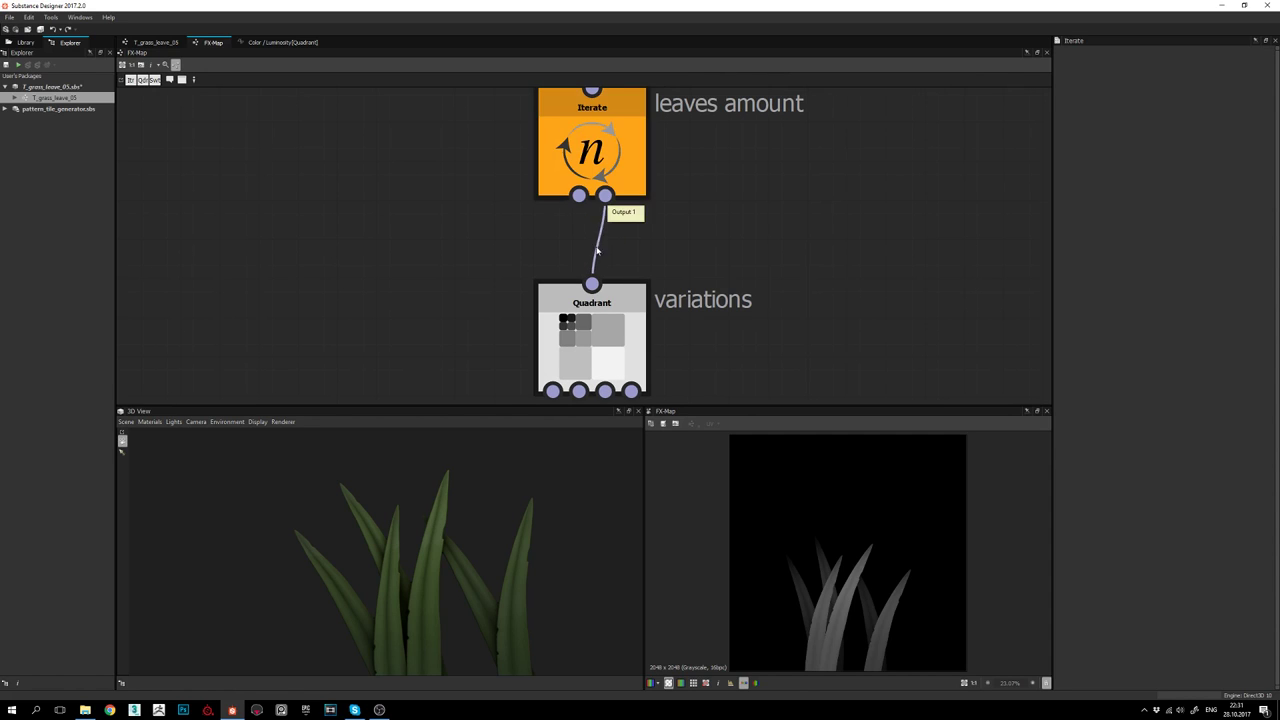
scroll(640, 205, down, 2)
click(625, 160)
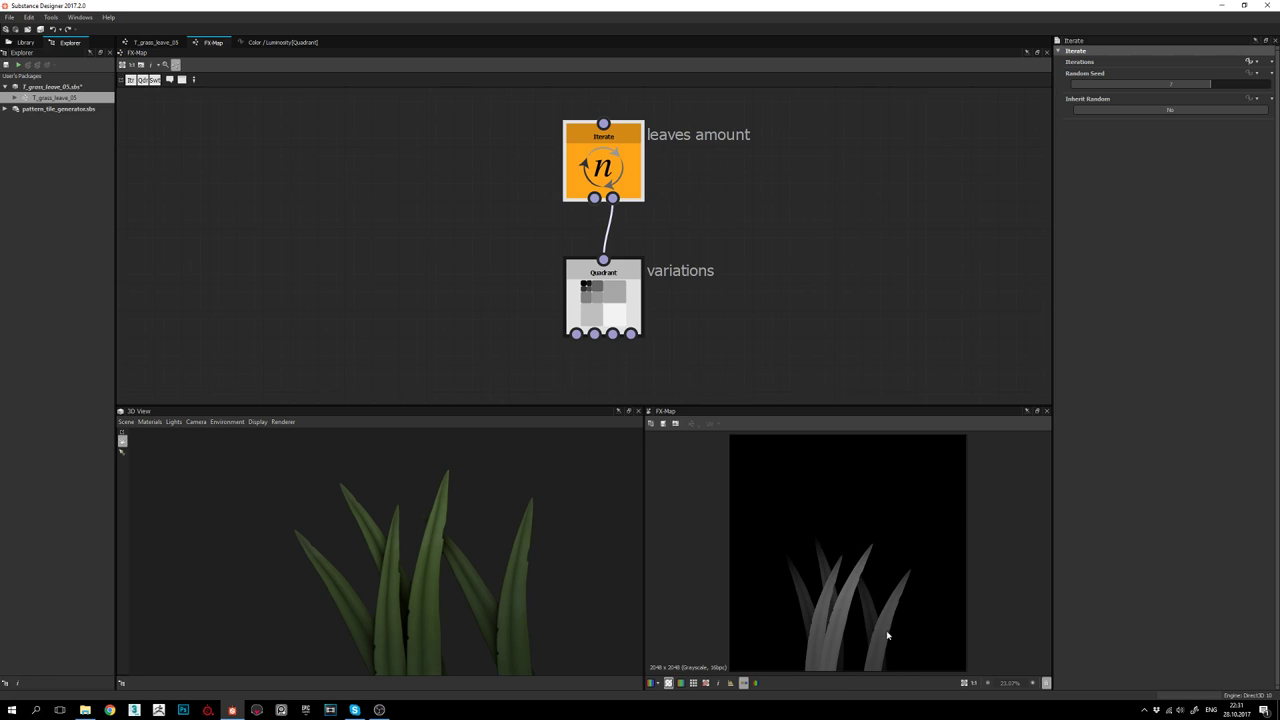
click(625, 300)
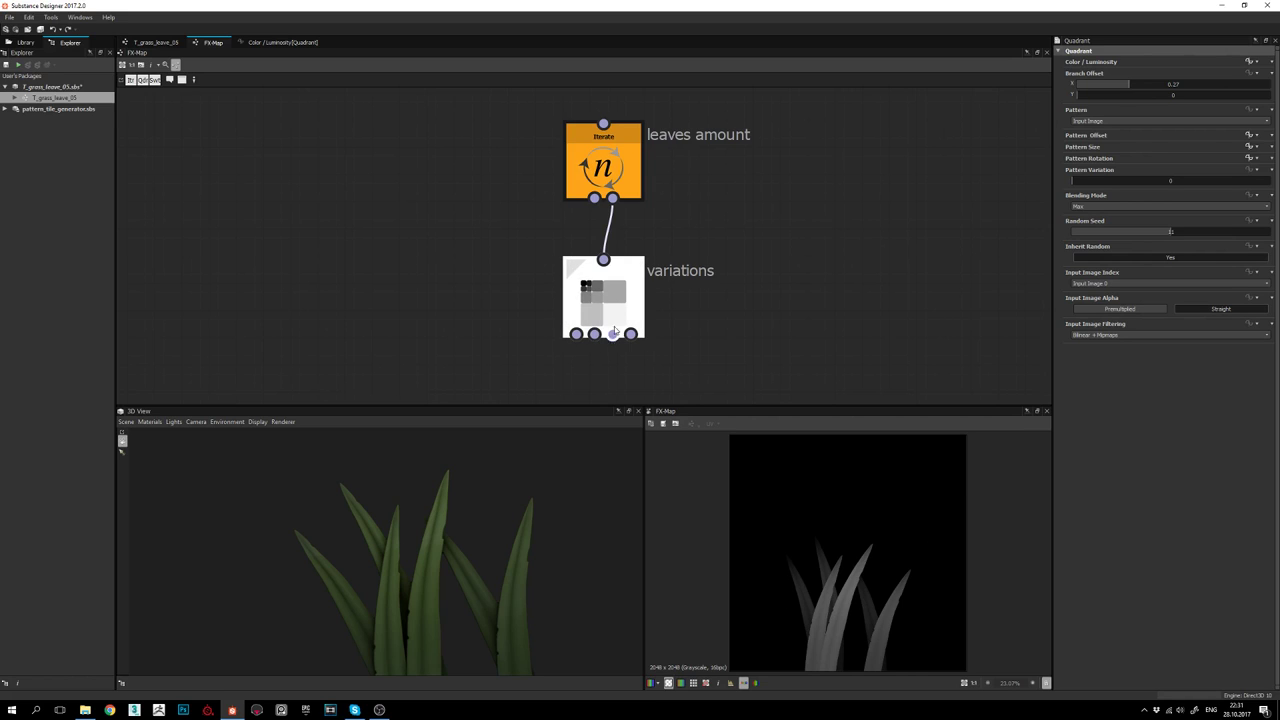
click(615, 150)
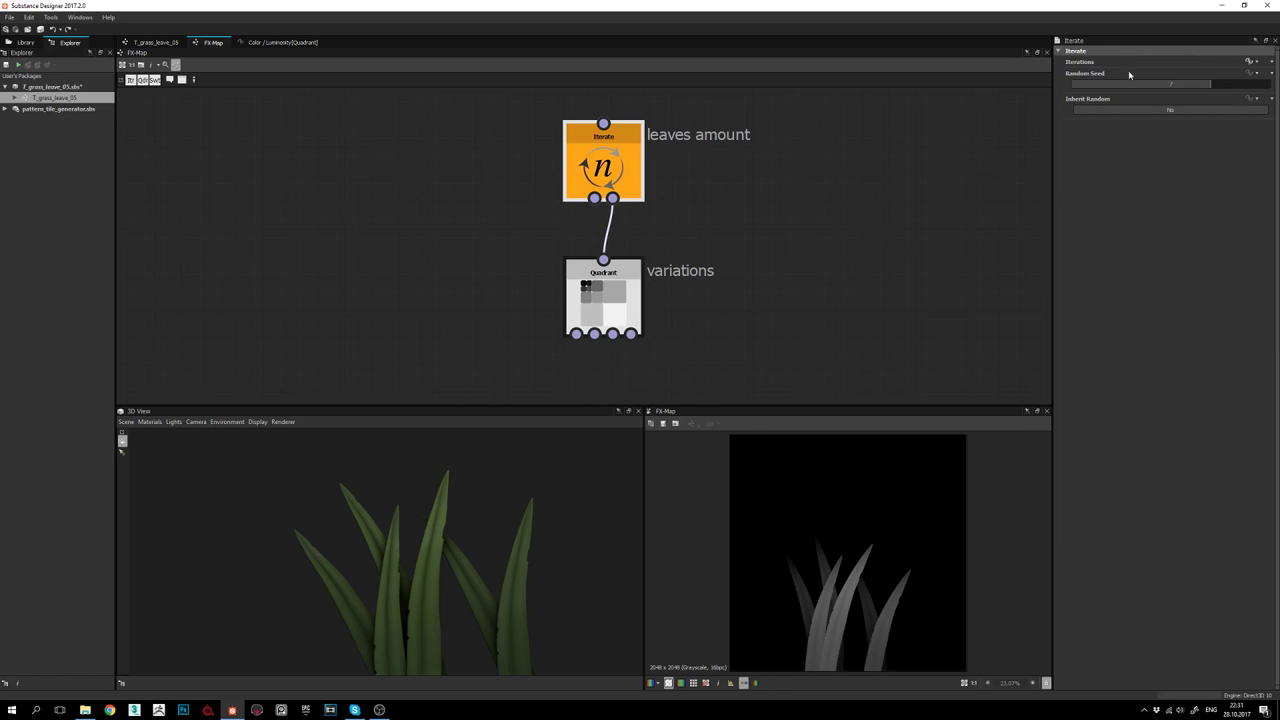
click(1251, 63)
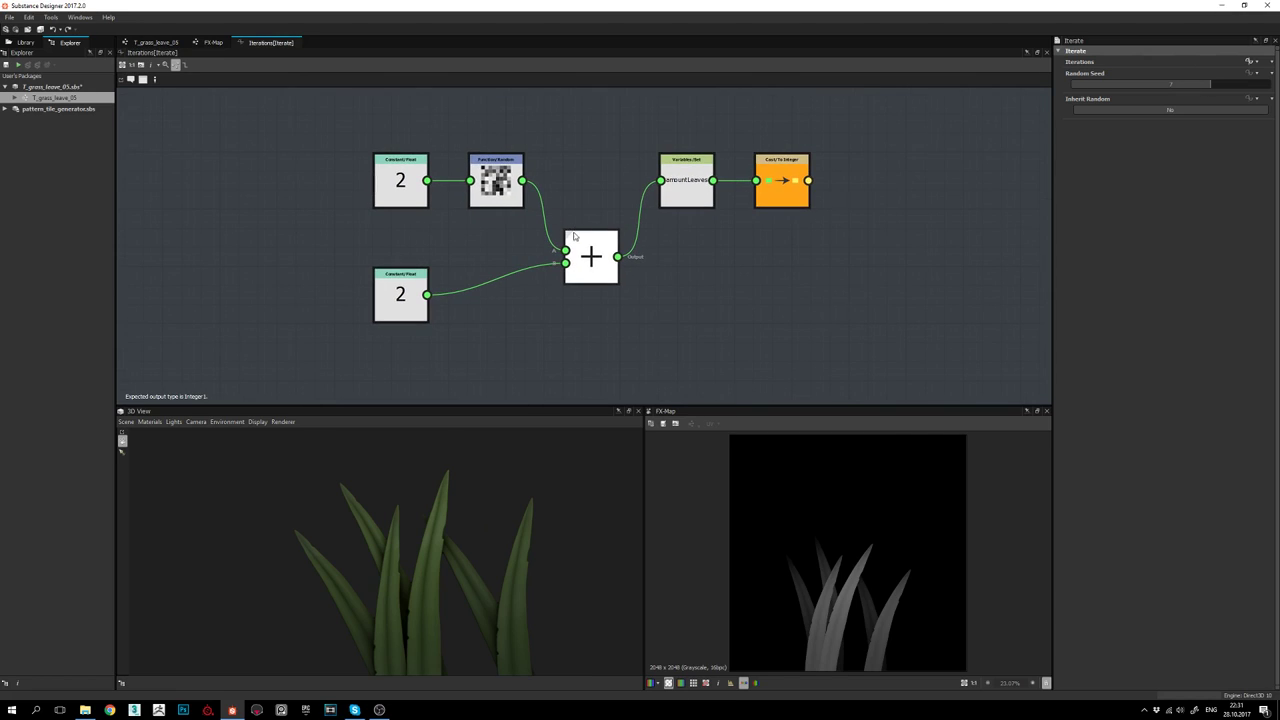
middle_drag(410, 191, 455, 184)
scroll(445, 198, up, 1)
scroll(446, 190, down, 1)
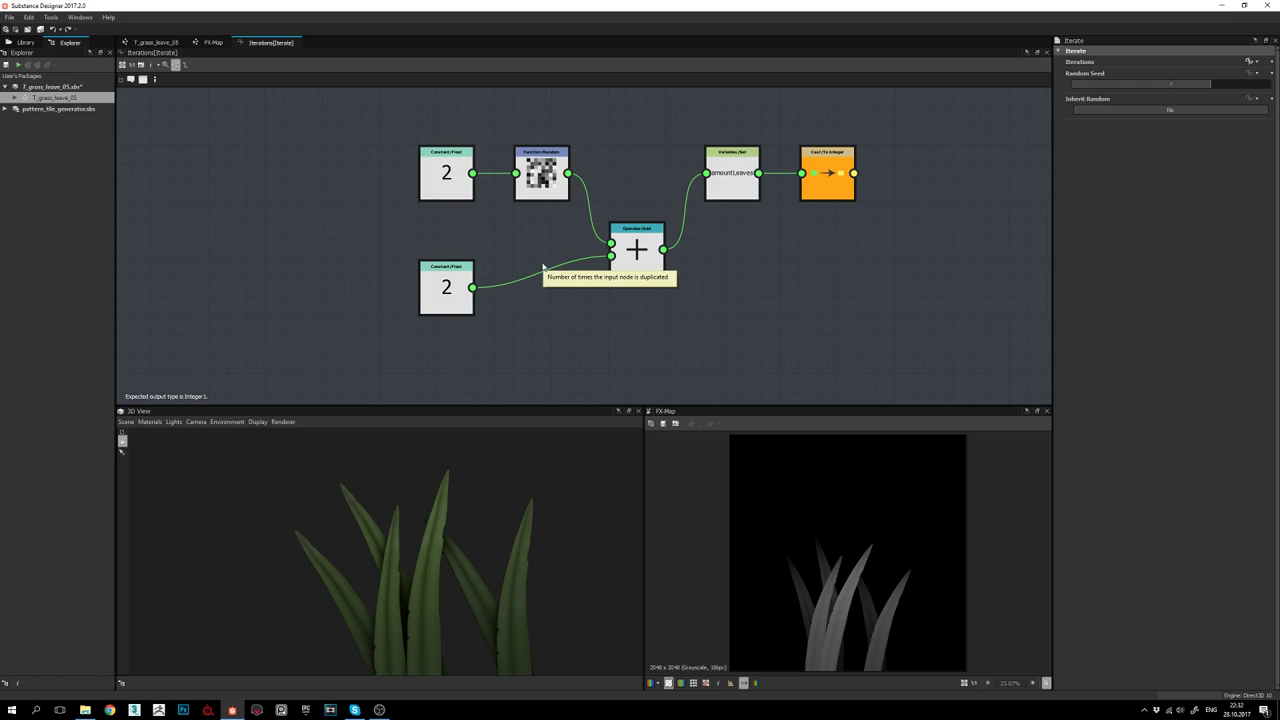
Set the Constant Float feeding Random to 0 and the Constant Float feeding Add directly to 1
click(446, 172)
double_click(1197, 57)
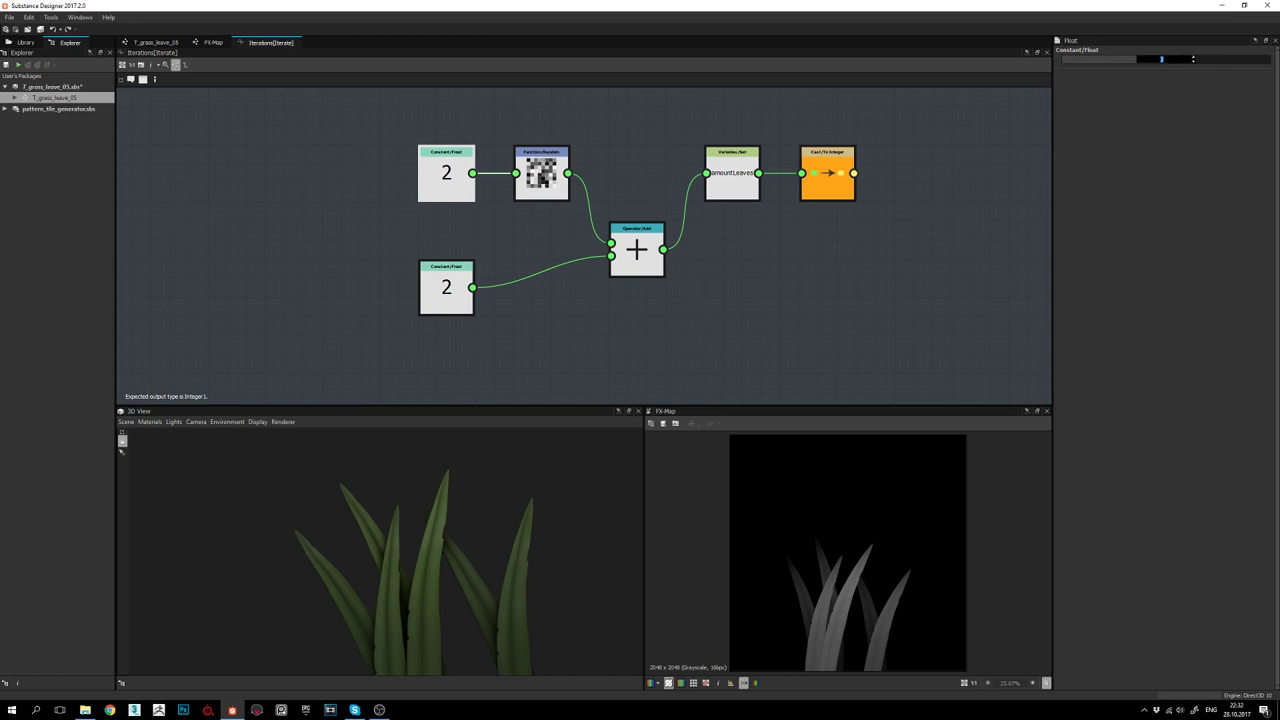
text(0)
key(Return)
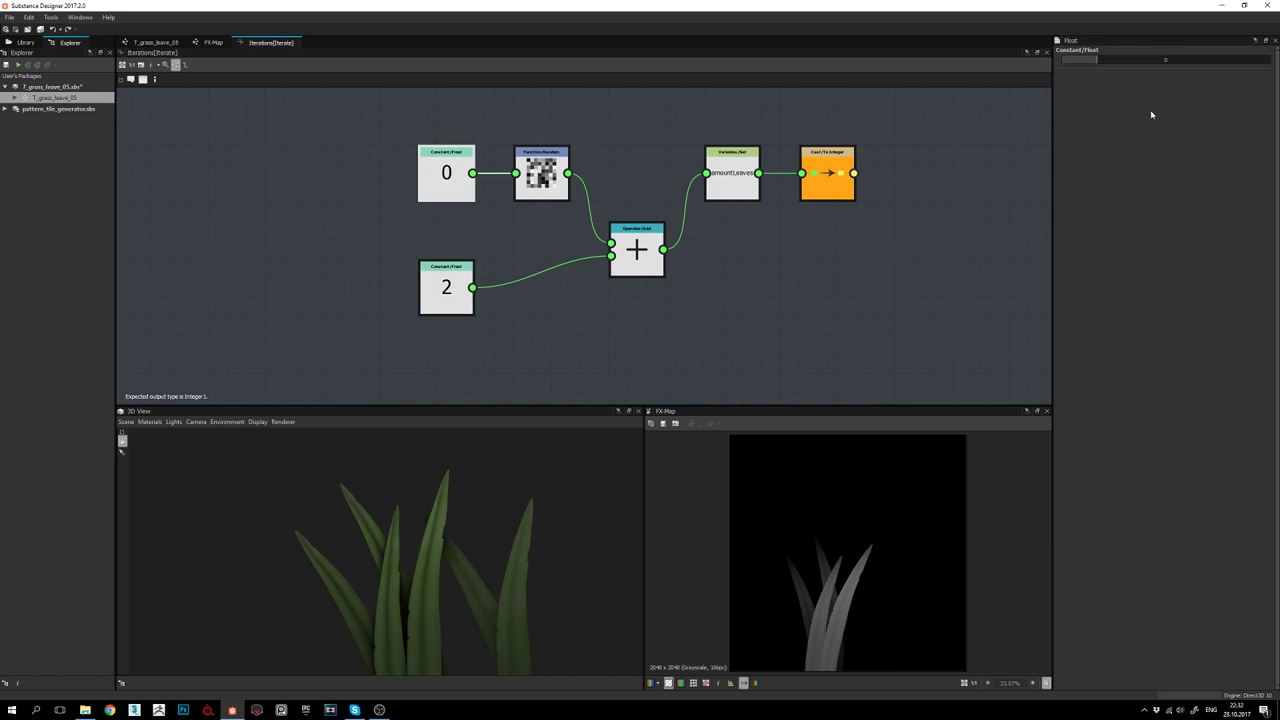
click(446, 287)
double_click(1194, 61)
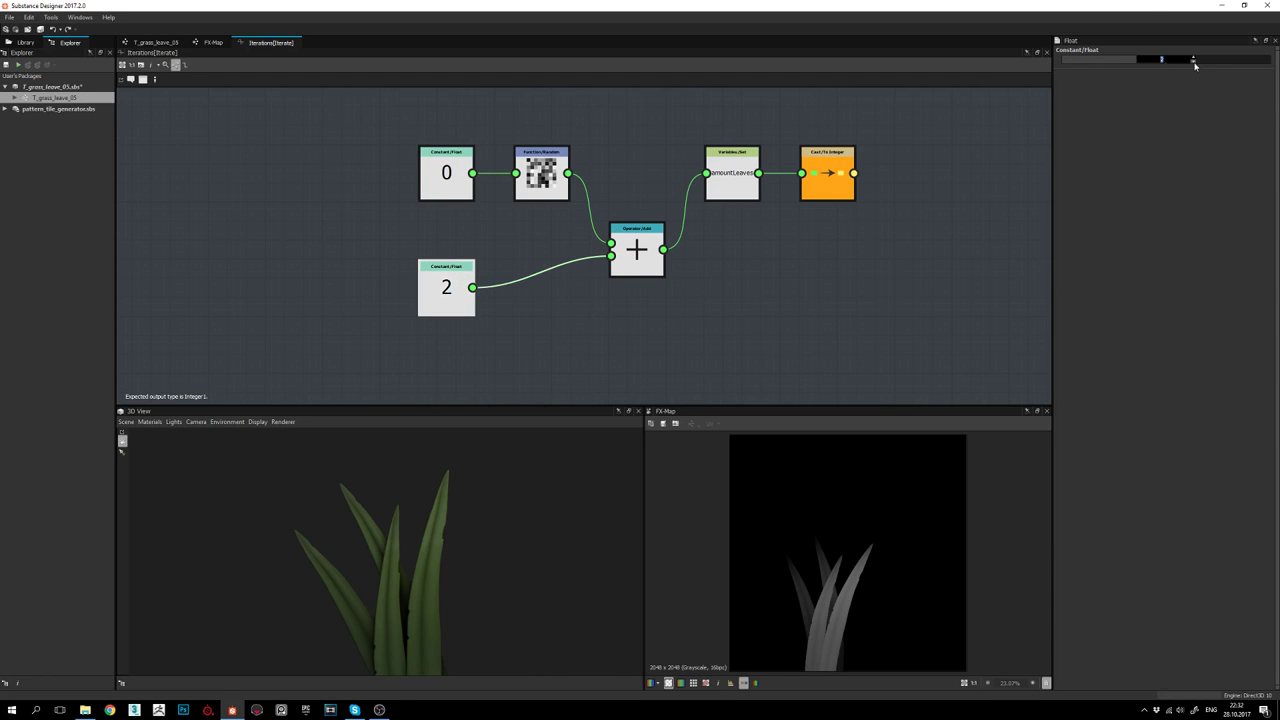
key(Return)
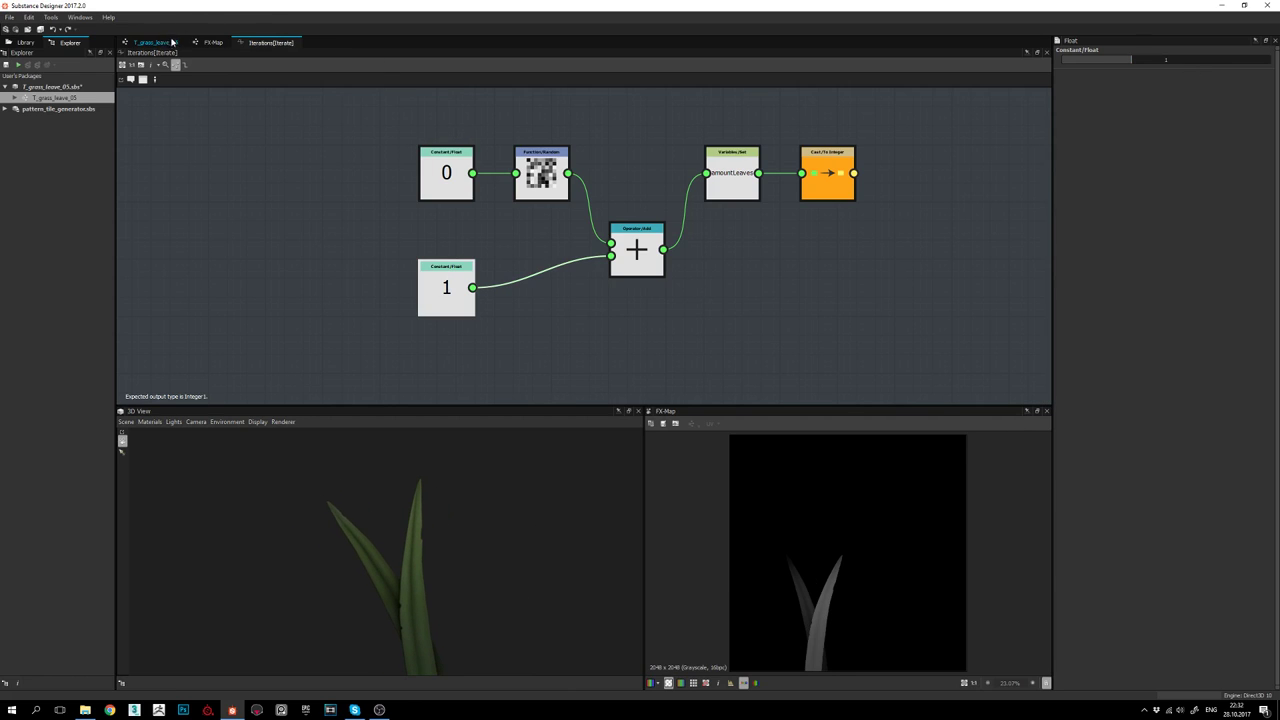
In the T_grass_leave_05 graph, compare the Blend node's source leaves with the FX-Map's output in the 2D preview
click(155, 42)
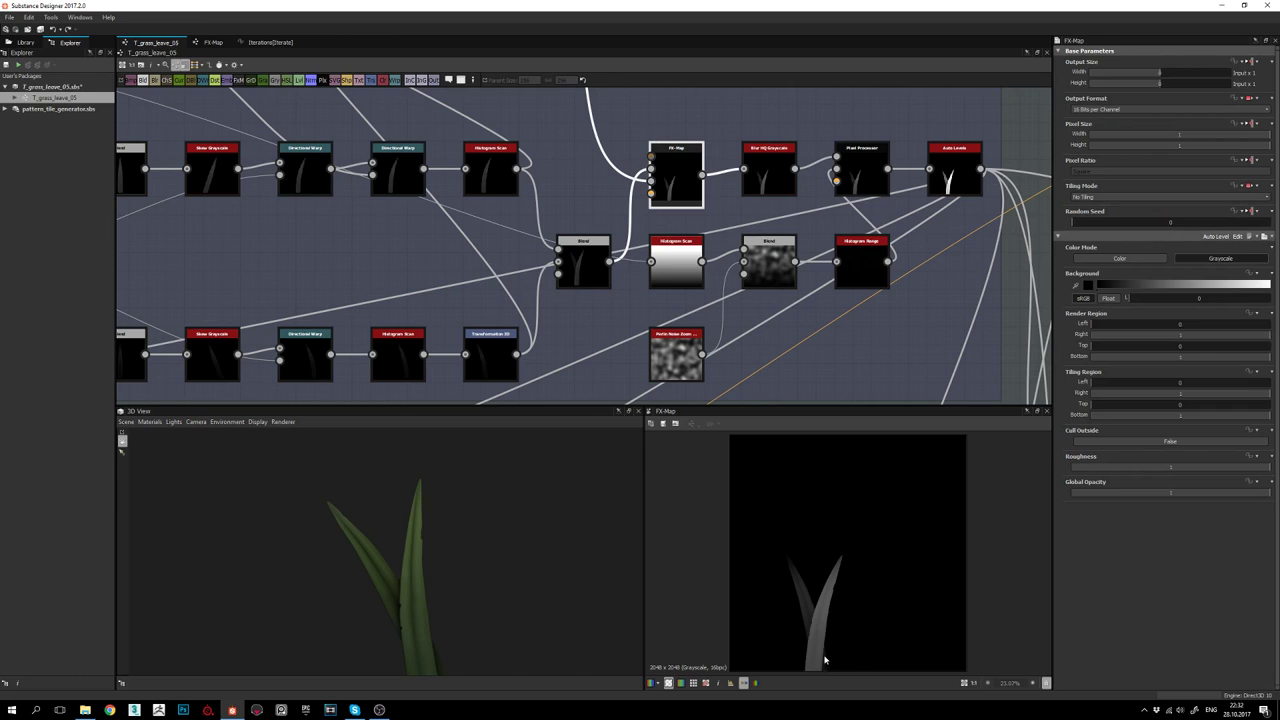
scroll(786, 586, up, 2)
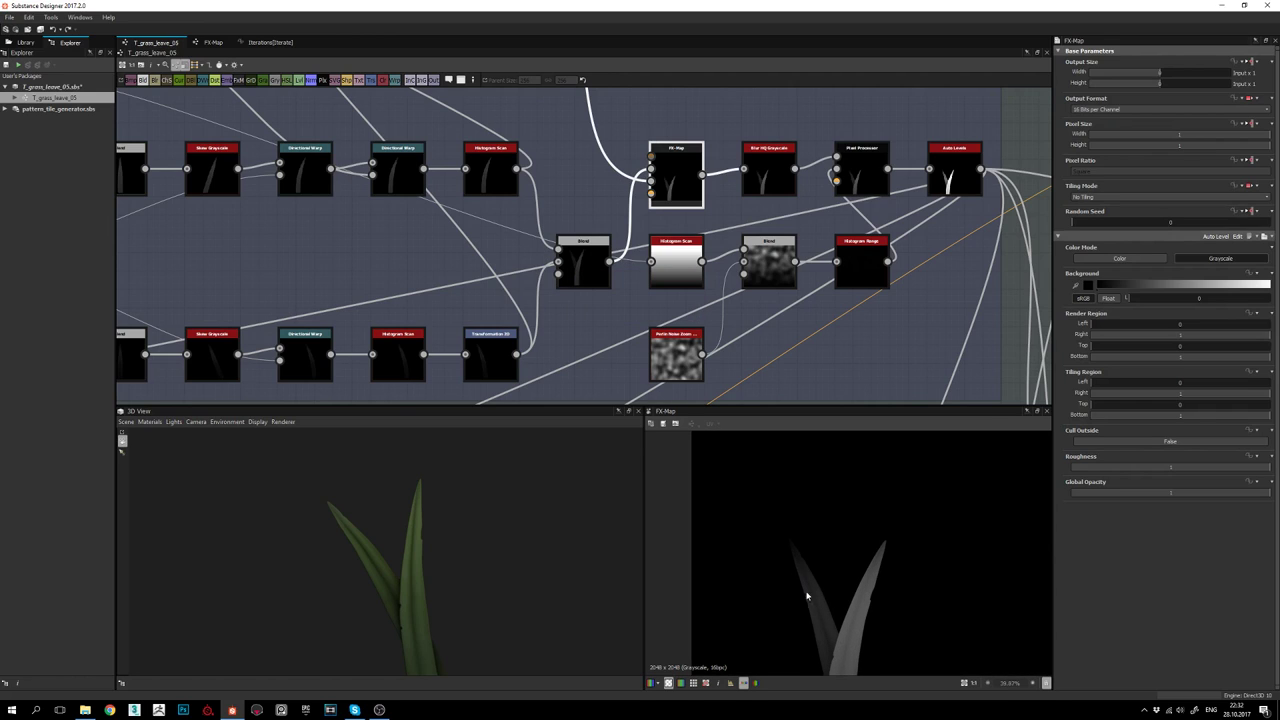
scroll(822, 570, down, 1)
double_click(583, 265)
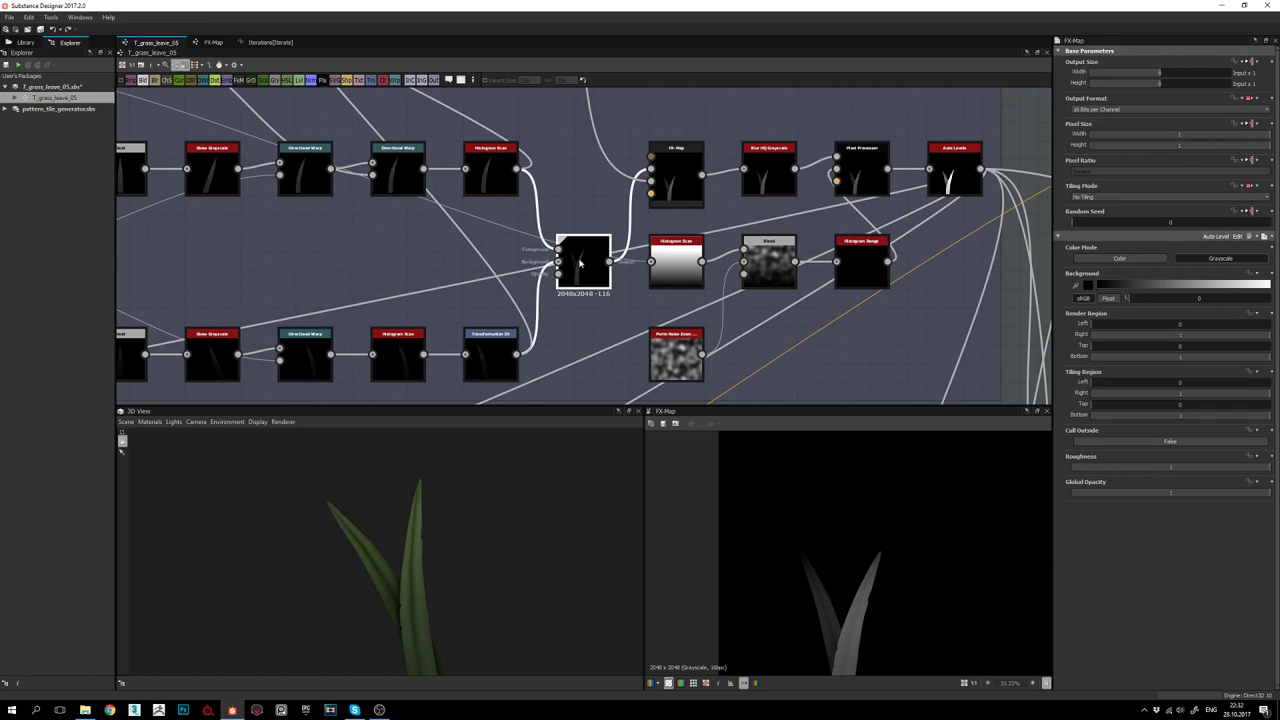
scroll(838, 570, down, 3)
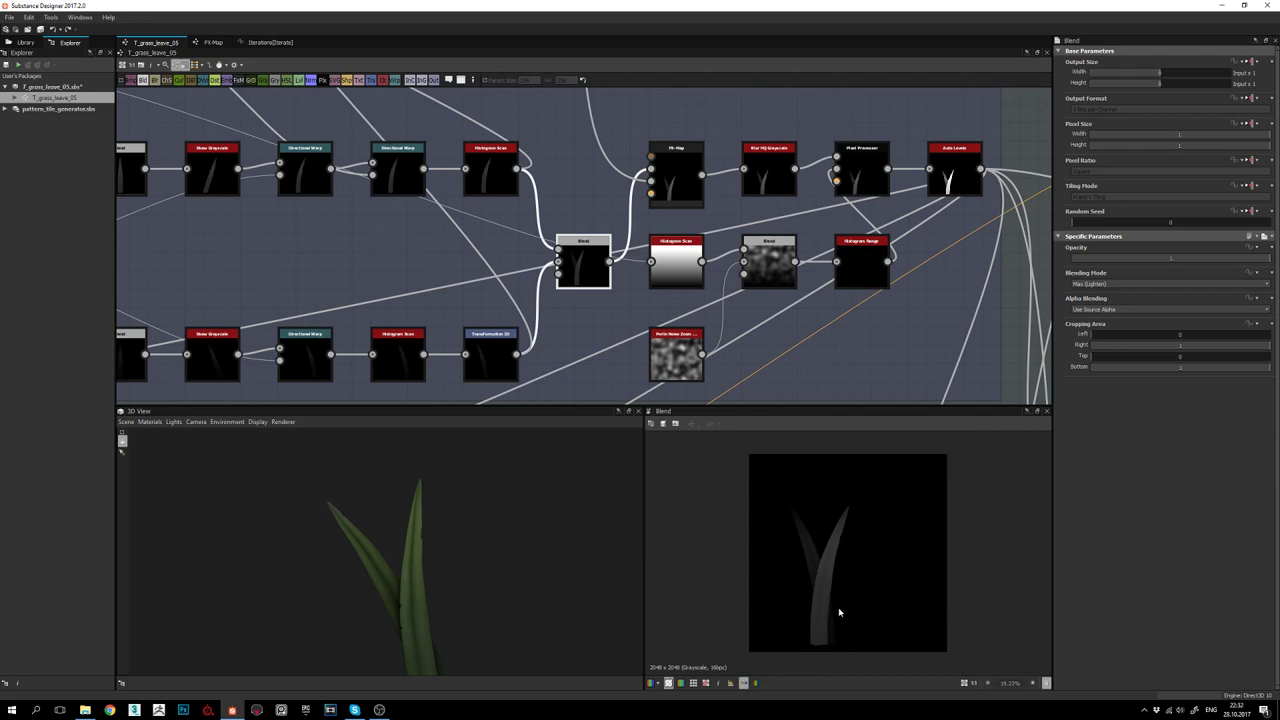
click(682, 196)
double_click(682, 196)
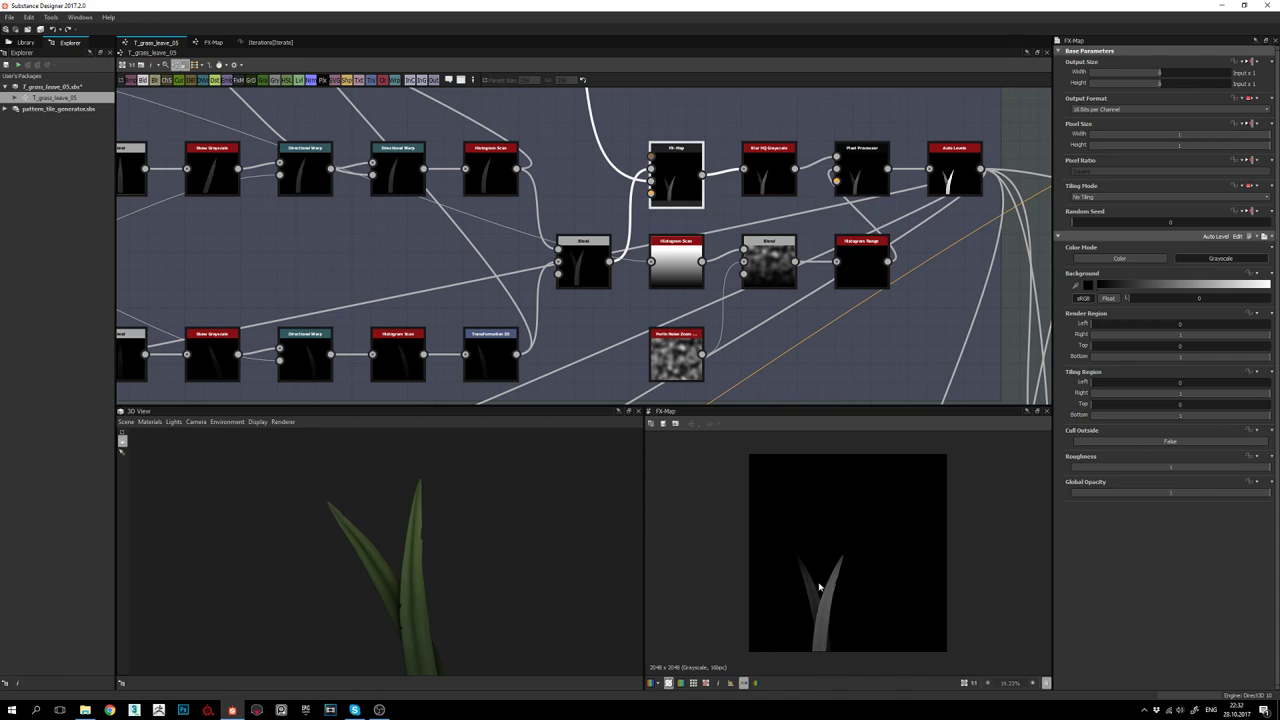
scroll(821, 602, up, 2)
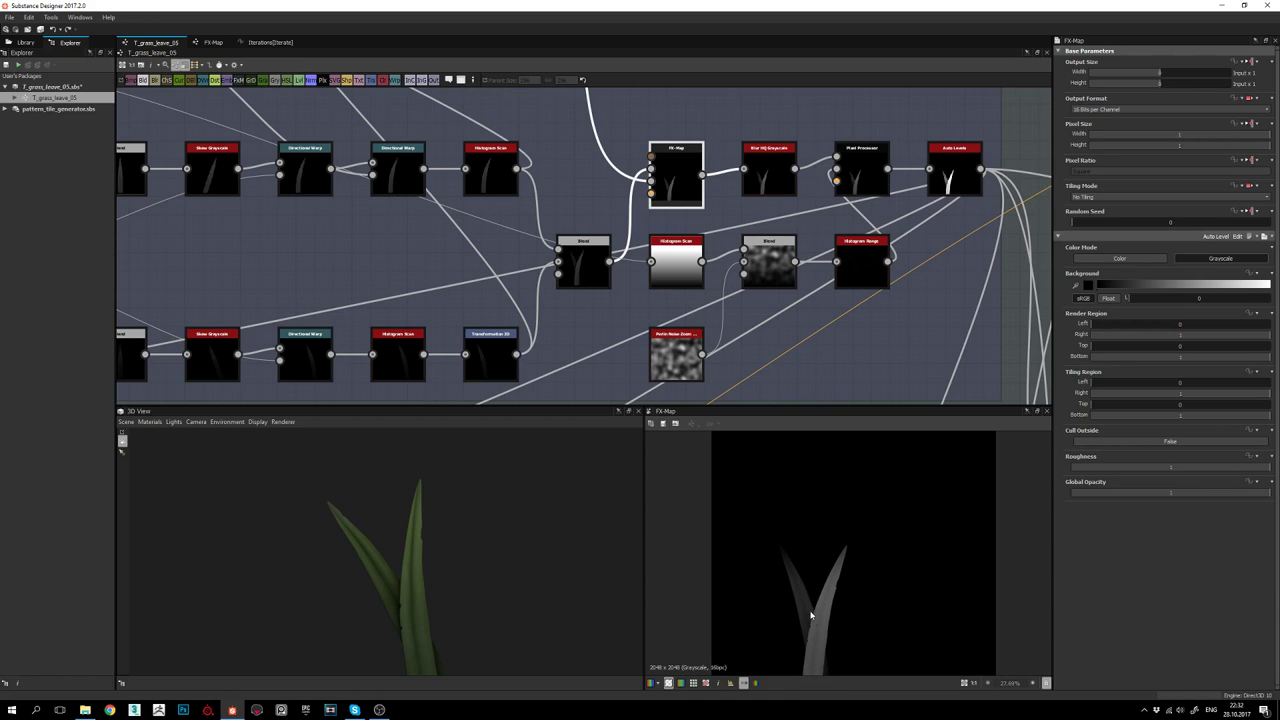
double_click(583, 265)
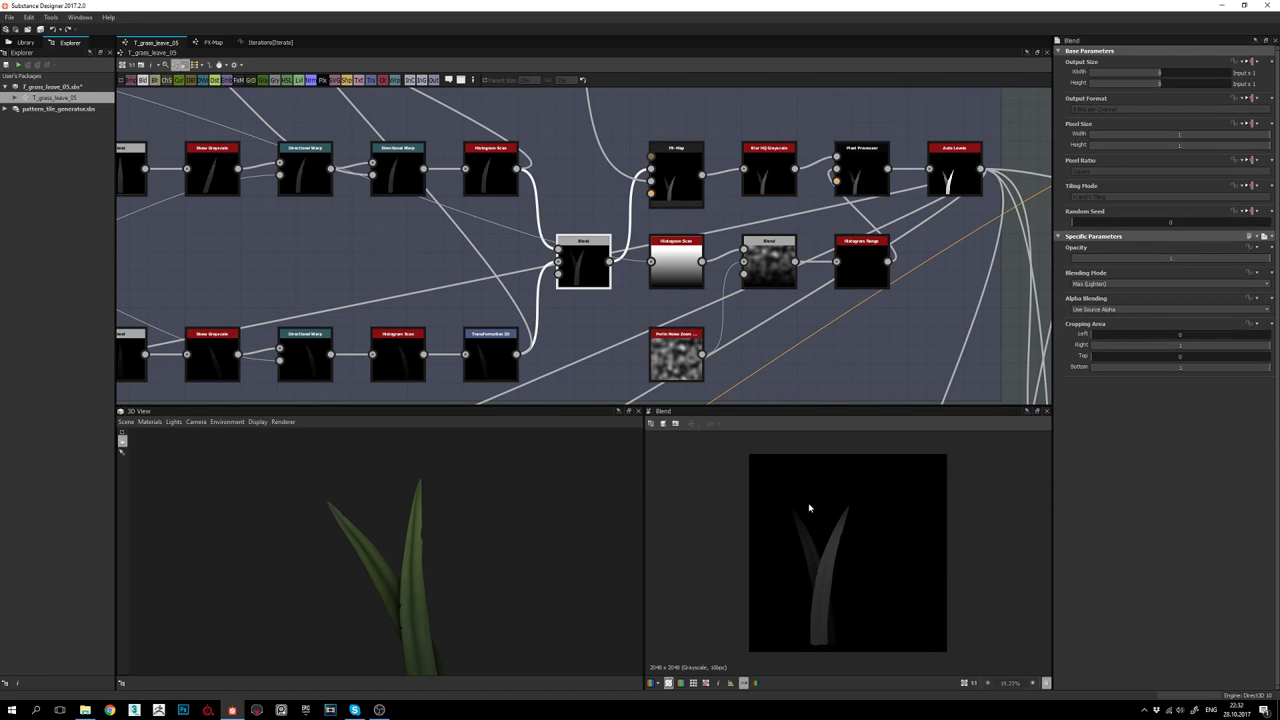
double_click(676, 178)
scroll(826, 605, up, 3)
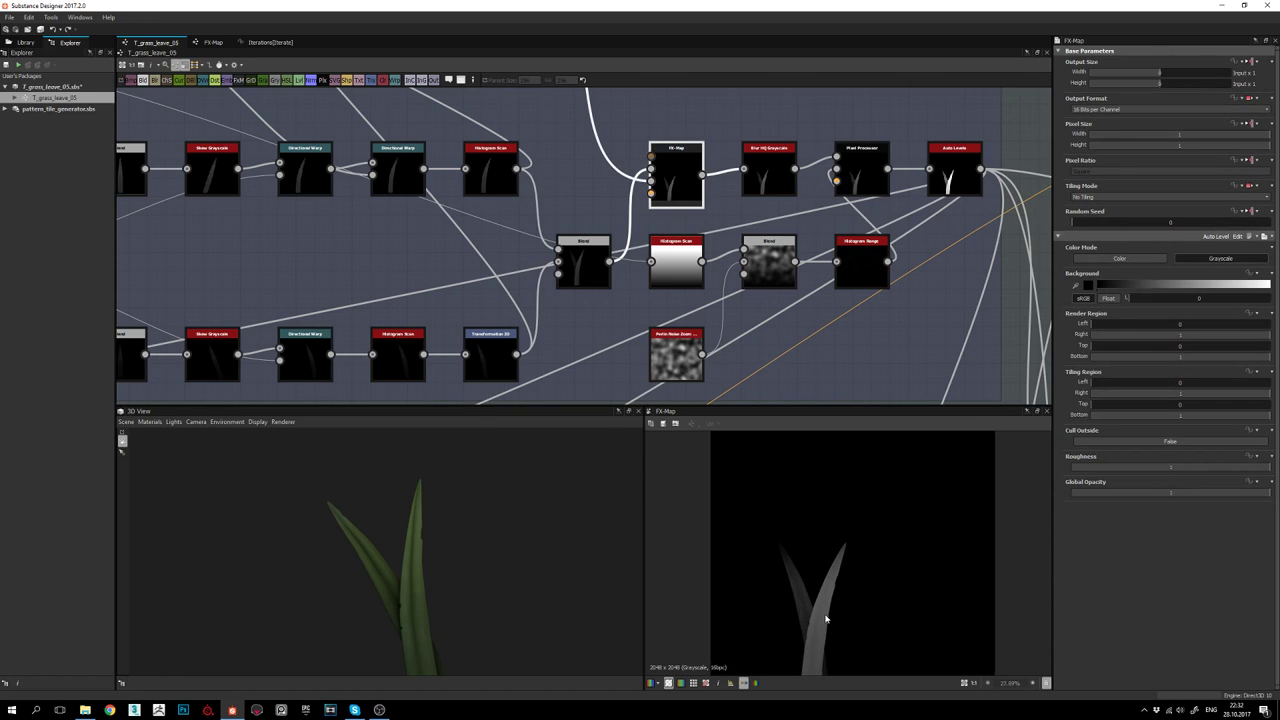
scroll(825, 596, down, 1)
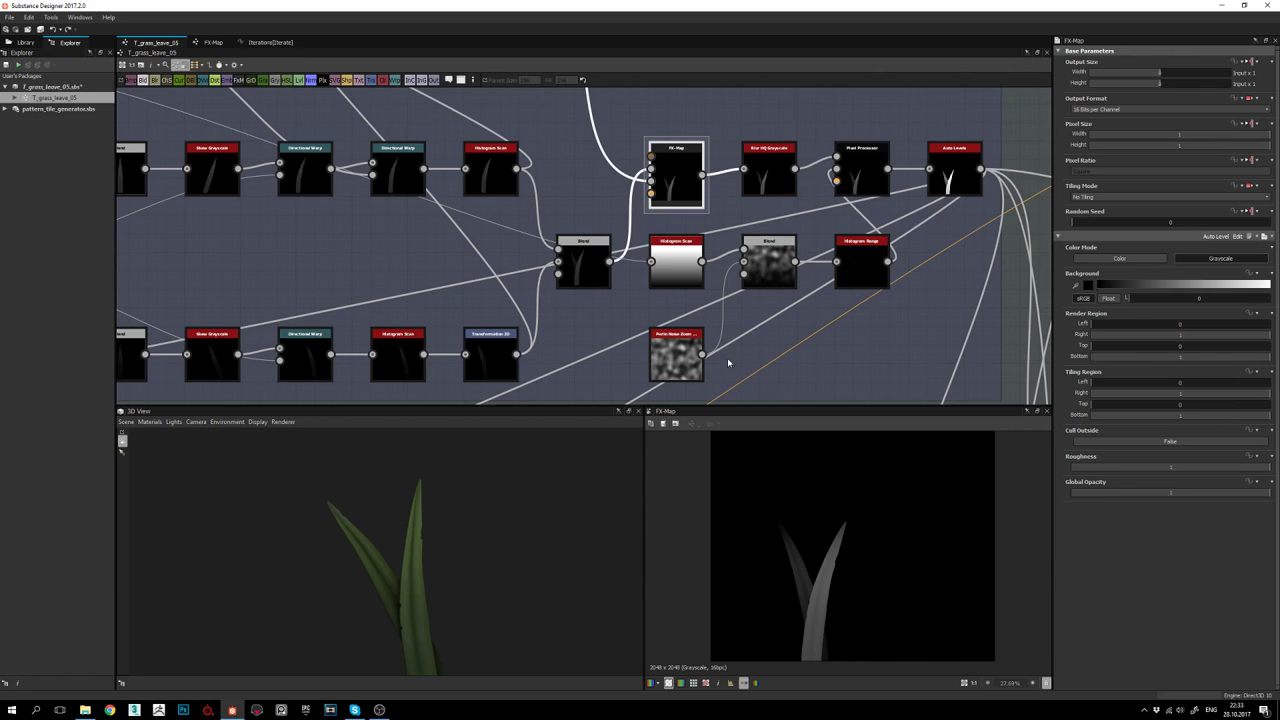
Reopen the FX-Map's Iterate Iterations function and set the Constant Float feeding Random to 2
double_click(679, 179)
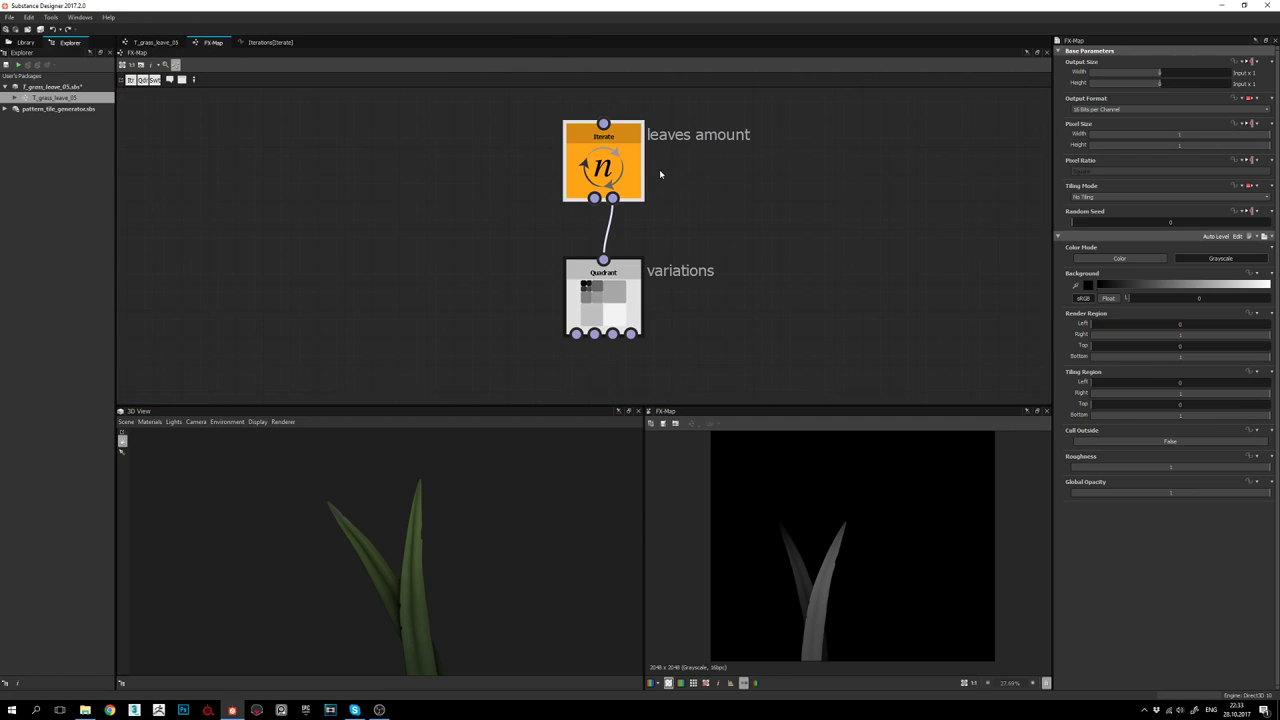
click(620, 150)
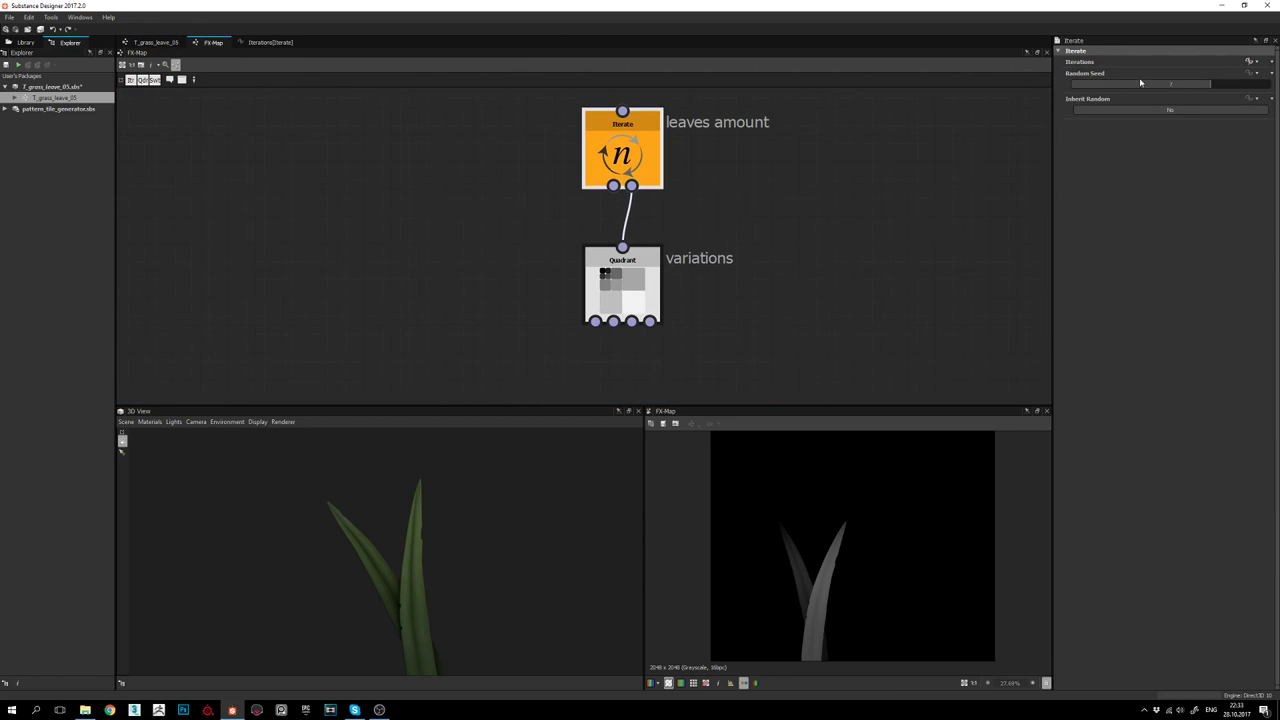
click(1247, 62)
click(429, 180)
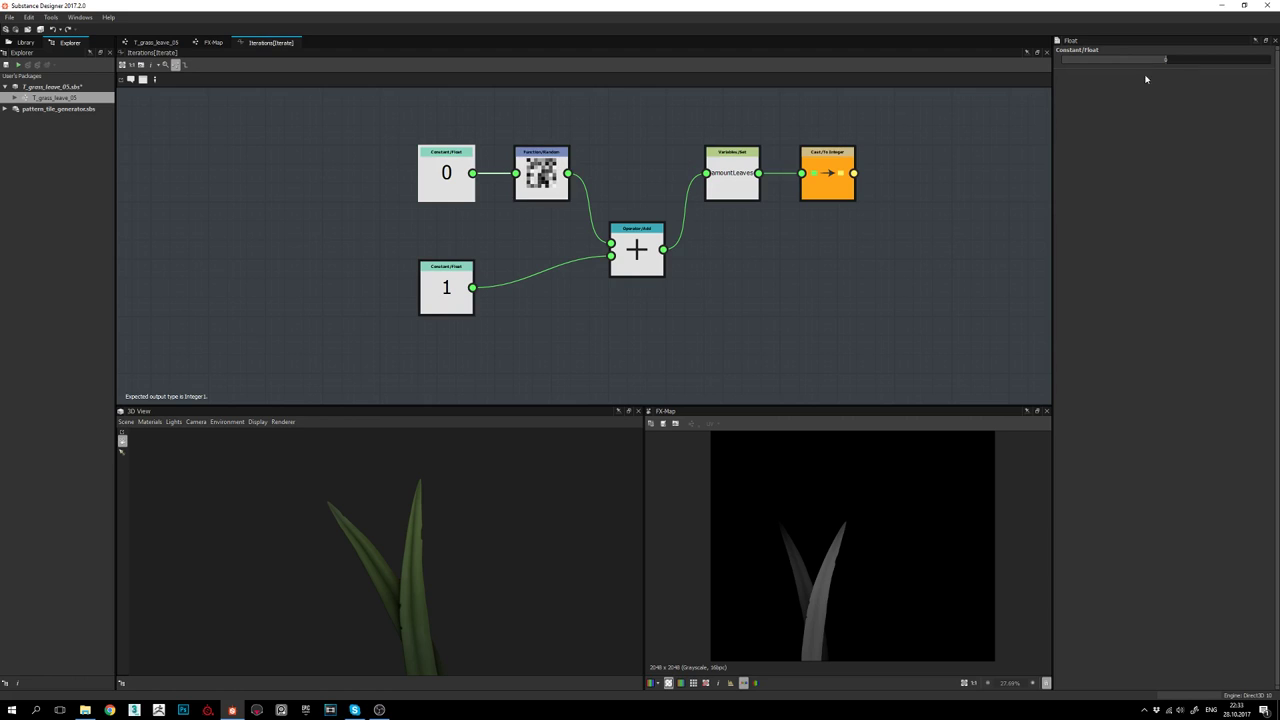
click(1196, 60)
text(2)
key(Return)
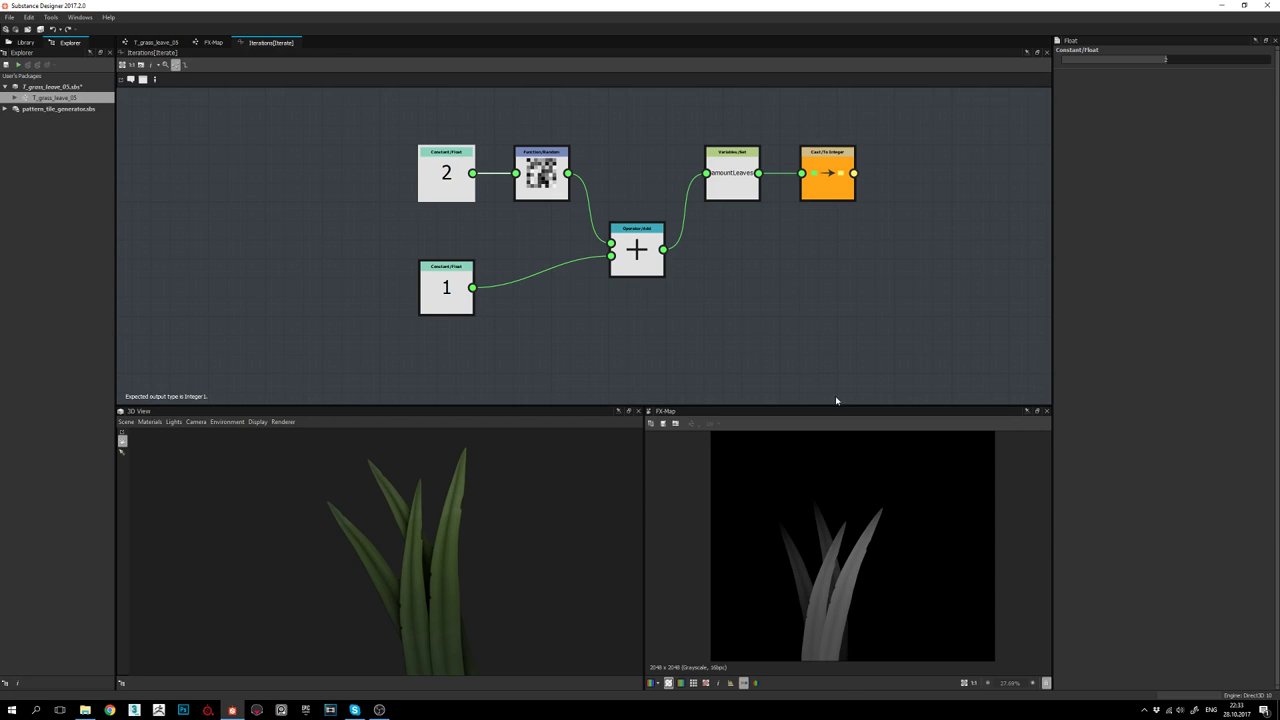
Set the Constant Float feeding the Add node directly to 2 and look over the leaf amount function
click(447, 271)
double_click(1180, 60)
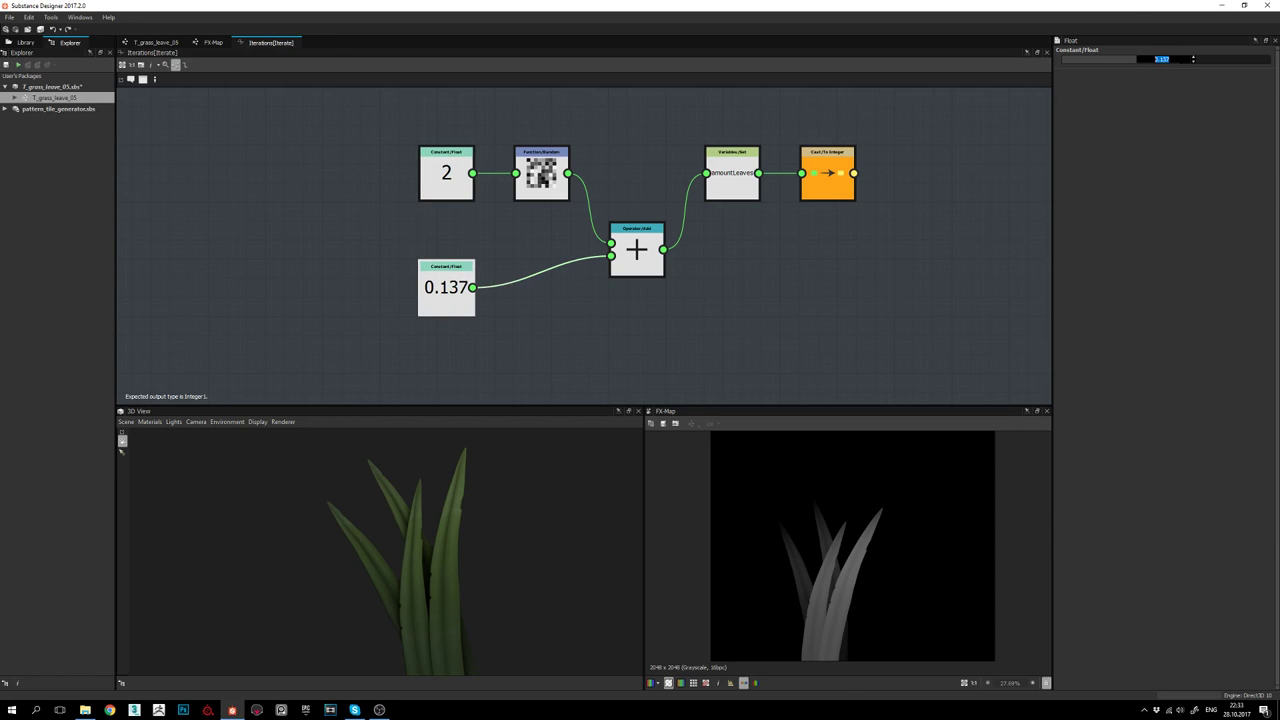
text(2)
key(Return)
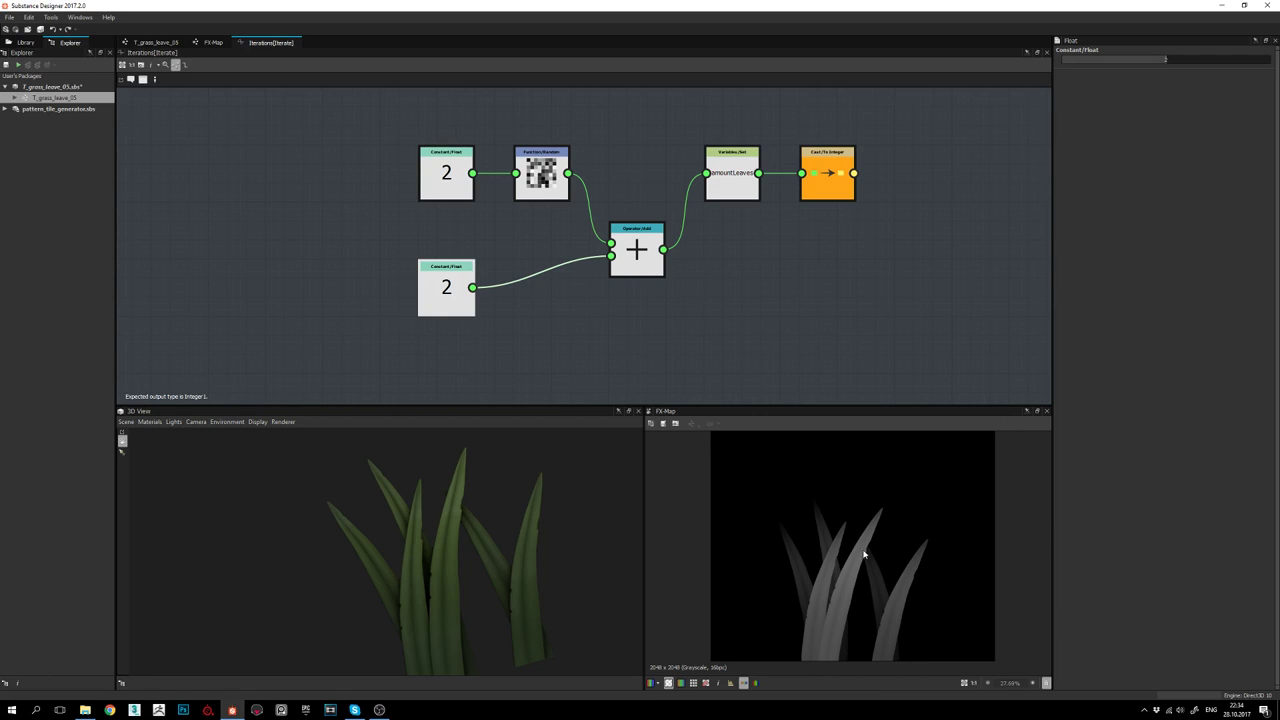
middle_drag(717, 242, 720, 250)
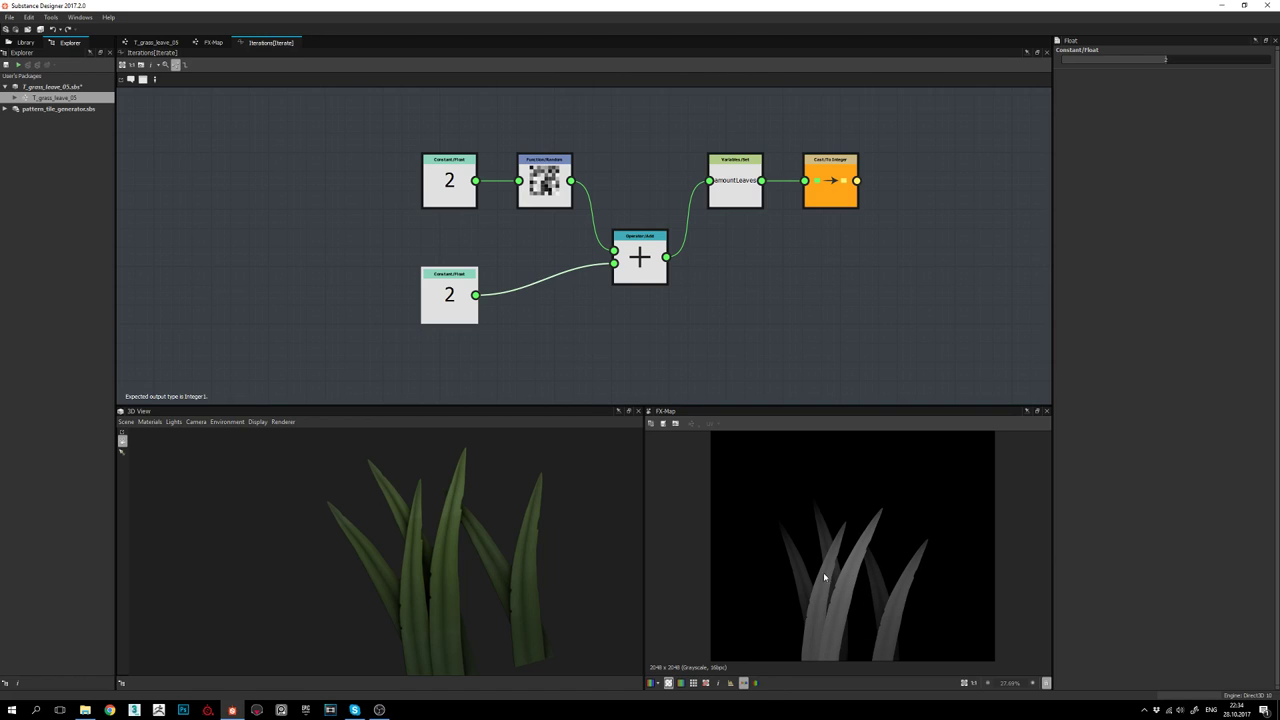
scroll(482, 156, up, 2)
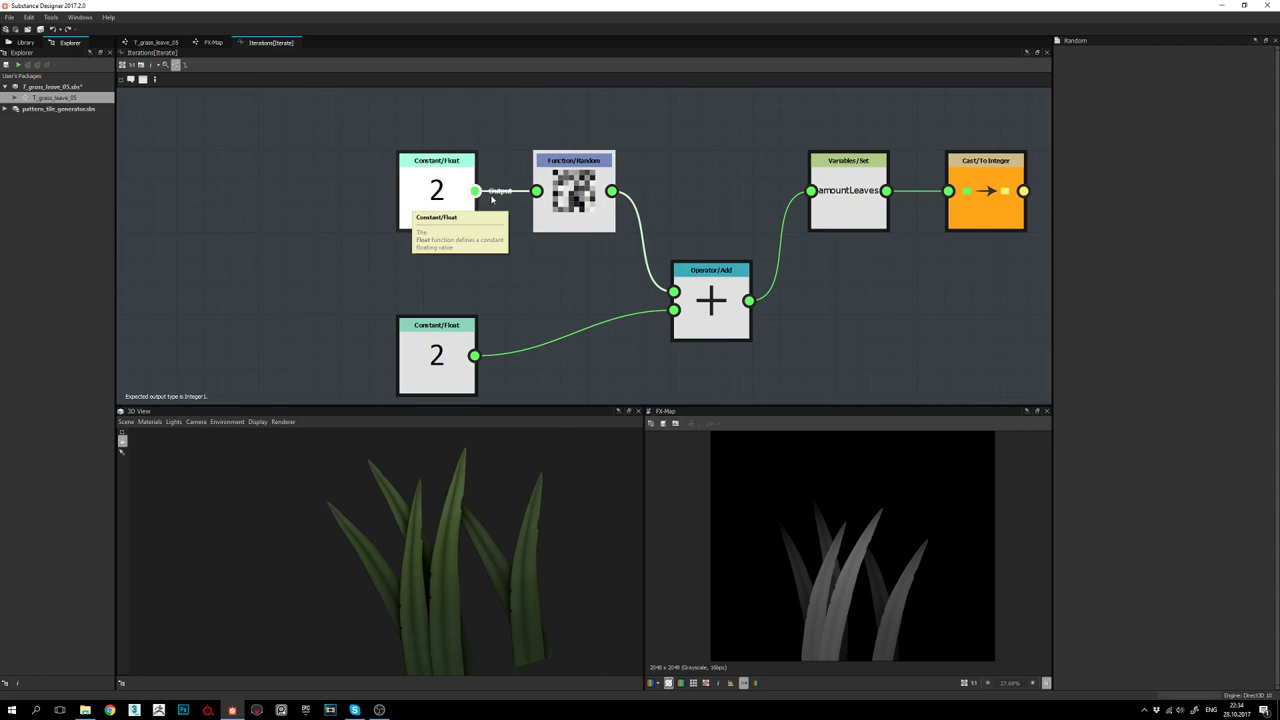
scroll(515, 215, down, 1)
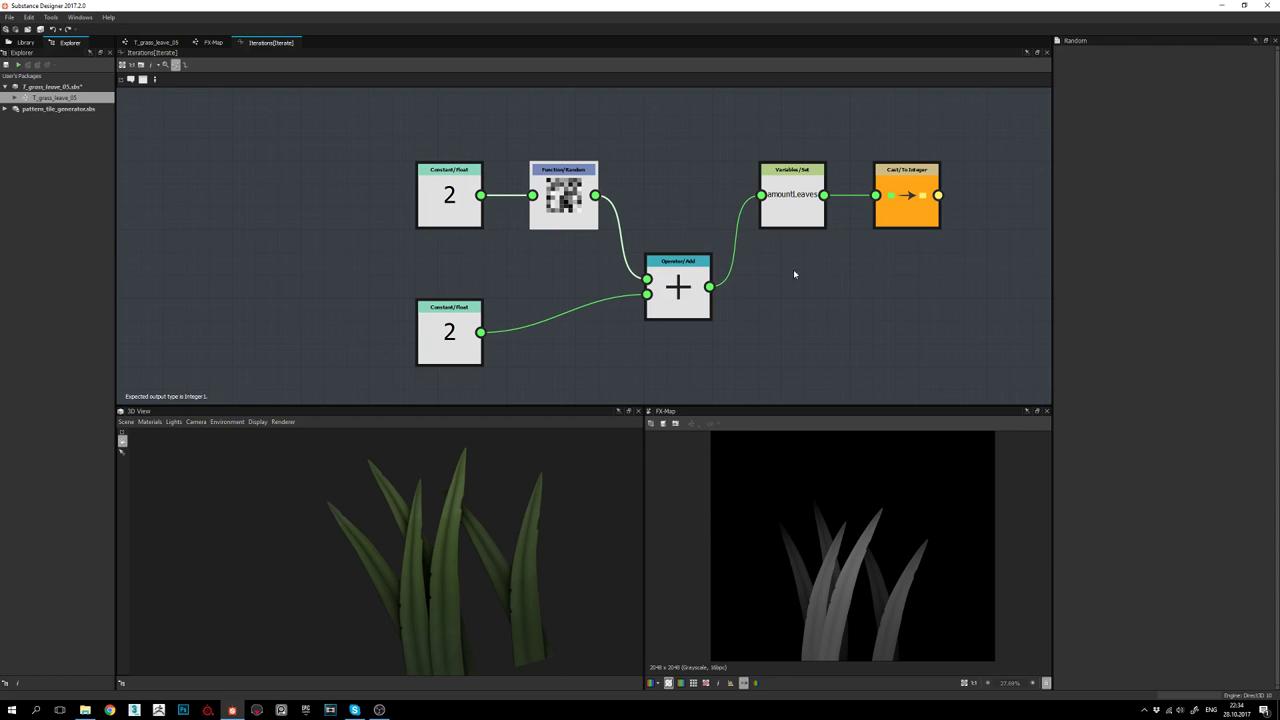
middle_drag(503, 280, 584, 251)
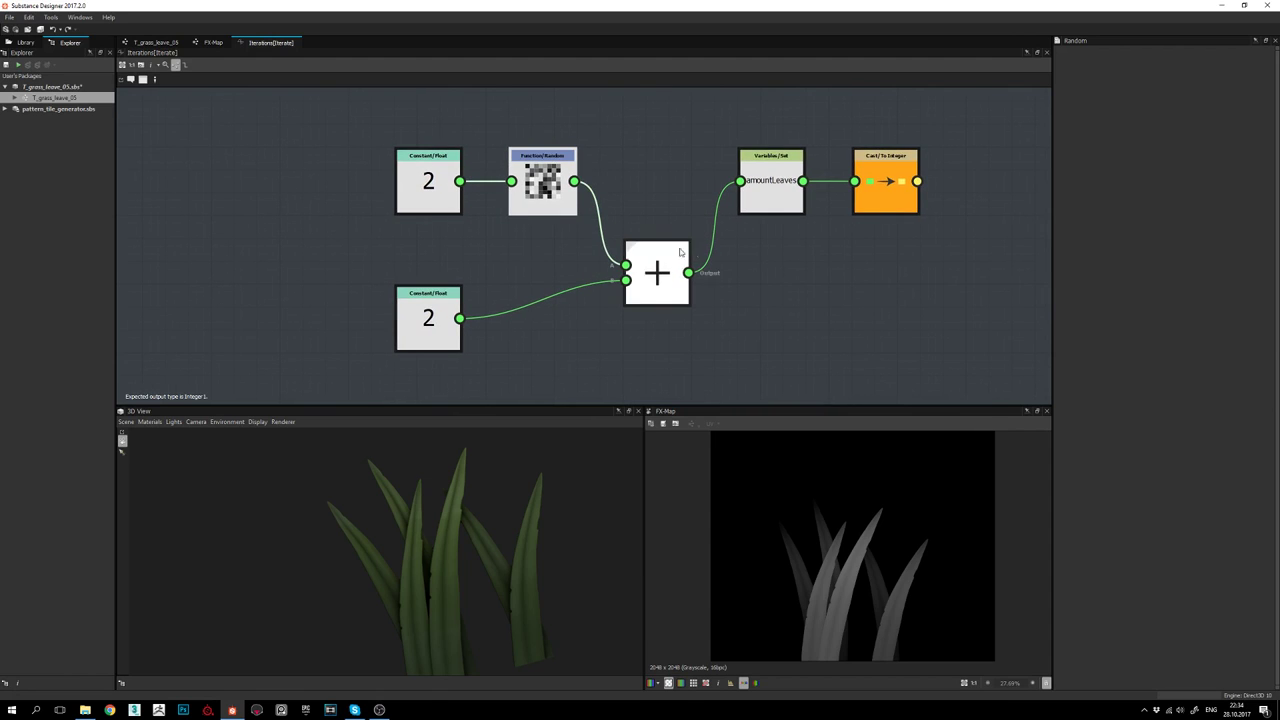
middle_drag(702, 252, 664, 256)
middle_drag(583, 258, 552, 255)
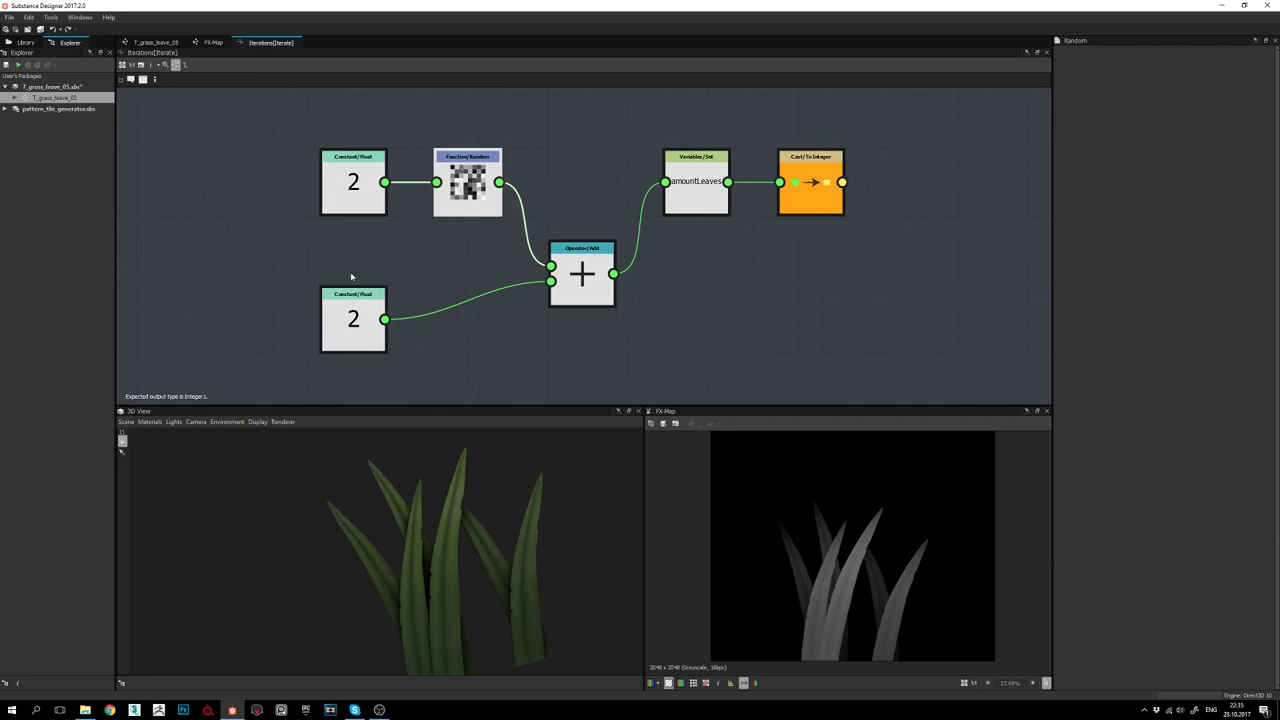
Return to the FX-Map graph, set the Iterate node's Random Seed to 6 and check the leaves in both previews
click(215, 43)
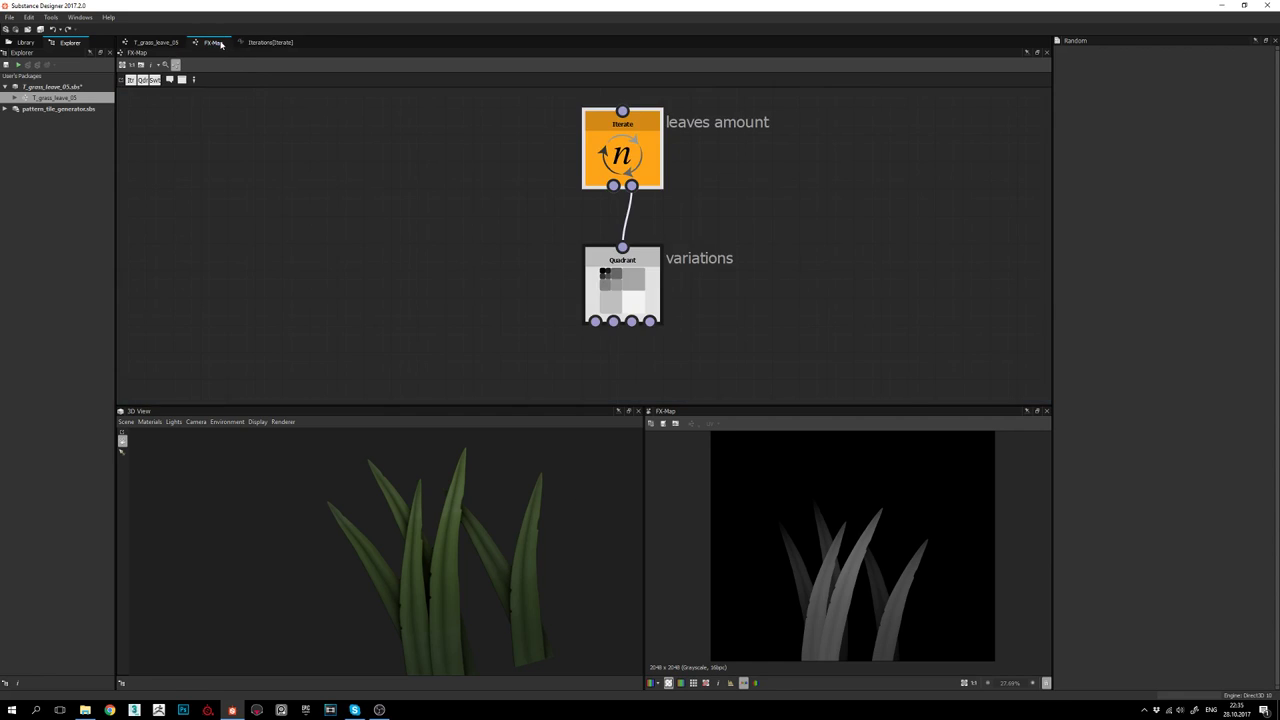
click(622, 145)
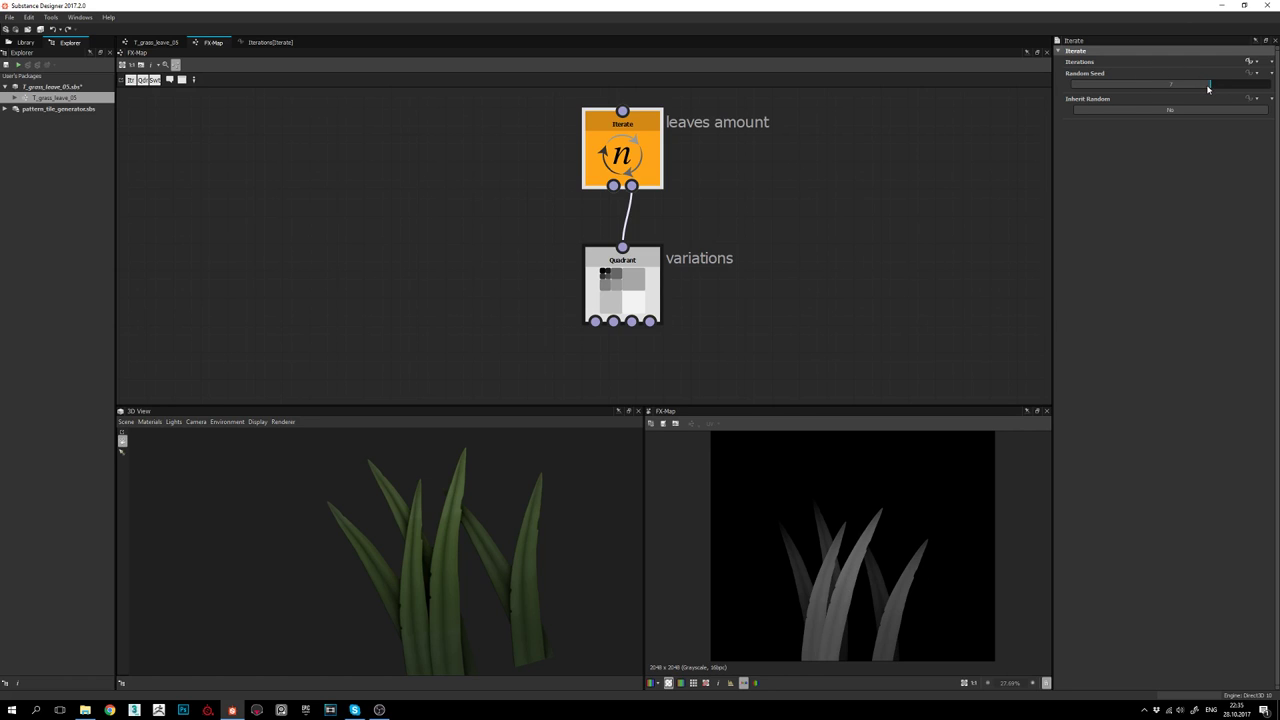
drag(1206, 86, 1190, 86)
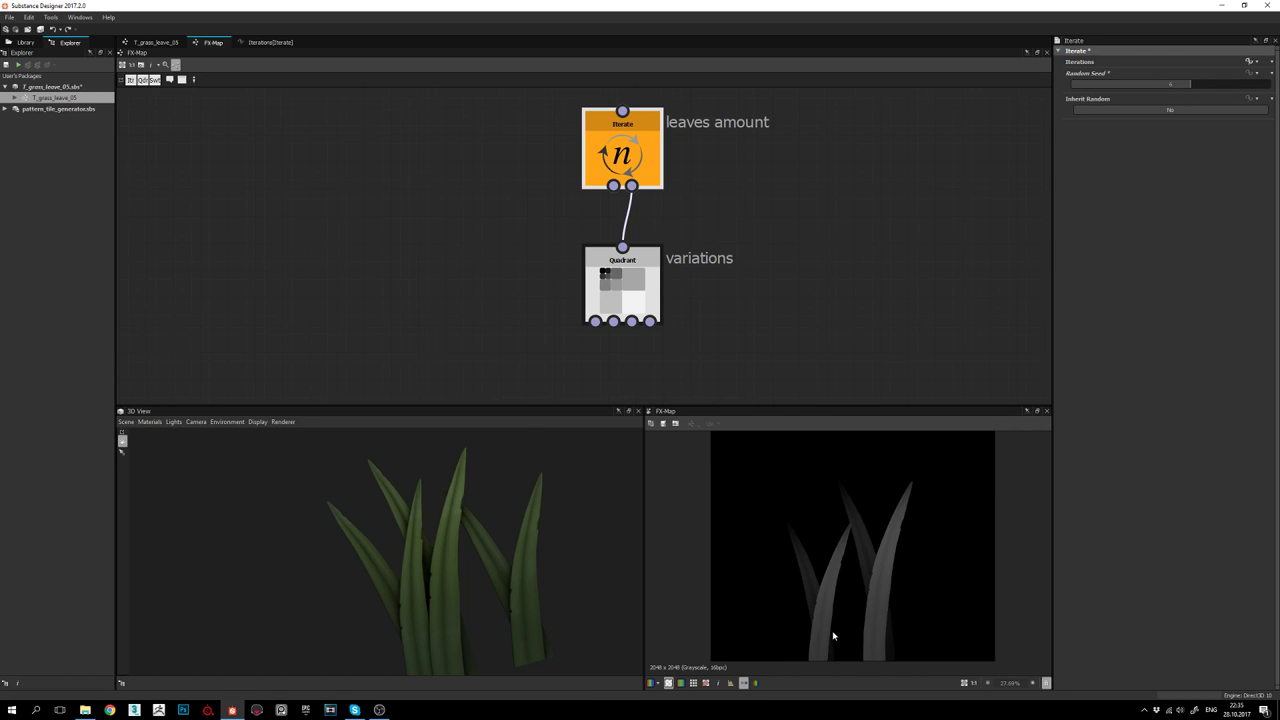
scroll(820, 580, down, 1)
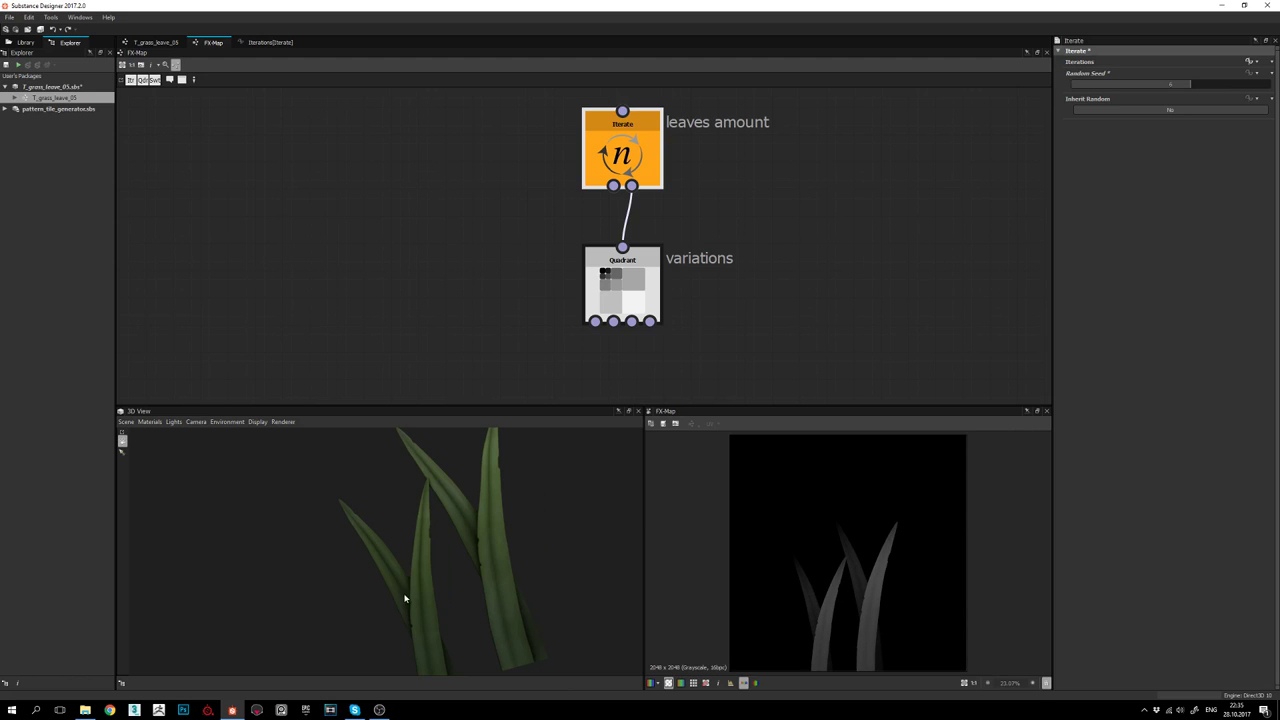
scroll(443, 587, down, 1)
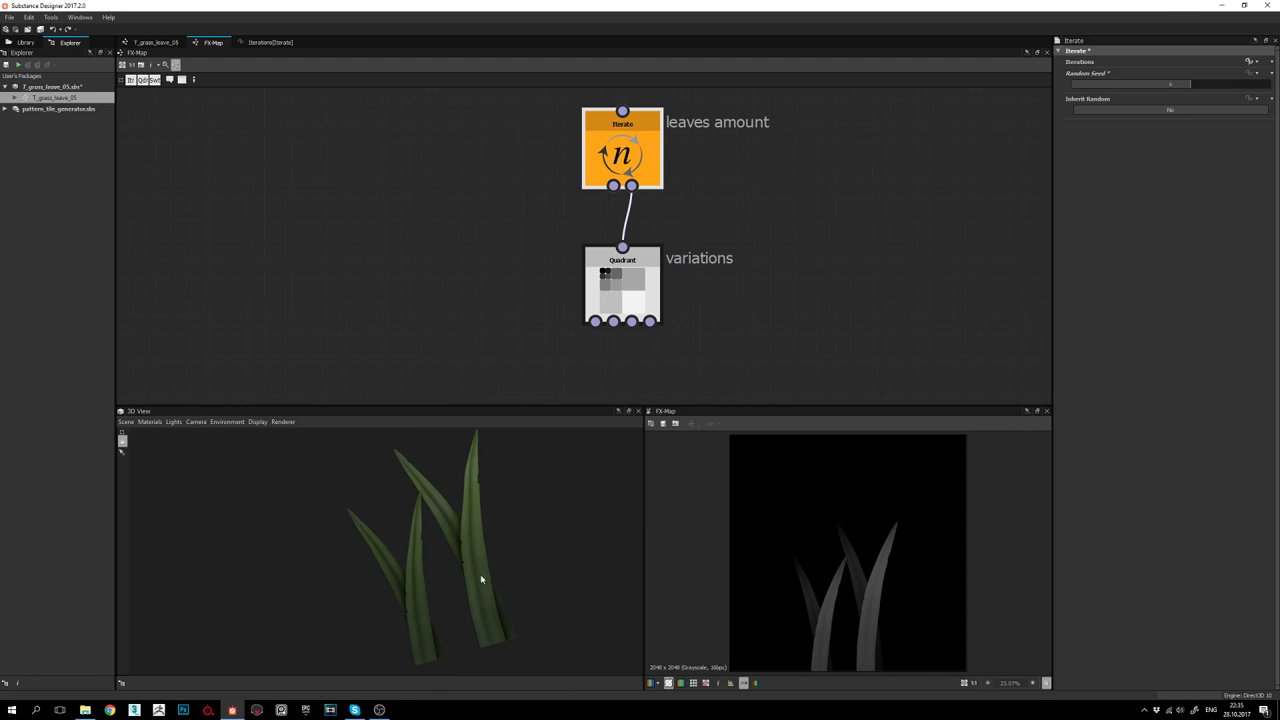
Try Iterate Random Seed values 5, 4 and 6 while comparing the leaf arrangements, ending on 7
click(1178, 85)
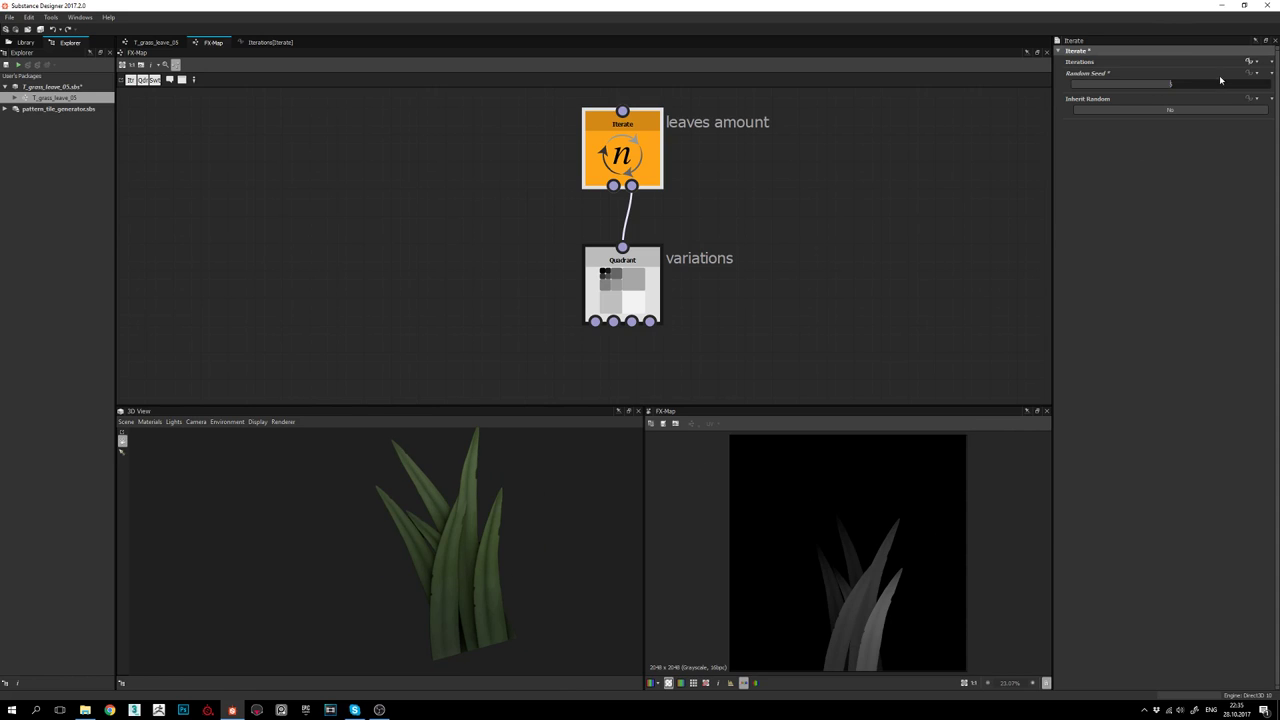
click(1156, 85)
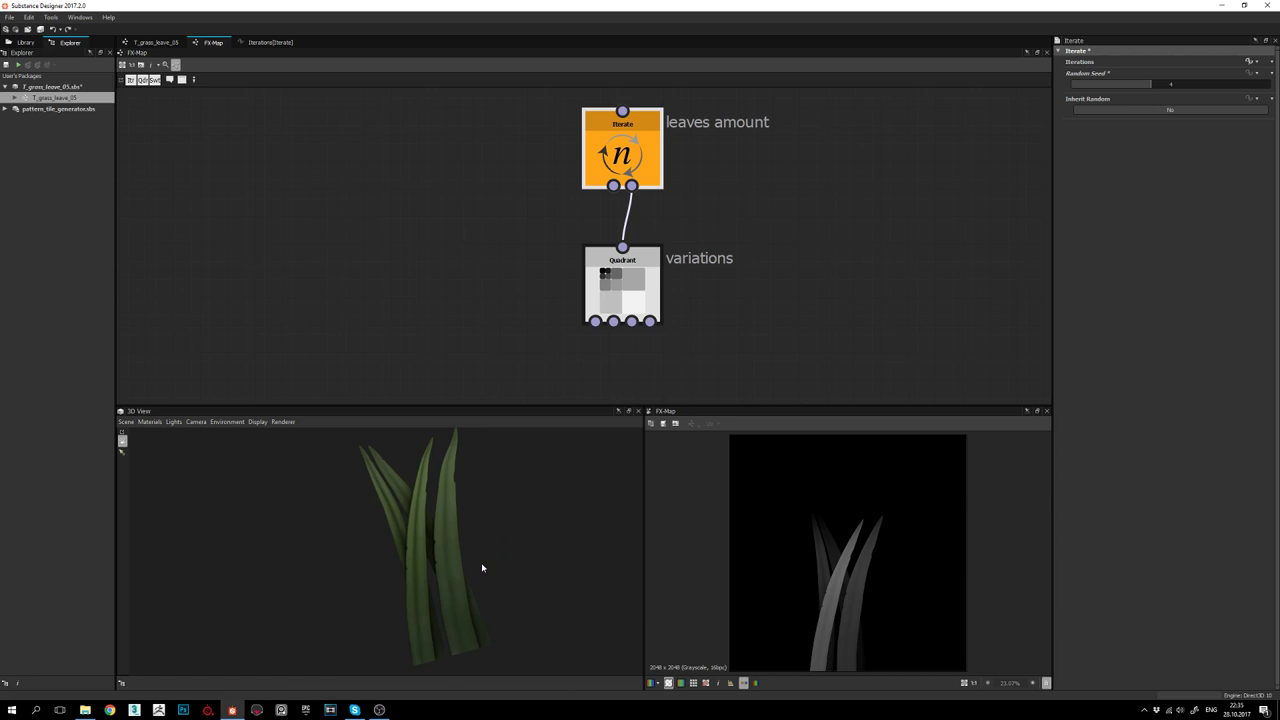
drag(493, 641, 449, 597)
click(1169, 84)
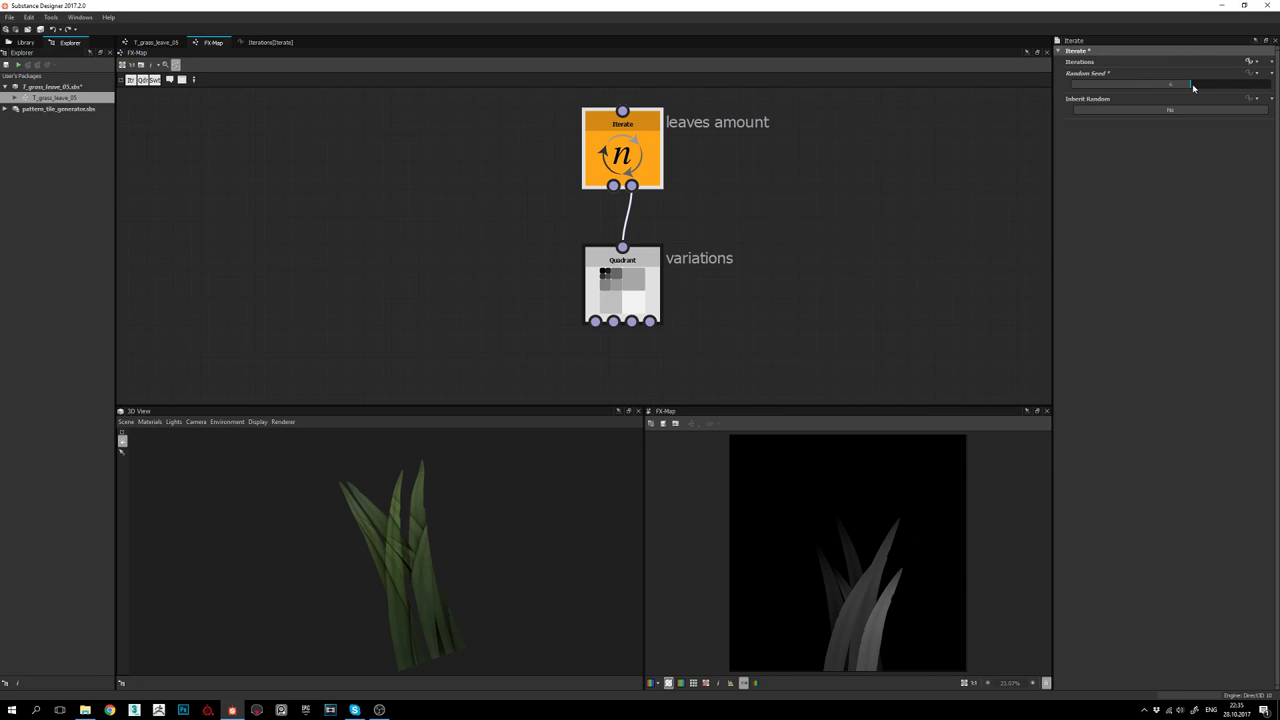
click(1192, 85)
click(1193, 86)
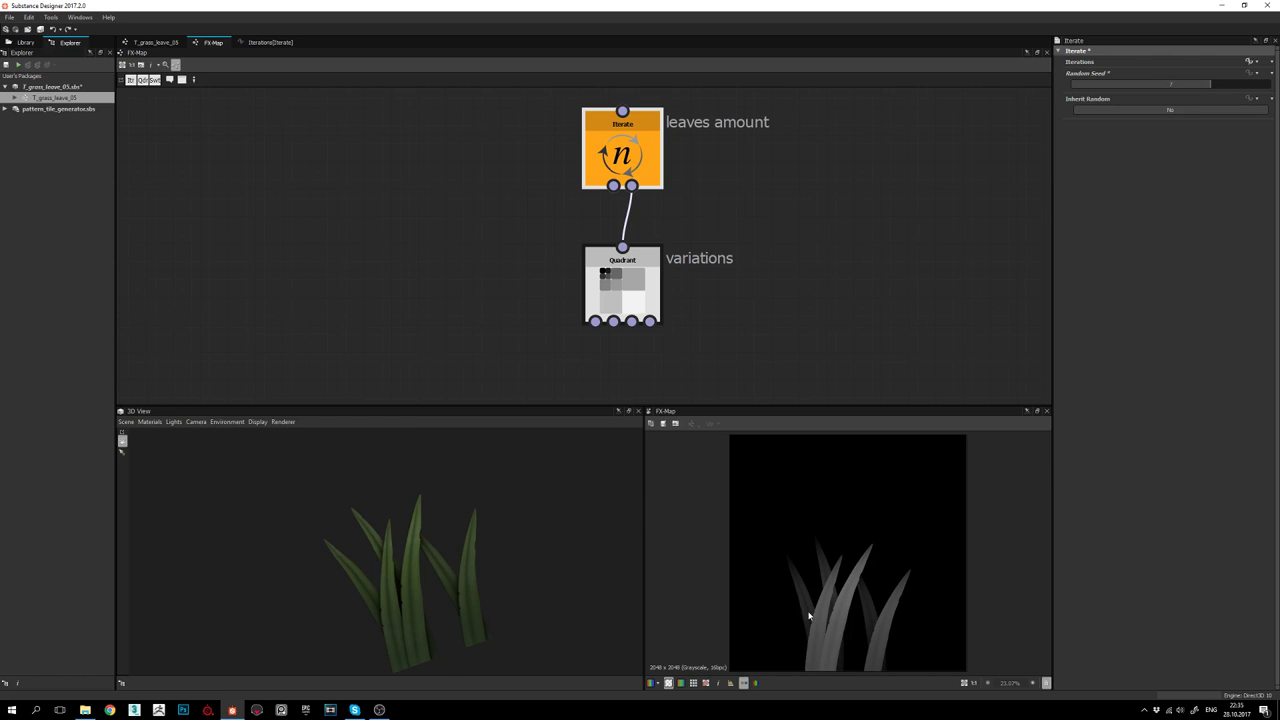
Lower the Quadrant node's Random Seed to 10 and on to 9, checking the leaf variation in the 3D view
click(632, 274)
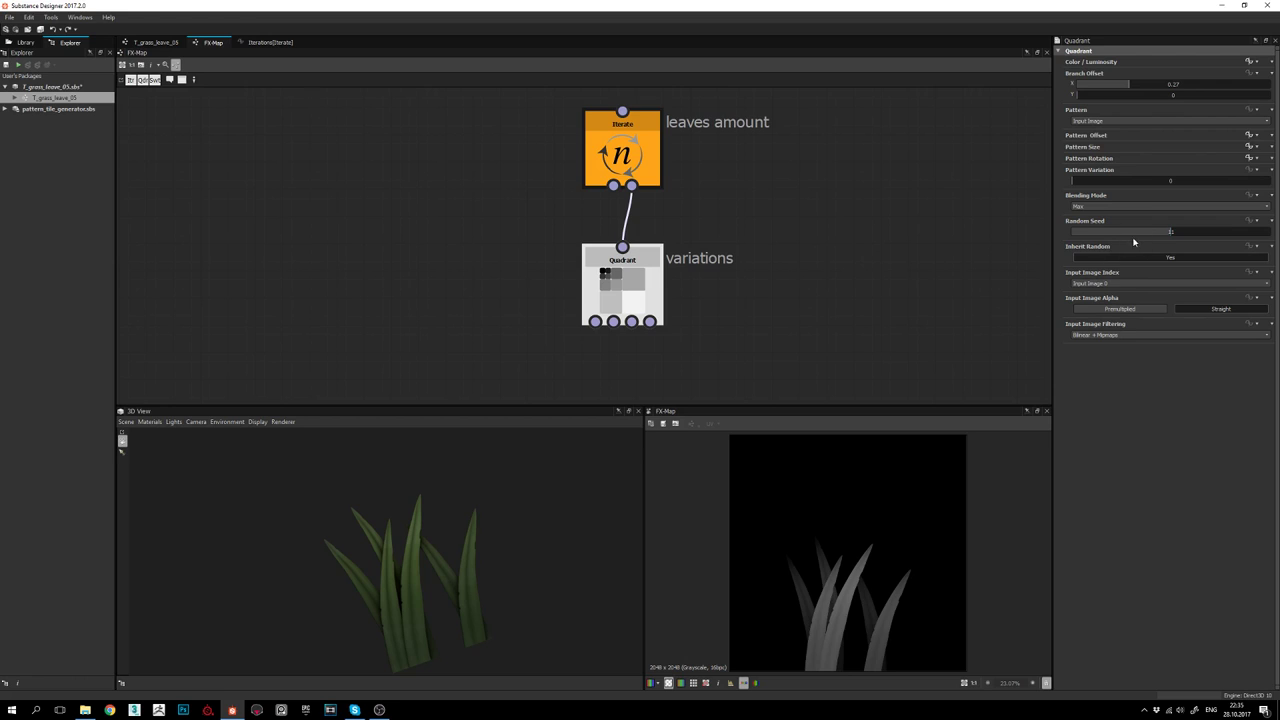
drag(1160, 232, 1172, 232)
drag(1172, 233, 1161, 233)
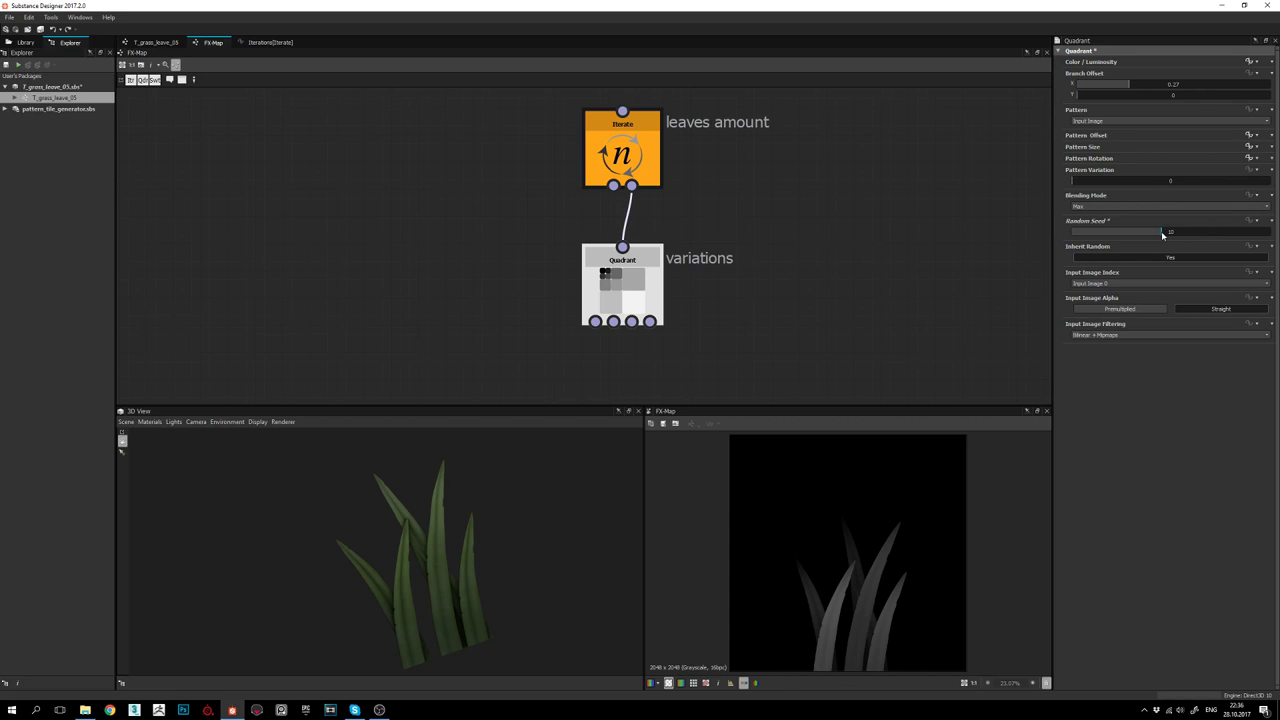
drag(1163, 232, 1153, 232)
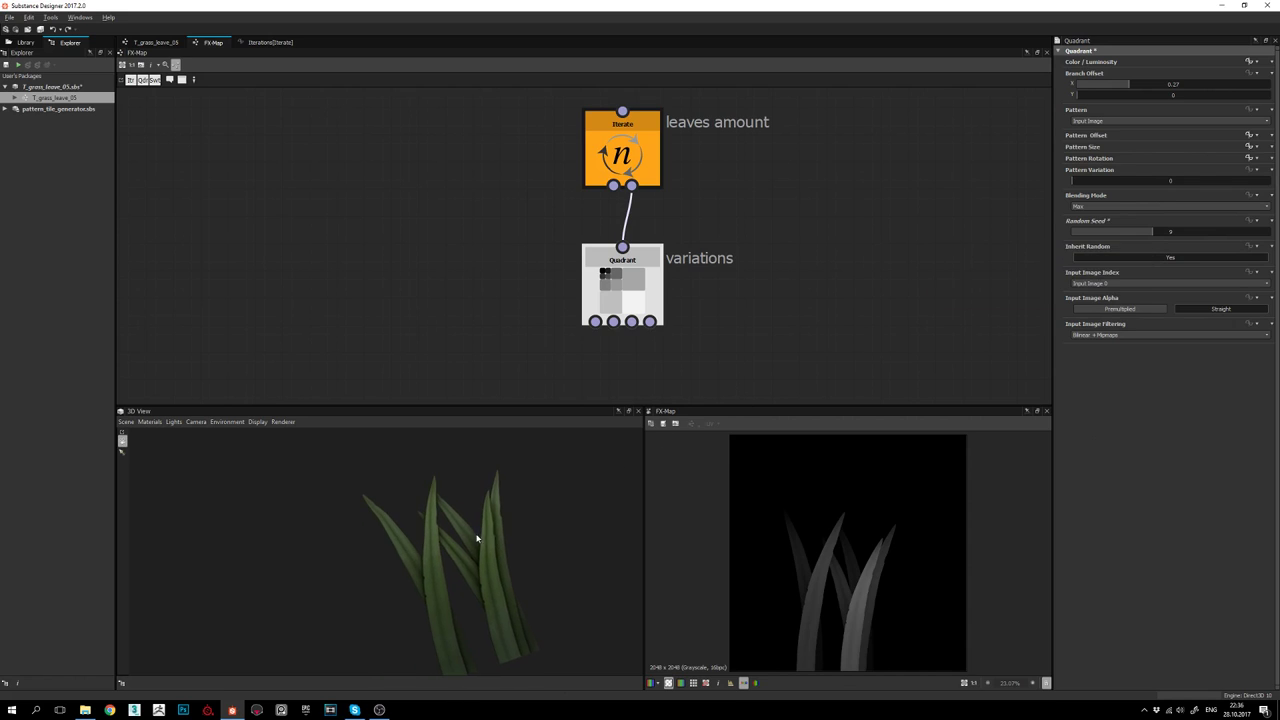
scroll(479, 548, up, 2)
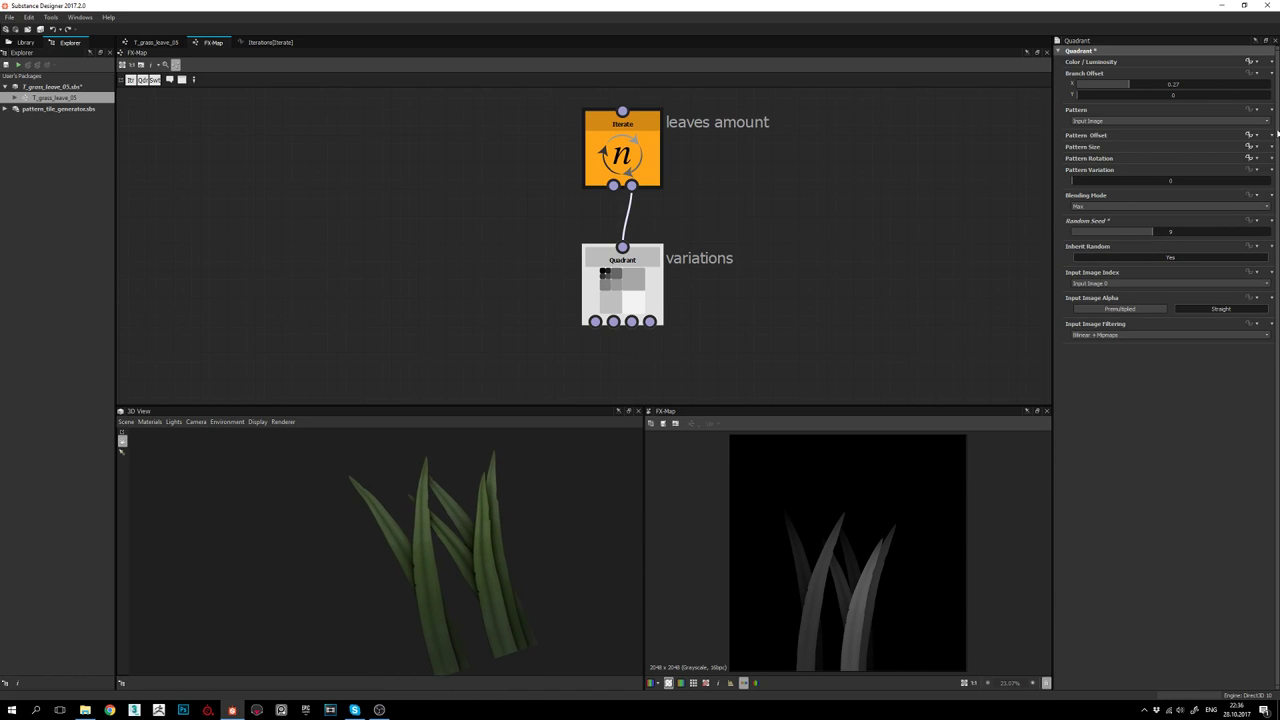
Step the Quadrant's Random Seed down through 8, 7 and 6 to 5, viewing the leaf variations in 3D
drag(1151, 231, 1143, 232)
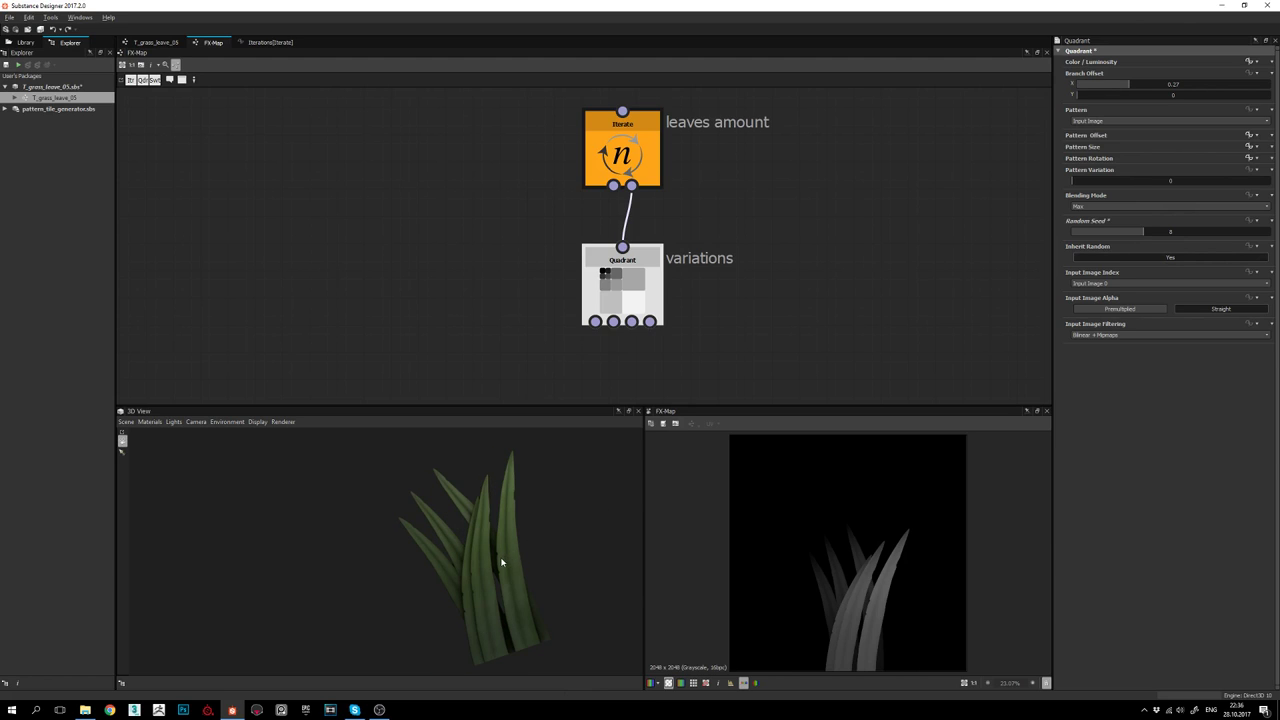
drag(1145, 232, 1134, 232)
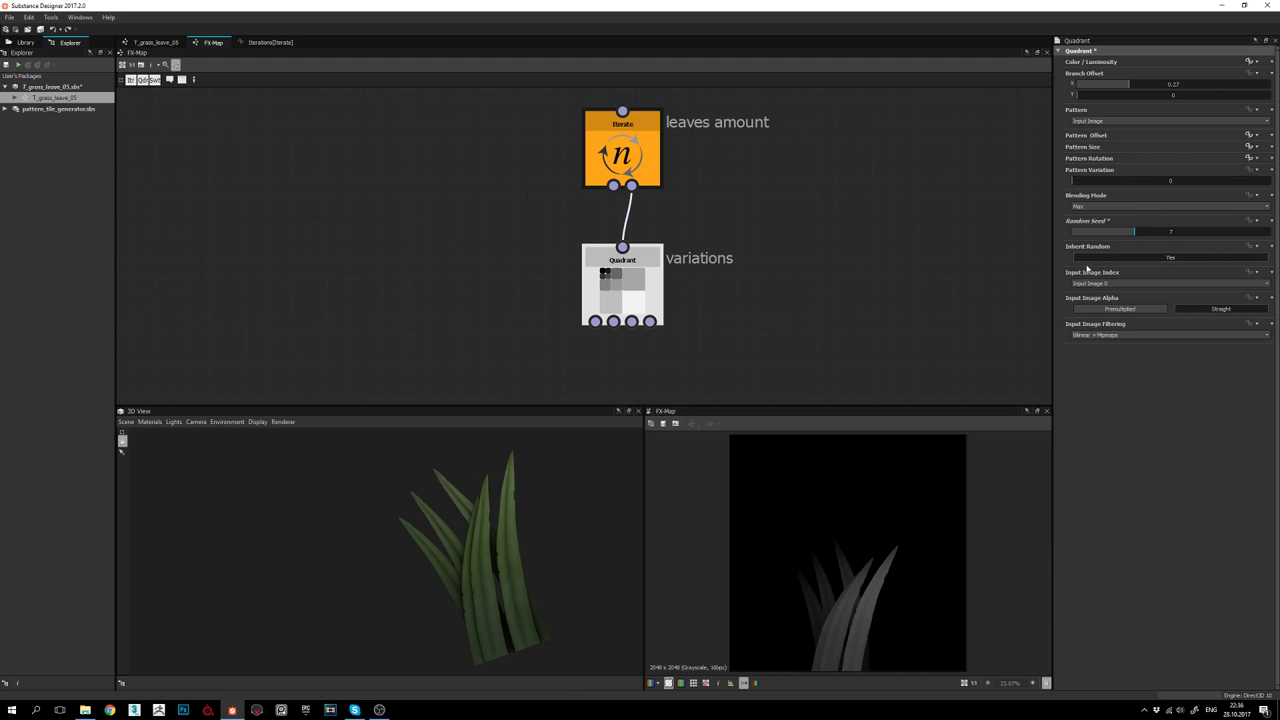
drag(560, 560, 545, 565)
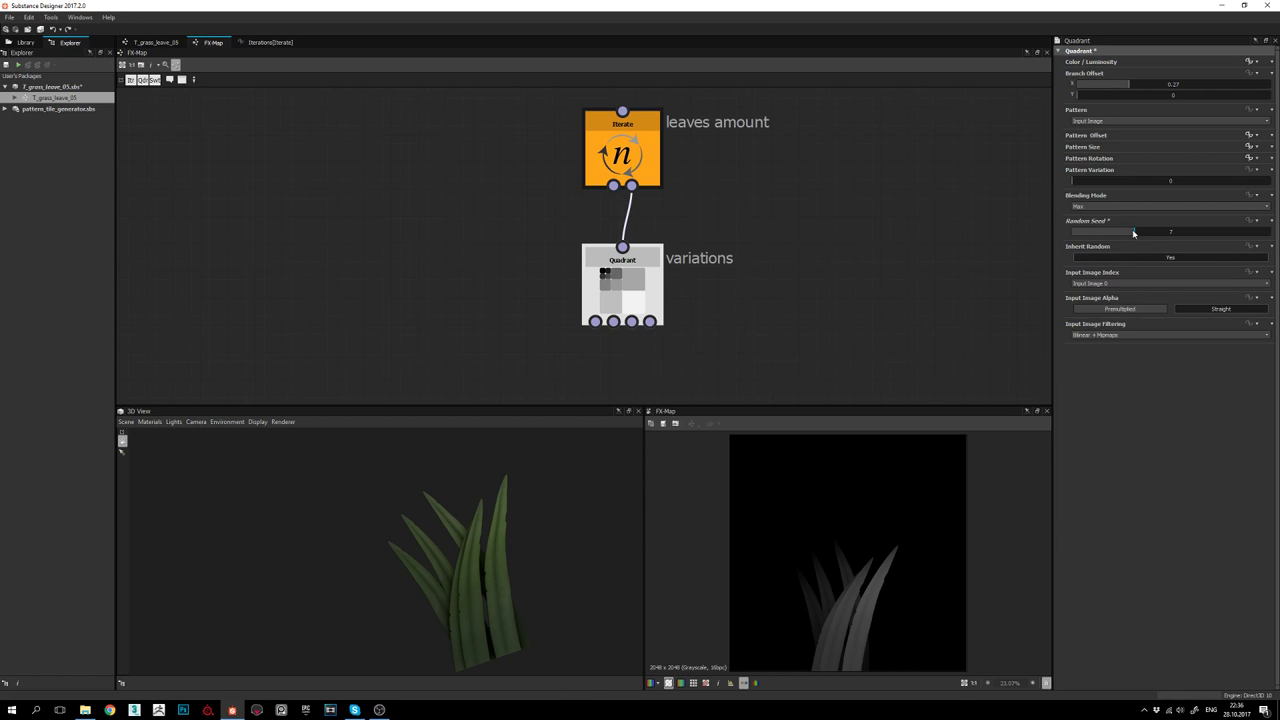
drag(1134, 232, 1126, 232)
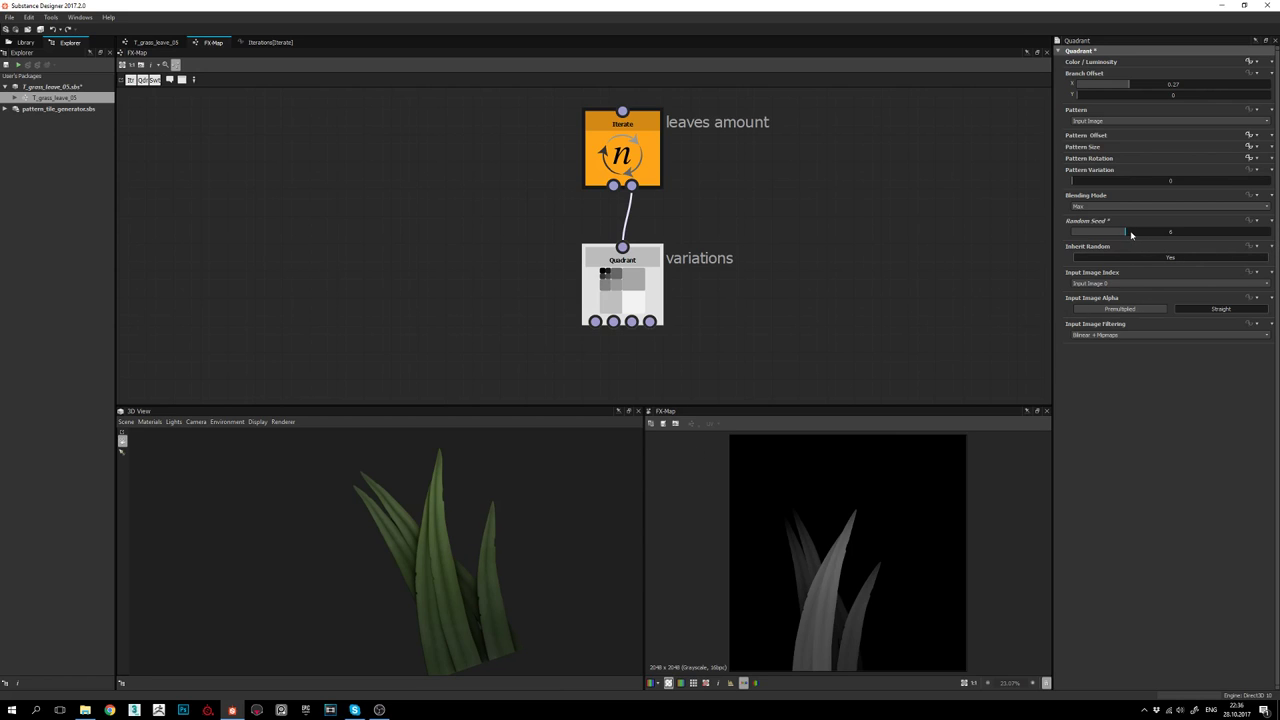
drag(1130, 233, 1117, 234)
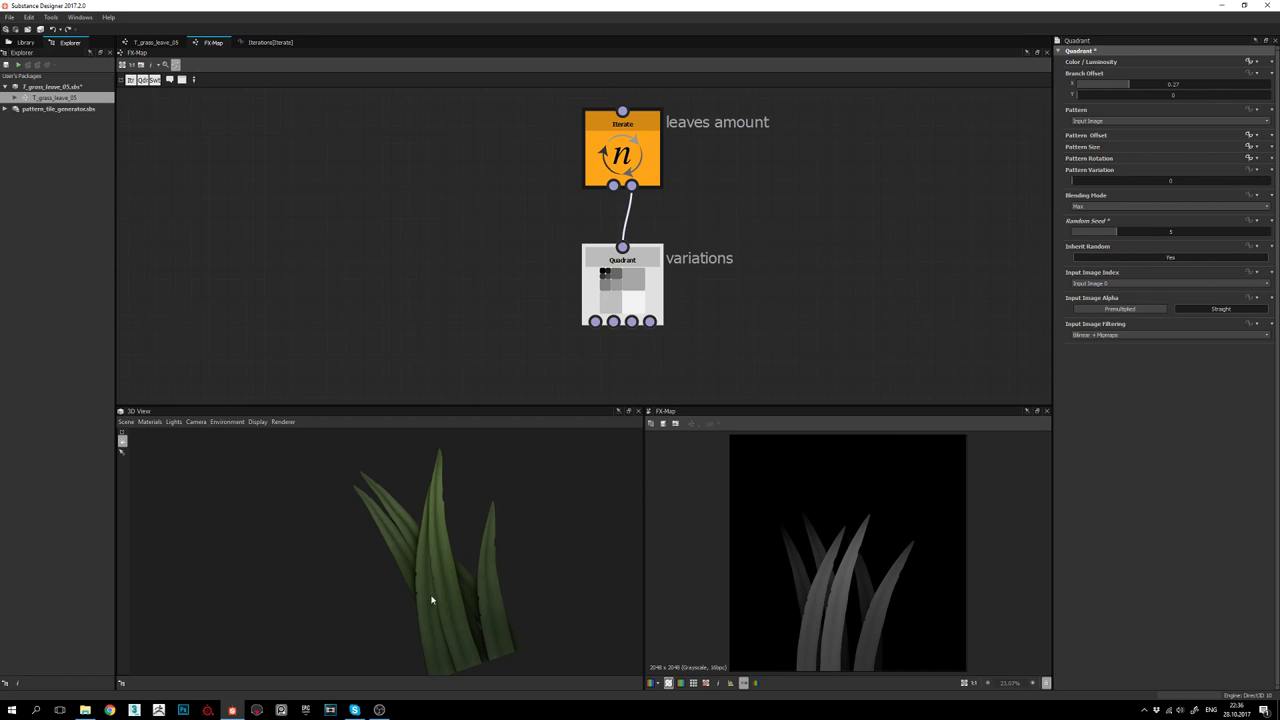
drag(432, 600, 478, 565)
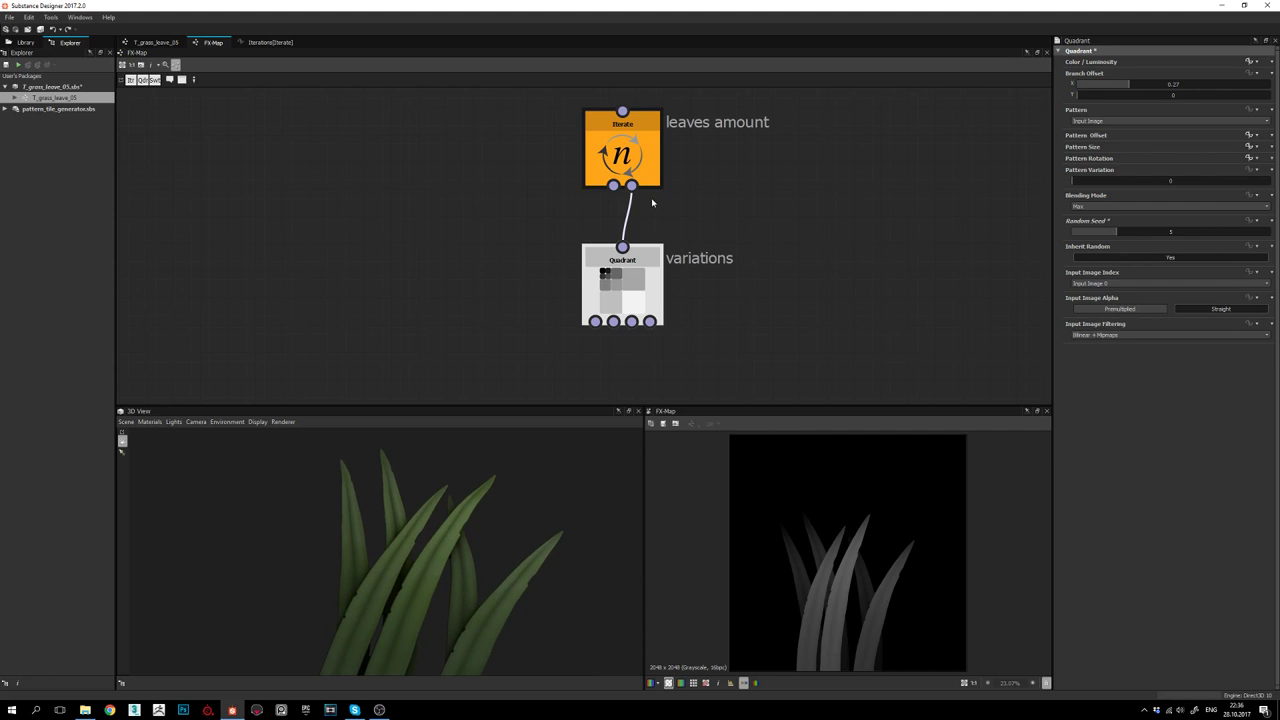
Go back to the T_grass_leave_05 graph and inspect the grass leaves from several angles in the 3D view
scroll(800, 536, down, 1)
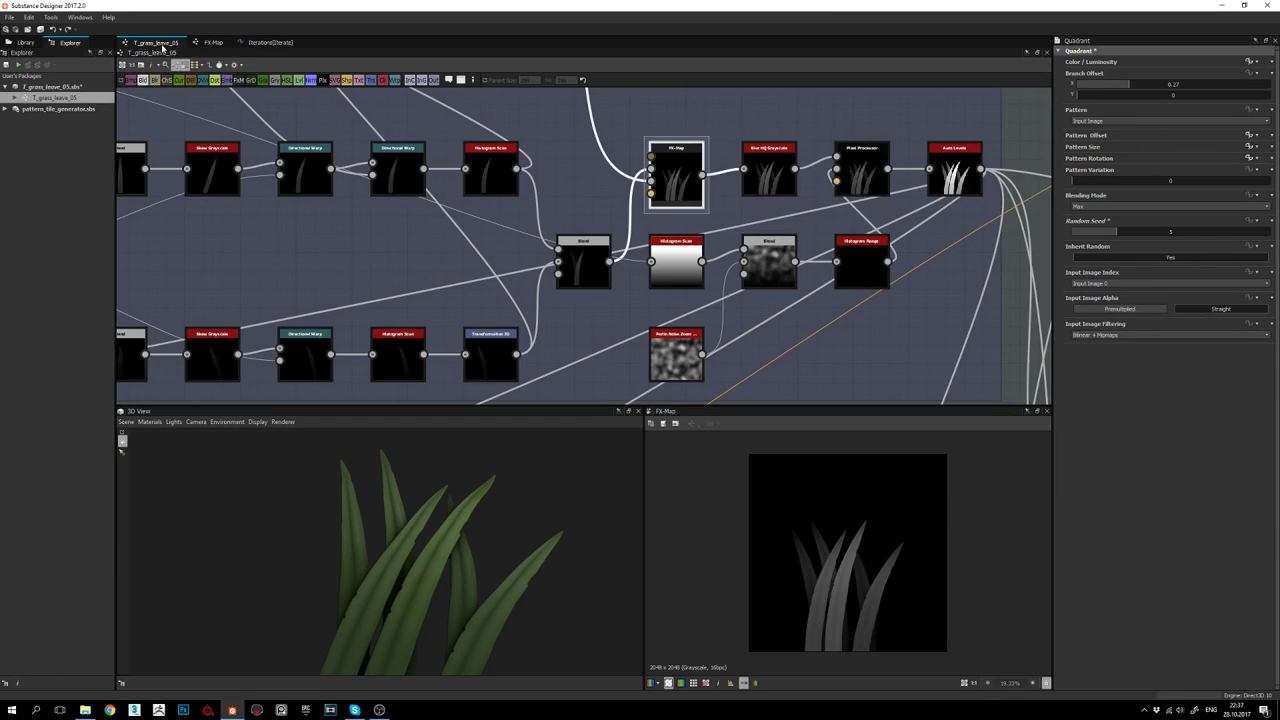
click(160, 42)
drag(449, 555, 480, 543)
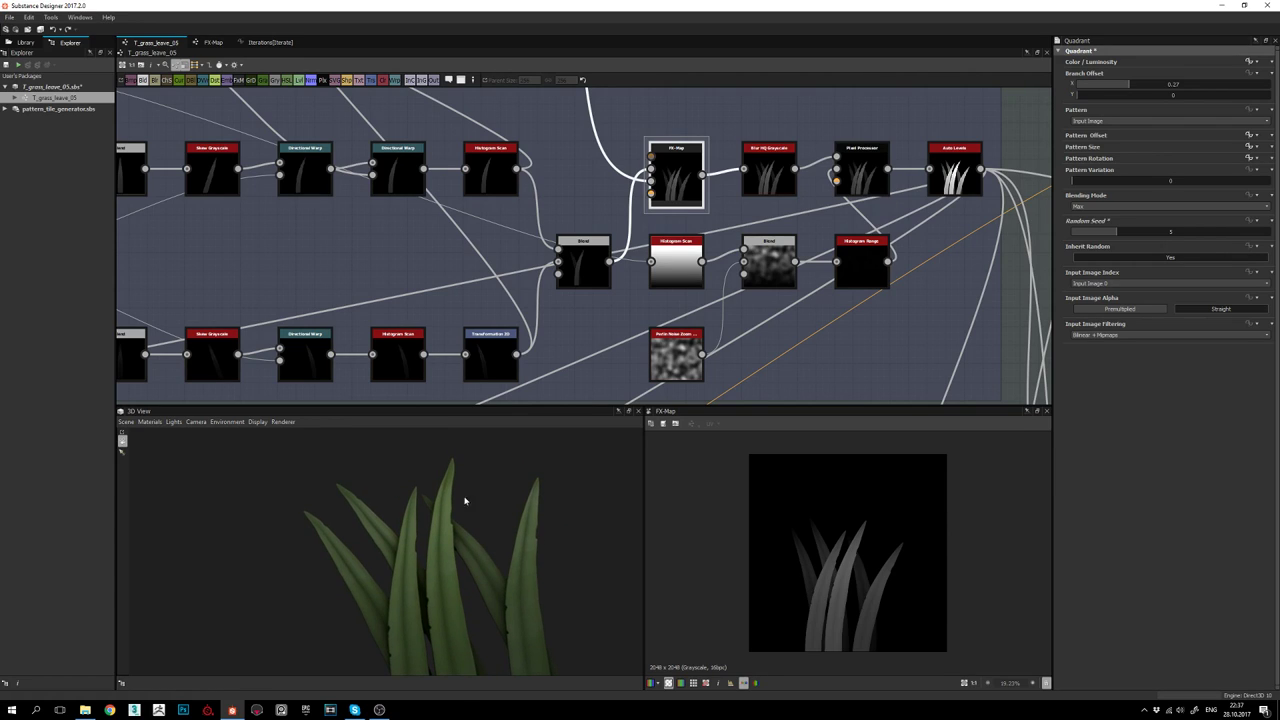
mouse_move(487, 625)
mouse_down()
mouse_move(474, 623)
mouse_move(484, 612)
mouse_up()
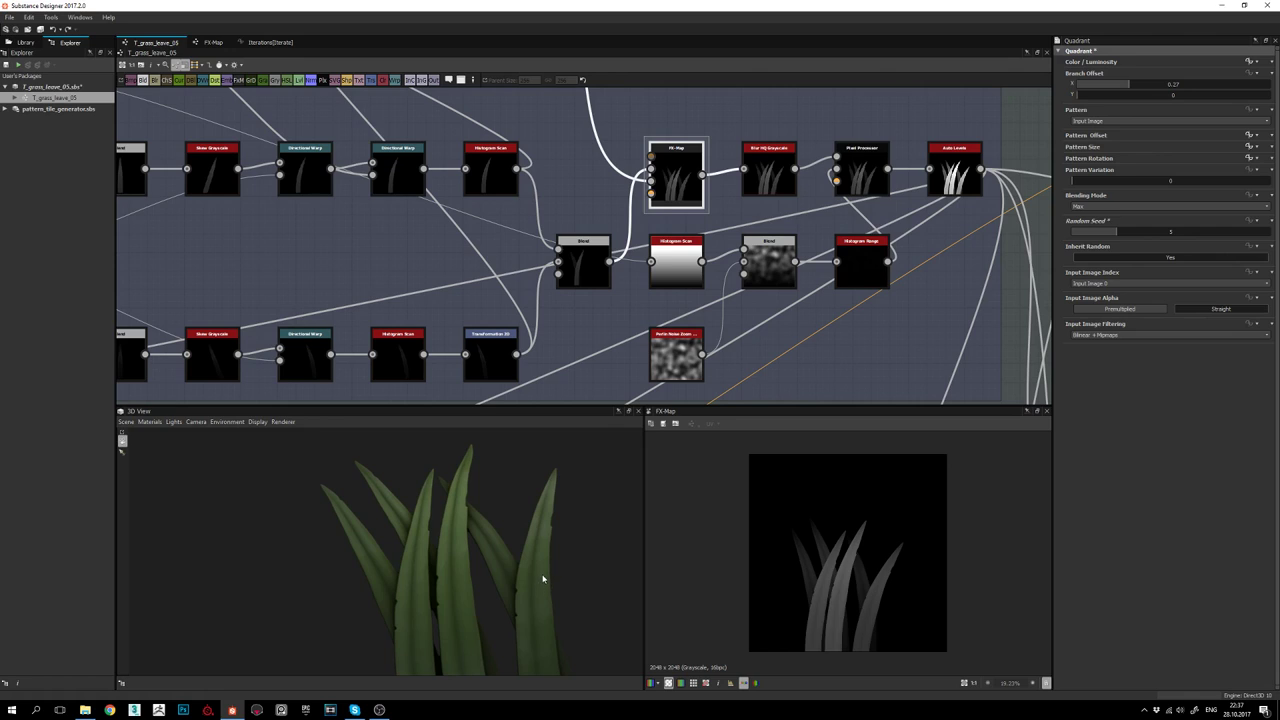
drag(533, 560, 528, 569)
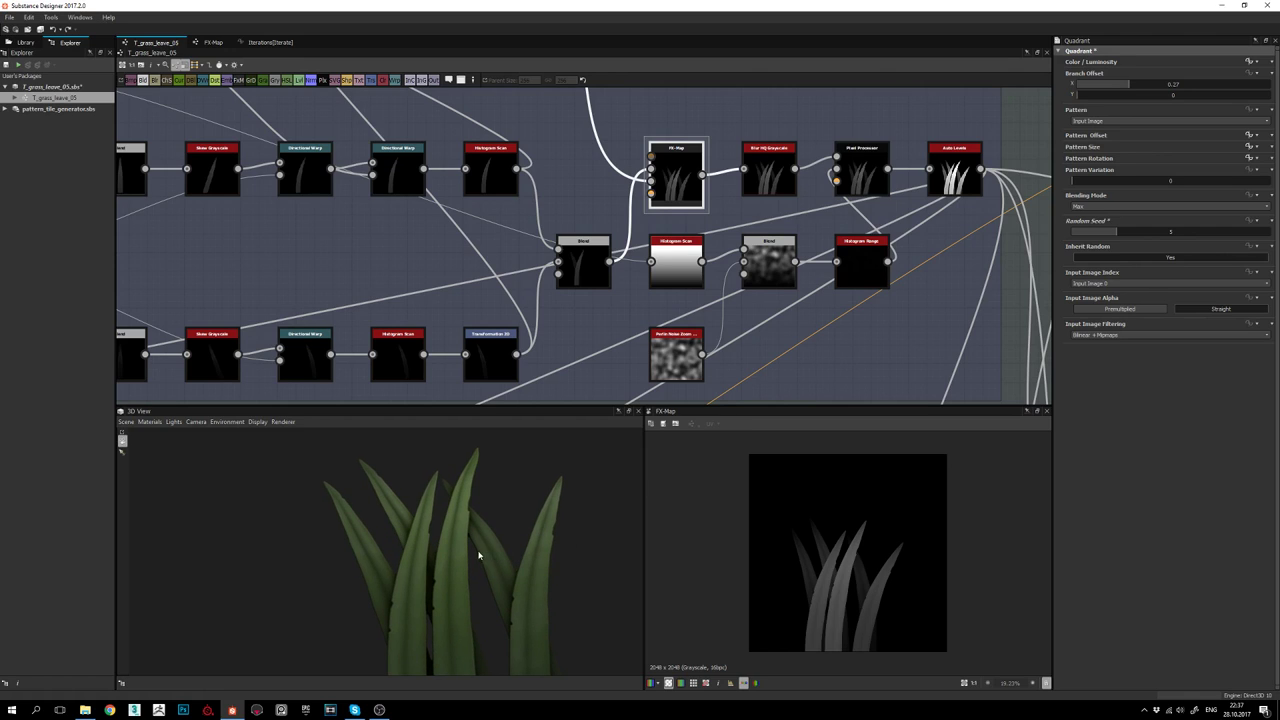
drag(437, 578, 443, 584)
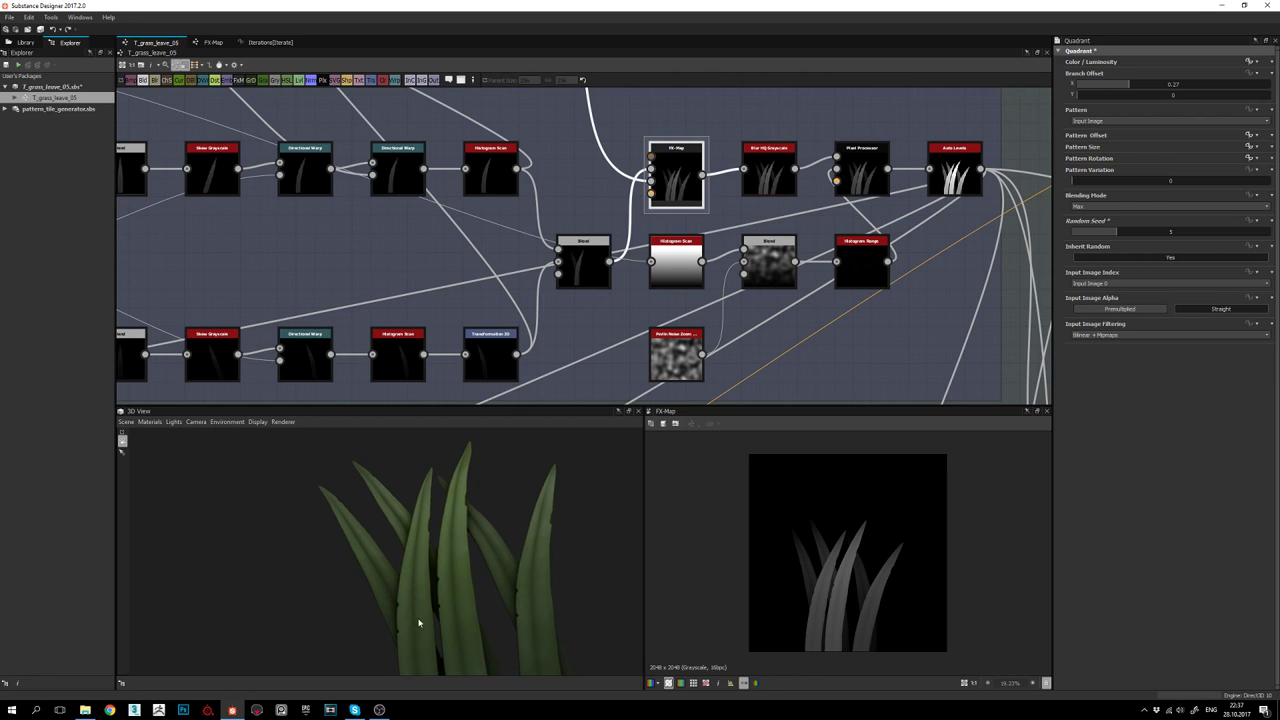
Examine the grass_shape node network feeding the FX-Map and the nodes after it, comparing them with the 3D leaves
middle_drag(349, 263, 628, 262)
scroll(408, 263, down, 3)
middle_drag(748, 275, 688, 286)
scroll(709, 241, up, 3)
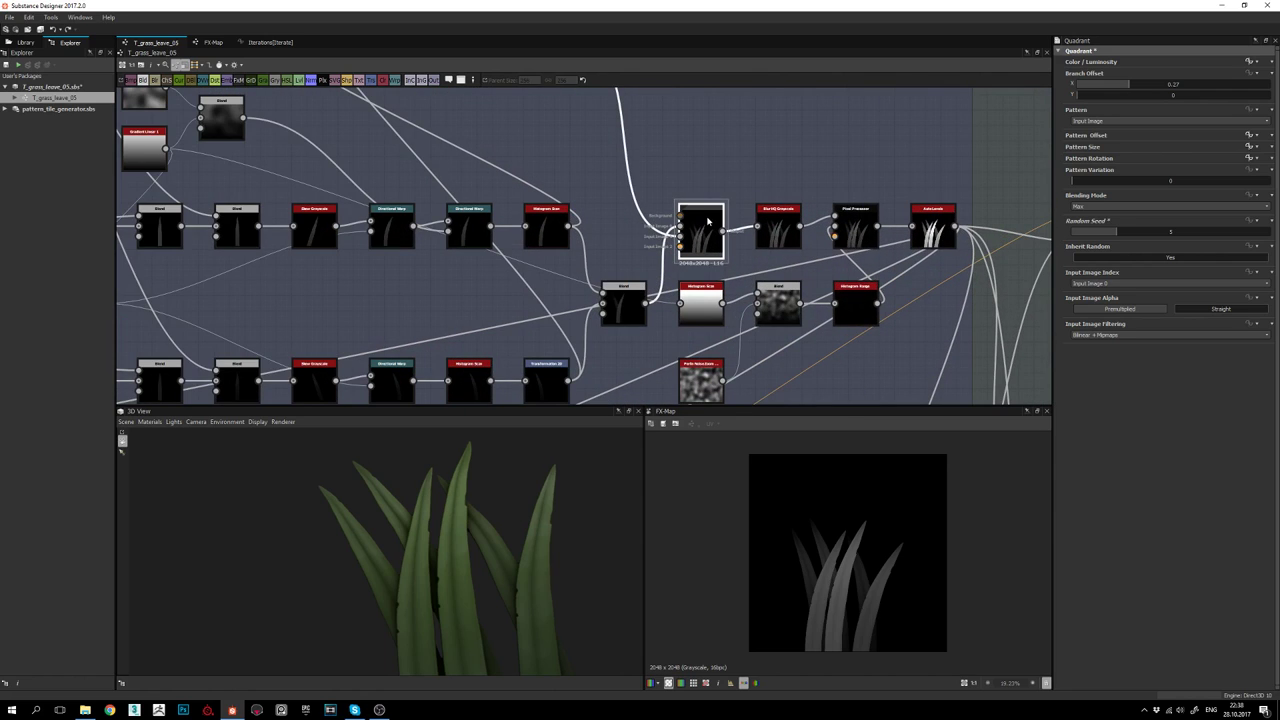
scroll(710, 215, down, 5)
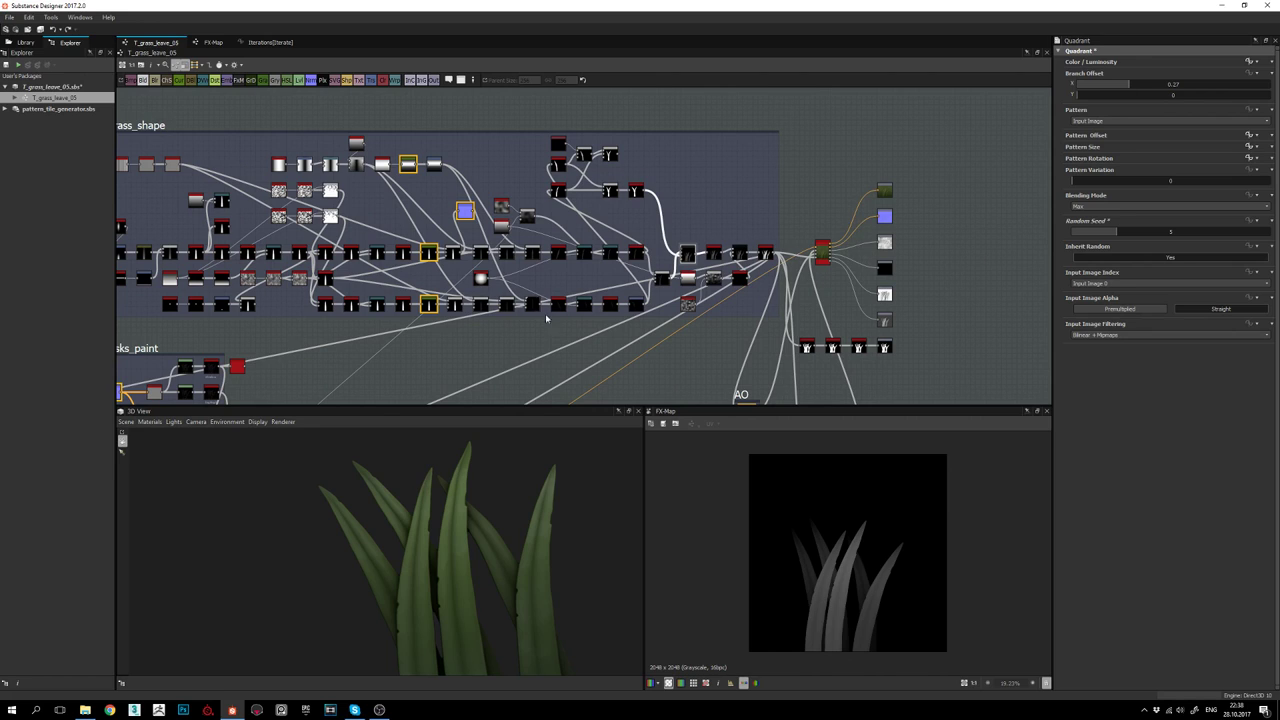
scroll(716, 293, up, 2)
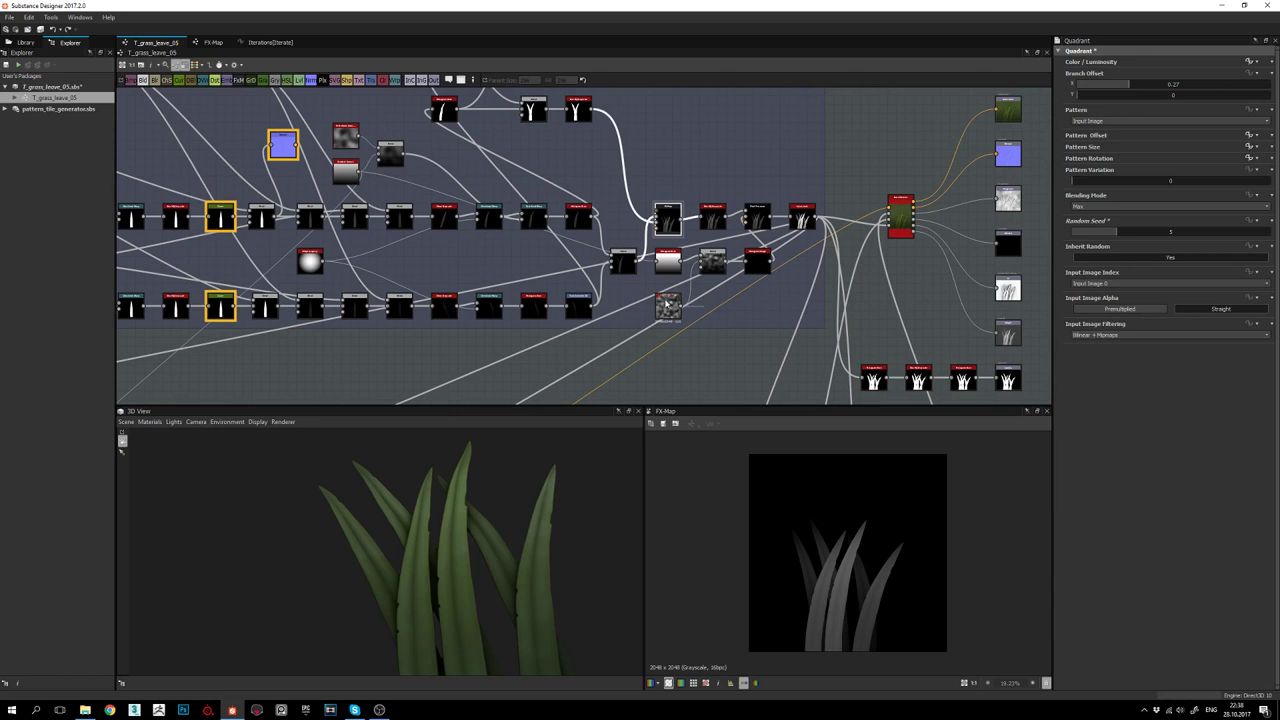
drag(500, 591, 493, 592)
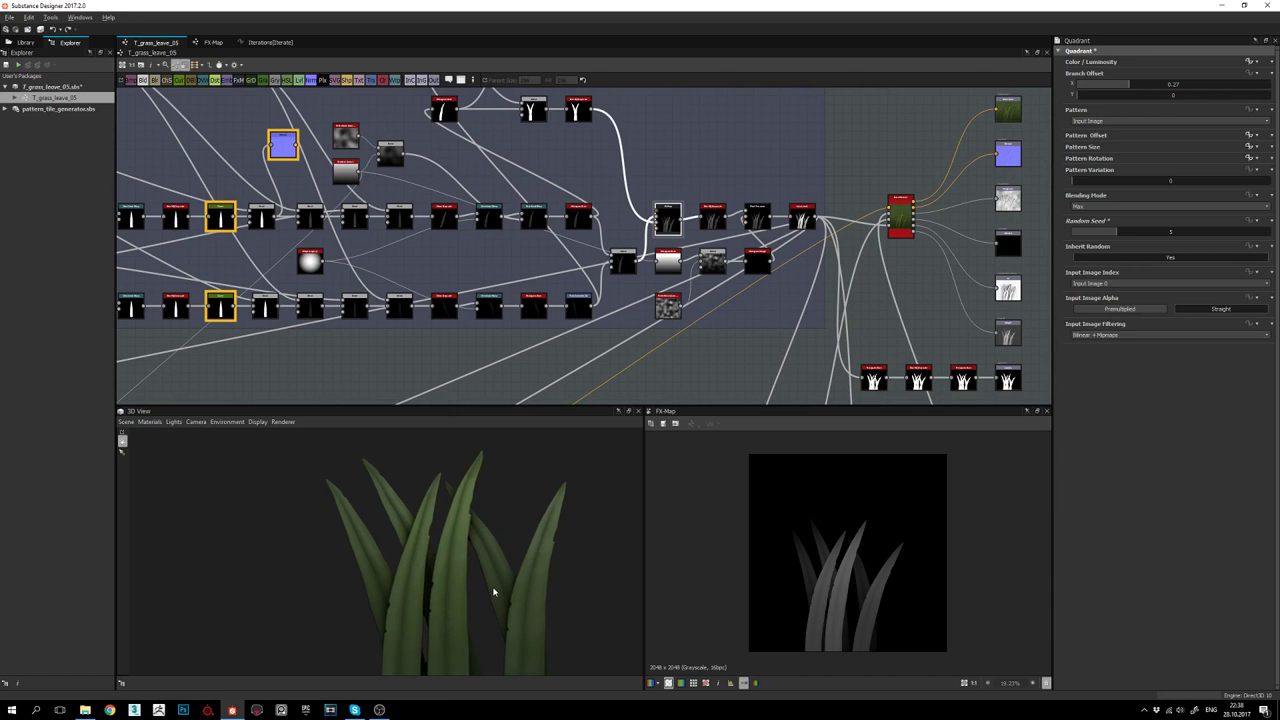
scroll(697, 229, up, 3)
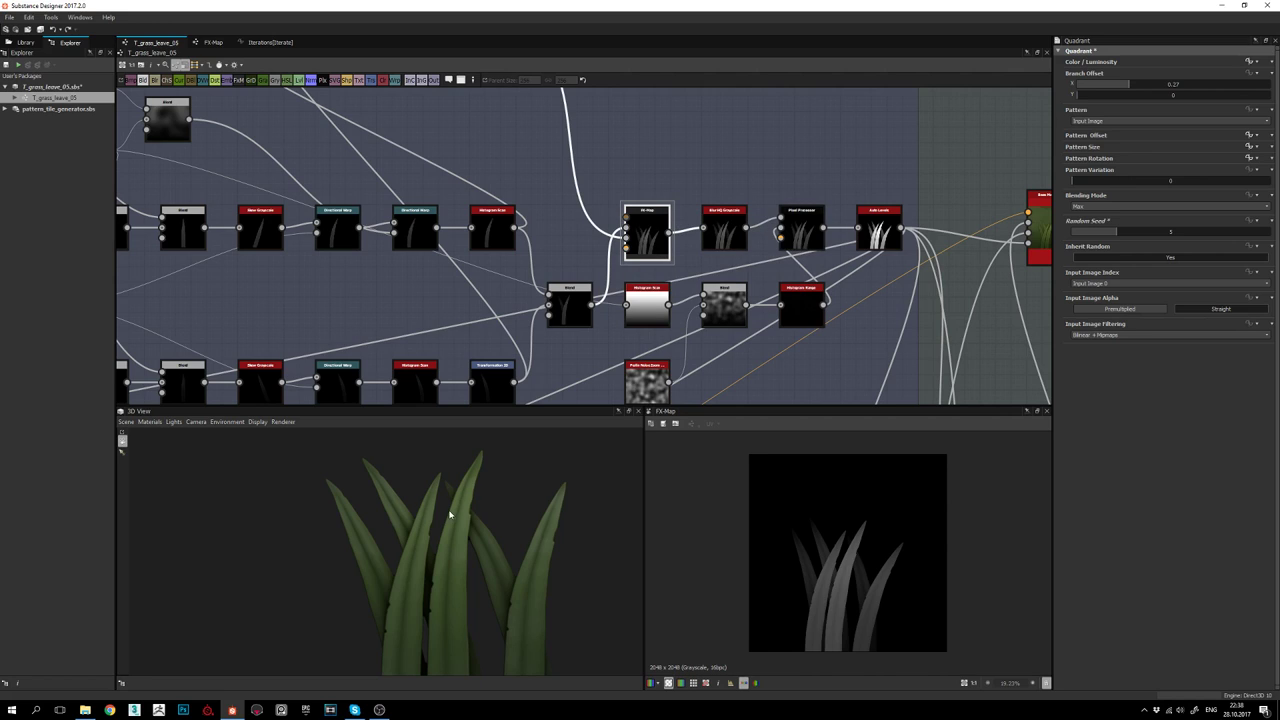
Open the FX-Map node's inner graph and show the Quadrant node's parameters
click(657, 235)
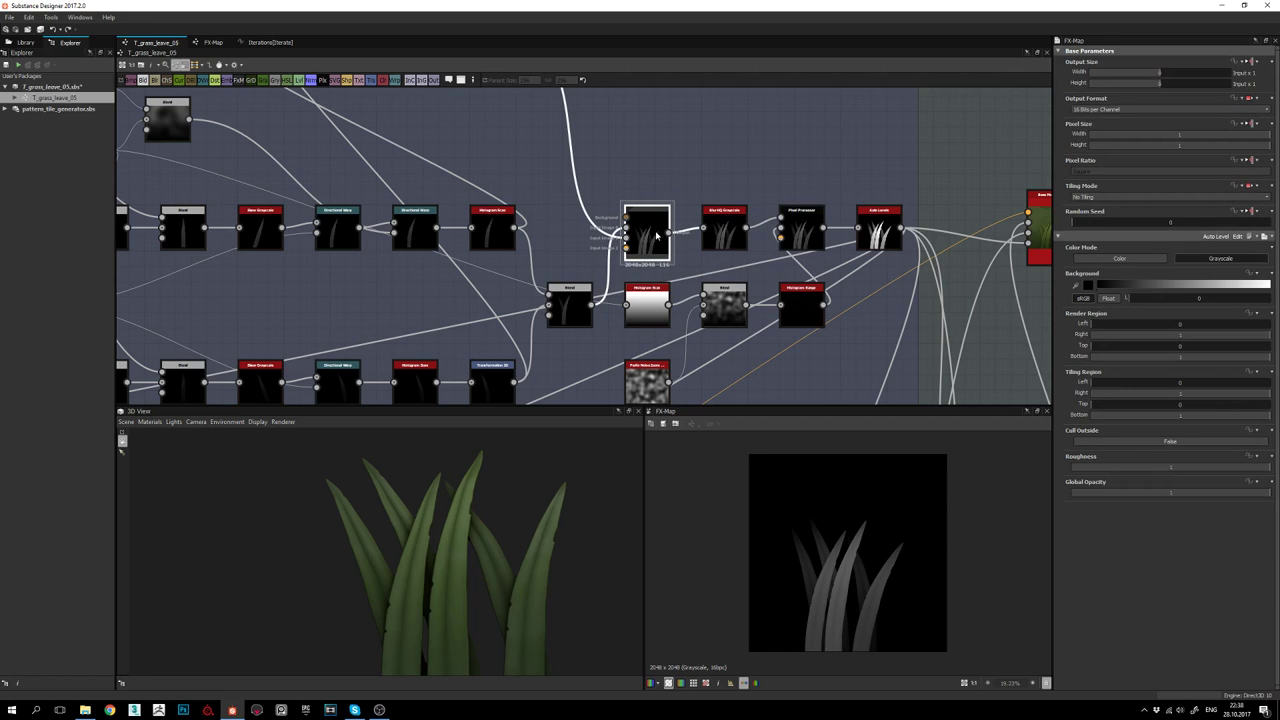
double_click(657, 235)
middle_drag(664, 224, 621, 252)
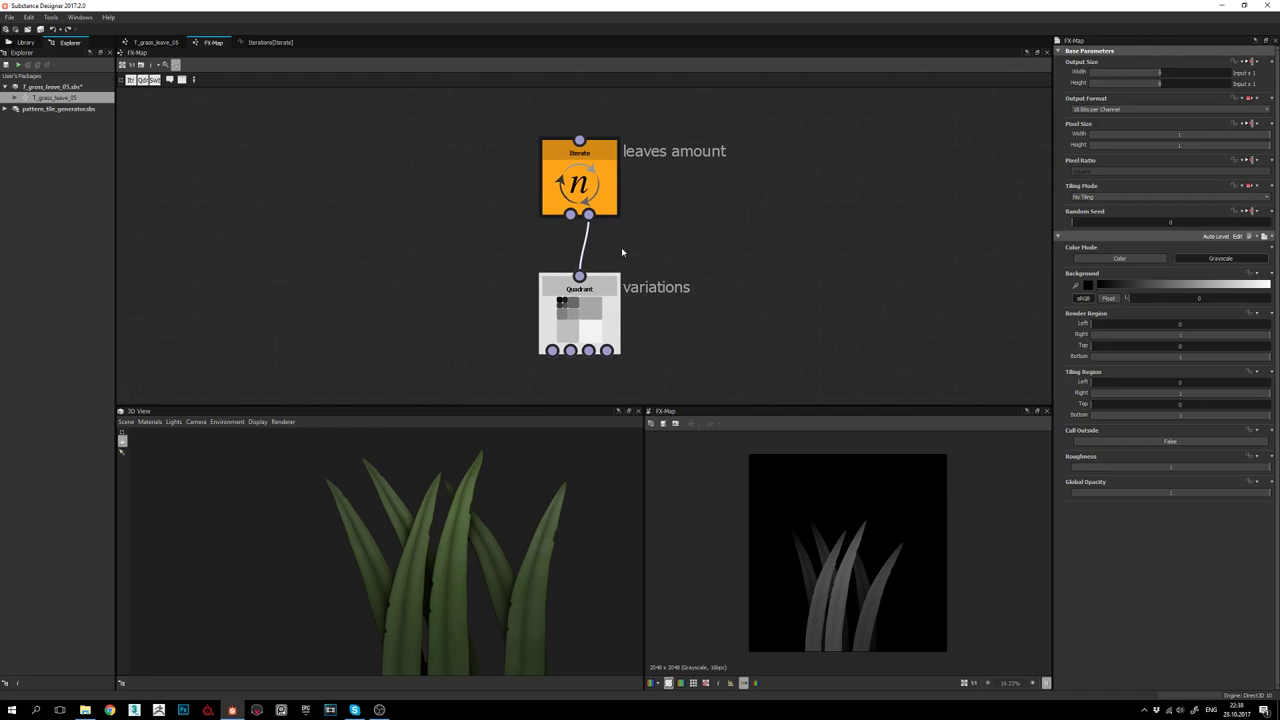
click(608, 307)
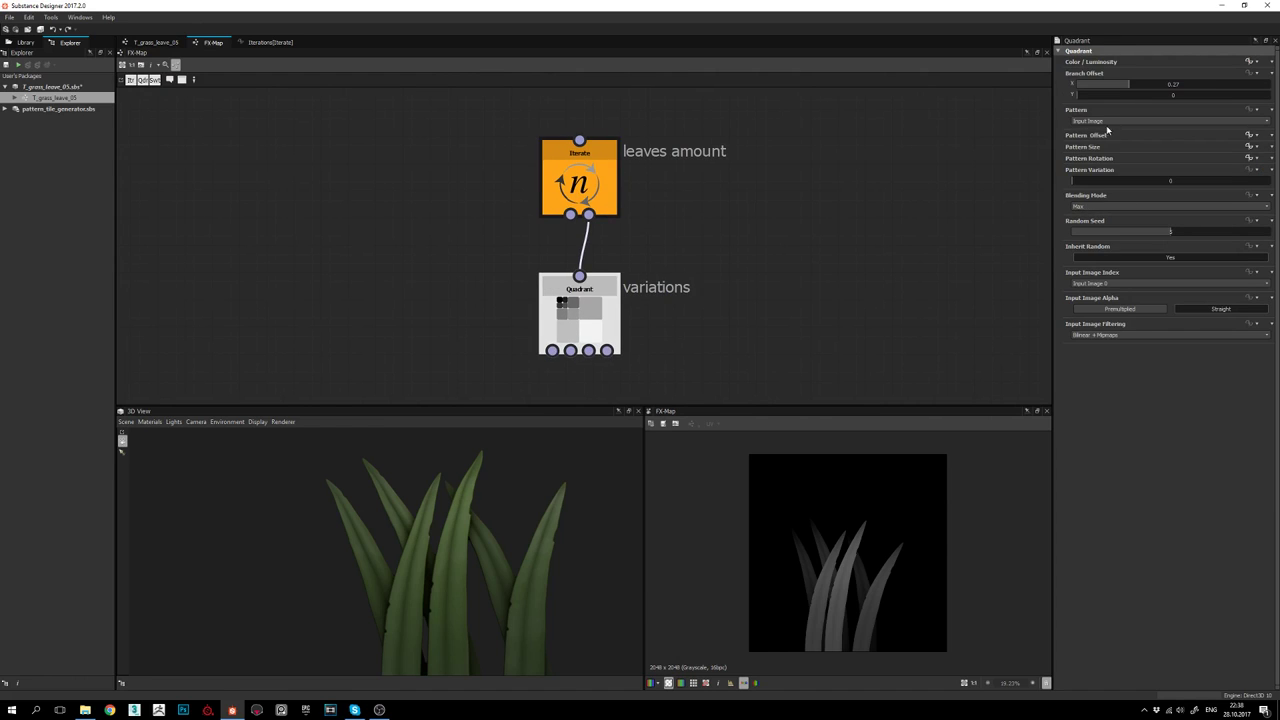
Open the Quadrant's Color / Luminosity function and examine its pattern_rotation, pattern_size, pattern_offset and luminosity node groups
click(1248, 61)
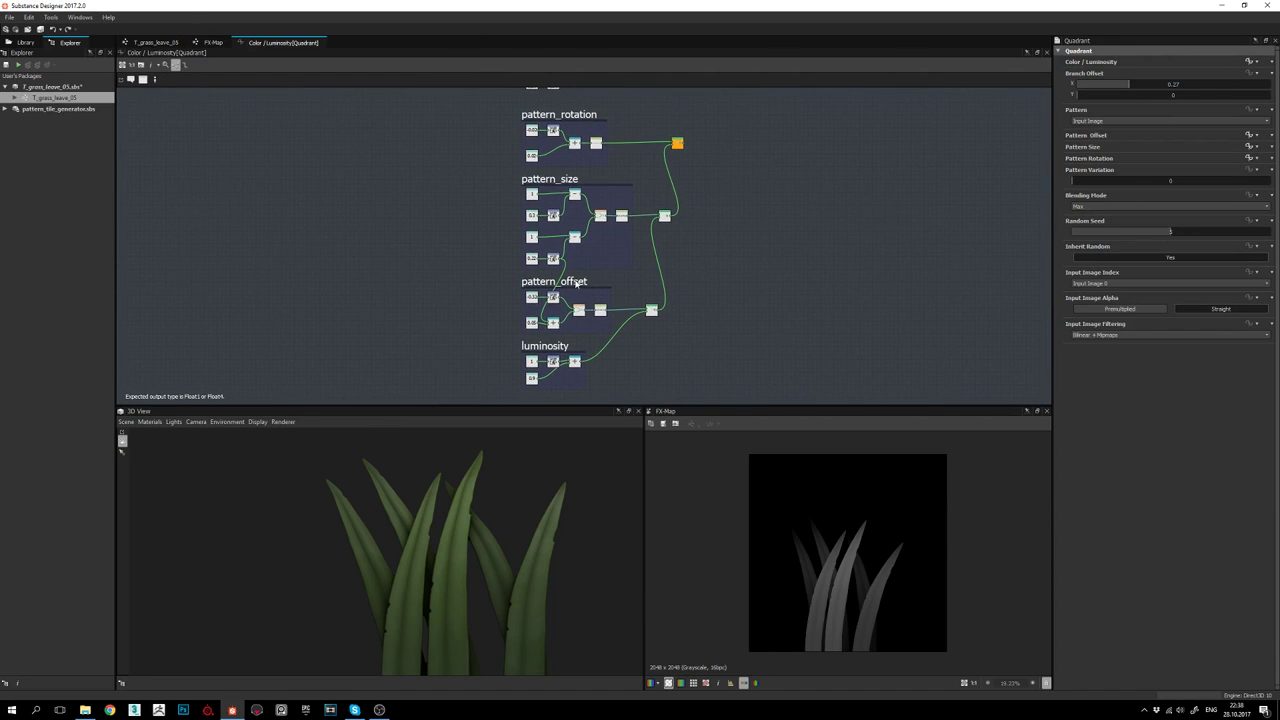
middle_drag(575, 276, 602, 258)
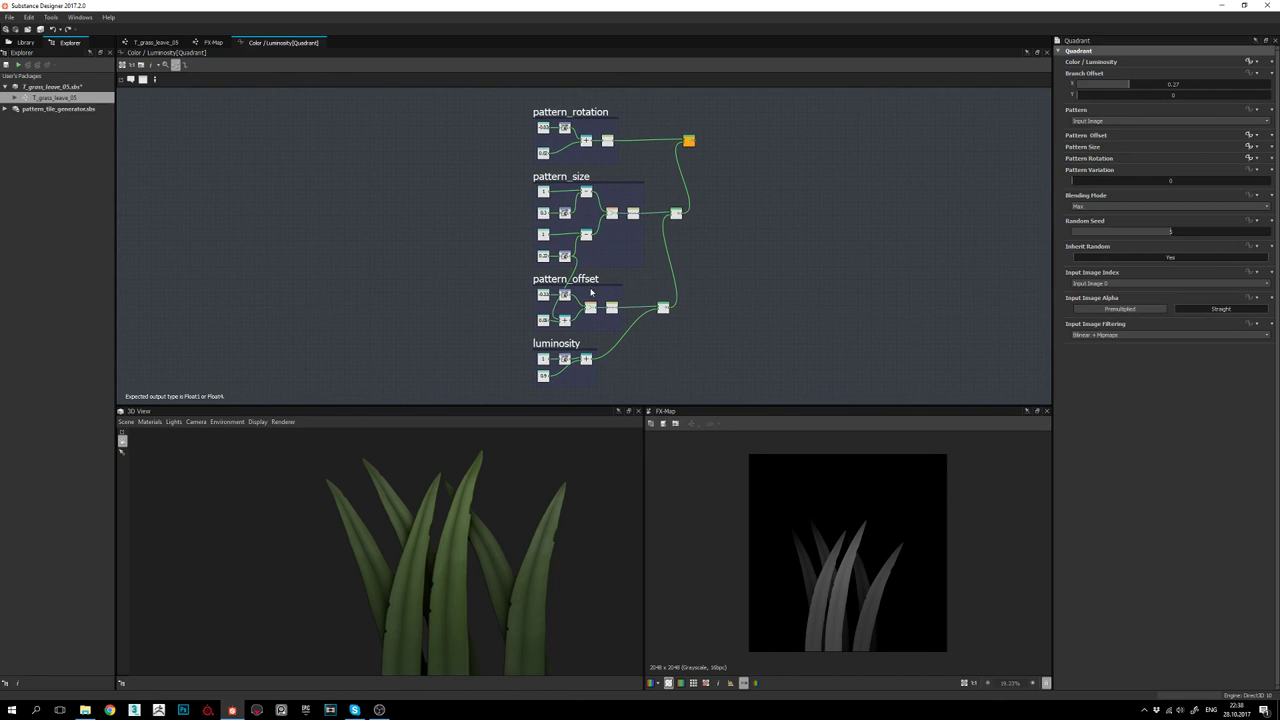
scroll(587, 288, up, 2)
scroll(611, 286, up, 3)
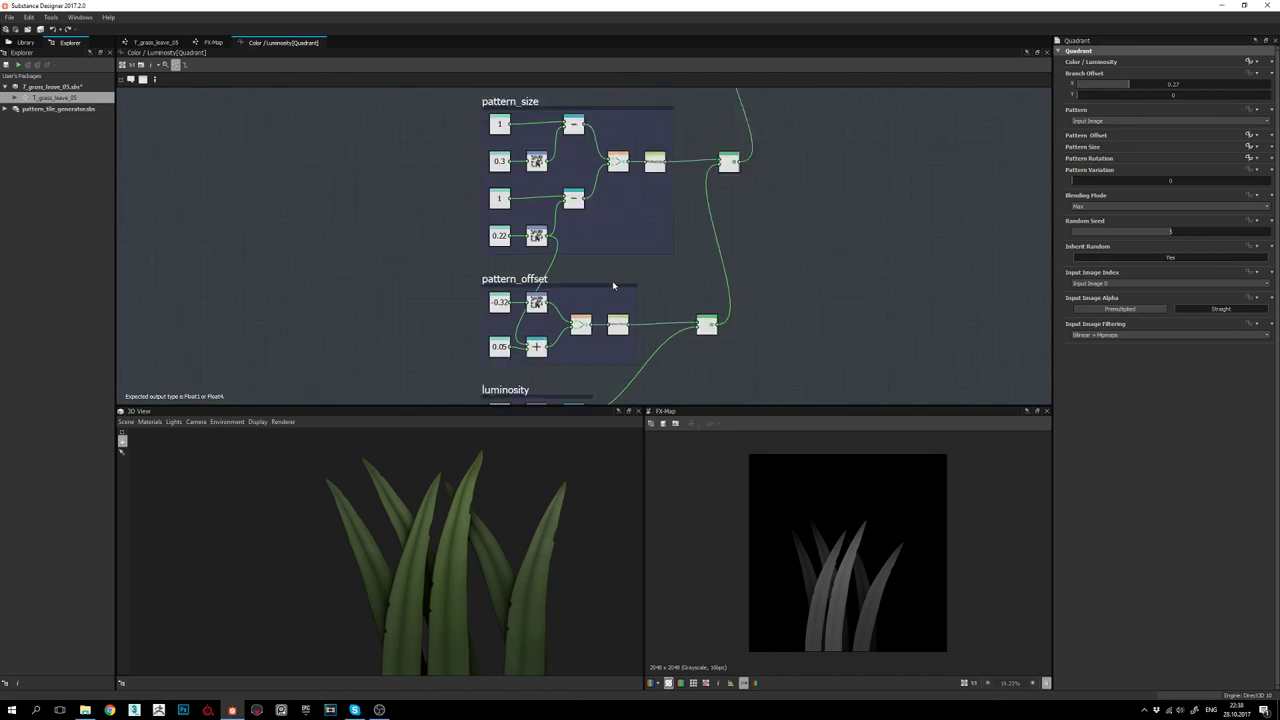
middle_drag(611, 286, 631, 286)
scroll(631, 289, down, 2)
scroll(628, 292, down, 2)
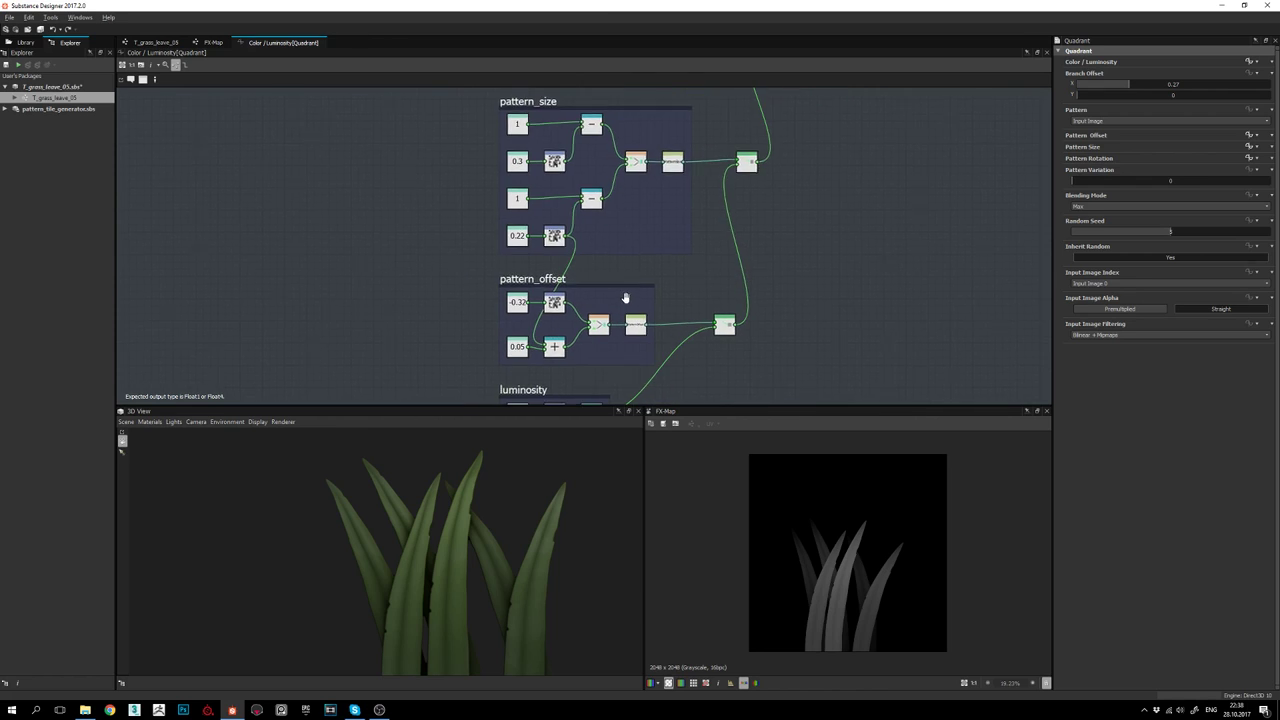
scroll(613, 278, down, 2)
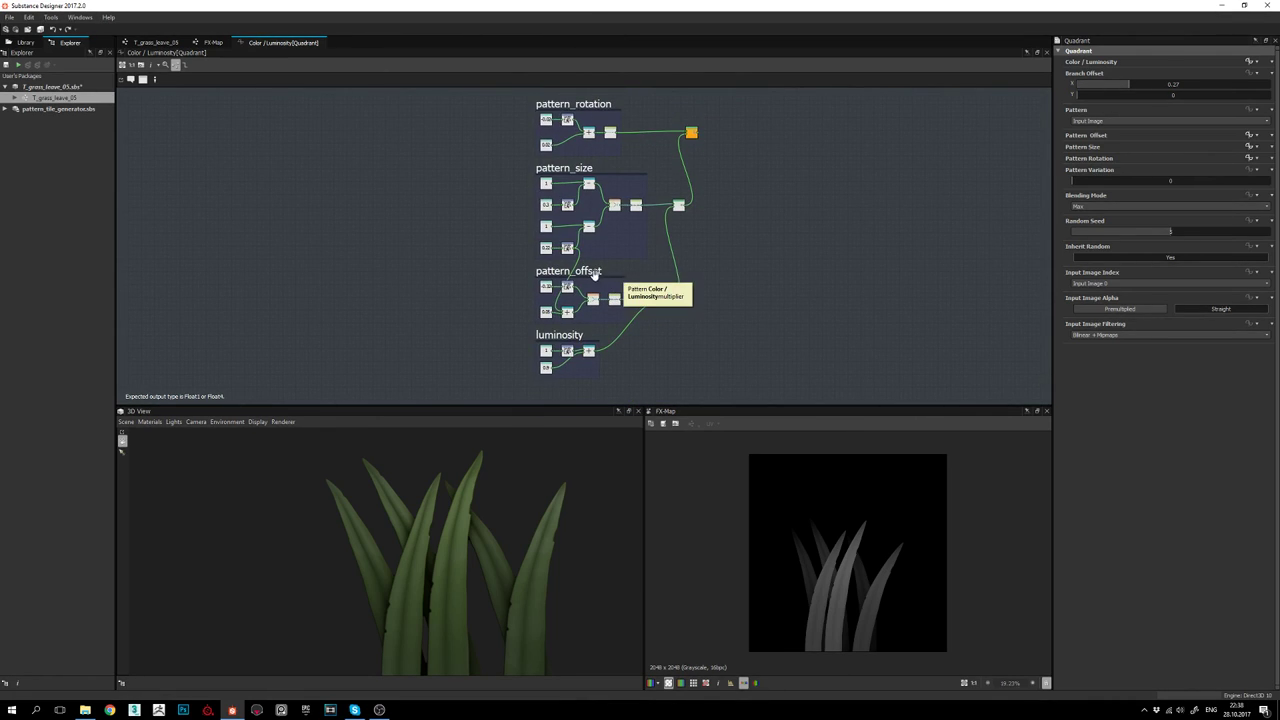
scroll(593, 278, up, 2)
middle_drag(603, 348, 617, 323)
middle_drag(597, 244, 594, 263)
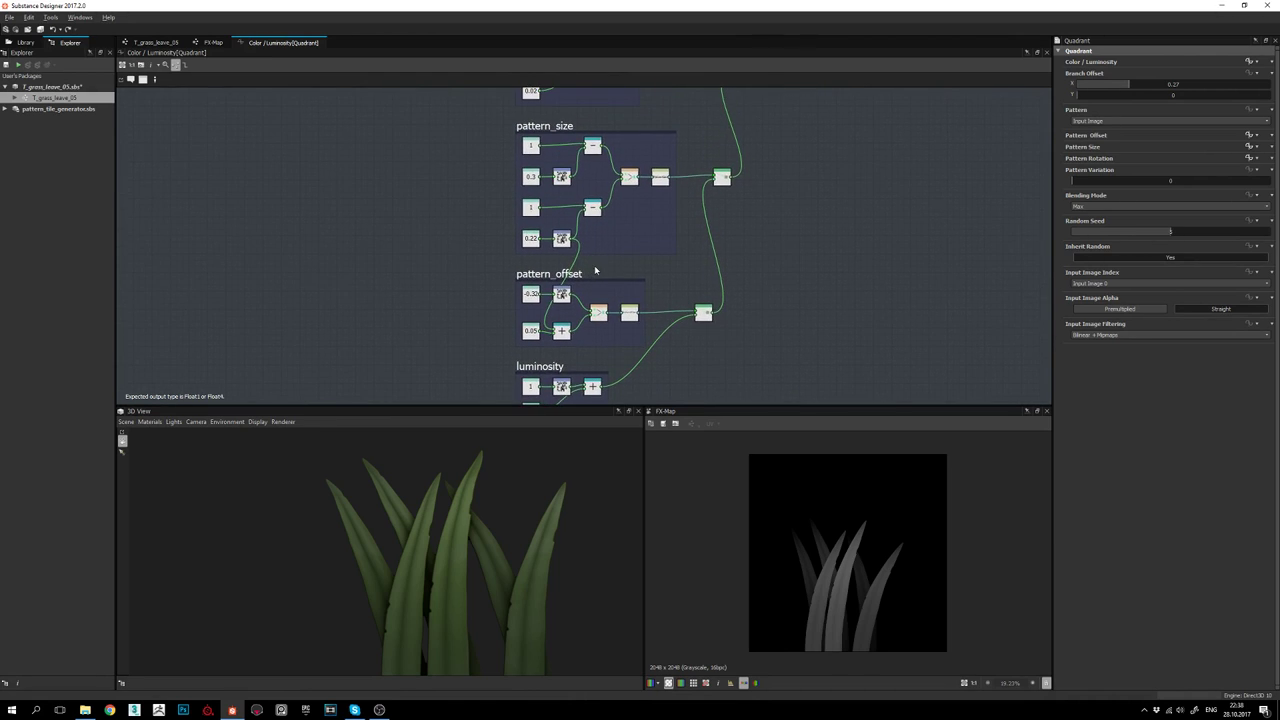
Examine how the pattern_size and pattern_offset nodes chain through to the function's output node, comparing them with the 3D leaves
scroll(594, 263, down, 2)
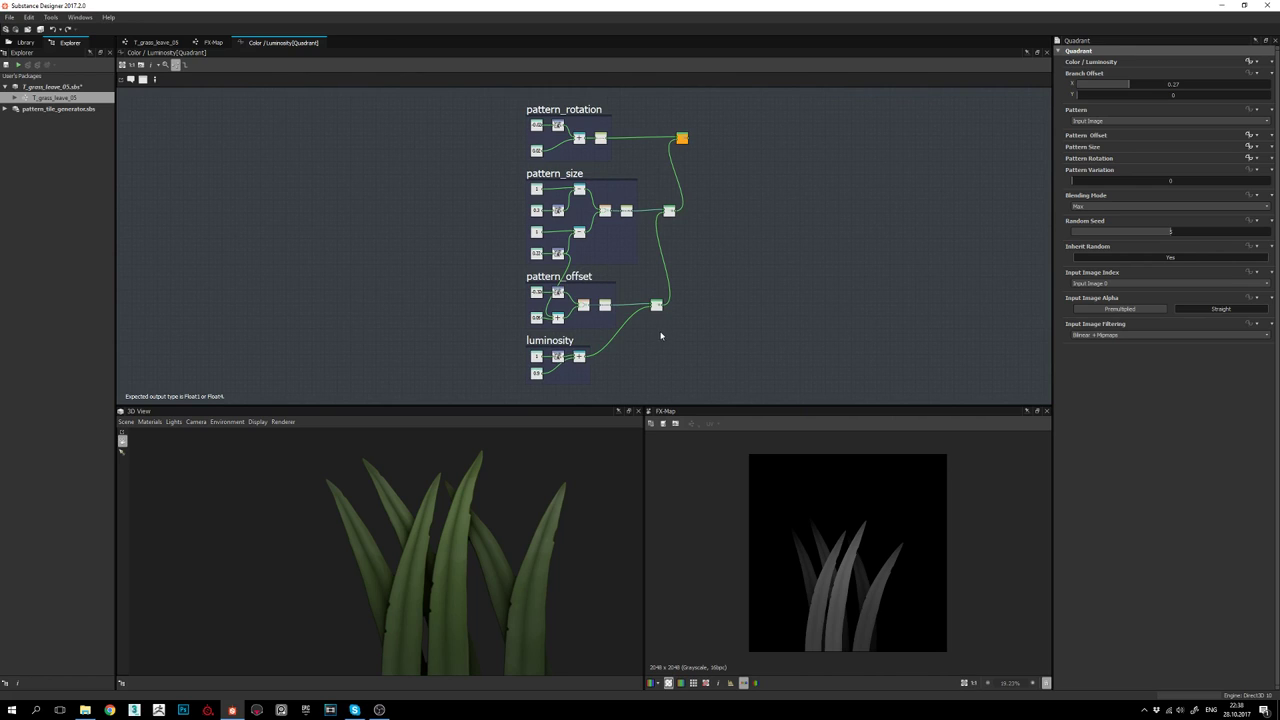
scroll(558, 305, up, 2)
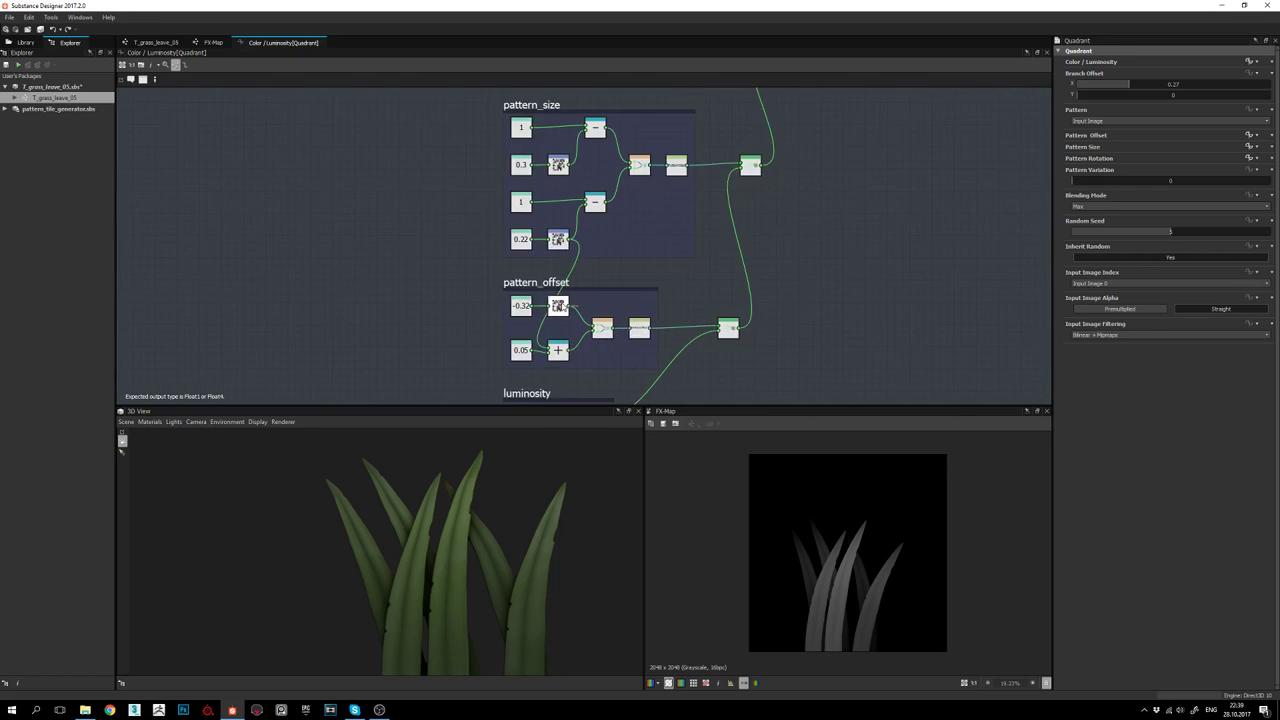
scroll(560, 306, up, 2)
scroll(600, 320, down, 2)
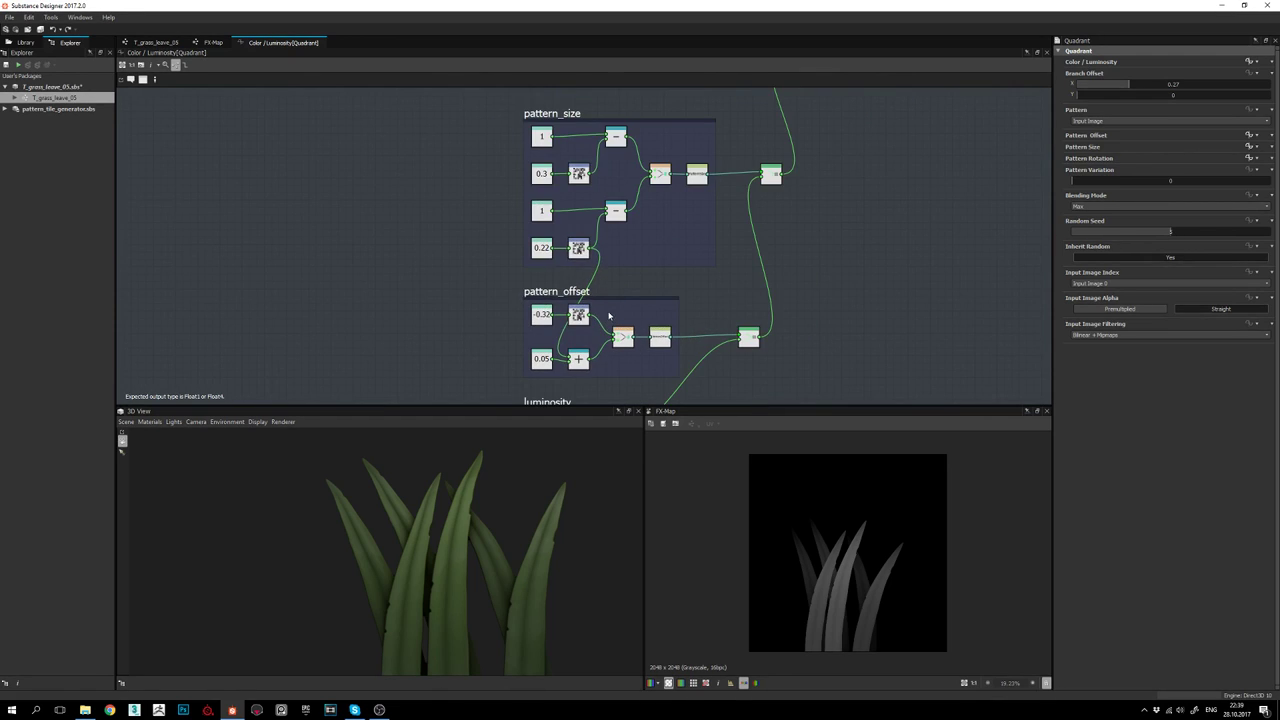
middle_drag(608, 316, 637, 286)
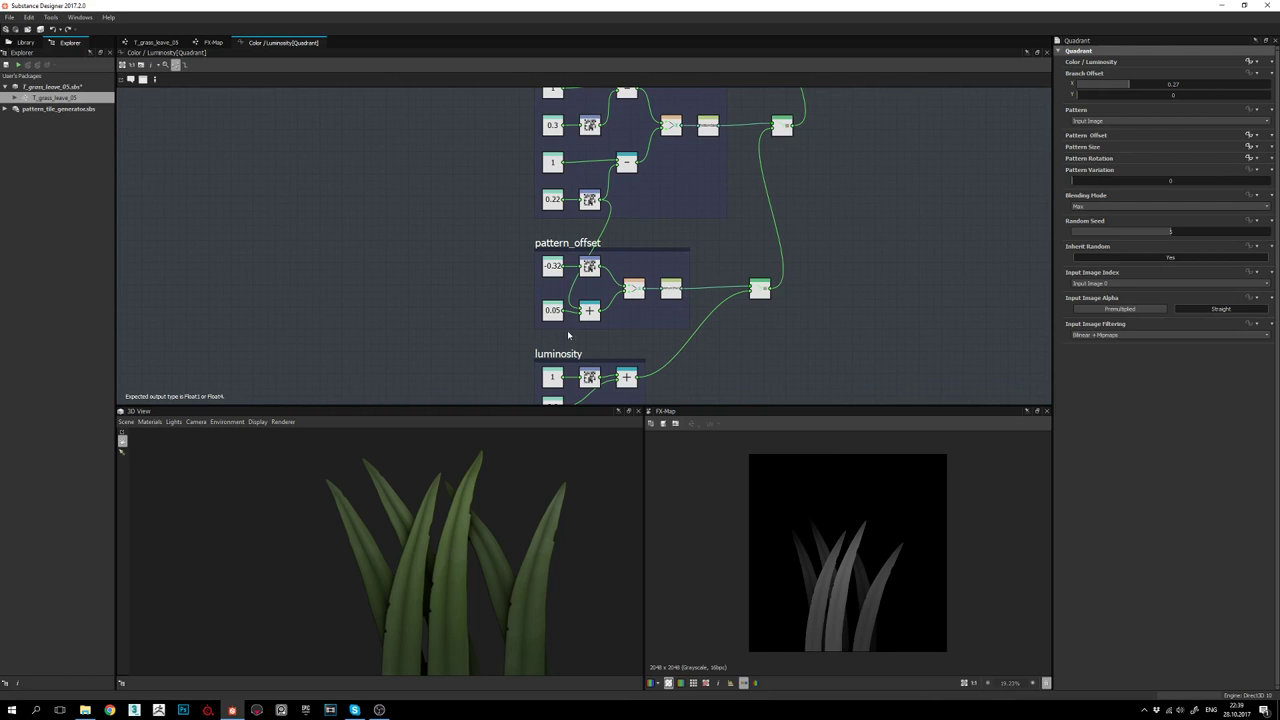
scroll(651, 312, down, 4)
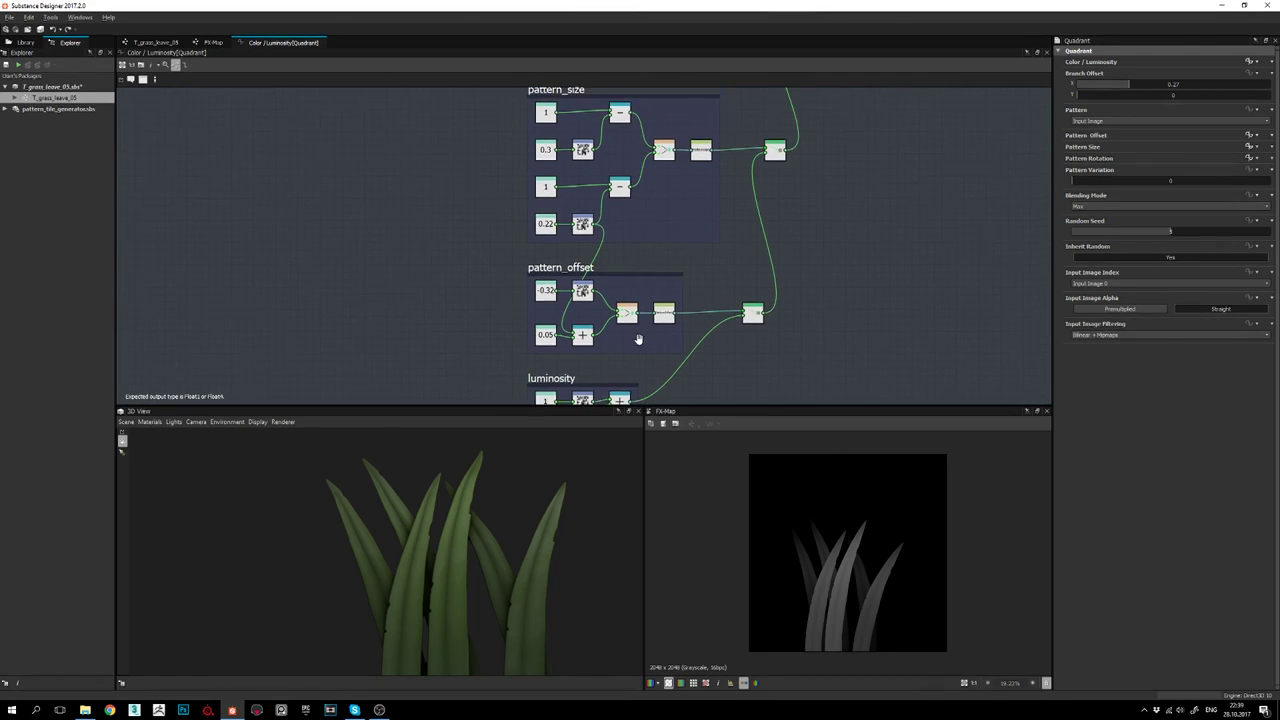
scroll(625, 306, down, 2)
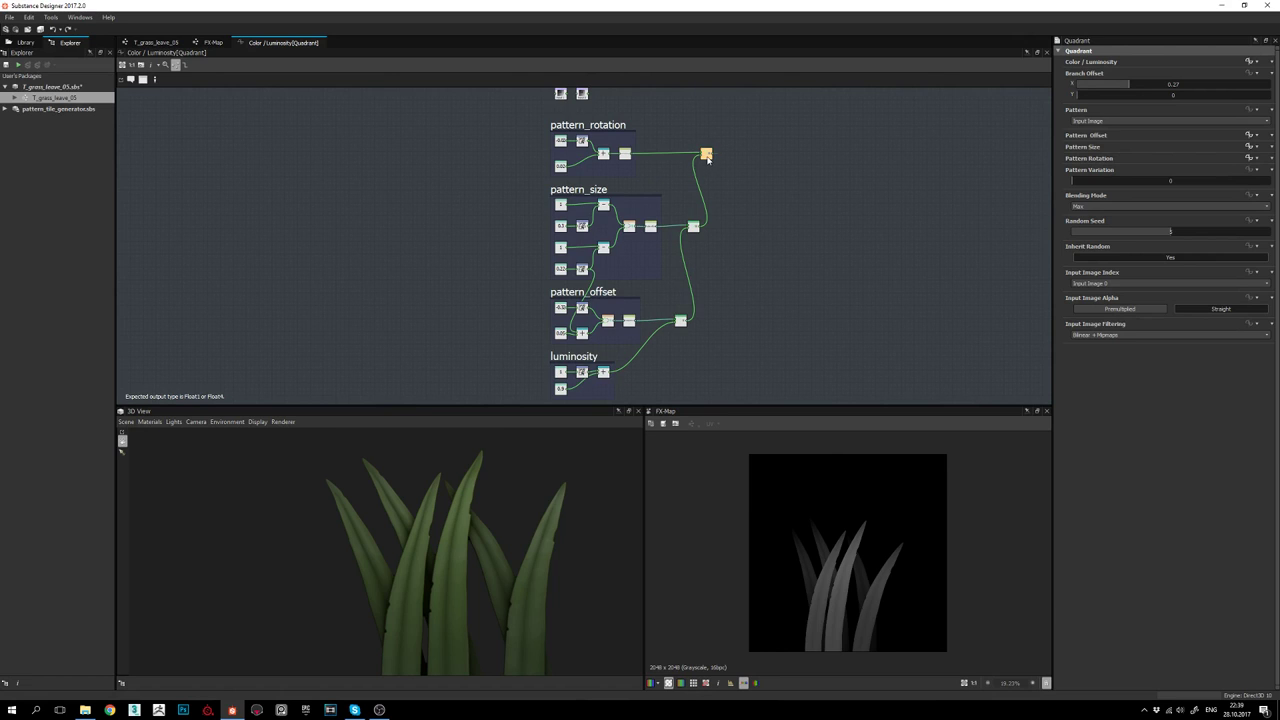
scroll(704, 153, up, 2)
scroll(662, 312, down, 3)
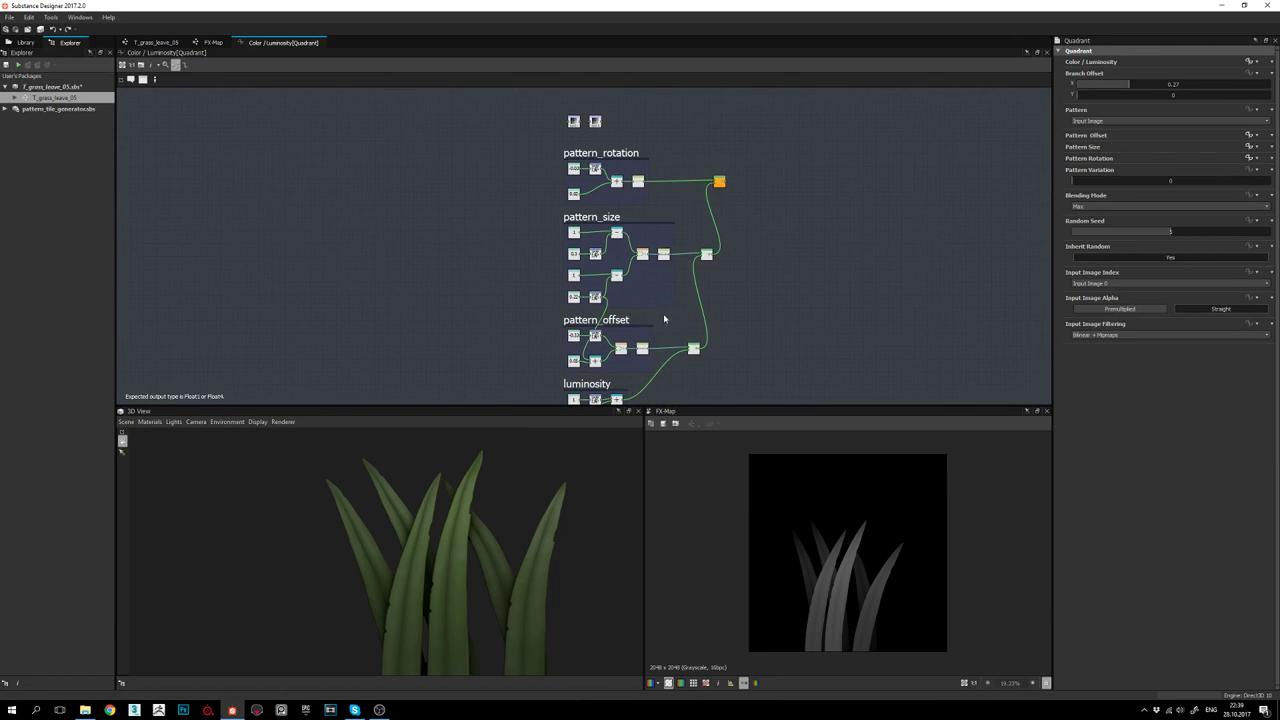
middle_drag(607, 290, 619, 286)
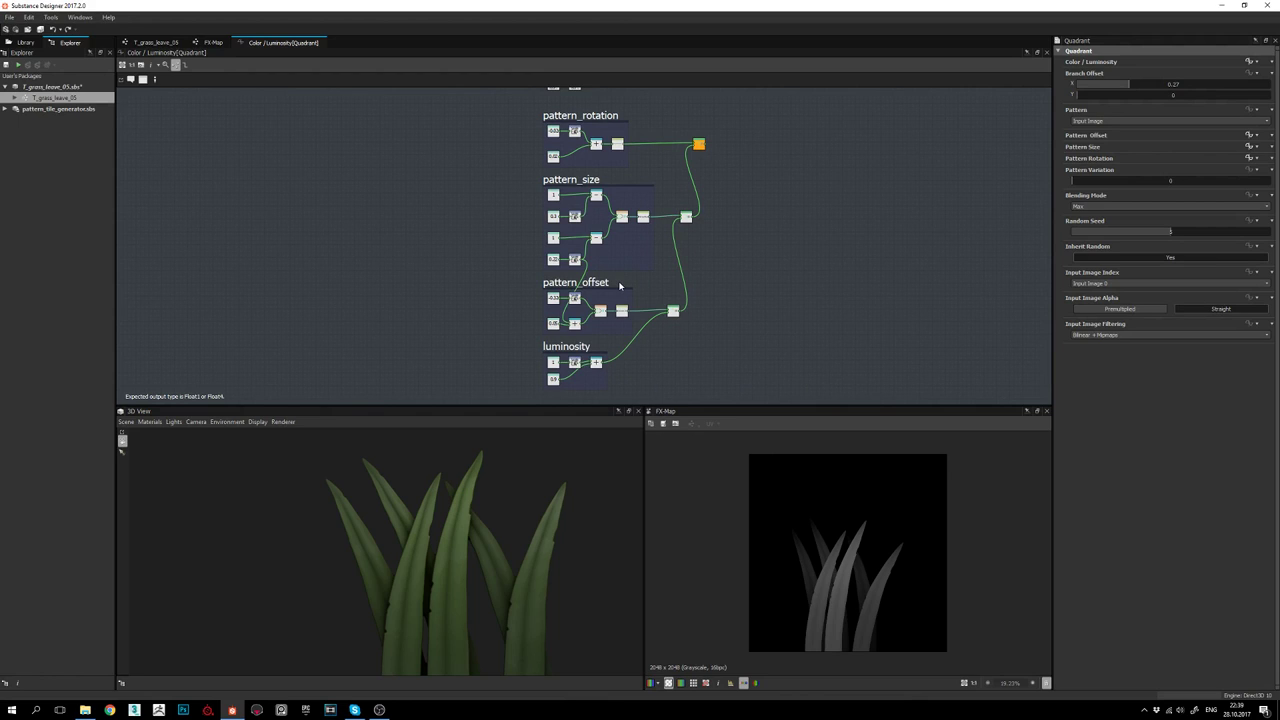
drag(524, 564, 537, 537)
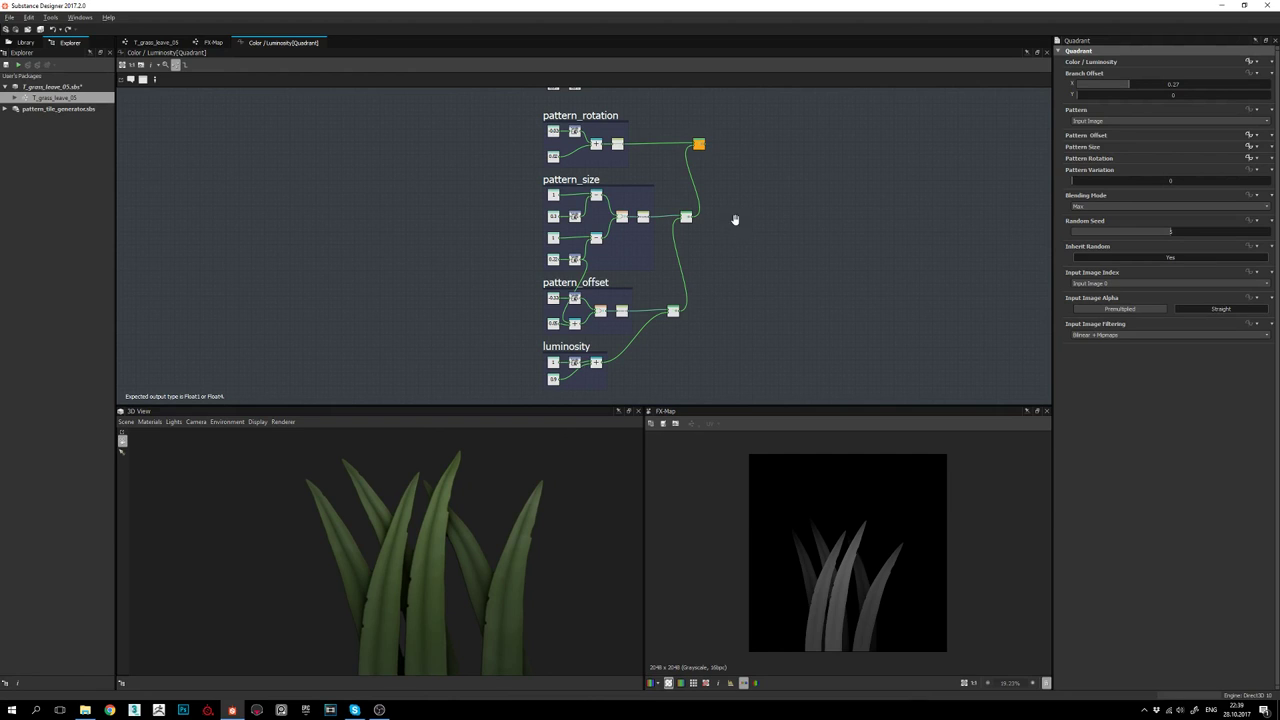
middle_drag(735, 219, 745, 210)
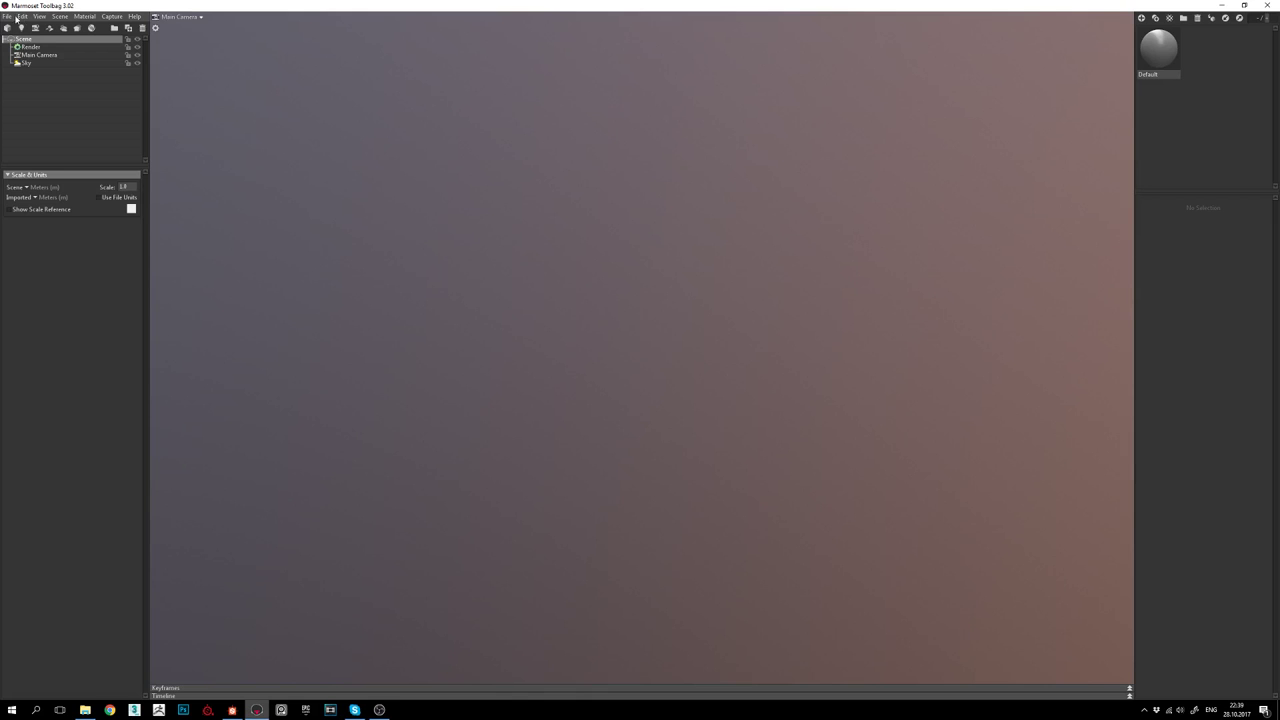
Switch to Marmoset Toolbag, open the grass_02 scene, and rotate the lighting around the grass
click(7, 16)
mouse_move(15, 45)
click(140, 44)
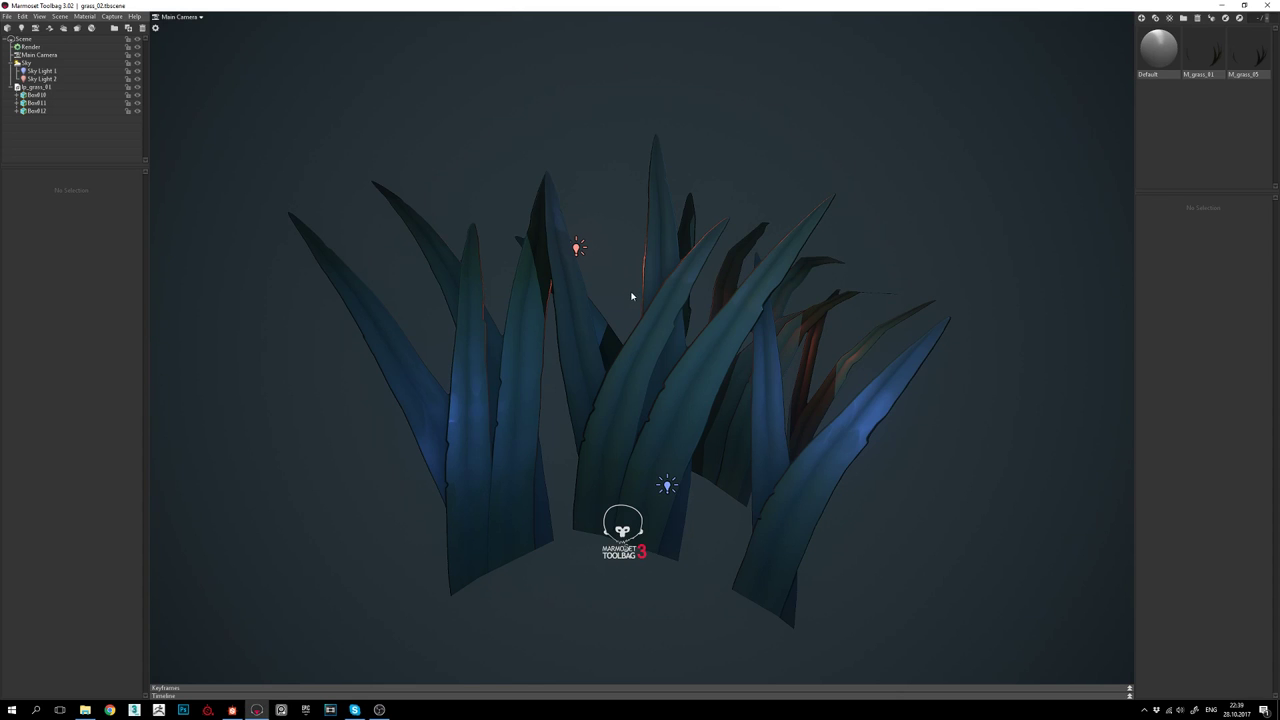
drag(630, 297, 702, 268)
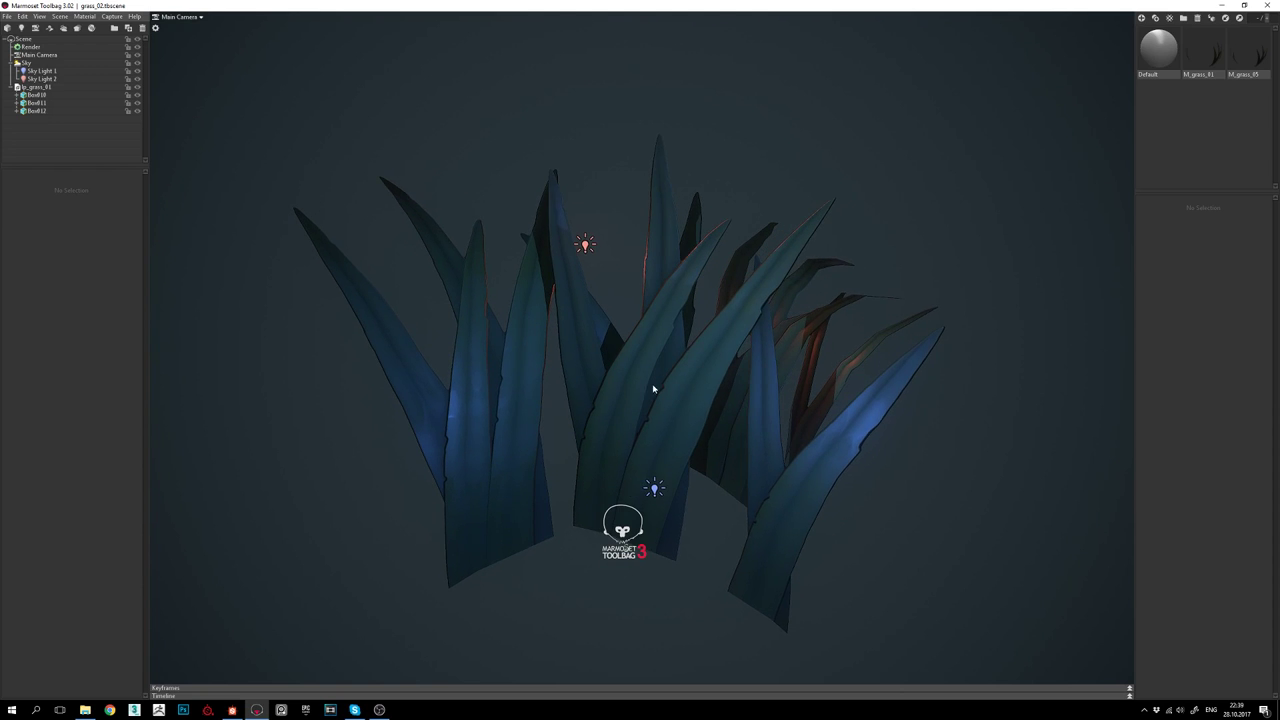
drag(670, 354, 619, 370)
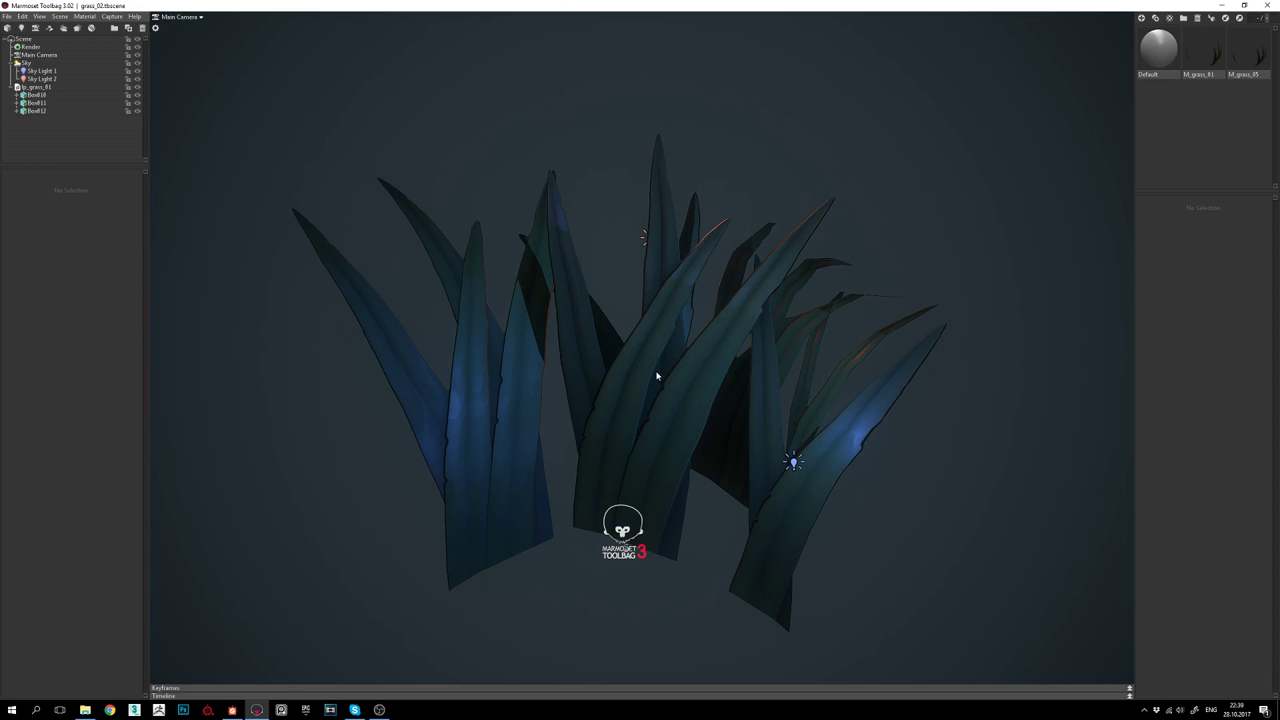
Compare the Marmoset Toolbag grass with the leaves in Substance Designer, inspecting Designer's 3D view from another angle
key(alt+Tab)
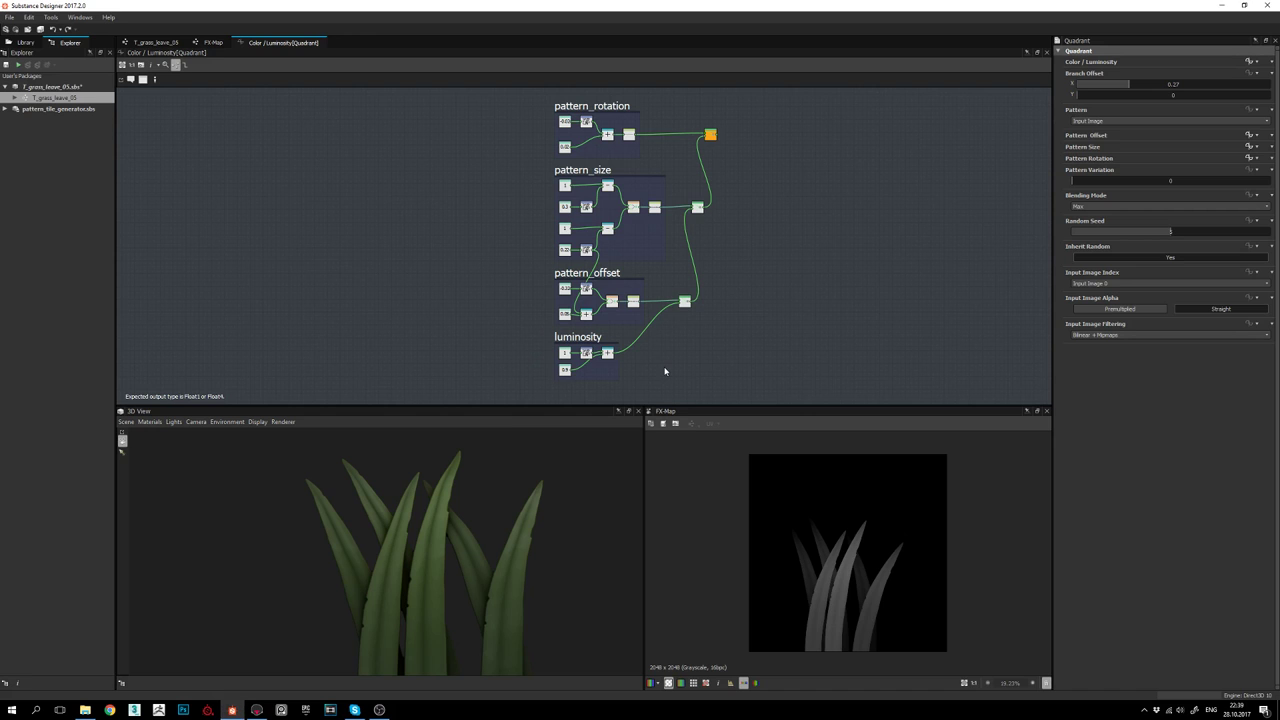
key(alt+Tab)
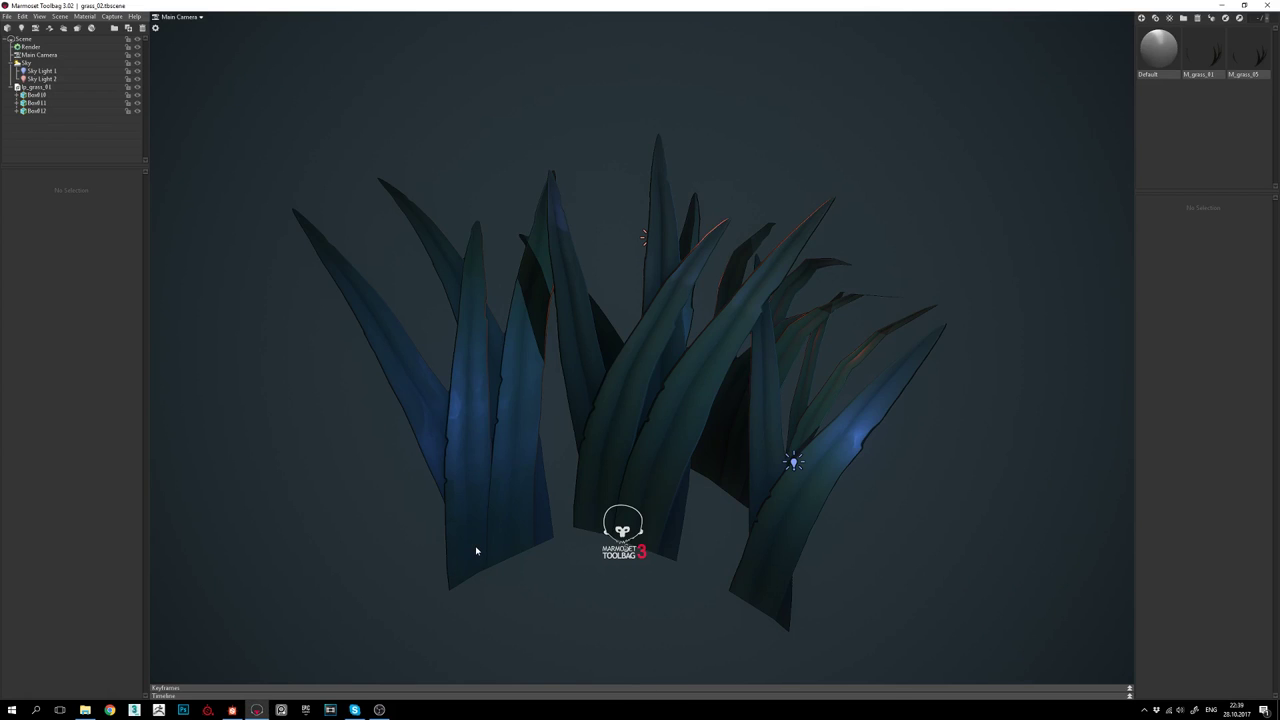
key(alt+Tab)
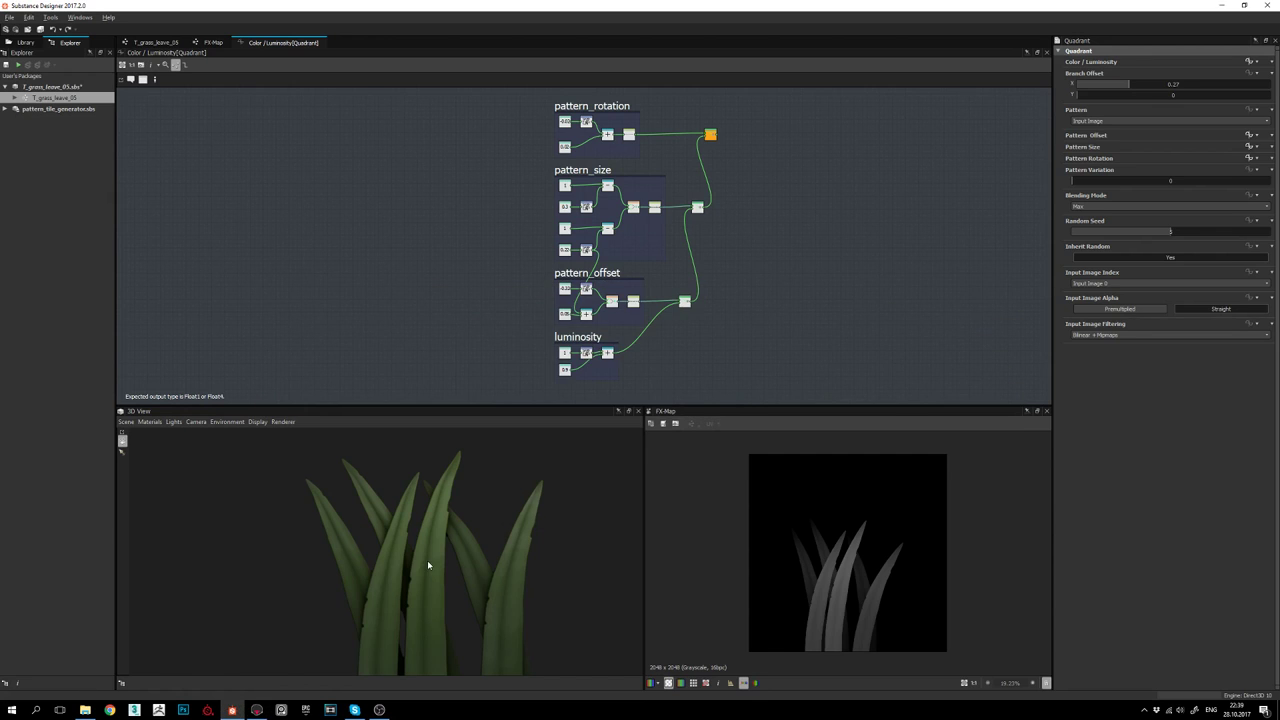
middle_drag(427, 562, 429, 548)
drag(425, 562, 488, 496)
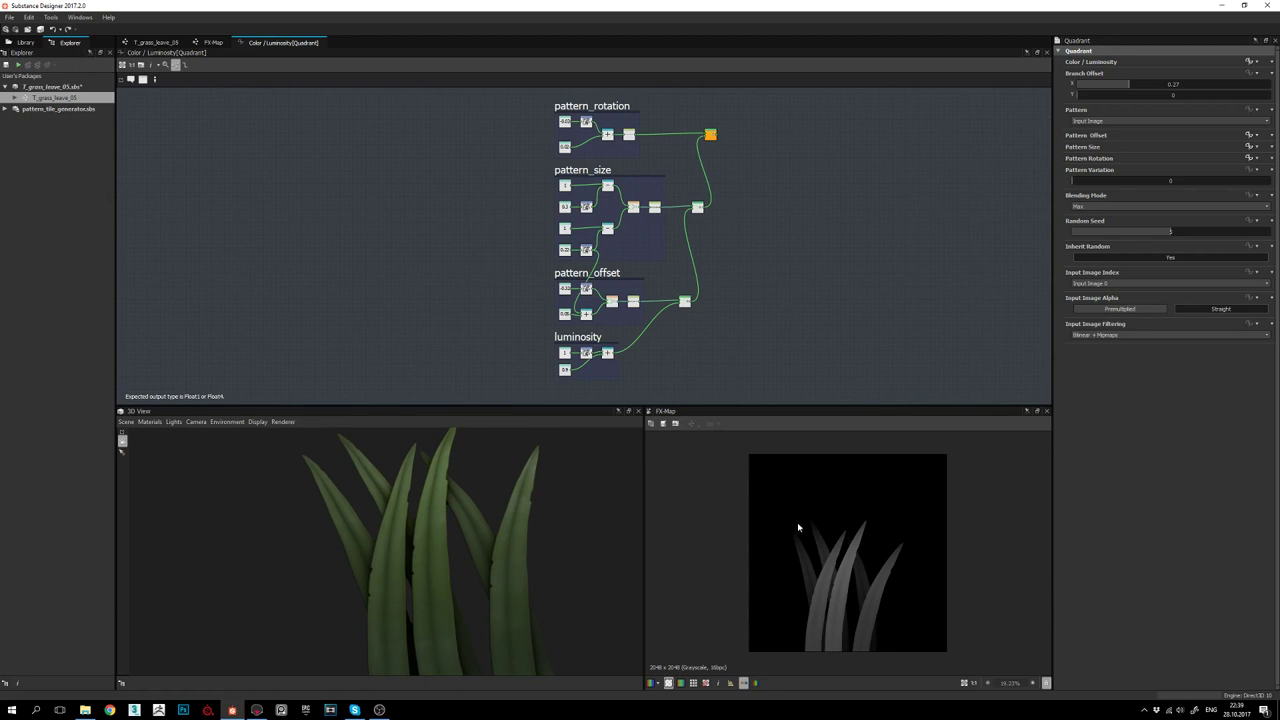
Export the T_grass_leave_05 graph's outputs as Truevision Targa images to the t_grass_leave_05 folder
right_click(62, 97)
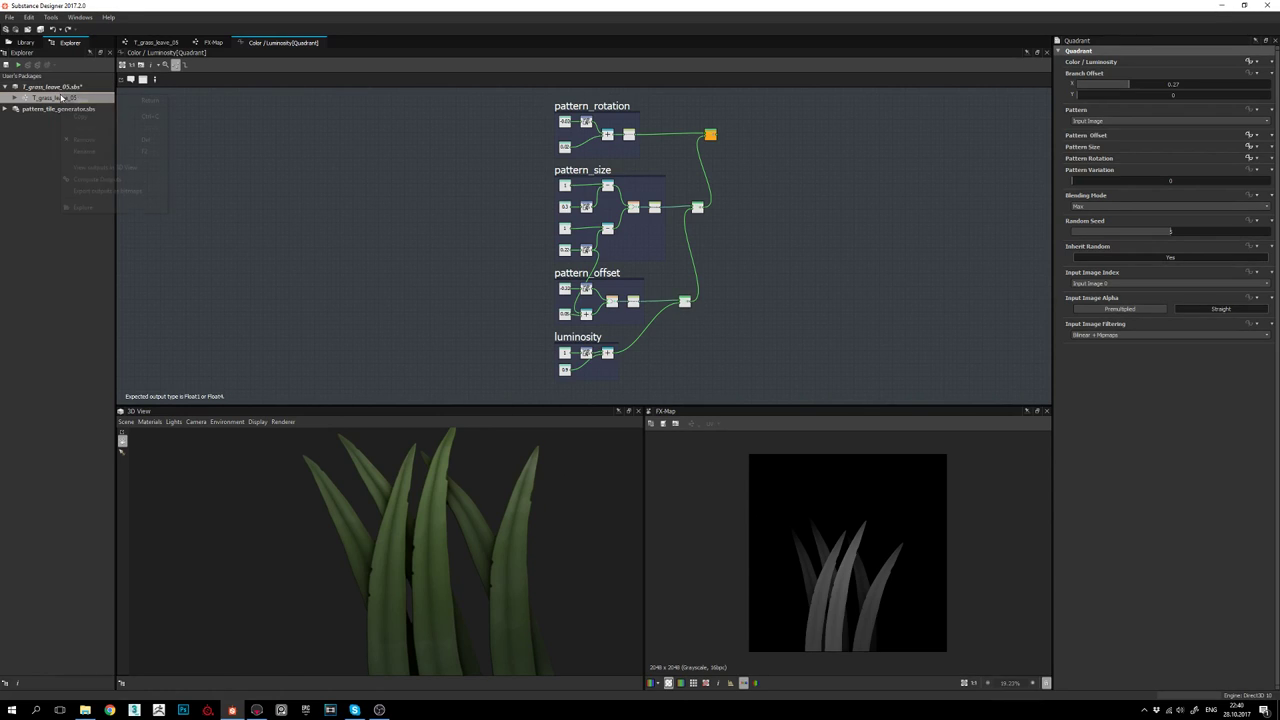
click(86, 191)
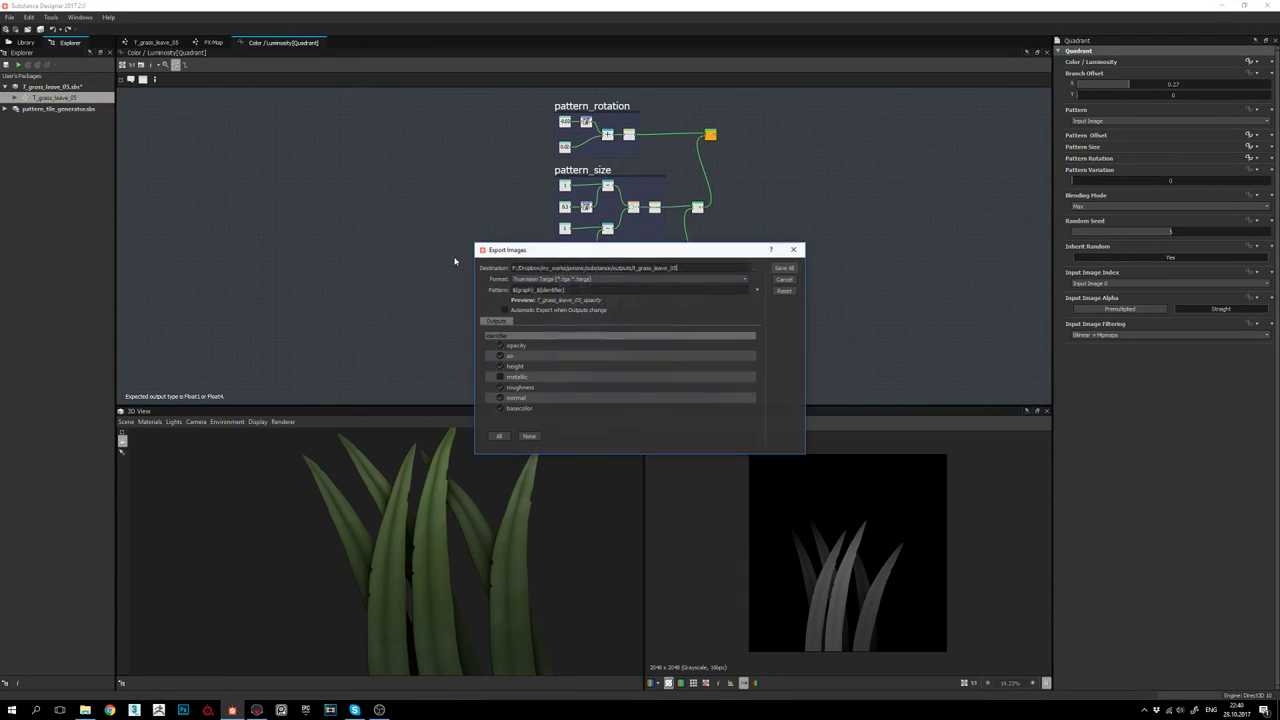
click(786, 268)
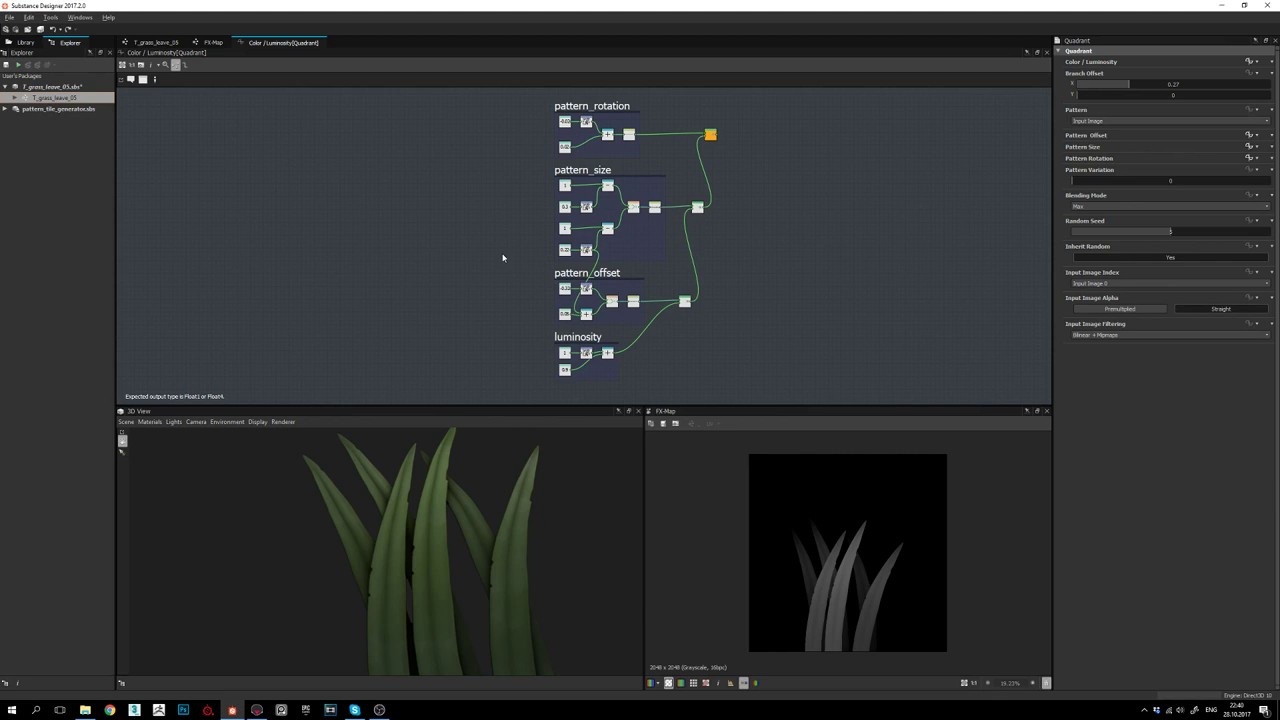
Switch to Marmoset Toolbag, view the grass with the exported textures, and select the middle grass card to inspect its mesh
key(alt+Tab)
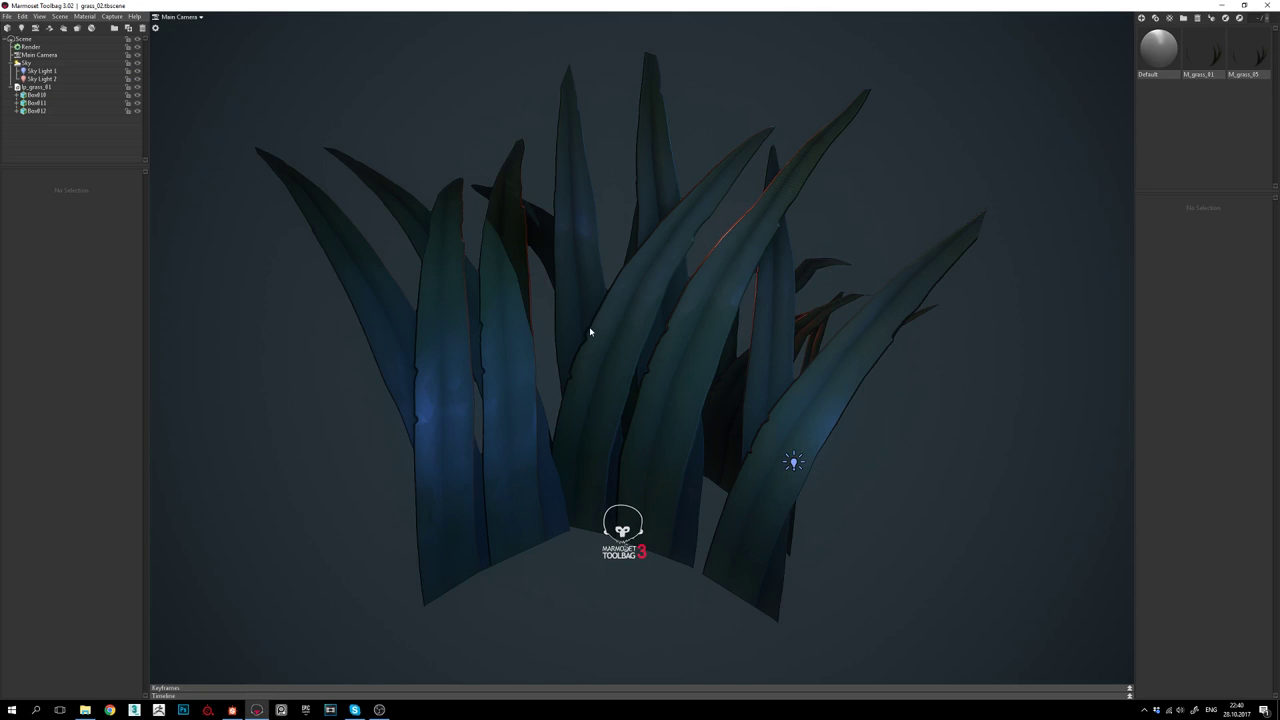
scroll(602, 348, up, 1)
scroll(598, 333, down, 3)
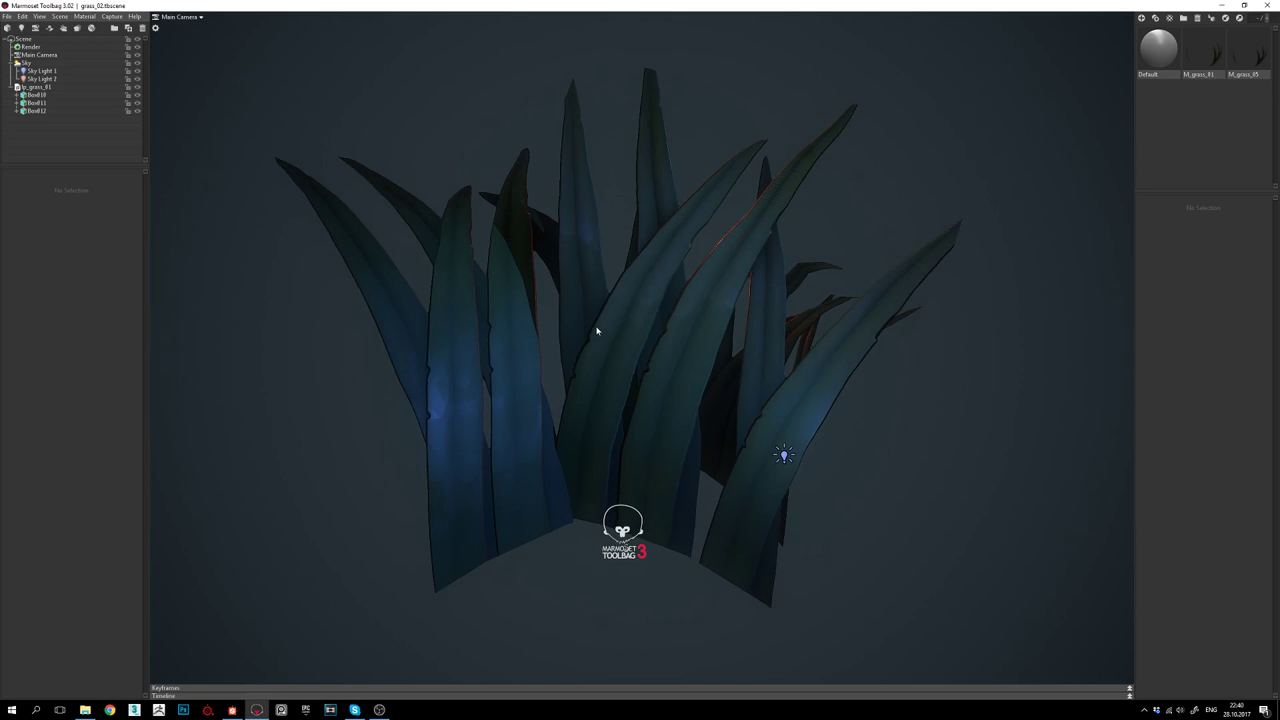
click(655, 277)
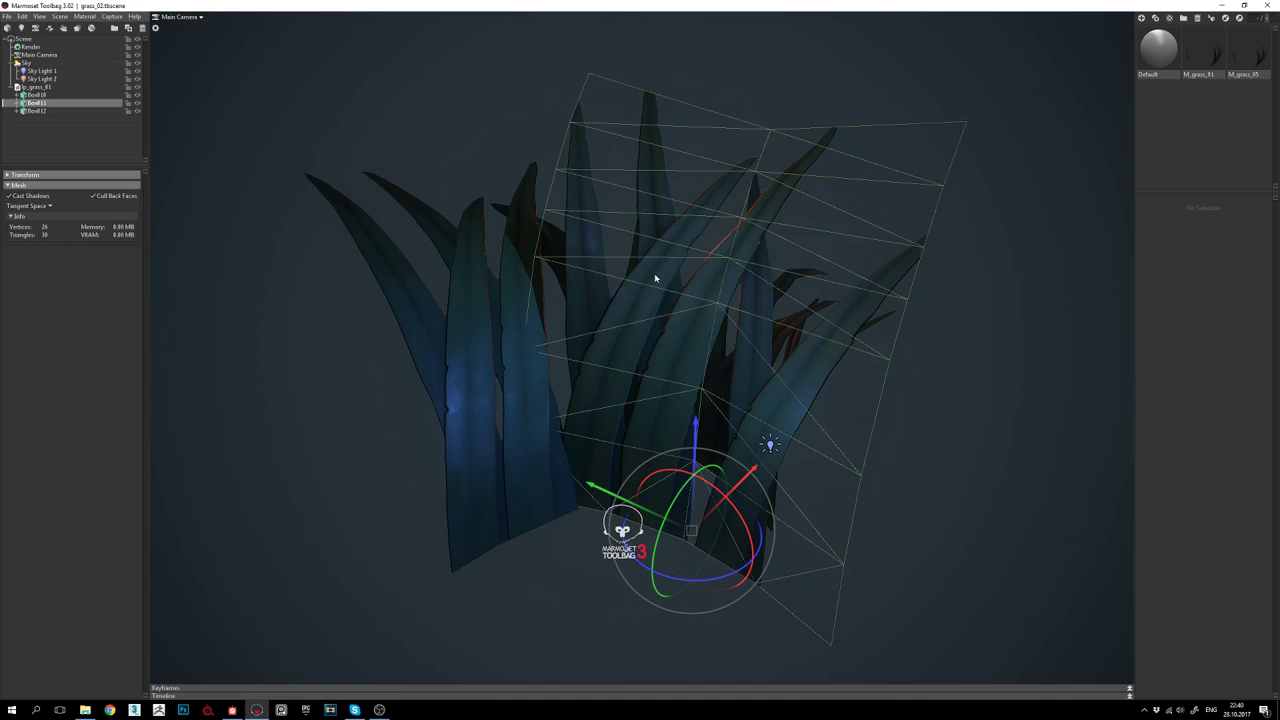
click(835, 134)
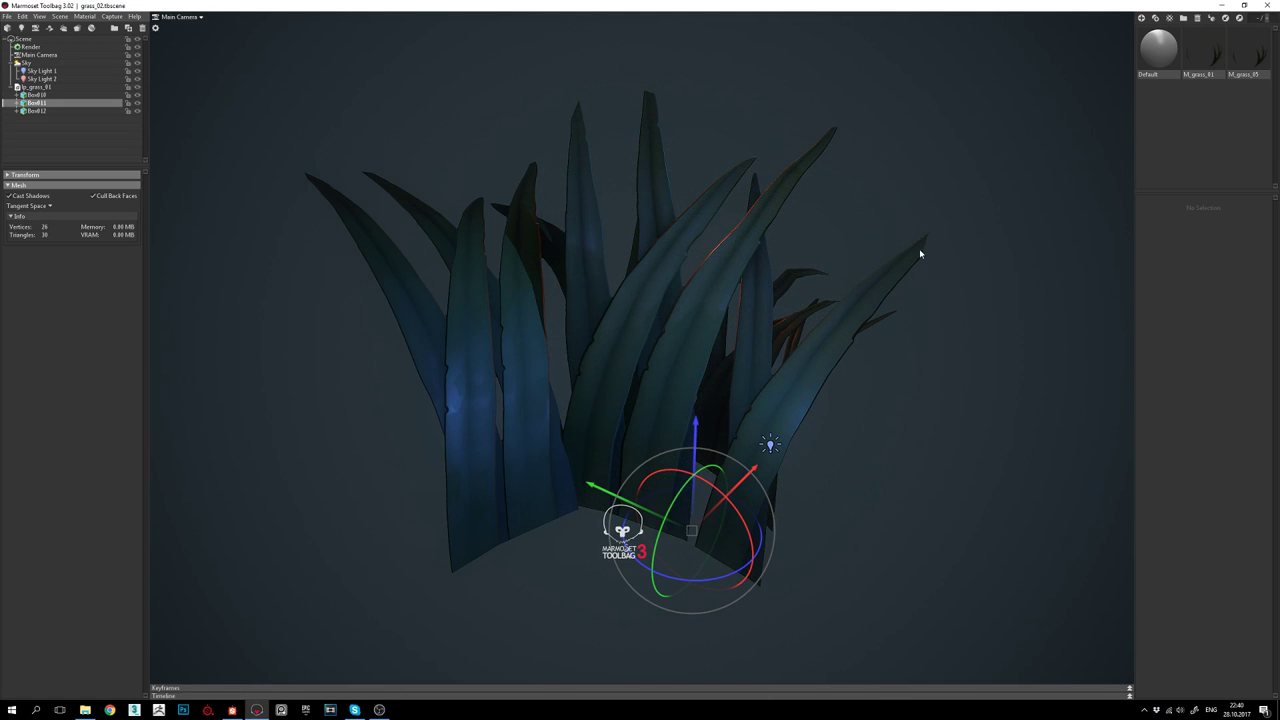
click(818, 147)
drag(541, 393, 530, 395)
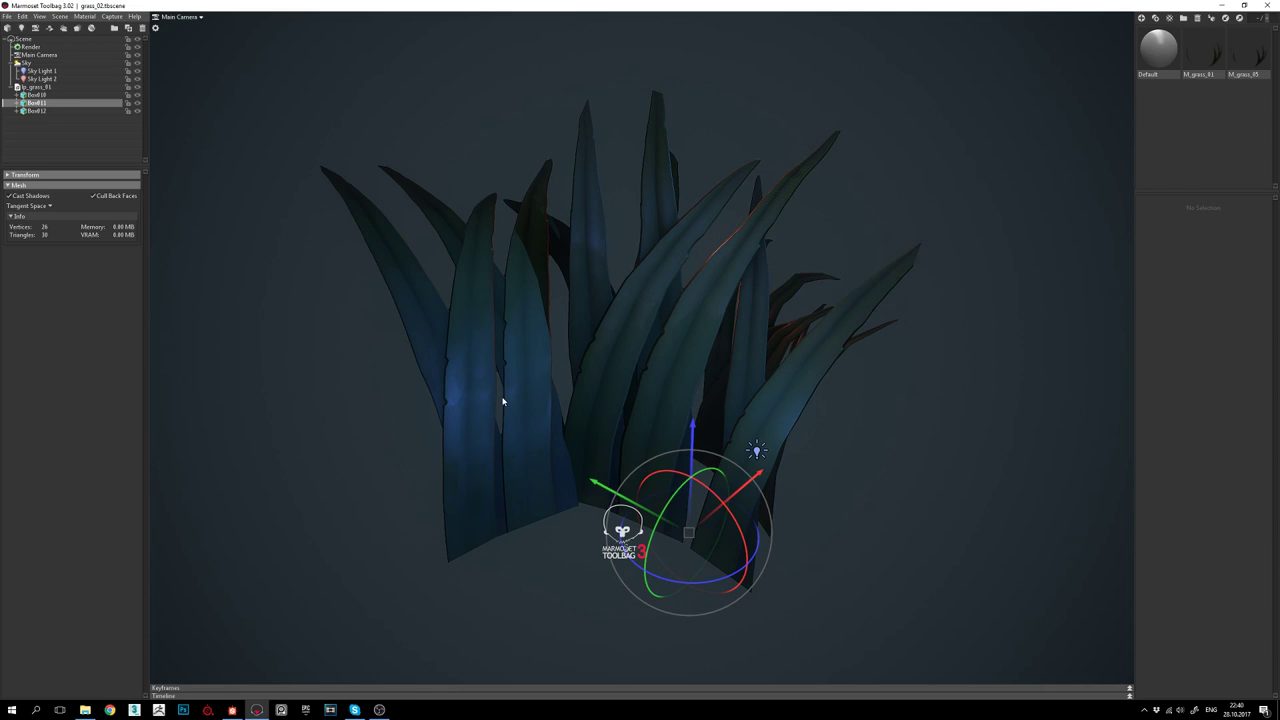
Inspect the leaves and FX-Map in Substance Designer, compare them with the Marmoset Toolbag grass cards, and return to Substance Designer
key(alt+Tab)
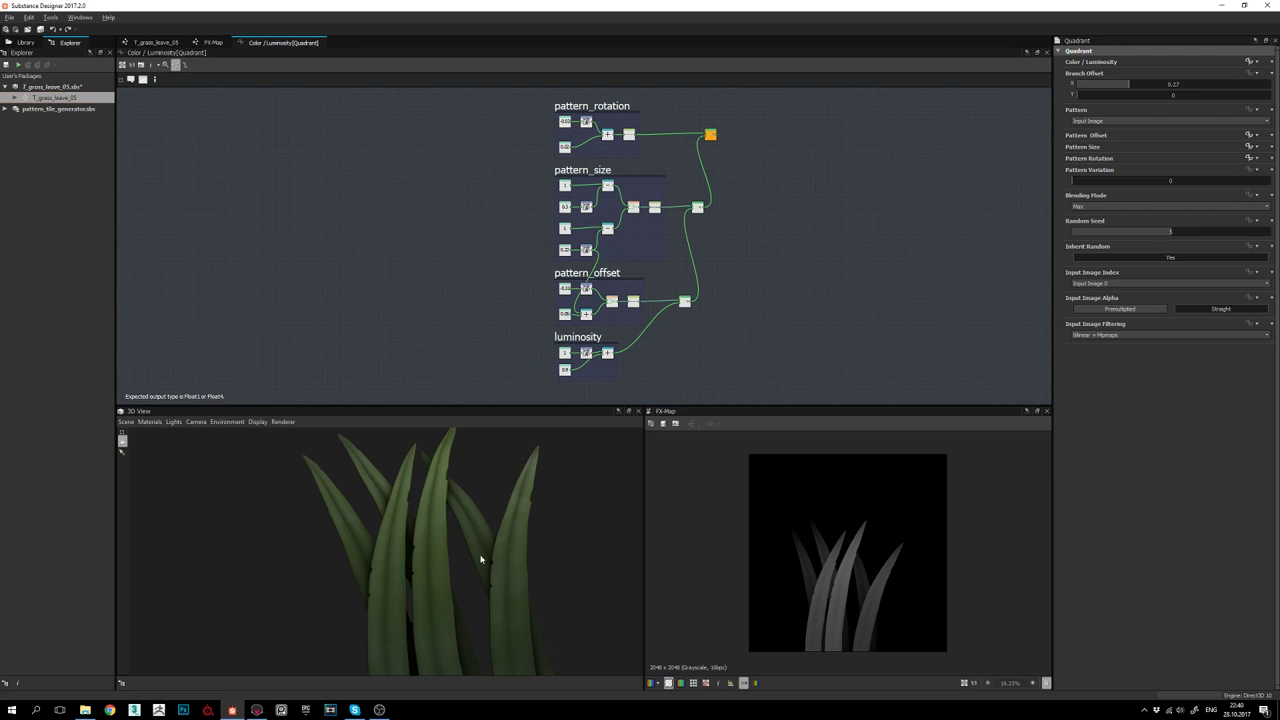
drag(471, 557, 528, 569)
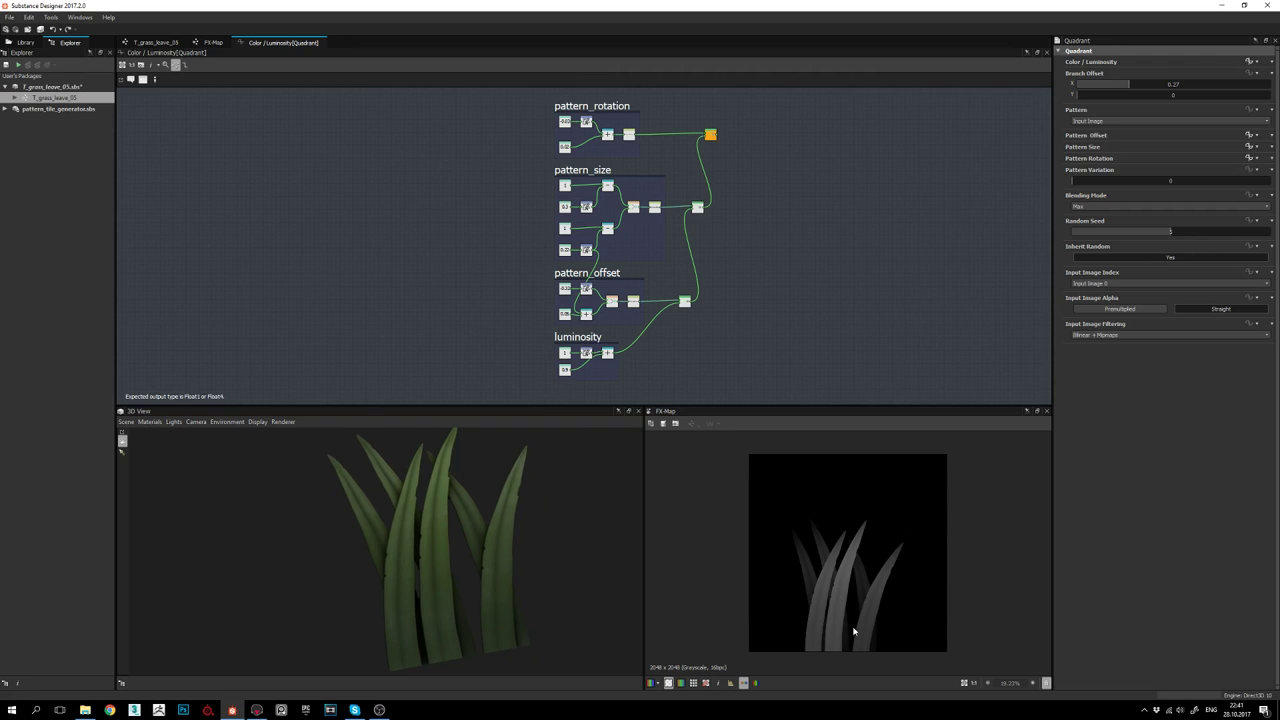
key(alt+Tab)
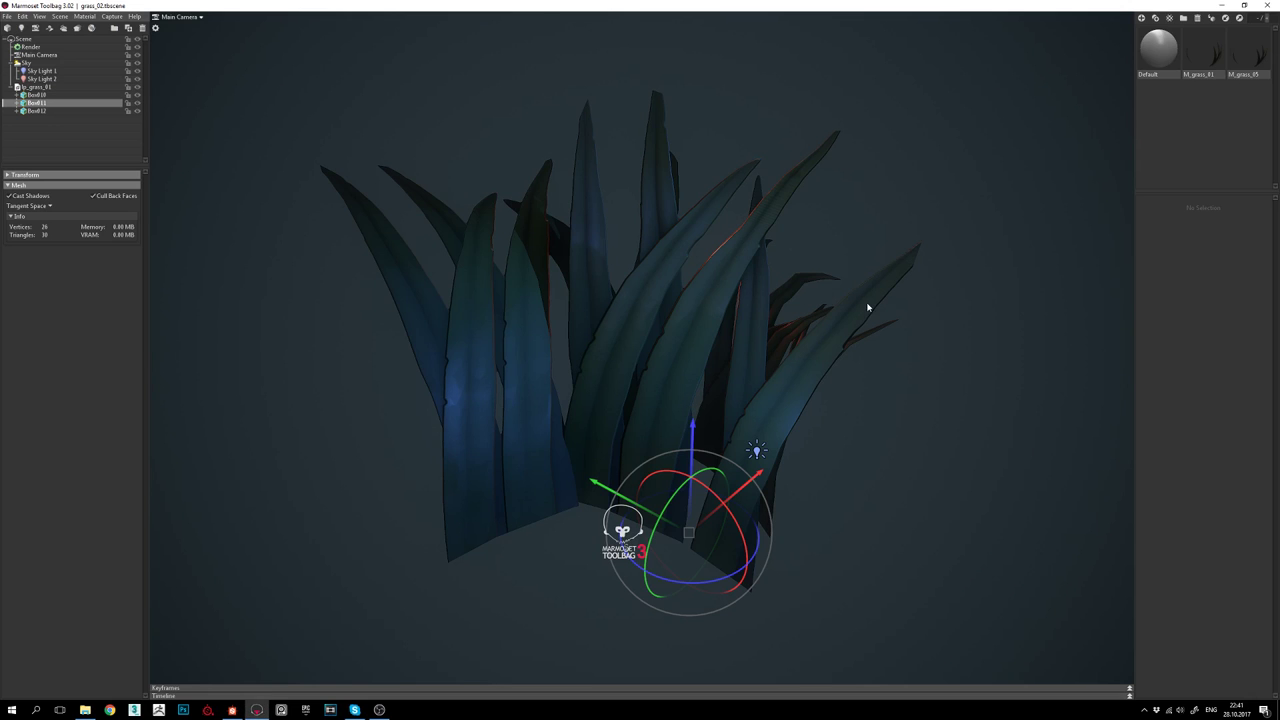
click(868, 307)
click(911, 257)
key(alt+Tab)
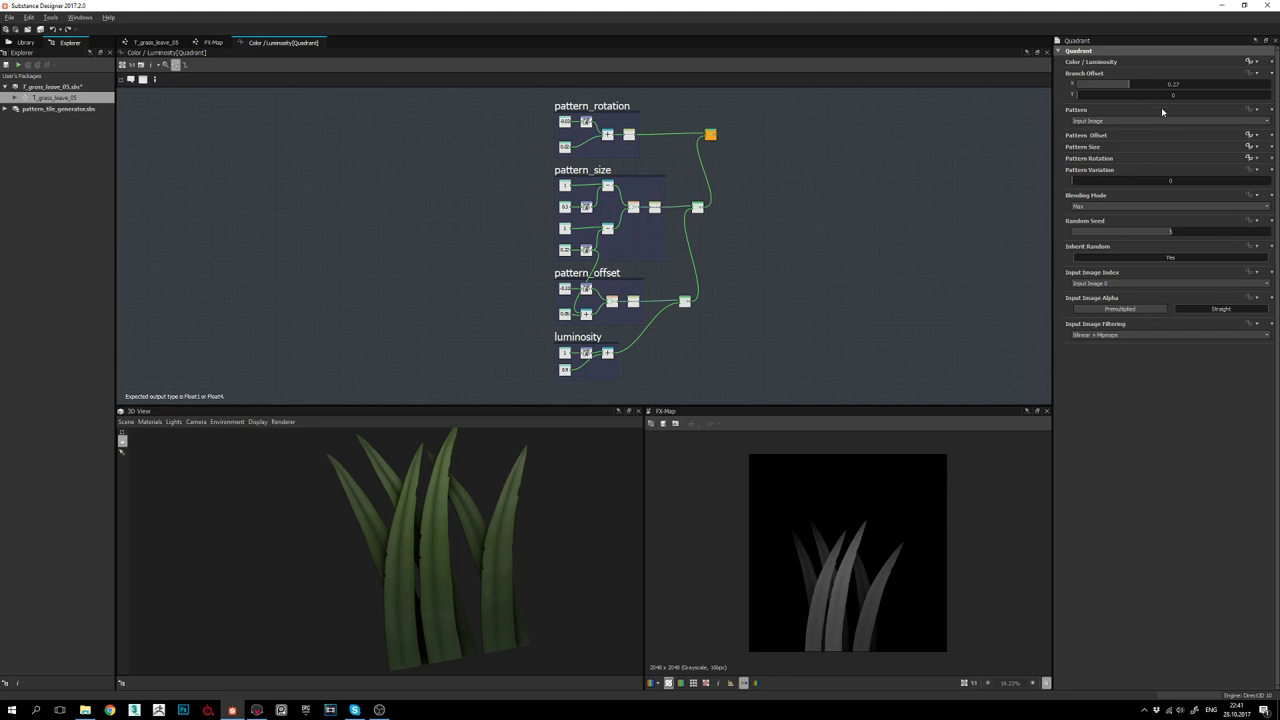
Set the Quadrant's Branch Offset X to 0.24 and export the T_grass_leave_05 outputs again as Truevision Targa images
drag(1127, 87, 1121, 86)
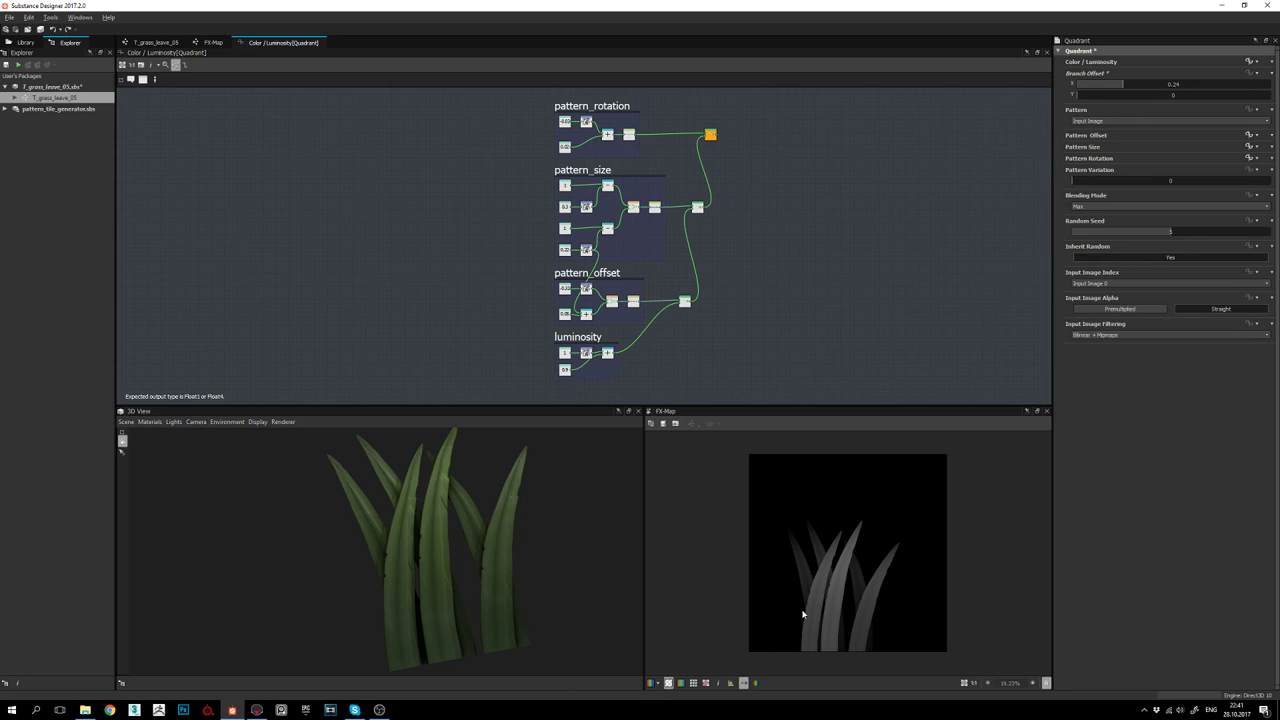
right_click(74, 97)
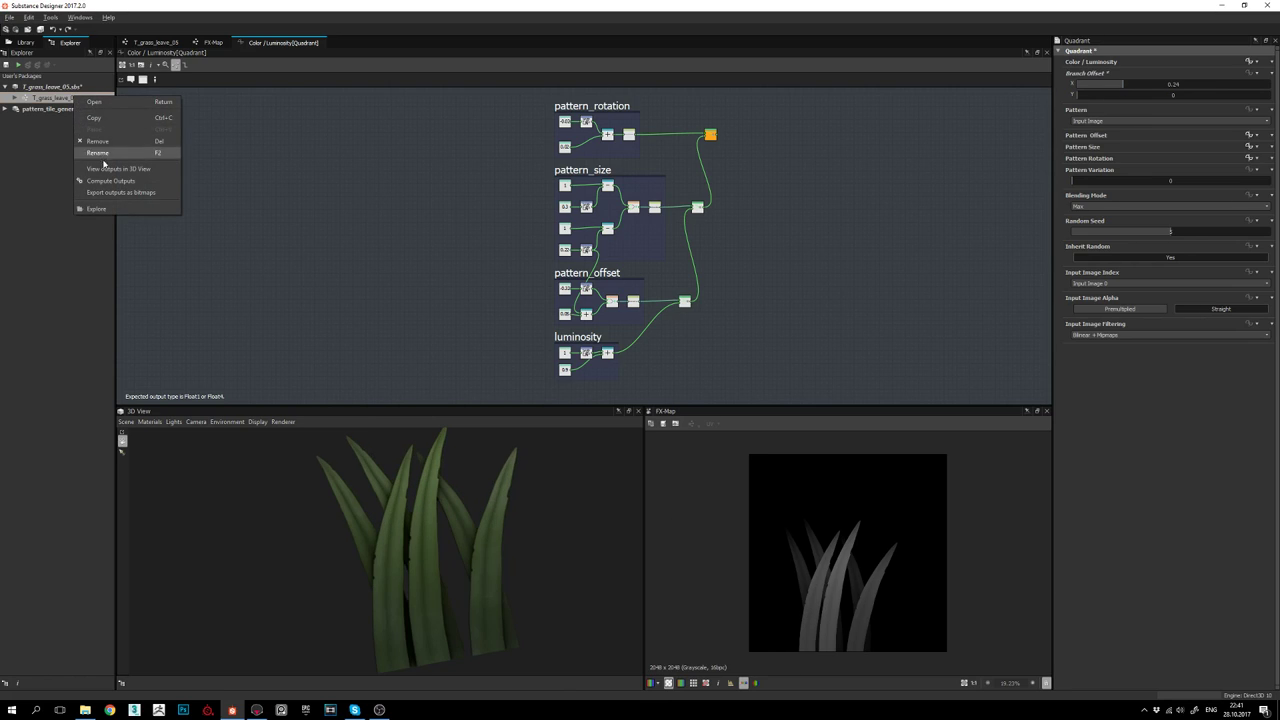
click(114, 193)
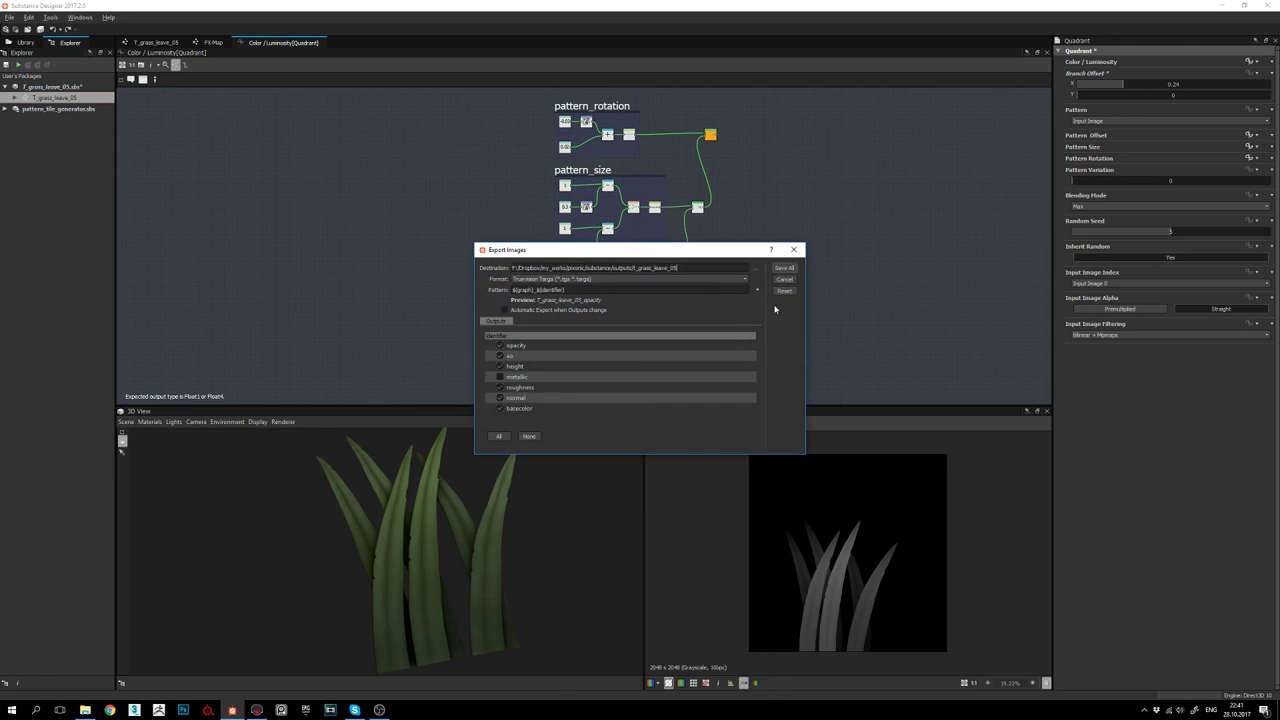
click(787, 268)
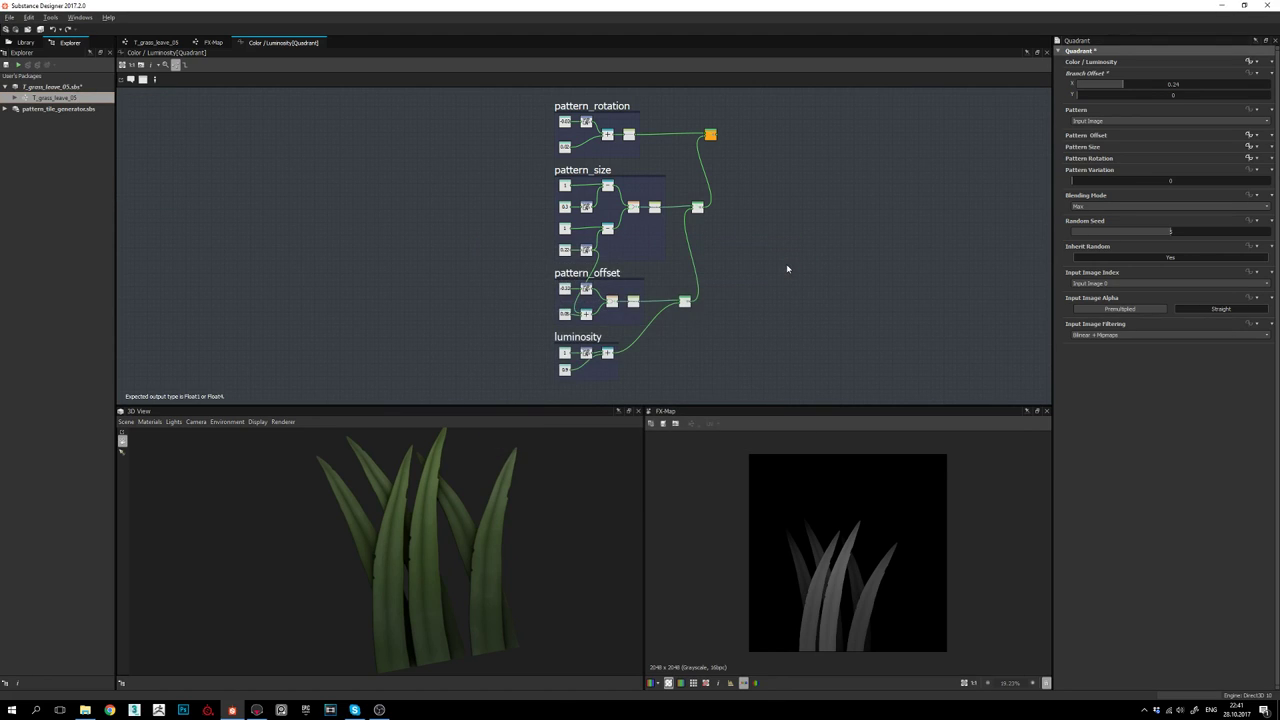
Switch to Marmoset Toolbag, check the re-exported leaves against the middle grass card's mesh, and return to Substance Designer
key(alt+Tab)
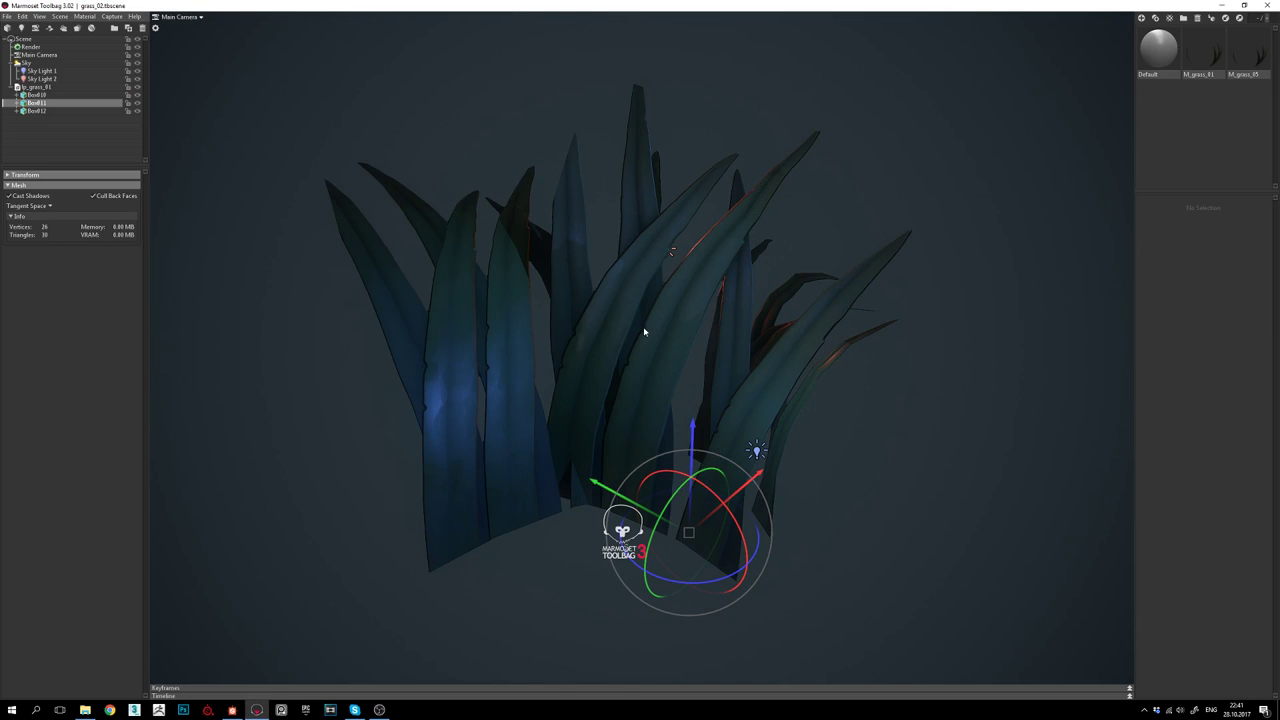
click(795, 319)
click(557, 241)
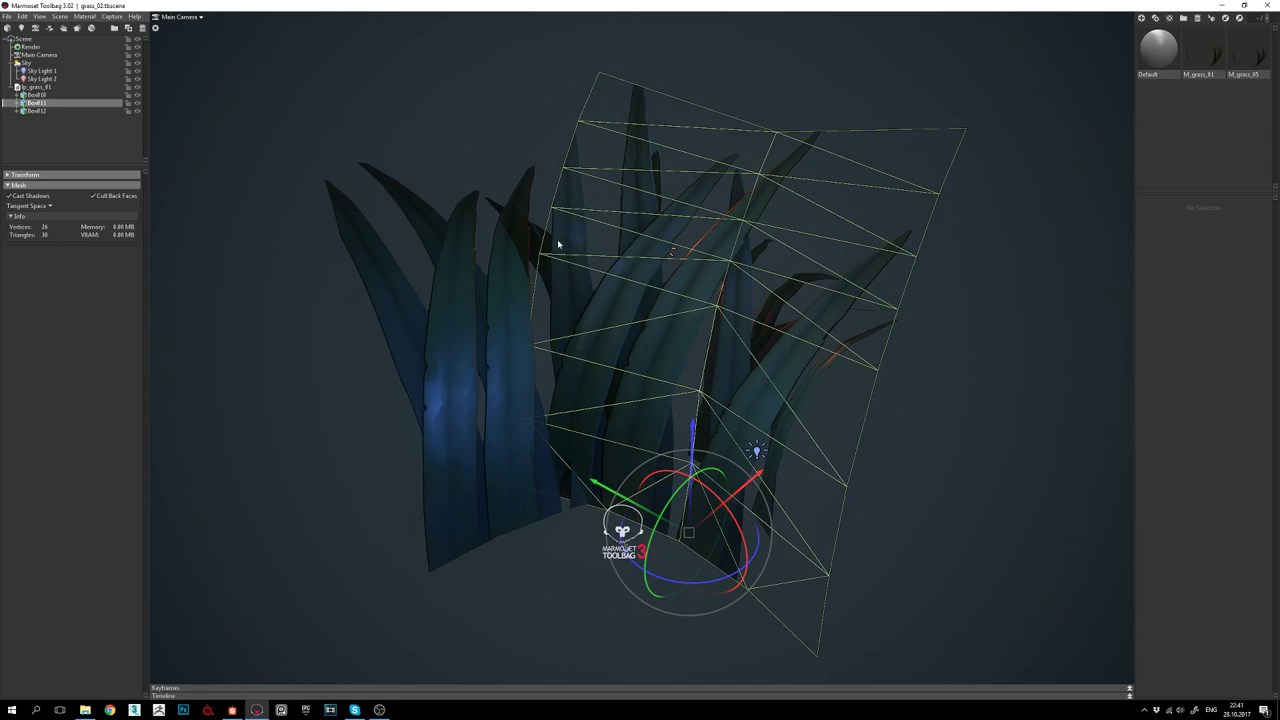
key(alt+Tab)
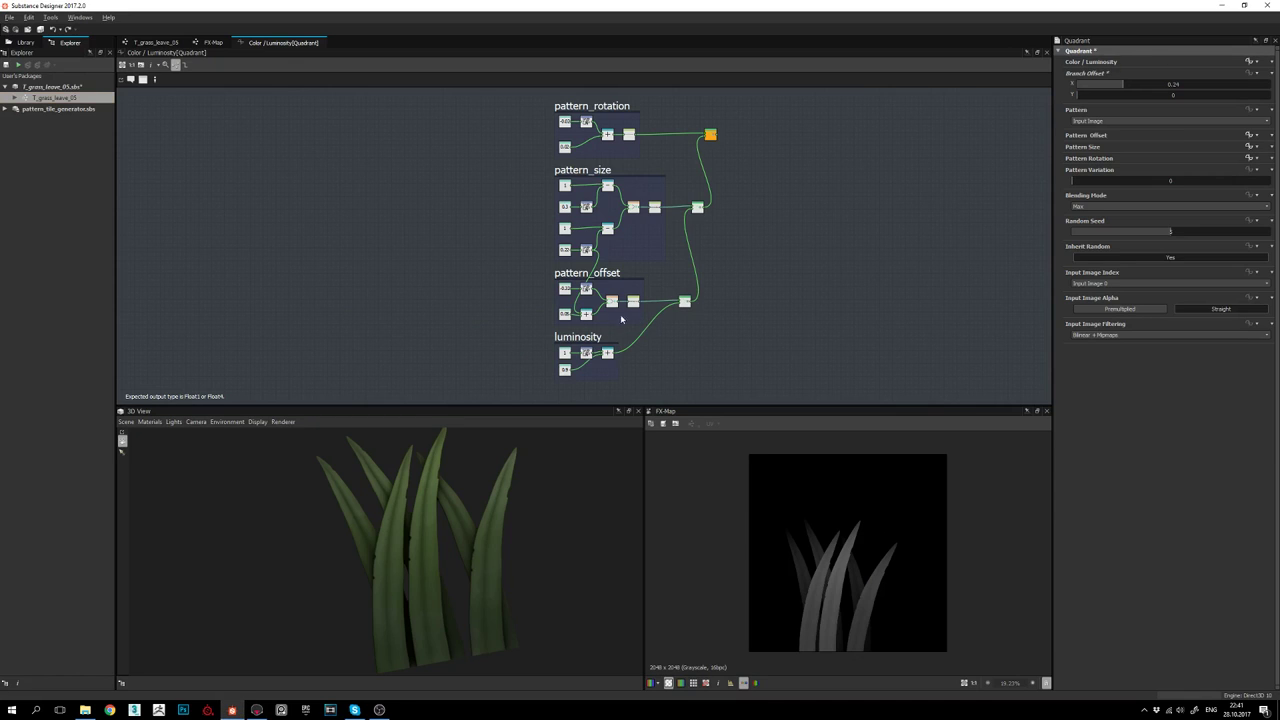
Adjust the upper float constant in the pattern_offset frame, trying -0.2 and setting it to -0.28
scroll(569, 311, up, 2)
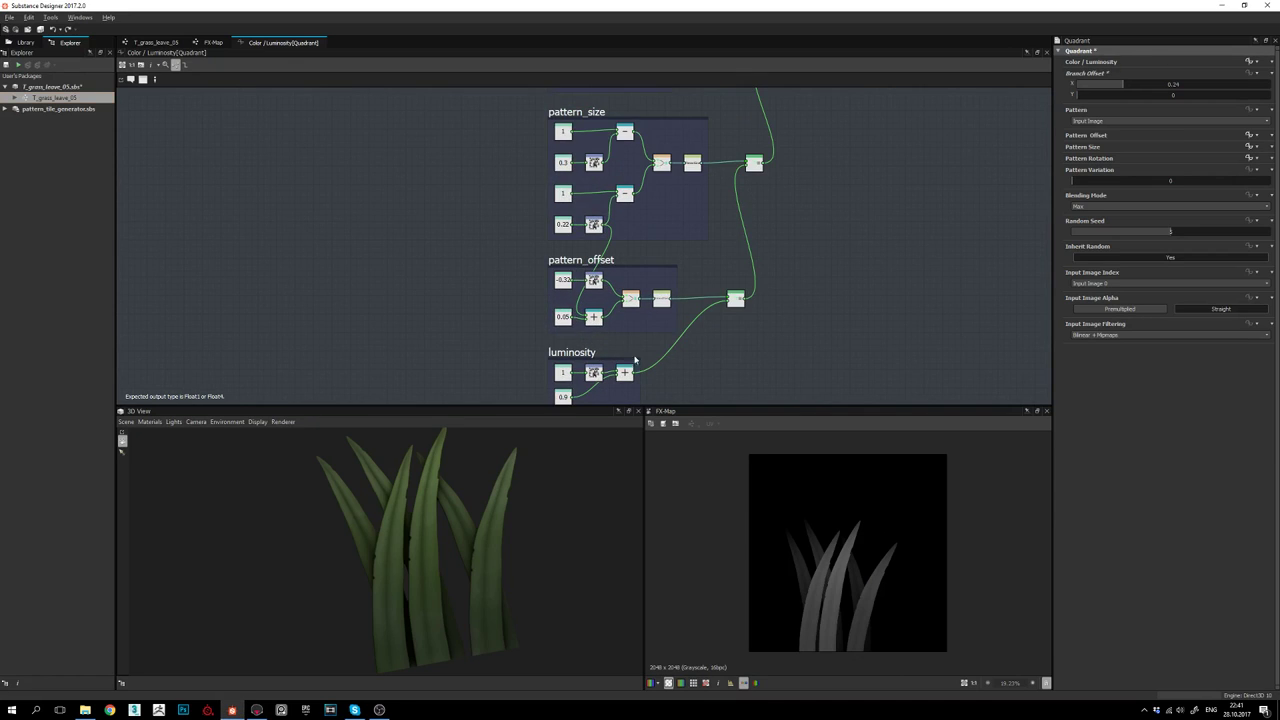
scroll(848, 622, up, 1)
scroll(603, 299, up, 2)
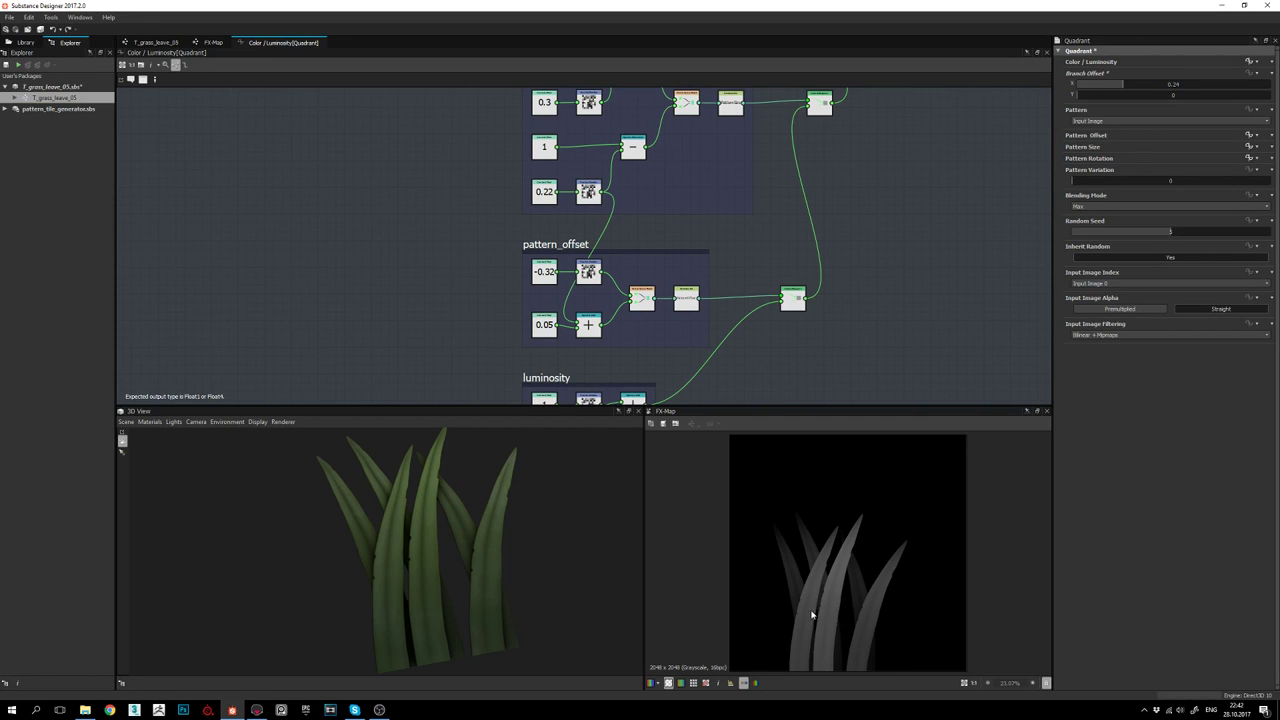
middle_drag(556, 299, 539, 336)
scroll(540, 306, down, 1)
scroll(547, 289, up, 3)
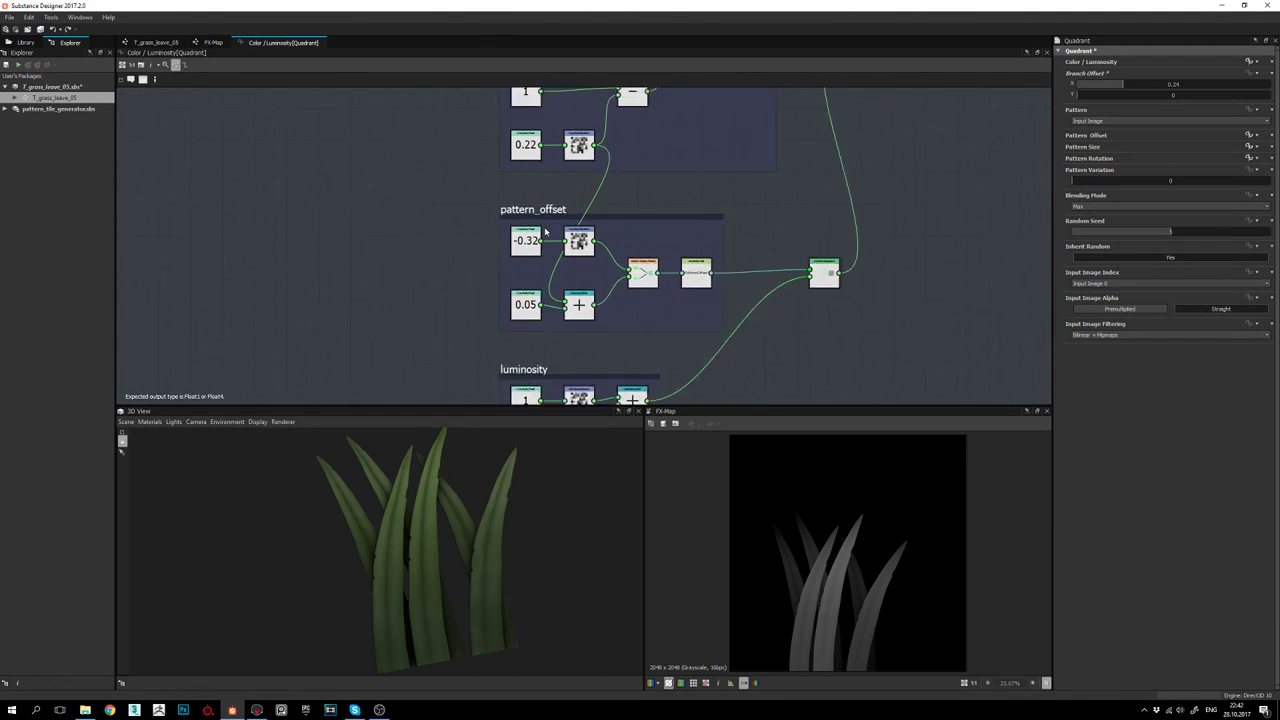
click(522, 243)
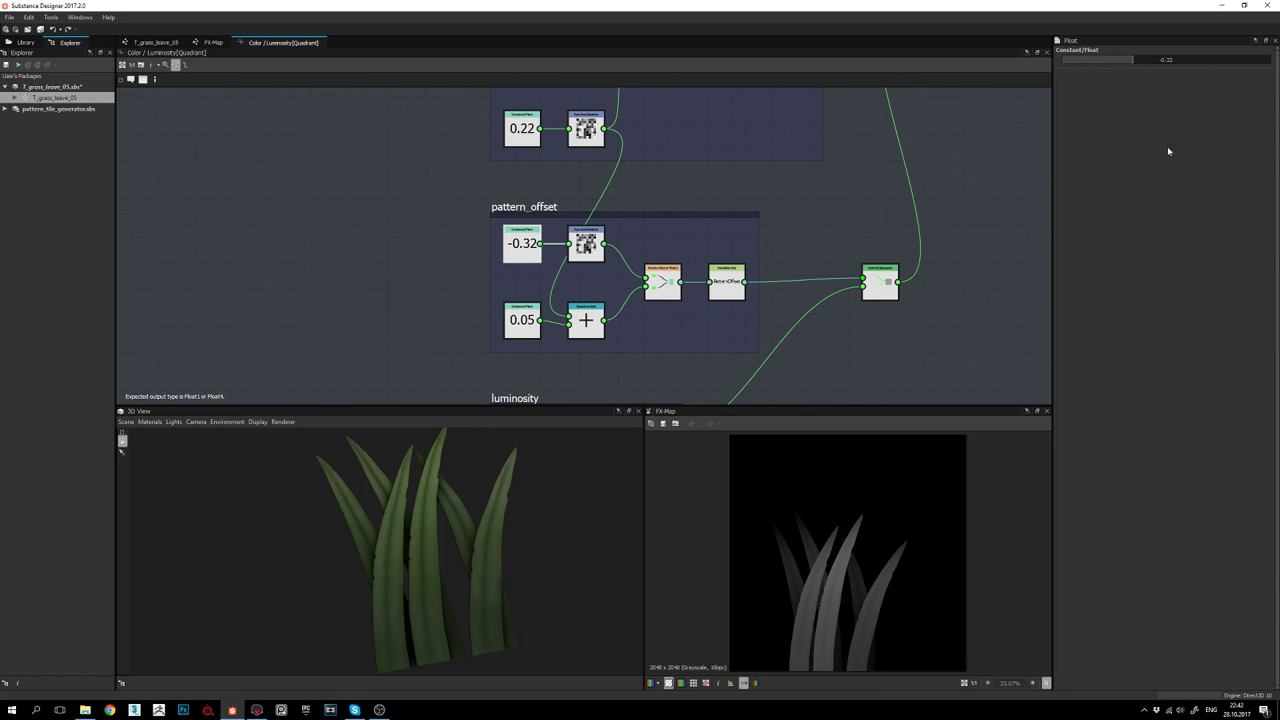
double_click(1186, 60)
double_click(1164, 59)
text(2)
key(Return)
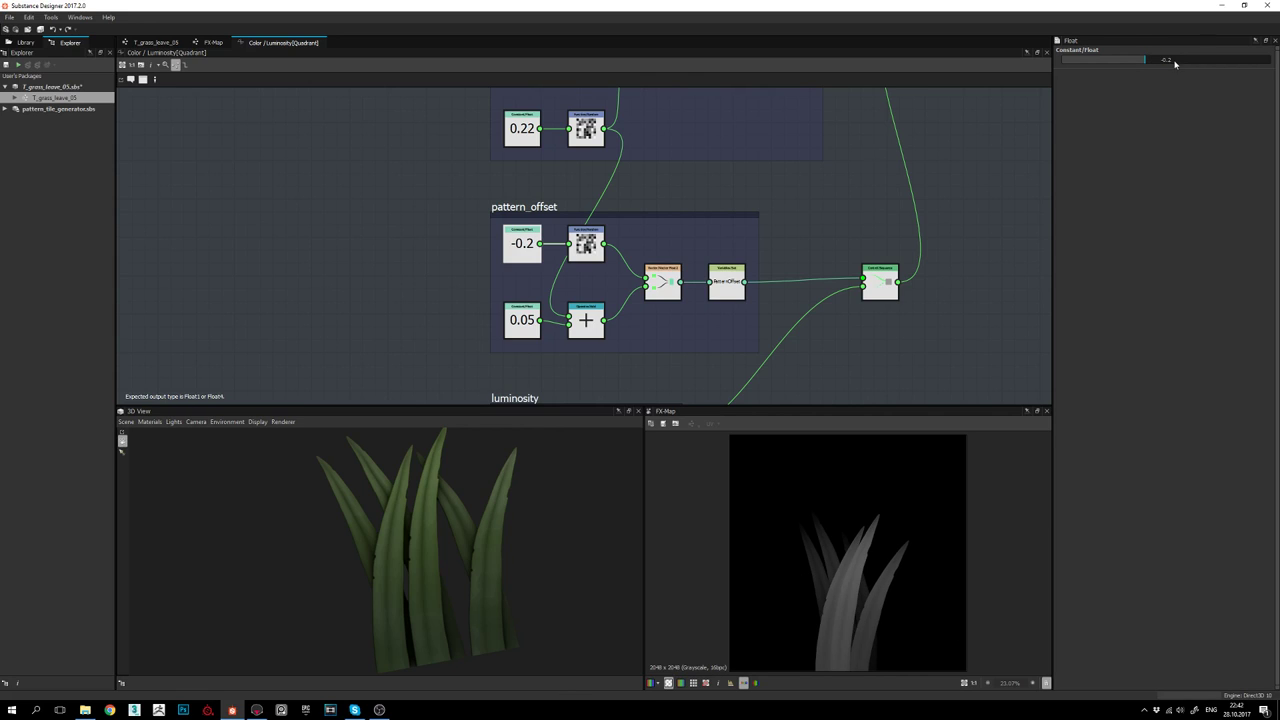
double_click(1175, 60)
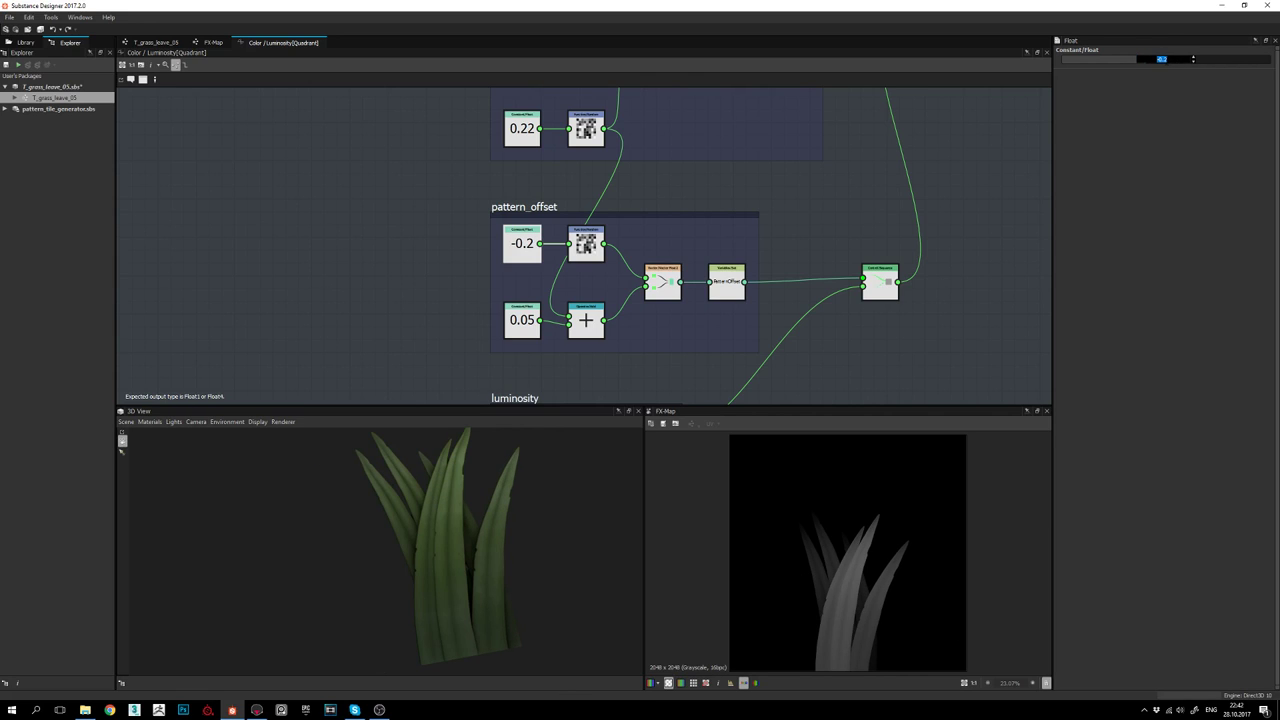
click(1165, 59)
text(8)
key(Return)
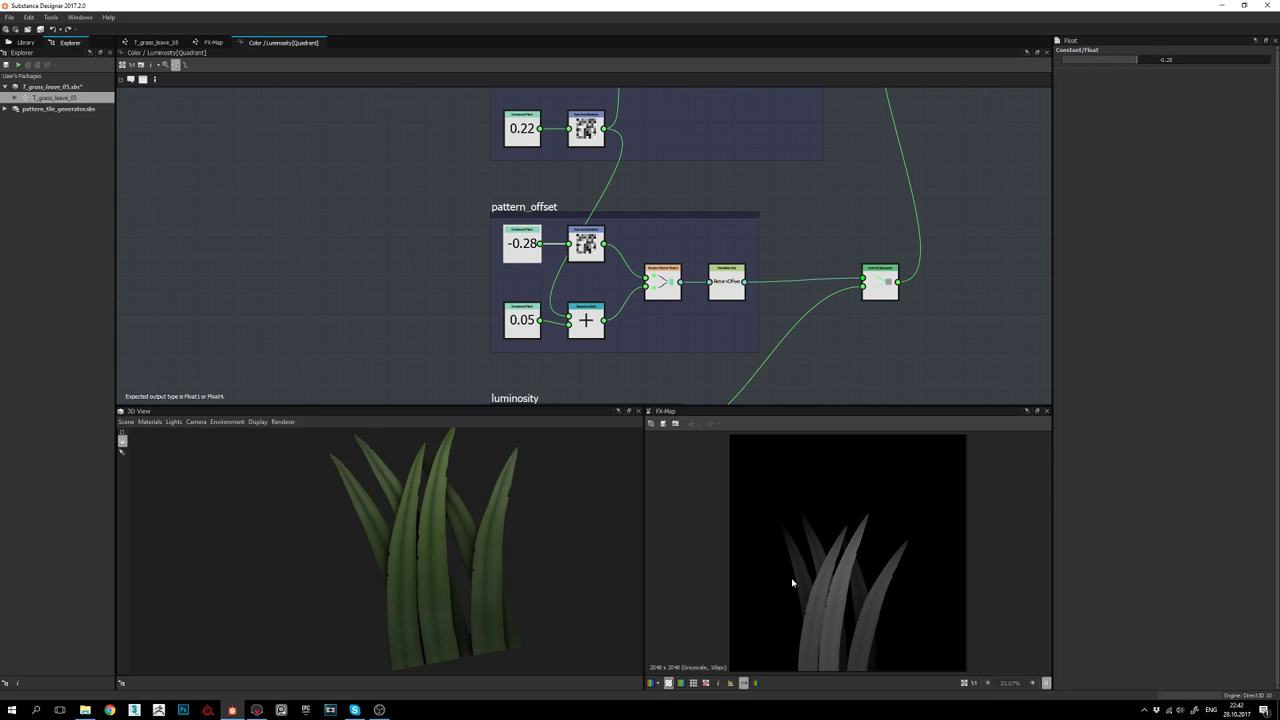
Export the T_grass_leave_05 outputs as Truevision Targa images to the t_grass_leave_05 folder with the new pattern offset
right_click(44, 101)
click(80, 190)
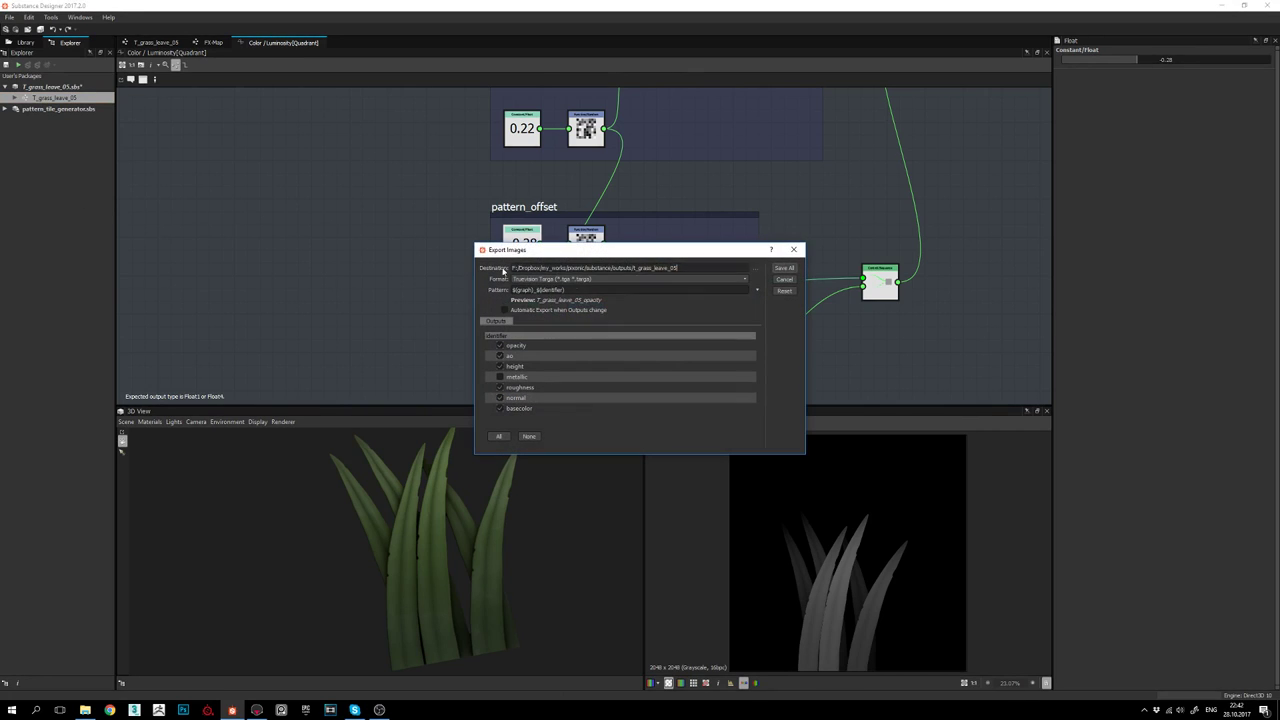
click(785, 268)
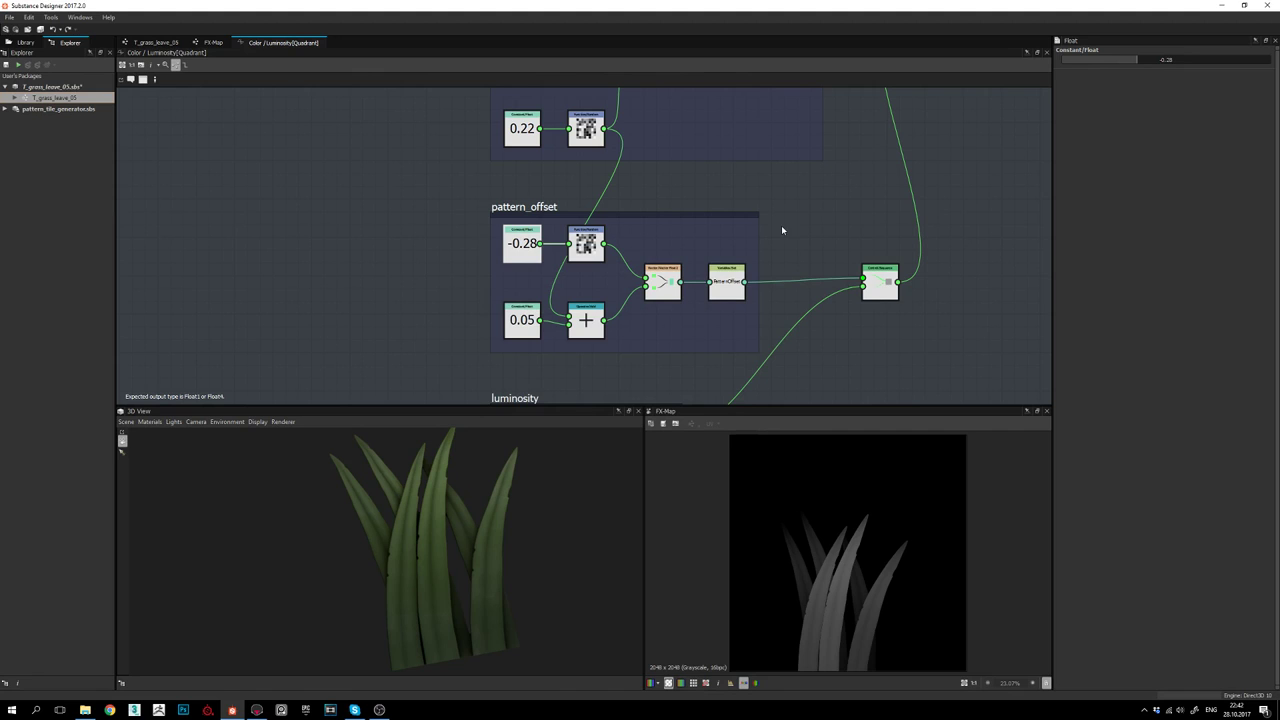
Switch to Marmoset Toolbag, inspect how the leaf tips and bases fit the middle grass card's wireframe, and return to Substance Designer
key(alt+Tab)
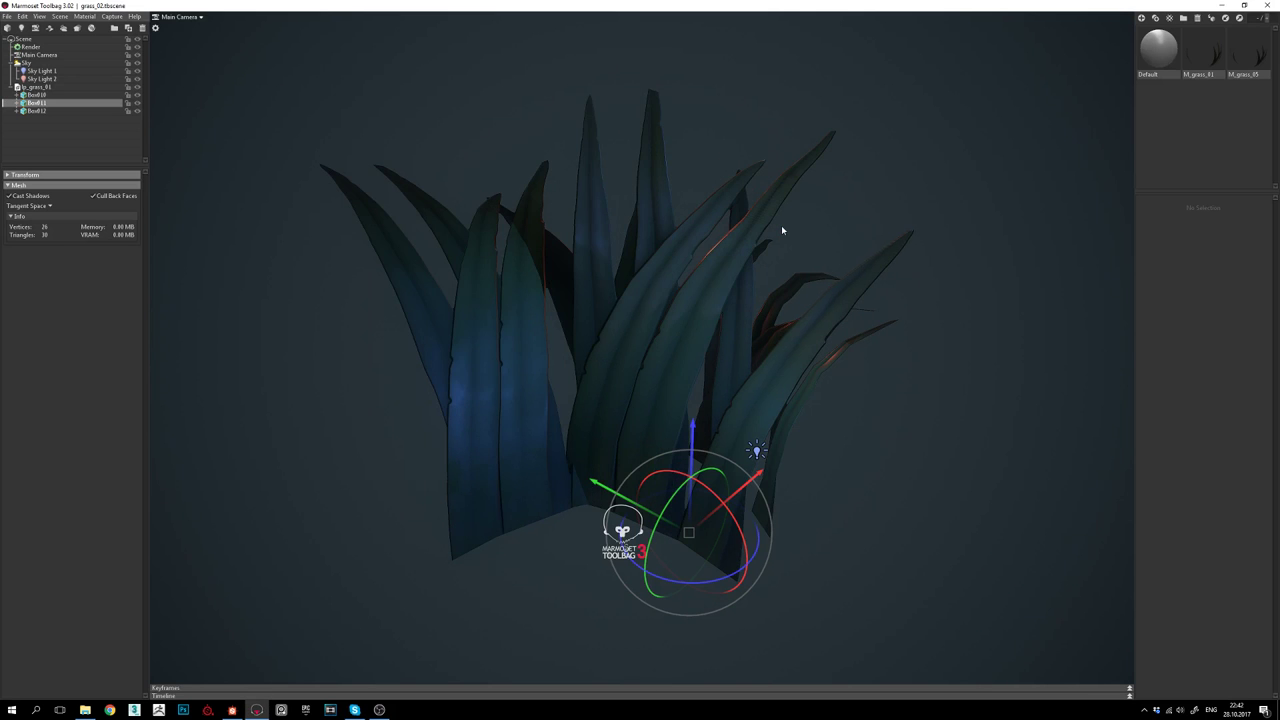
click(697, 242)
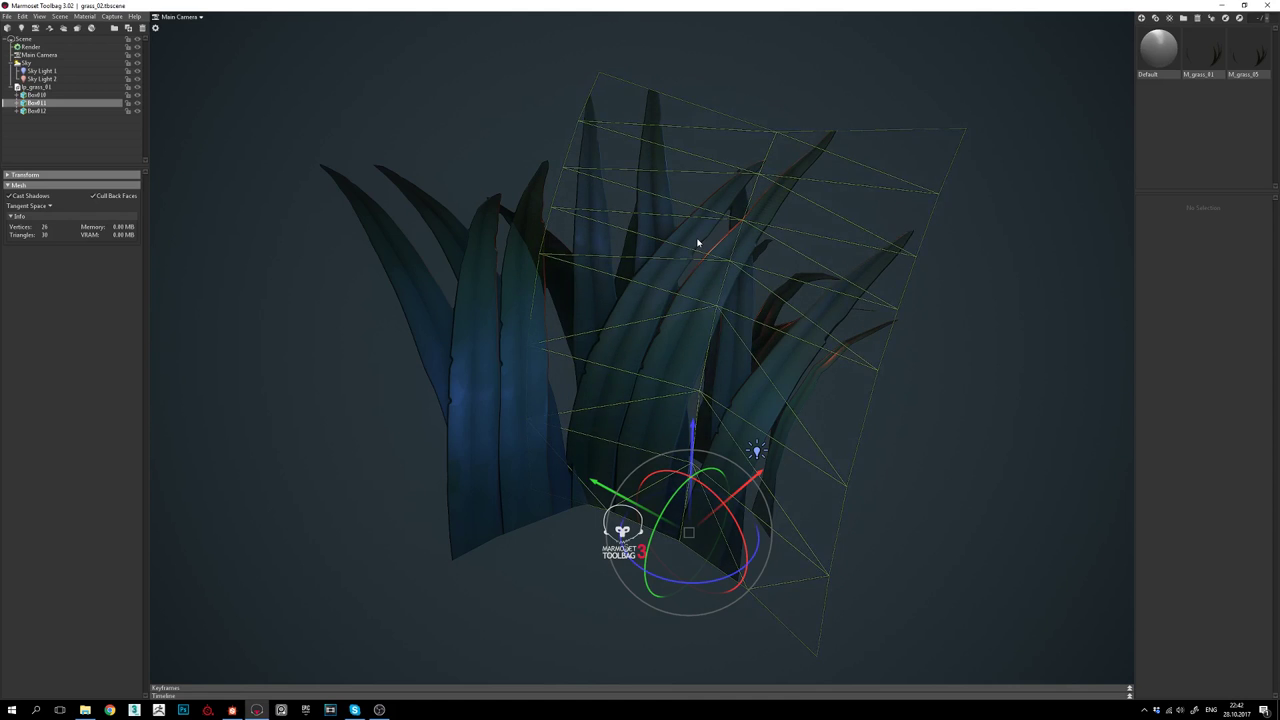
click(666, 316)
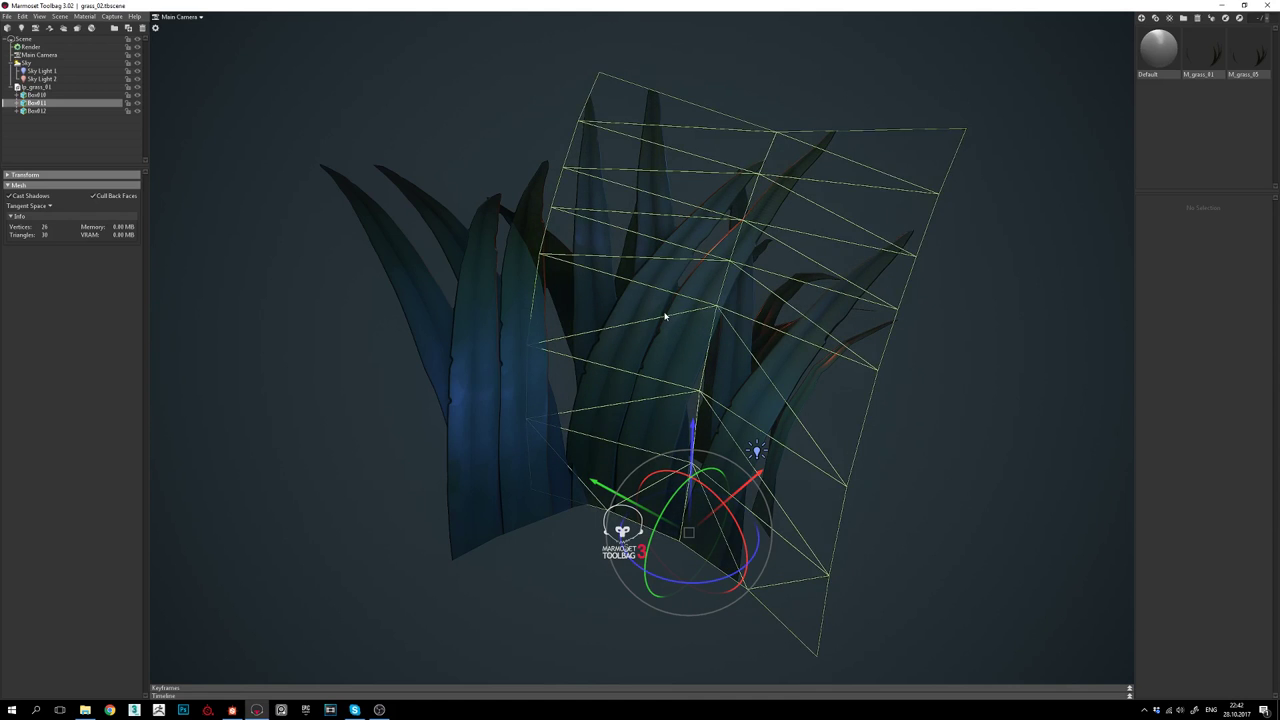
drag(634, 318, 668, 325)
shift+right_drag(983, 368, 987, 366)
shift+drag(987, 366, 987, 366)
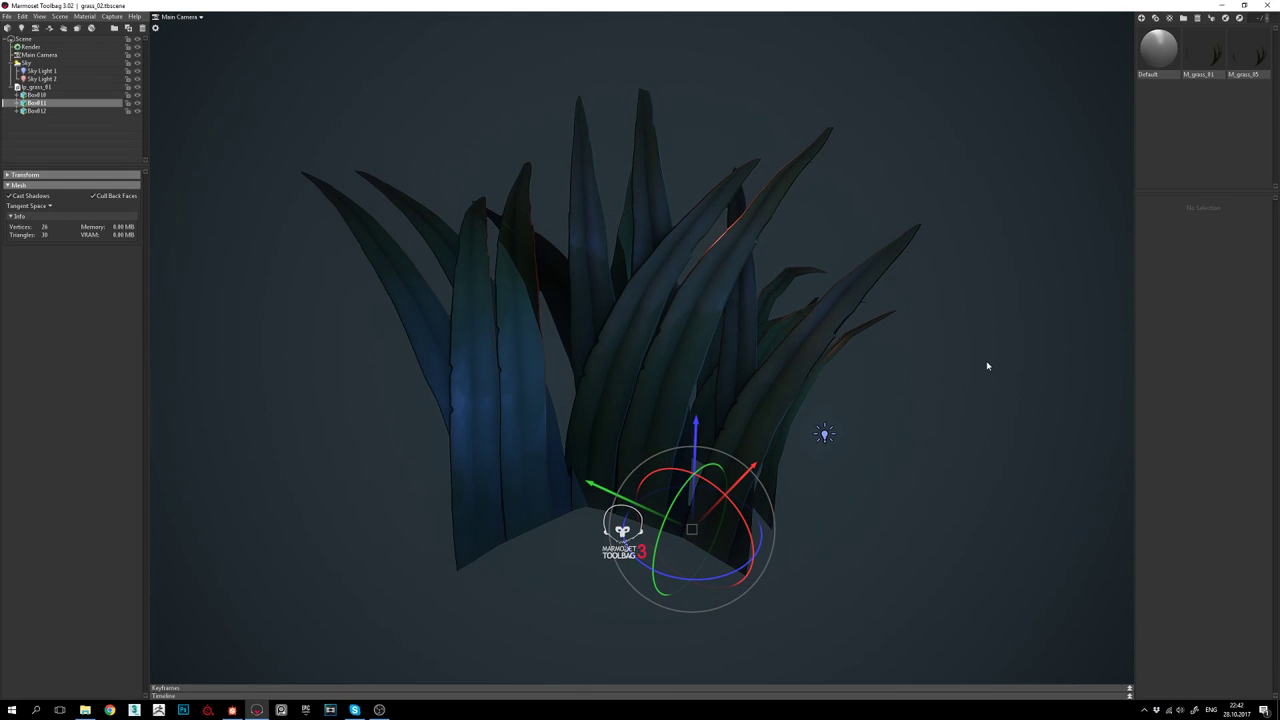
click(652, 129)
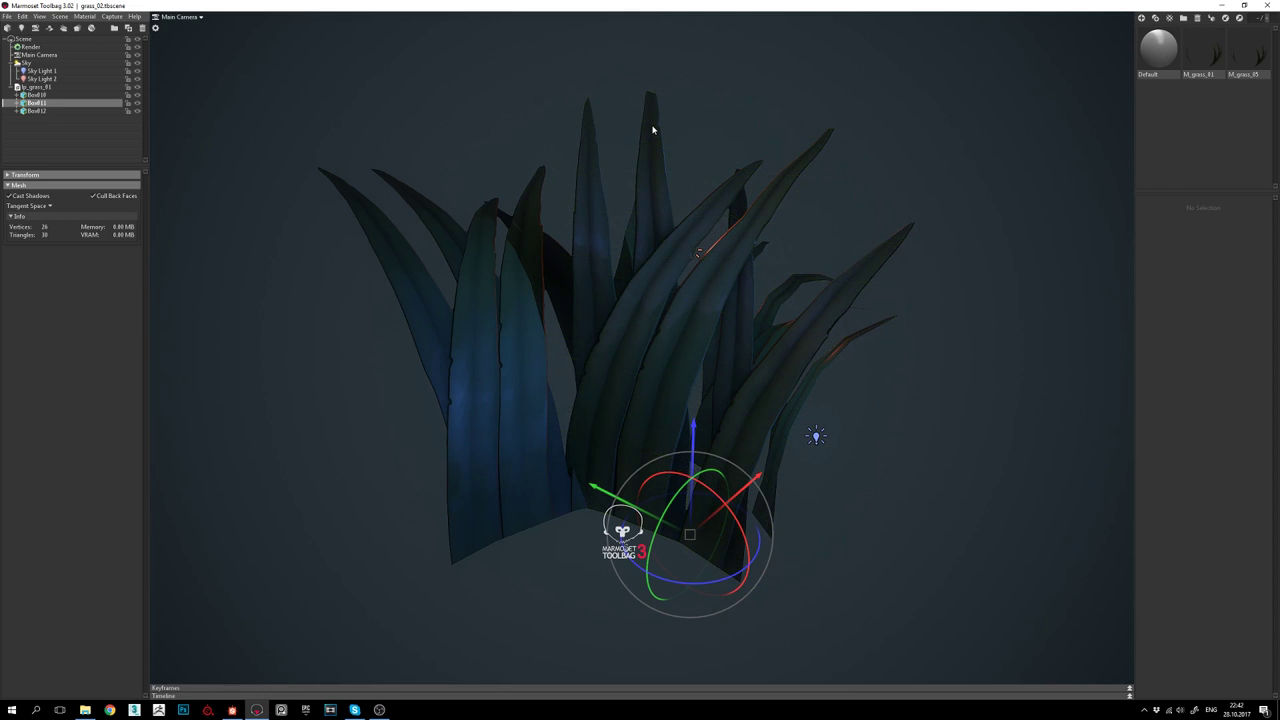
click(652, 130)
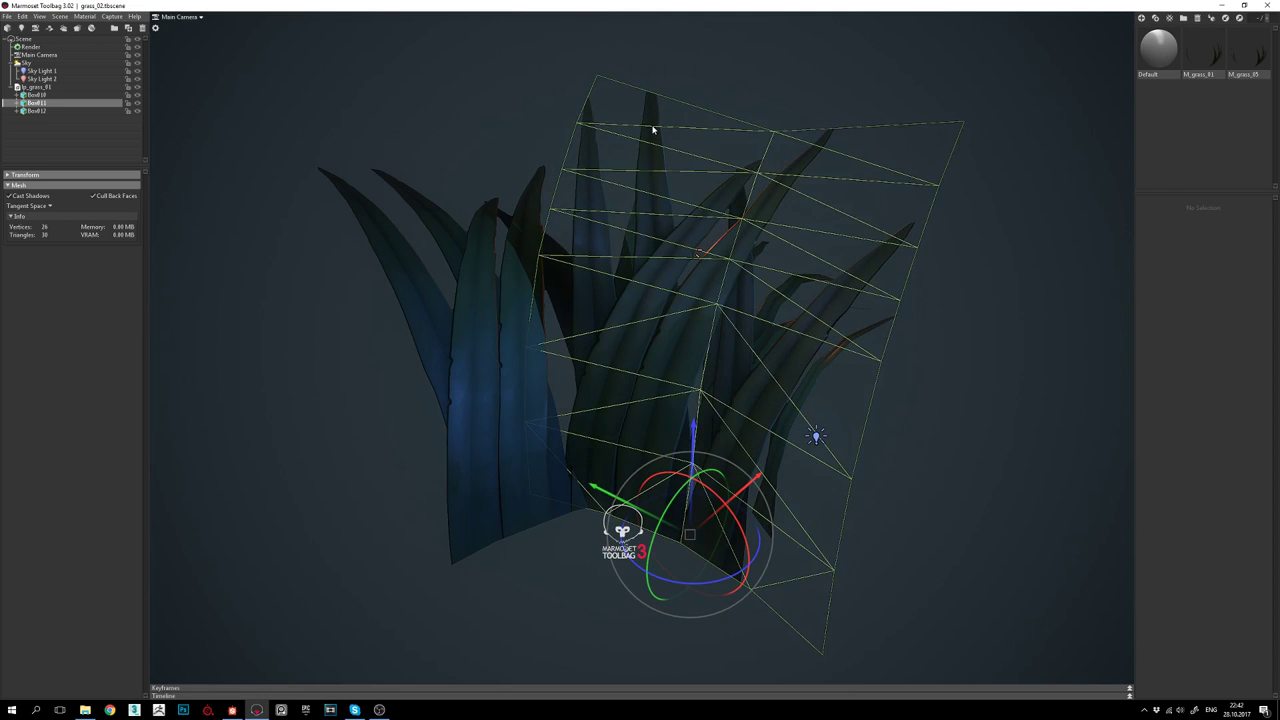
click(829, 140)
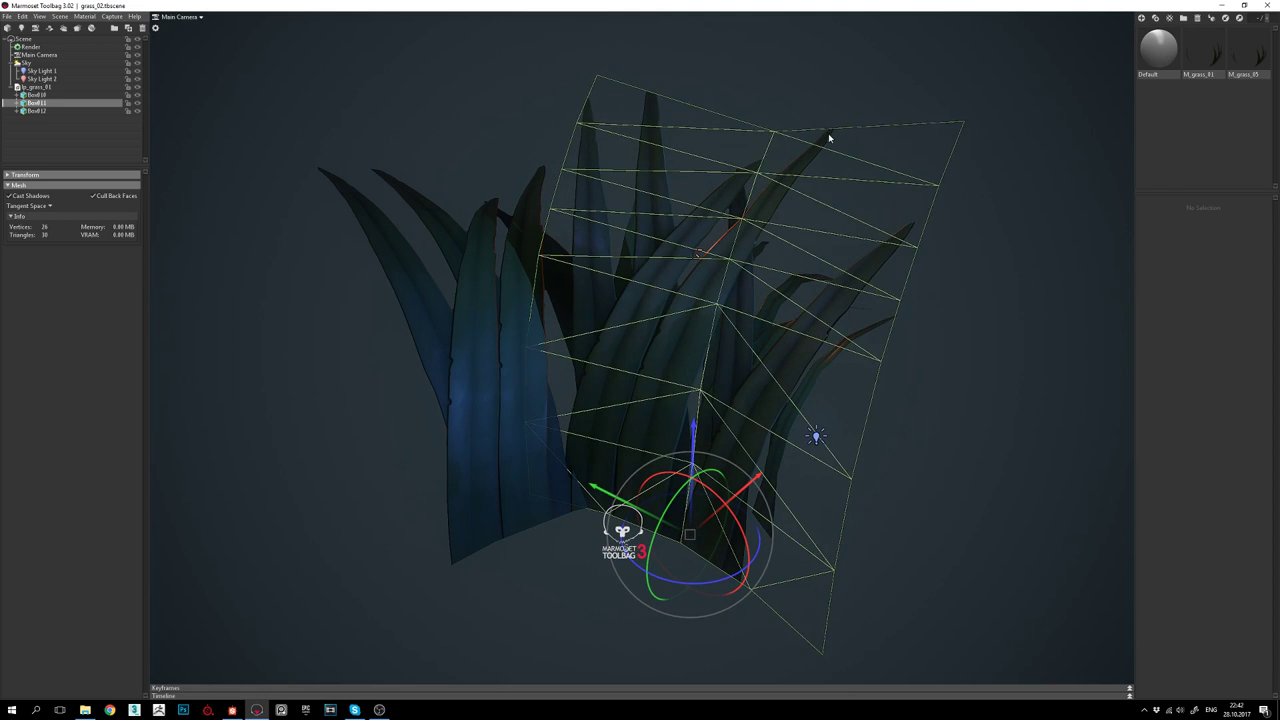
click(588, 104)
key(alt+Tab)
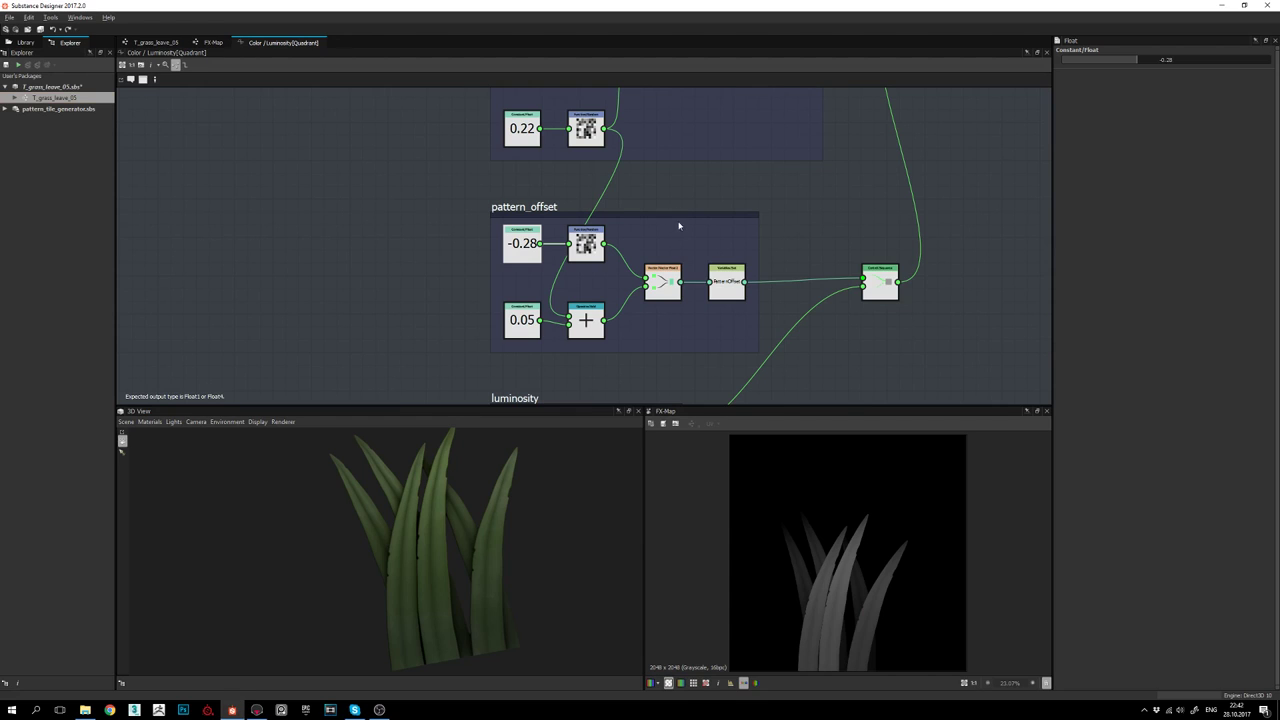
Try -0.3 for the upper float constant in the pattern_offset frame and set it to -0.26
double_click(1181, 62)
drag(1162, 59, 1193, 63)
text(3)
key(Return)
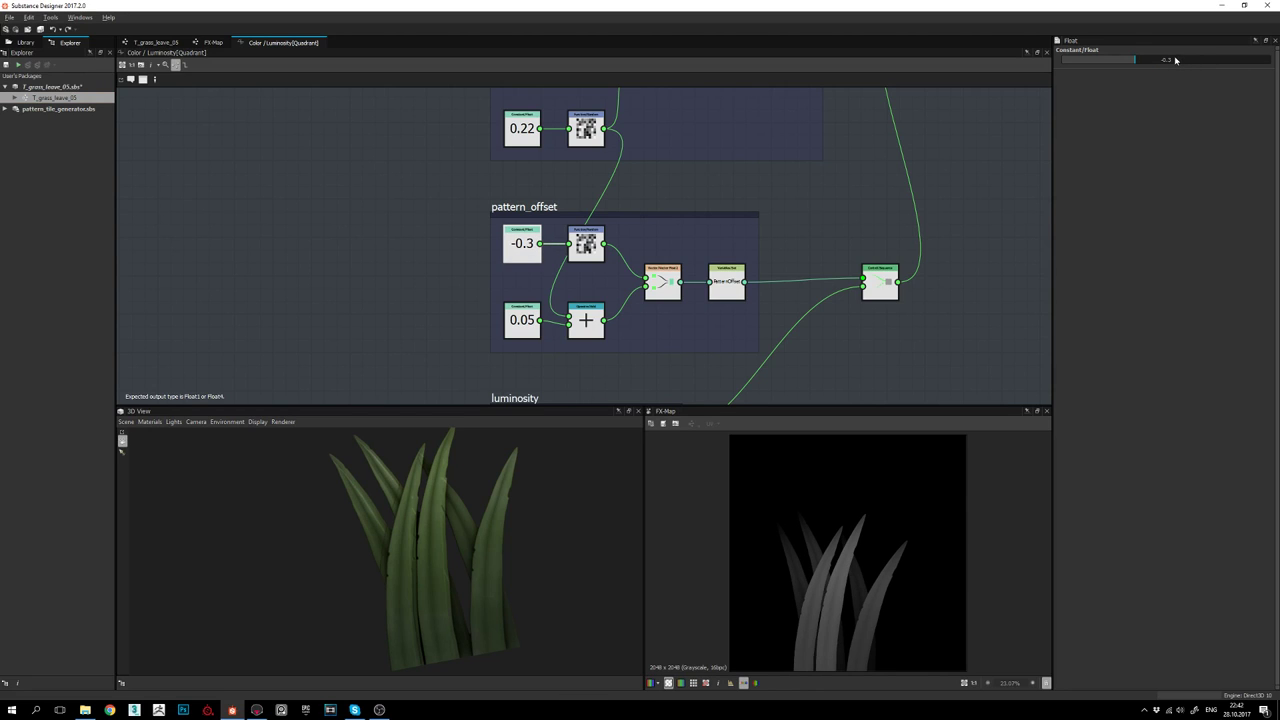
double_click(1193, 60)
text(-0.26)
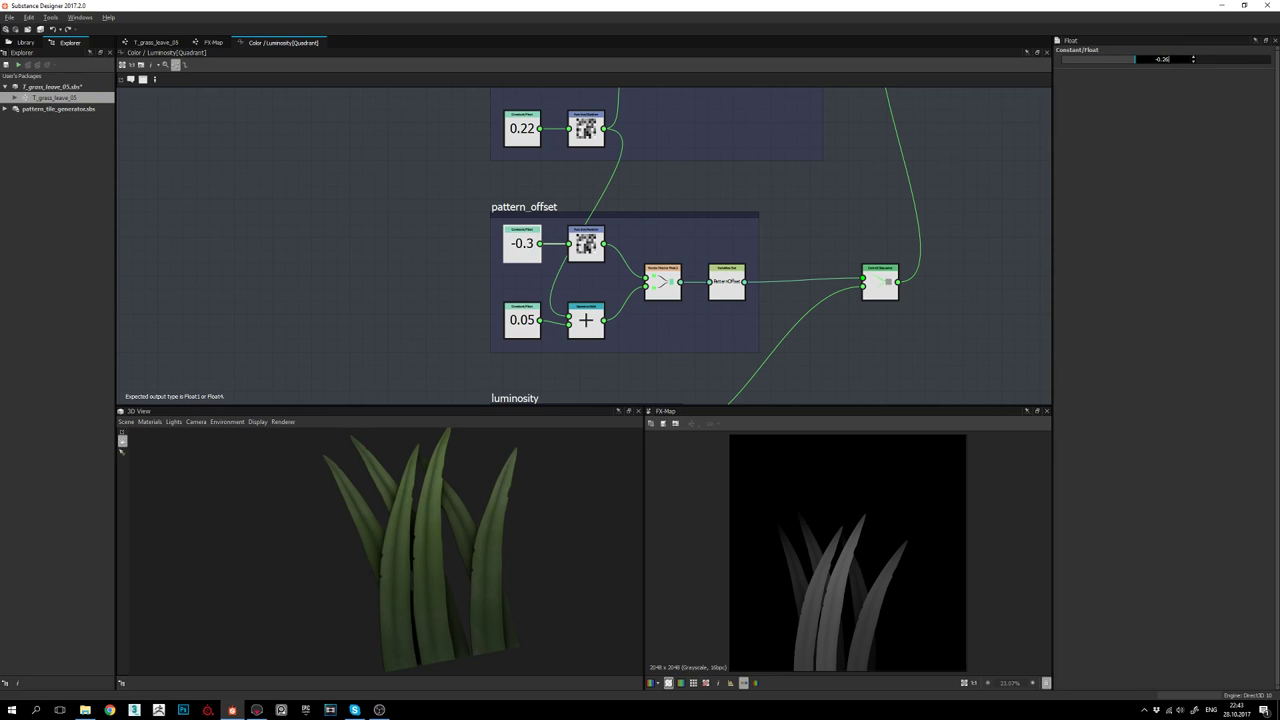
key(Return)
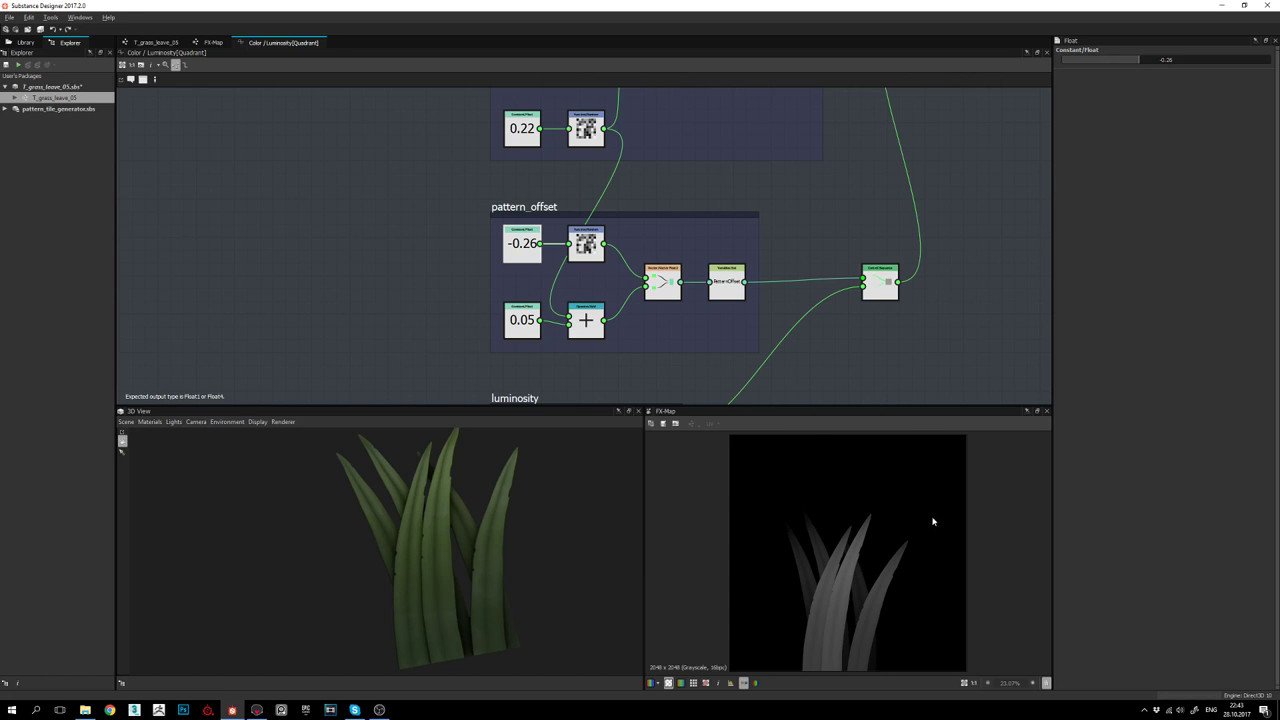
Set the lower float constant in the pattern_offset frame to 0.08 and re-export the T_grass_leave_05 outputs as bitmaps
middle_drag(657, 314, 624, 313)
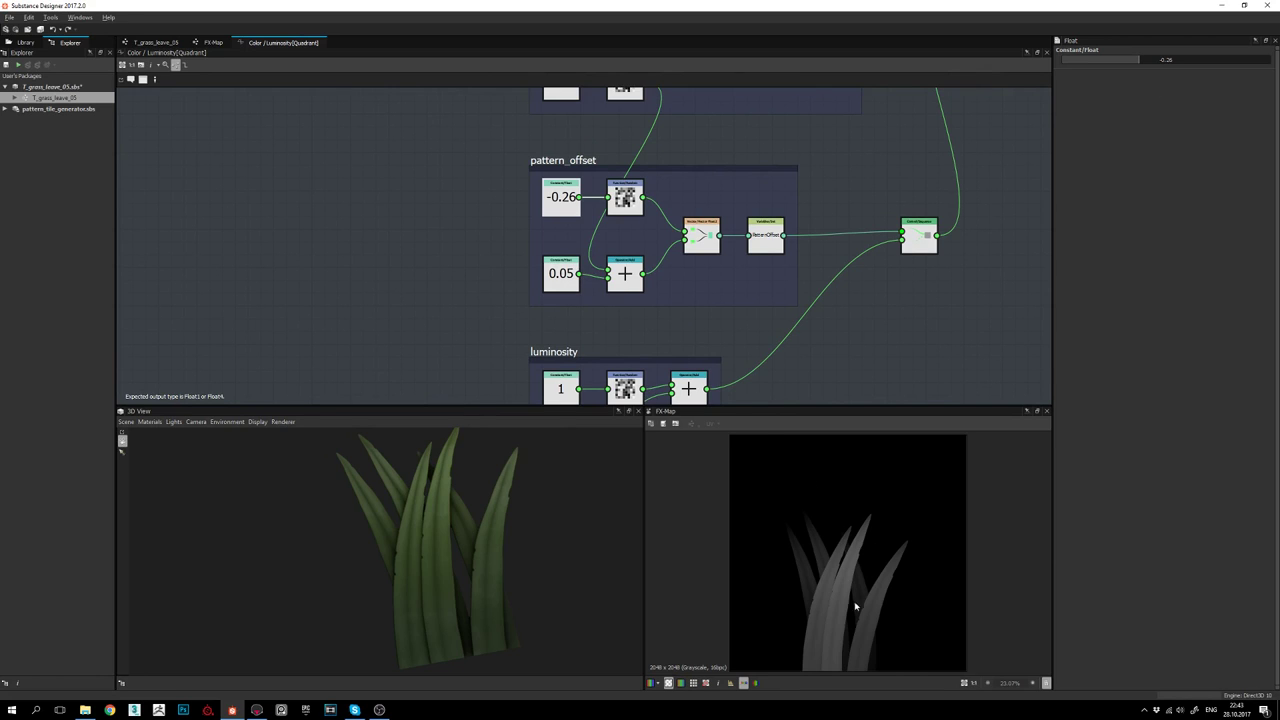
click(561, 273)
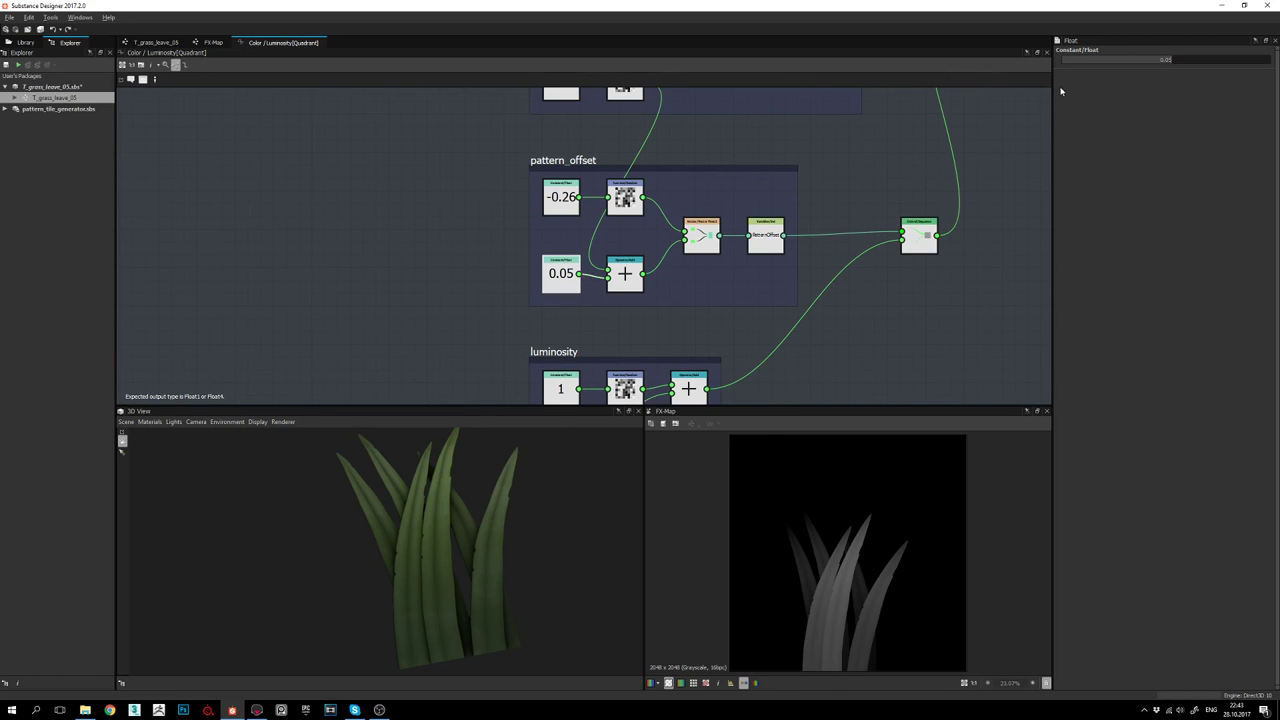
double_click(1190, 60)
text(0.08)
key(Return)
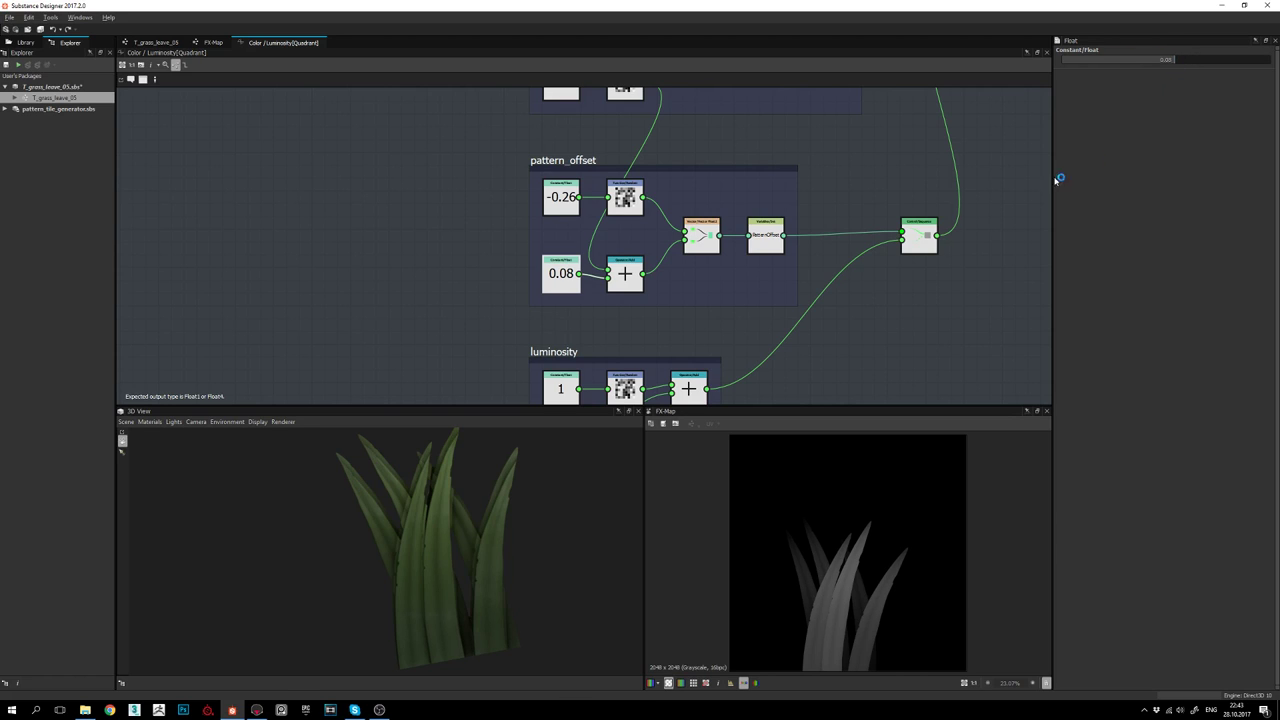
right_click(67, 100)
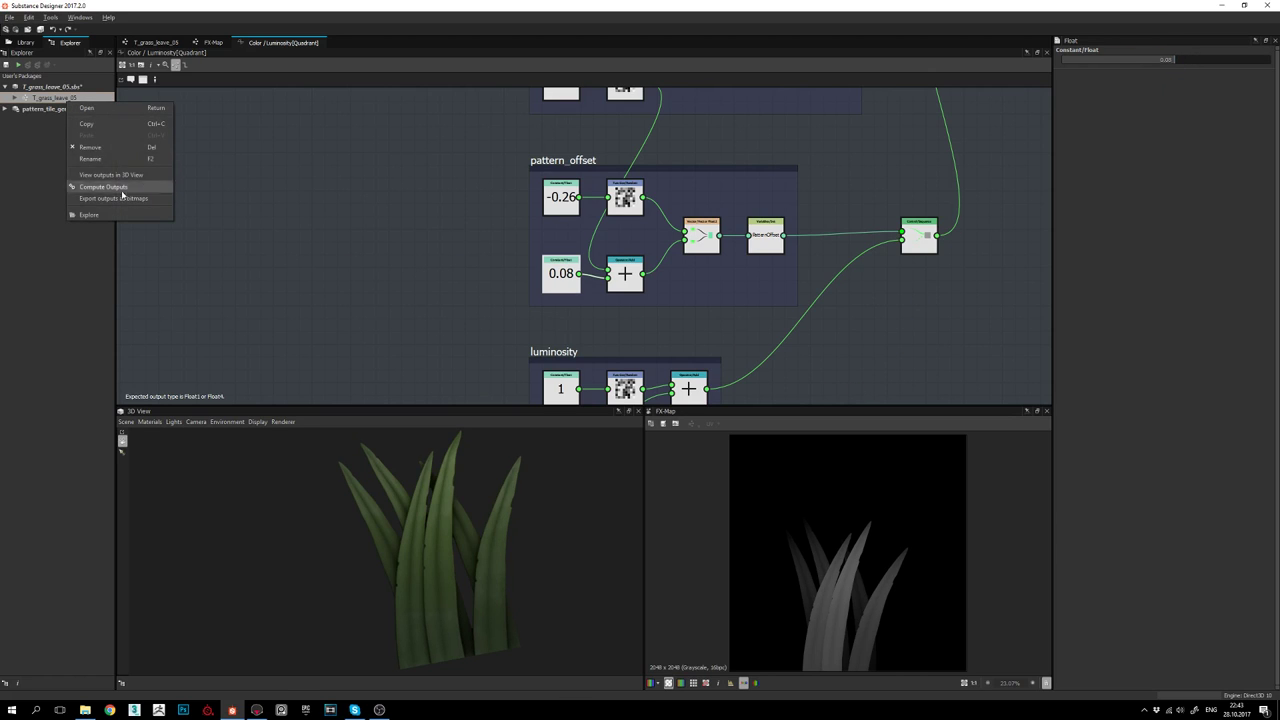
click(122, 189)
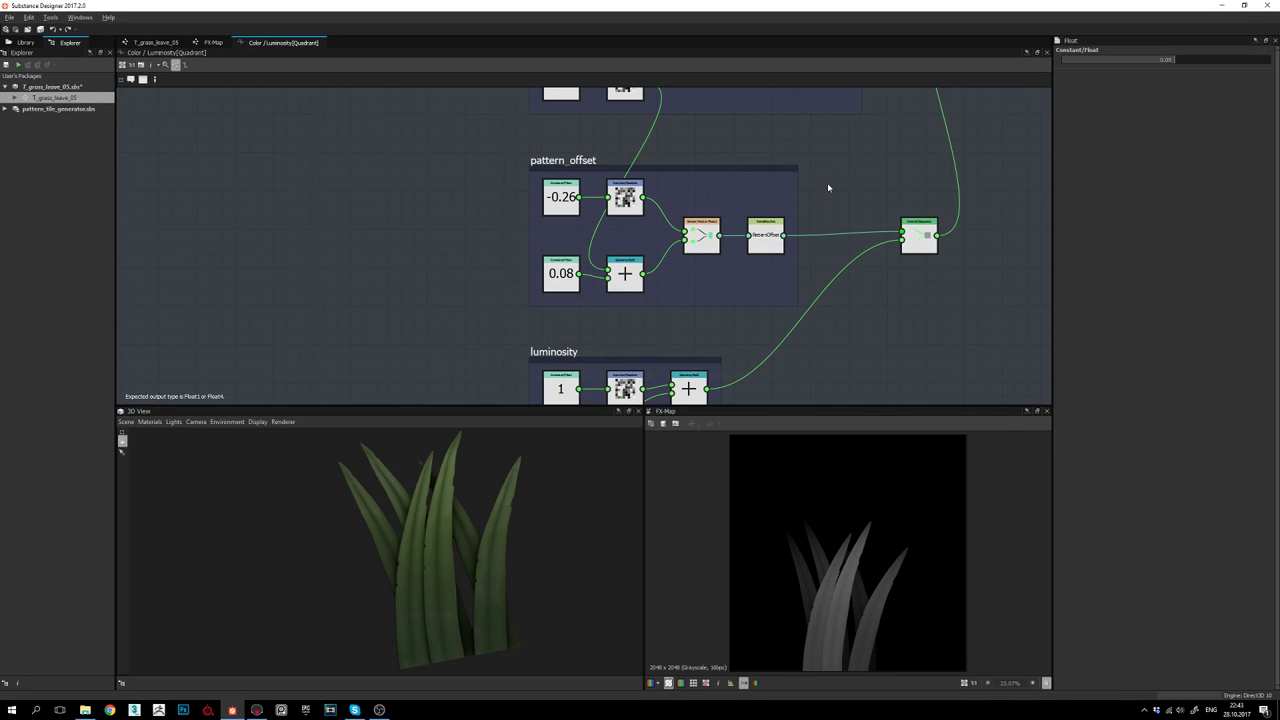
Switch to Marmoset Toolbag and examine the grass cards with the updated textures from another angle
key(alt+Tab)
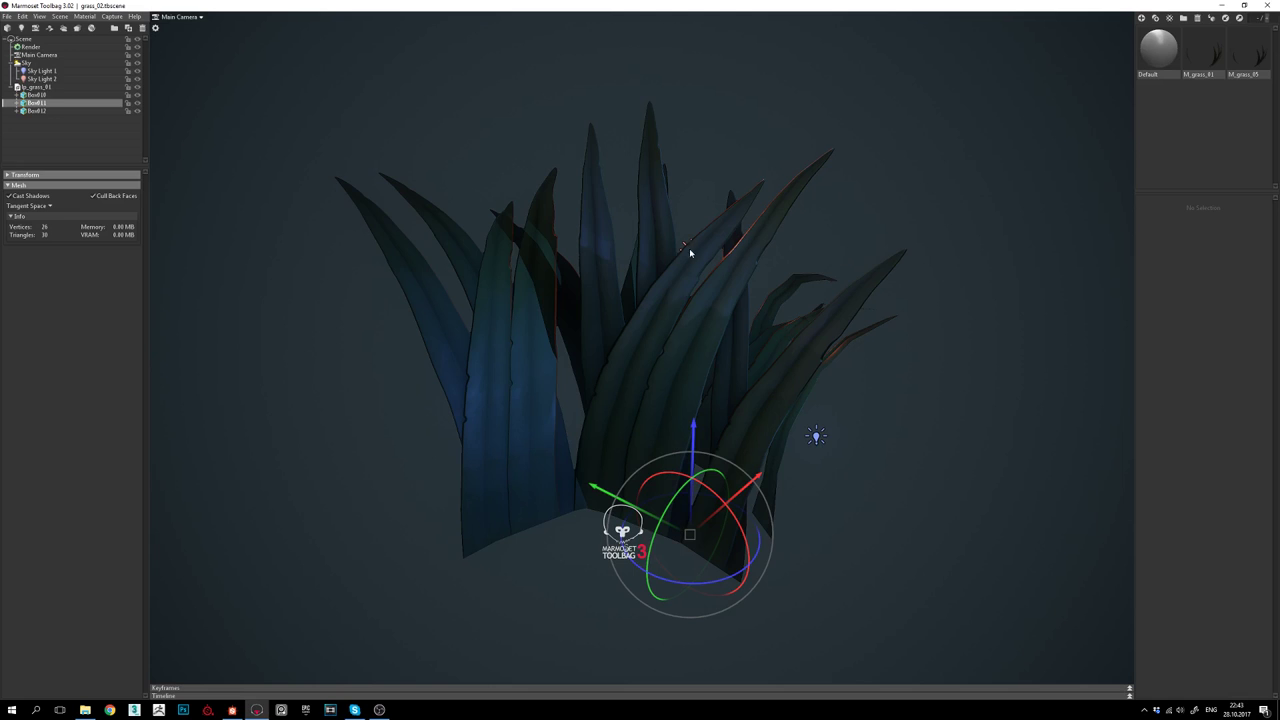
click(727, 262)
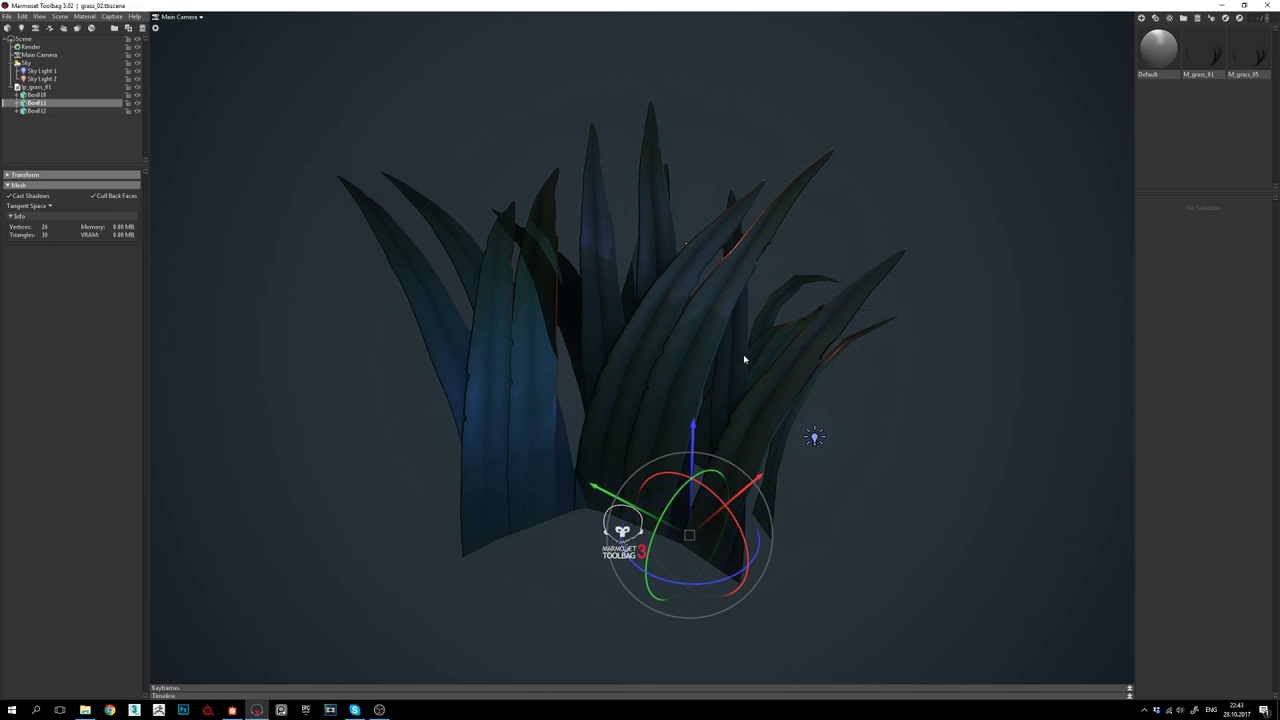
drag(709, 357, 733, 356)
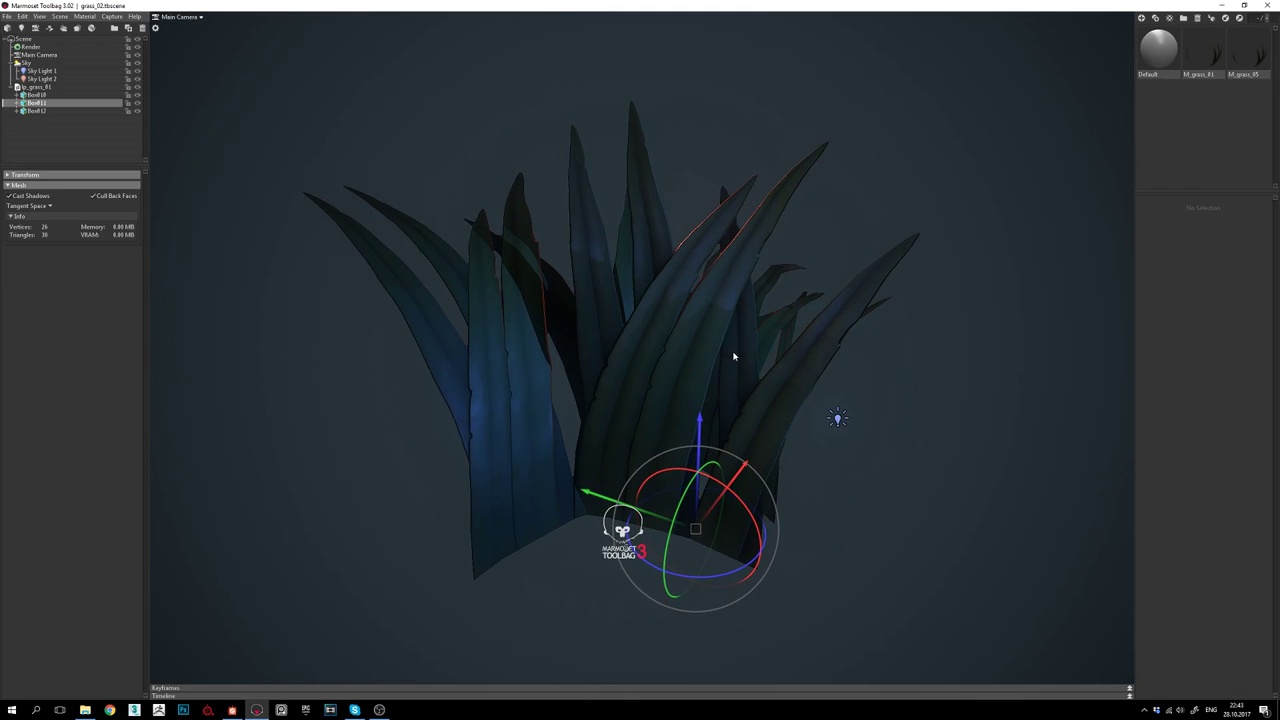
Clear the mesh selection and examine the grass cards under rotated lighting and from slightly different angles
shift+right_drag(931, 394, 992, 398)
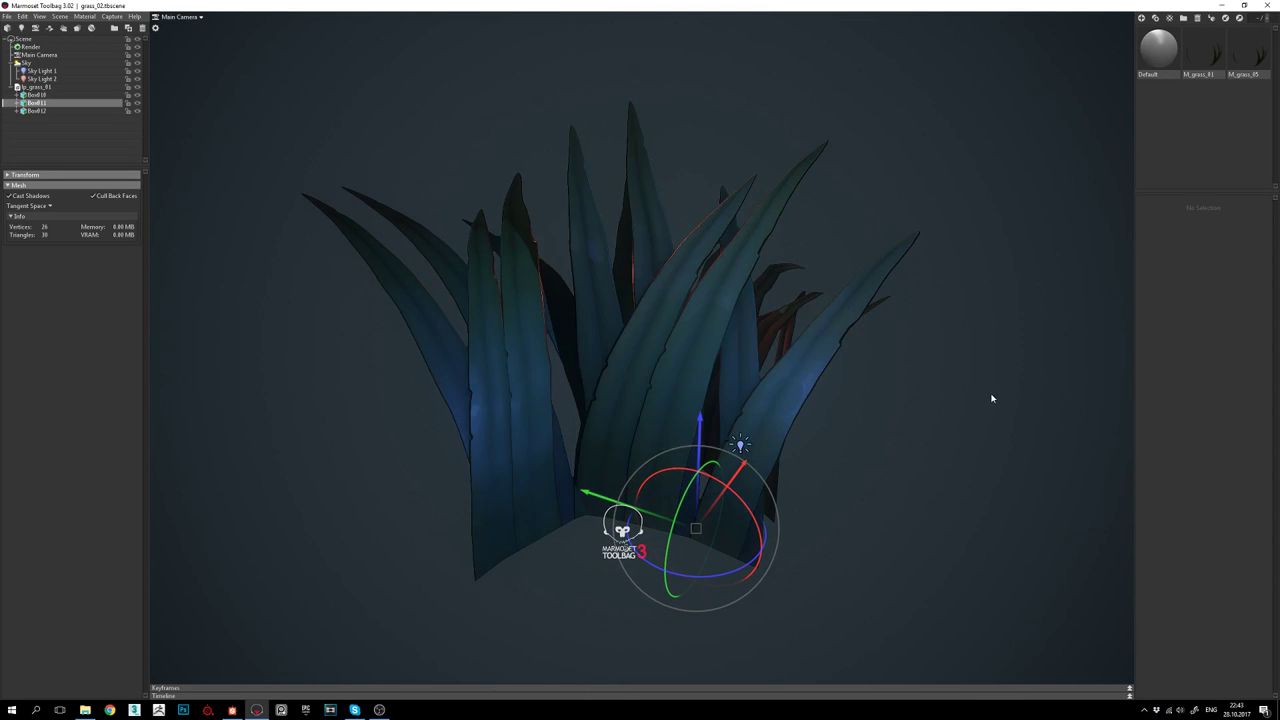
shift+drag(992, 398, 987, 397)
mouse_move(847, 415)
mouse_down()
mouse_move(823, 417)
mouse_move(867, 408)
mouse_up()
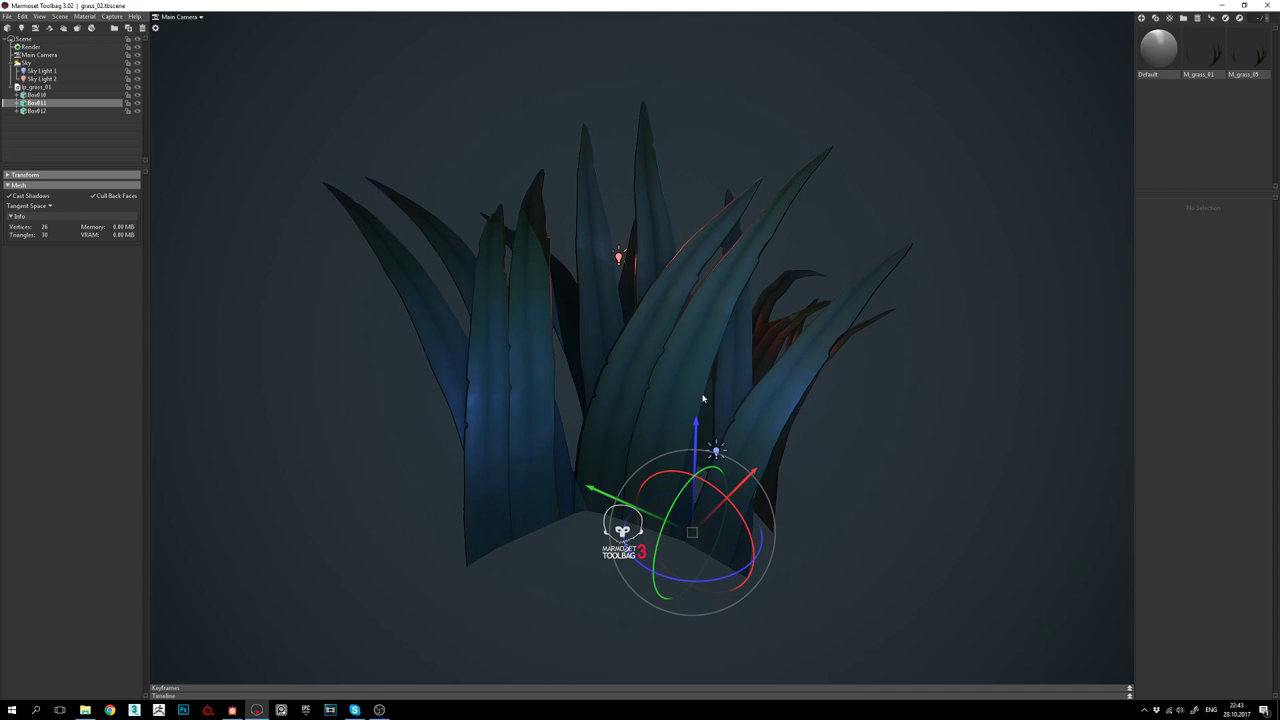
mouse_move(732, 393)
mouse_down()
mouse_move(748, 386)
mouse_move(725, 390)
mouse_up()
click(929, 382)
drag(929, 382, 828, 427)
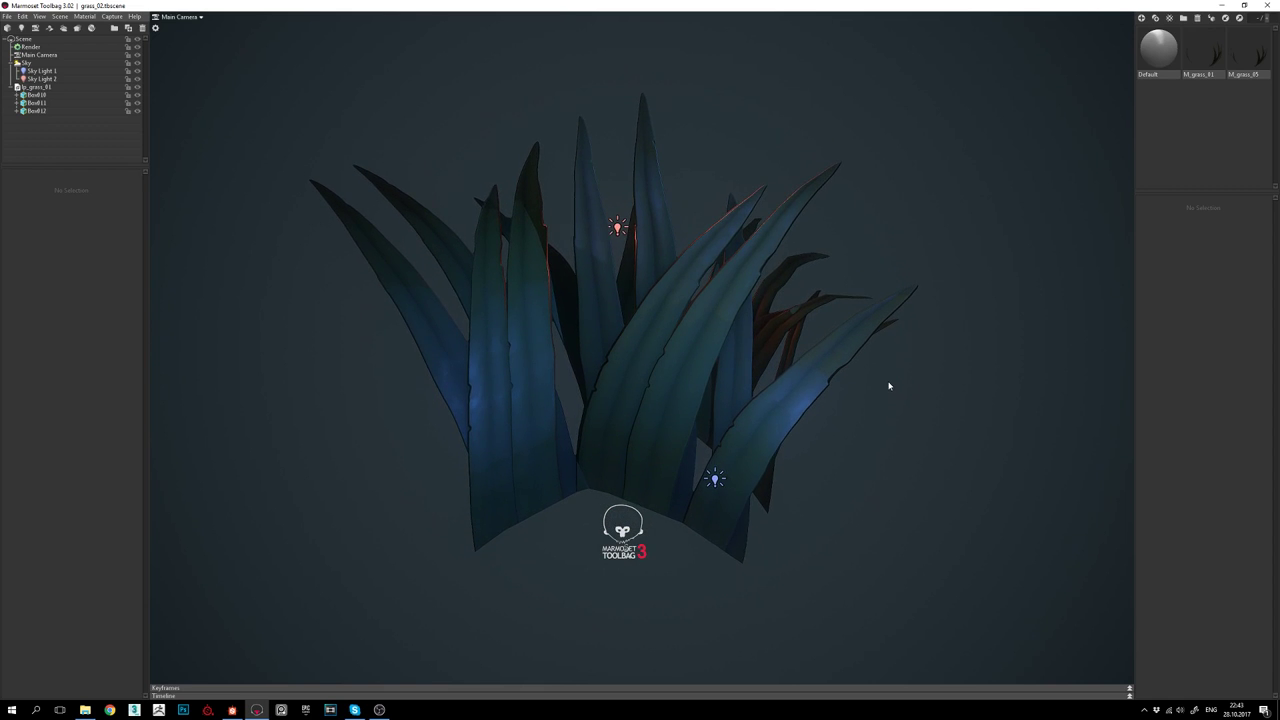
shift+drag(834, 374, 837, 377)
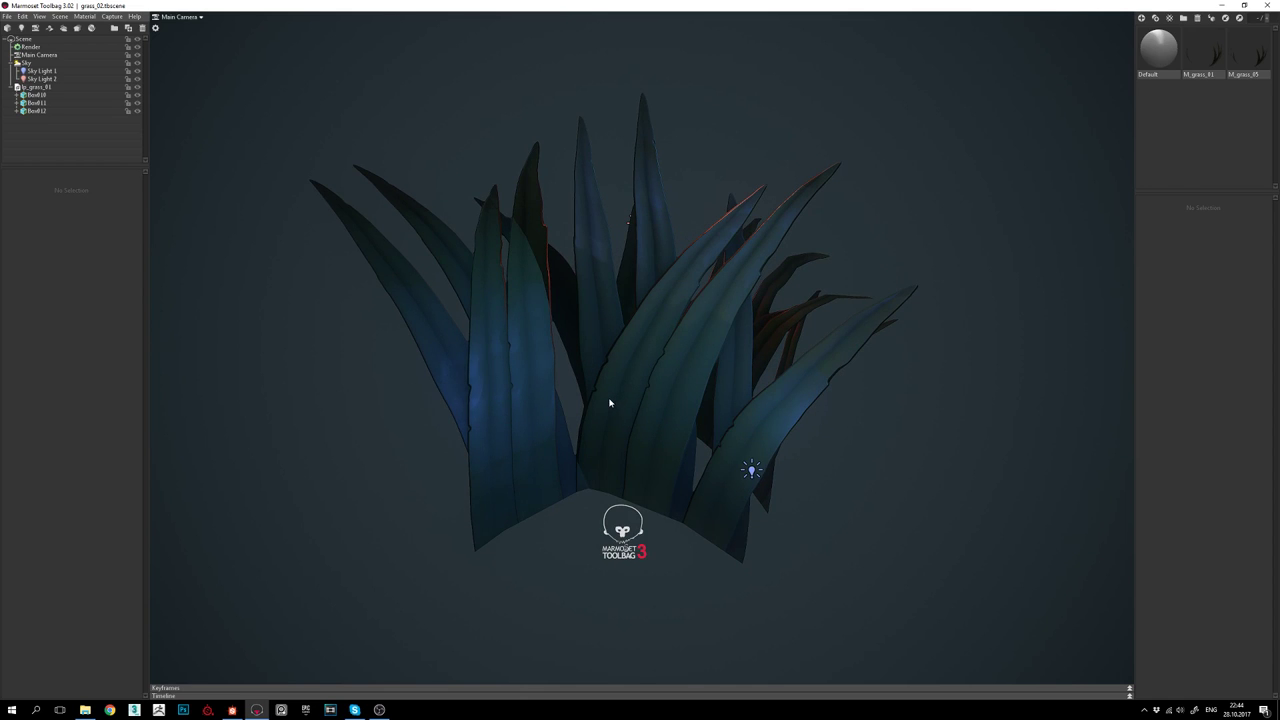
mouse_move(609, 403)
mouse_down()
mouse_move(631, 403)
mouse_move(640, 382)
mouse_move(640, 401)
mouse_up()
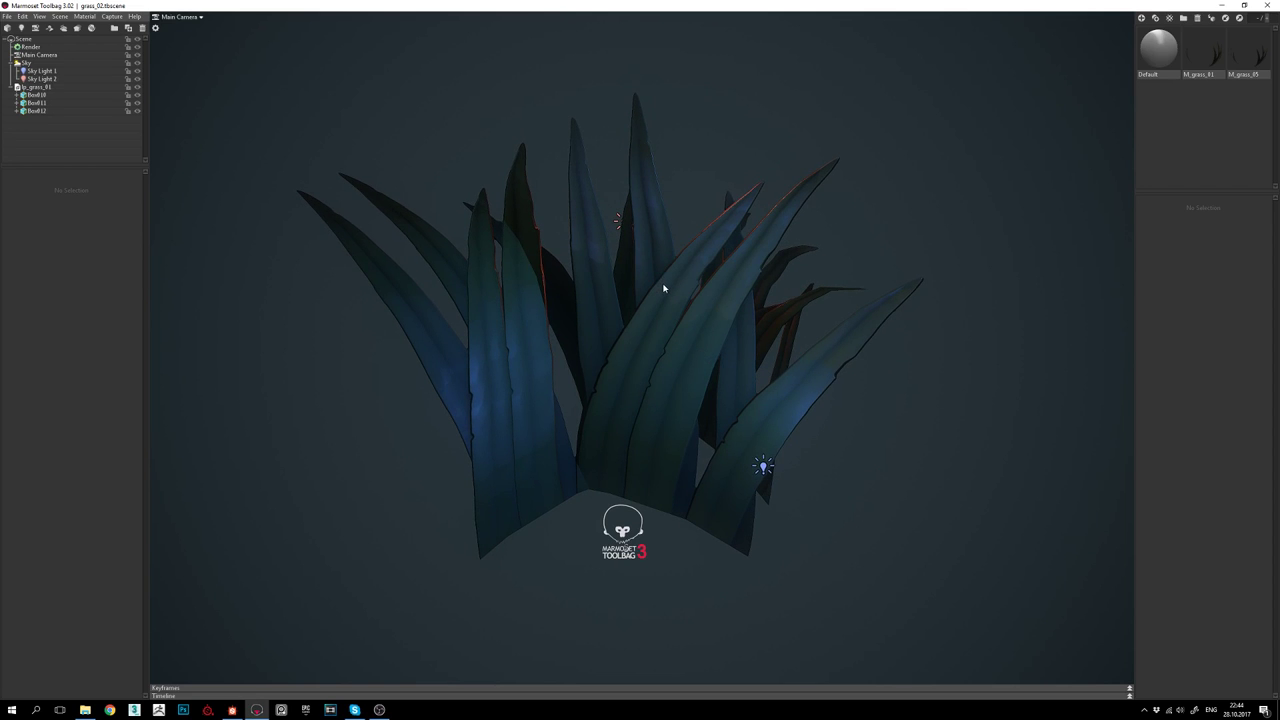
Switch to Substance Designer and set the random seed of the FX-Map's Quadrant node to 4
key(alt+Tab)
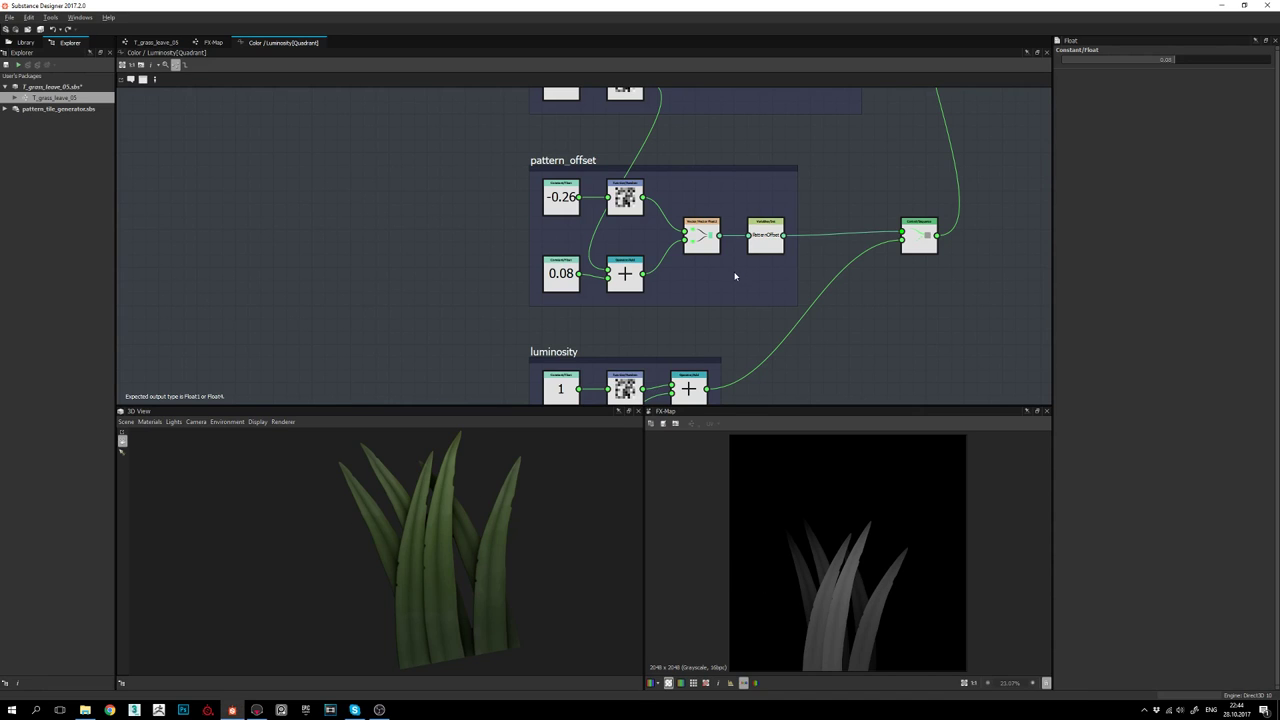
scroll(679, 225, down, 3)
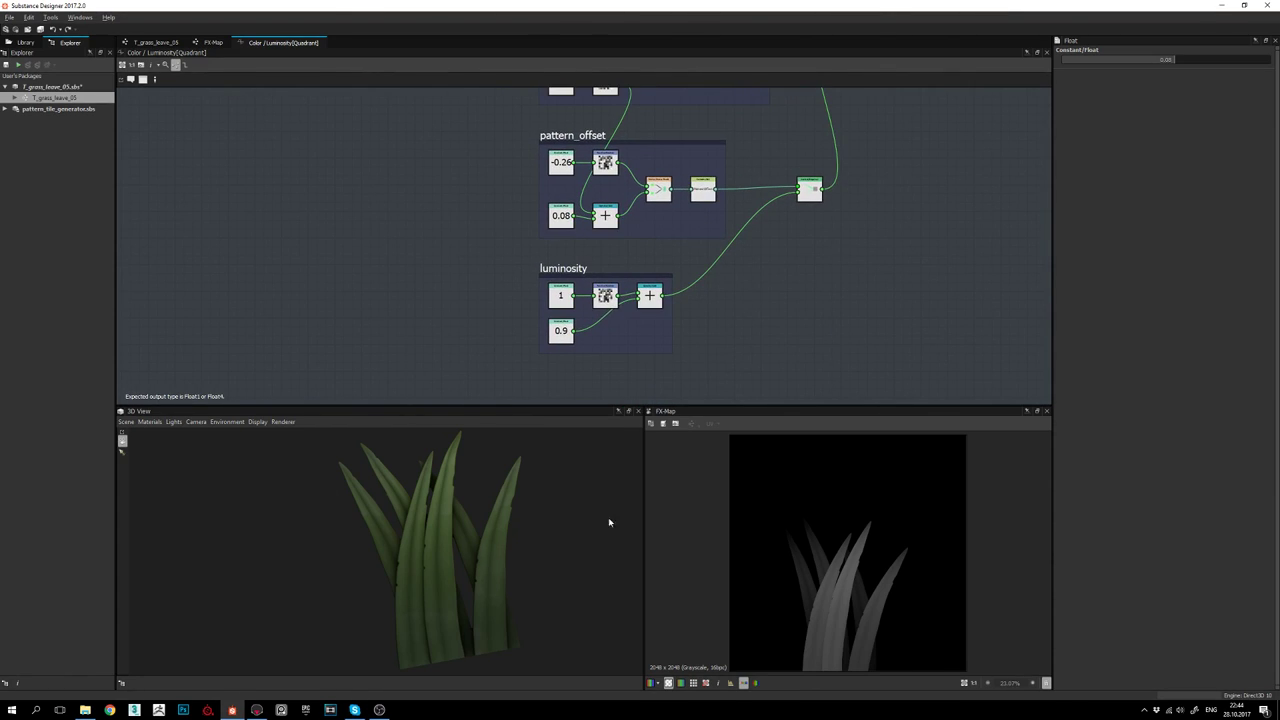
middle_drag(676, 214, 663, 251)
middle_drag(669, 174, 661, 260)
click(213, 42)
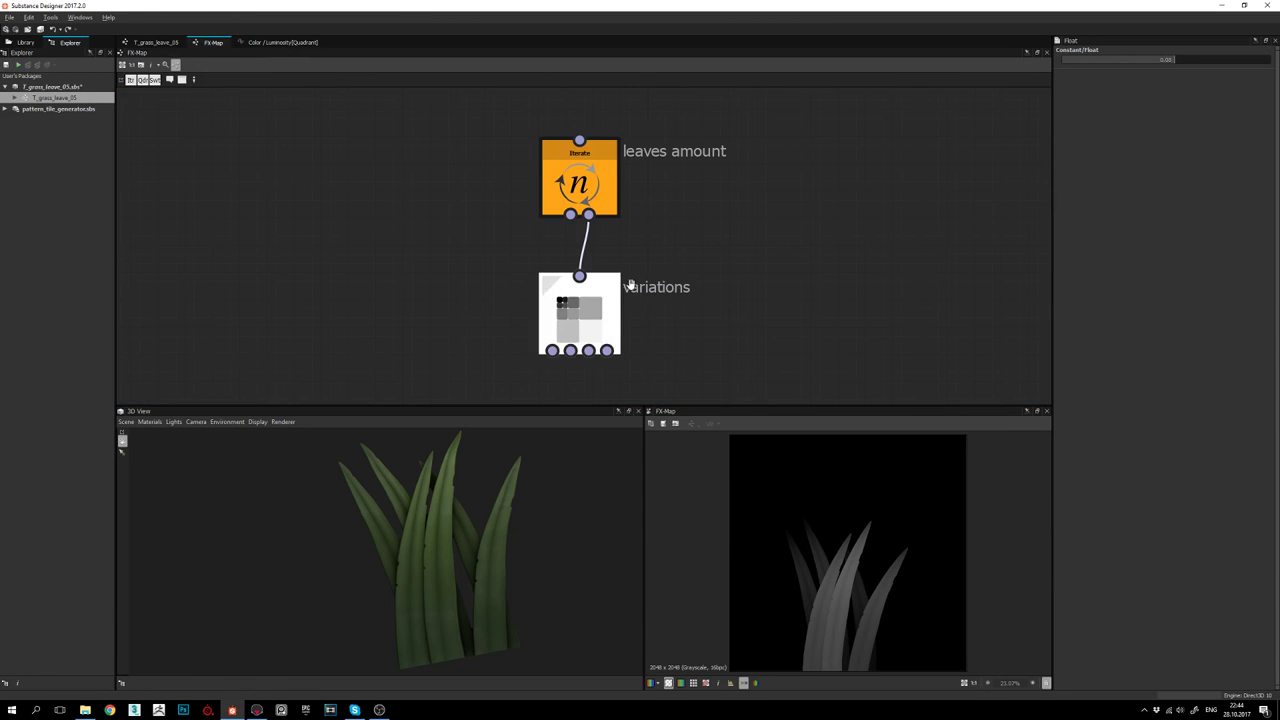
click(606, 316)
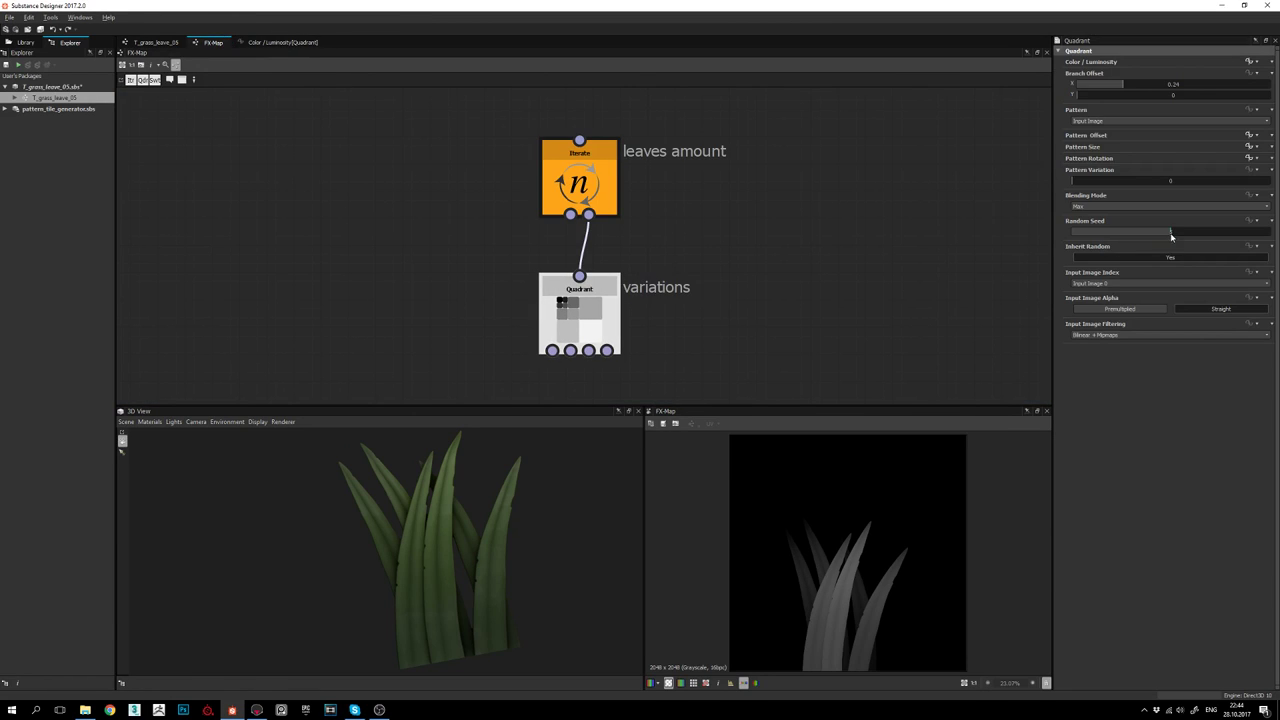
drag(1175, 233, 1186, 234)
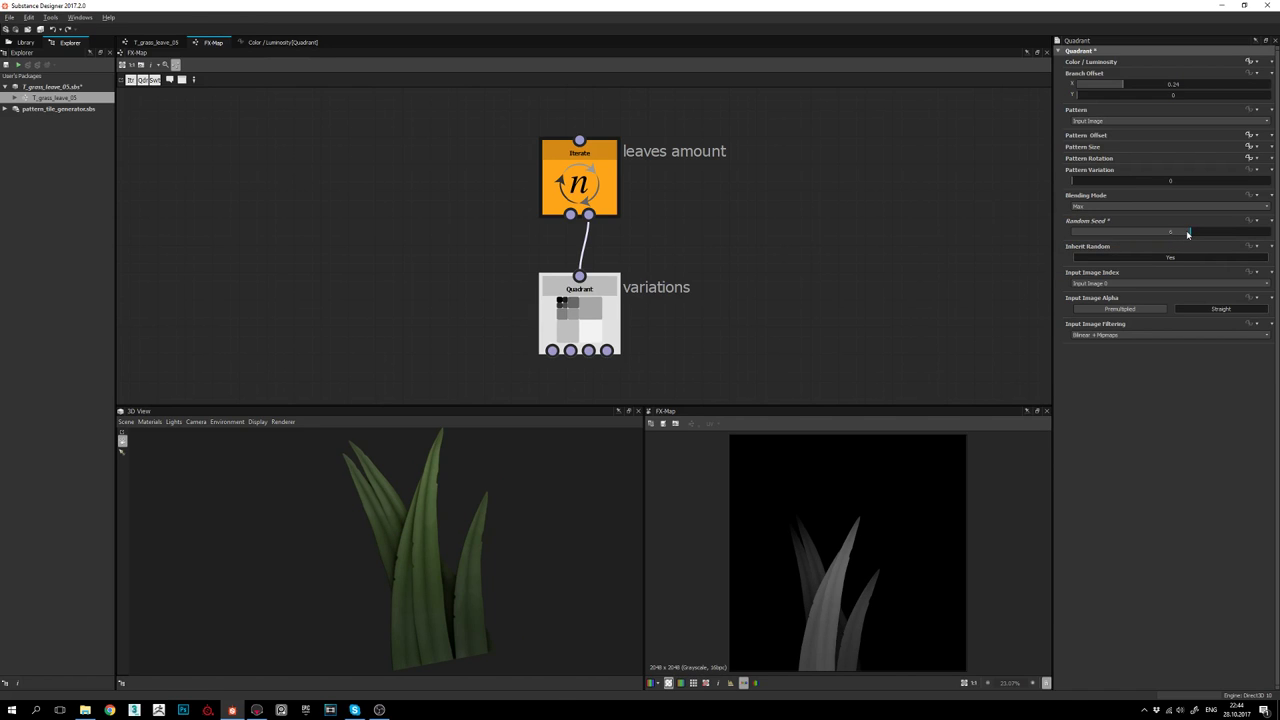
drag(1187, 235, 1151, 233)
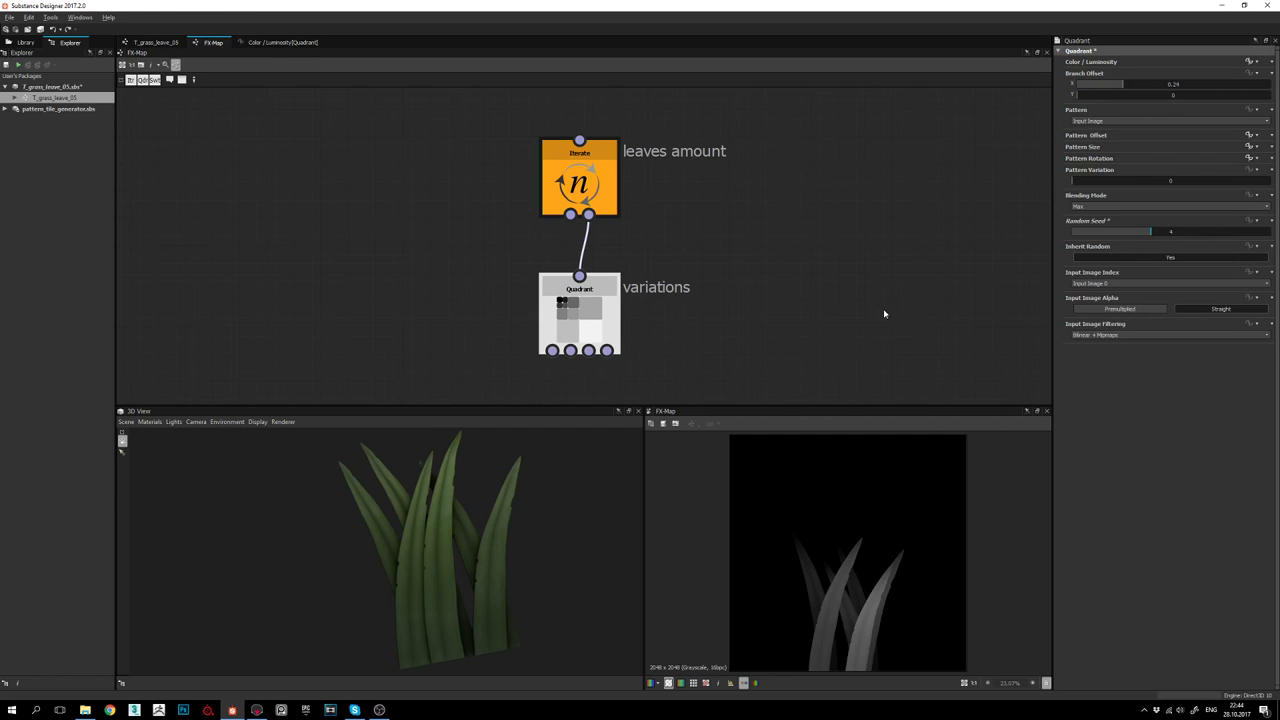
drag(509, 549, 500, 569)
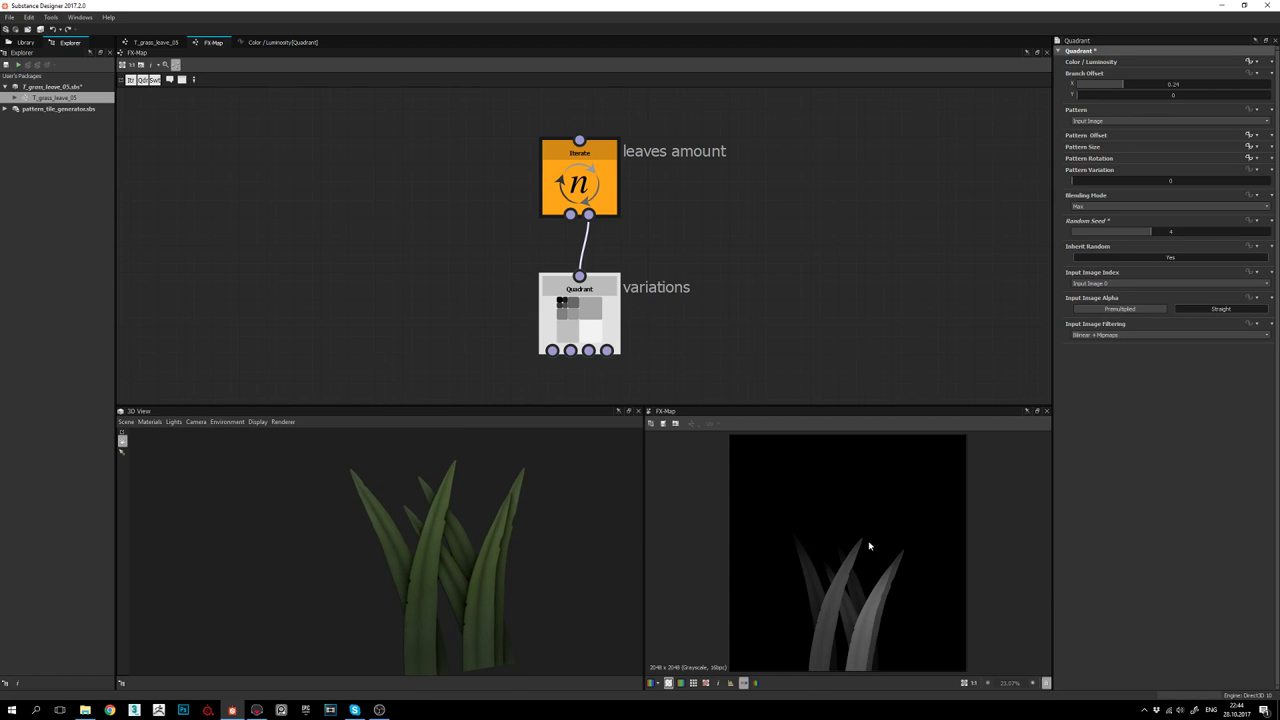
Re-export the T_grass_leave_05 outputs as bitmaps with the new leaf variation
right_click(47, 100)
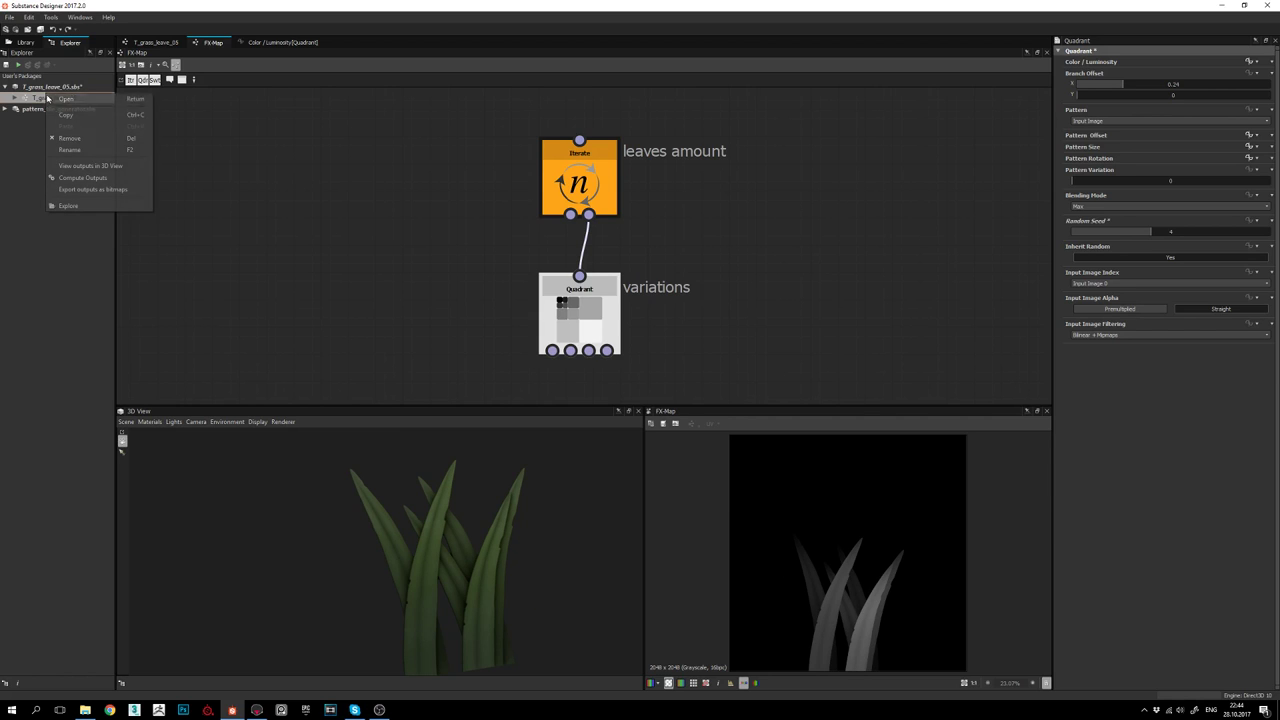
click(72, 190)
click(780, 271)
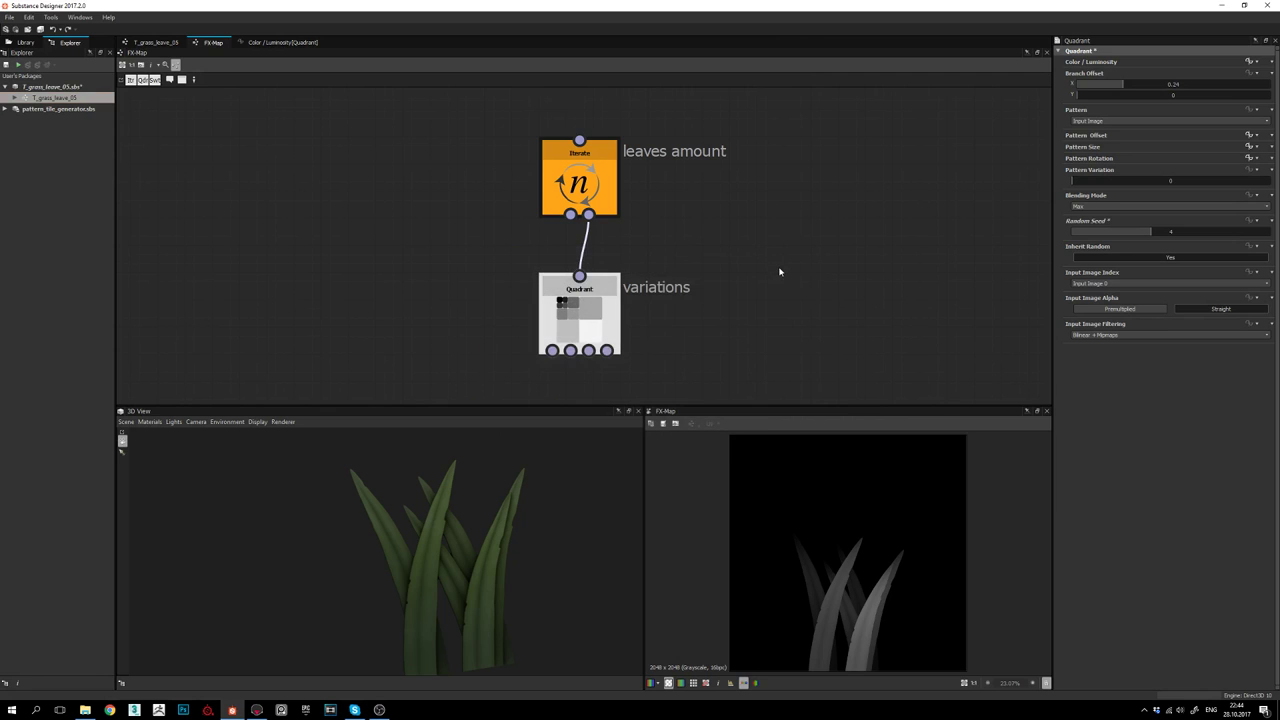
click(716, 248)
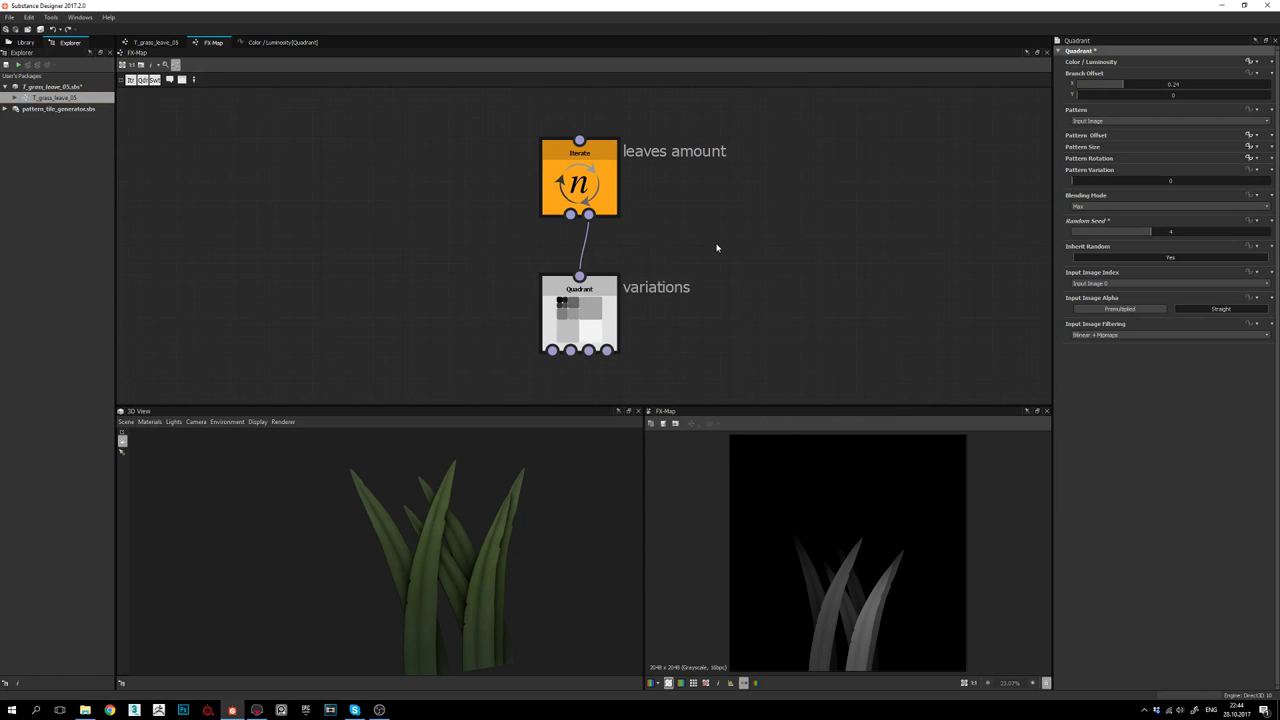
Switch to Marmoset Toolbag, examine the new leaf arrangement on the grass cards, and return to Substance Designer
key(alt+Tab)
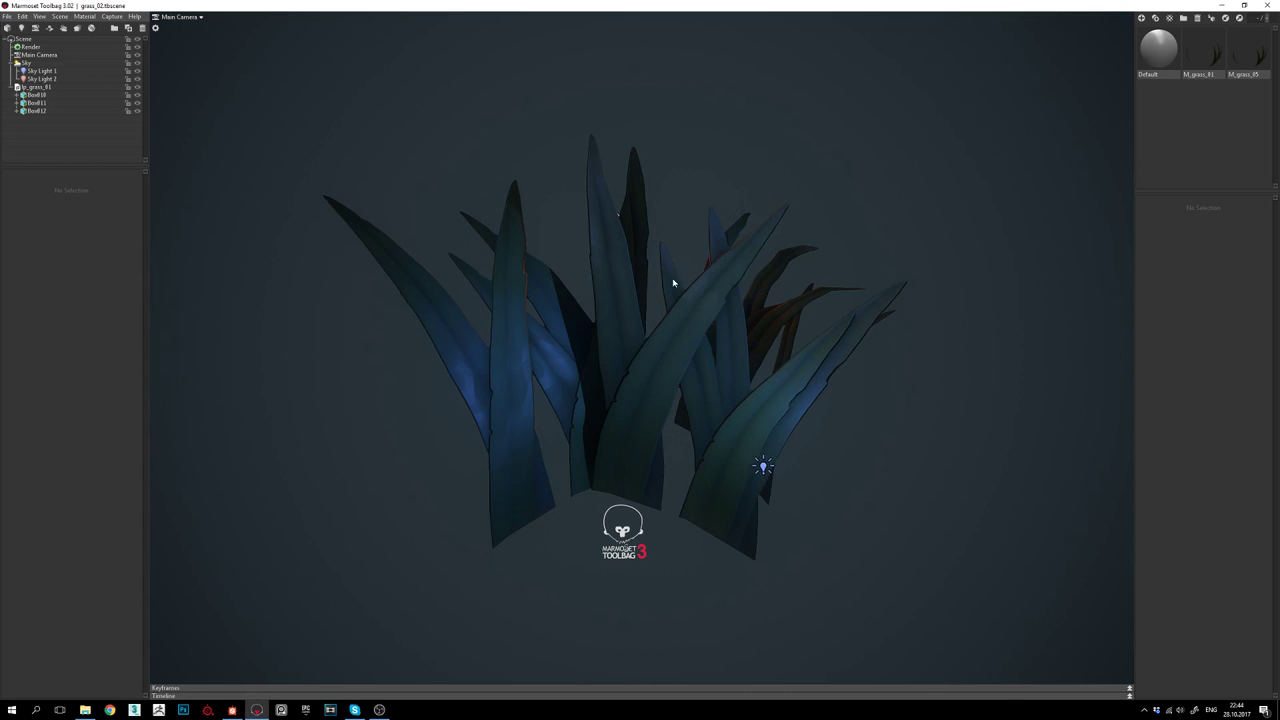
mouse_move(642, 292)
mouse_down()
mouse_move(631, 289)
mouse_move(660, 292)
mouse_up()
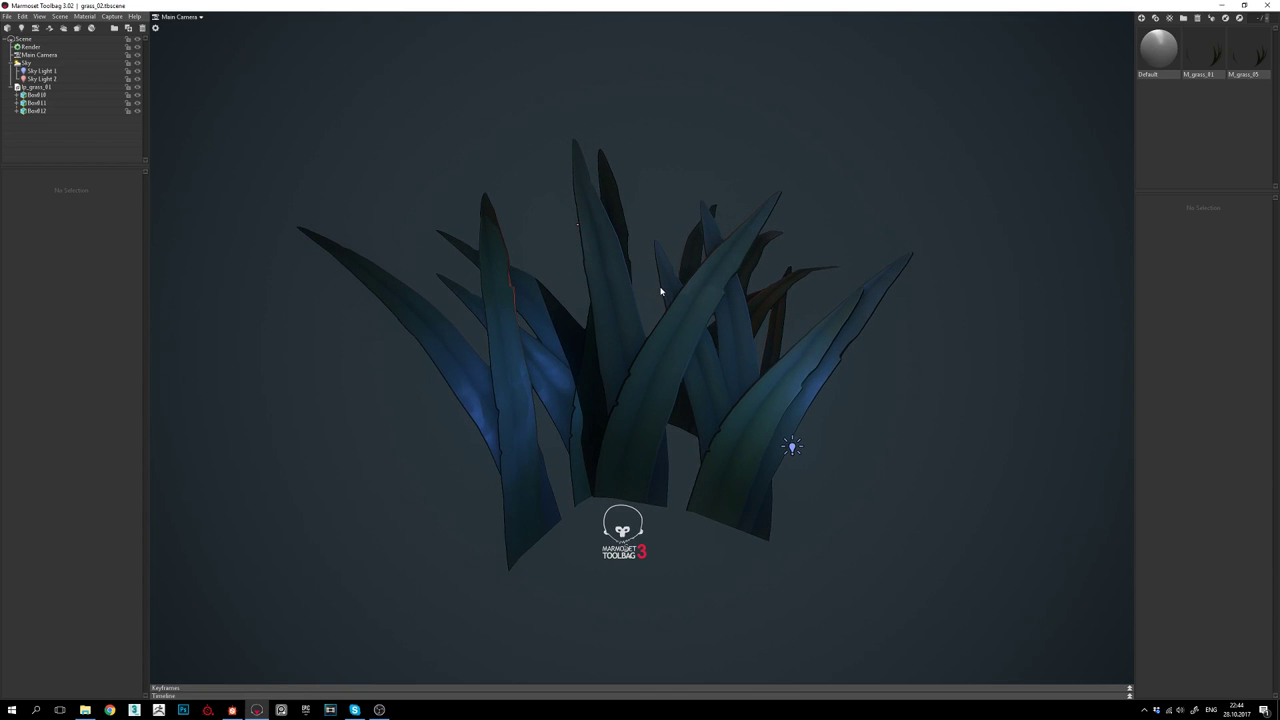
mouse_move(655, 303)
mouse_down()
mouse_move(638, 301)
mouse_move(649, 292)
mouse_move(640, 303)
mouse_up()
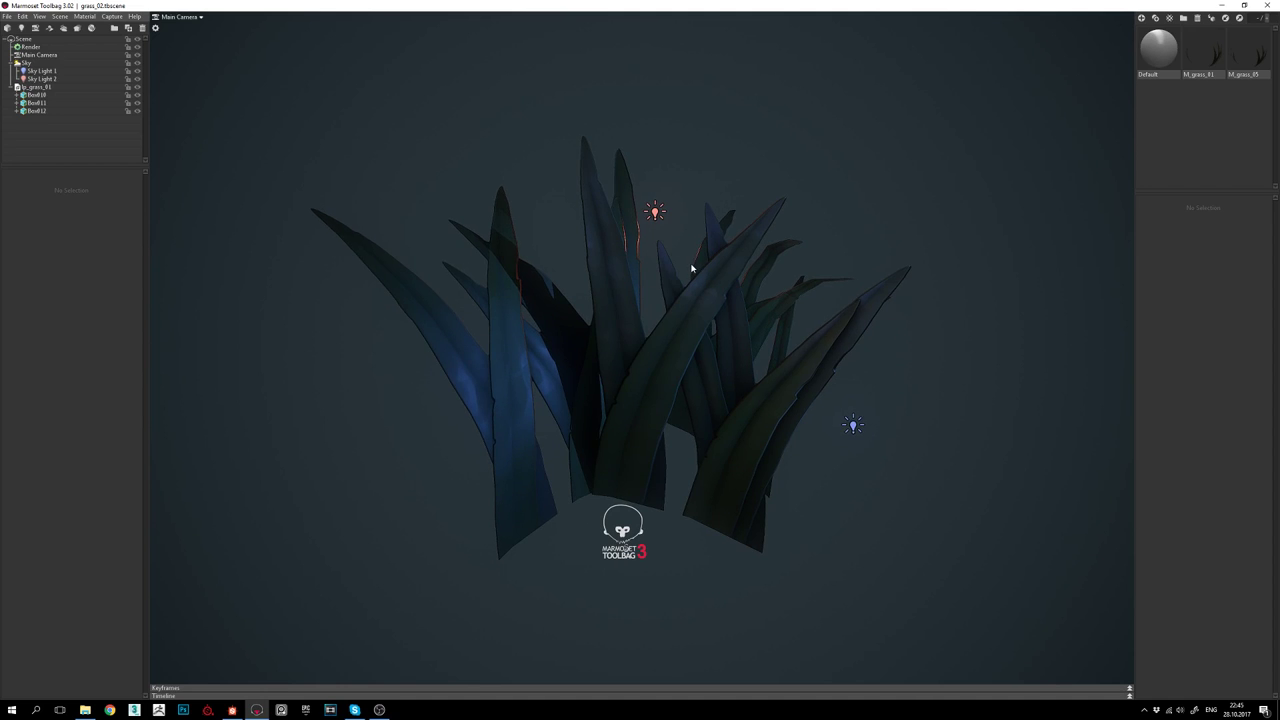
key(alt+Tab)
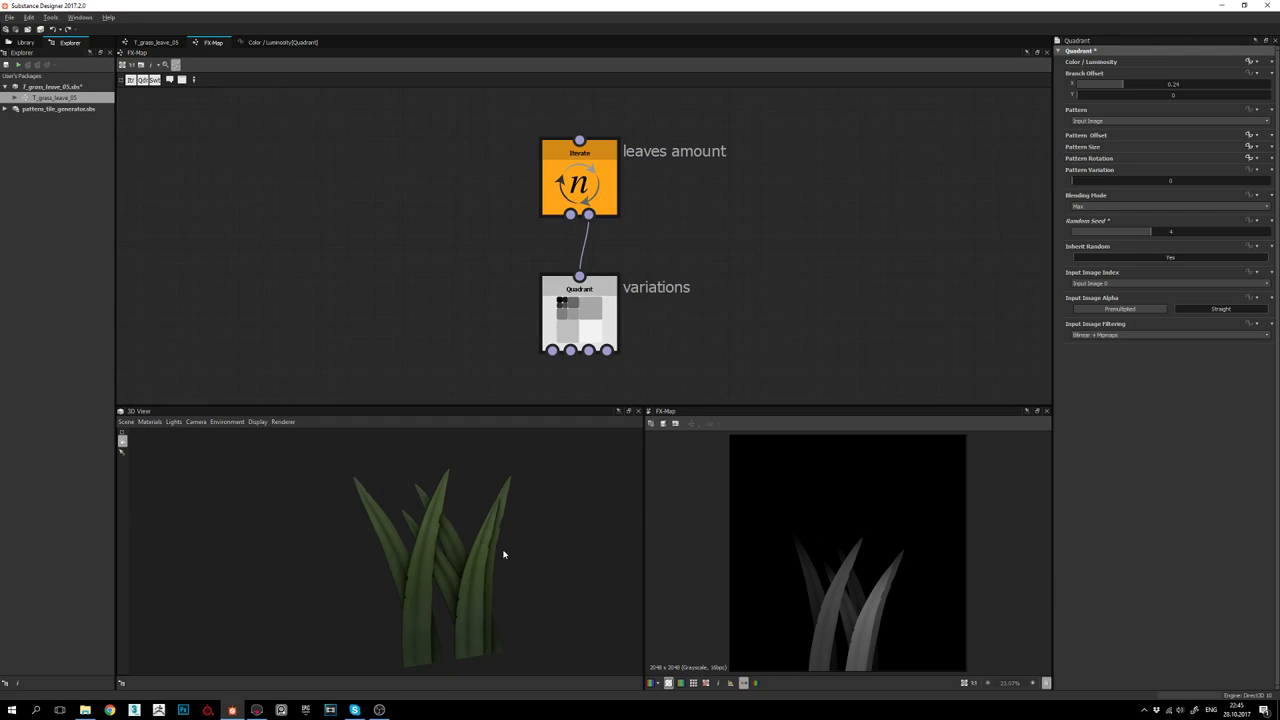
drag(487, 548, 435, 551)
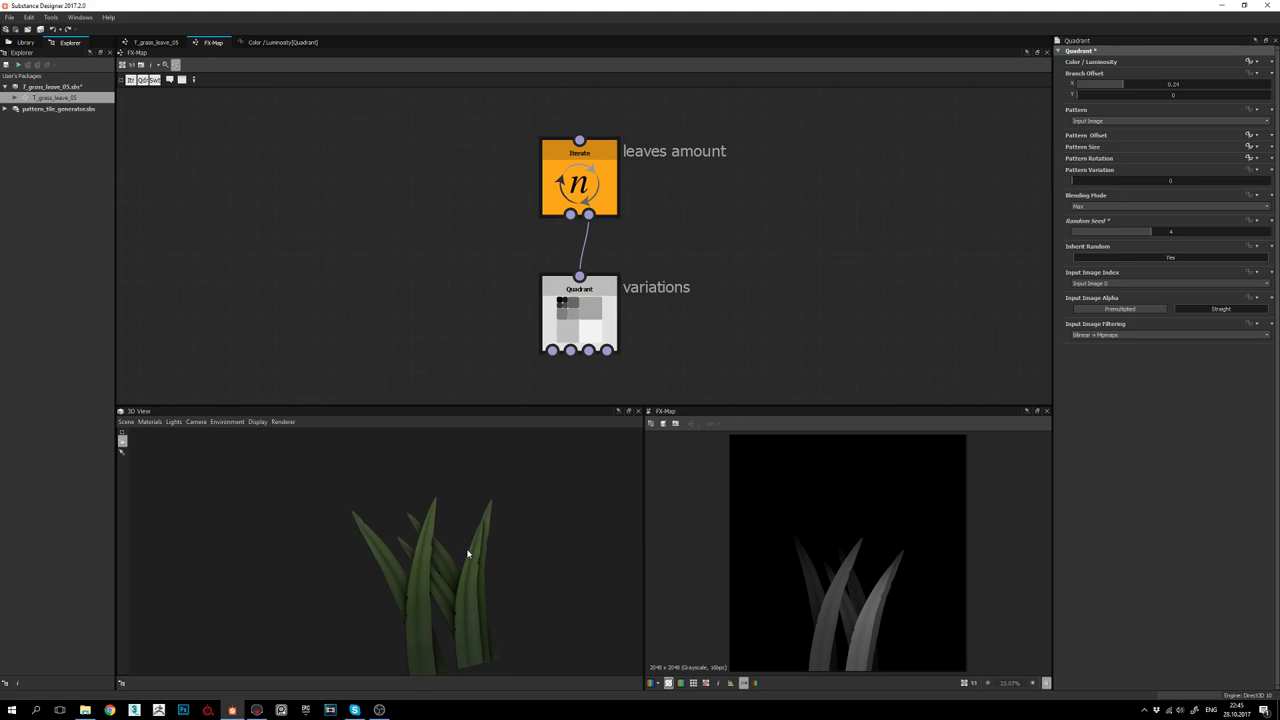
middle_drag(666, 277, 640, 262)
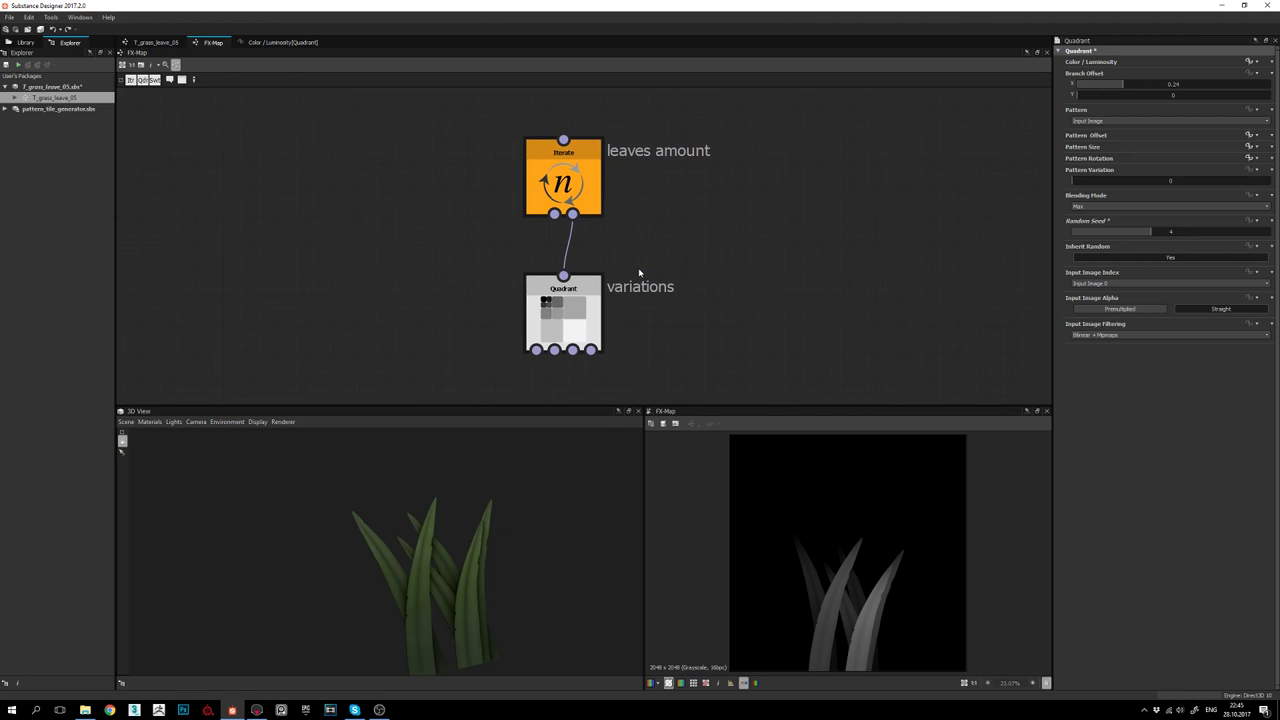
middle_drag(636, 275, 637, 285)
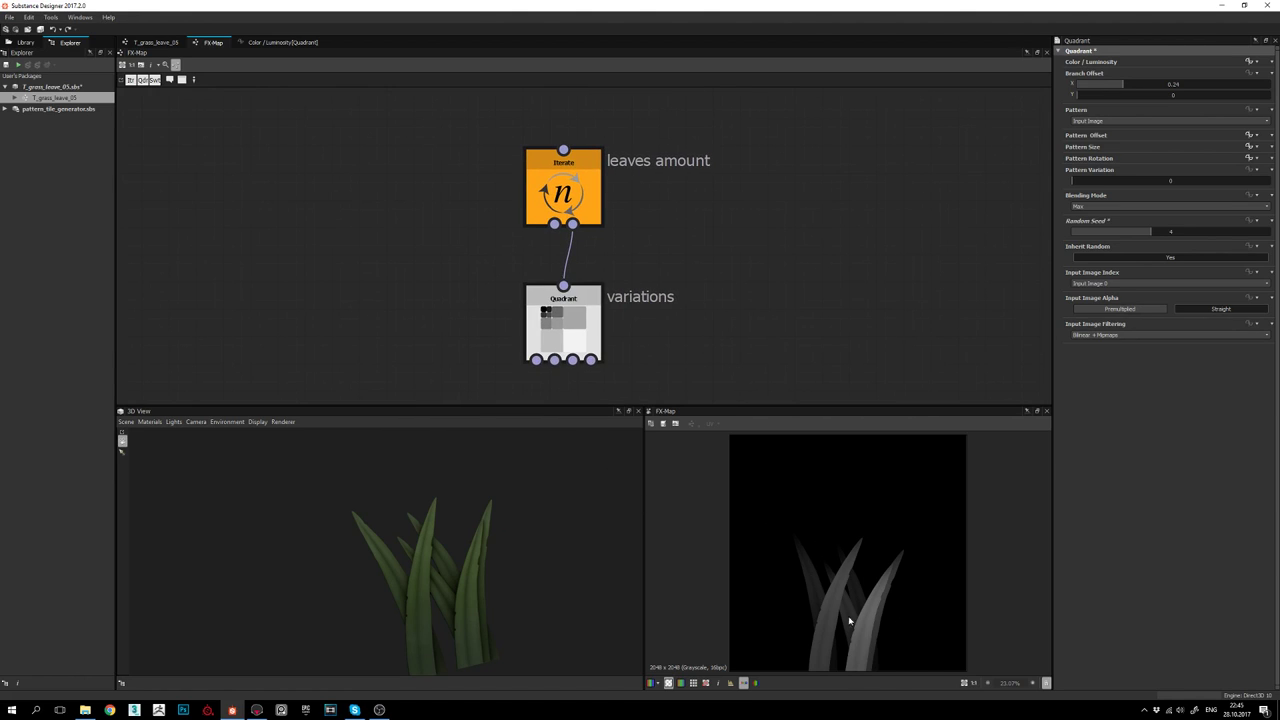
middle_drag(596, 245, 589, 245)
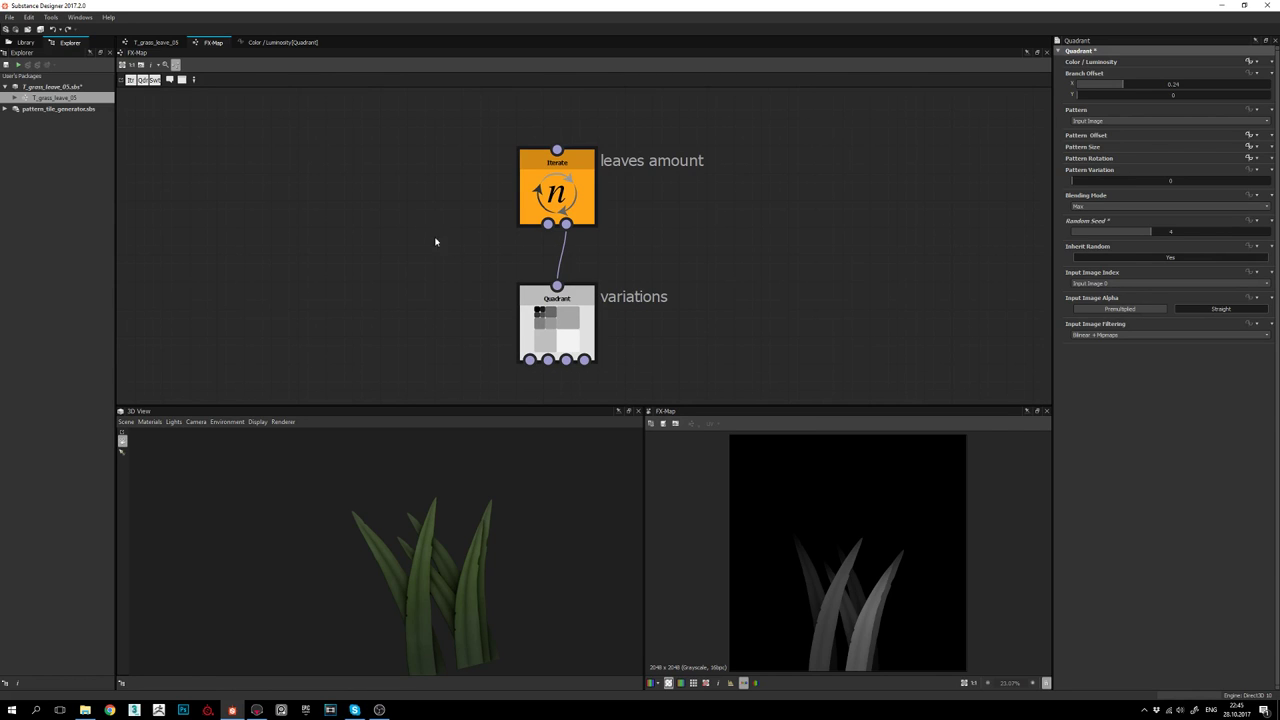
Open the T_grass_leave_05 graph and review the node network from the grass_shape frame to the outputs
click(155, 42)
scroll(650, 255, down, 3)
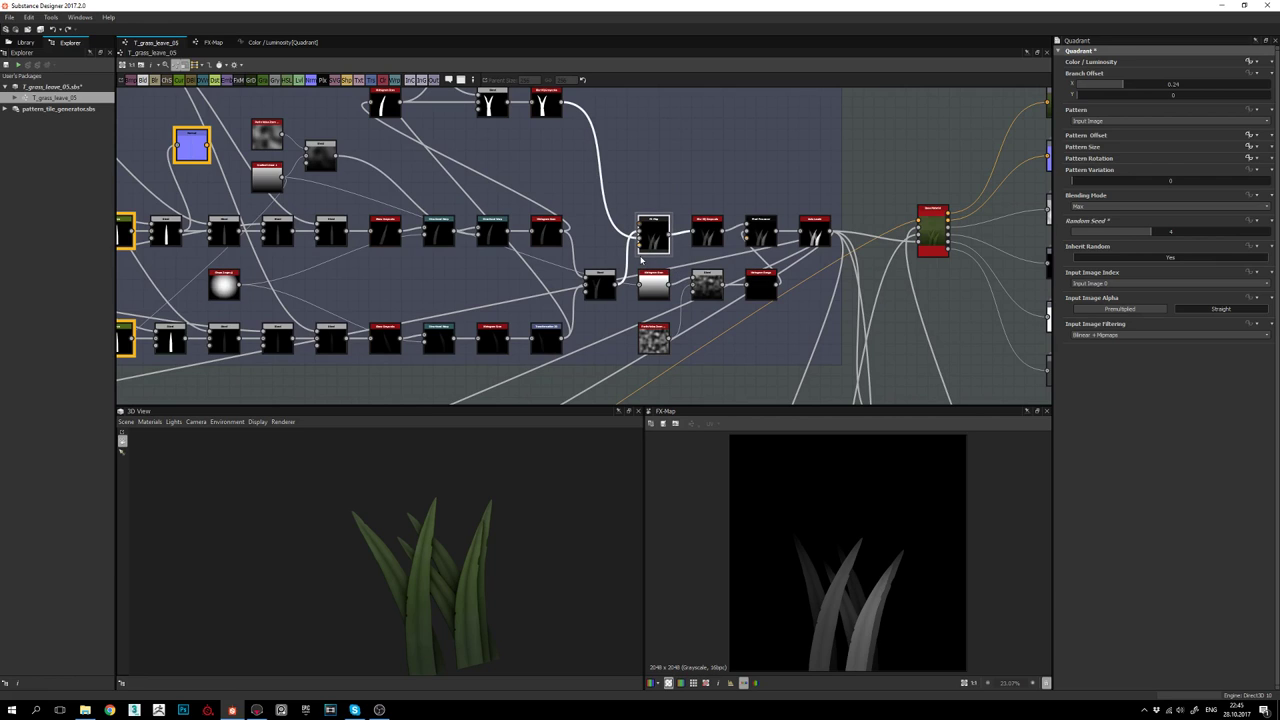
scroll(417, 307, down, 2)
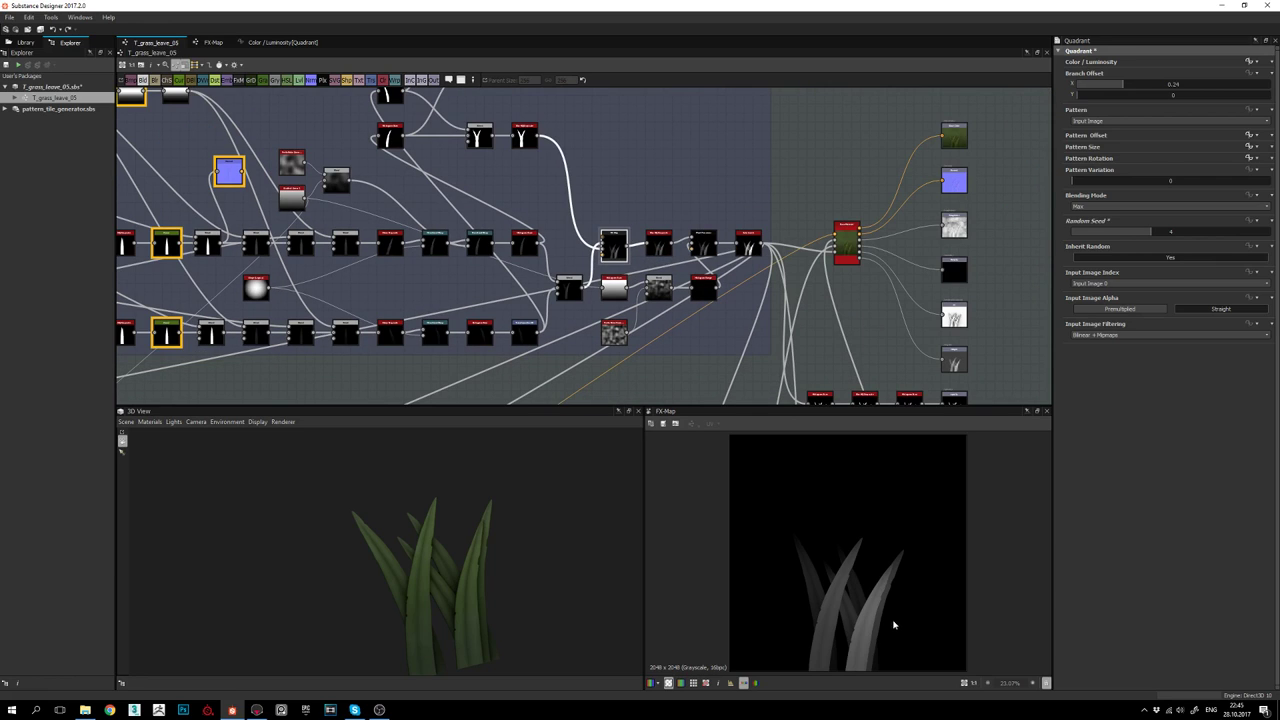
middle_drag(512, 403, 581, 348)
scroll(581, 348, down, 2)
scroll(674, 229, down, 2)
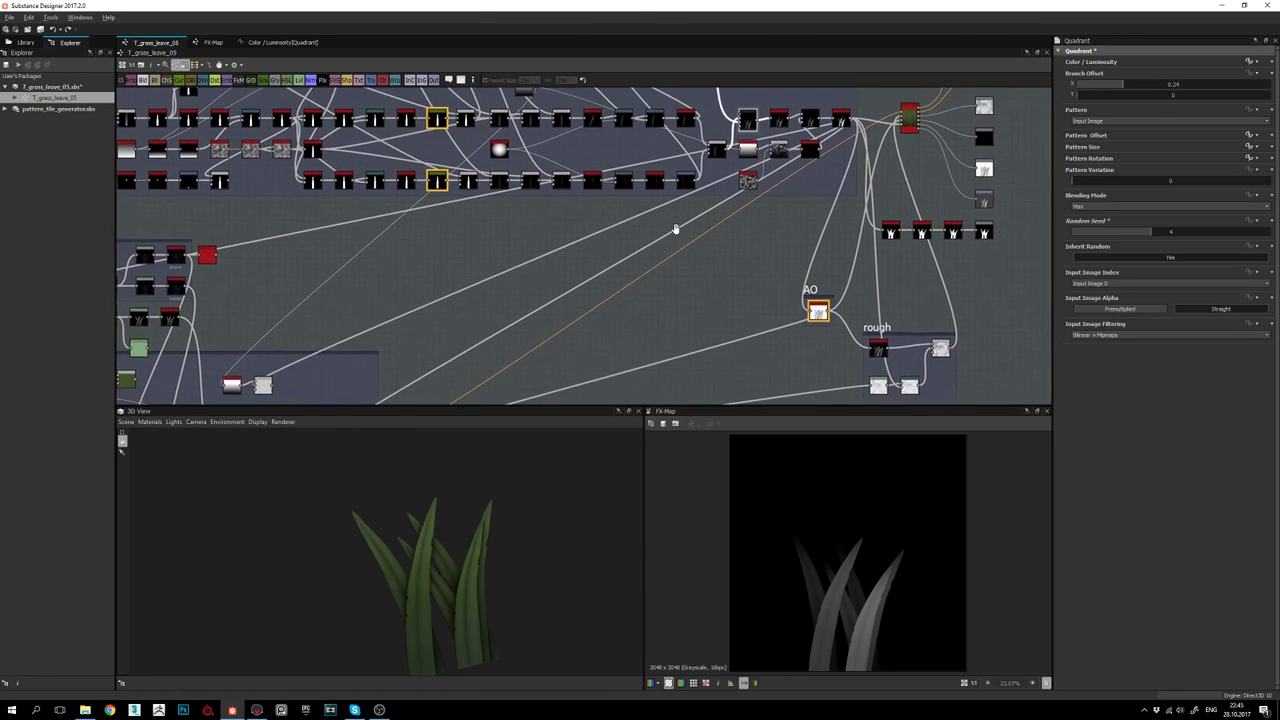
middle_drag(670, 248, 659, 292)
scroll(782, 260, down, 2)
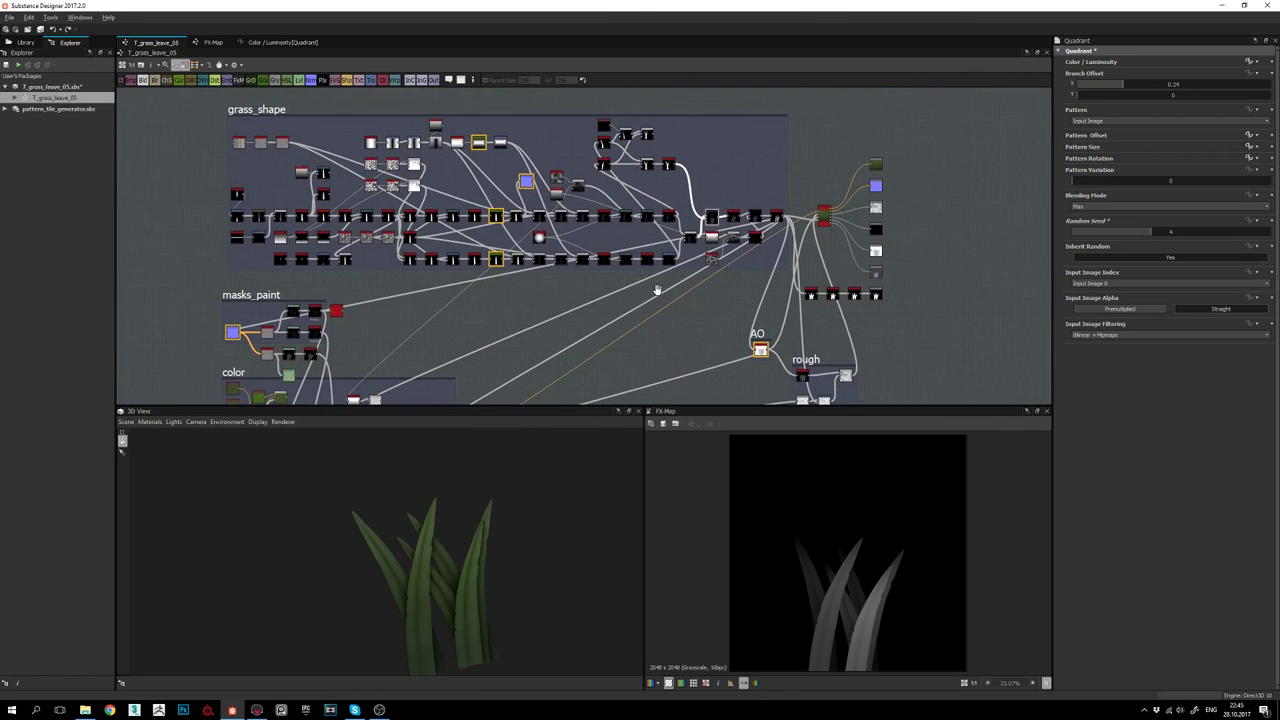
scroll(708, 260, up, 6)
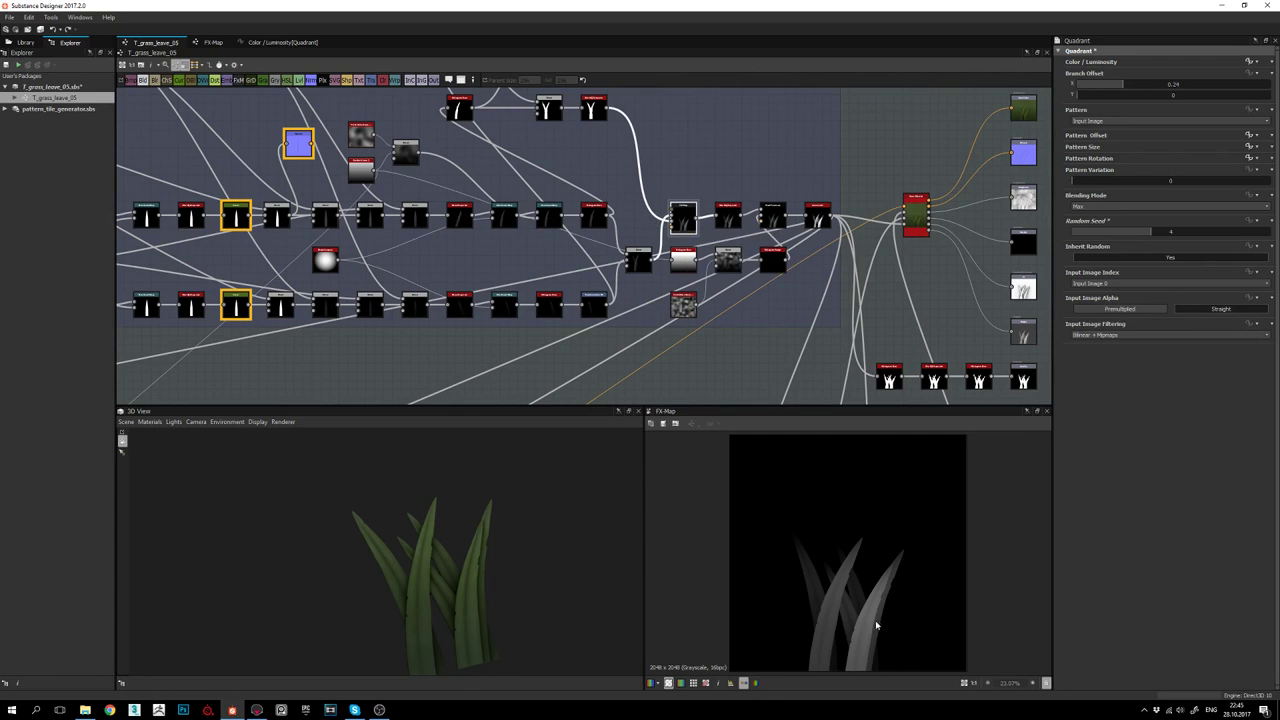
Examine the leaf node chains in the grass_shape frame that feed the FX-Map node
middle_drag(687, 230, 696, 241)
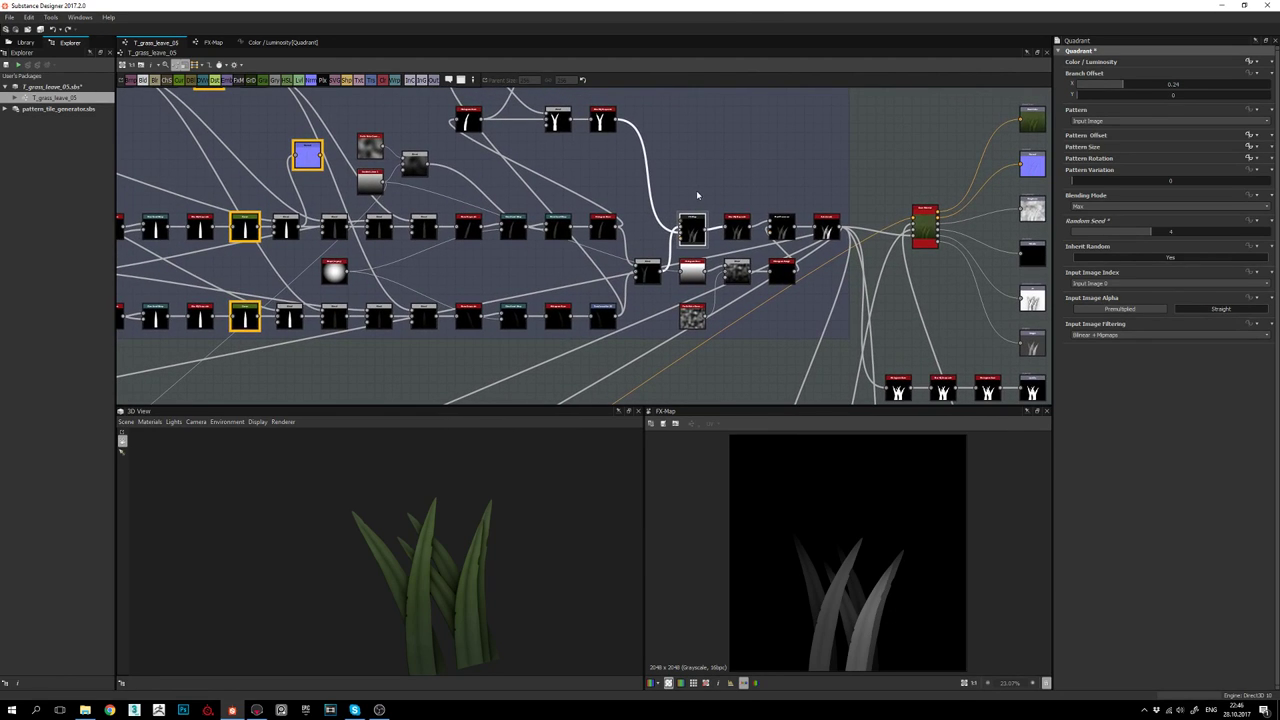
middle_drag(721, 193, 700, 258)
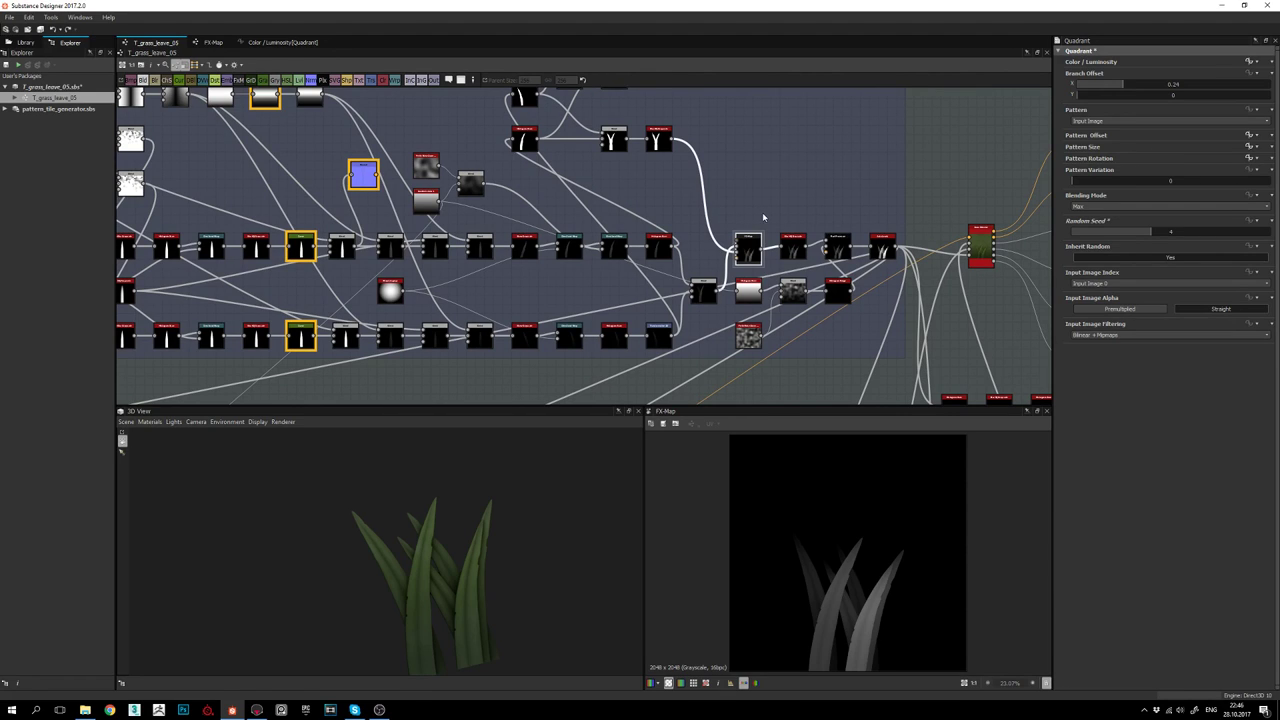
middle_drag(740, 220, 715, 247)
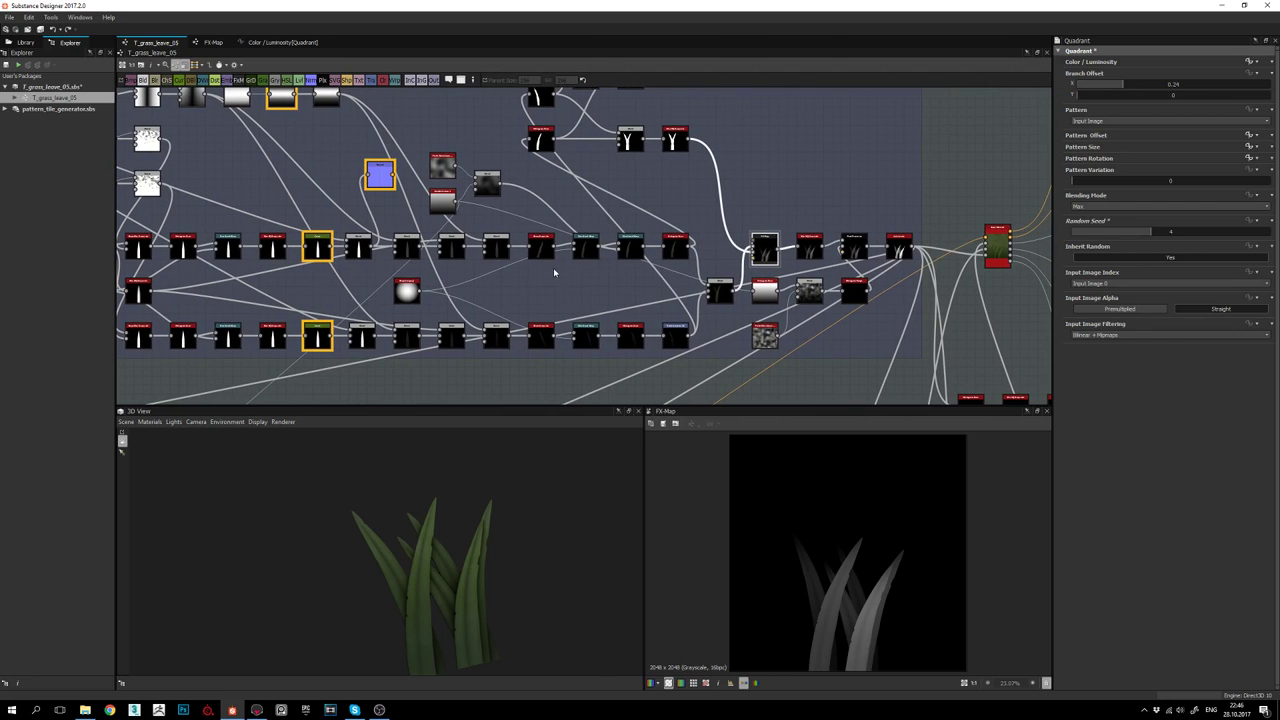
middle_drag(554, 271, 569, 279)
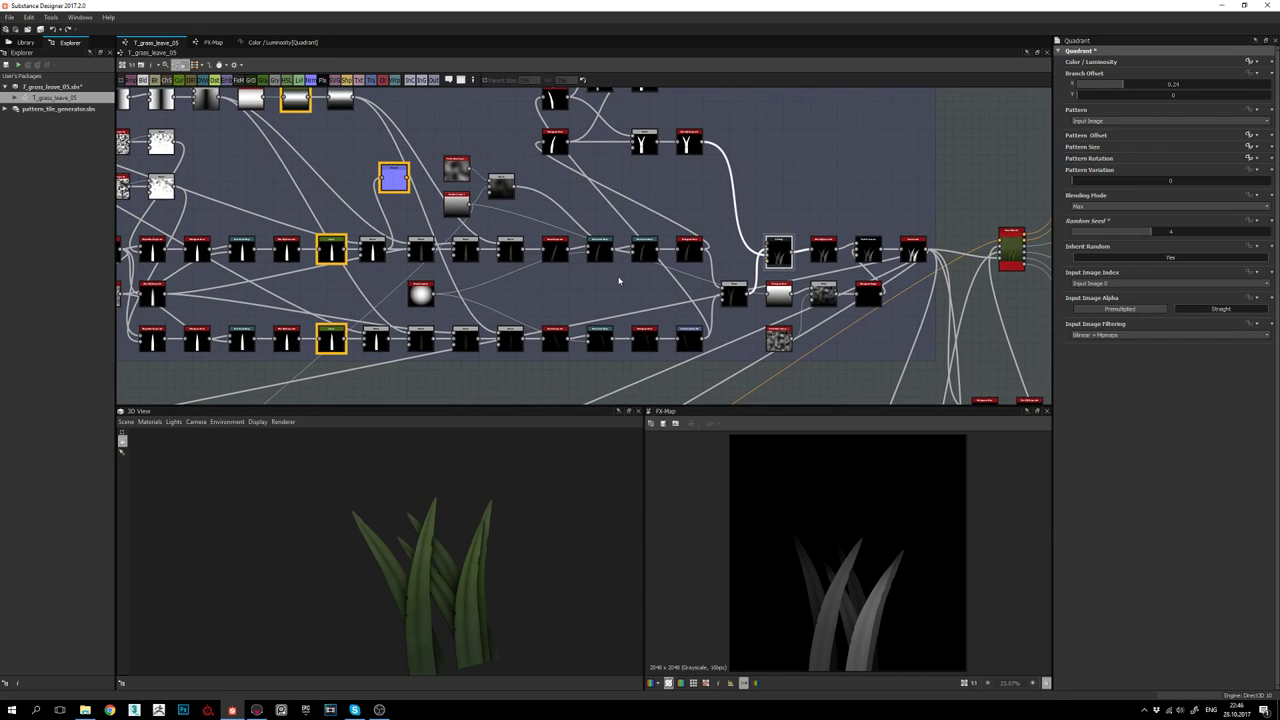
middle_drag(732, 255, 696, 272)
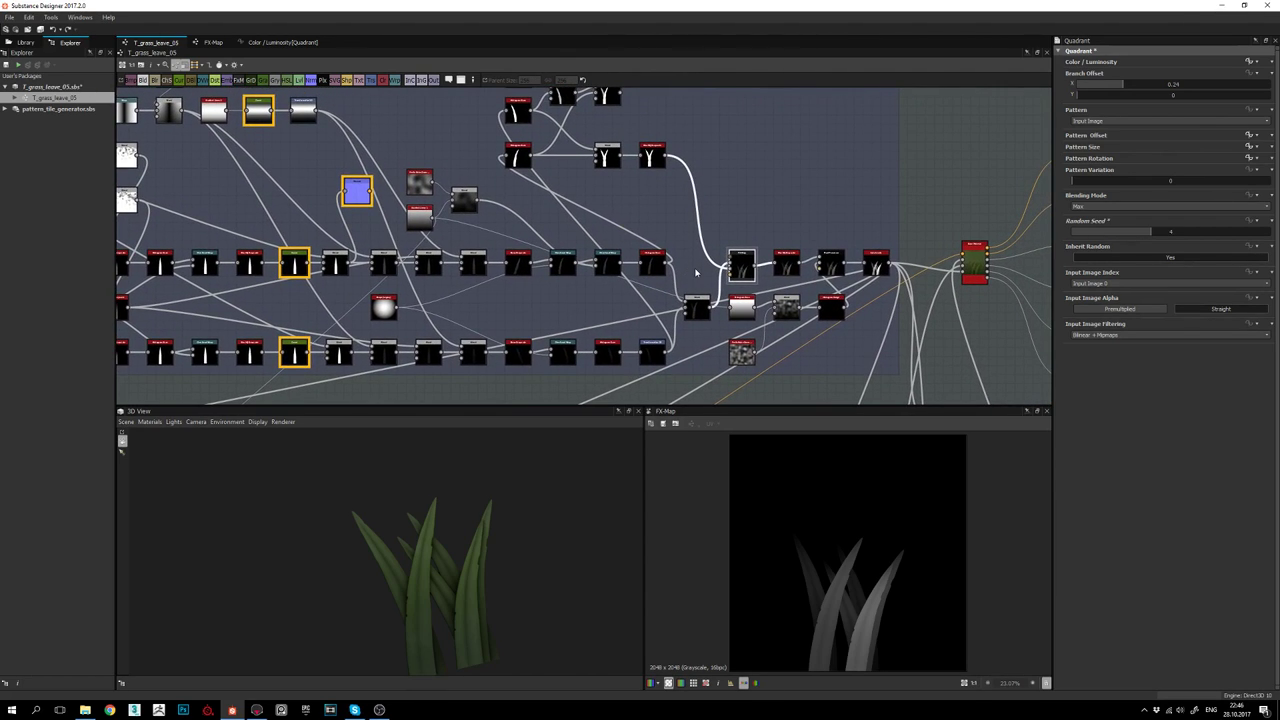
middle_drag(680, 273, 736, 245)
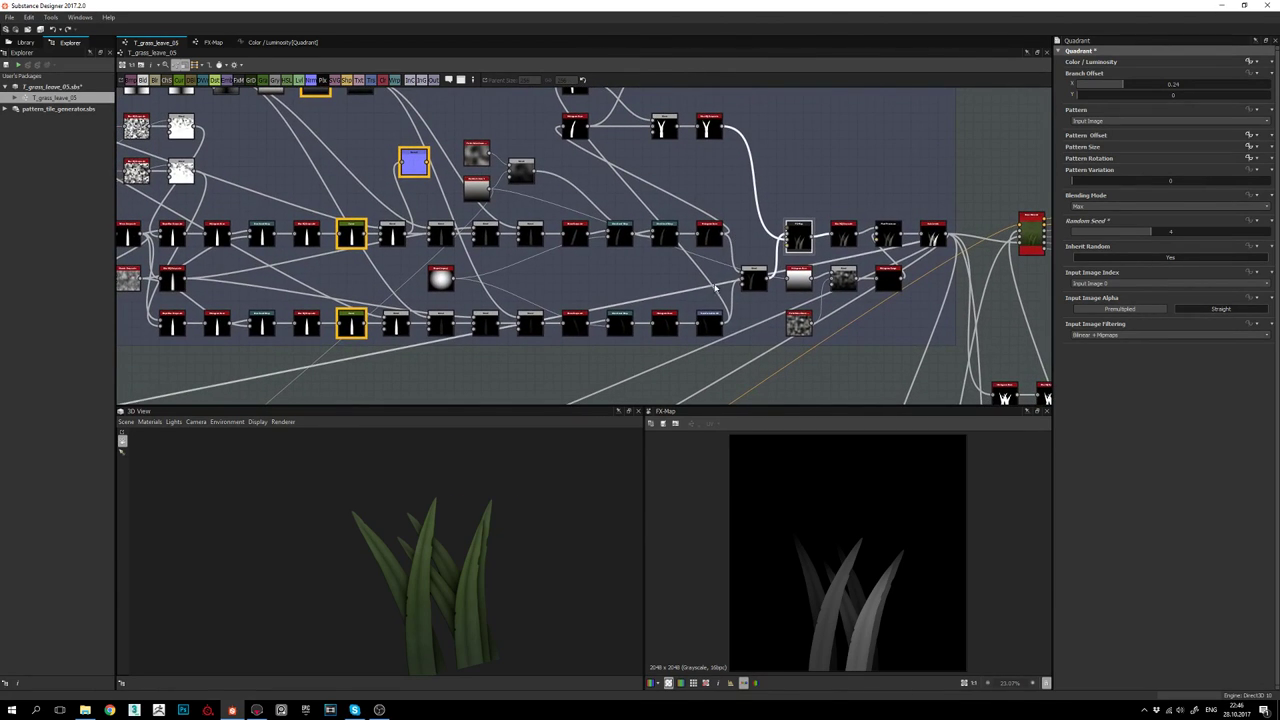
middle_drag(682, 301, 703, 283)
scroll(690, 290, down, 4)
scroll(619, 283, up, 2)
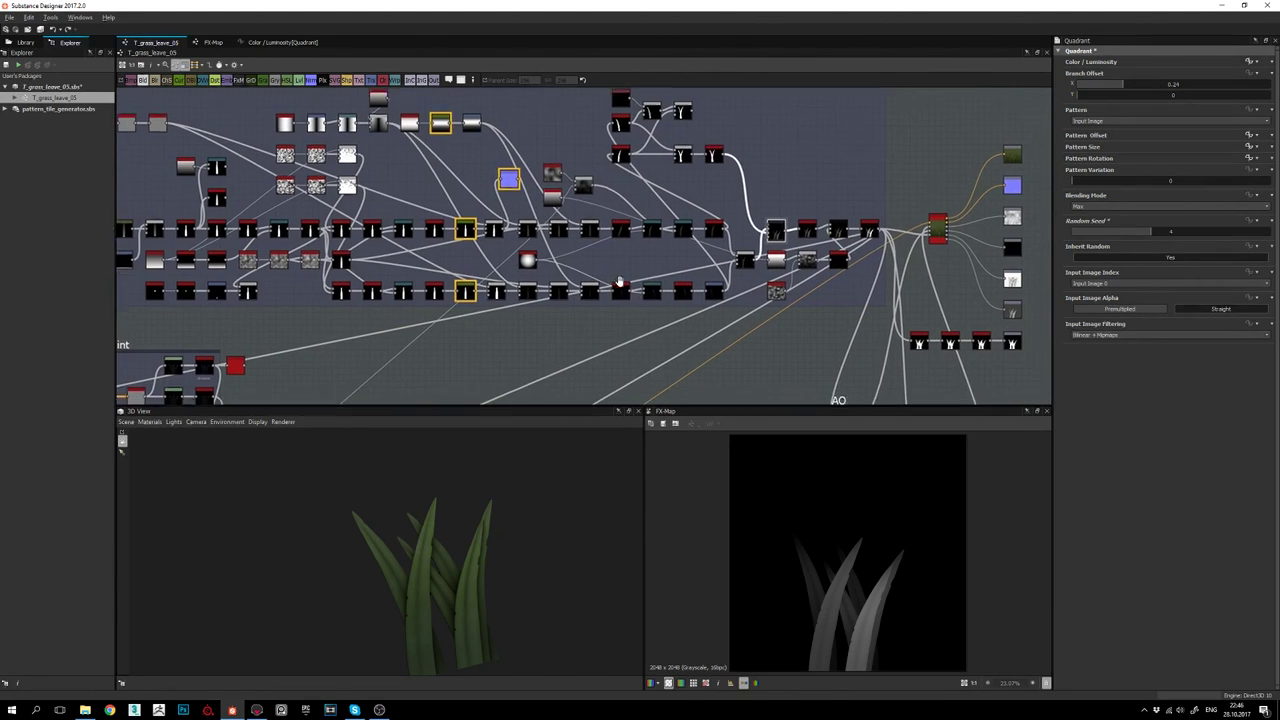
Inspect the FX-Map node's input connections and the Blur HQ Grayscale, Pixel Processor and Auto Levels nodes that follow it
middle_drag(593, 296, 651, 275)
middle_drag(749, 217, 668, 256)
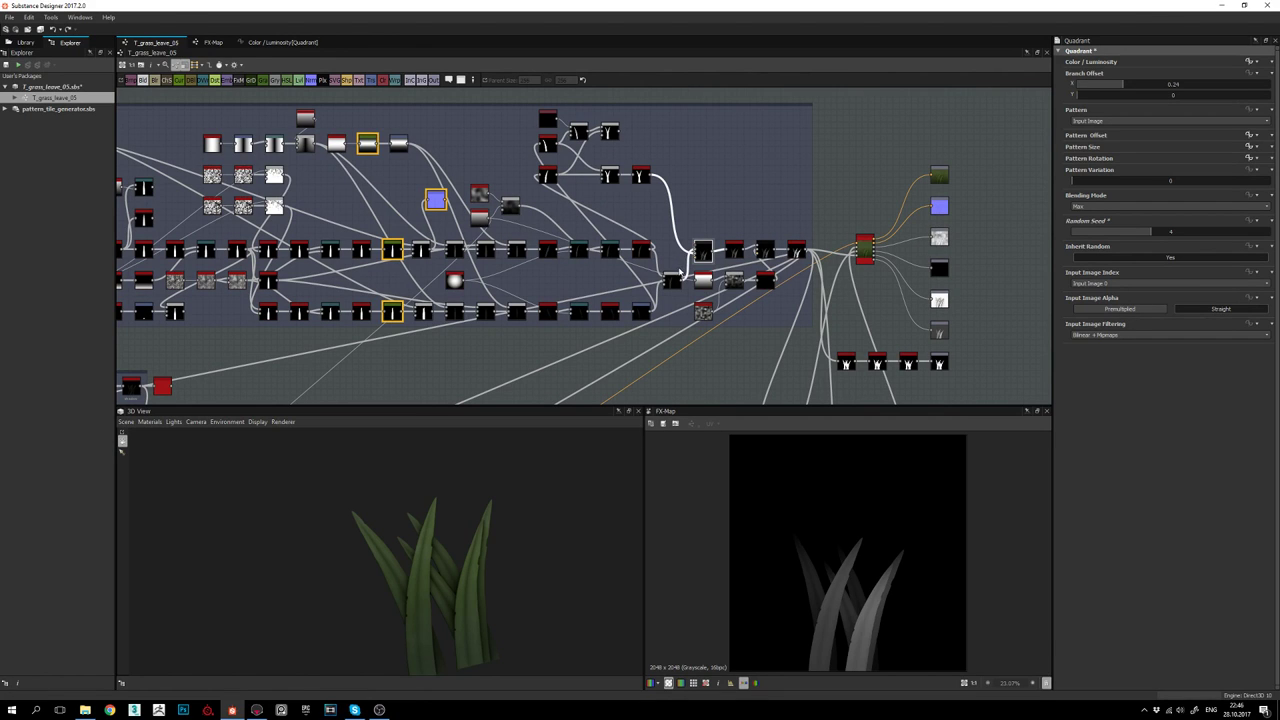
middle_drag(684, 276, 681, 270)
scroll(710, 266, up, 1)
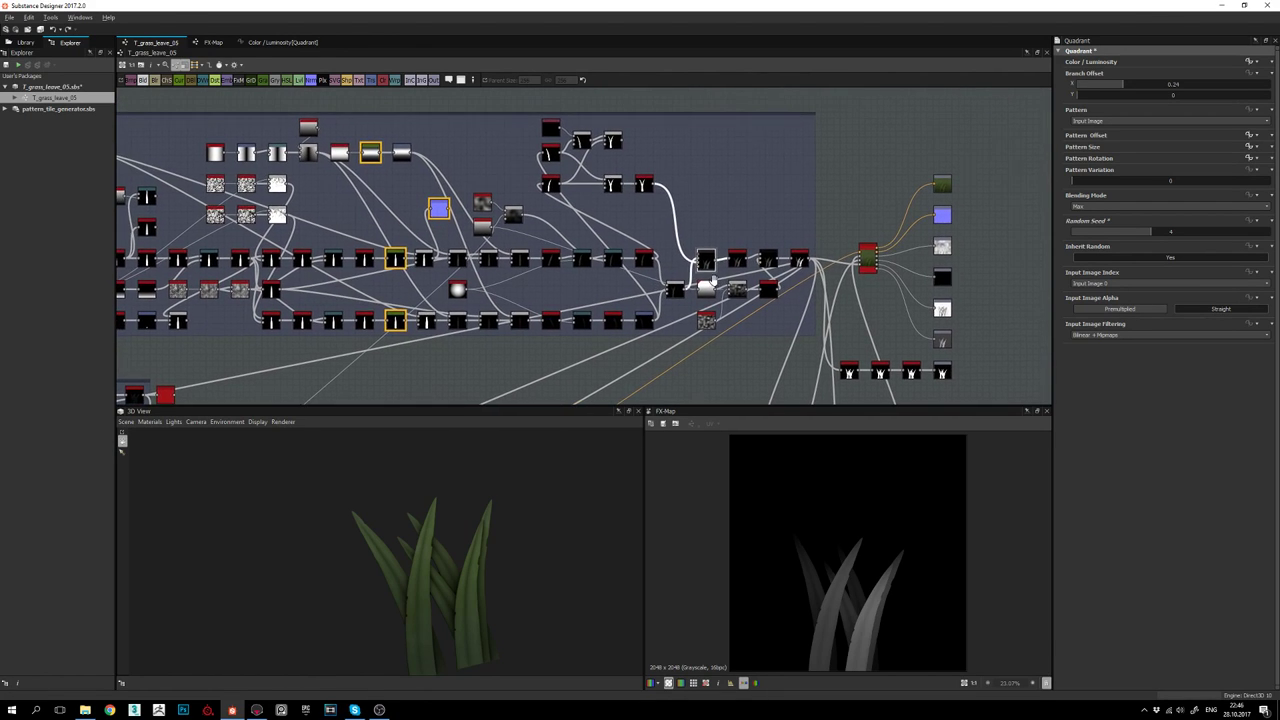
scroll(708, 250, up, 2)
middle_drag(708, 248, 702, 261)
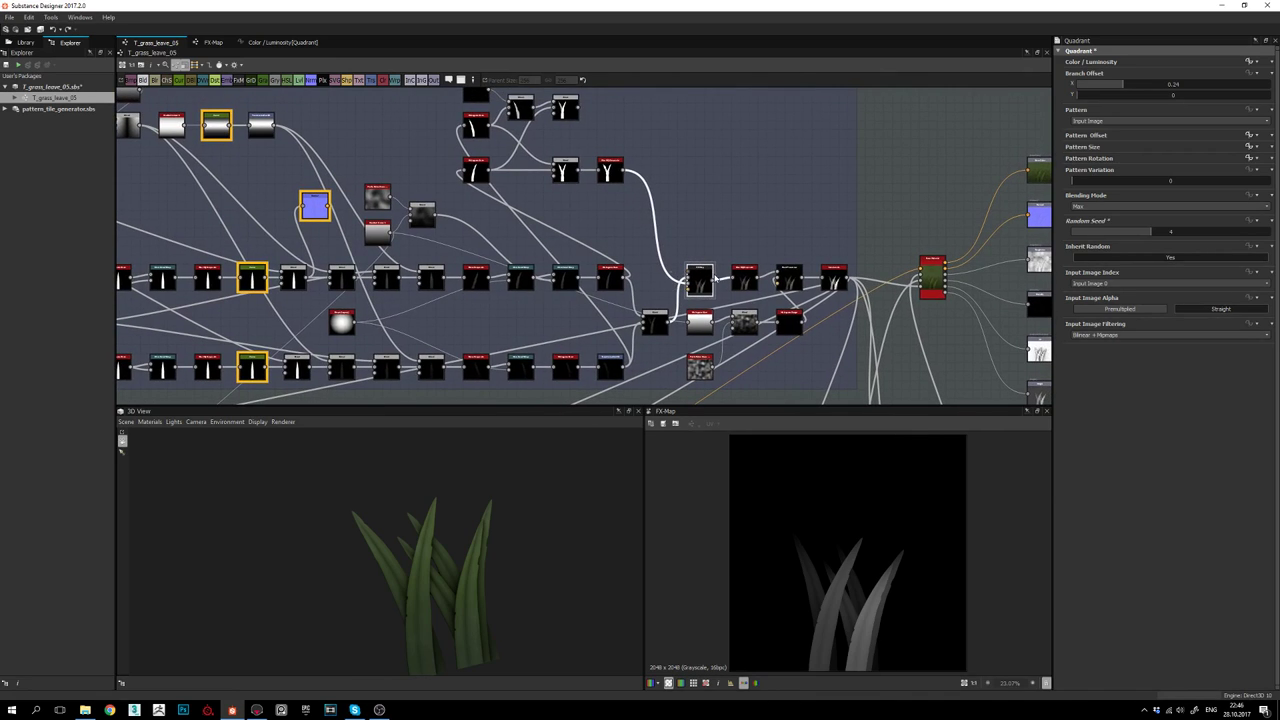
middle_drag(667, 342, 674, 306)
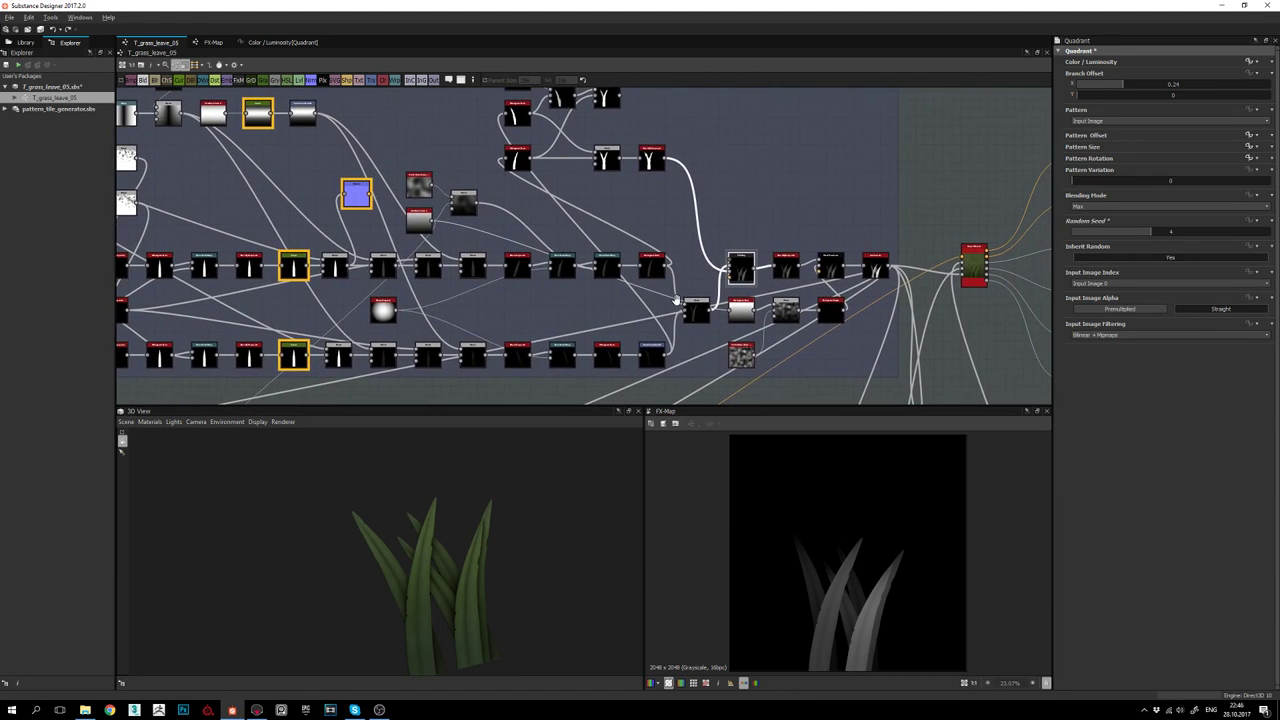
middle_drag(597, 309, 622, 303)
scroll(622, 303, down, 4)
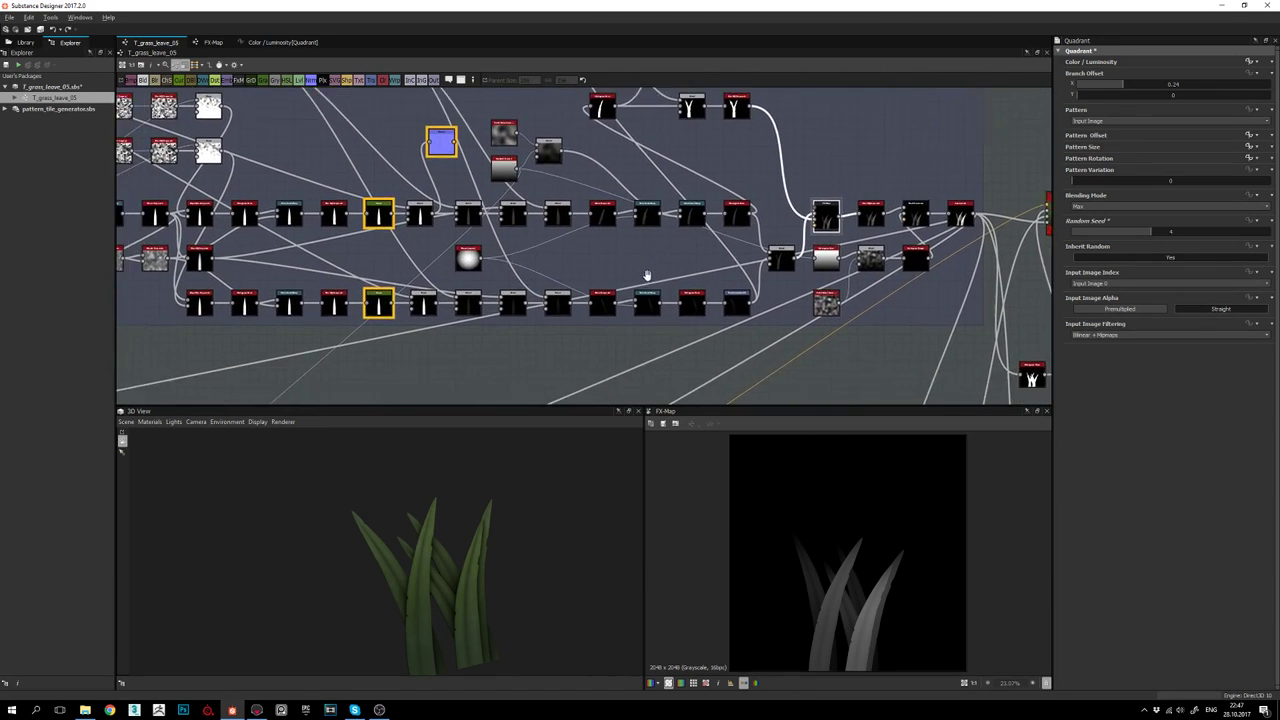
scroll(669, 265, up, 5)
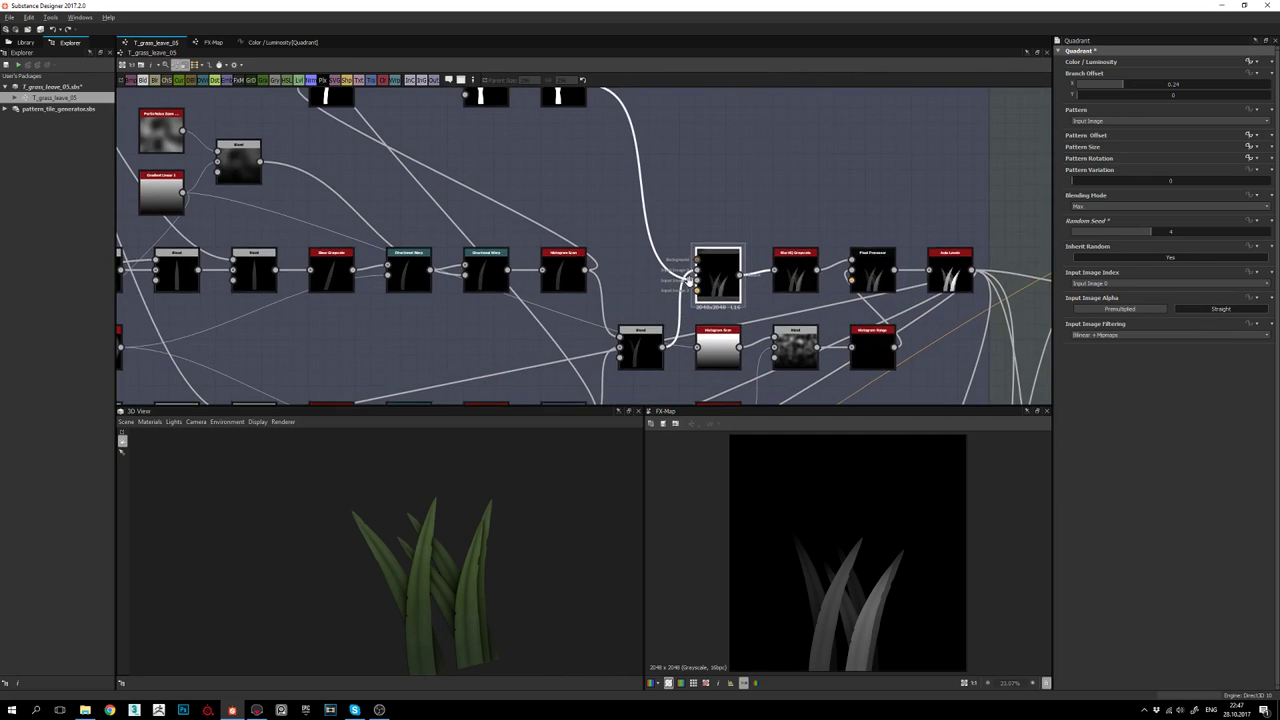
scroll(672, 272, down, 4)
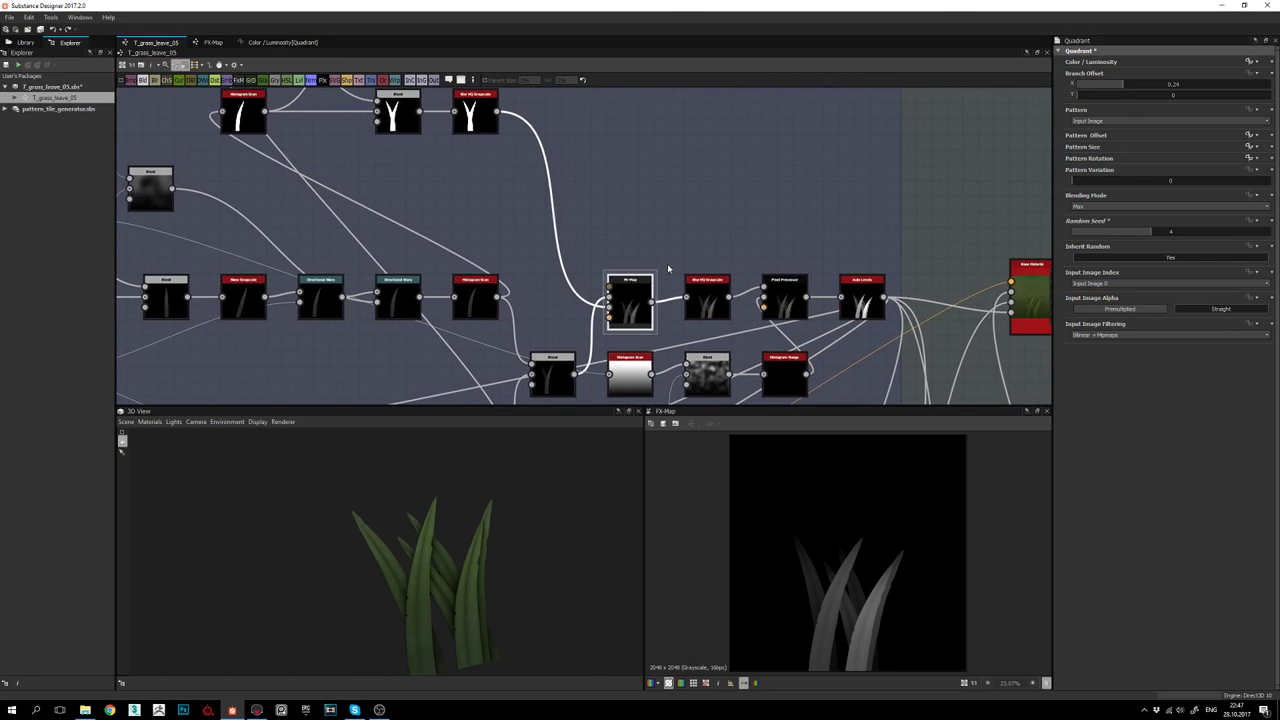
middle_drag(671, 275, 707, 260)
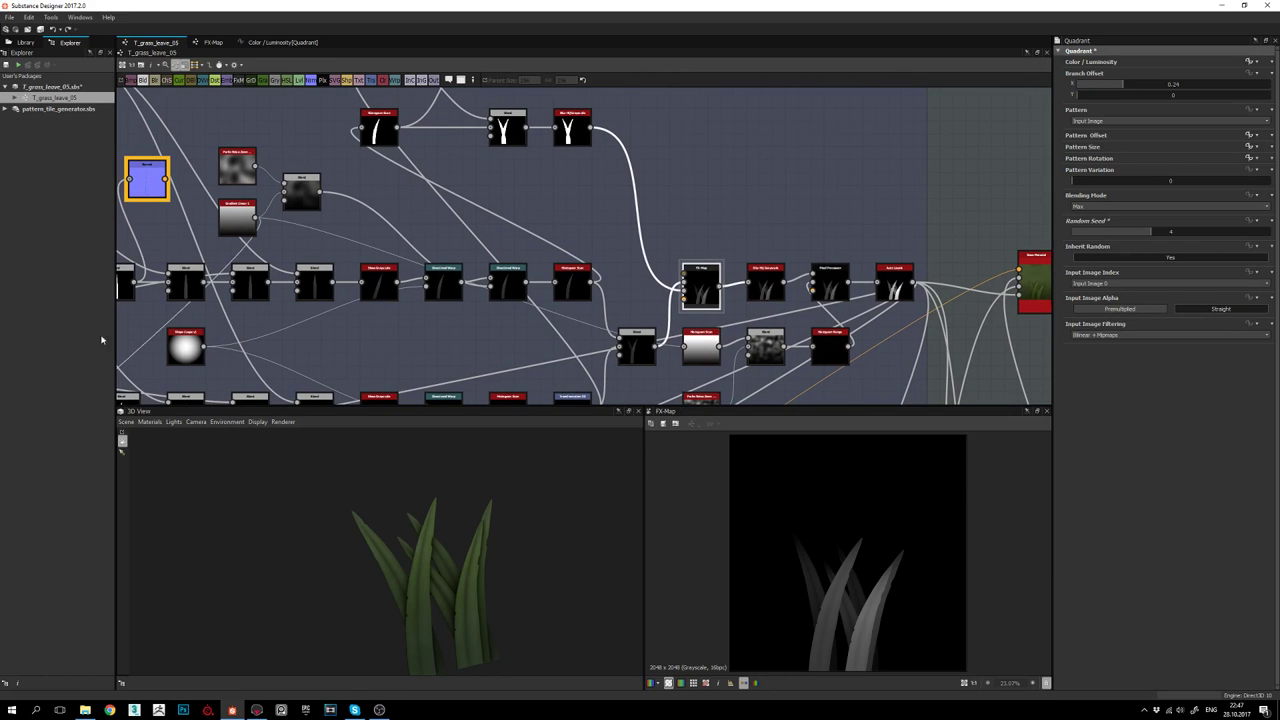